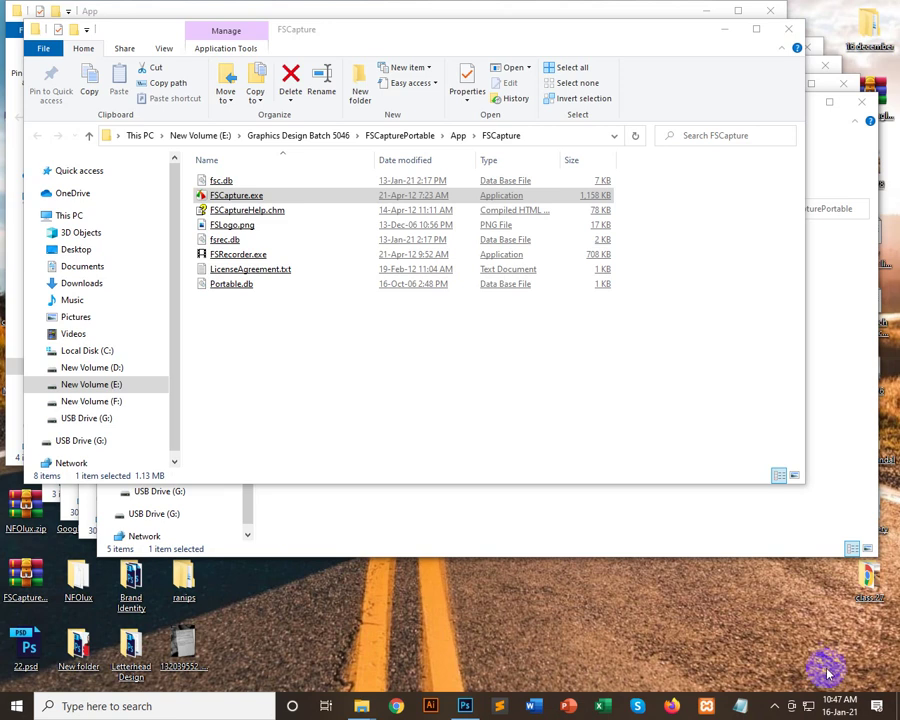
# Step: Go up two folders from App to the Graphics Design Batch 5046 folder
pyautogui.click(776, 706)
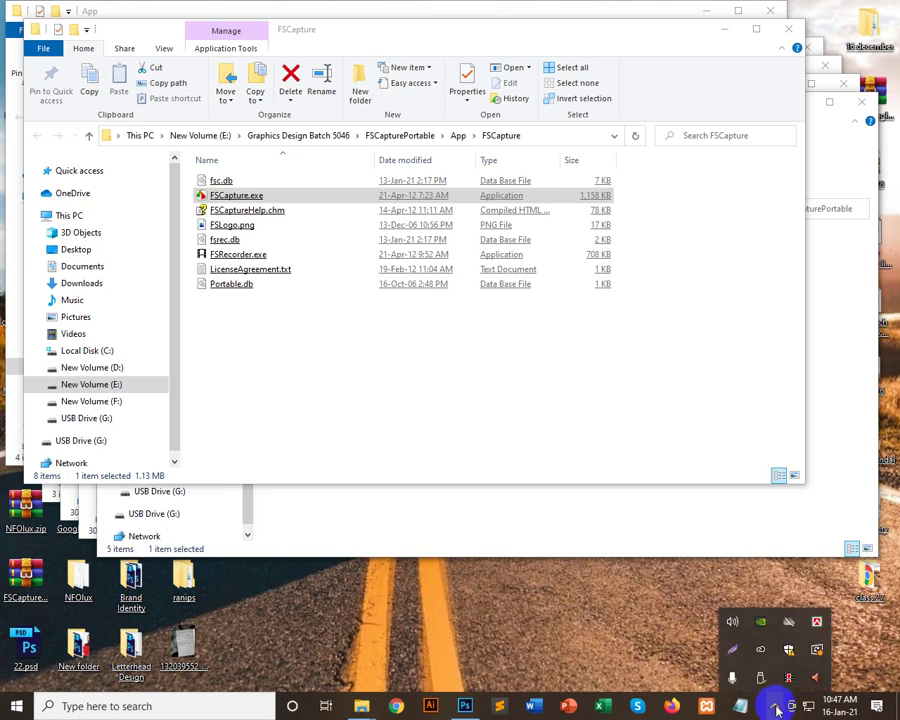
pyautogui.click(476, 300)
pyautogui.click(92, 135)
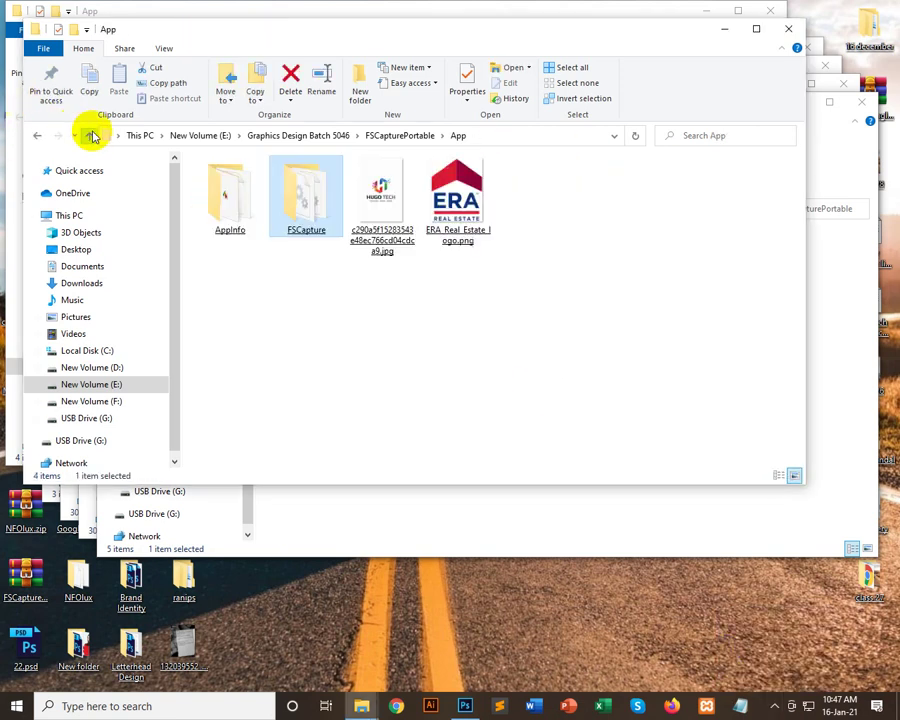
pyautogui.click(92, 135)
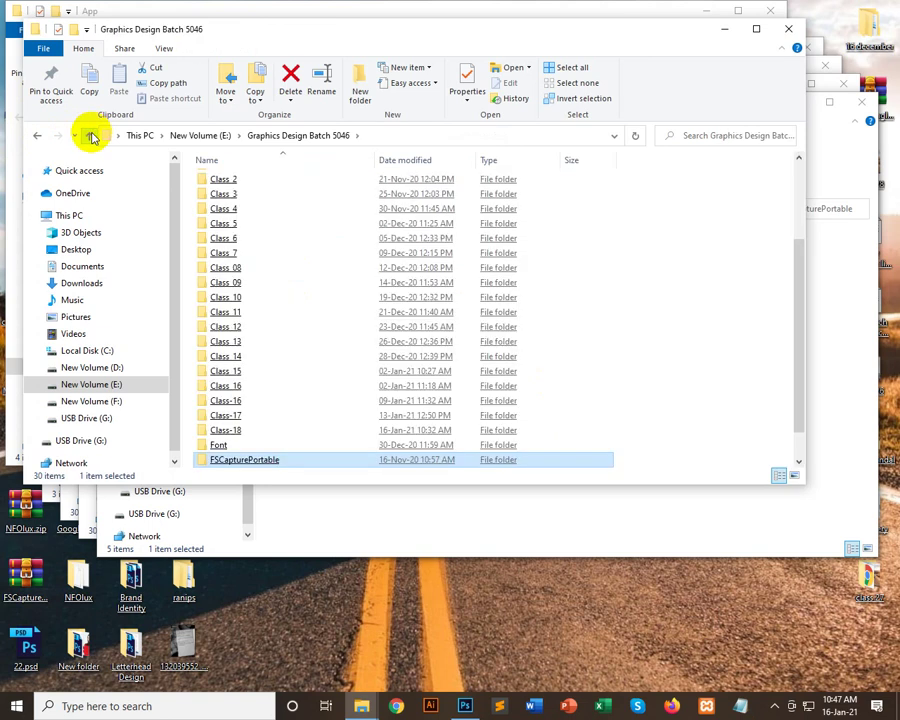
pyautogui.scroll(3, 510, 420)
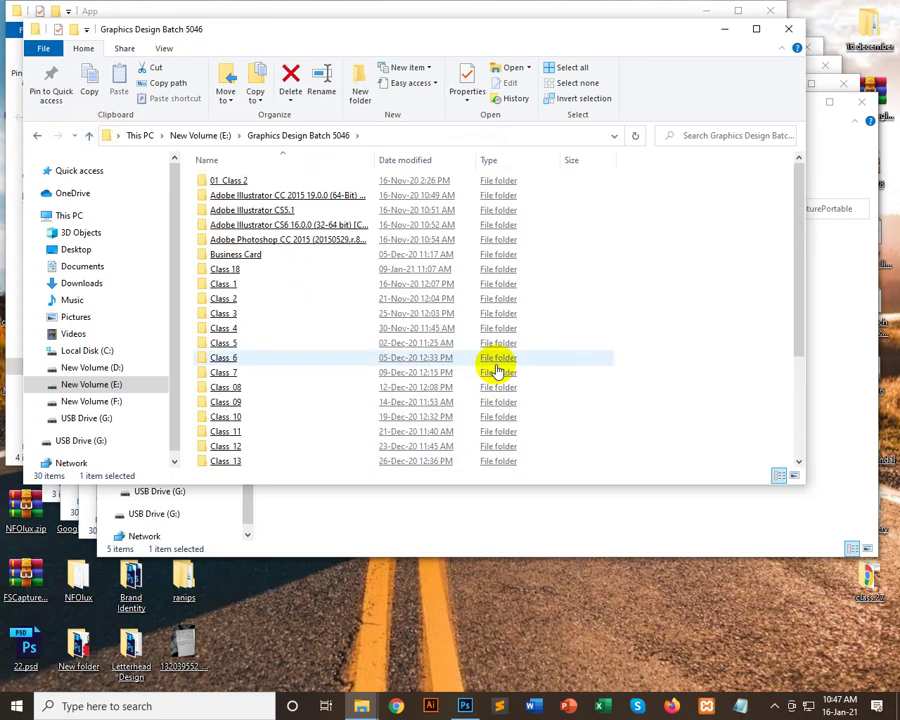
# Step: Open the Adobe Photoshop CC 2015 folder and select the Photoshop 16 LS20 (64-Bit) folder
pyautogui.click(298, 243)
pyautogui.doubleClick(298, 243)
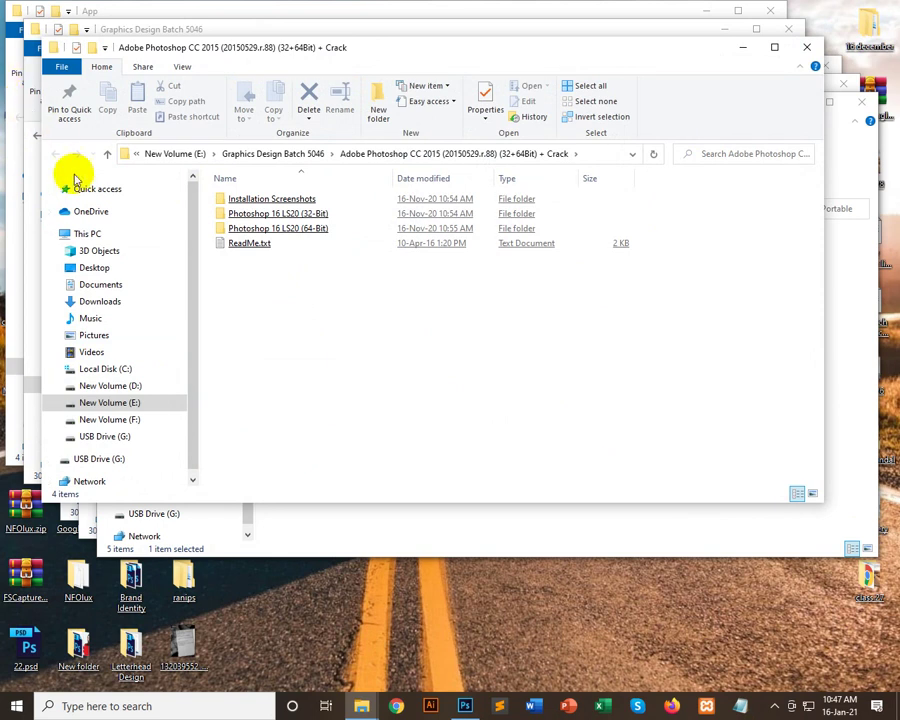
pyautogui.click(107, 157)
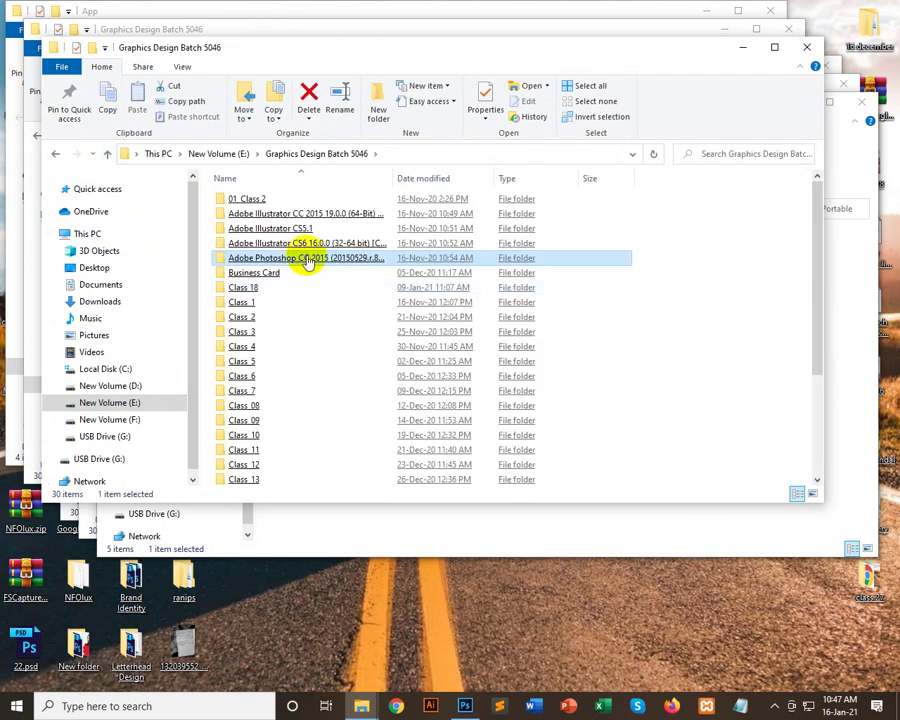
pyautogui.doubleClick(297, 258)
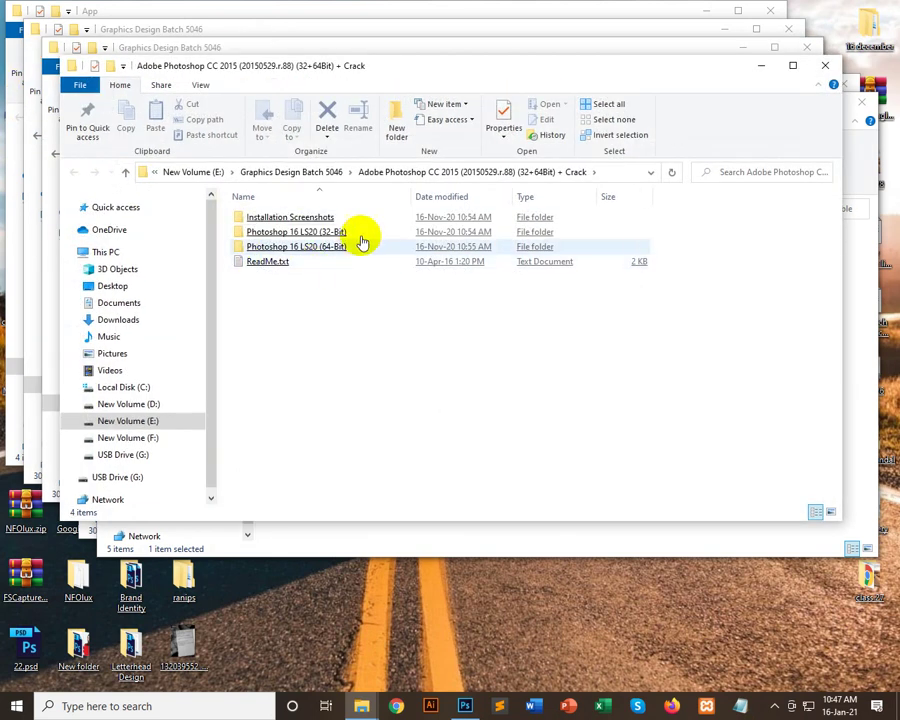
pyautogui.click(330, 252)
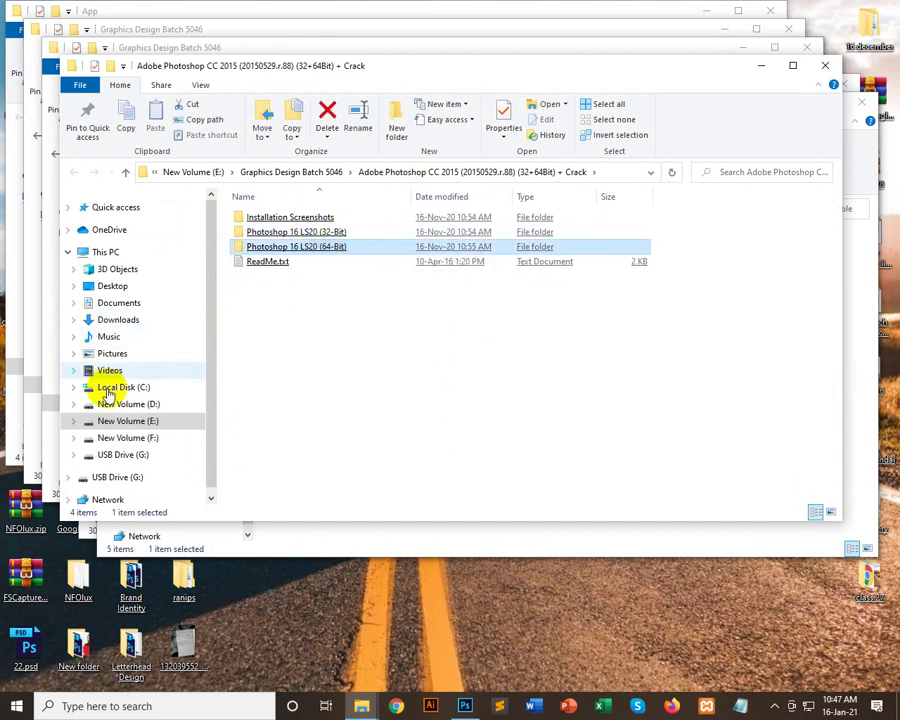
# Step: Open Local Disk (C:) and This PC each in a new window
pyautogui.rightClick(140, 388)
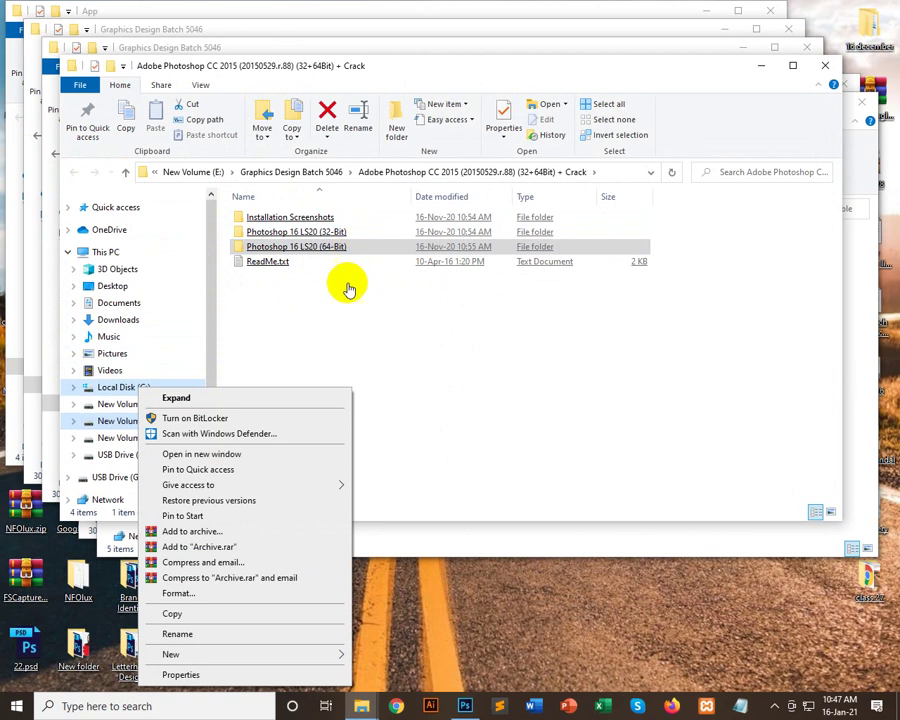
pyautogui.click(203, 455)
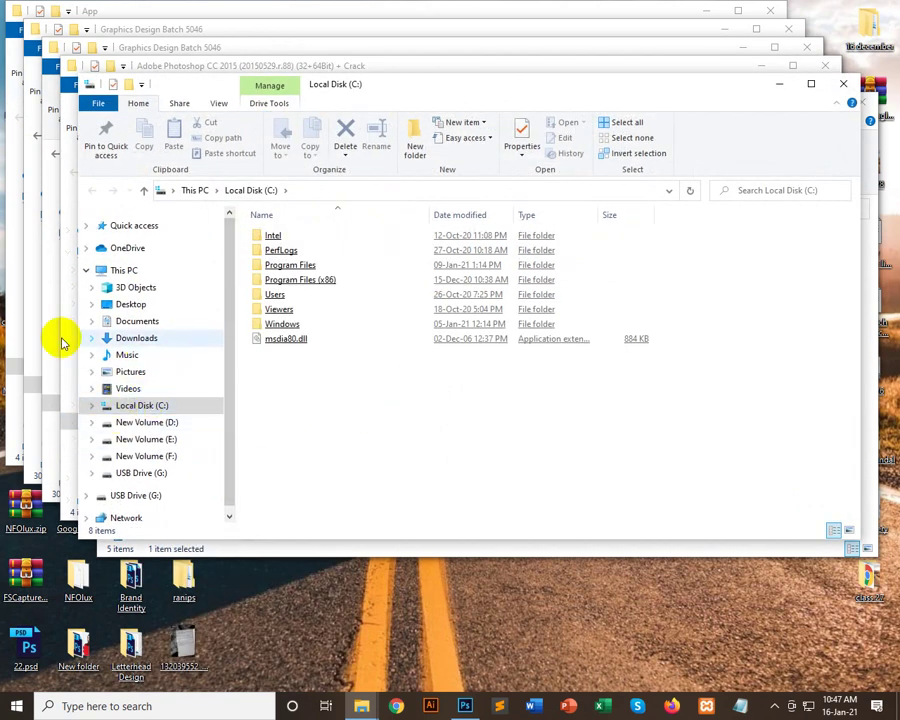
pyautogui.rightClick(138, 270)
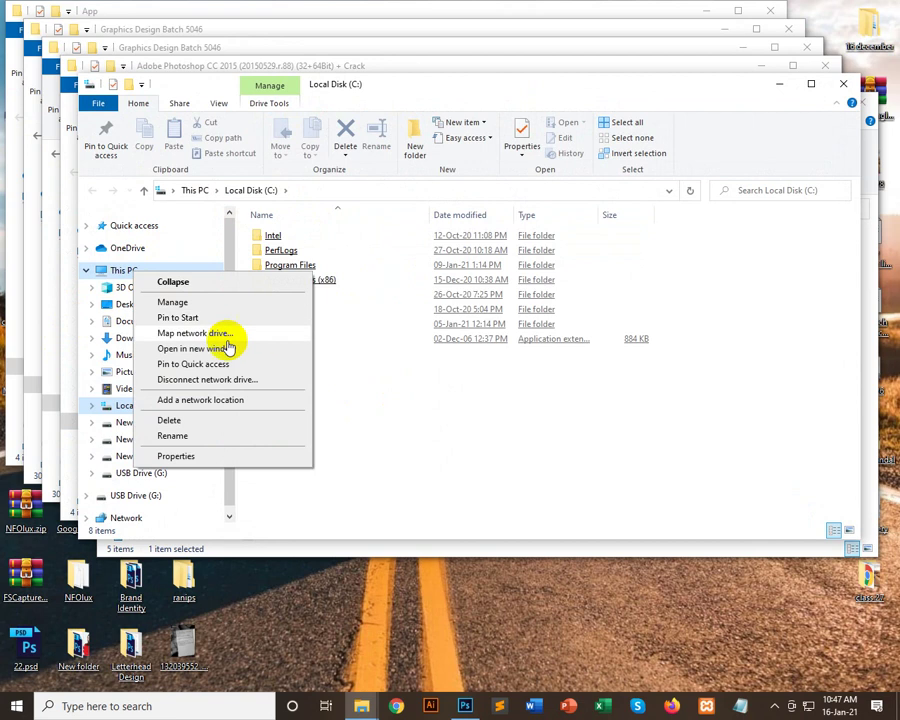
pyautogui.click(222, 348)
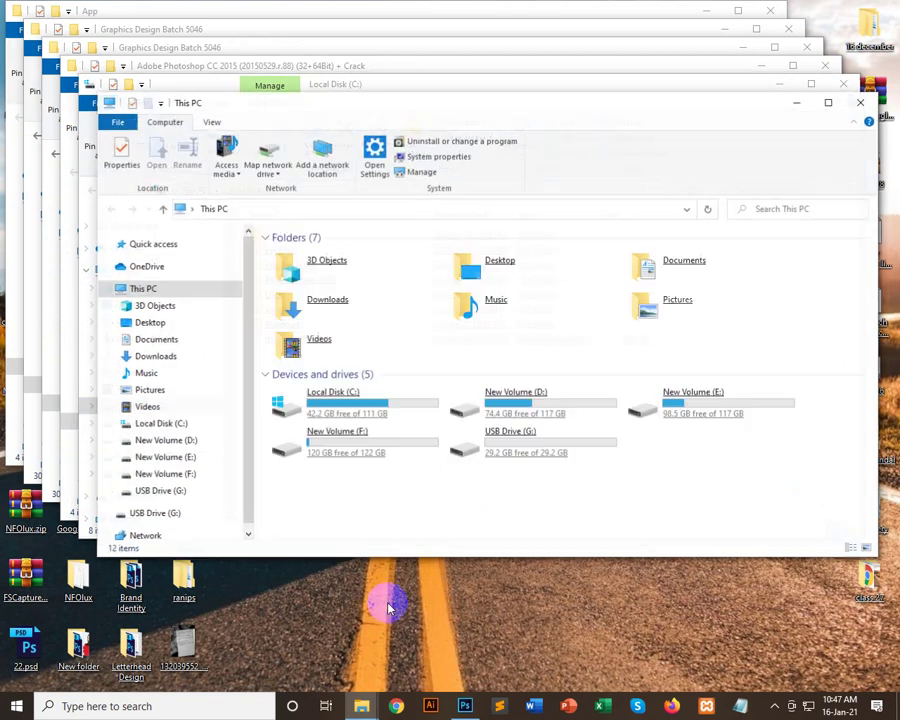
# Step: Check This PC's properties for 64-bit Windows 10 Pro, then close System and This PC
pyautogui.rightClick(501, 503)
pyautogui.click(540, 652)
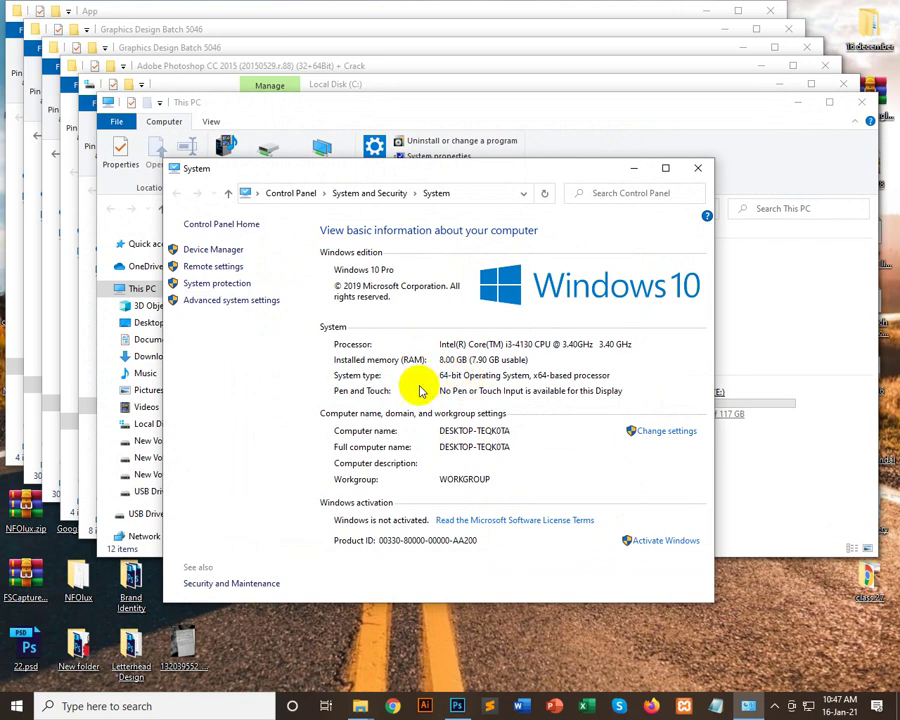
pyautogui.click(700, 172)
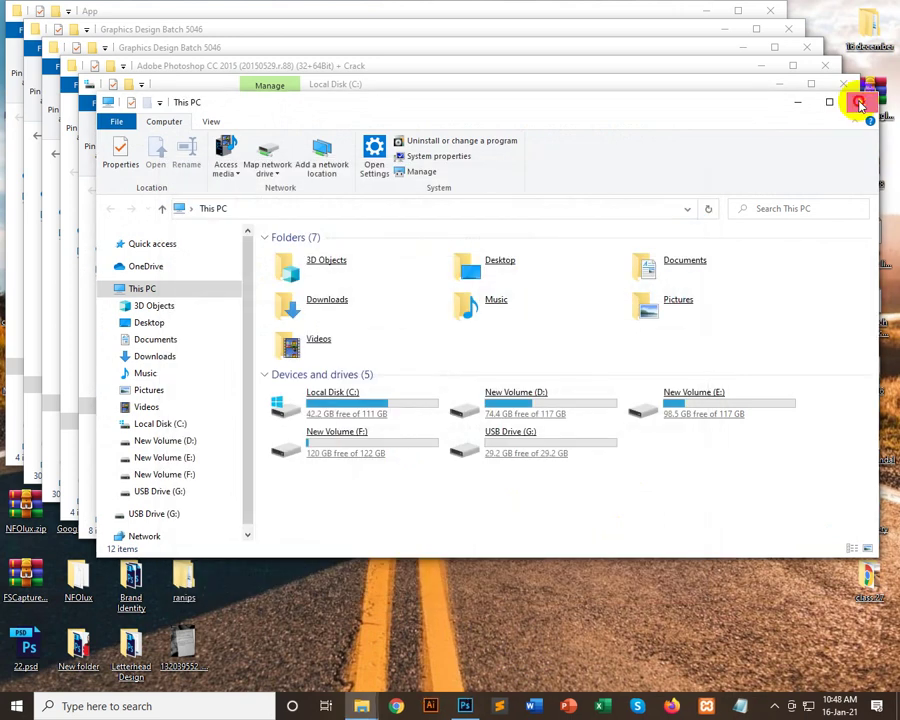
pyautogui.click(858, 104)
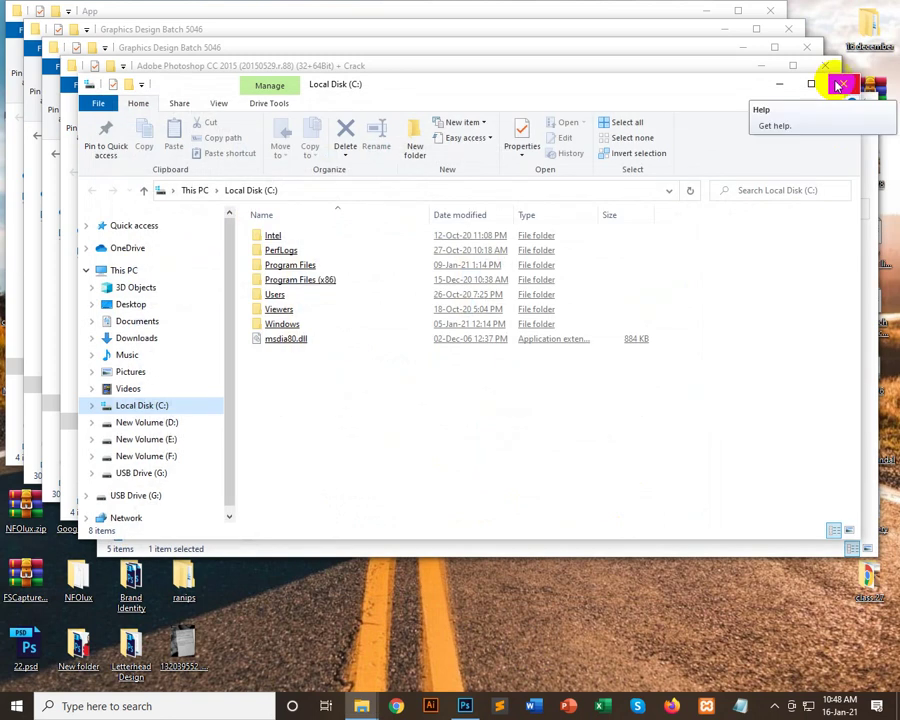
# Step: Close Local Disk (C:), open Photoshop 16 LS20 (32-Bit) selecting Adobe CC 2015, and check network status
pyautogui.click(838, 83)
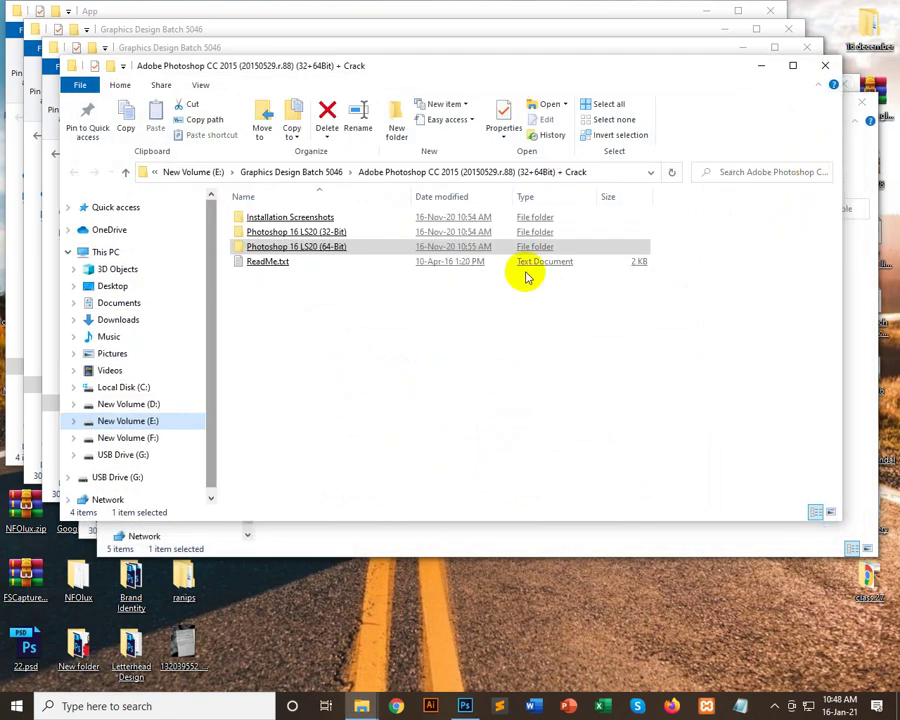
pyautogui.click(330, 246)
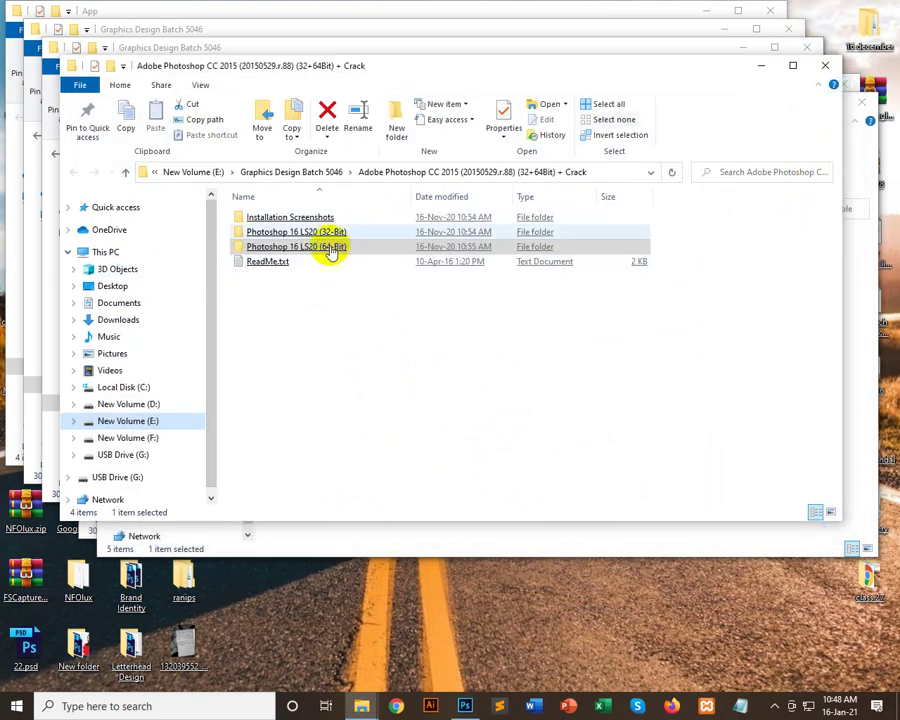
pyautogui.click(305, 261)
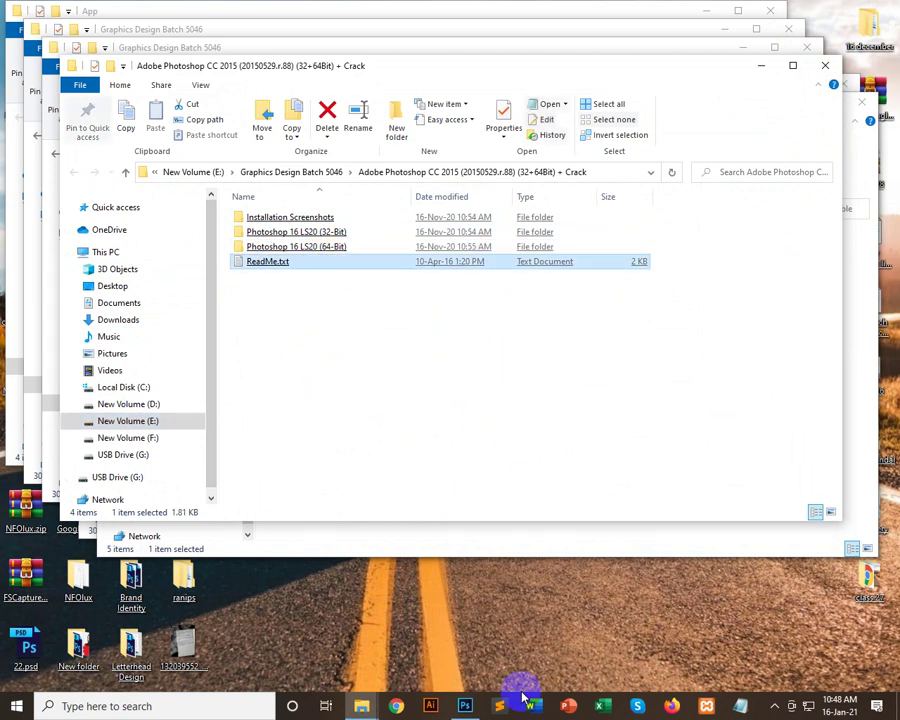
pyautogui.click(334, 231)
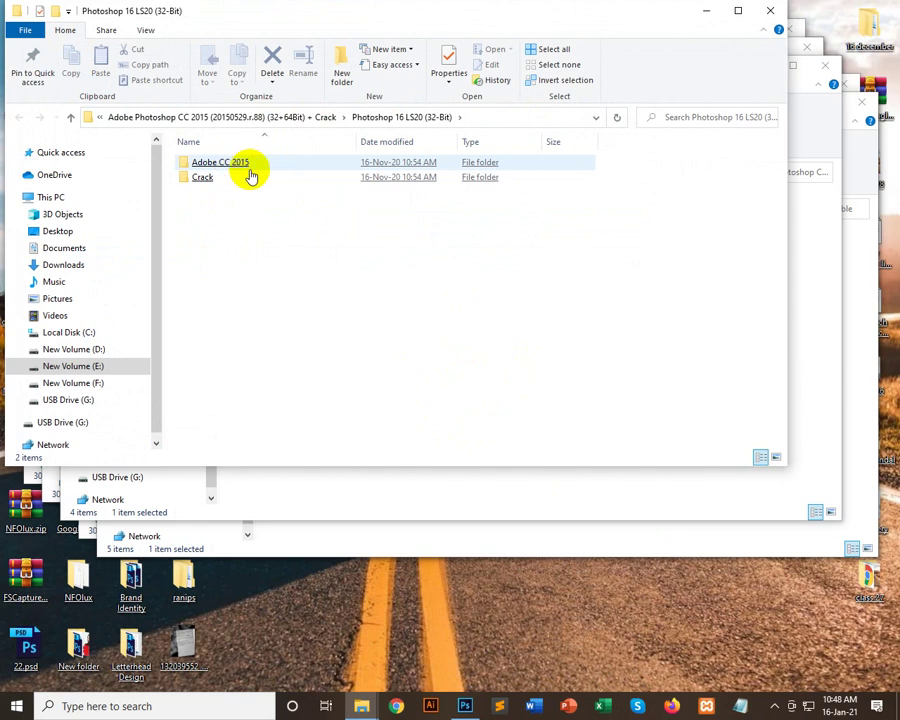
pyautogui.click(248, 172)
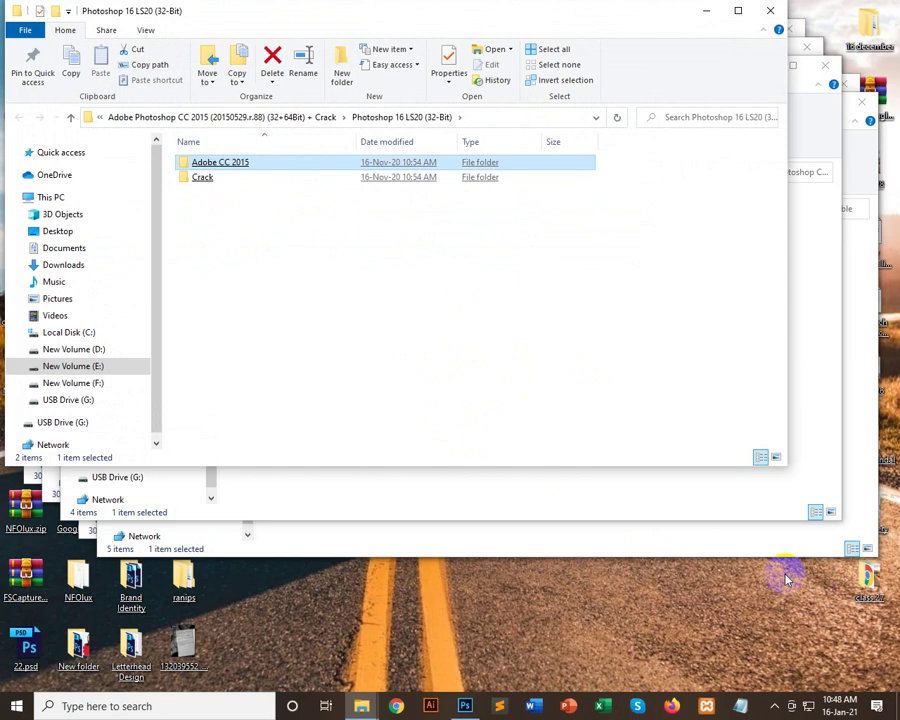
pyautogui.click(806, 706)
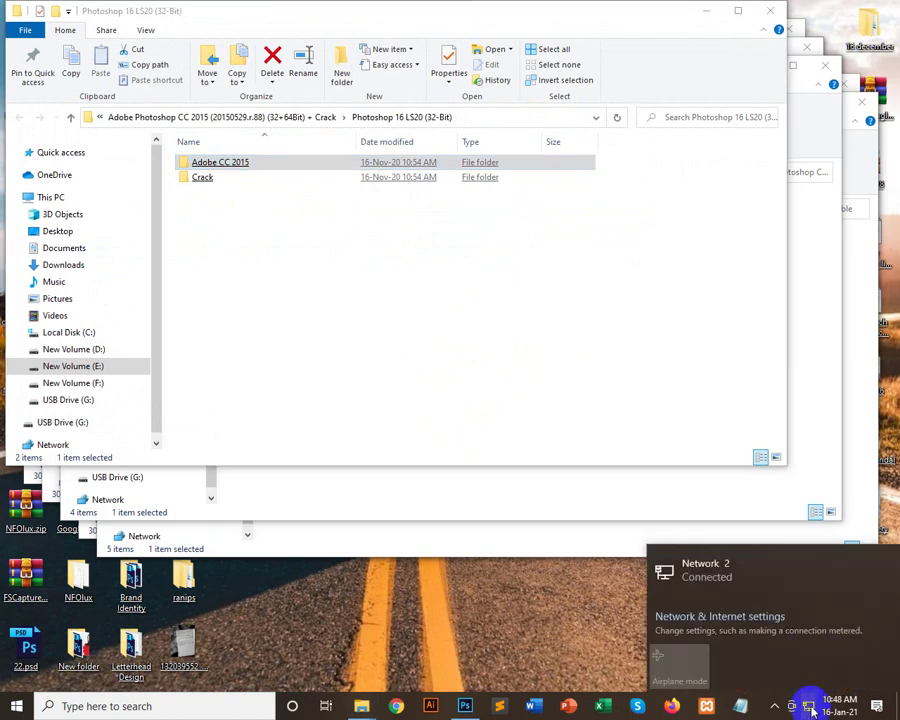
# Step: Look over the Ethernet, Network 2 and advanced sharing pages in Network & Internet settings
pyautogui.click(806, 704)
pyautogui.rightClick(806, 704)
pyautogui.click(786, 688)
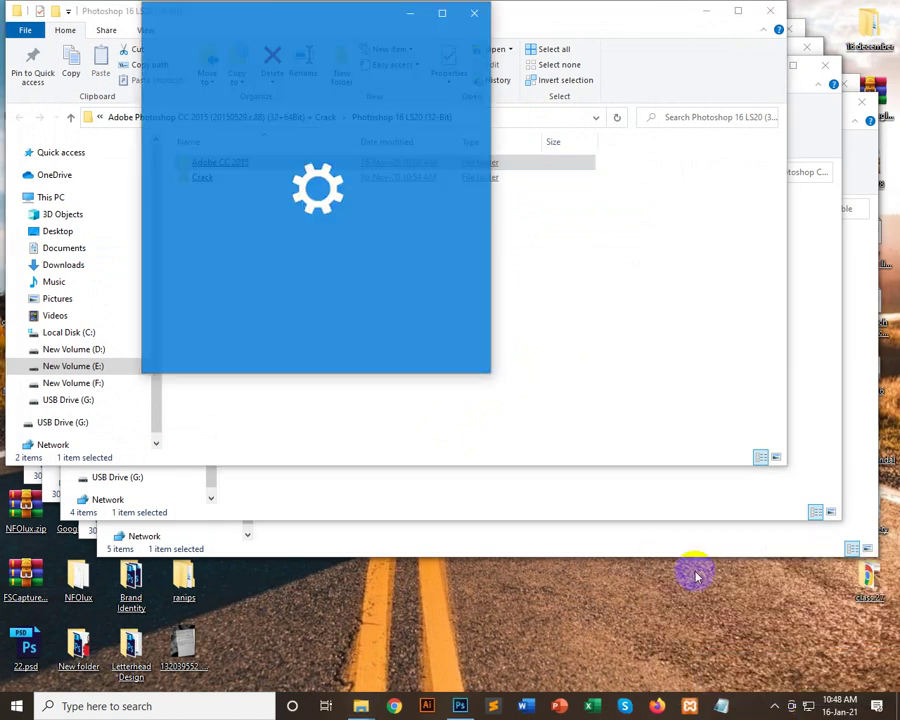
pyautogui.click(203, 158)
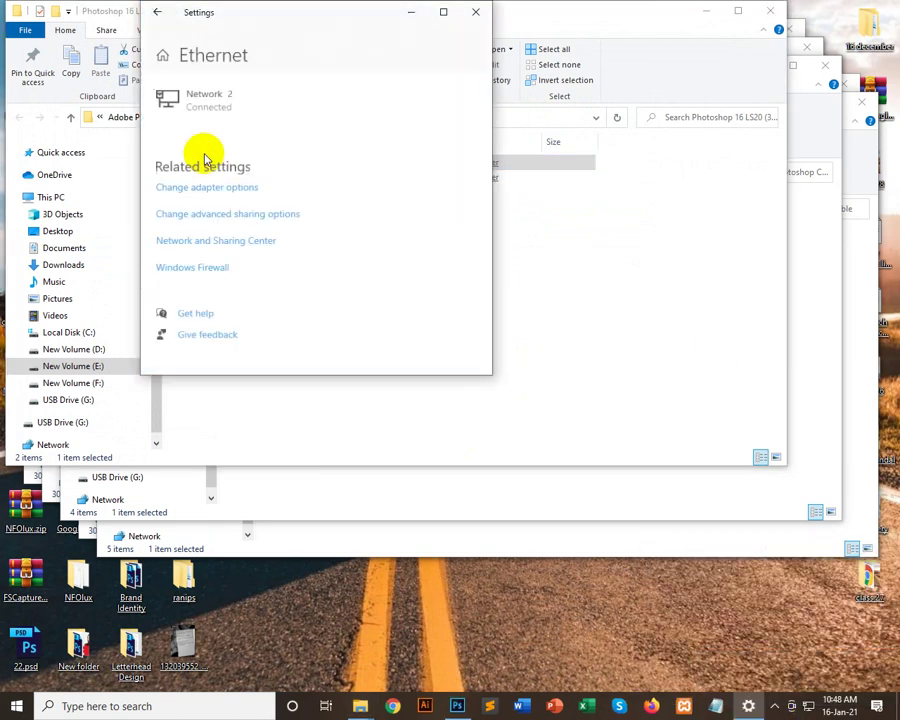
pyautogui.click(445, 12)
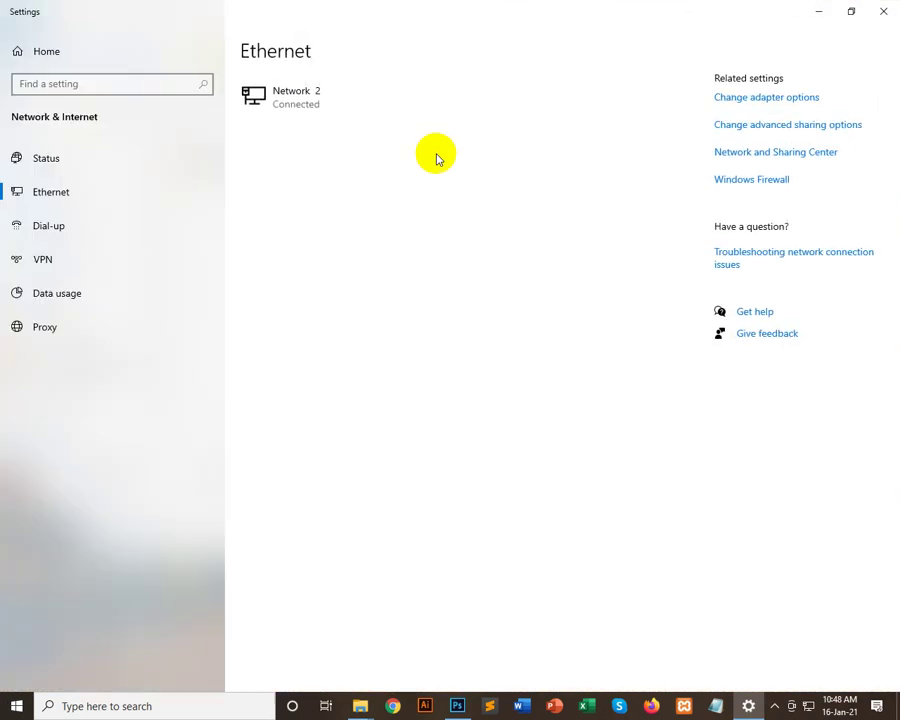
pyautogui.click(300, 96)
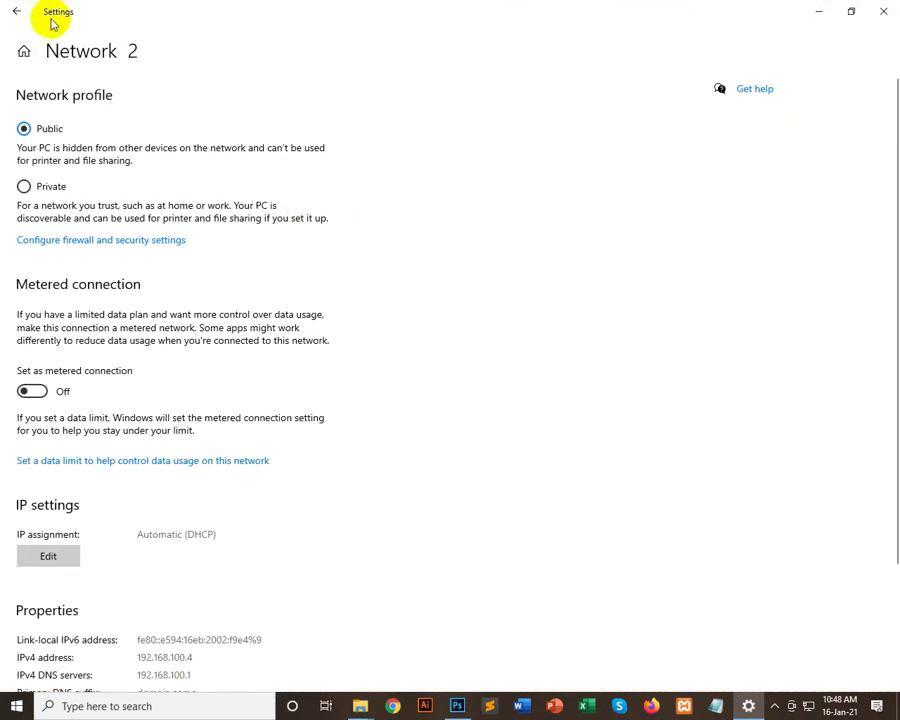
pyautogui.click(16, 11)
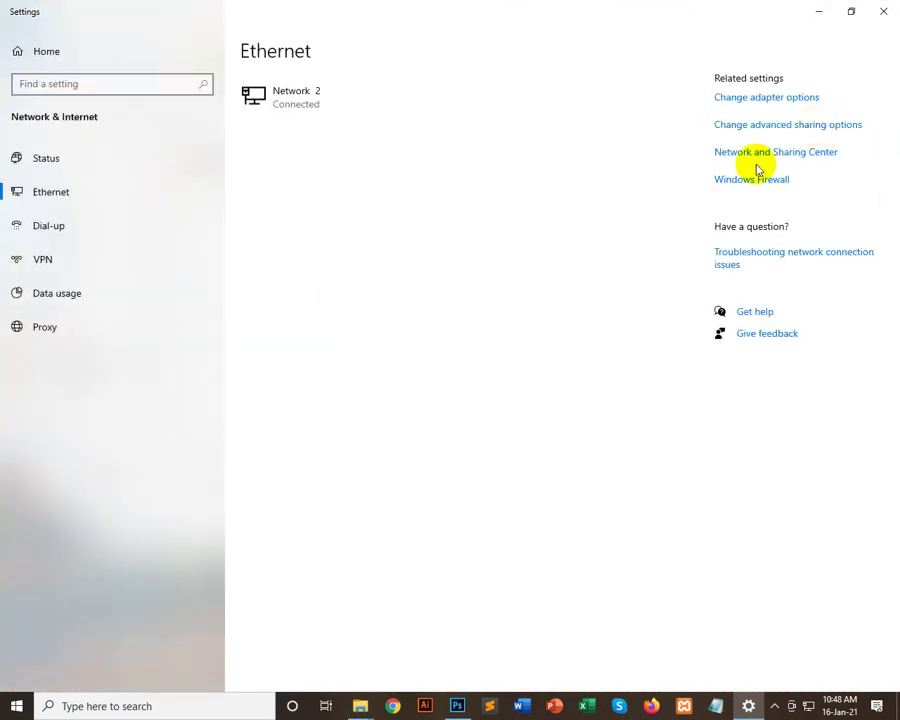
pyautogui.click(836, 132)
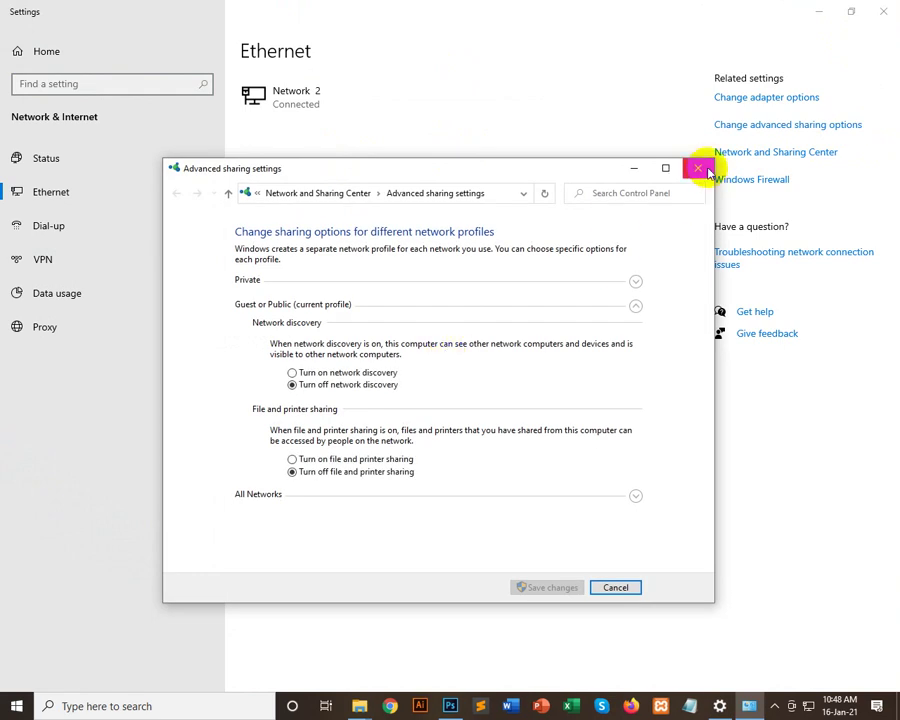
pyautogui.click(698, 168)
# Step: Disable the Ethernet adapter in Network Connections and minimize both network windows
pyautogui.click(786, 99)
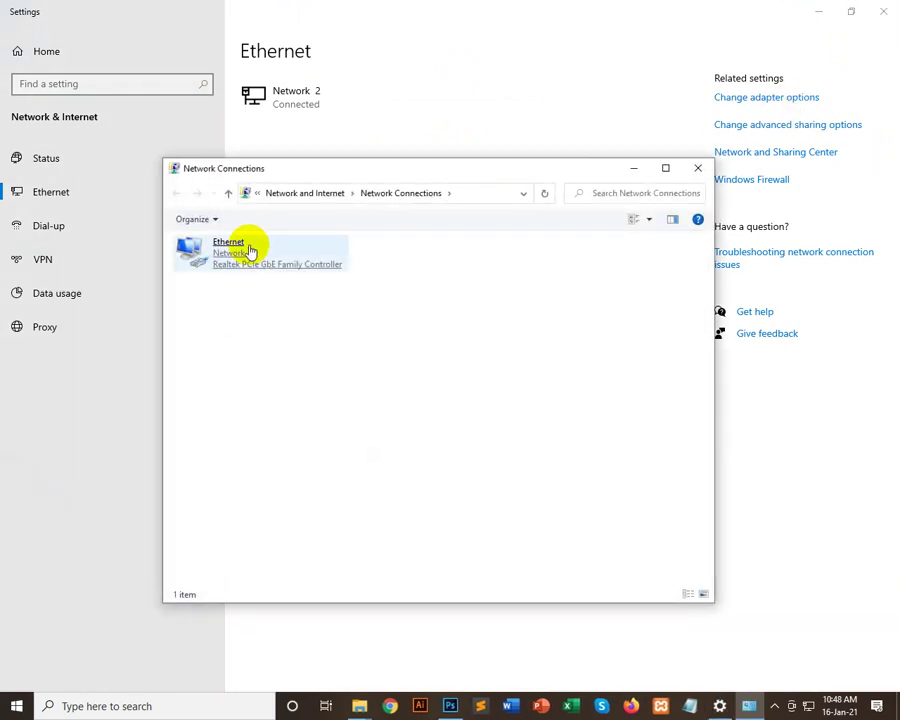
pyautogui.click(262, 252)
pyautogui.rightClick(270, 249)
pyautogui.click(310, 256)
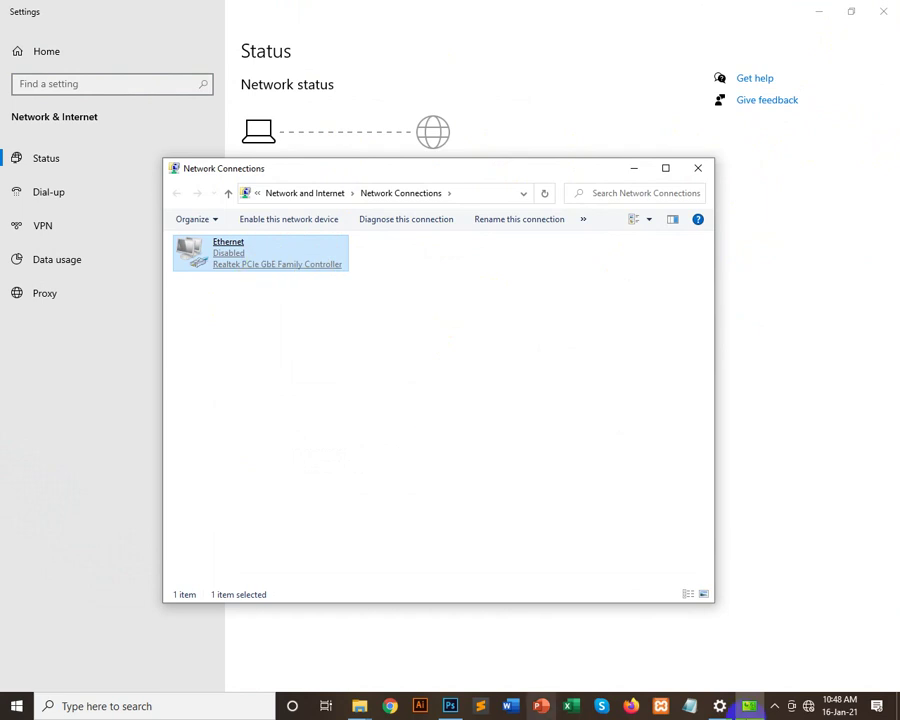
pyautogui.click(632, 169)
pyautogui.click(819, 11)
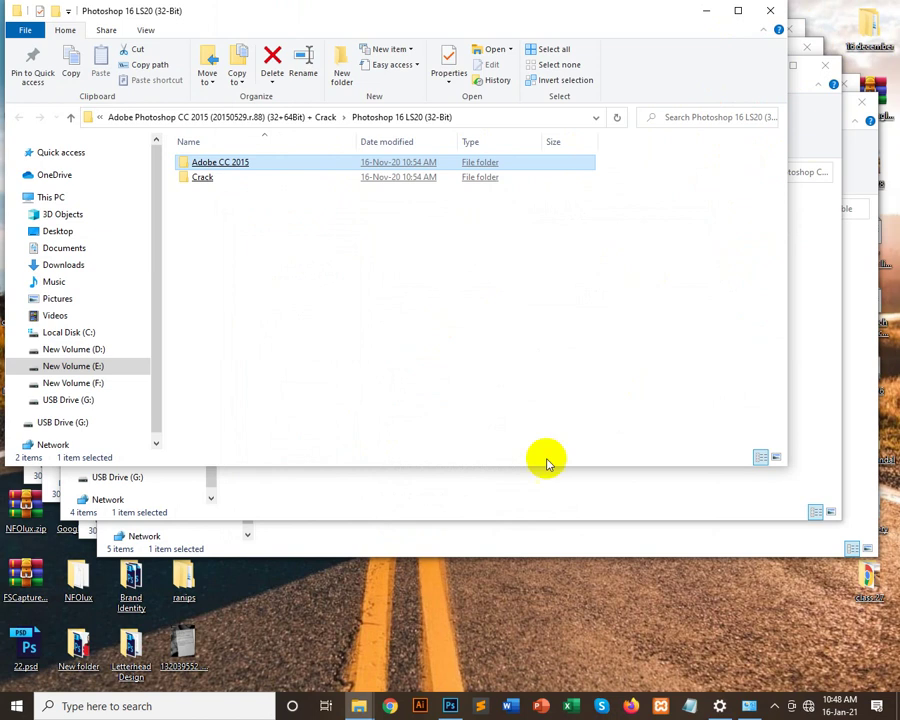
# Step: Close Photoshop and open the Adobe CC 2015 installer folder containing Set-up.exe
pyautogui.click(450, 706)
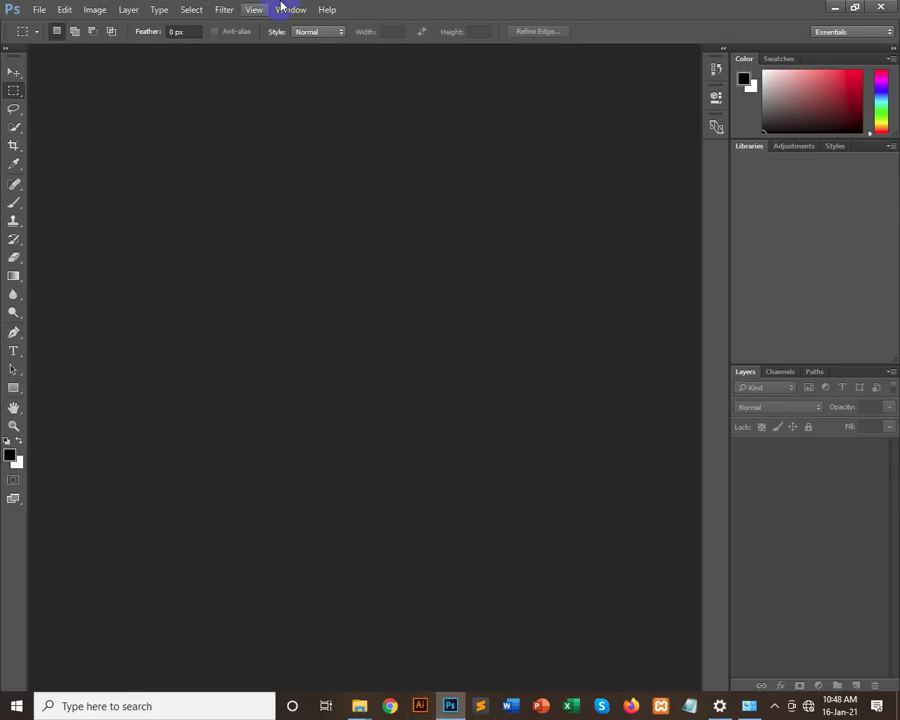
pyautogui.click(878, 9)
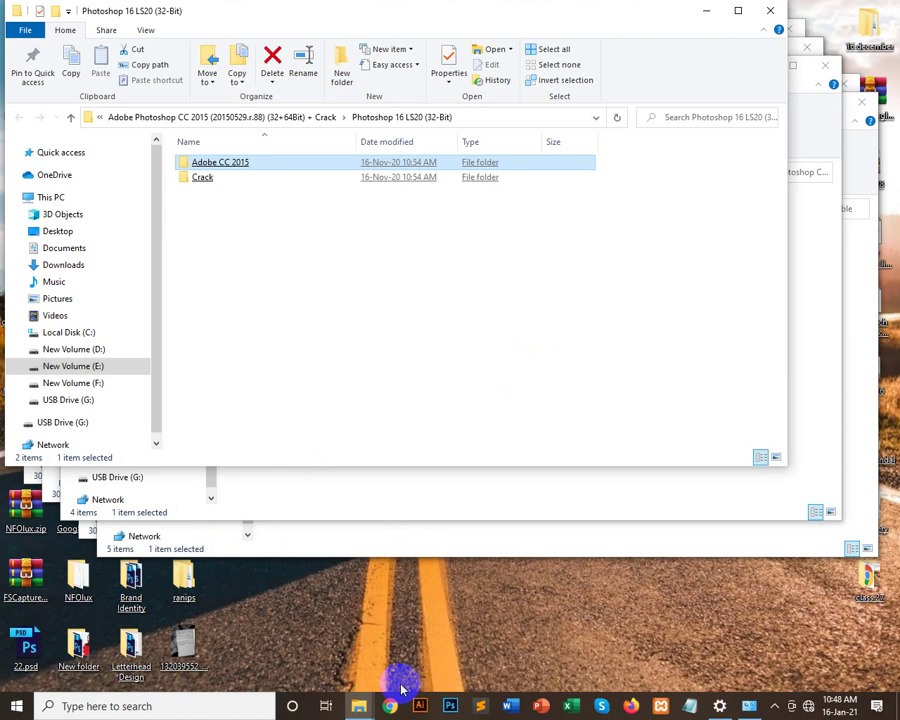
pyautogui.doubleClick(218, 164)
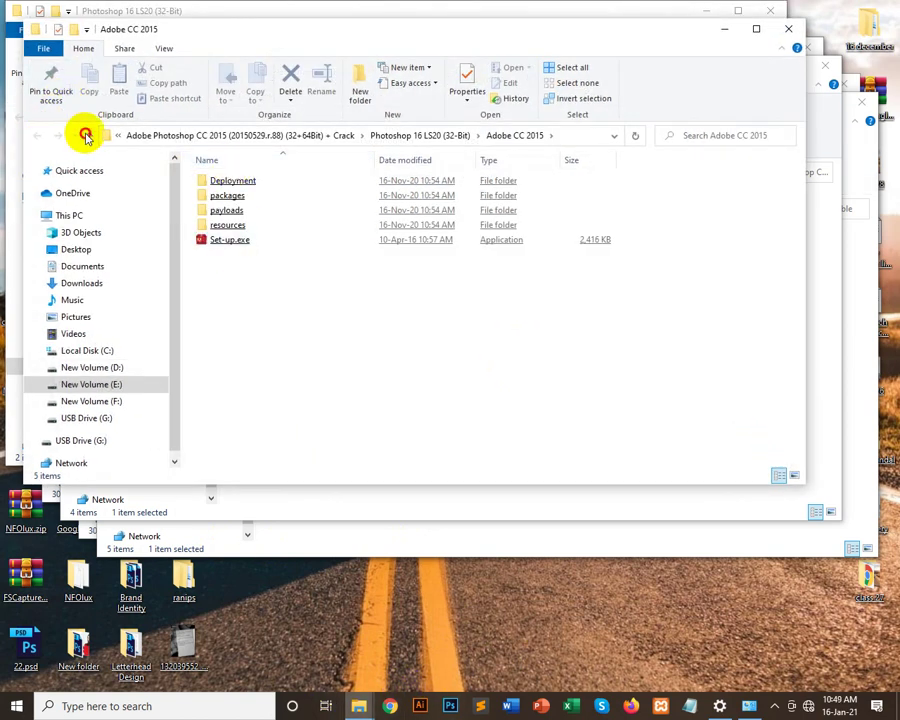
pyautogui.click(86, 136)
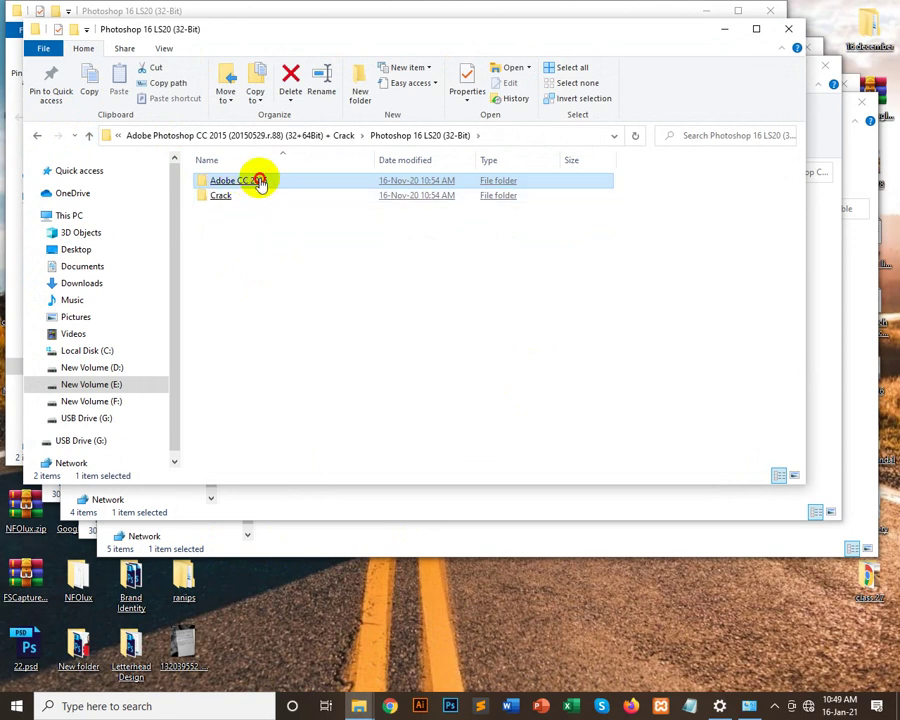
pyautogui.doubleClick(260, 184)
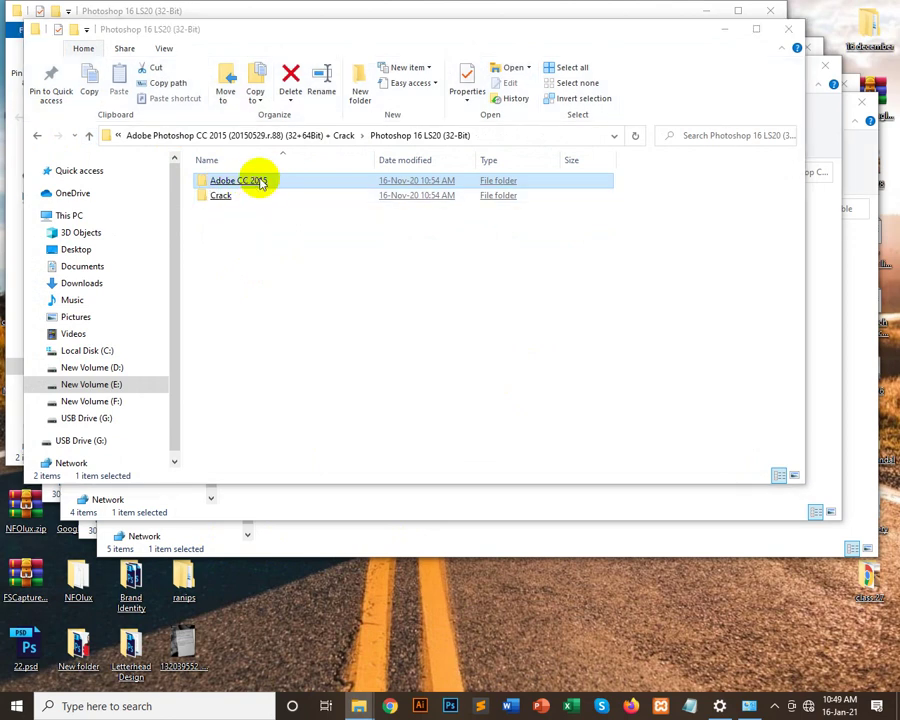
# Step: Launch Set-up.exe, ignore the restart warning, and choose to sign in later
pyautogui.doubleClick(245, 262)
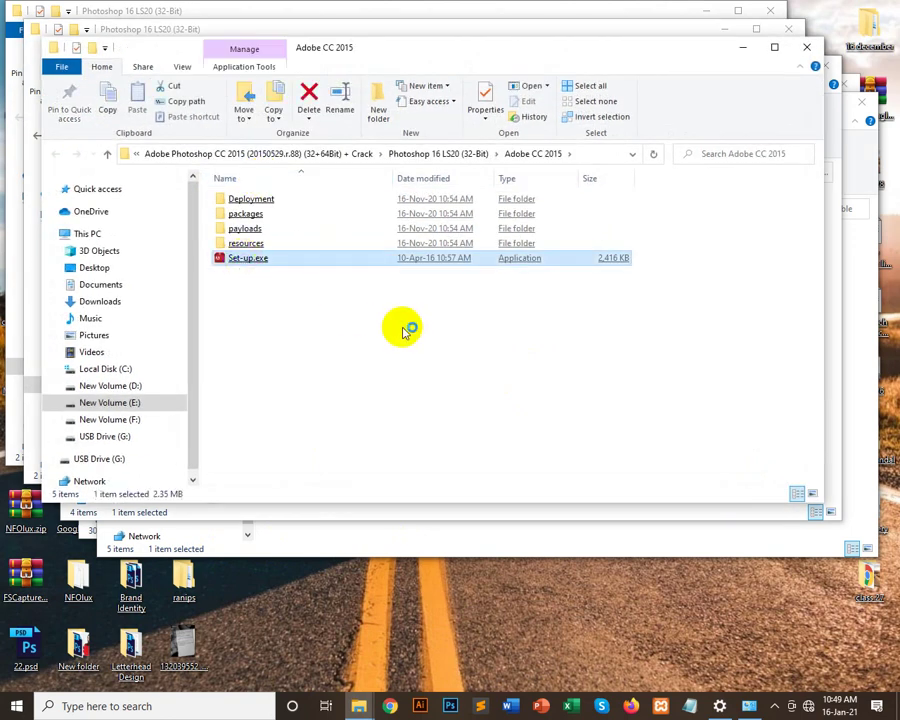
pyautogui.click(512, 397)
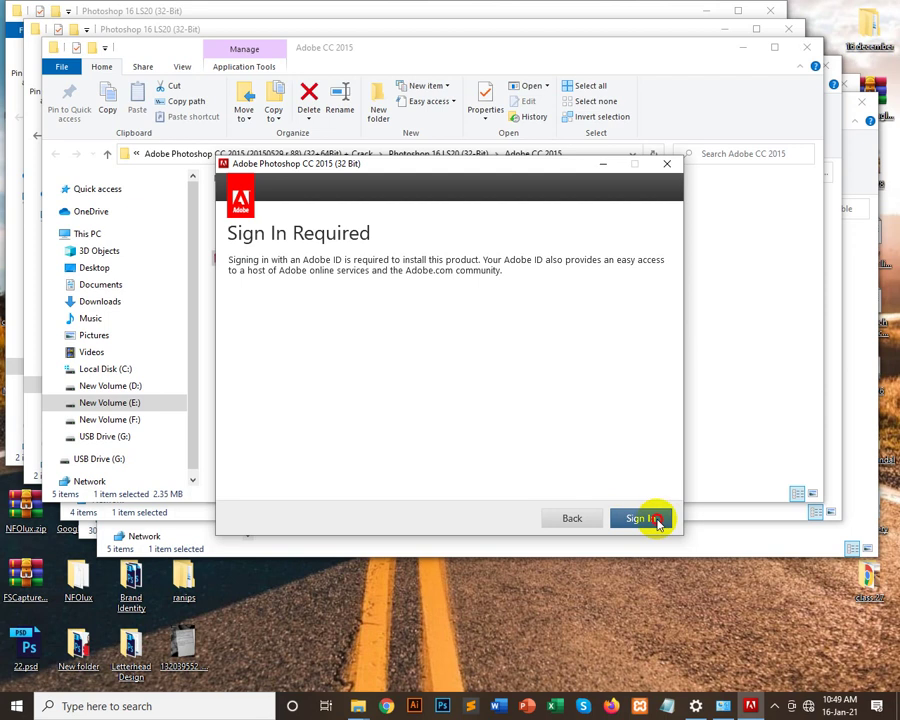
pyautogui.click(657, 519)
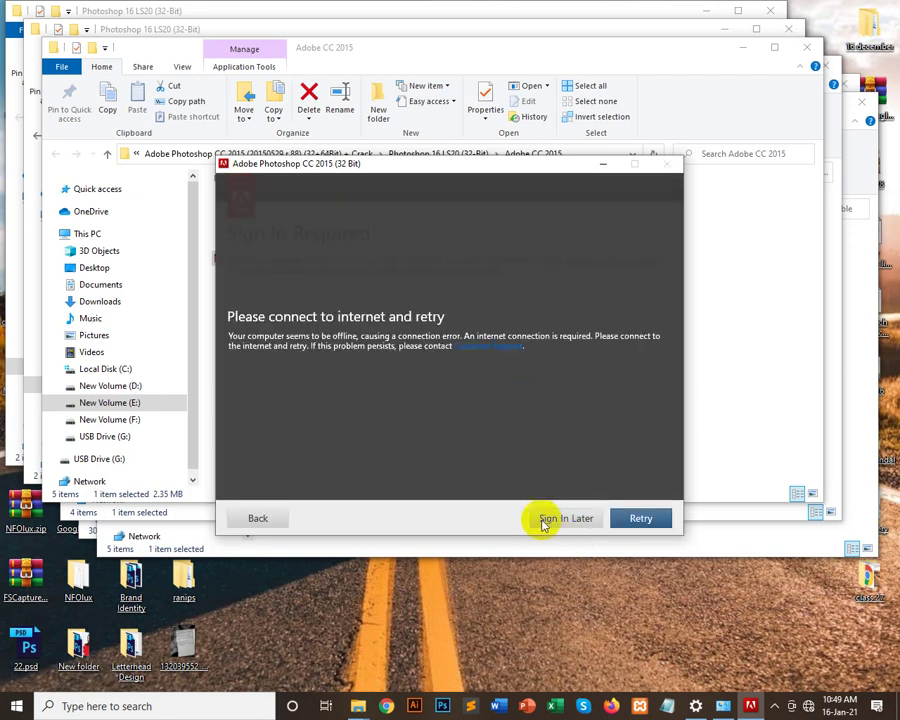
pyautogui.click(565, 520)
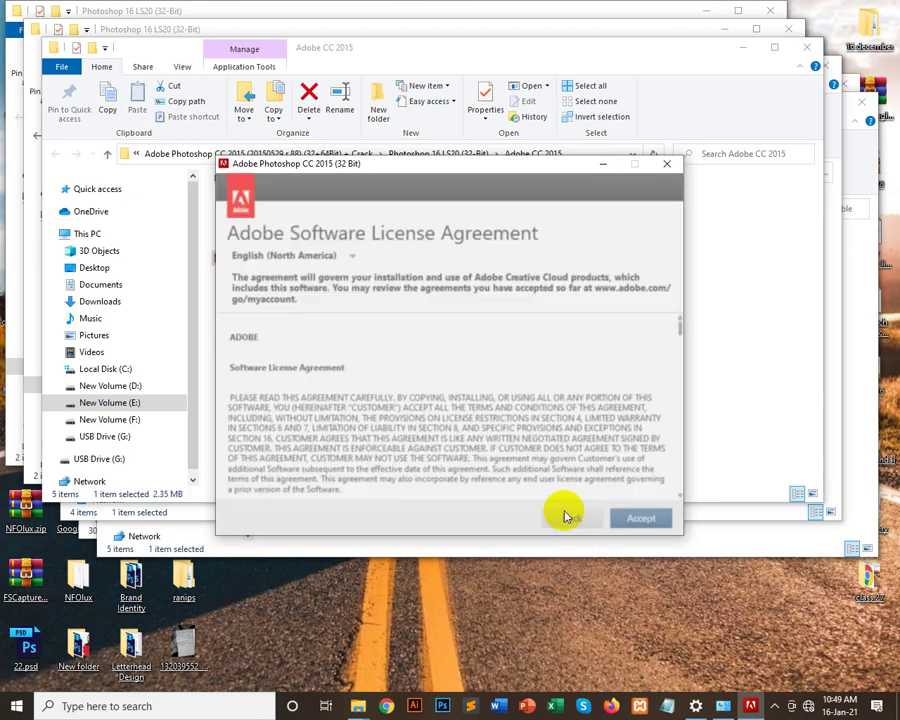
# Step: Show the licence agreement in English (International) and accept it
pyautogui.click(346, 254)
pyautogui.scroll(1, 321, 340)
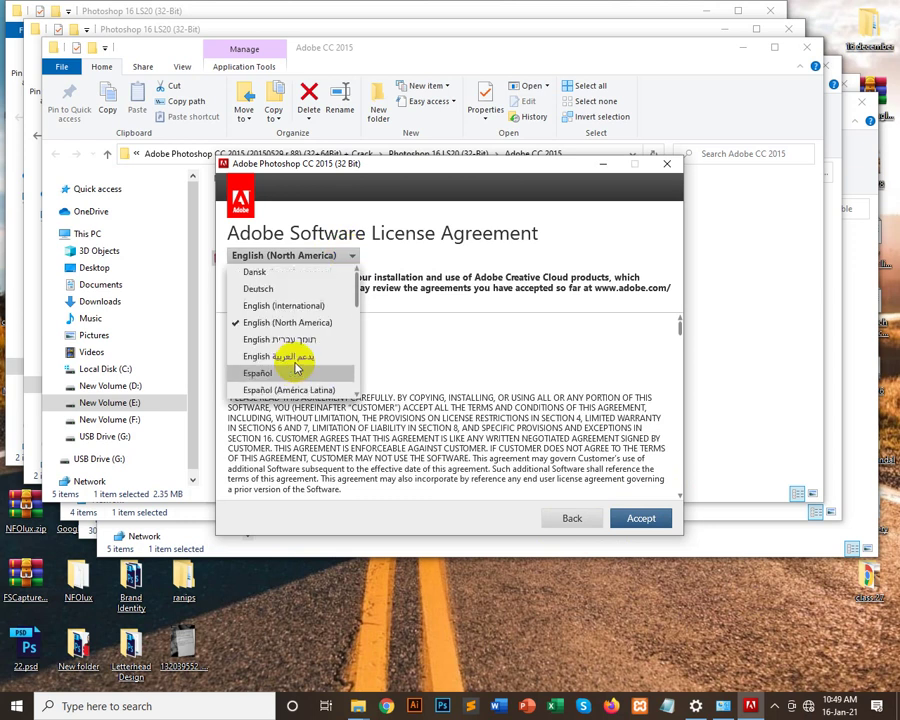
pyautogui.click(288, 306)
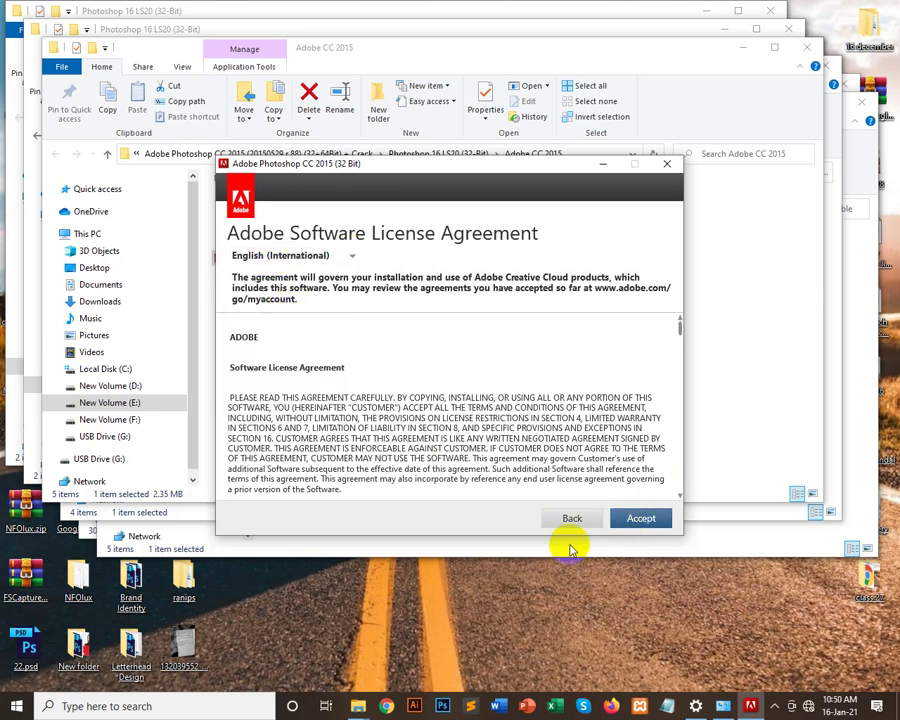
pyautogui.click(641, 518)
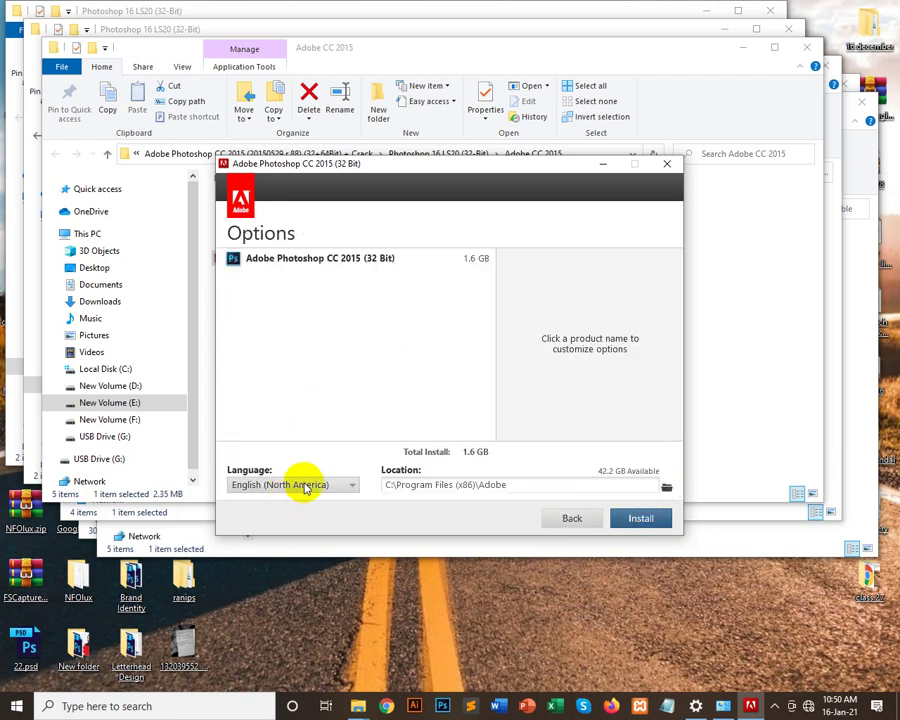
# Step: Pick English (International) as the Photoshop CC 2015 install language
pyautogui.click(300, 484)
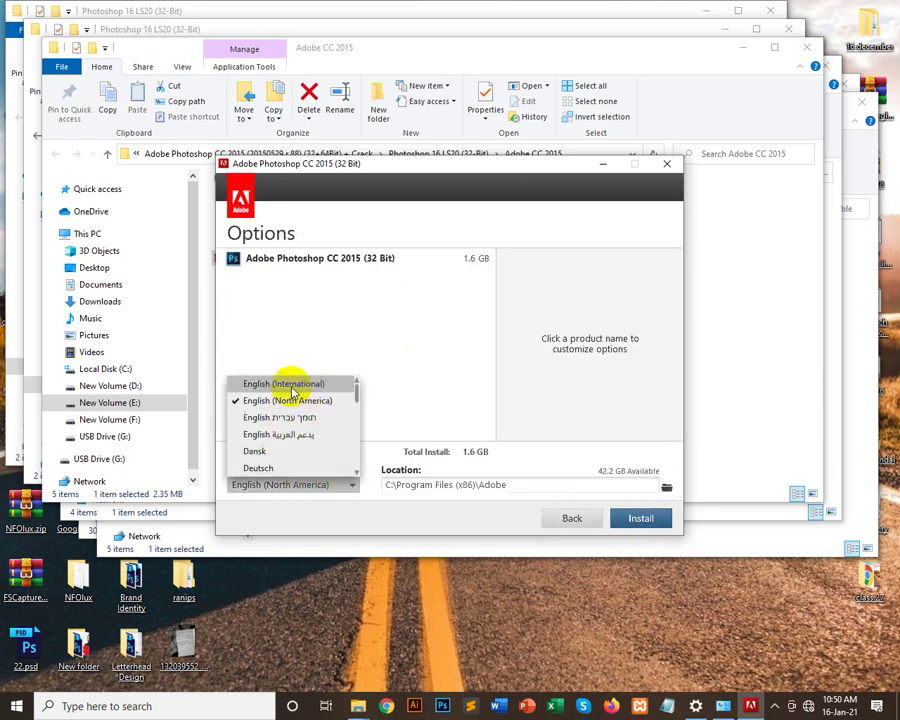
pyautogui.click(268, 383)
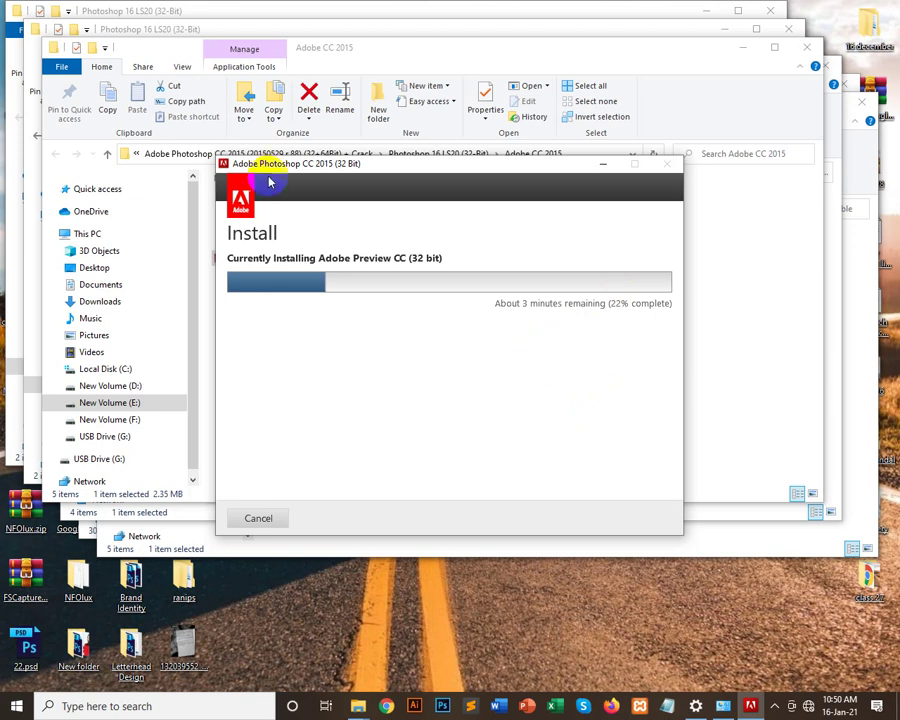
# Step: Reposition the installer window while installation progresses to 73%
pyautogui.click(417, 174)
pyautogui.moveTo(417, 174); pyautogui.dragTo(360, 130)
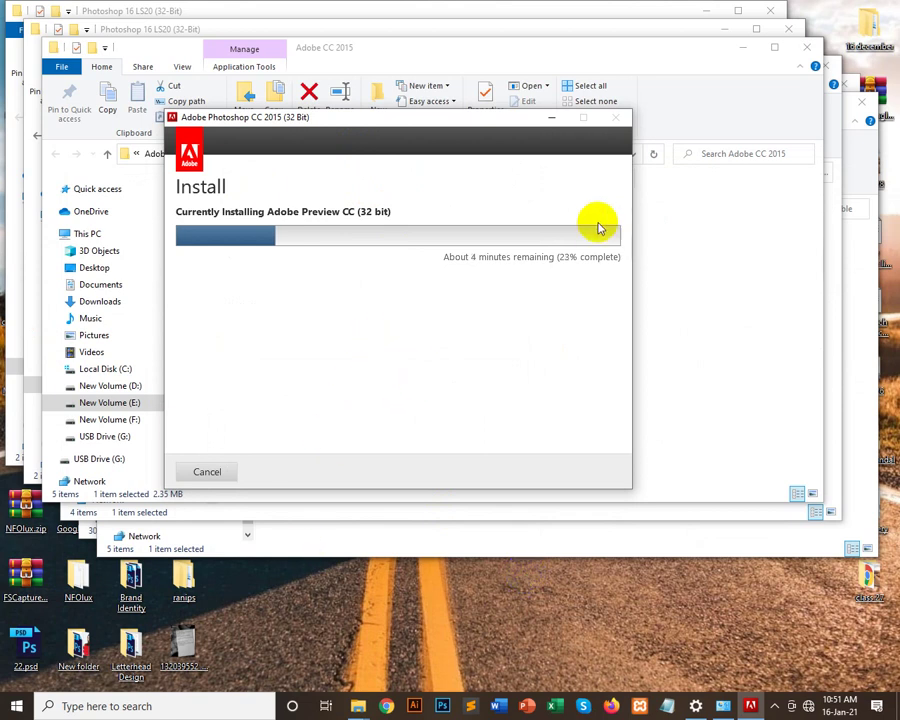
pyautogui.moveTo(457, 158); pyautogui.dragTo(545, 182)
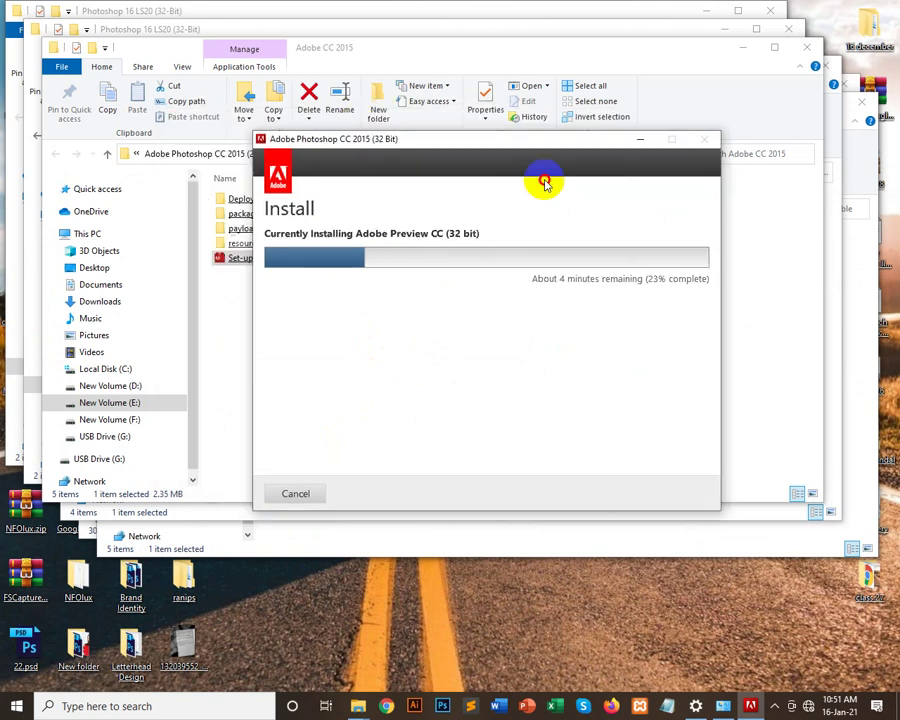
pyautogui.moveTo(478, 138)
pyautogui.mouseDown()
pyautogui.moveTo(444, 270)
pyautogui.moveTo(441, 261)
pyautogui.mouseUp()
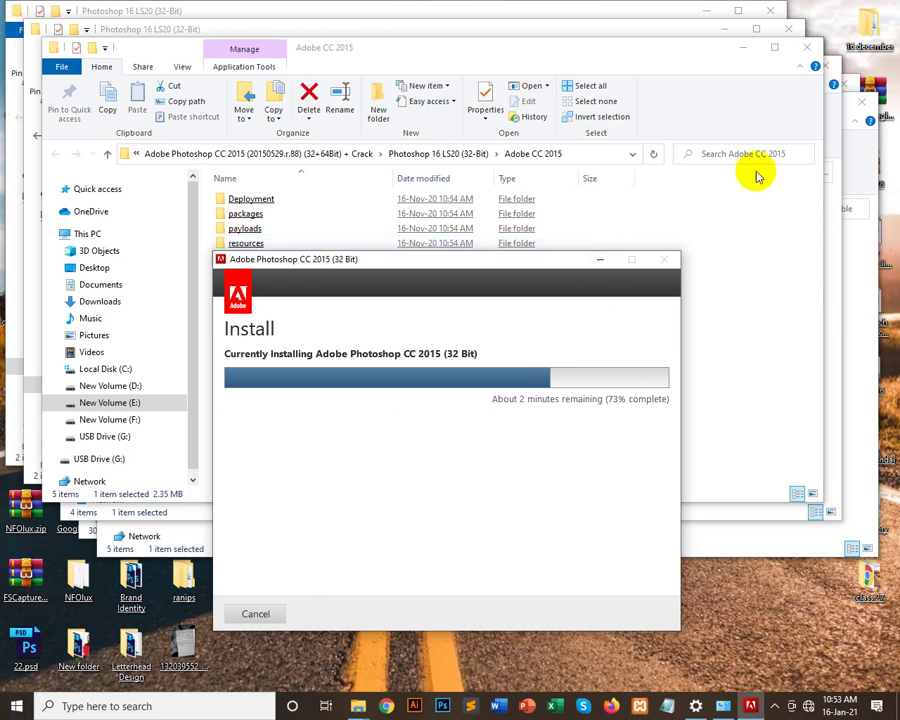
# Step: Go to New Volume (E:) and open the Graphics Design Batch 5046 folder
pyautogui.click(740, 296)
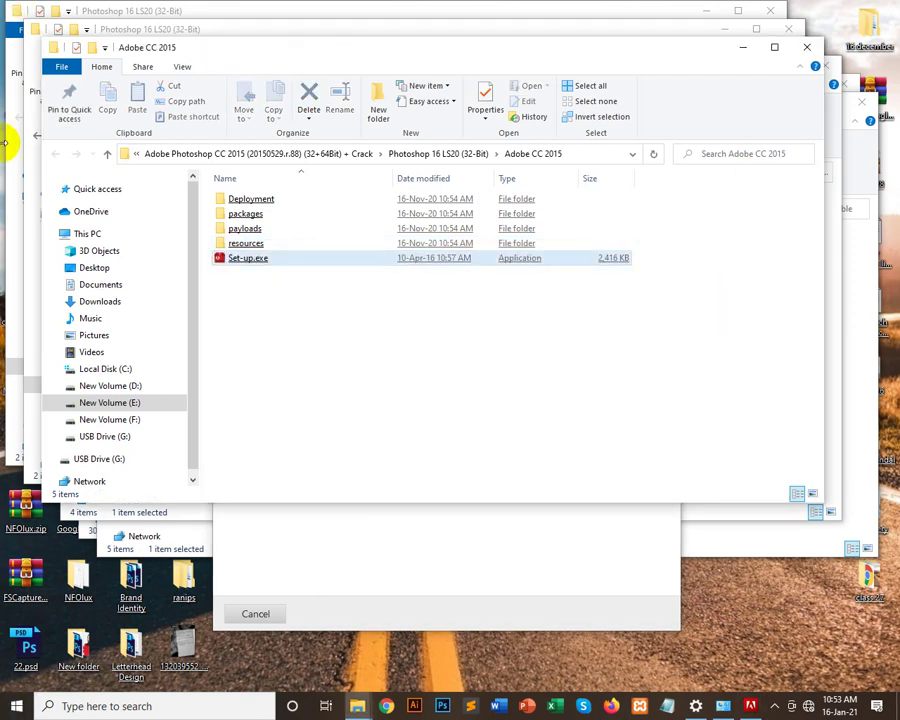
pyautogui.click(385, 555)
pyautogui.click(716, 254)
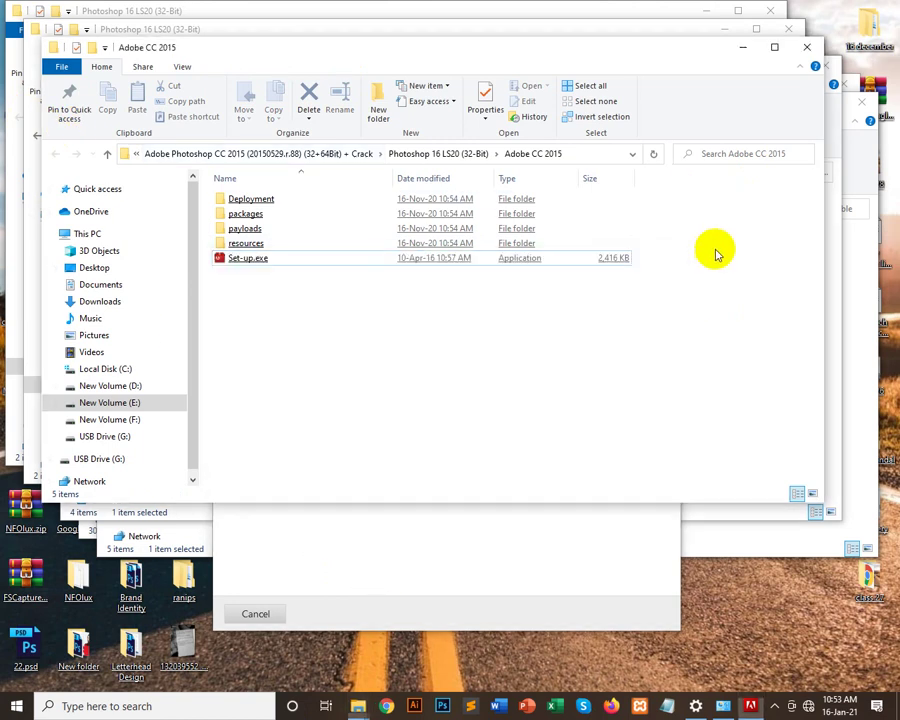
pyautogui.click(130, 154)
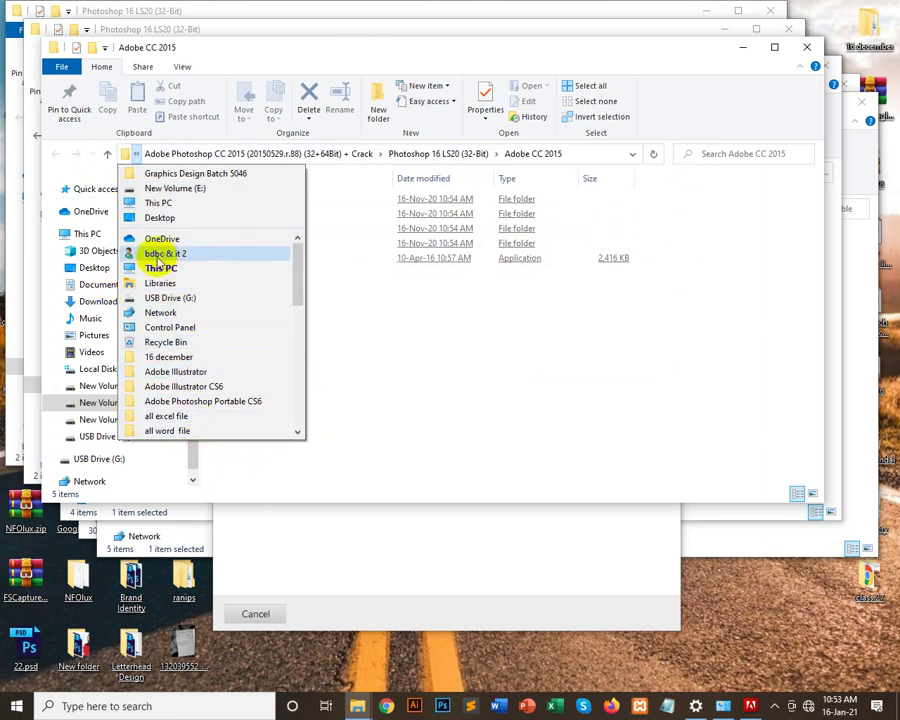
pyautogui.click(328, 277)
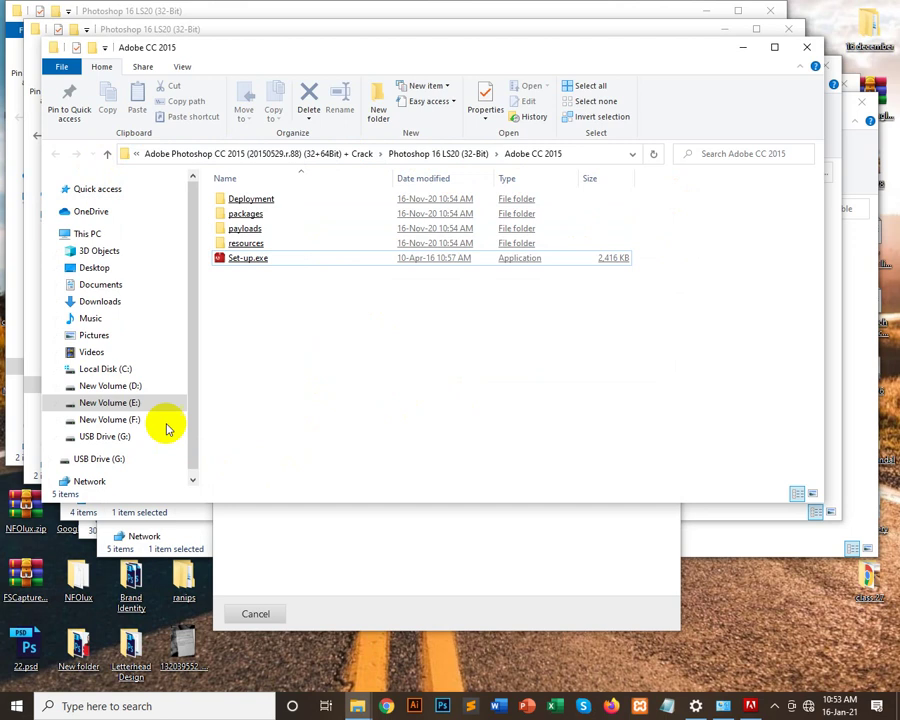
pyautogui.click(118, 402)
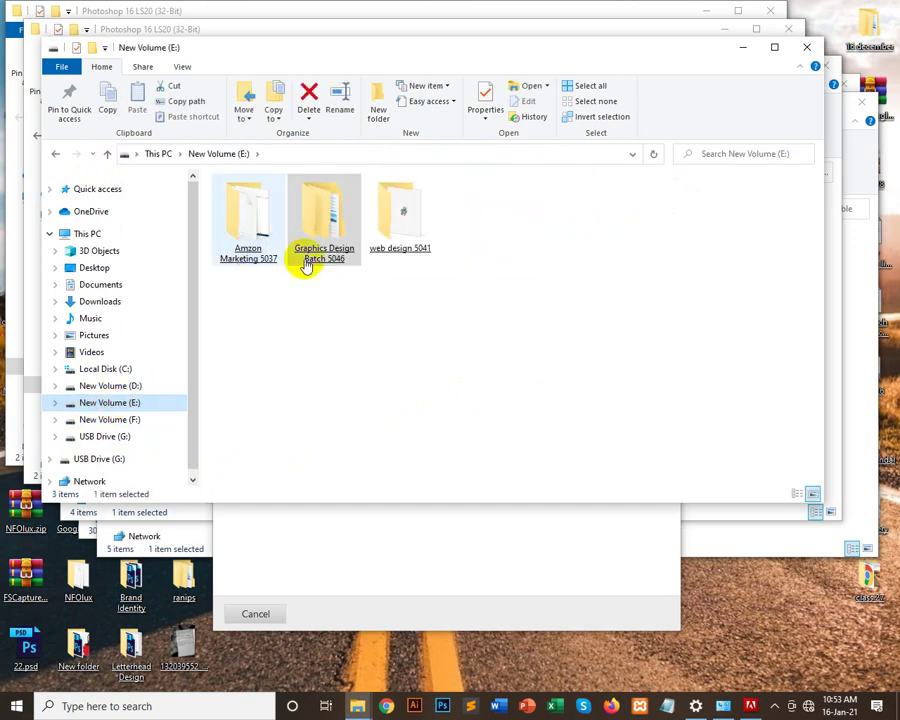
pyautogui.doubleClick(307, 262)
# Step: Browse the Class 1 and Class 2 folders' part videos, returning to the batch folder
pyautogui.click(283, 330)
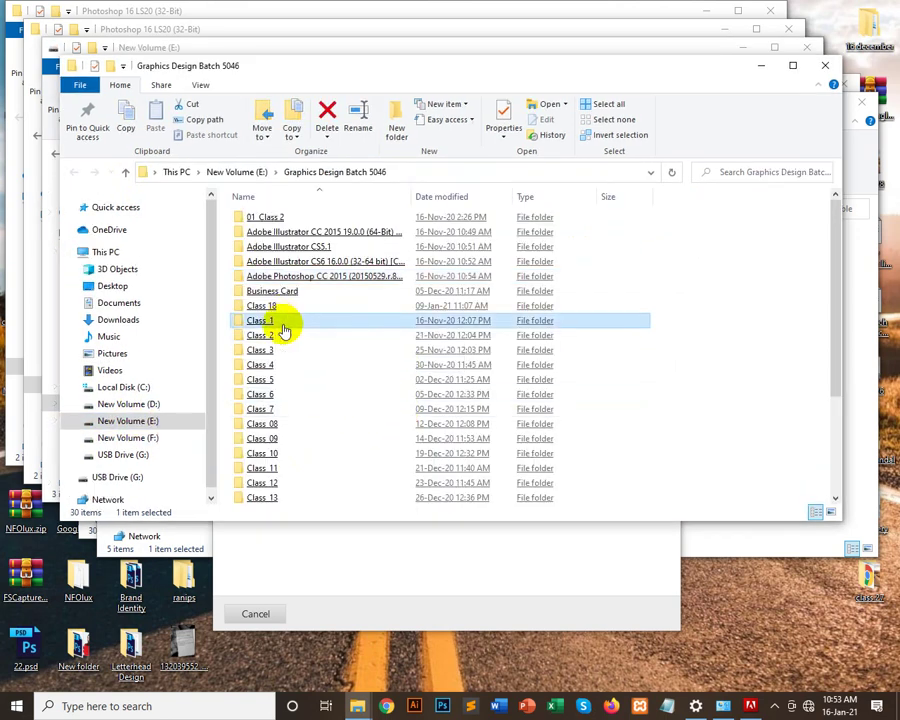
pyautogui.doubleClick(271, 319)
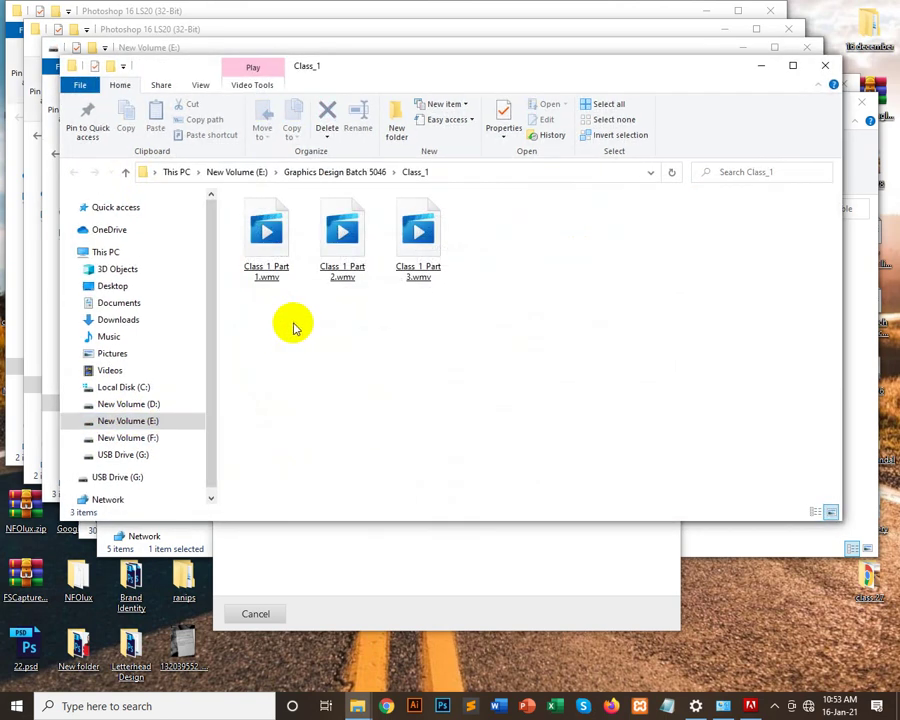
pyautogui.click(264, 264)
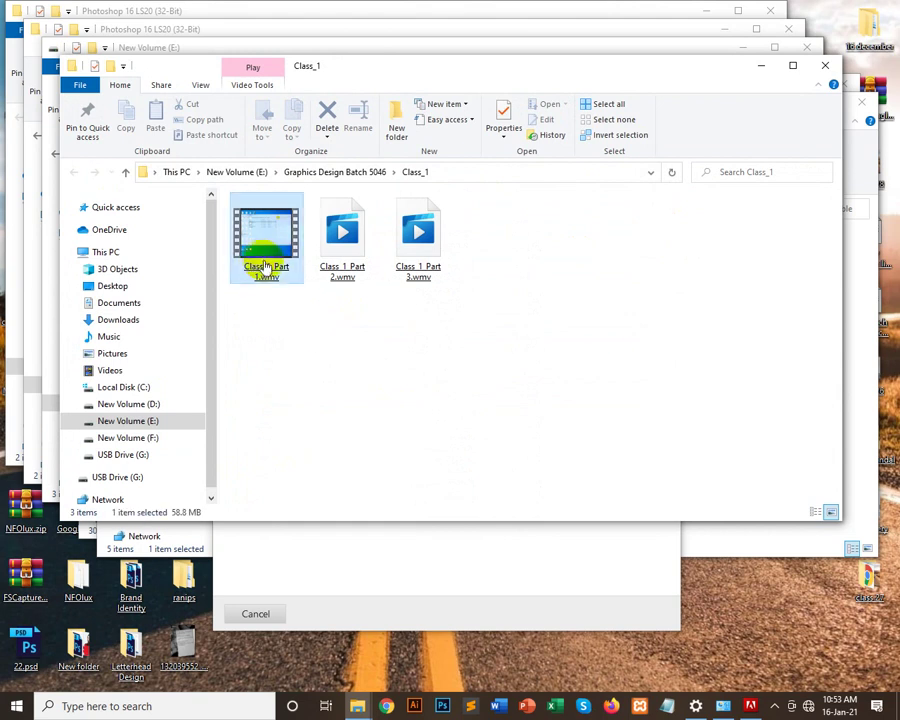
pyautogui.click(354, 255)
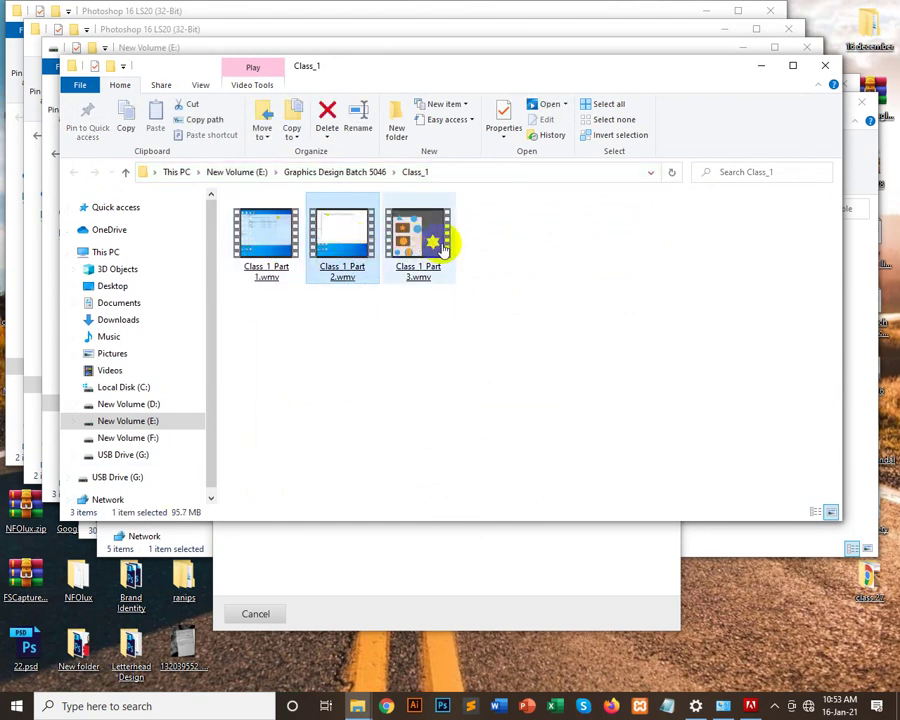
pyautogui.click(126, 172)
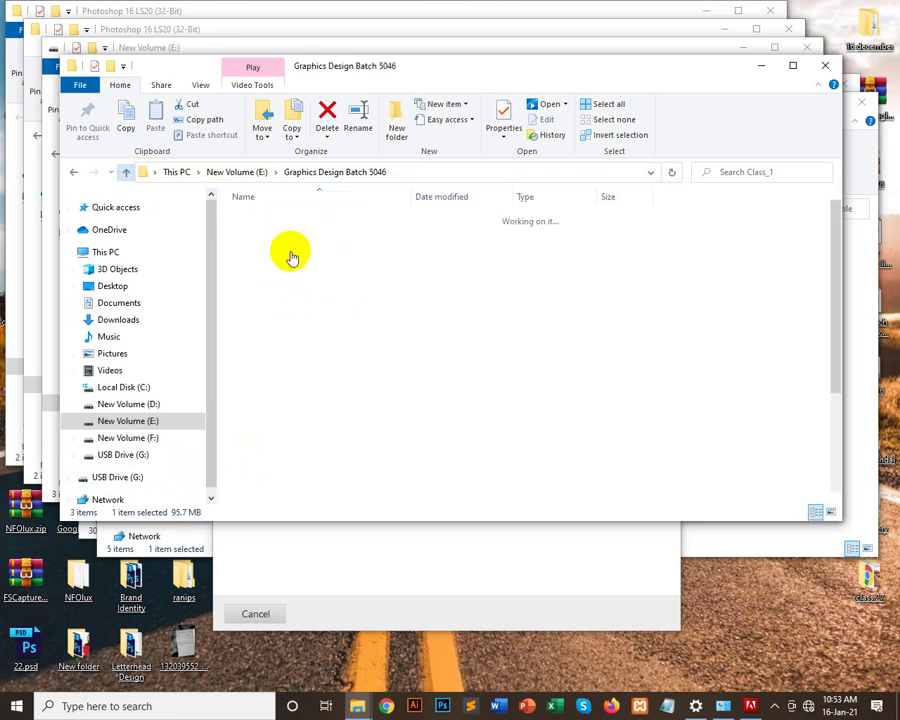
pyautogui.click(352, 340)
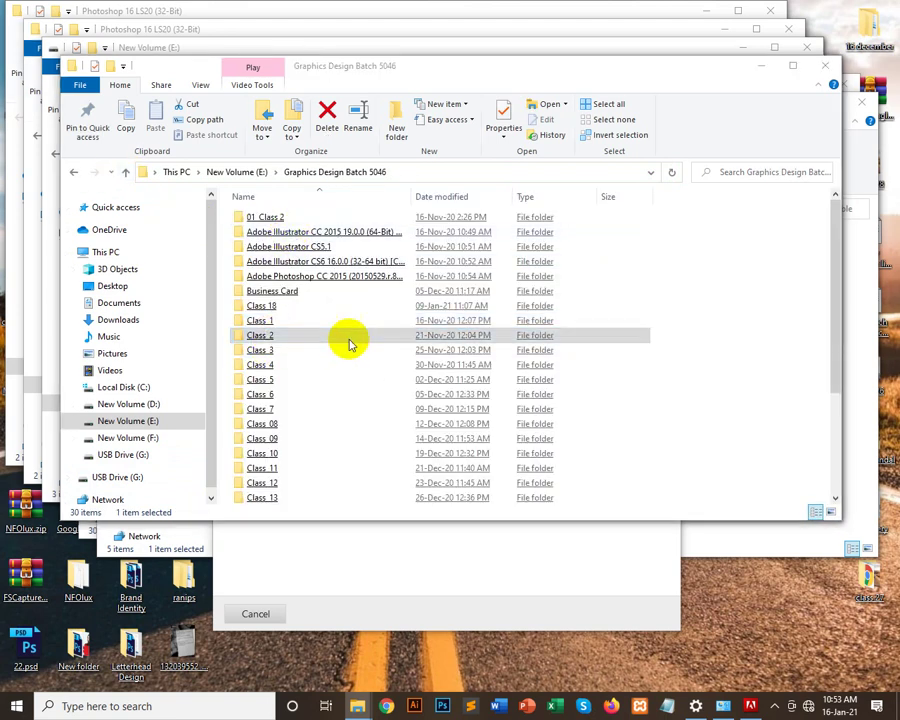
pyautogui.doubleClick(350, 340)
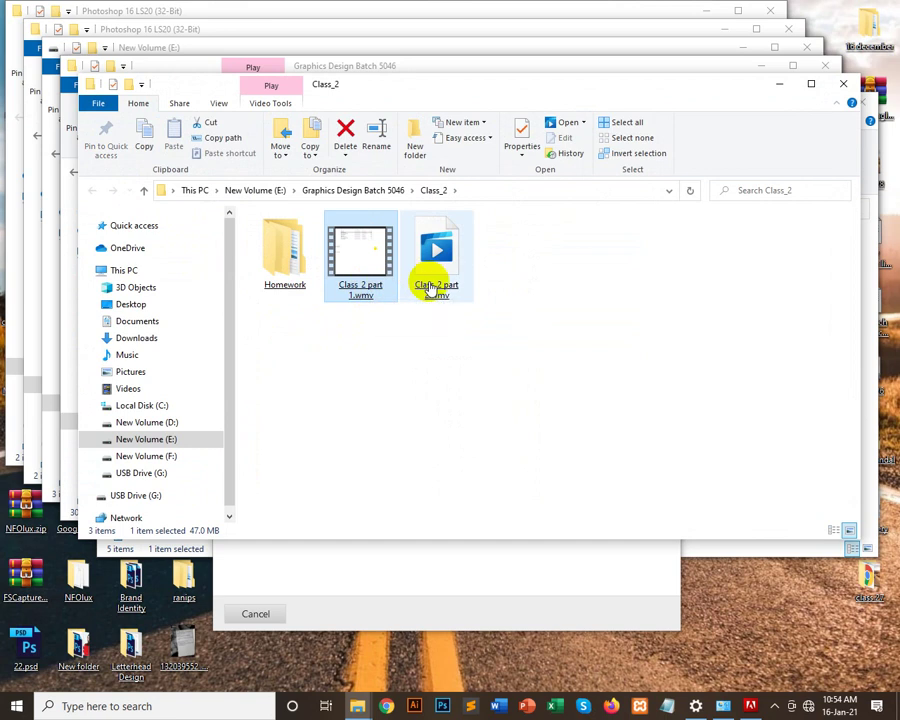
pyautogui.click(428, 286)
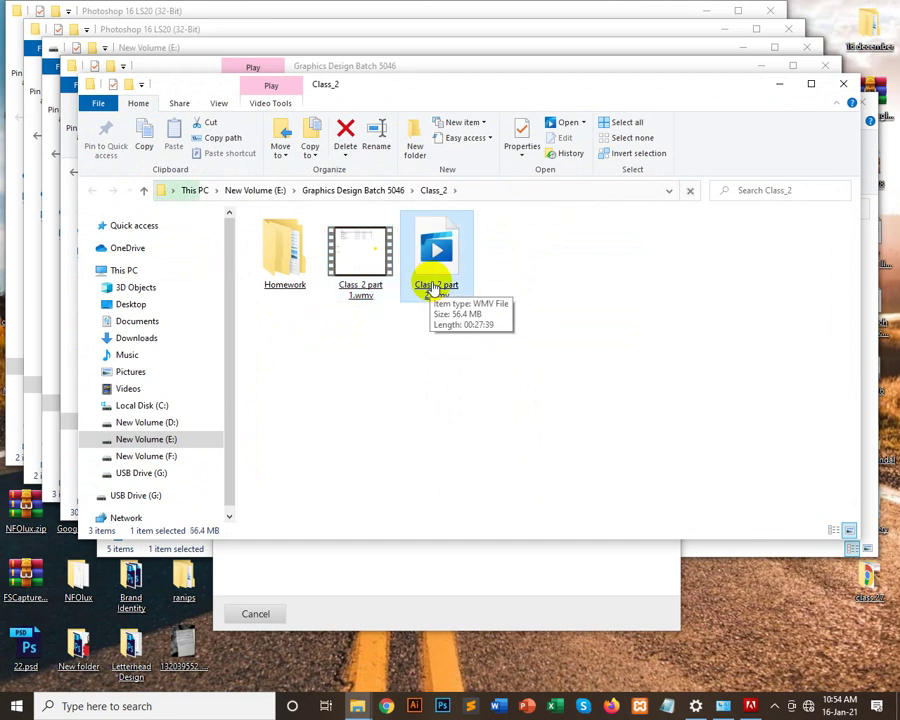
pyautogui.click(143, 190)
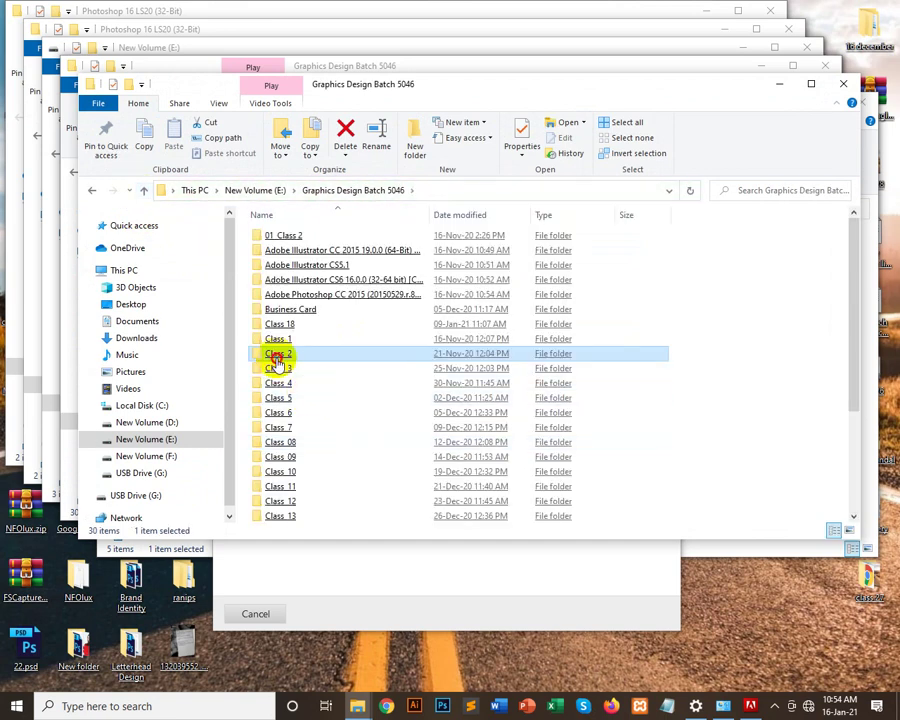
# Step: Look inside the Class 3 and Class-18 folders, returning to Graphics Design Batch 5046
pyautogui.click(372, 368)
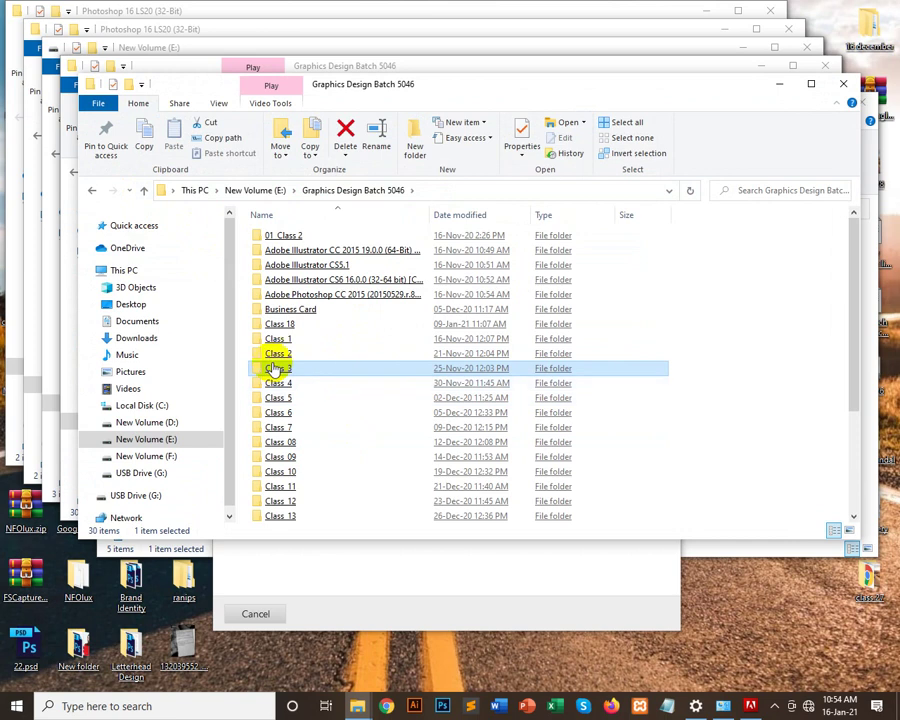
pyautogui.doubleClick(283, 368)
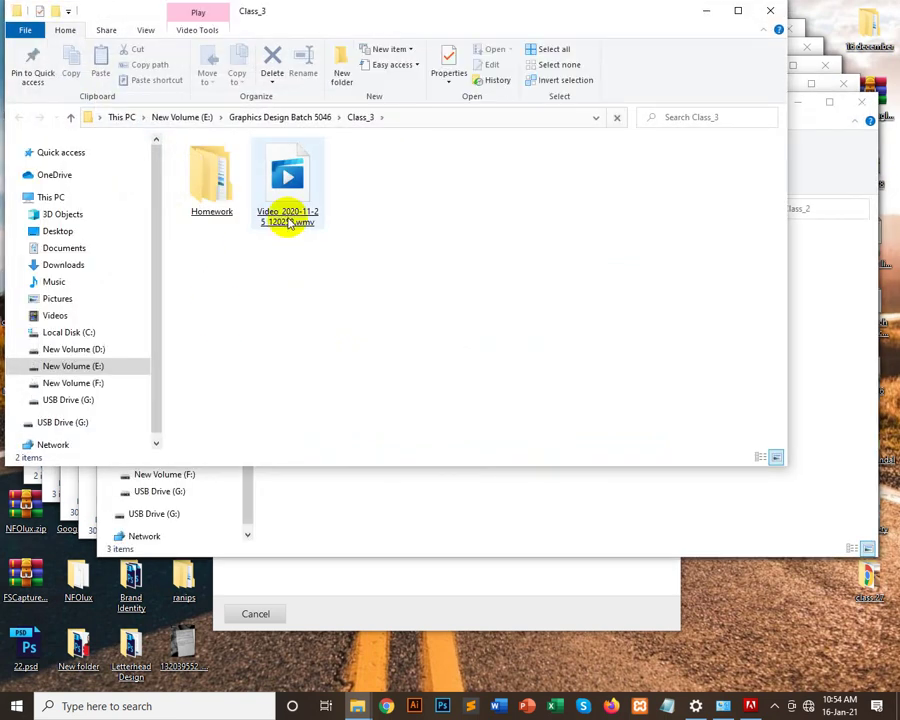
pyautogui.click(289, 222)
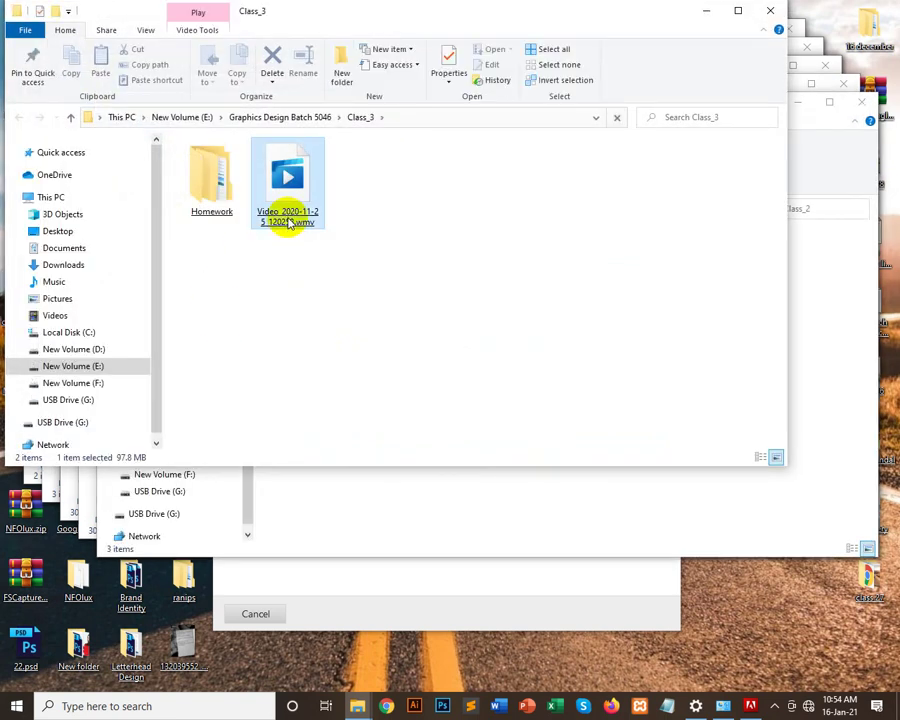
pyautogui.click(71, 118)
pyautogui.scroll(-3, 300, 398)
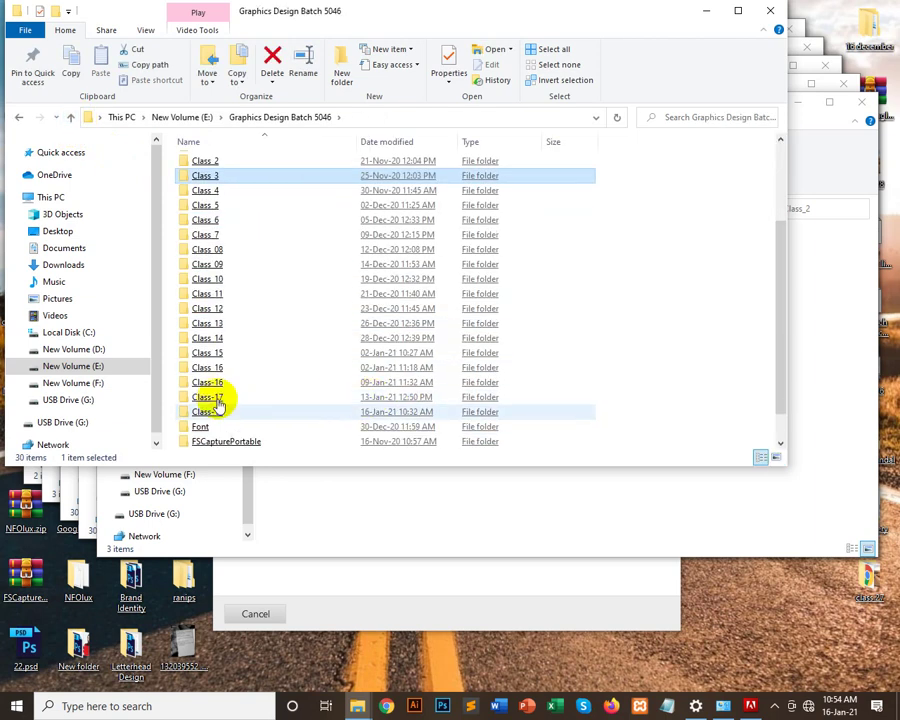
pyautogui.click(220, 367)
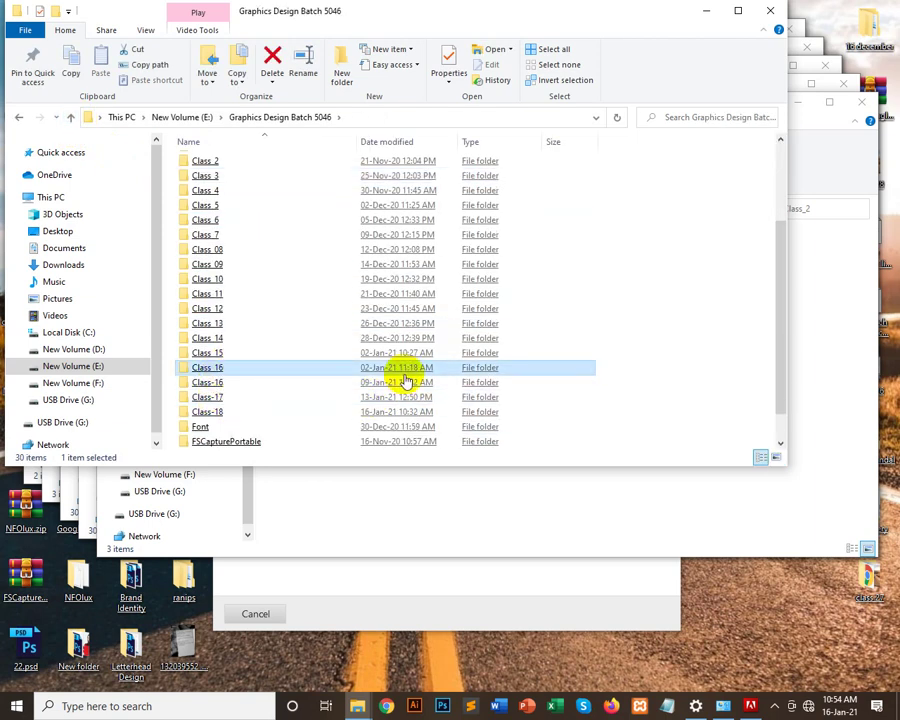
pyautogui.click(220, 413)
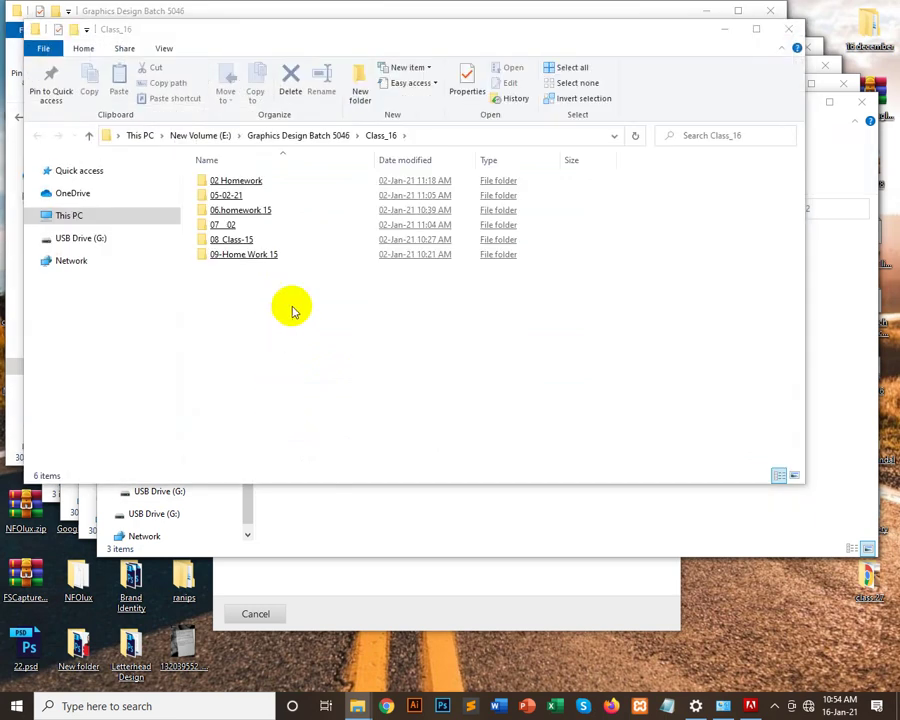
pyautogui.click(91, 138)
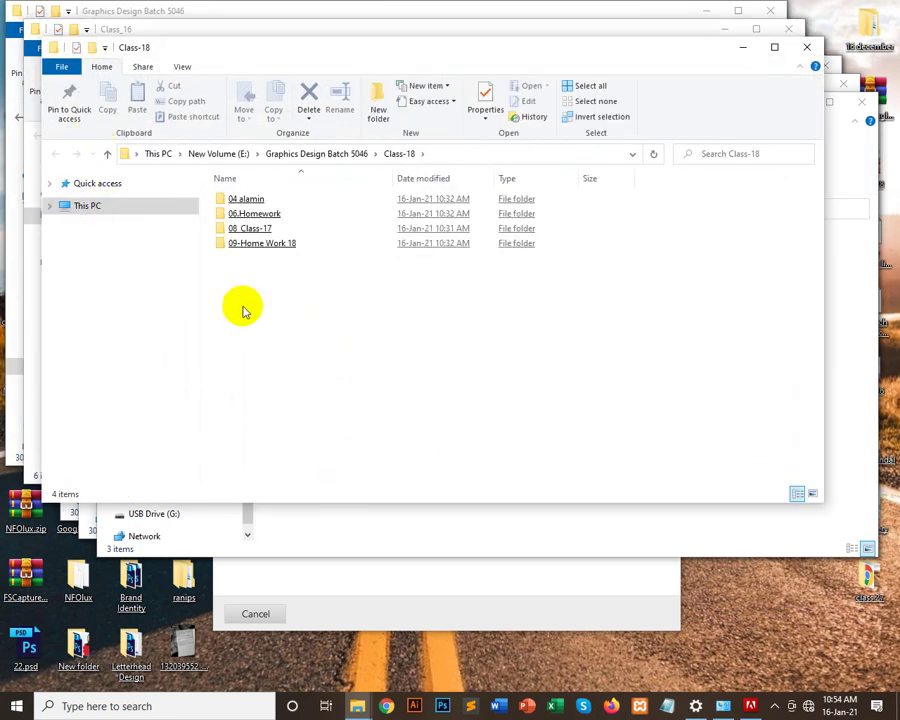
pyautogui.click(107, 155)
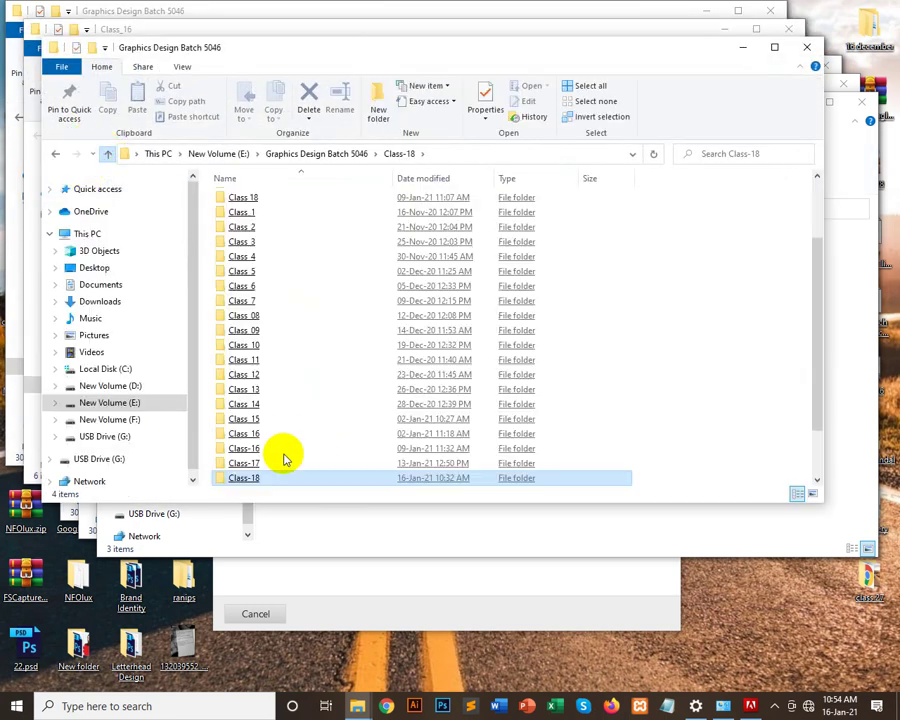
# Step: Check the Class-17 video, then open the Class 16 folder with its six subfolders
pyautogui.click(245, 463)
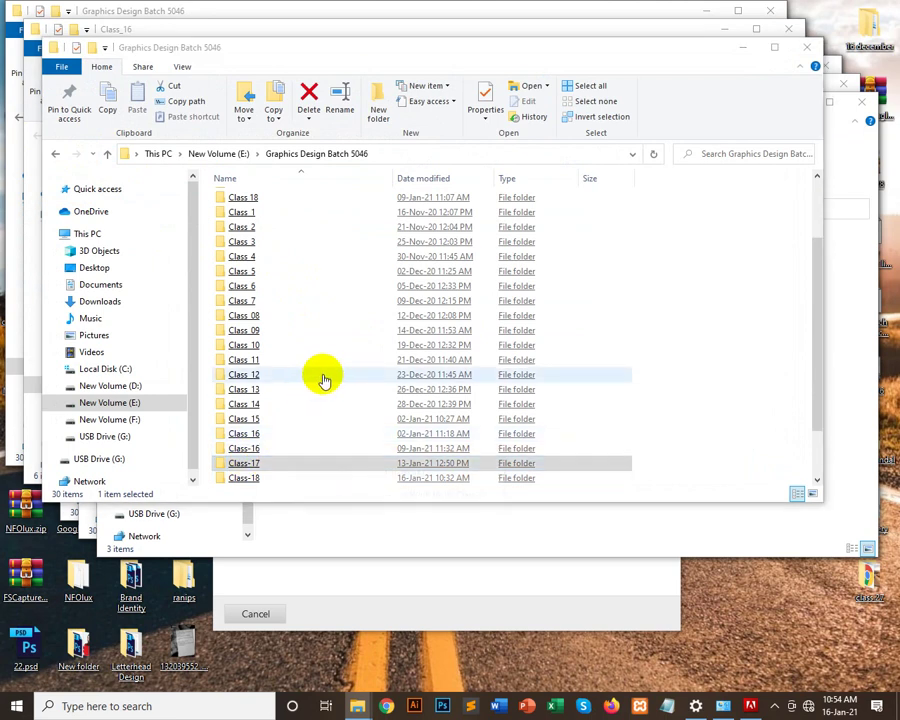
pyautogui.click(299, 278)
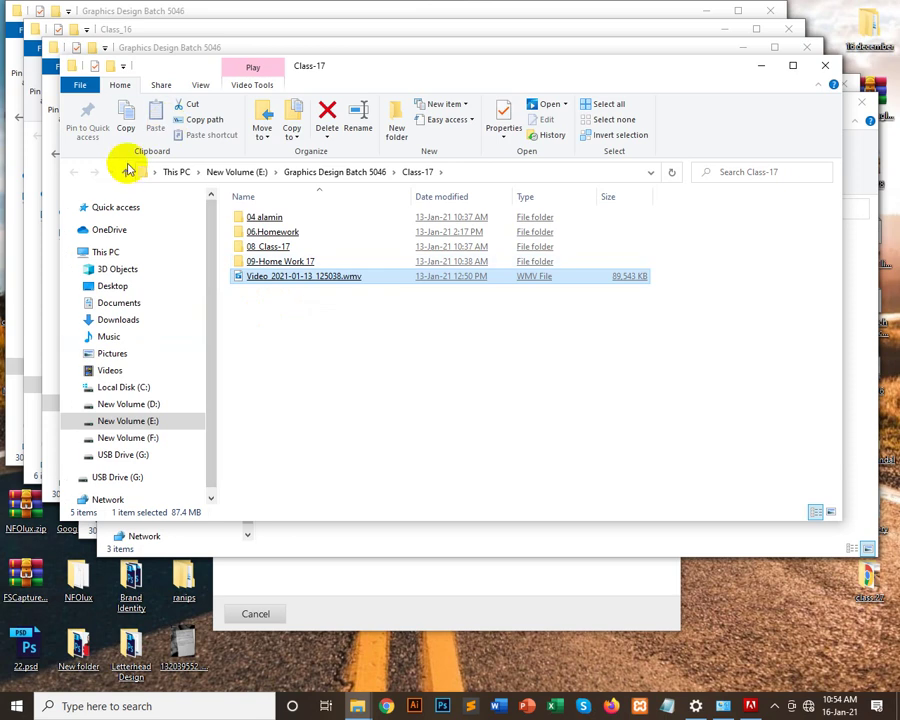
pyautogui.click(127, 176)
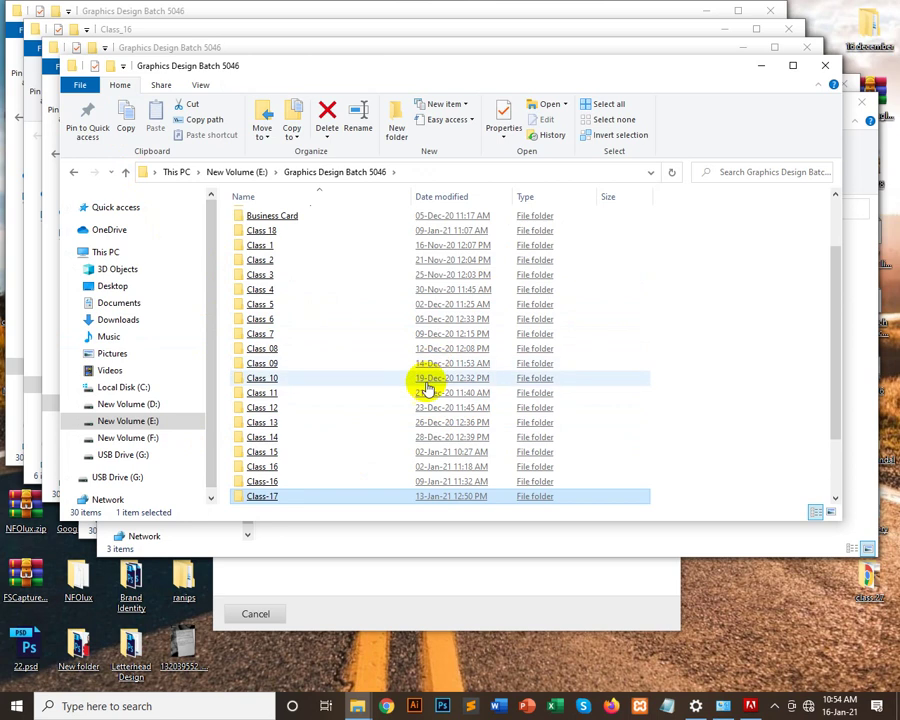
pyautogui.click(262, 481)
pyautogui.press('Return')
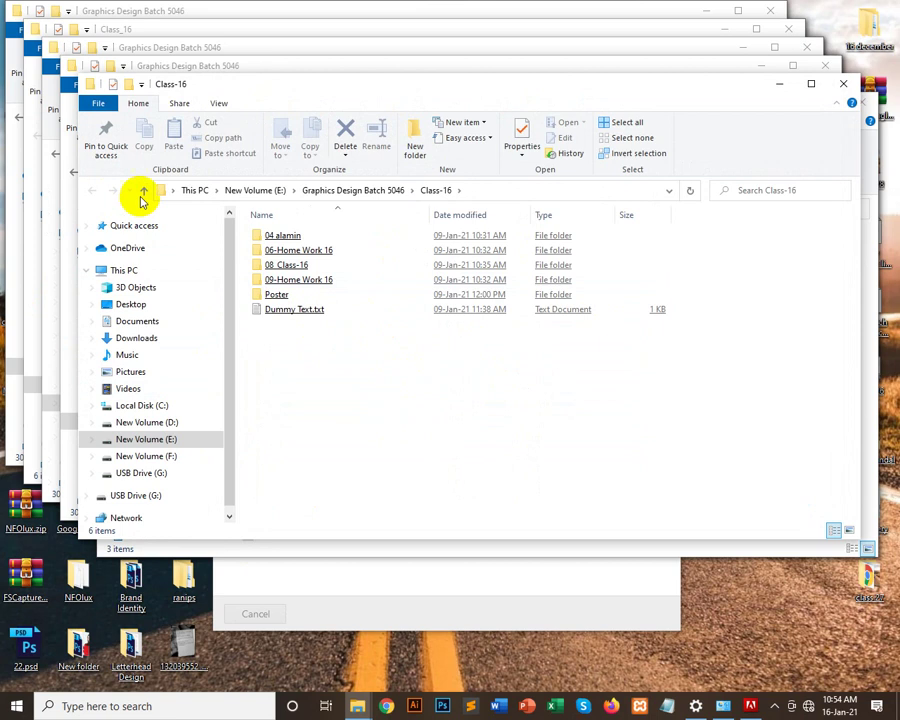
pyautogui.click(143, 190)
pyautogui.doubleClick(284, 500)
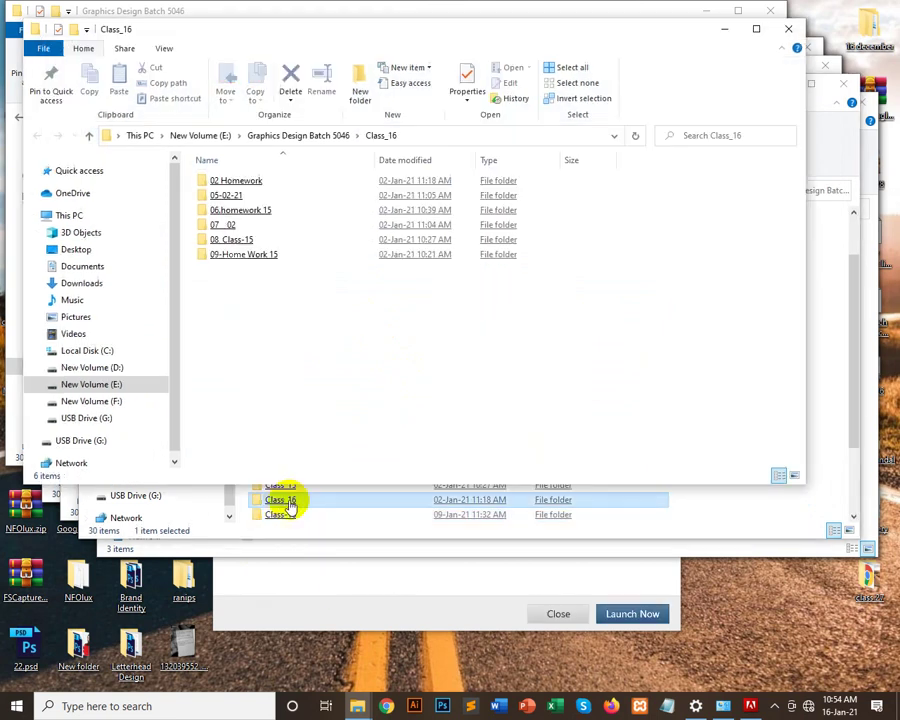
# Step: Close Class_16, reopen Graphics Design Batch 5046 from E:, and select Class-17 and Class-16
pyautogui.click(789, 29)
pyautogui.click(129, 189)
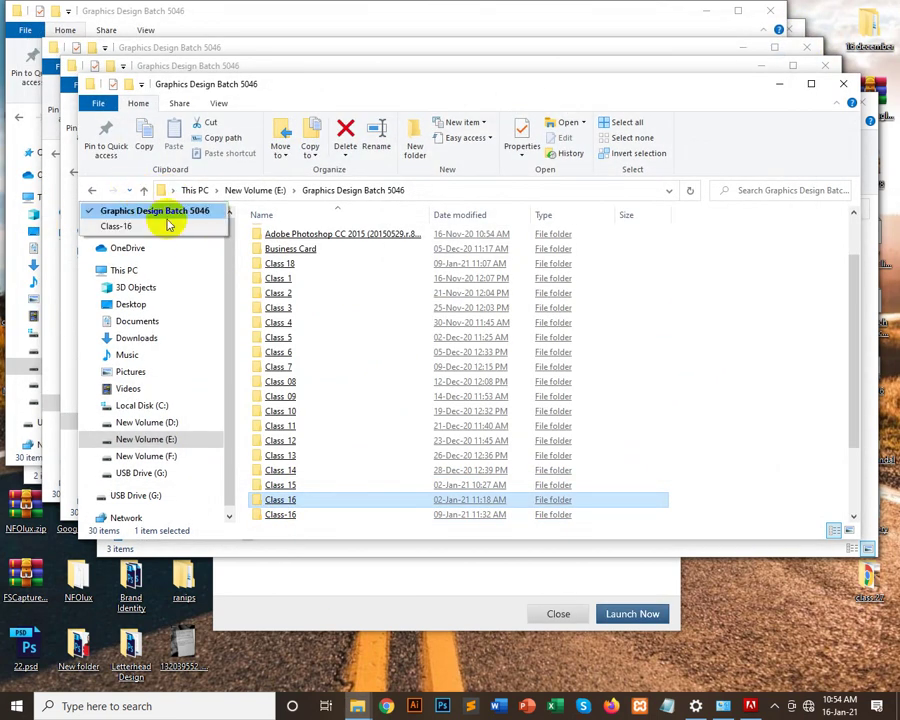
pyautogui.click(143, 190)
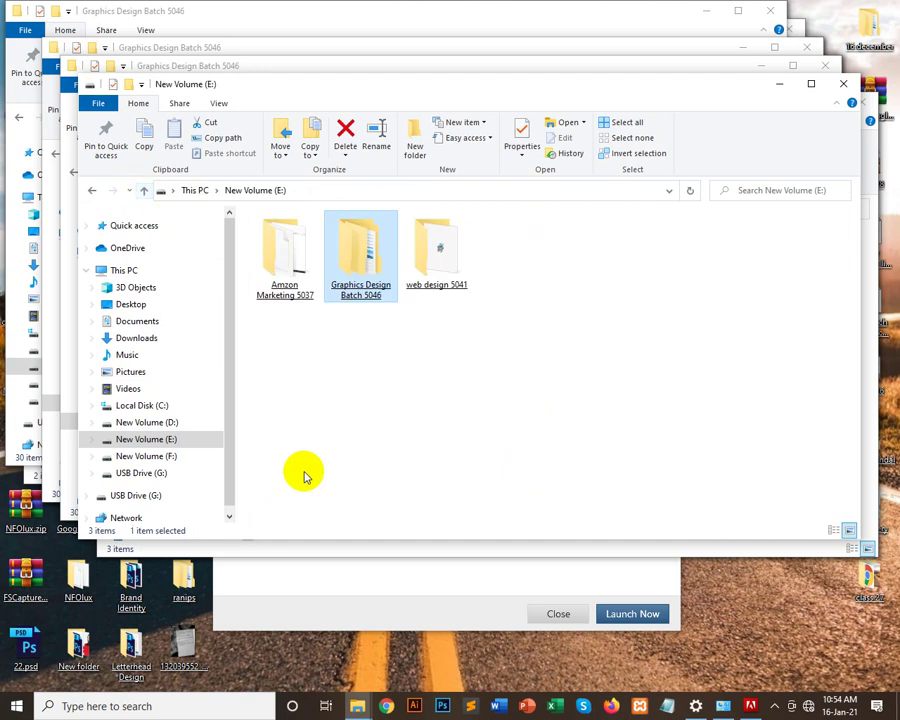
pyautogui.doubleClick(360, 254)
pyautogui.scroll(-4, 388, 408)
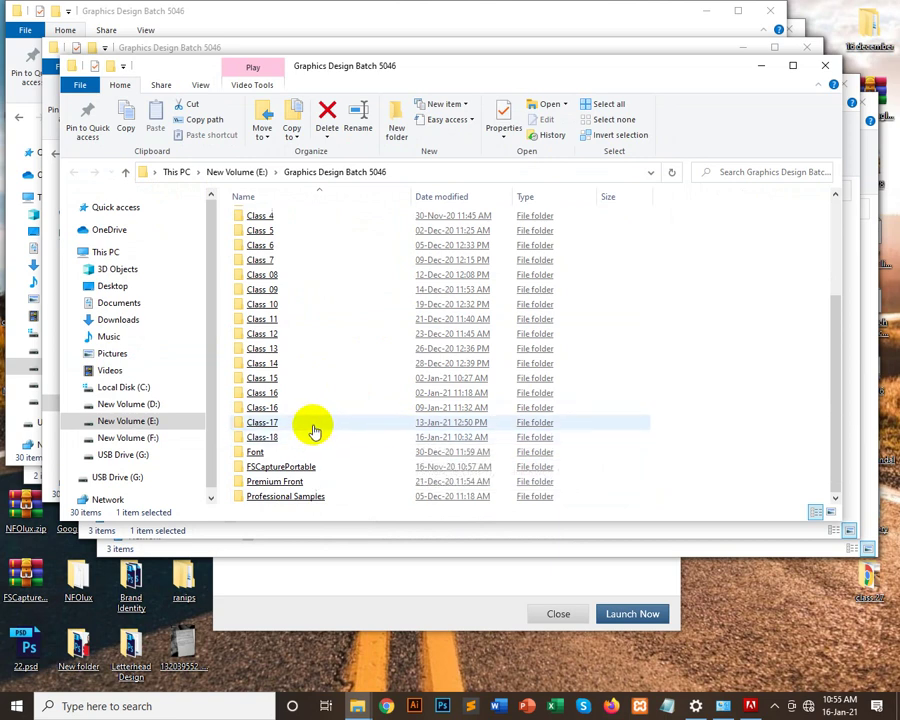
pyautogui.click(321, 426)
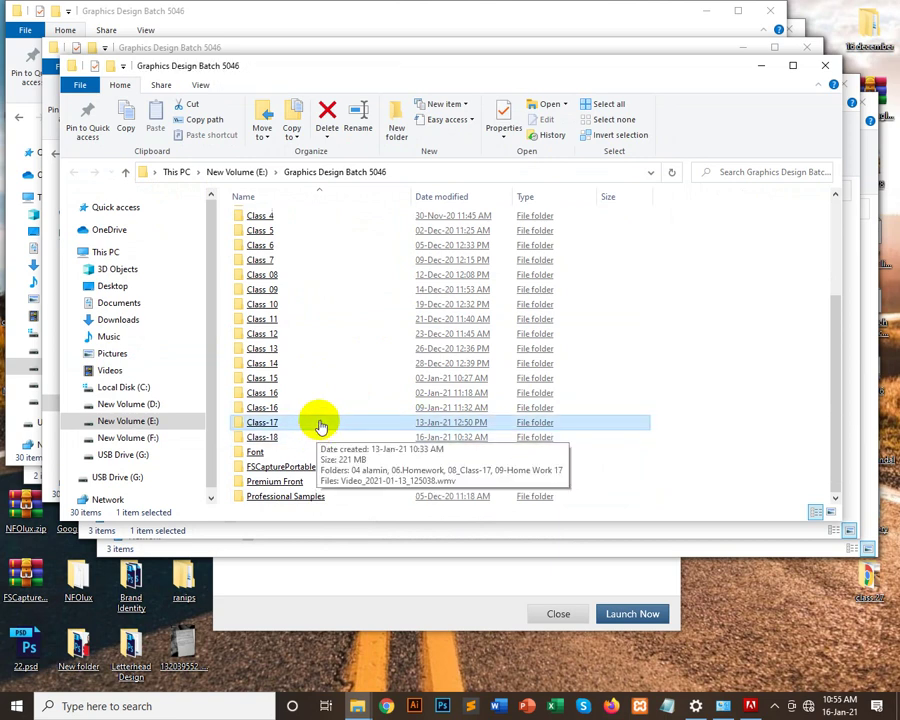
pyautogui.click(363, 412)
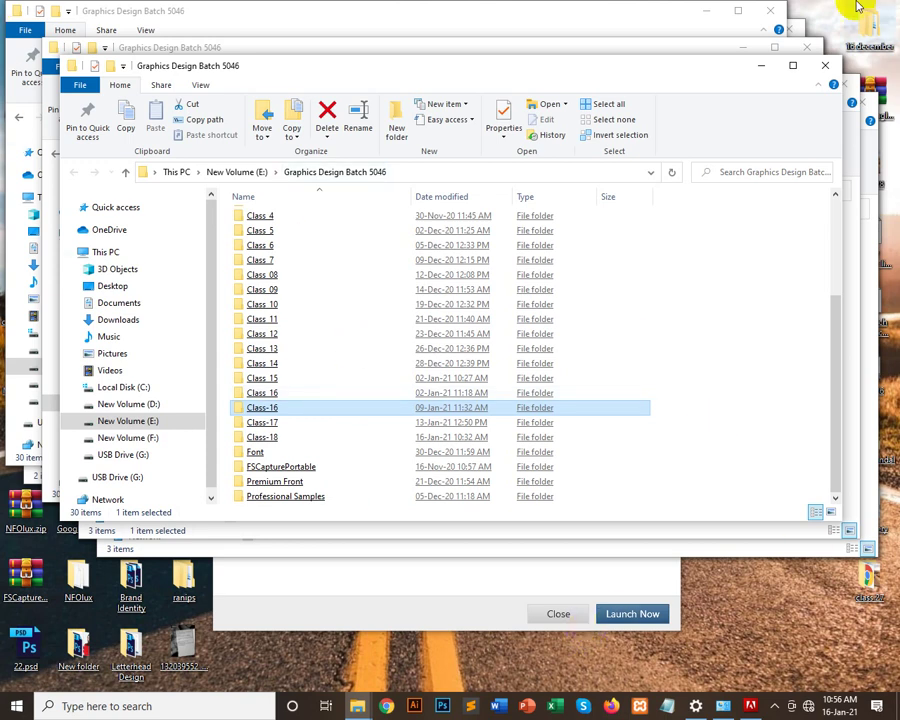
# Step: Close all stacked File Explorer windows and move the Installation Complete dialog higher
pyautogui.click(823, 66)
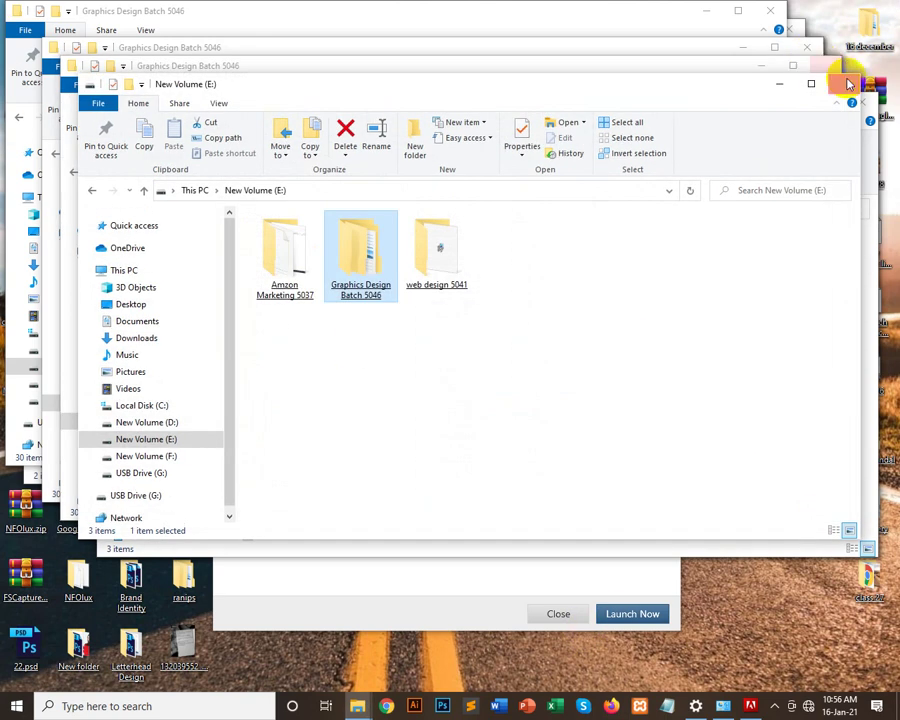
pyautogui.click(843, 84)
pyautogui.click(806, 44)
pyautogui.click(772, 12)
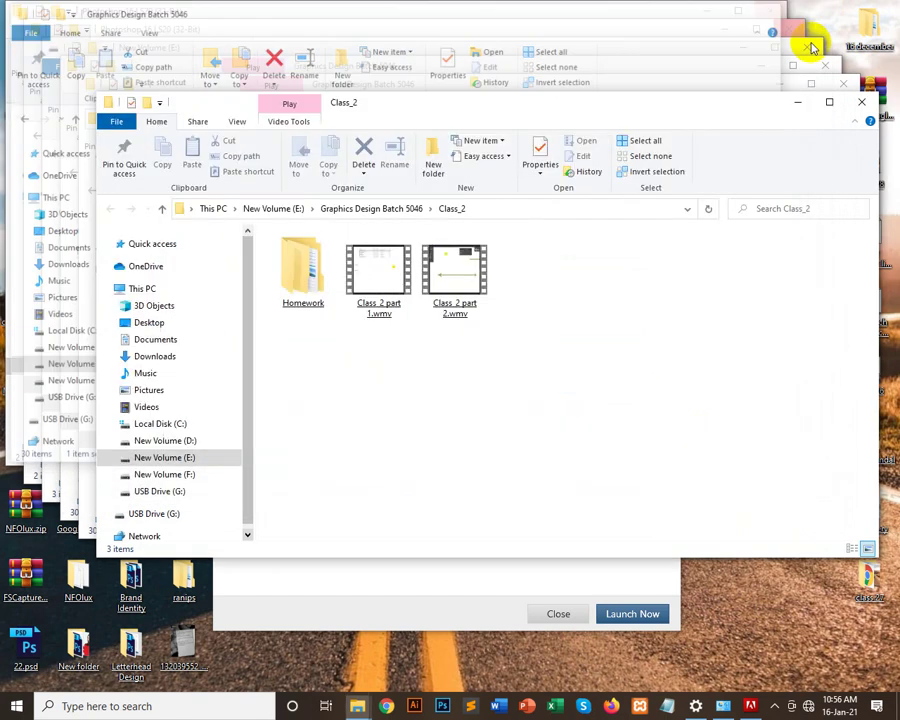
pyautogui.click(860, 93)
pyautogui.click(823, 66)
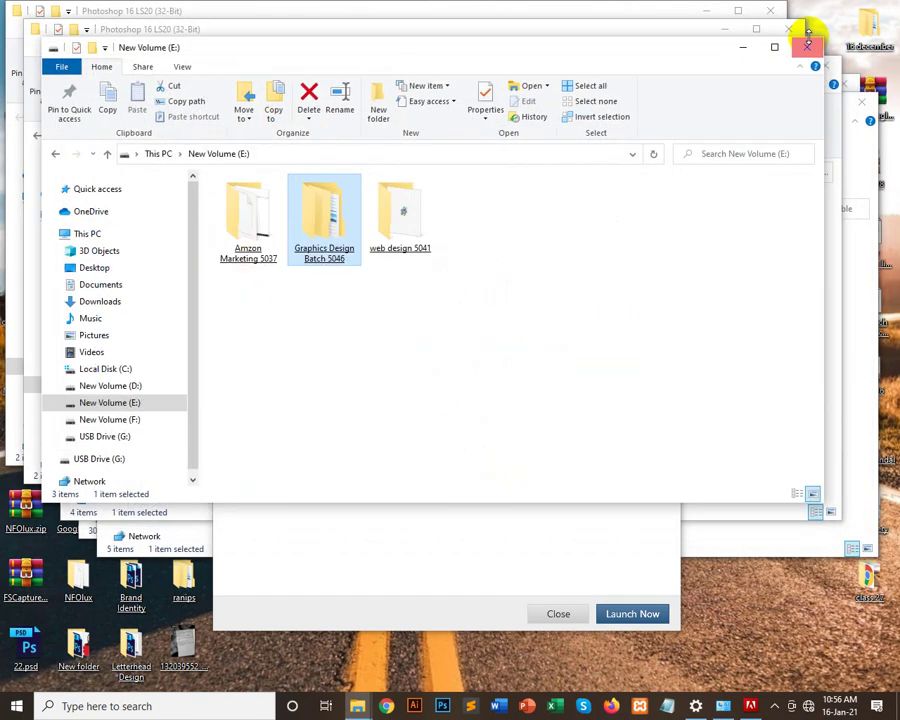
pyautogui.click(790, 26)
pyautogui.click(770, 11)
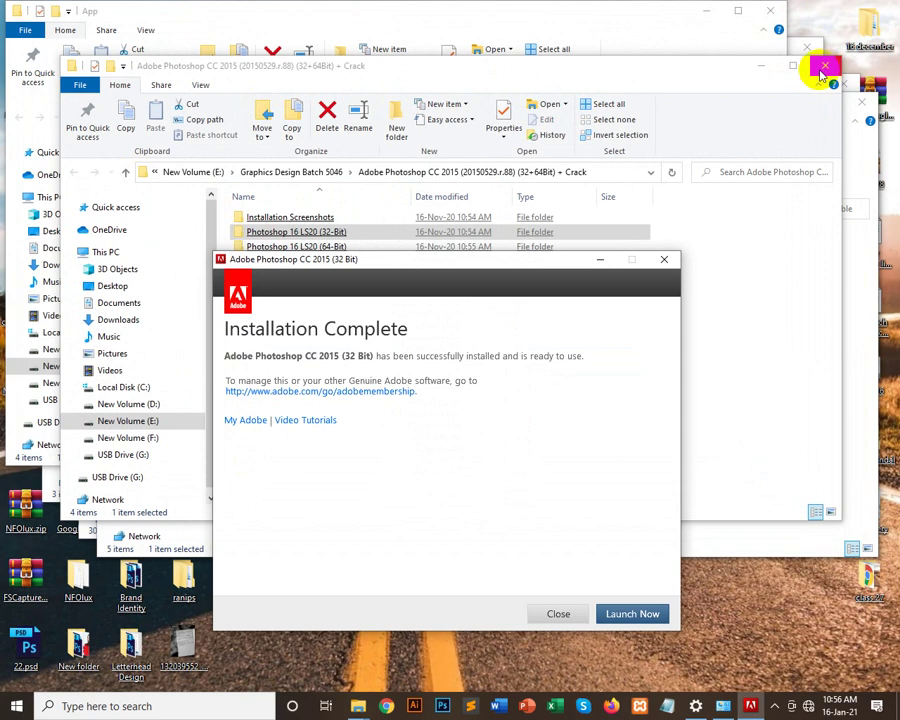
pyautogui.click(824, 66)
pyautogui.click(800, 40)
pyautogui.click(862, 103)
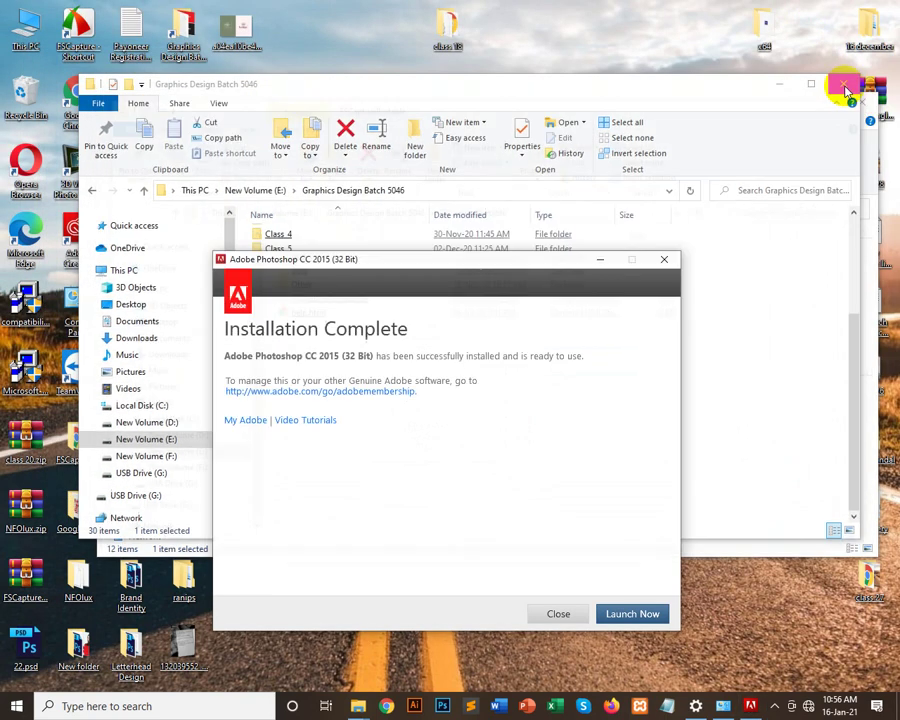
pyautogui.click(846, 82)
pyautogui.click(859, 104)
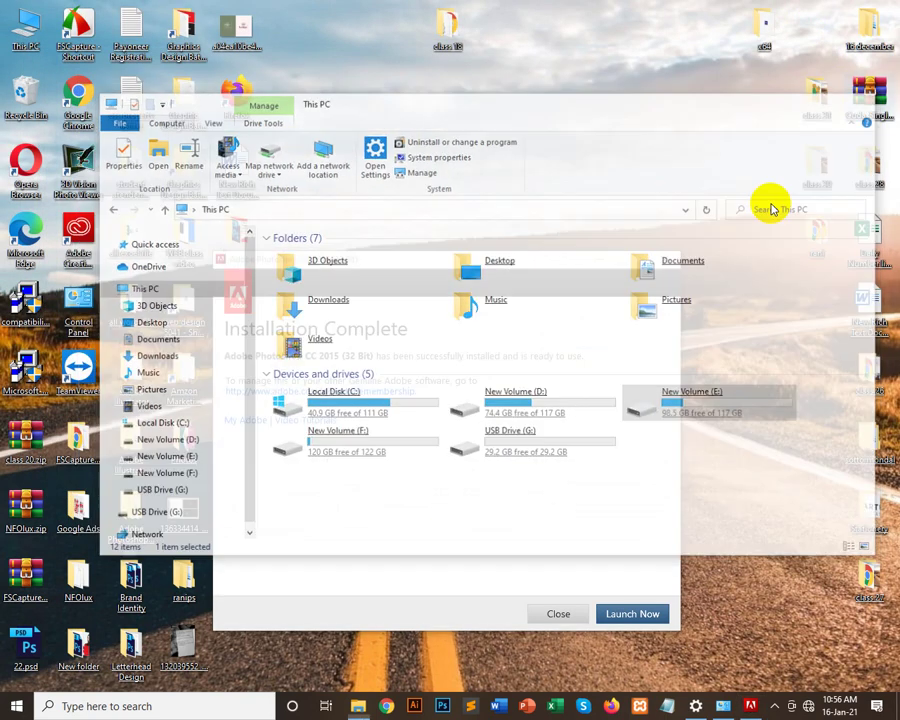
pyautogui.moveTo(542, 261); pyautogui.dragTo(546, 94)
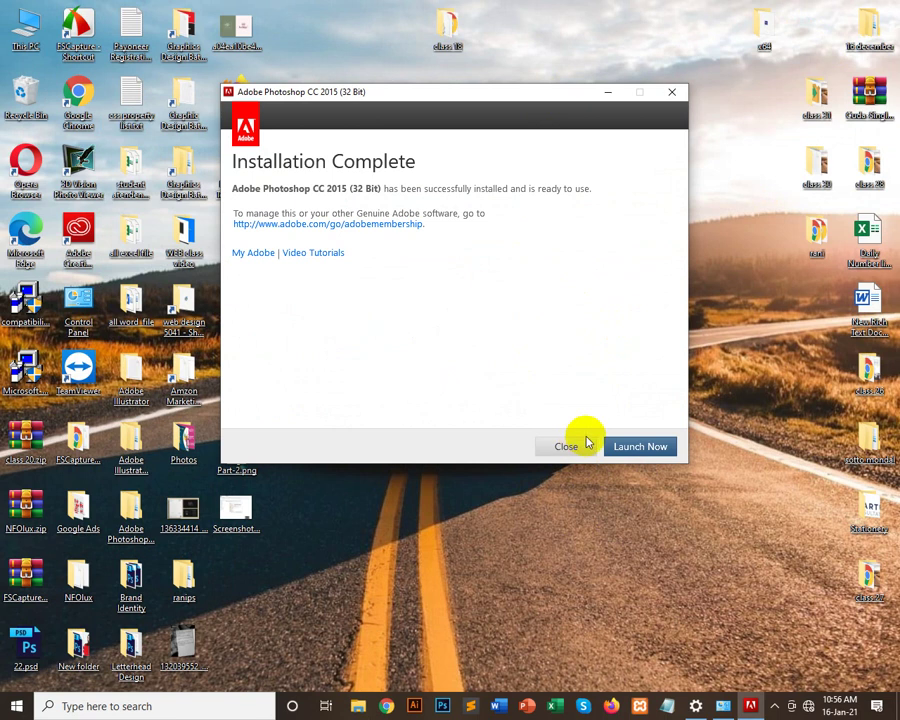
# Step: Dismiss the installation-complete message and open Graphics Design Batch 5046 on New Volume (E:)
pyautogui.click(566, 447)
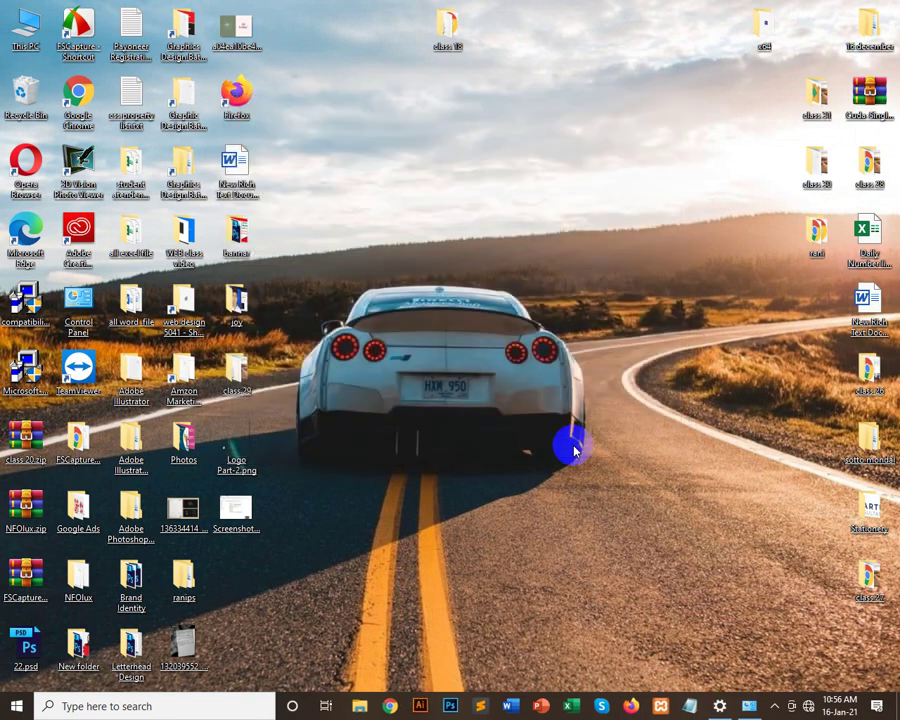
pyautogui.click(360, 708)
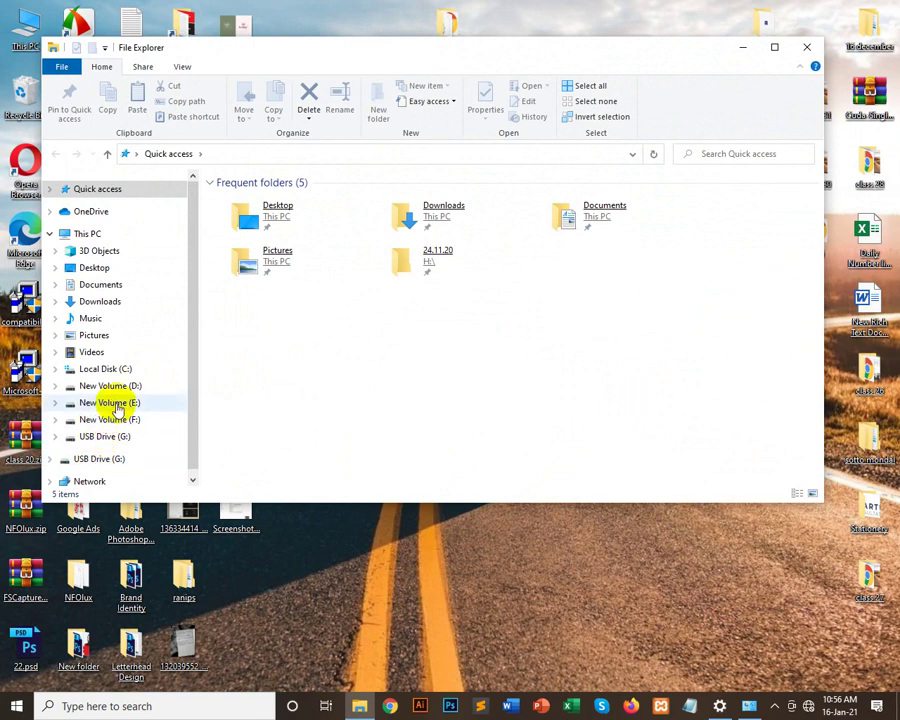
pyautogui.click(117, 404)
pyautogui.doubleClick(335, 257)
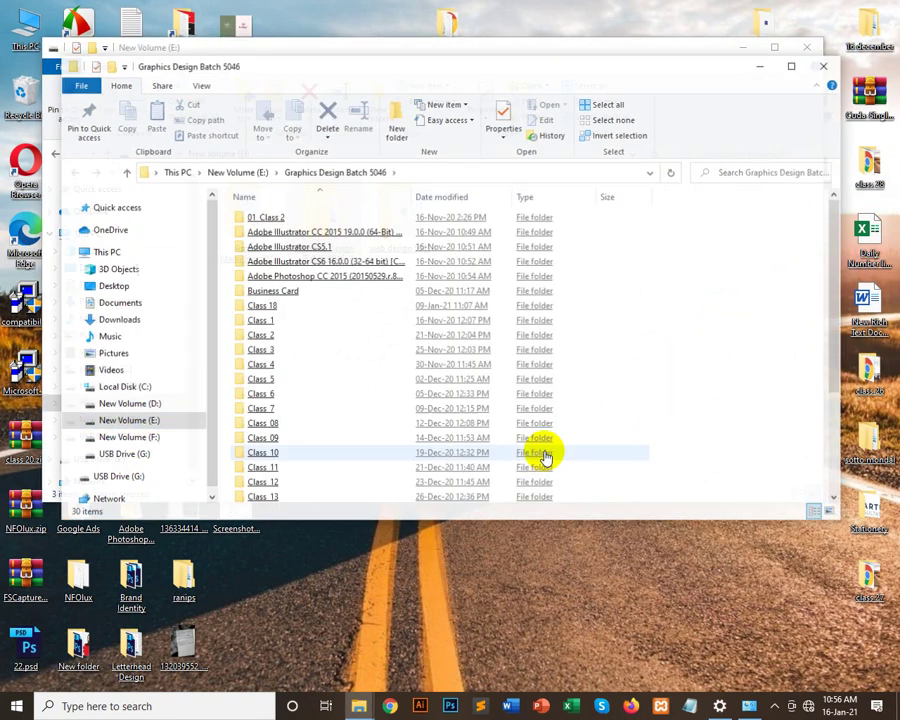
pyautogui.scroll(-3, 470, 470)
pyautogui.scroll(-1, 372, 482)
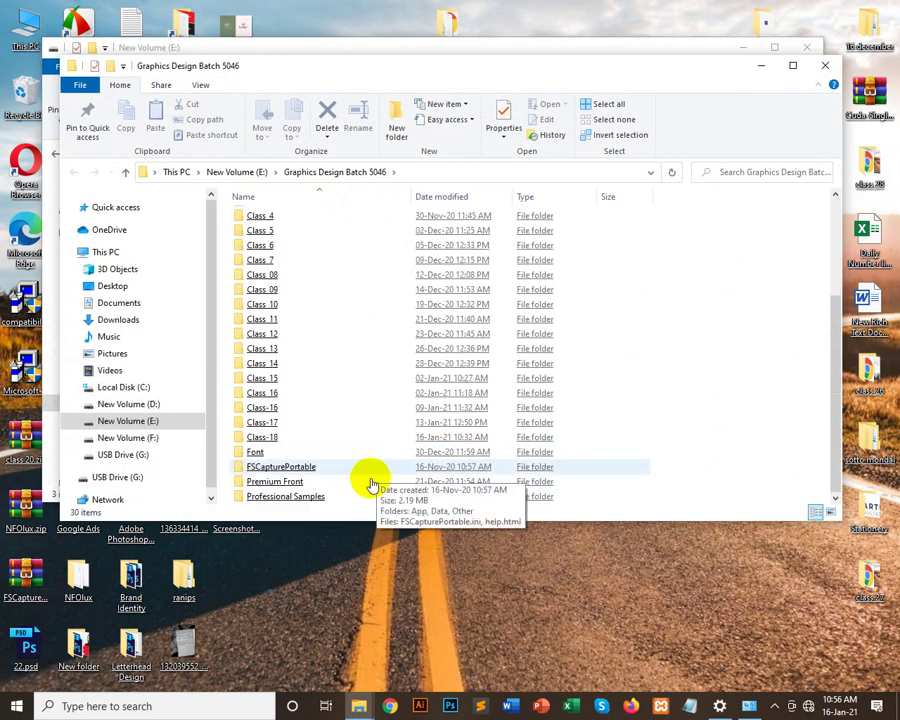
pyautogui.scroll(4, 372, 484)
# Step: Go through Class 11 and Photoshop 16 LS20 (32-Bit) into Crack, then select amtlib.dll
pyautogui.click(344, 470)
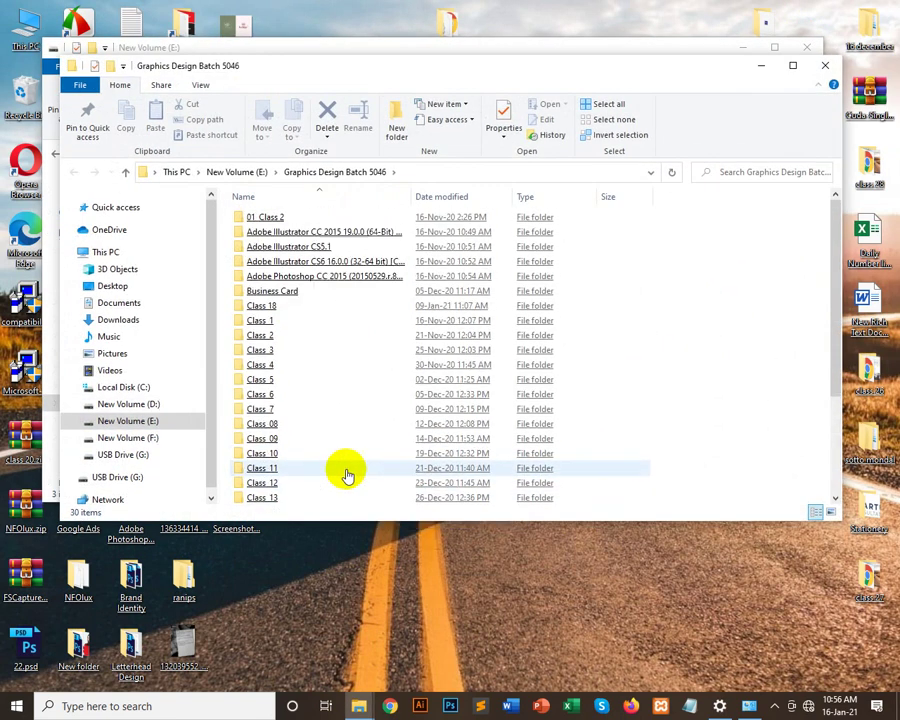
pyautogui.doubleClick(338, 277)
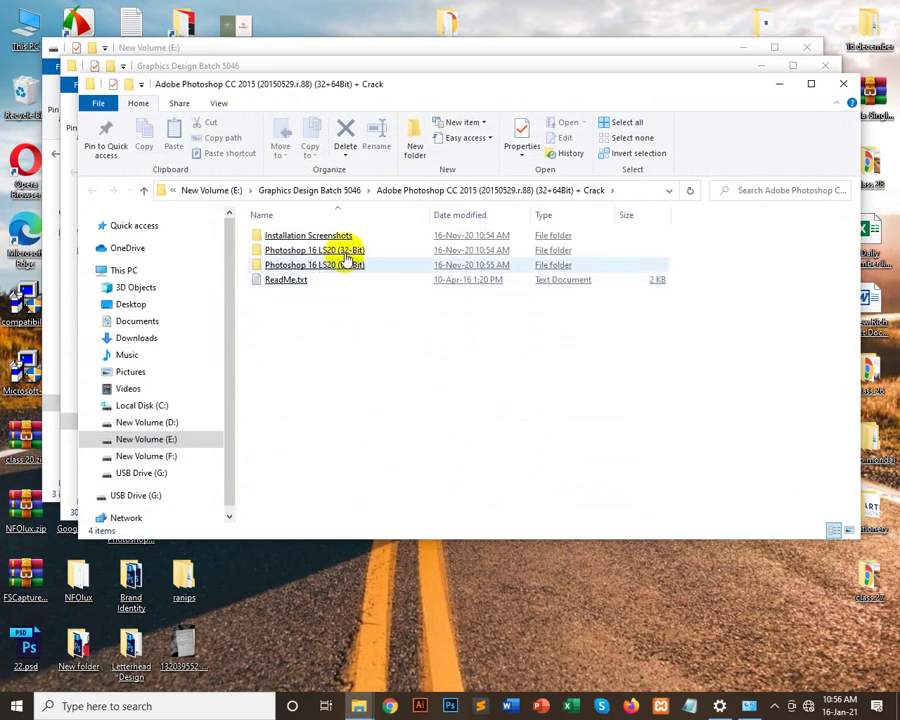
pyautogui.doubleClick(344, 251)
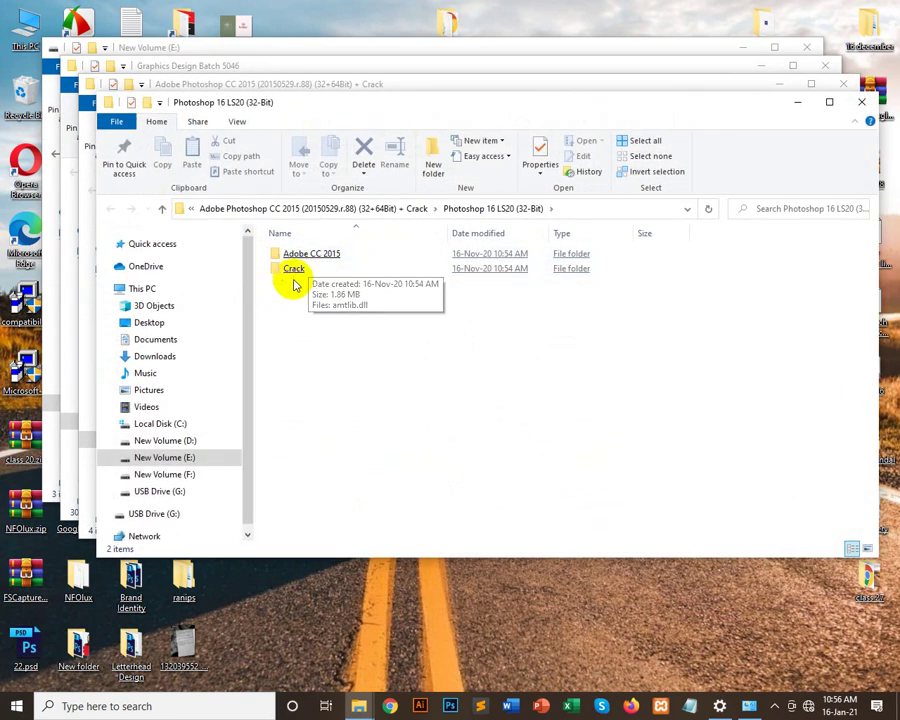
pyautogui.click(294, 273)
pyautogui.doubleClick(294, 271)
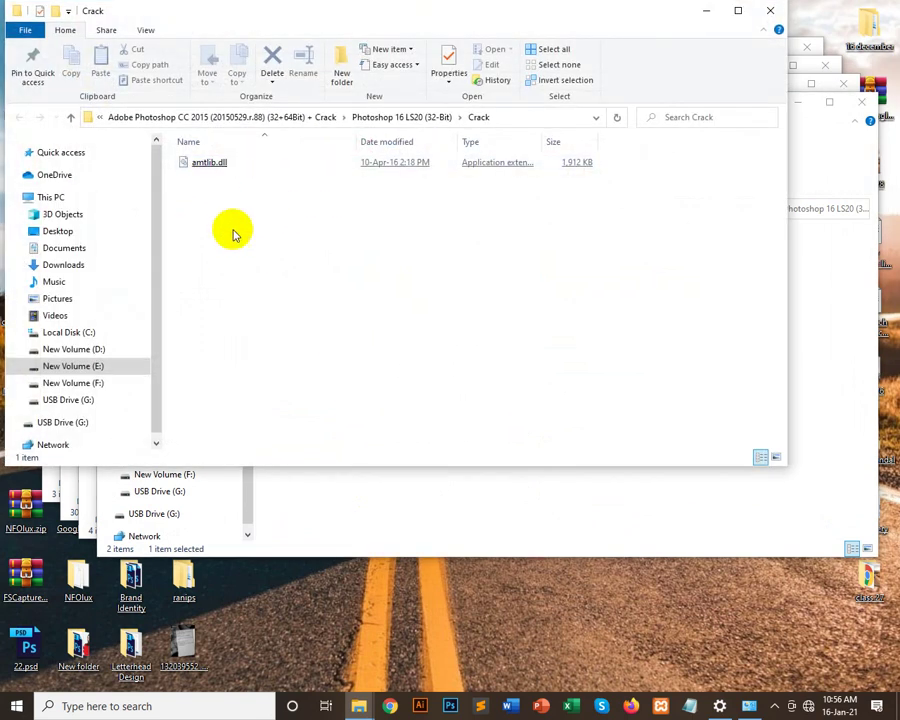
pyautogui.moveTo(232, 232); pyautogui.dragTo(284, 166)
# Step: Copy amtlib.dll and go to Local Disk (C:)
pyautogui.rightClick(284, 166)
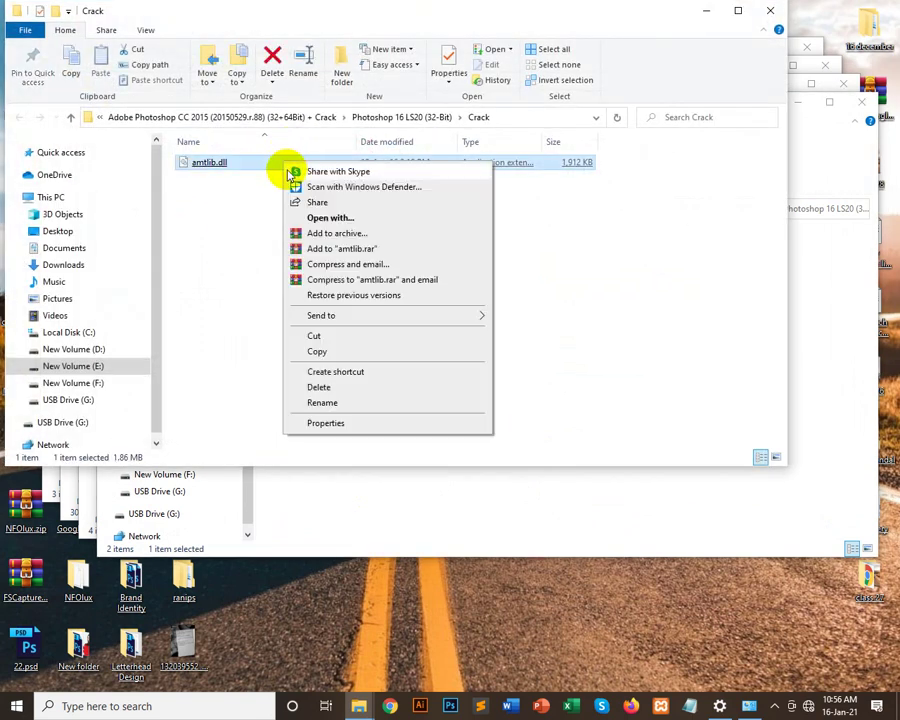
pyautogui.click(320, 352)
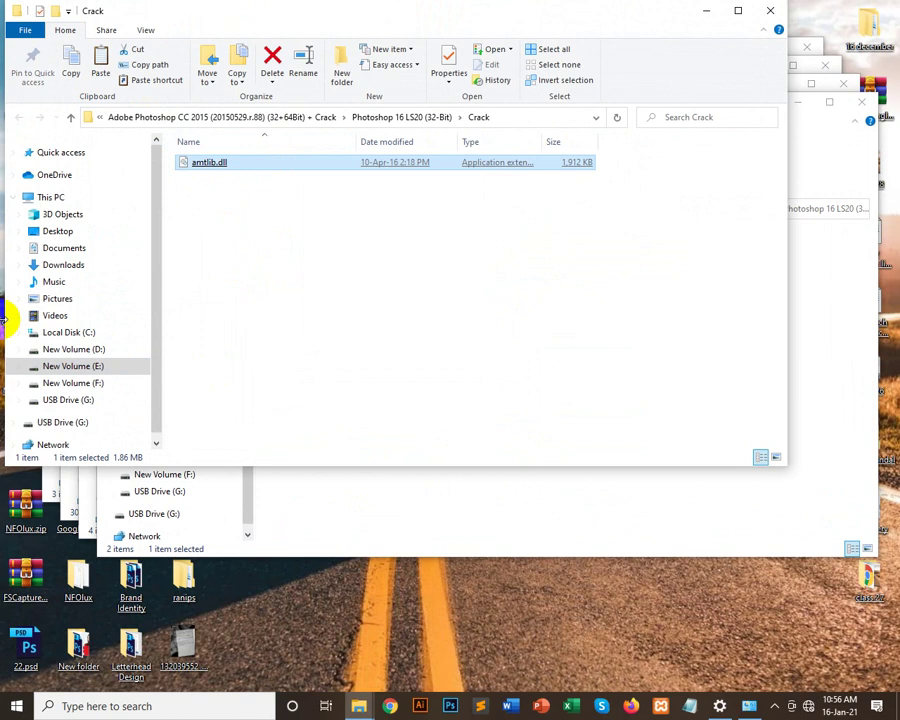
pyautogui.click(80, 334)
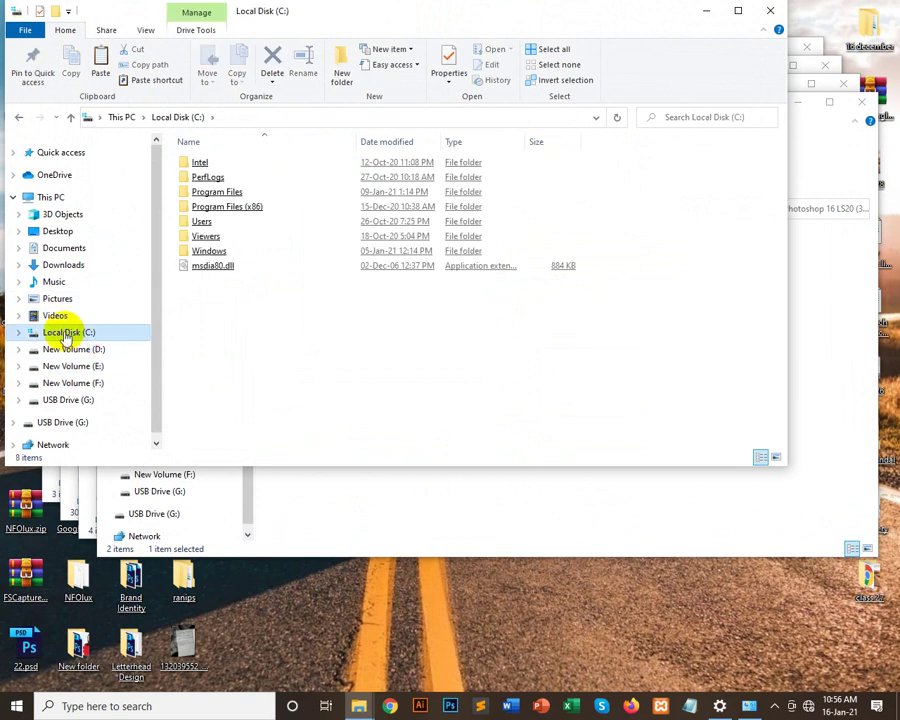
pyautogui.click(205, 236)
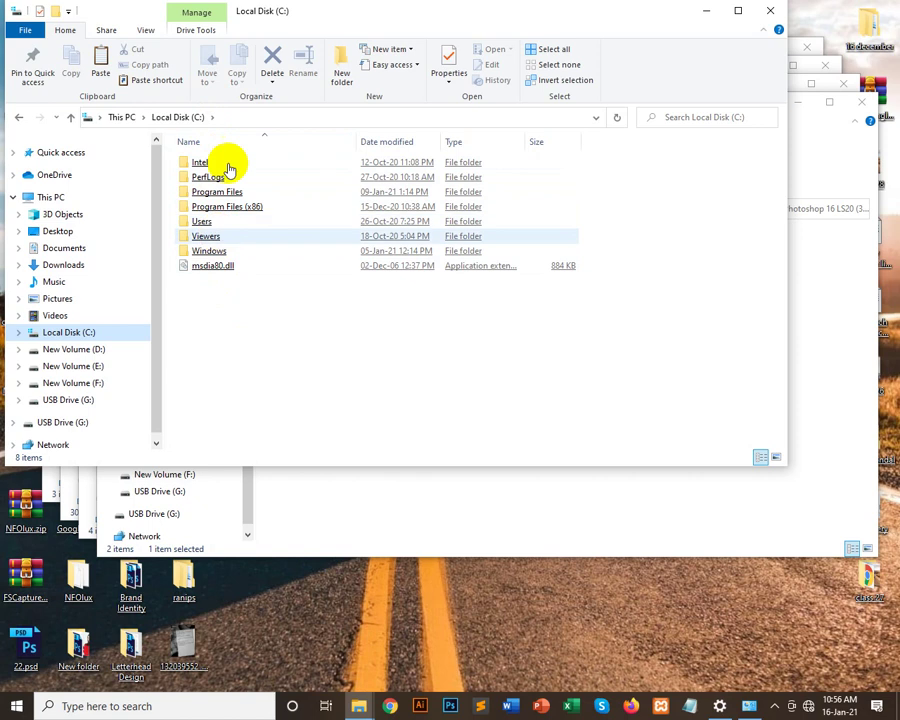
# Step: Open Program Files (x86) and then its Adobe folder
pyautogui.click(230, 206)
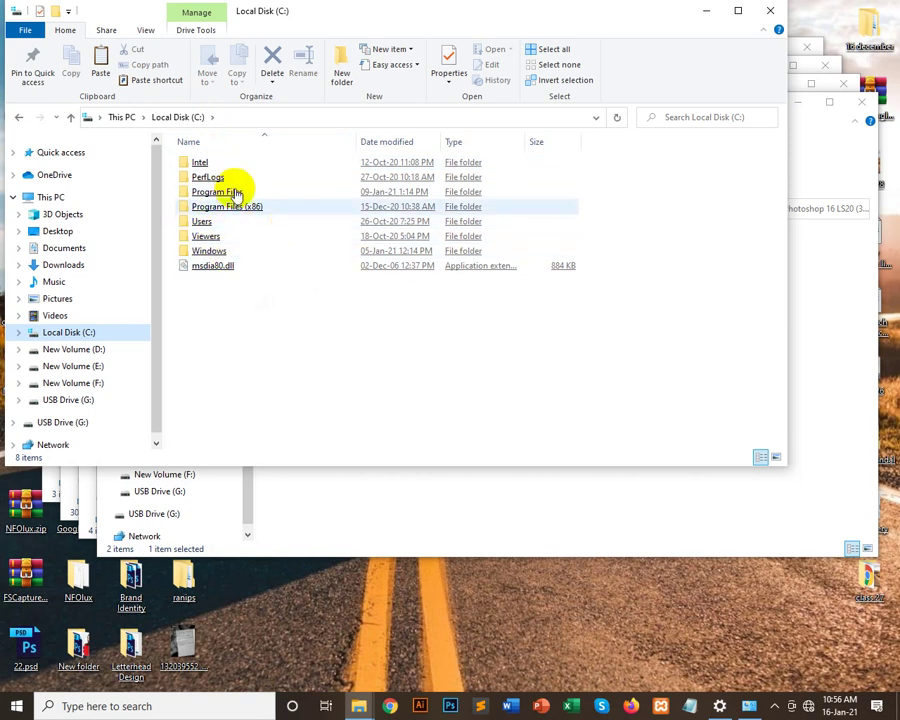
pyautogui.click(235, 193)
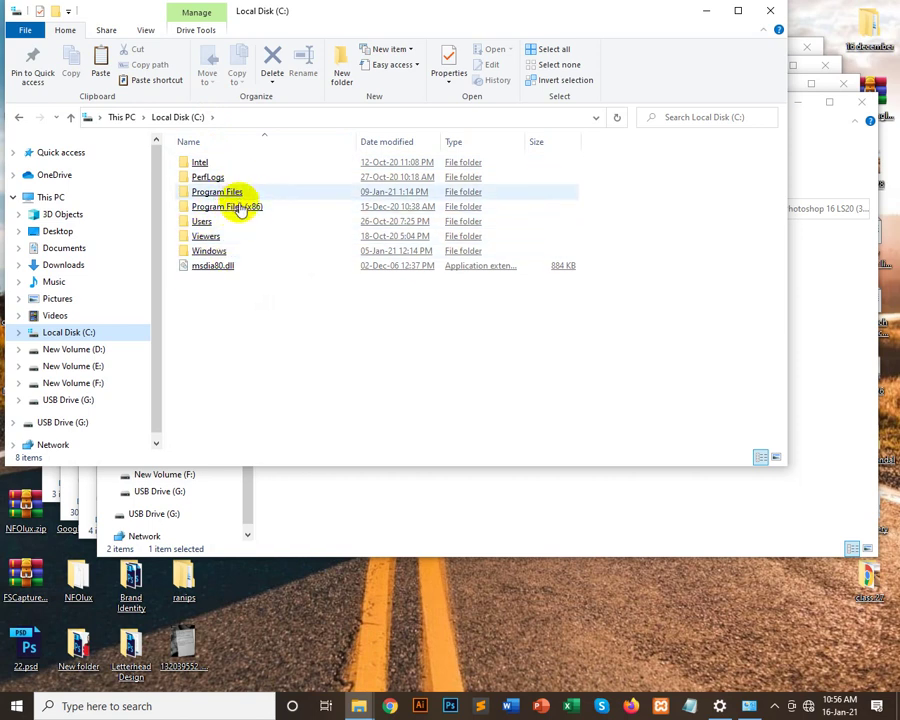
pyautogui.click(236, 206)
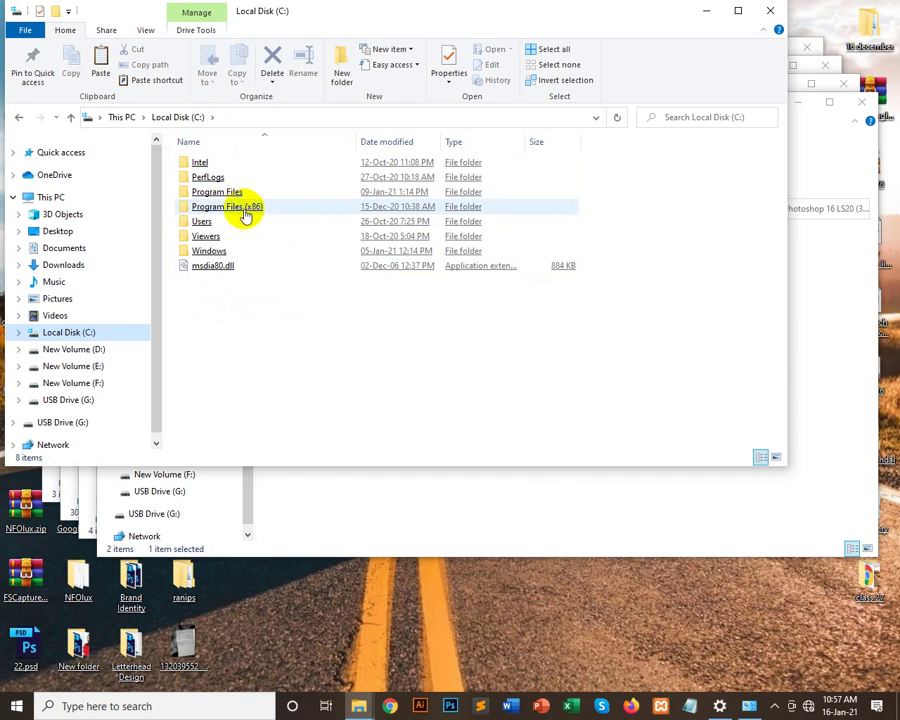
pyautogui.click(253, 196)
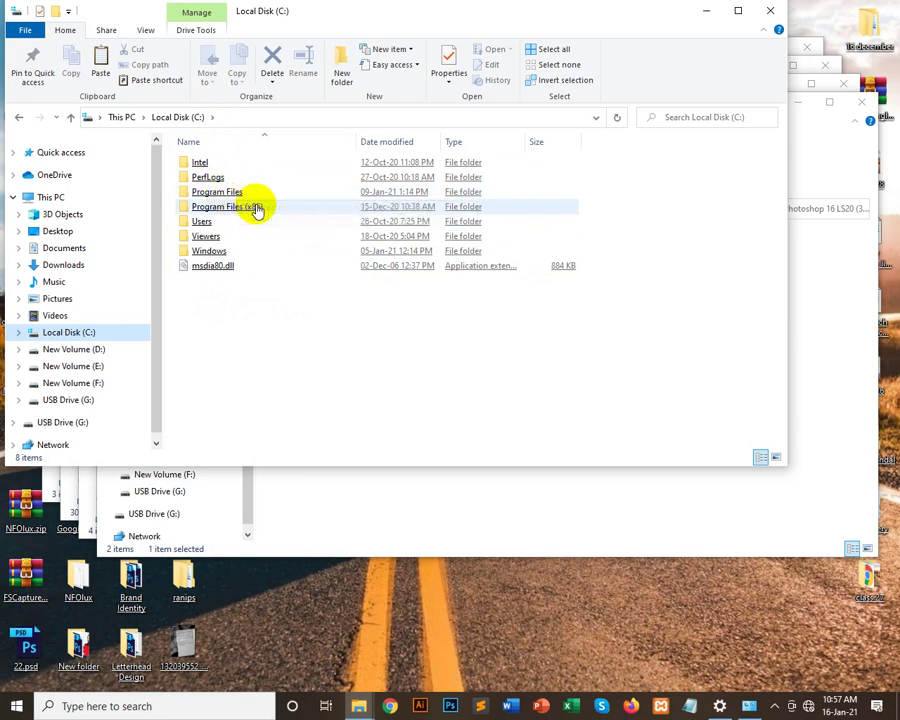
pyautogui.doubleClick(254, 206)
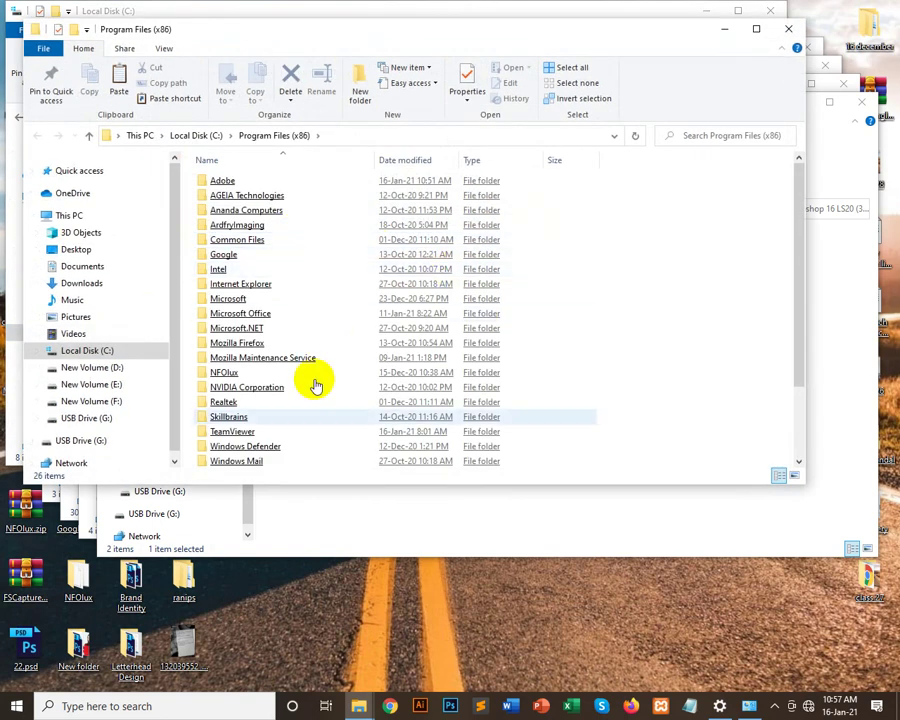
pyautogui.click(396, 391)
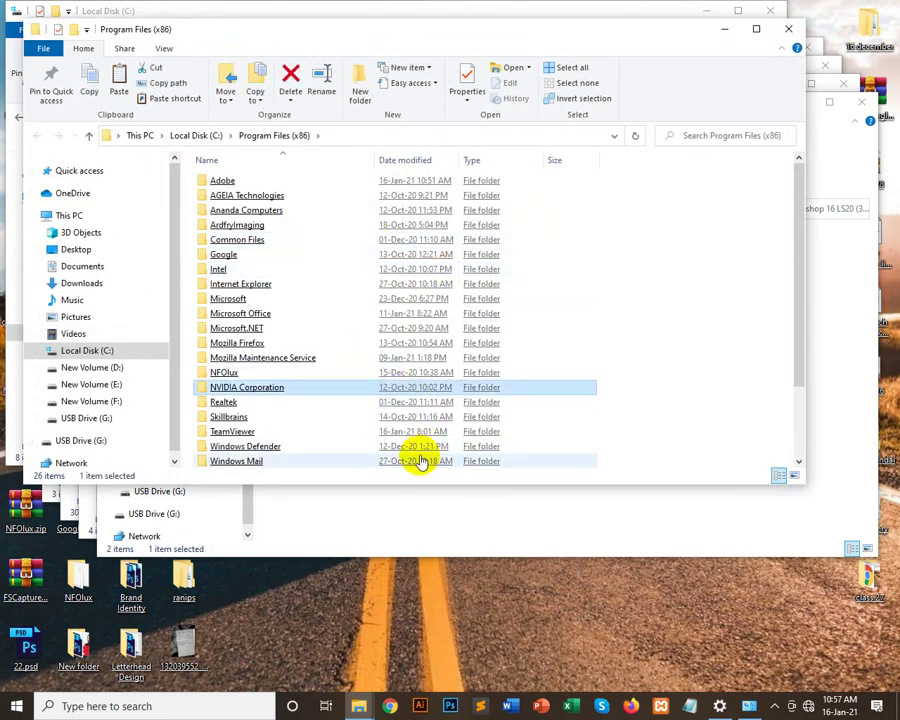
pyautogui.scroll(-2, 418, 460)
pyautogui.scroll(2, 418, 452)
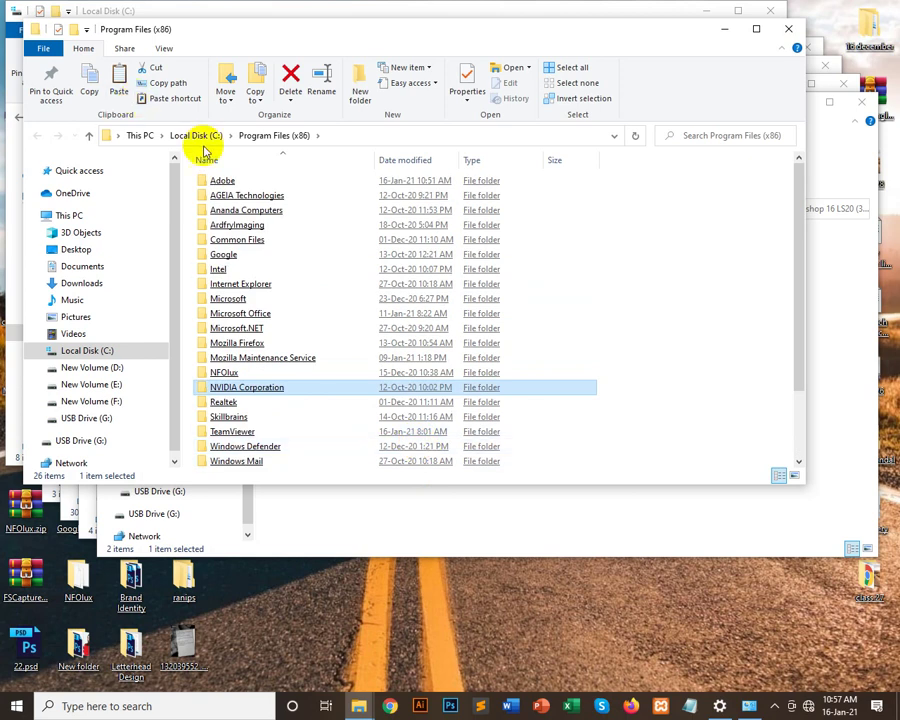
pyautogui.doubleClick(226, 180)
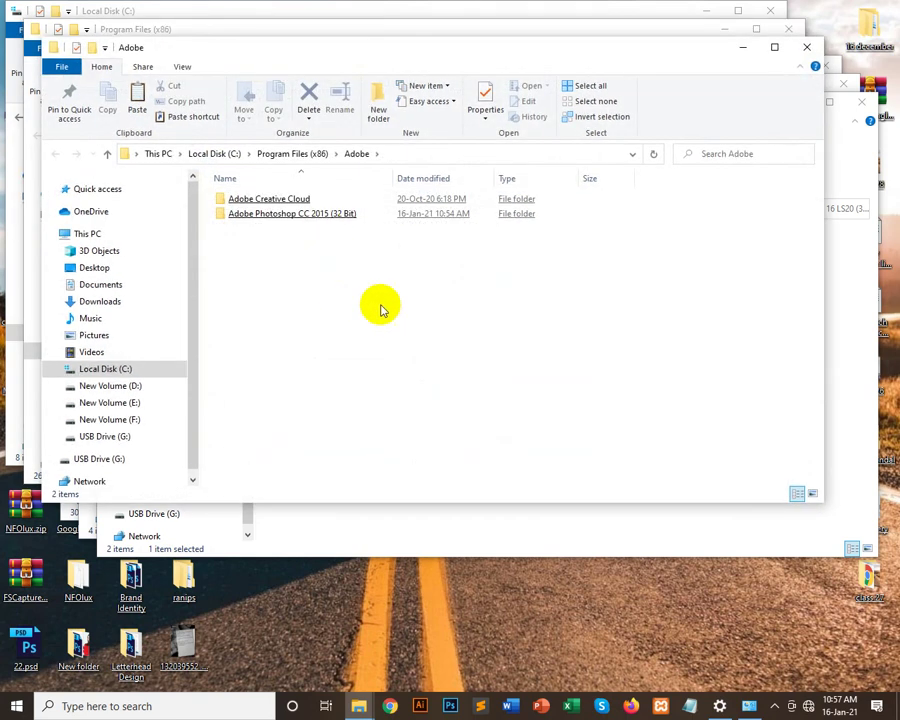
# Step: Paste amtlib.dll into Adobe Photoshop CC 2015 (32 Bit), replacing the existing file with administrator permission
pyautogui.click(305, 220)
pyautogui.doubleClick(305, 220)
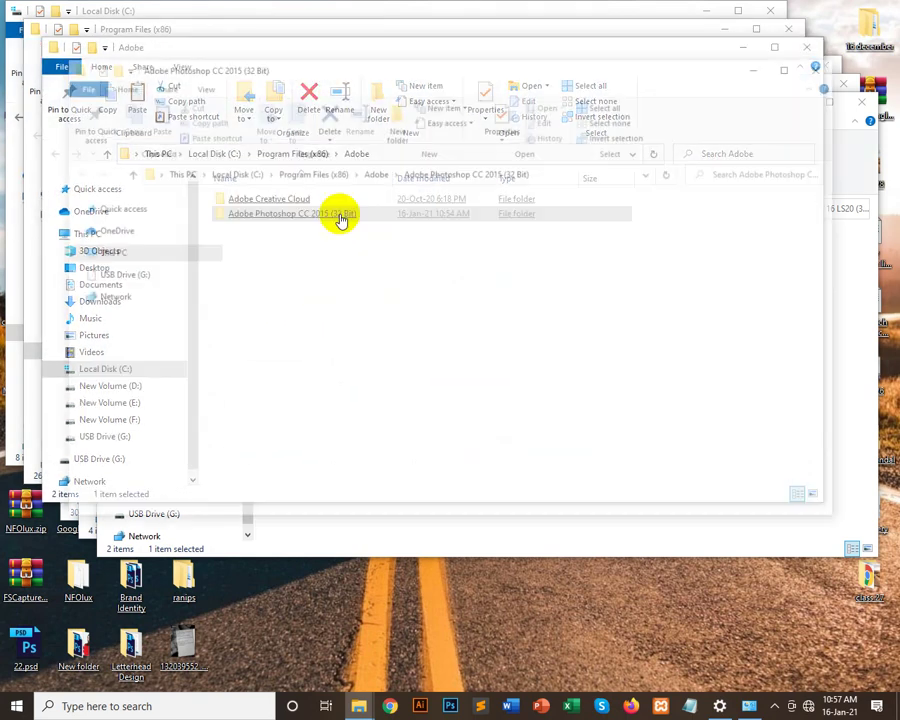
pyautogui.scroll(-4, 326, 410)
pyautogui.rightClick(680, 300)
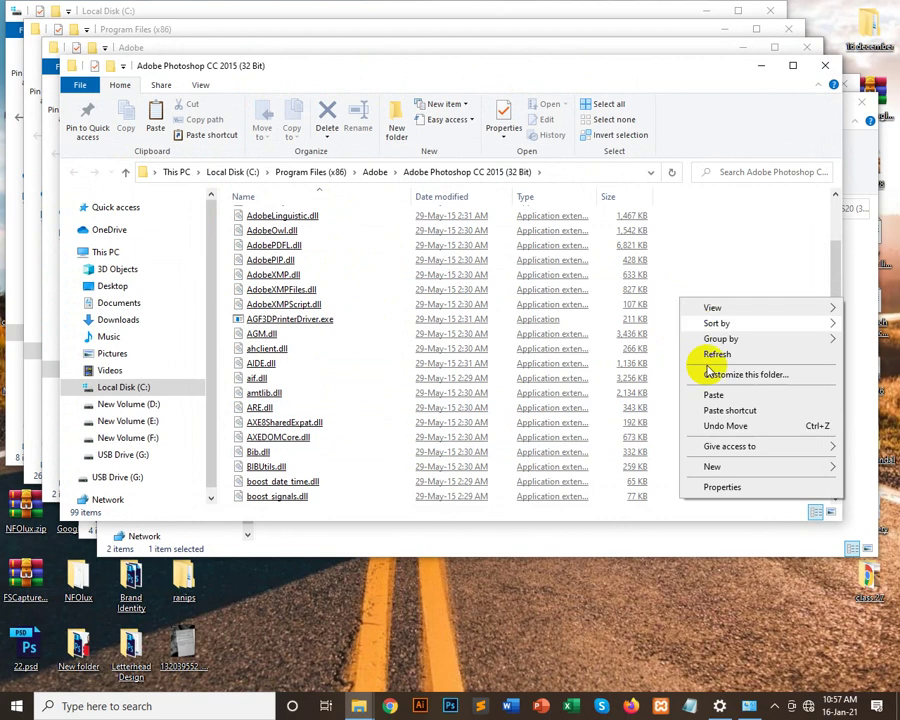
pyautogui.click(716, 394)
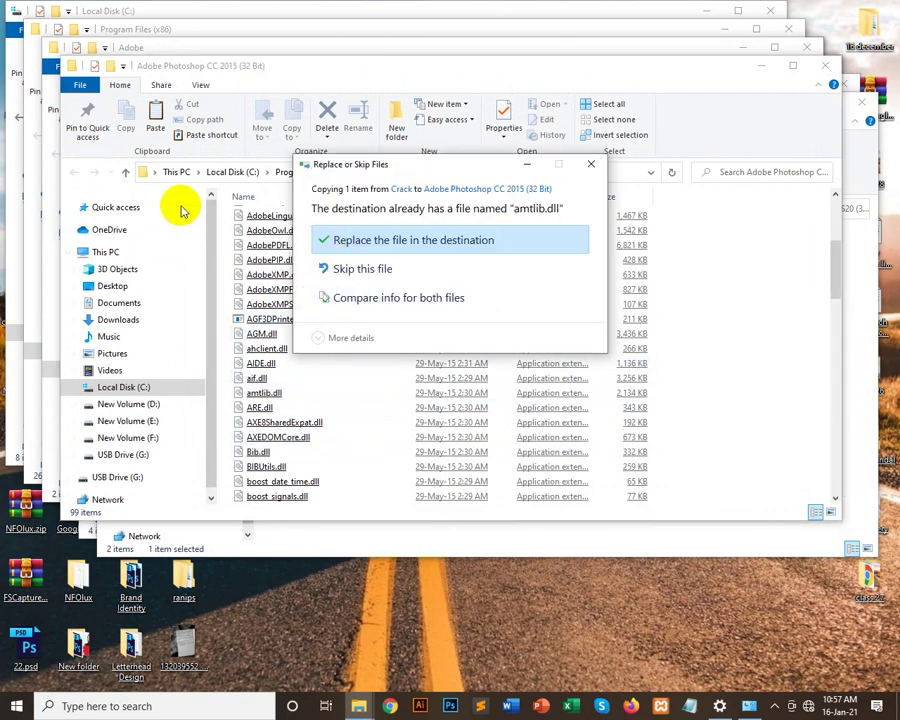
pyautogui.click(392, 243)
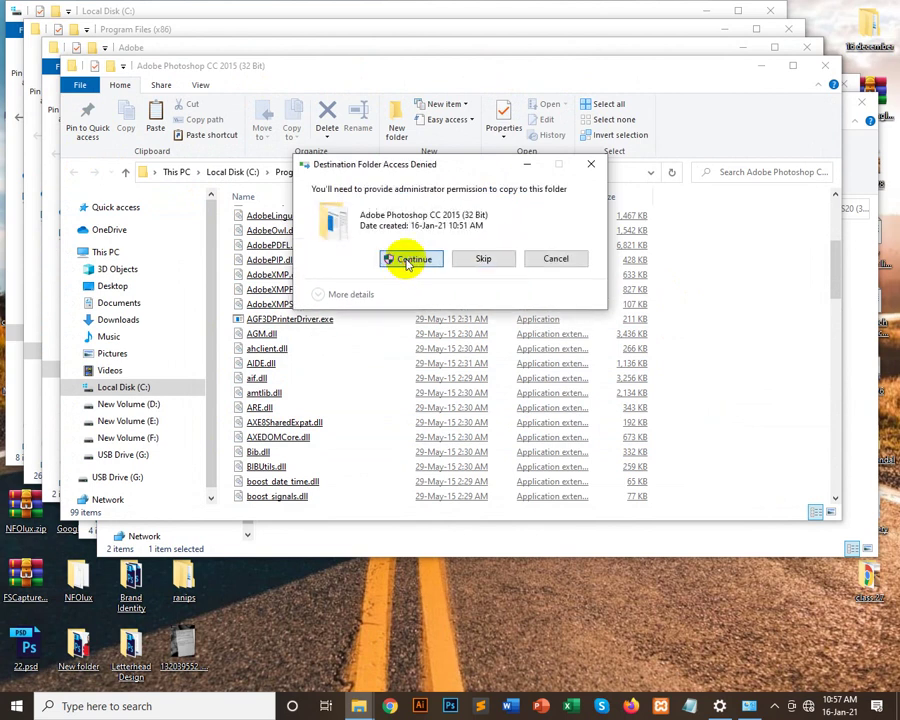
pyautogui.click(410, 260)
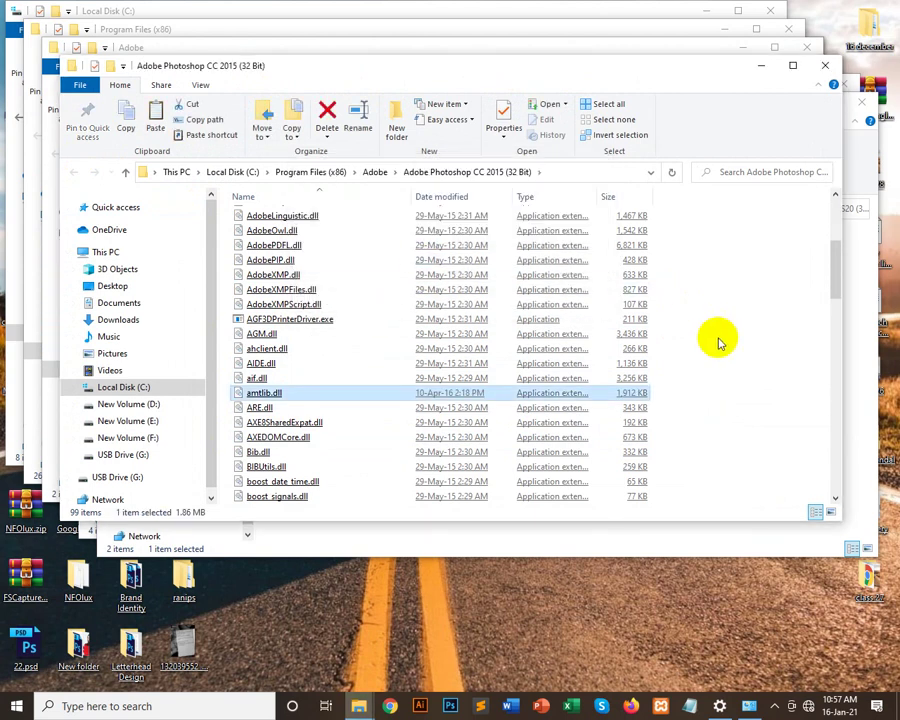
# Step: Go back up to the Adobe folder and reopen Adobe Photoshop CC 2015 (32 Bit)
pyautogui.scroll(1, 688, 352)
pyautogui.scroll(4, 672, 420)
pyautogui.scroll(-1, 675, 427)
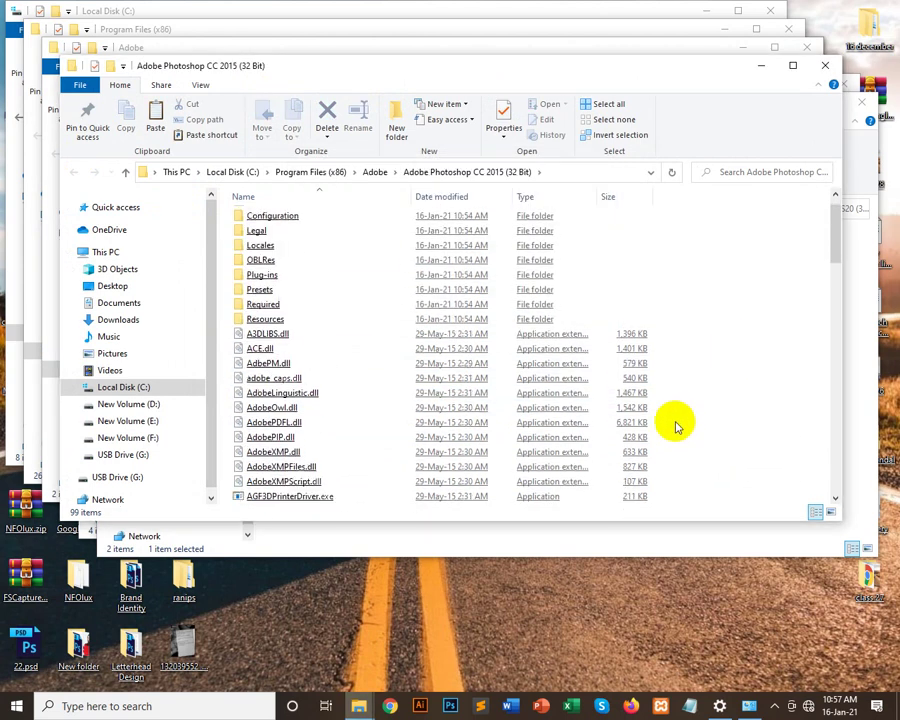
pyautogui.scroll(-8, 672, 414)
pyautogui.scroll(-5, 480, 300)
pyautogui.click(130, 176)
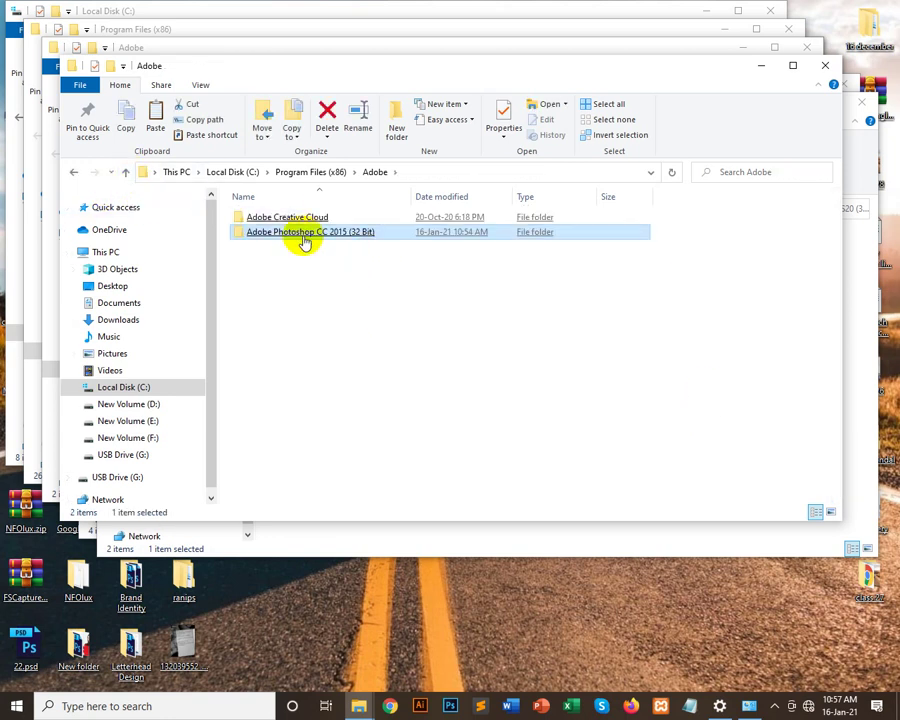
pyautogui.doubleClick(320, 243)
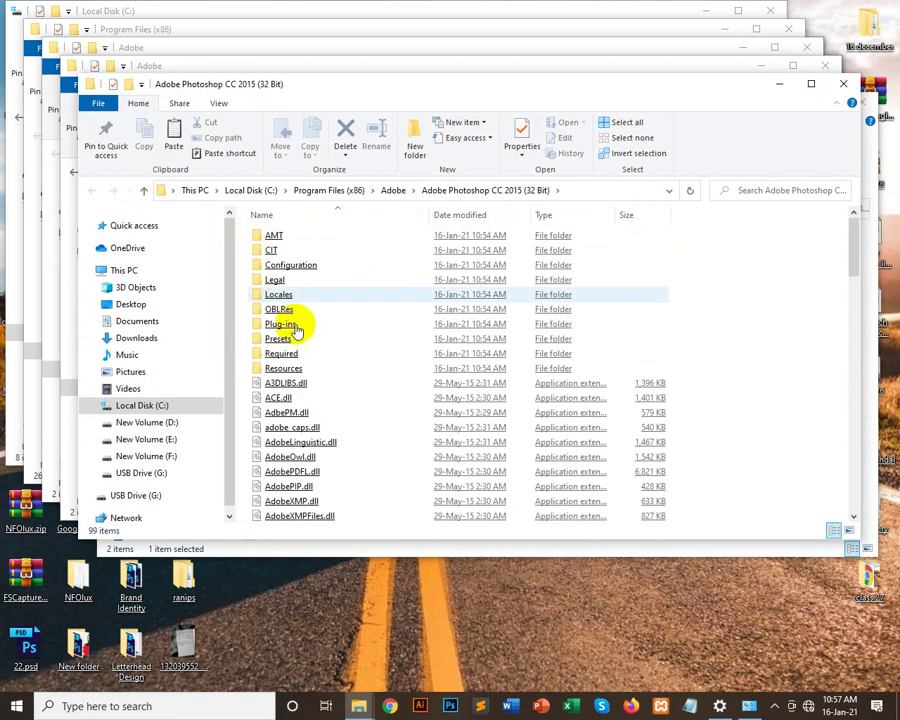
# Step: Find Photoshop.exe in that folder and launch it
pyautogui.scroll(-5, 346, 414)
pyautogui.scroll(-7, 340, 442)
pyautogui.scroll(-7, 340, 442)
pyautogui.scroll(-4, 321, 361)
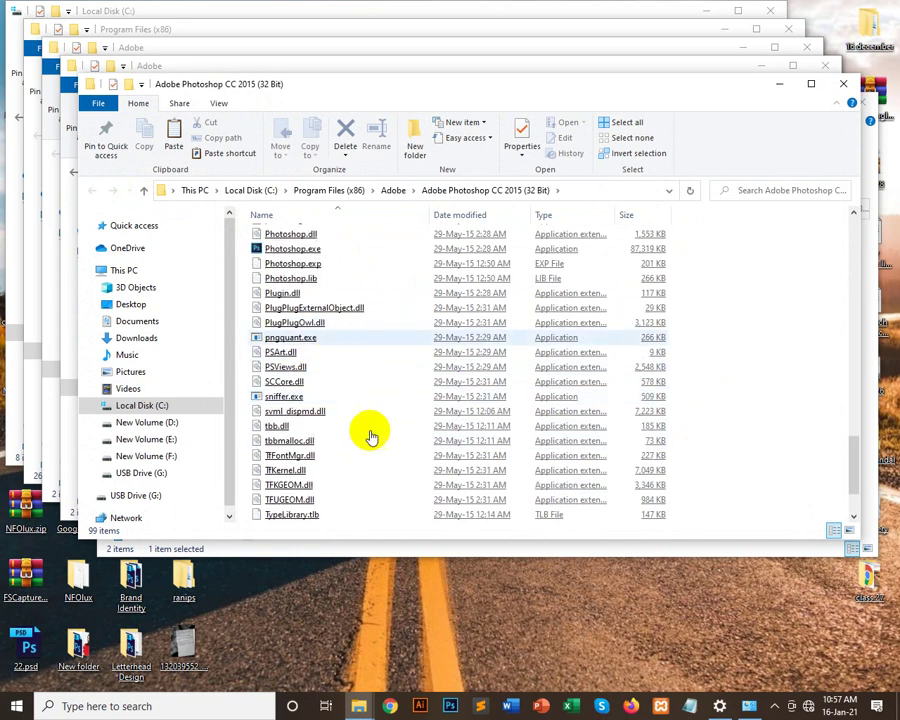
pyautogui.scroll(-2, 369, 432)
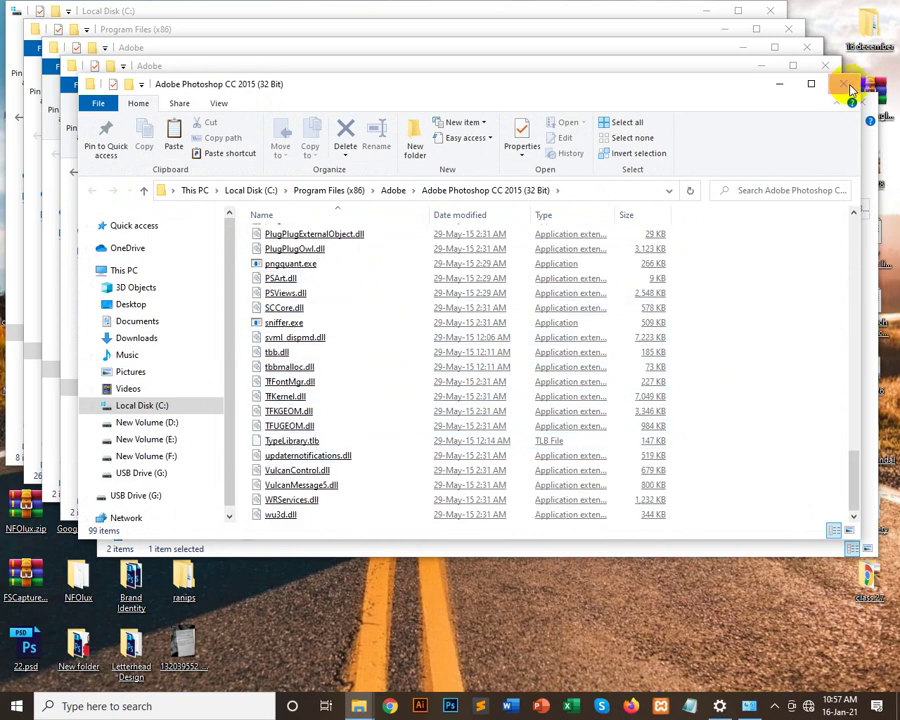
pyautogui.scroll(3, 639, 416)
pyautogui.scroll(1, 335, 376)
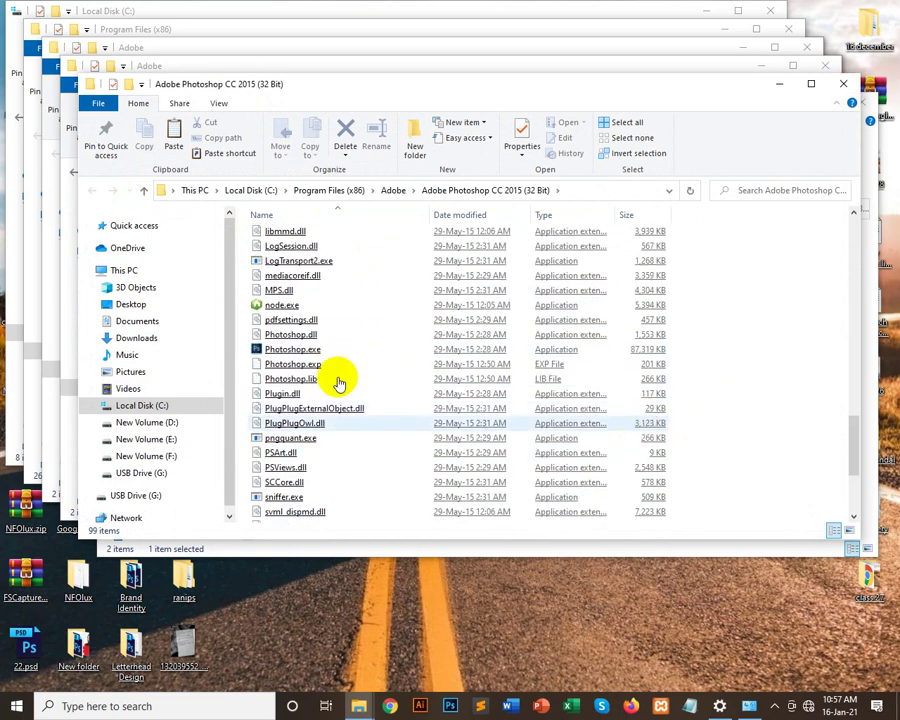
pyautogui.click(311, 352)
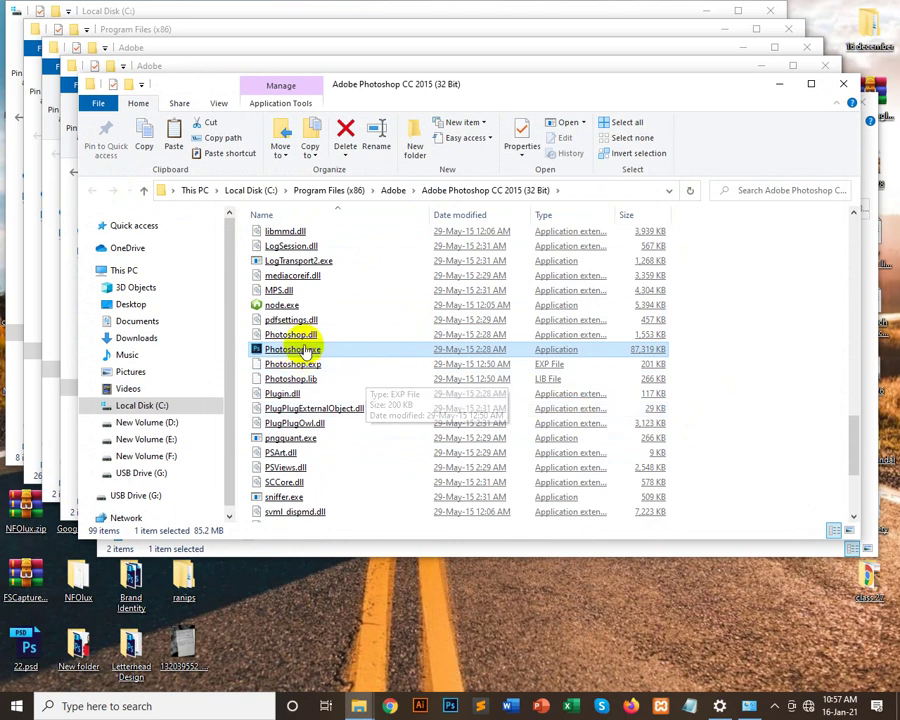
pyautogui.doubleClick(348, 355)
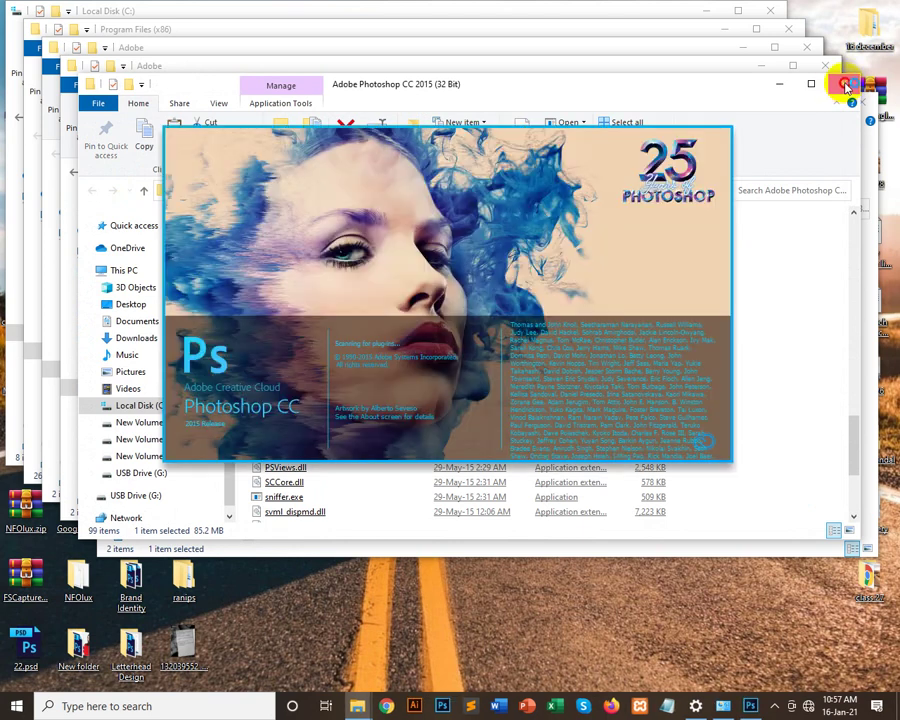
# Step: Close all seven leftover File Explorer windows
pyautogui.click(845, 84)
pyautogui.click(822, 65)
pyautogui.click(805, 47)
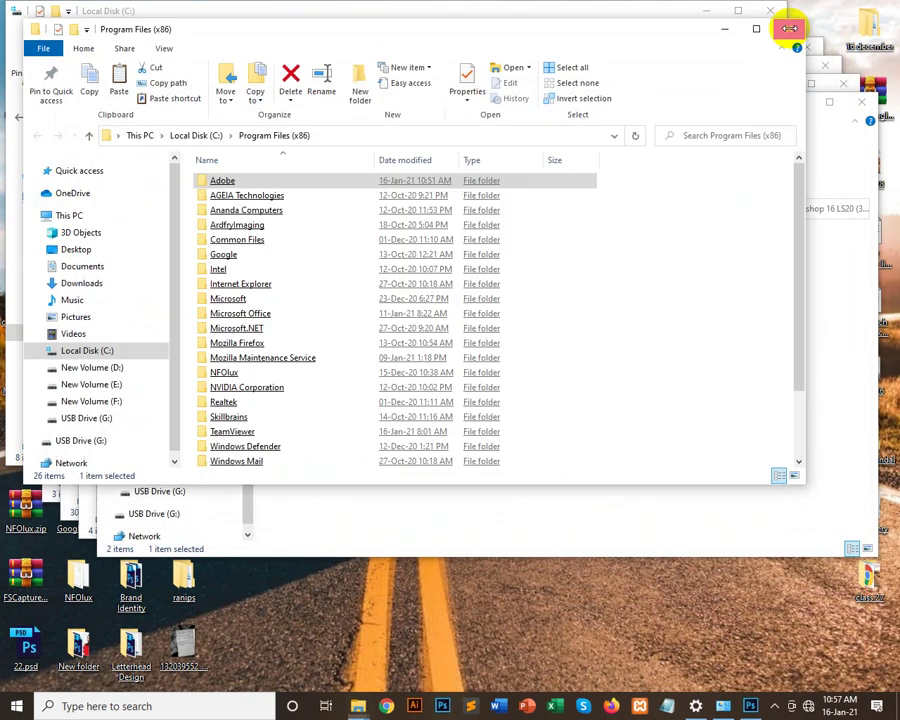
pyautogui.click(790, 28)
pyautogui.click(810, 44)
pyautogui.click(846, 84)
pyautogui.click(866, 104)
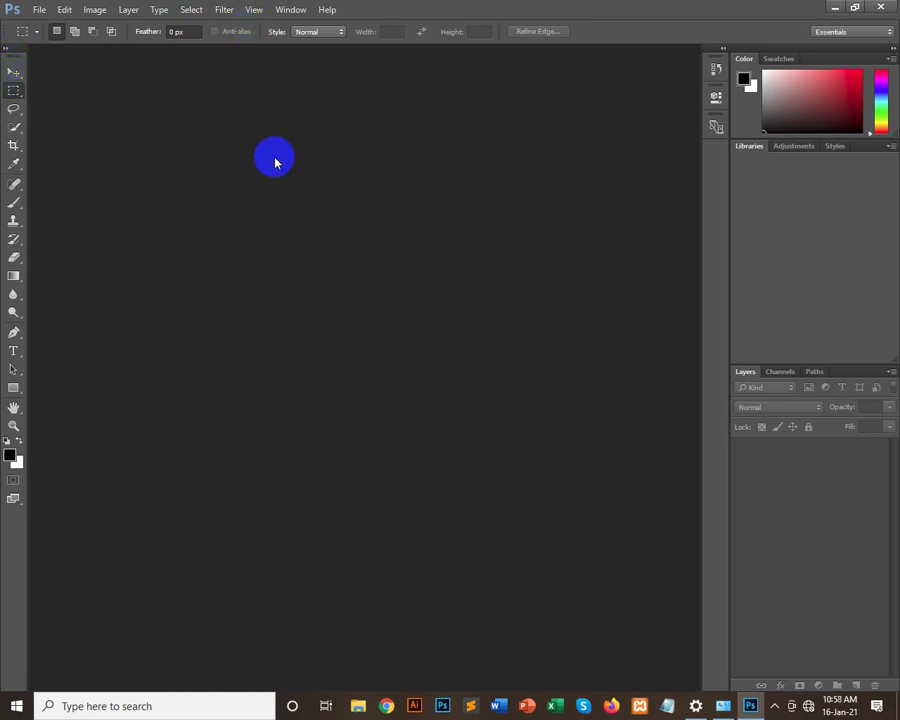
# Step: Select the Move tool, then open and close a File Explorer window
pyautogui.click(12, 74)
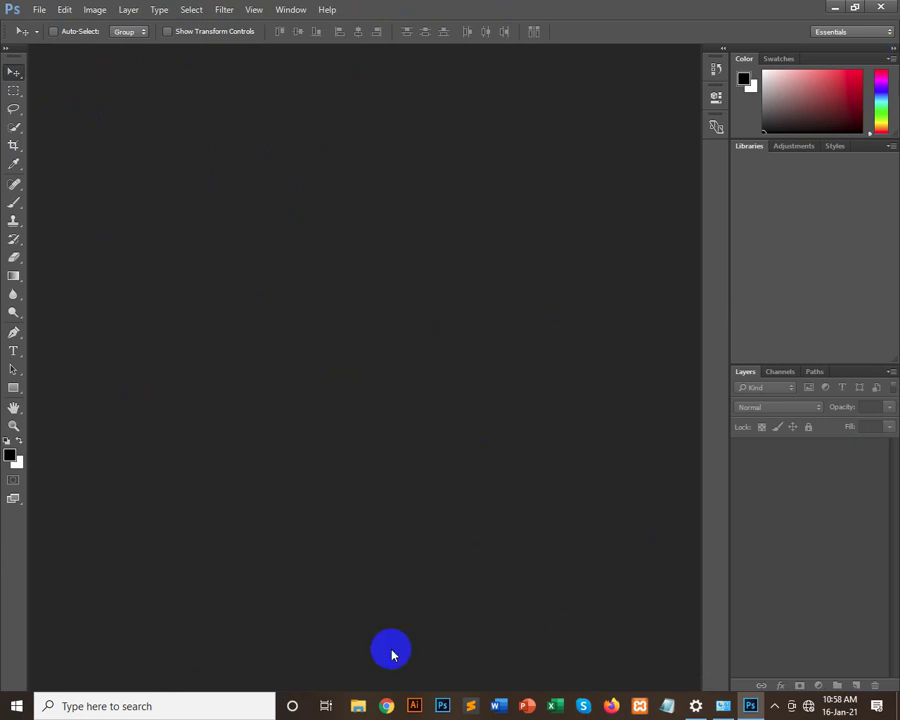
pyautogui.click(362, 706)
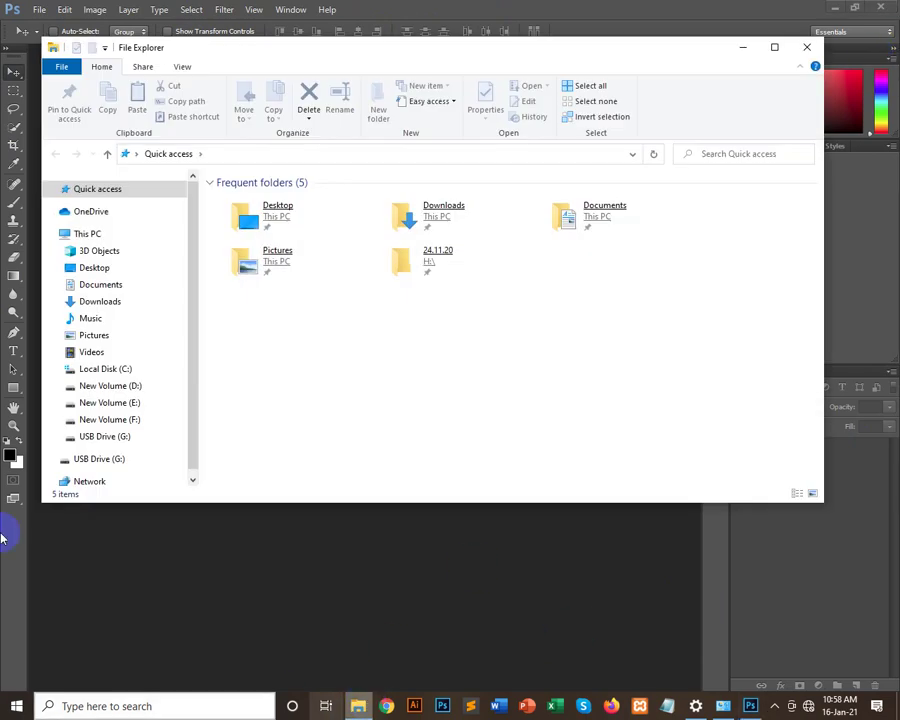
pyautogui.click(807, 47)
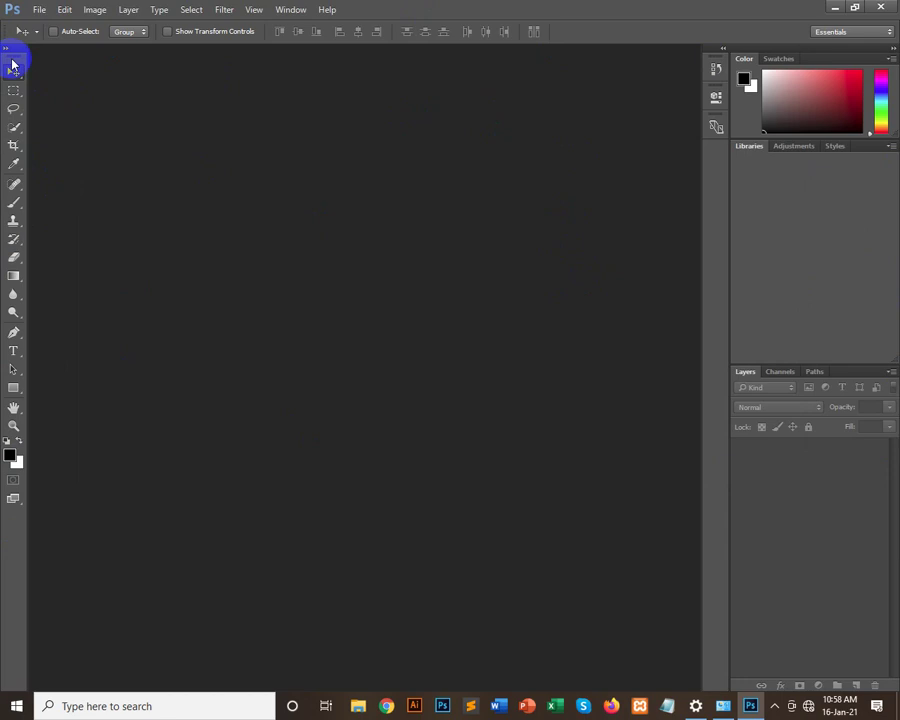
pyautogui.click(772, 372)
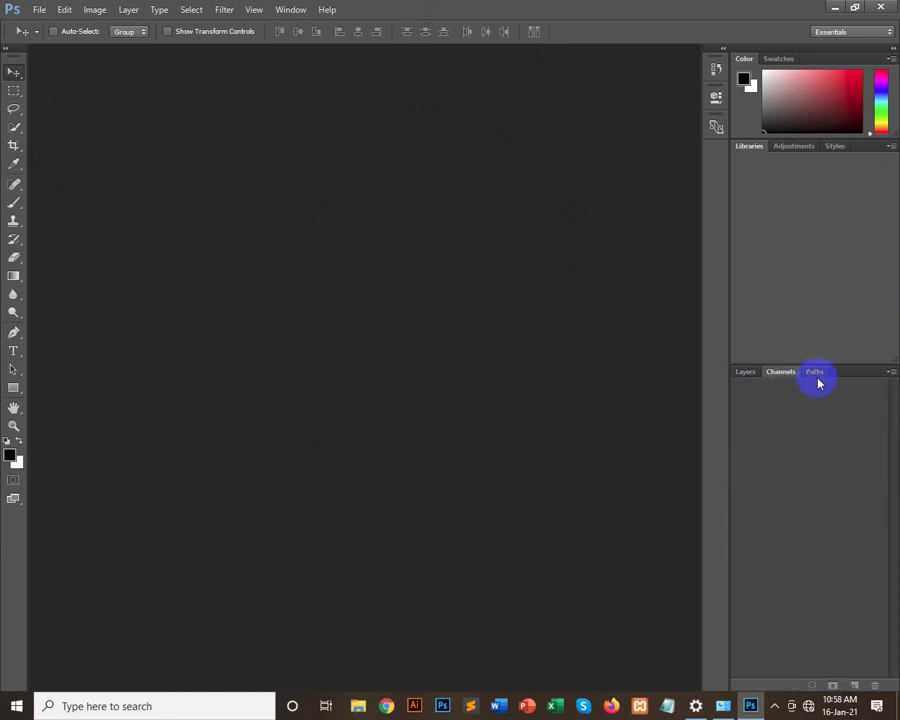
pyautogui.click(747, 372)
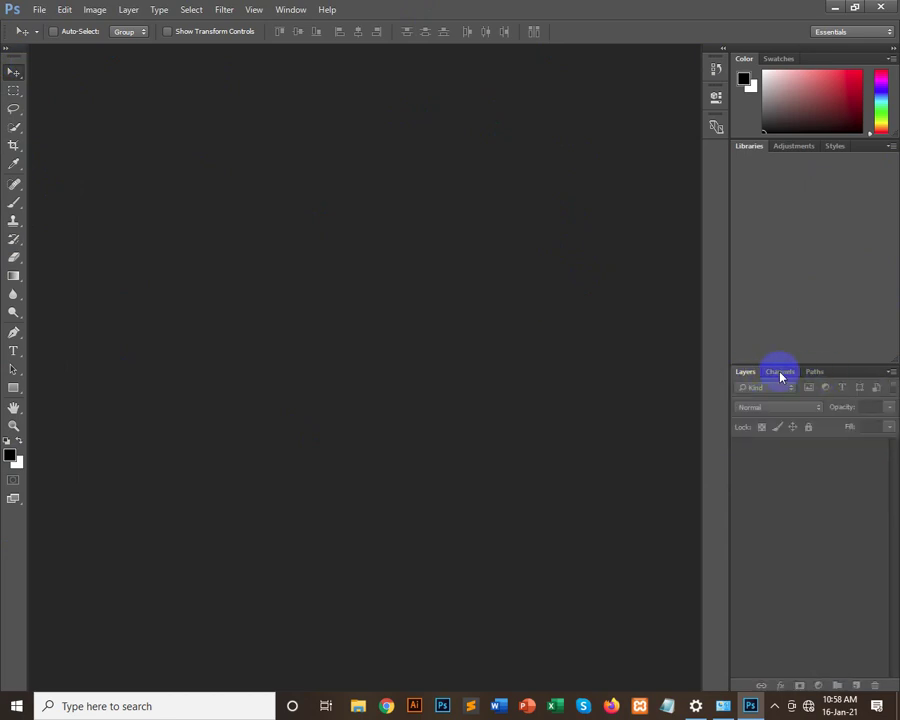
pyautogui.click(784, 373)
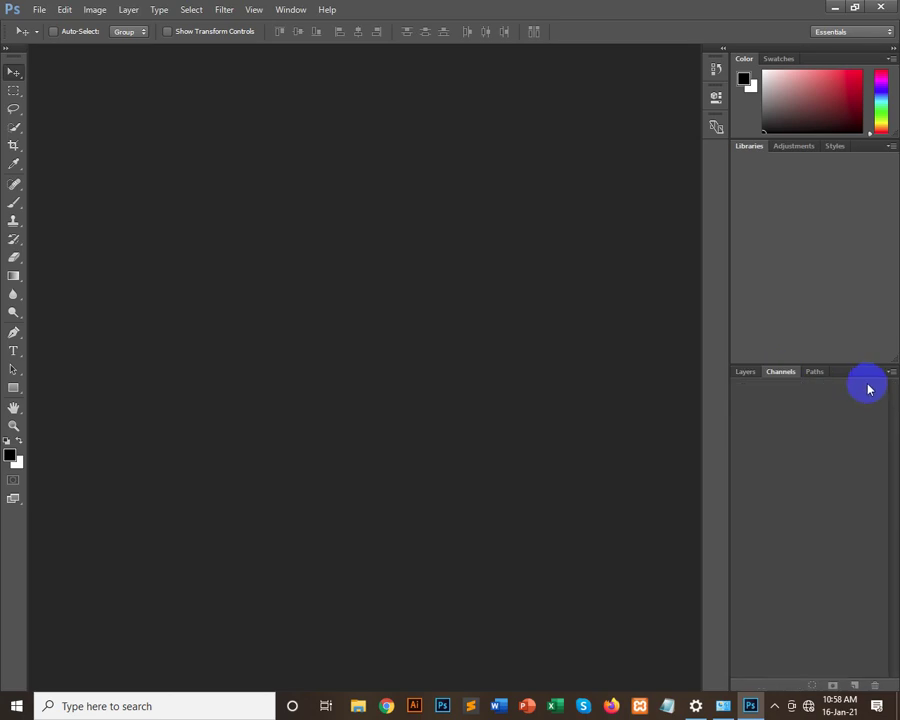
pyautogui.click(815, 373)
pyautogui.click(742, 373)
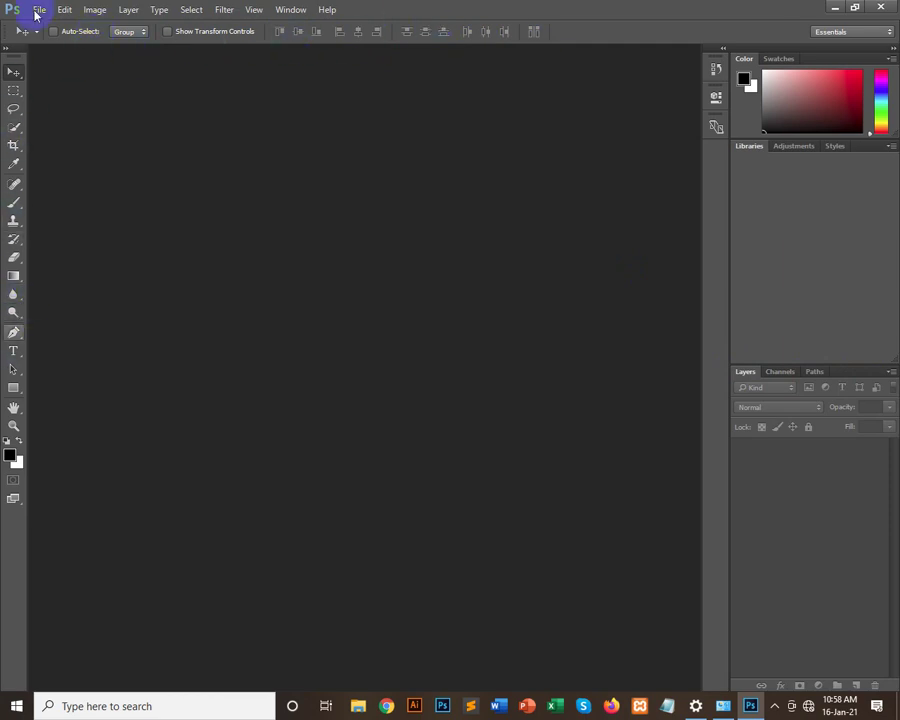
pyautogui.click(15, 333)
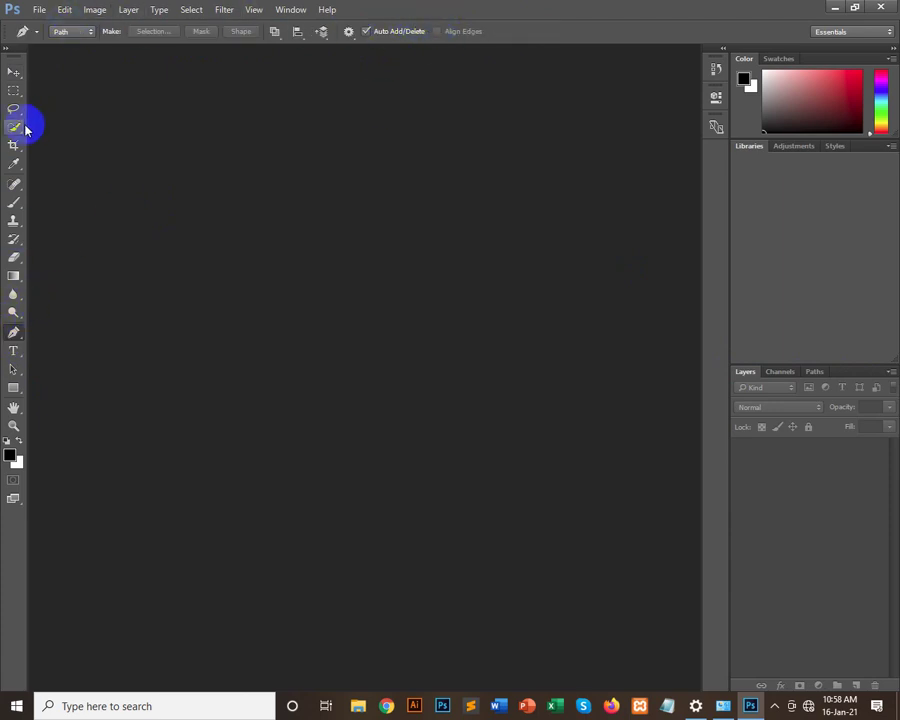
pyautogui.click(12, 352)
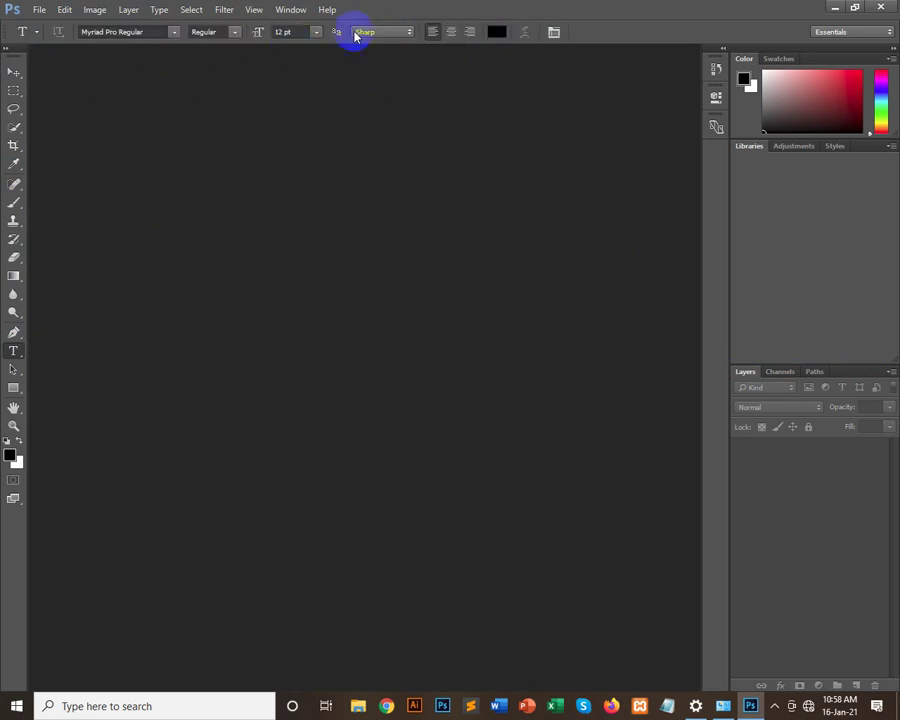
pyautogui.click(10, 75)
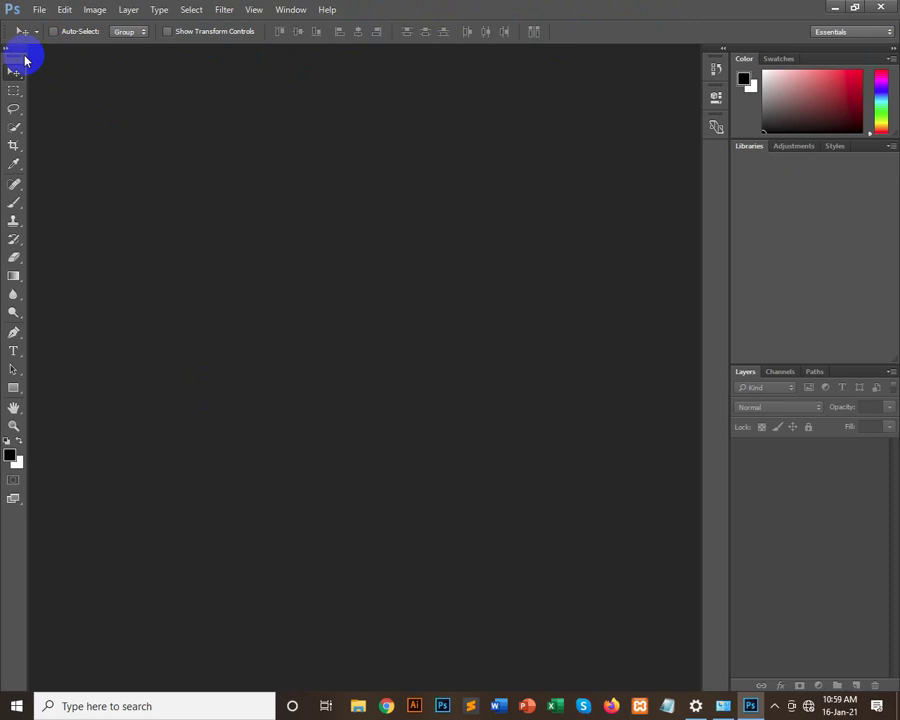
pyautogui.click(291, 10)
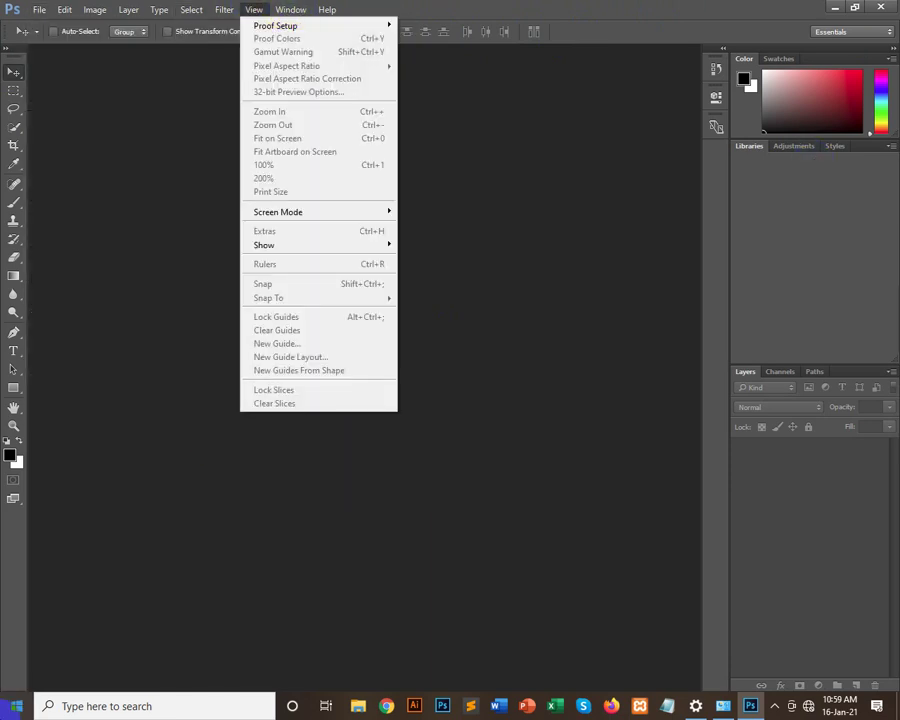
# Step: Hide and then restore the options bar via Window > Options, then show the File menu
pyautogui.click(135, 148)
pyautogui.click(292, 13)
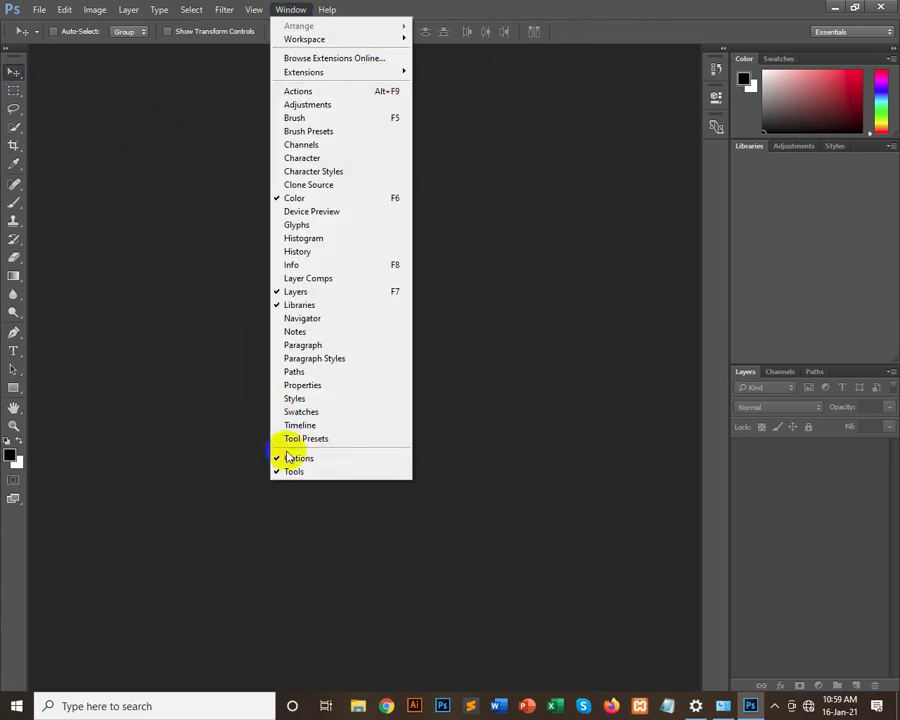
pyautogui.click(296, 458)
pyautogui.click(291, 10)
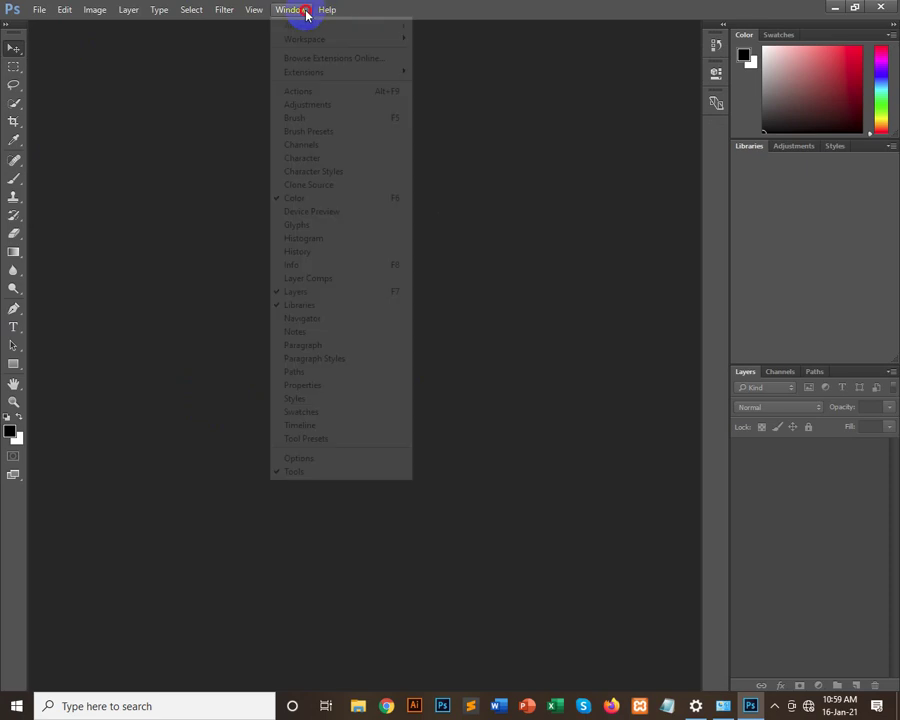
pyautogui.click(298, 458)
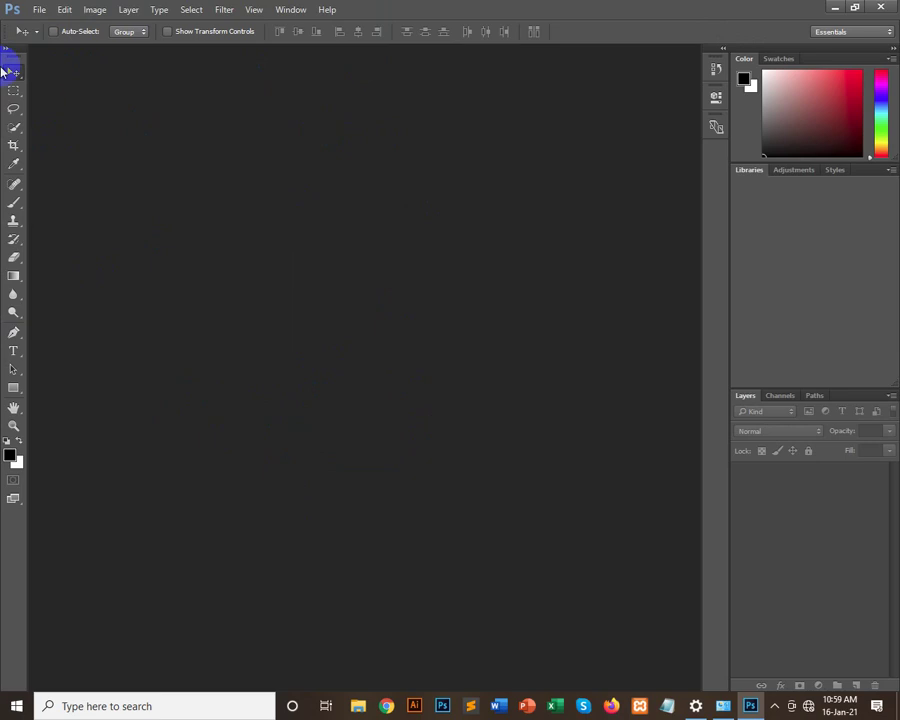
pyautogui.click(285, 9)
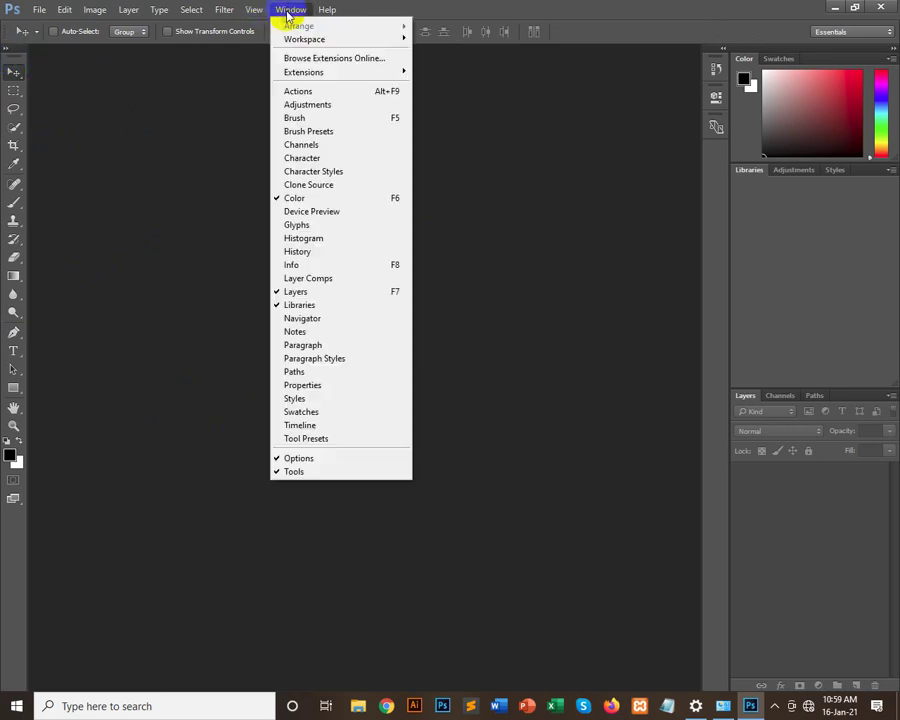
pyautogui.click(109, 265)
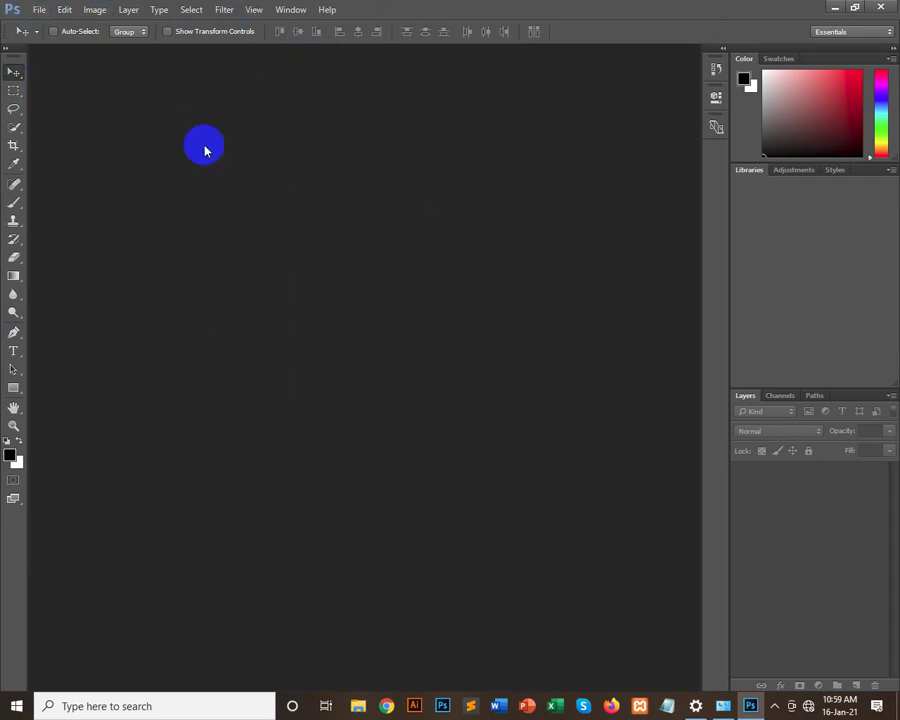
pyautogui.click(39, 12)
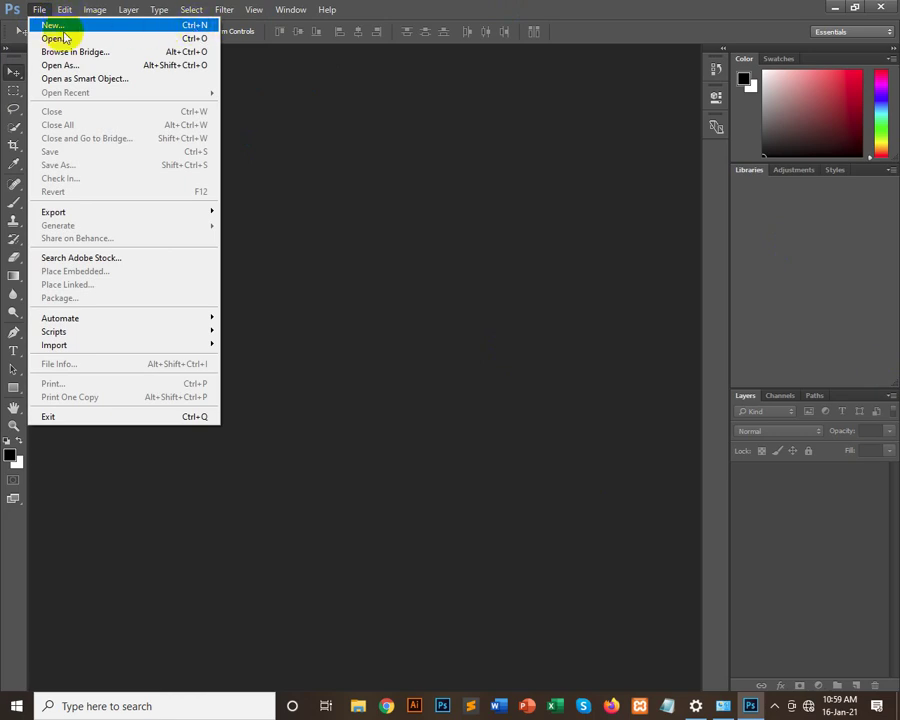
# Step: Start a new document at resolution 300 with its size in inches (6.299 × 4.724)
pyautogui.click(64, 27)
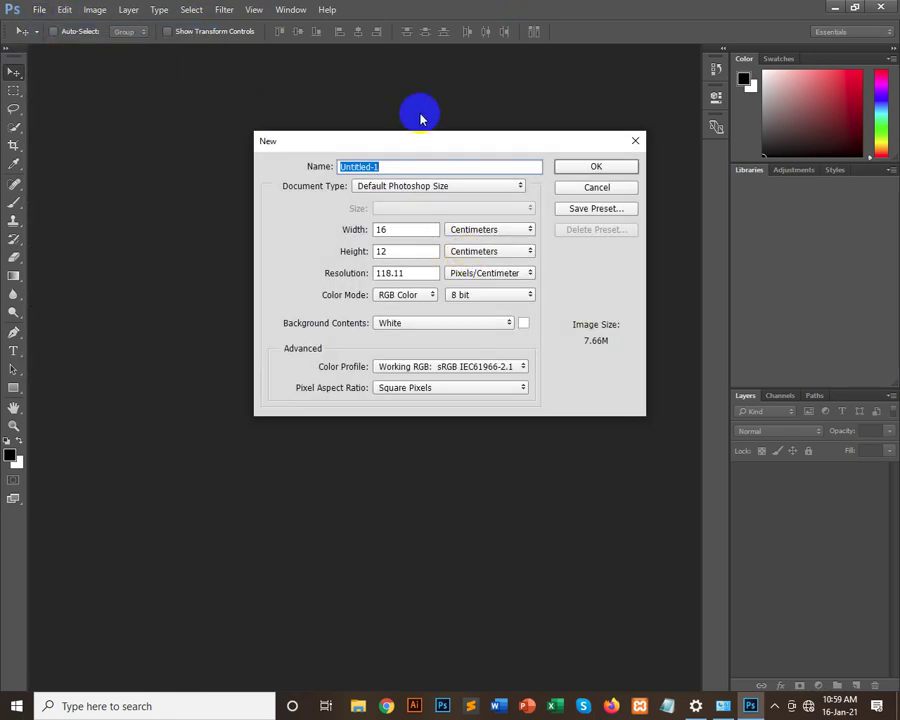
pyautogui.moveTo(469, 146)
pyautogui.mouseDown()
pyautogui.moveTo(409, 160)
pyautogui.moveTo(435, 157)
pyautogui.mouseUp()
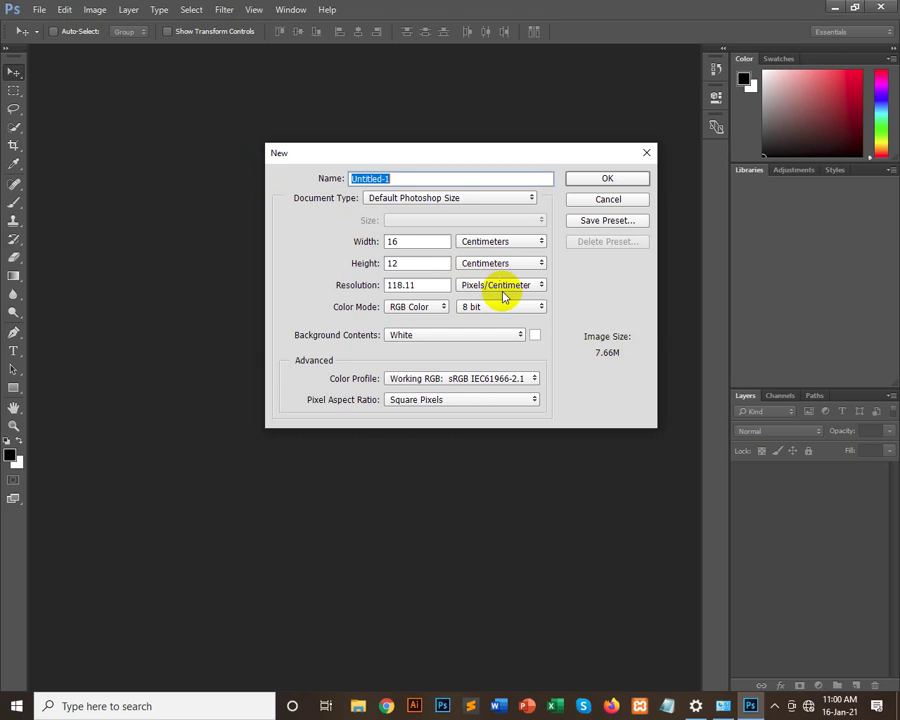
pyautogui.click(361, 284)
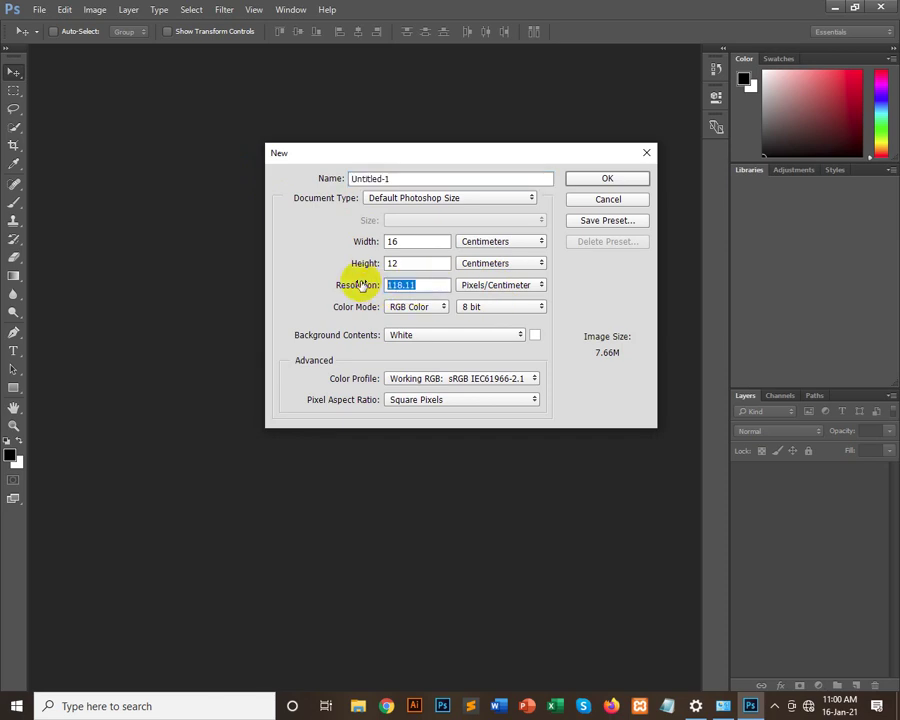
pyautogui.write('300')
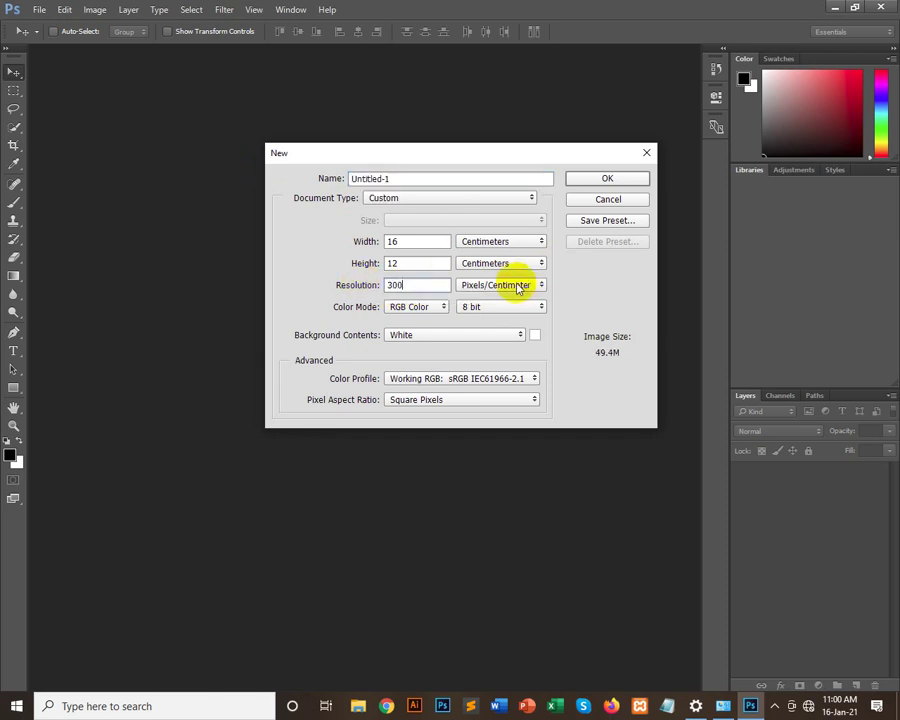
pyautogui.click(512, 286)
pyautogui.click(486, 241)
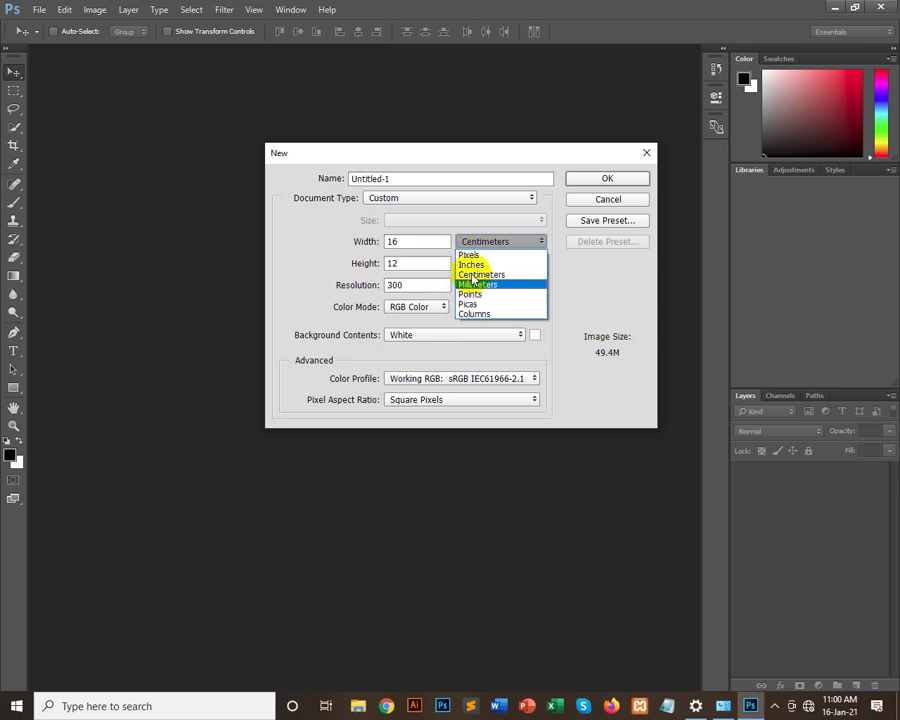
pyautogui.click(472, 265)
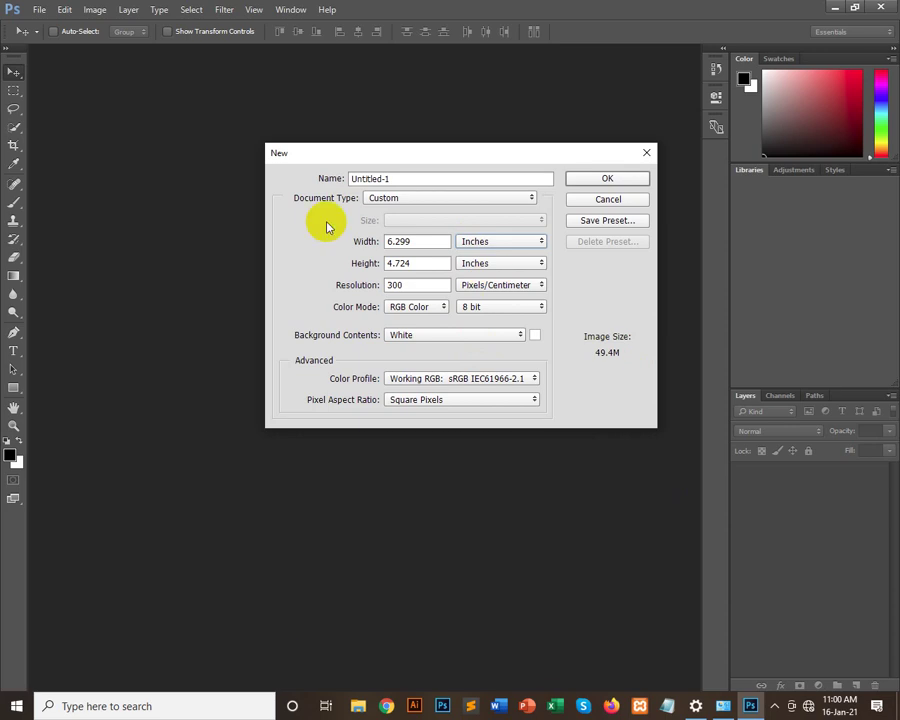
# Step: After trying CMYK, set RGB Color, resolution 72 and pixel units (1152 × 864)
pyautogui.click(426, 308)
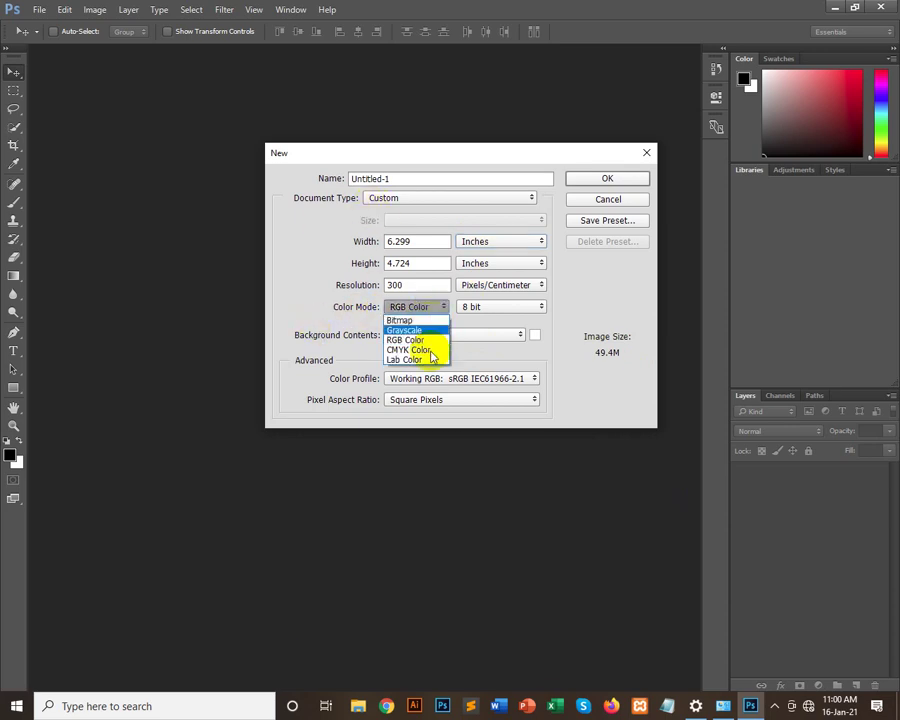
pyautogui.click(404, 350)
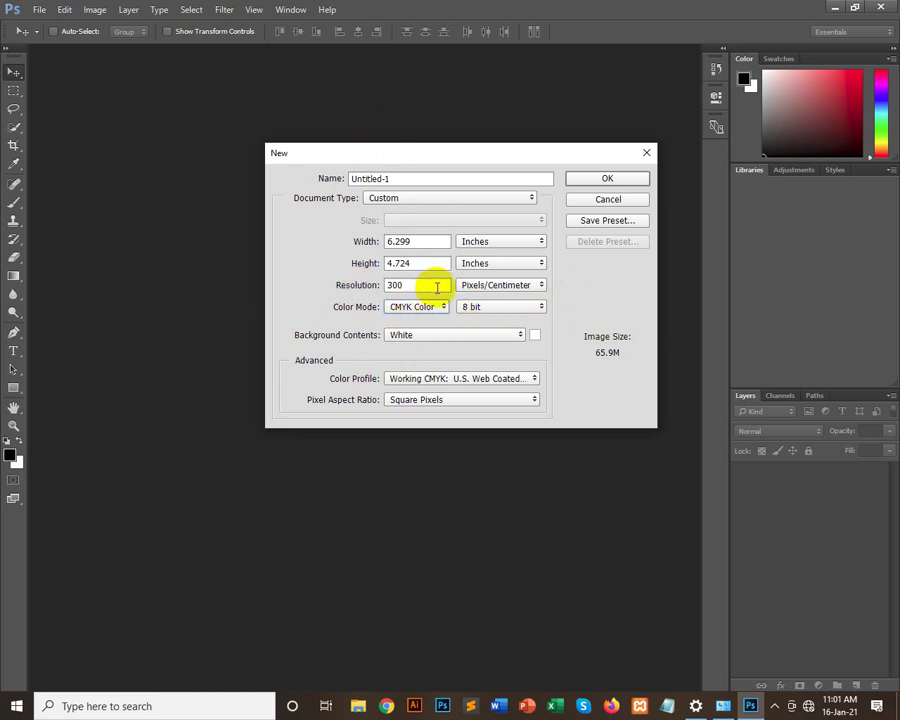
pyautogui.click(490, 242)
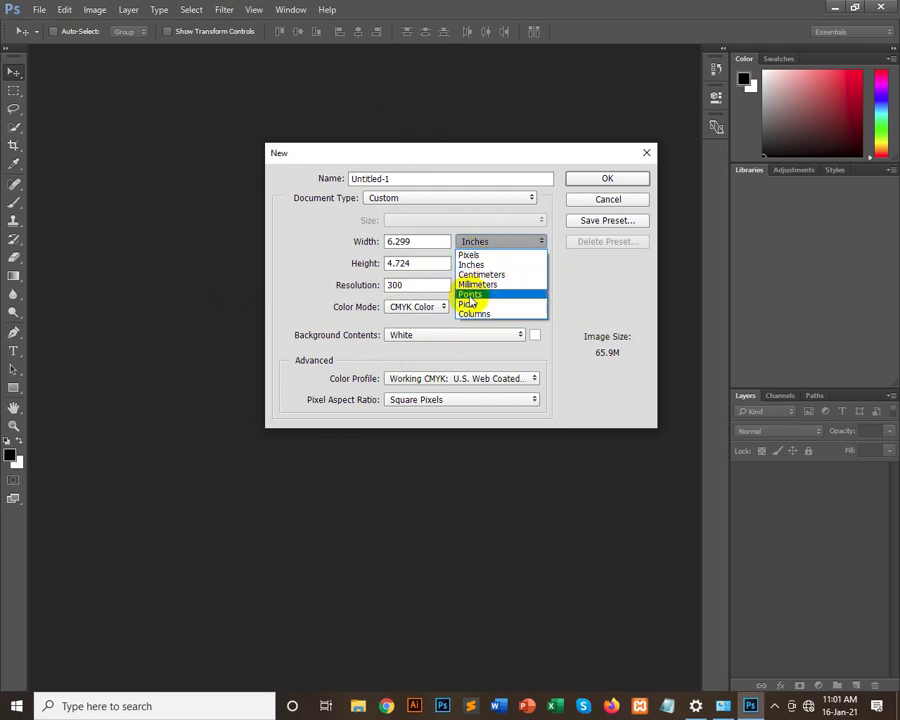
pyautogui.click(312, 274)
pyautogui.click(425, 306)
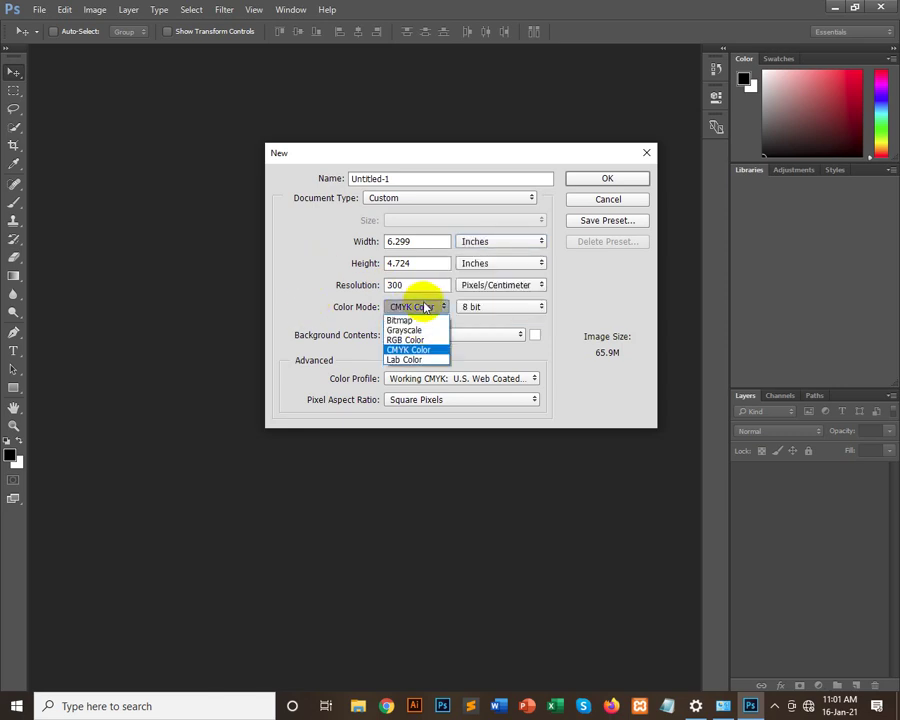
pyautogui.click(420, 341)
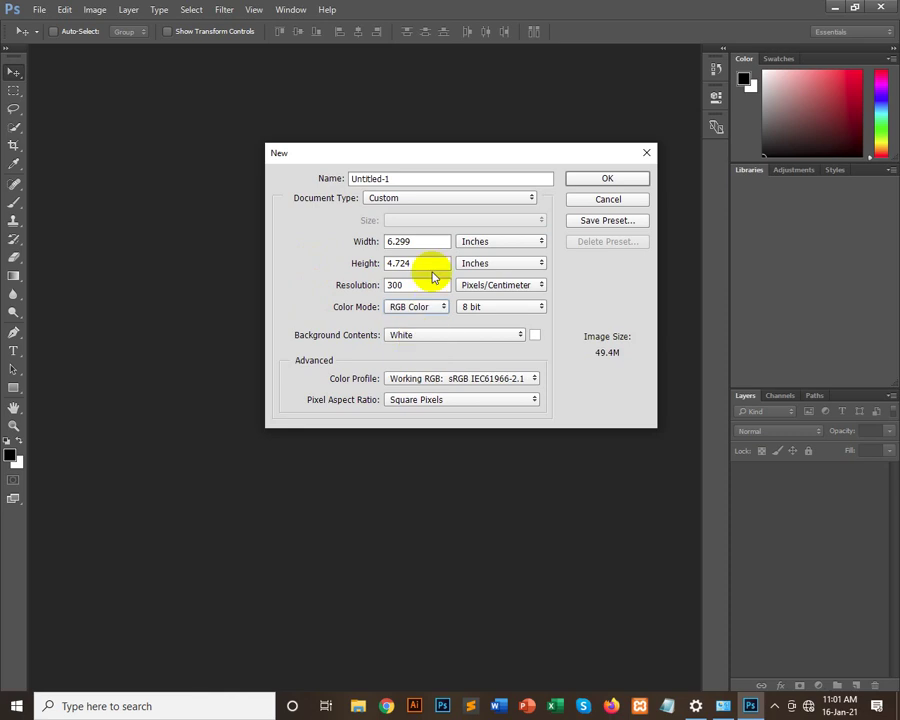
pyautogui.click(355, 285)
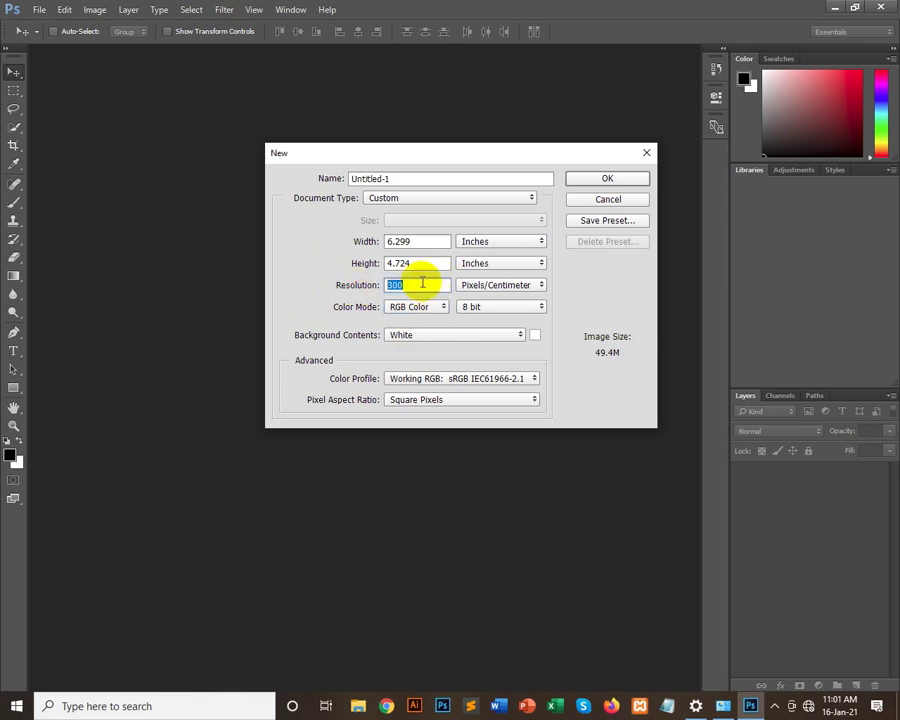
pyautogui.write('72')
pyautogui.click(502, 241)
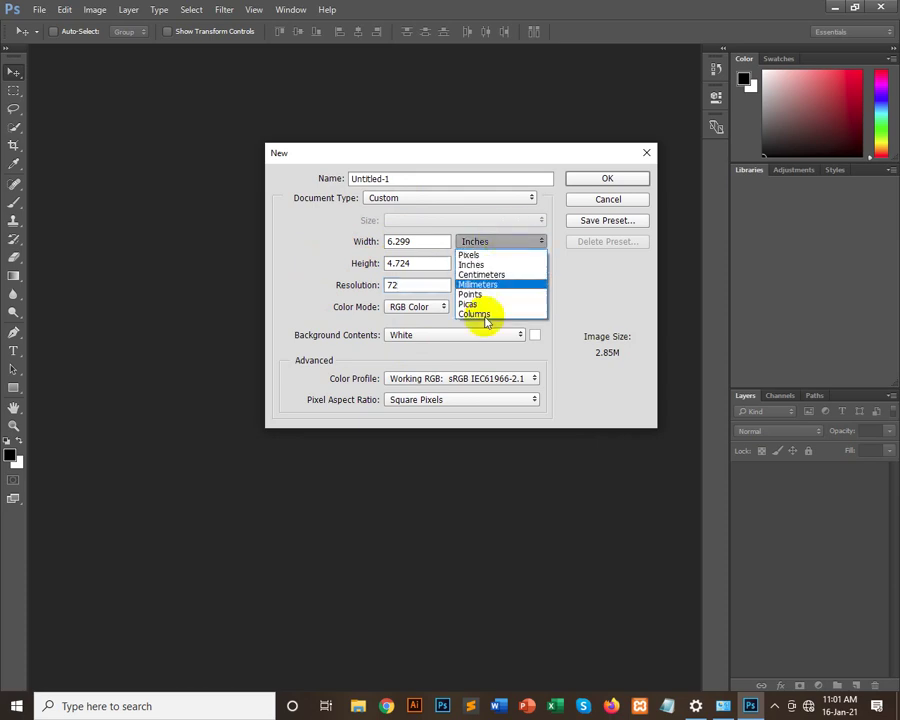
pyautogui.click(478, 255)
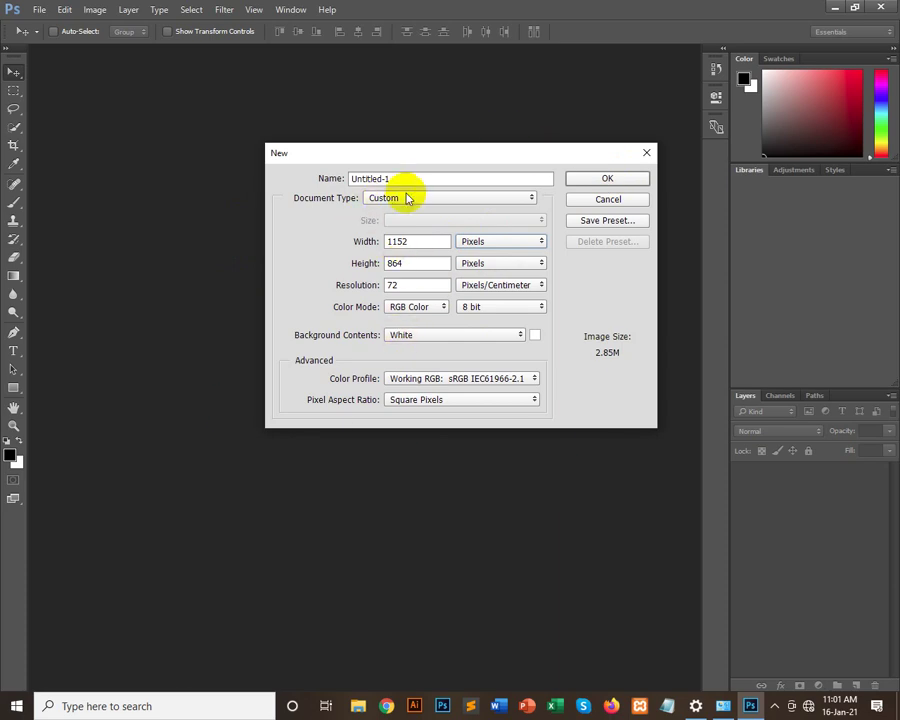
# Step: Choose the U.S. Paper preset and try Legal, then Tabloid paper size
pyautogui.click(405, 197)
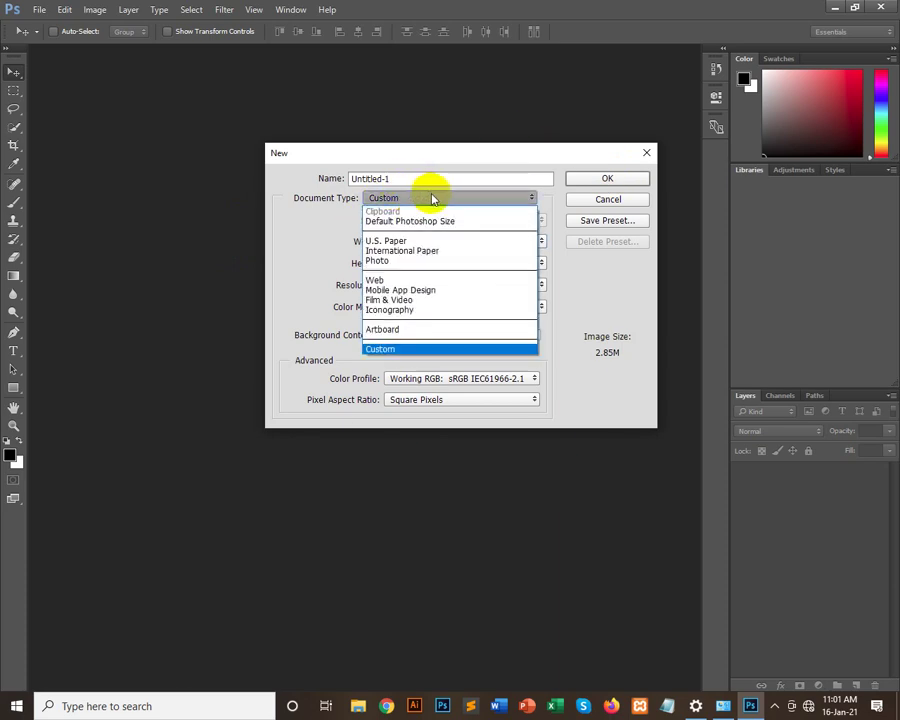
pyautogui.click(396, 241)
pyautogui.click(444, 221)
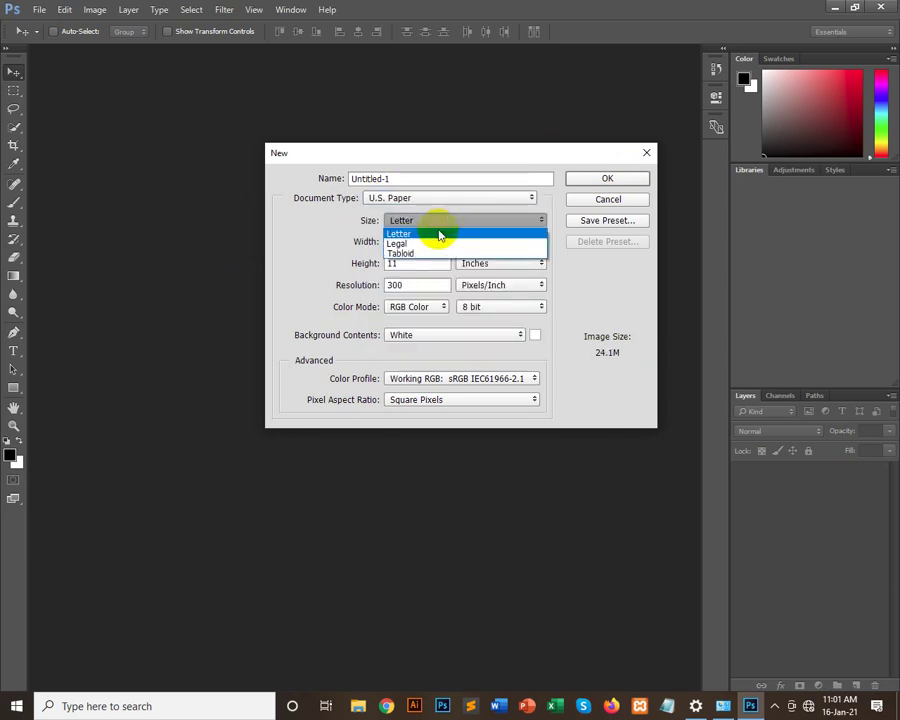
pyautogui.click(412, 231)
pyautogui.click(420, 224)
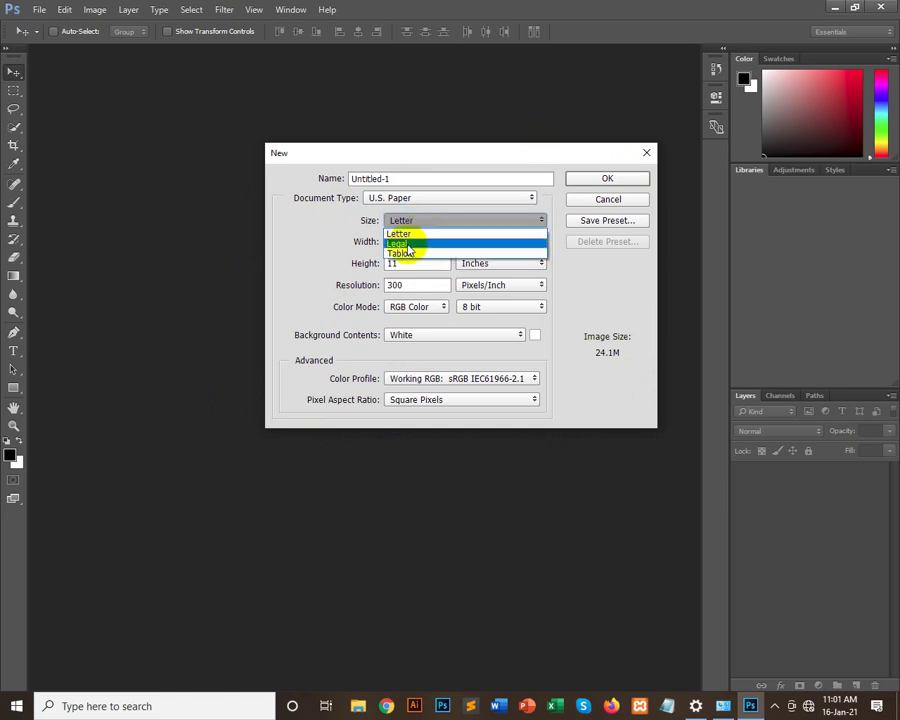
pyautogui.click(400, 244)
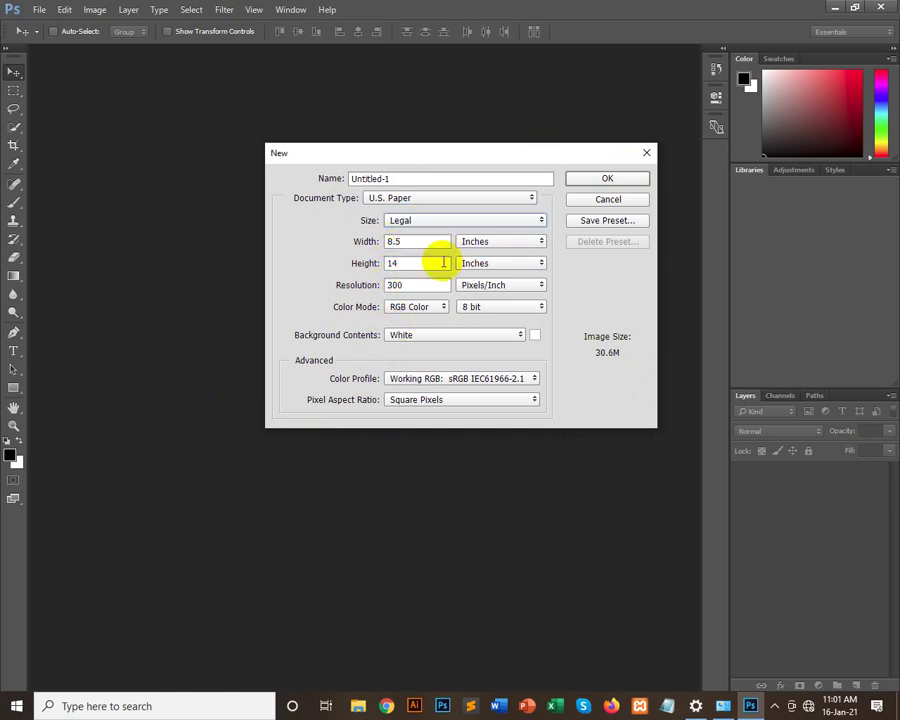
pyautogui.click(413, 222)
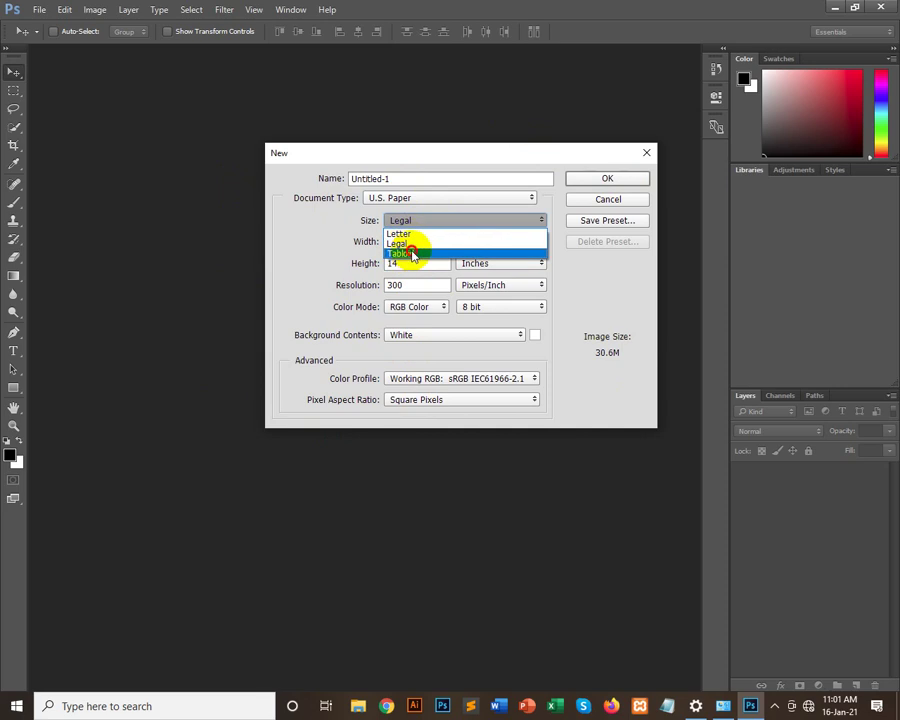
pyautogui.click(404, 253)
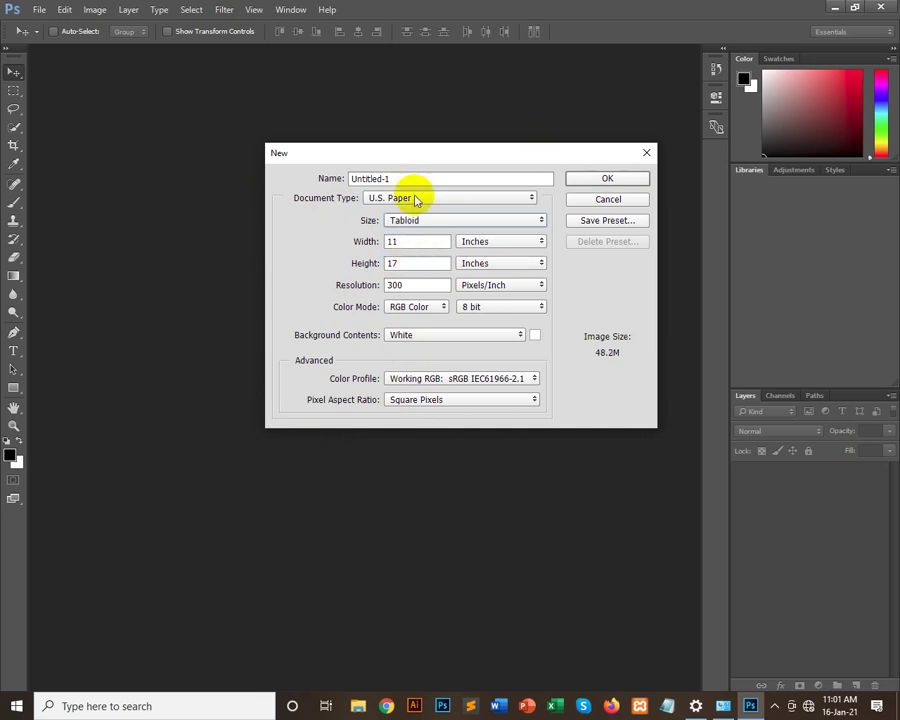
# Step: Switch the new document's colour mode to CMYK Color
pyautogui.doubleClick(394, 285)
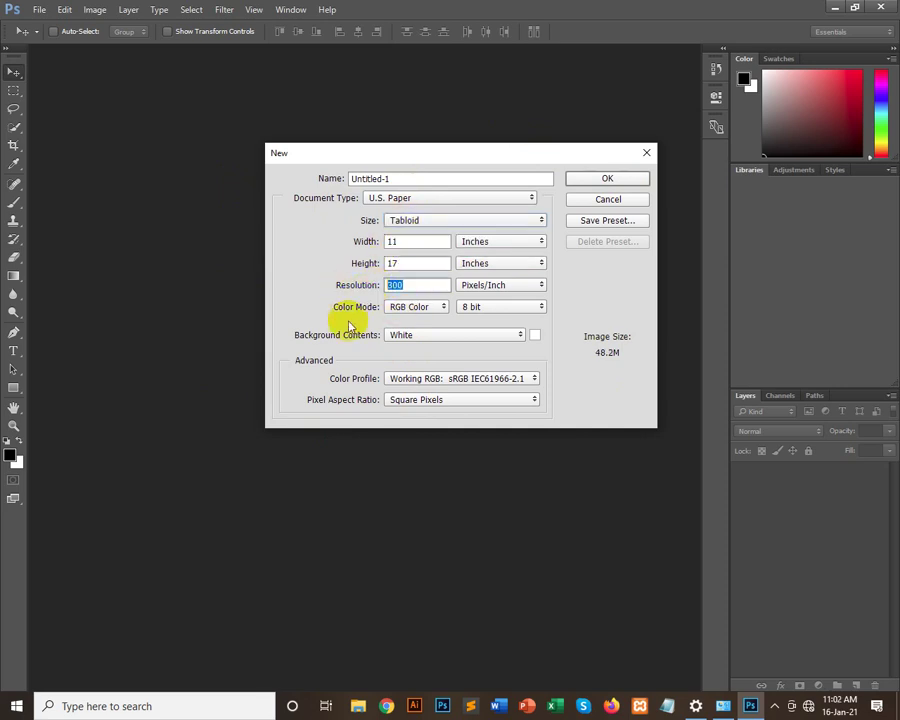
pyautogui.click(426, 307)
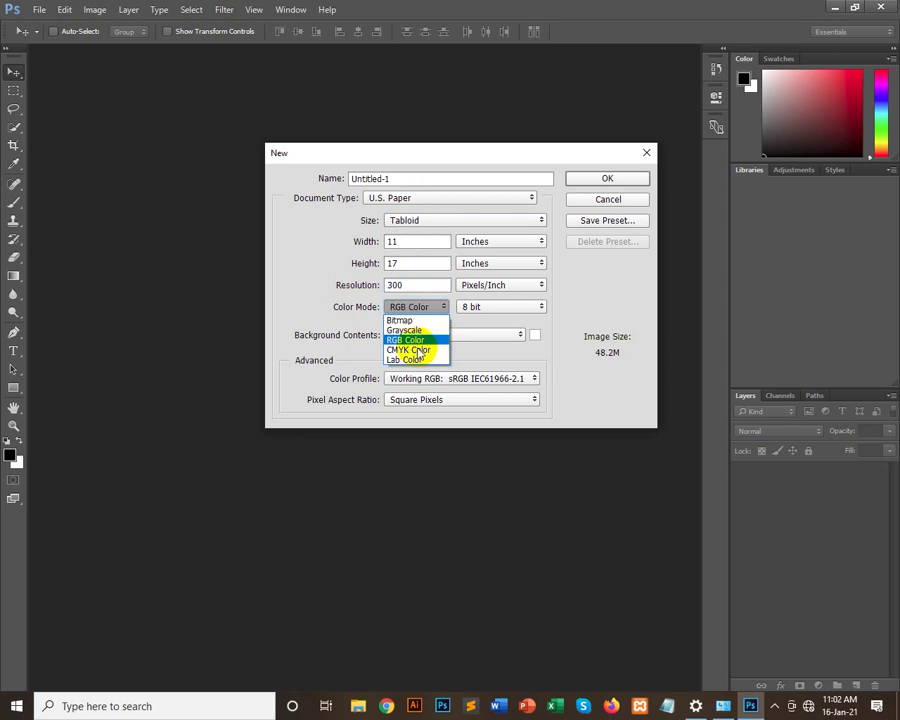
pyautogui.click(418, 352)
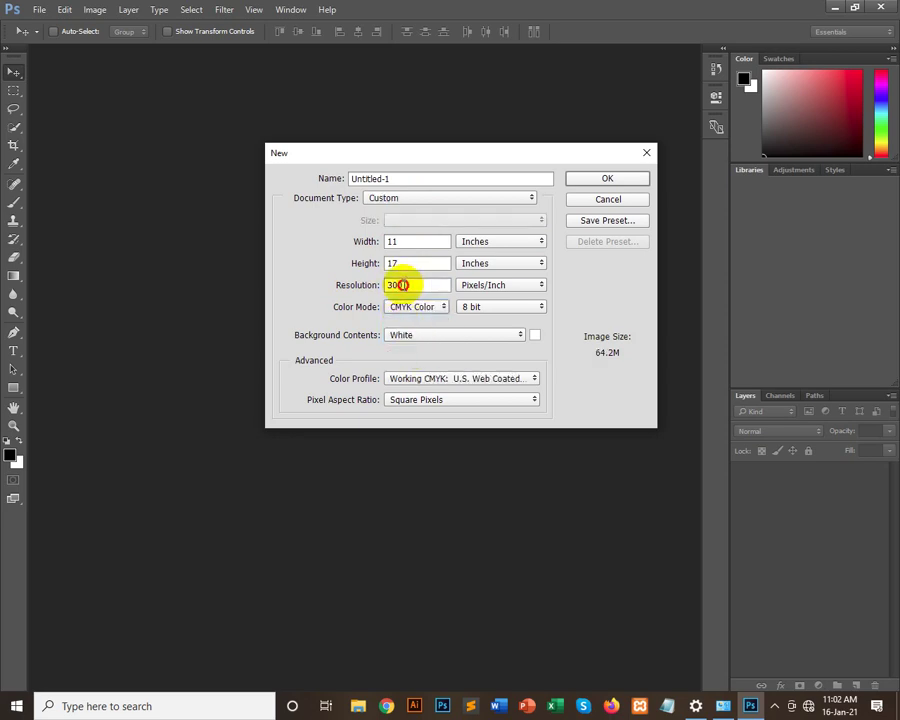
pyautogui.doubleClick(394, 285)
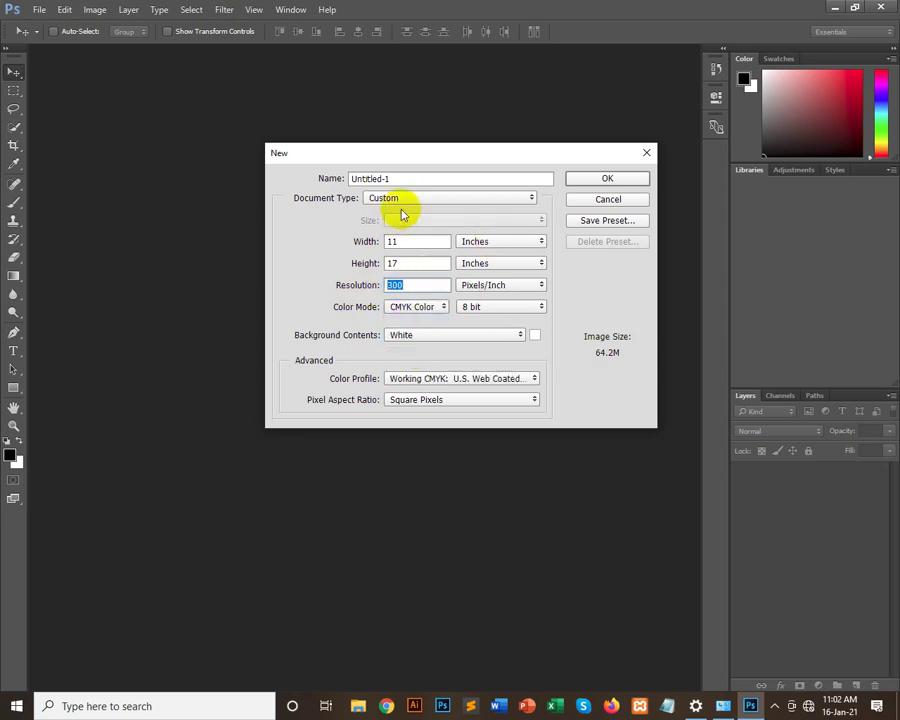
# Step: Try International Paper A6, then switch the document type to Web
pyautogui.click(404, 198)
pyautogui.click(404, 250)
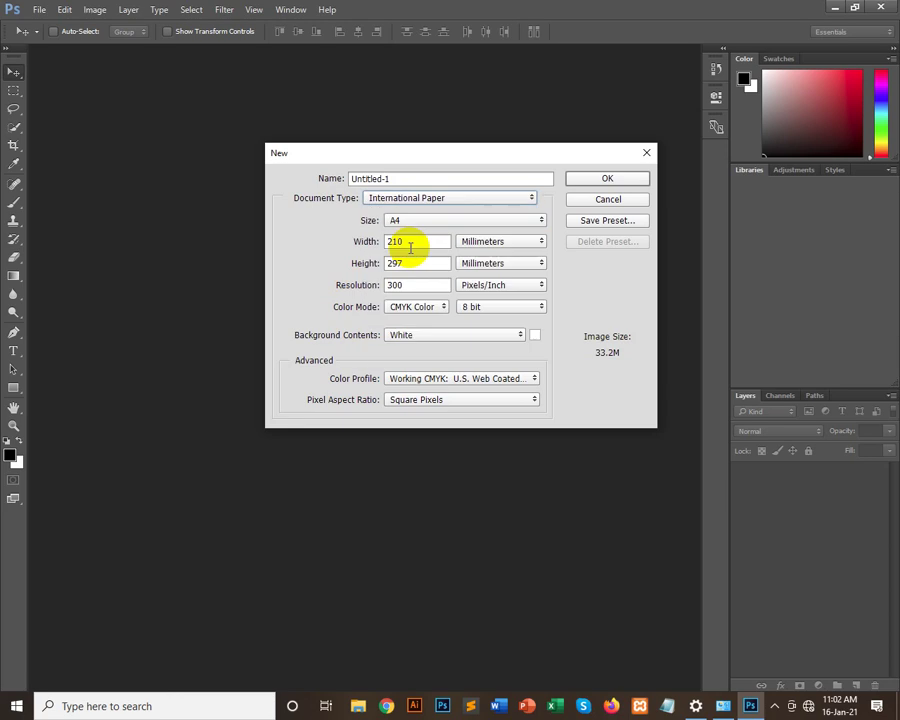
pyautogui.click(416, 221)
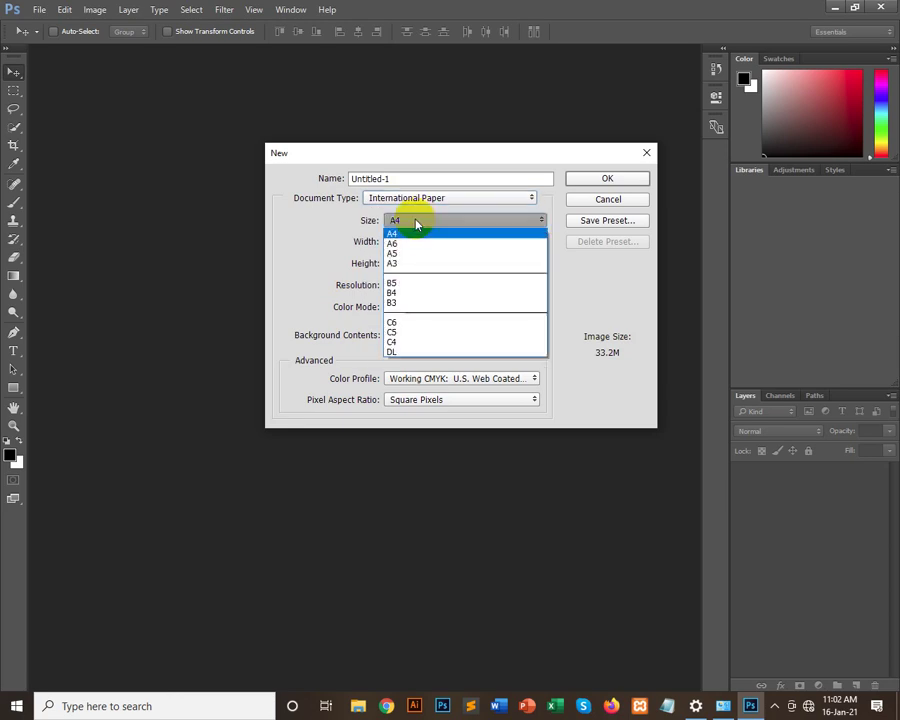
pyautogui.click(398, 246)
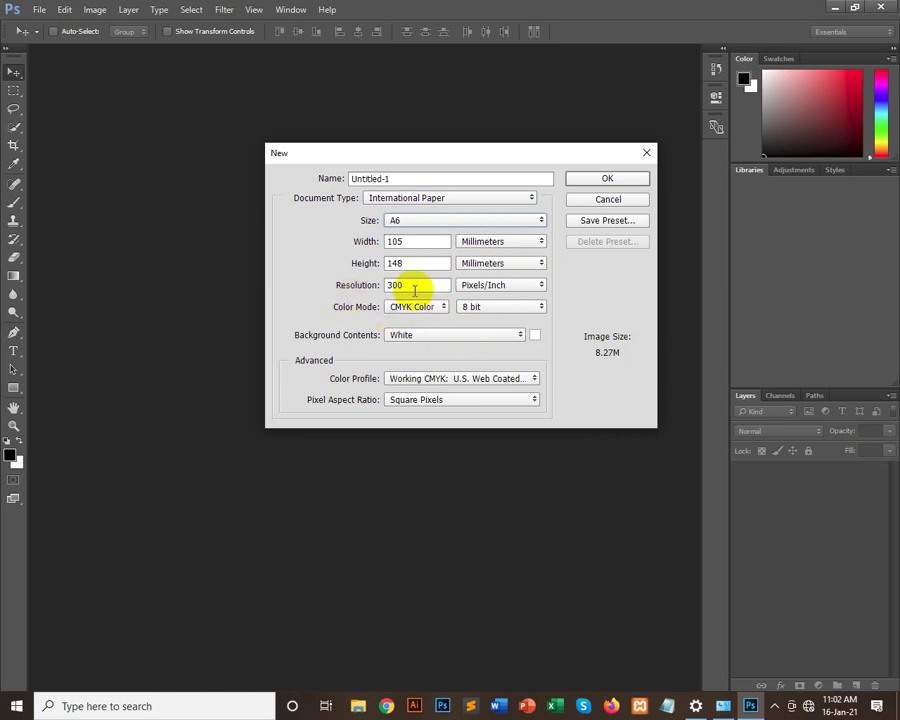
pyautogui.click(402, 197)
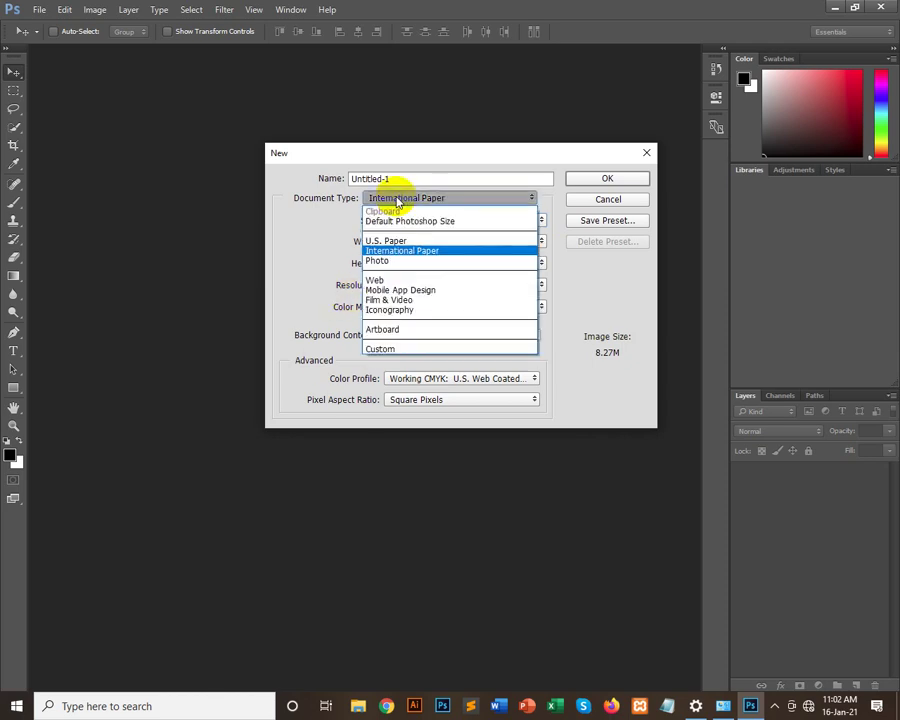
pyautogui.click(374, 280)
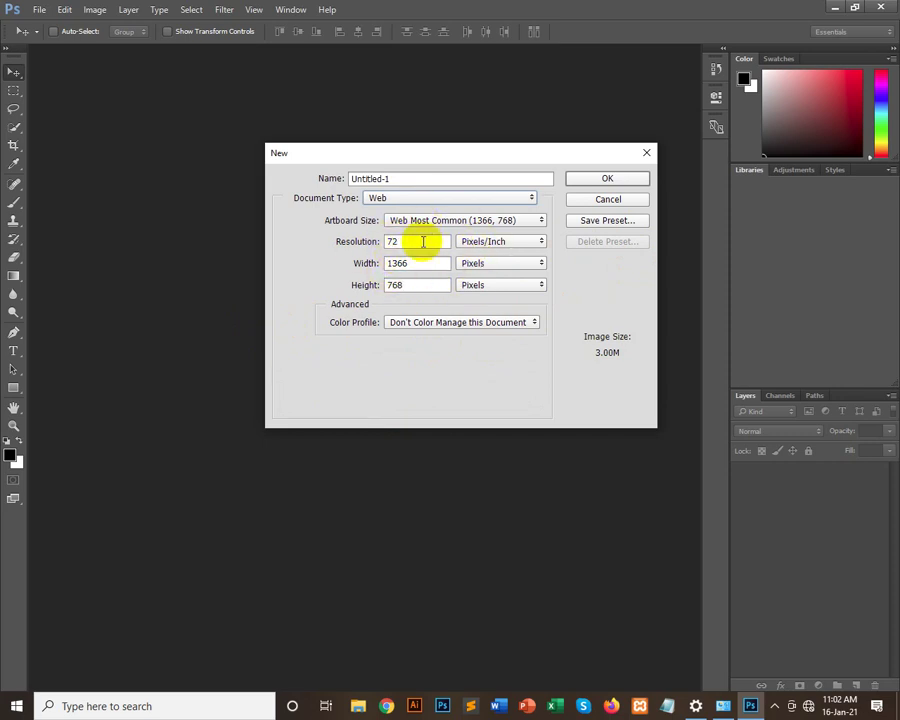
# Step: Browse web artboard sizes and try Mobile App Design before returning to International Paper
pyautogui.click(425, 224)
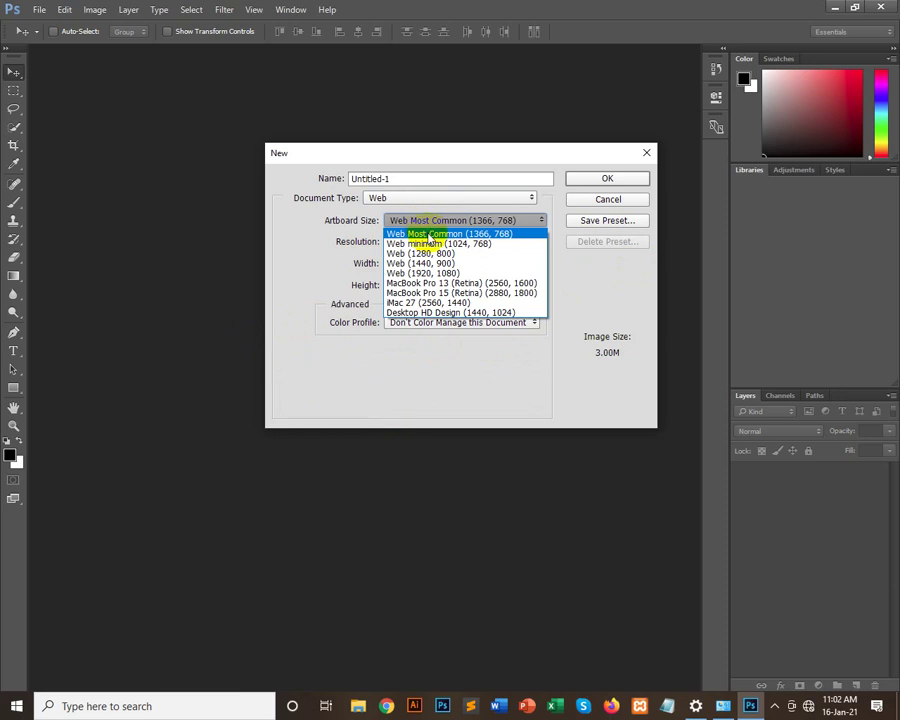
pyautogui.click(410, 197)
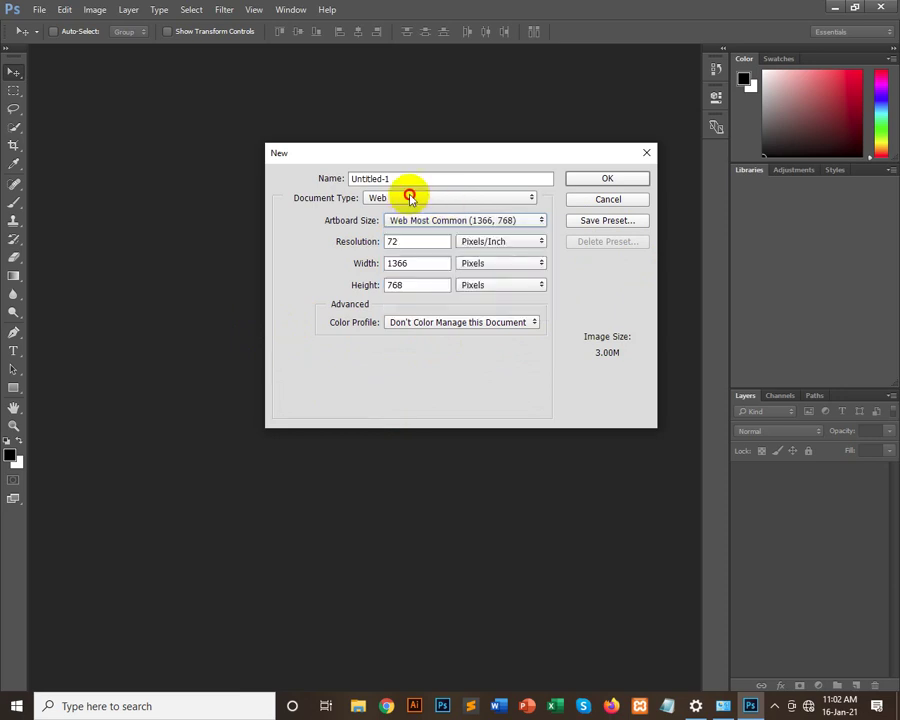
pyautogui.click(420, 288)
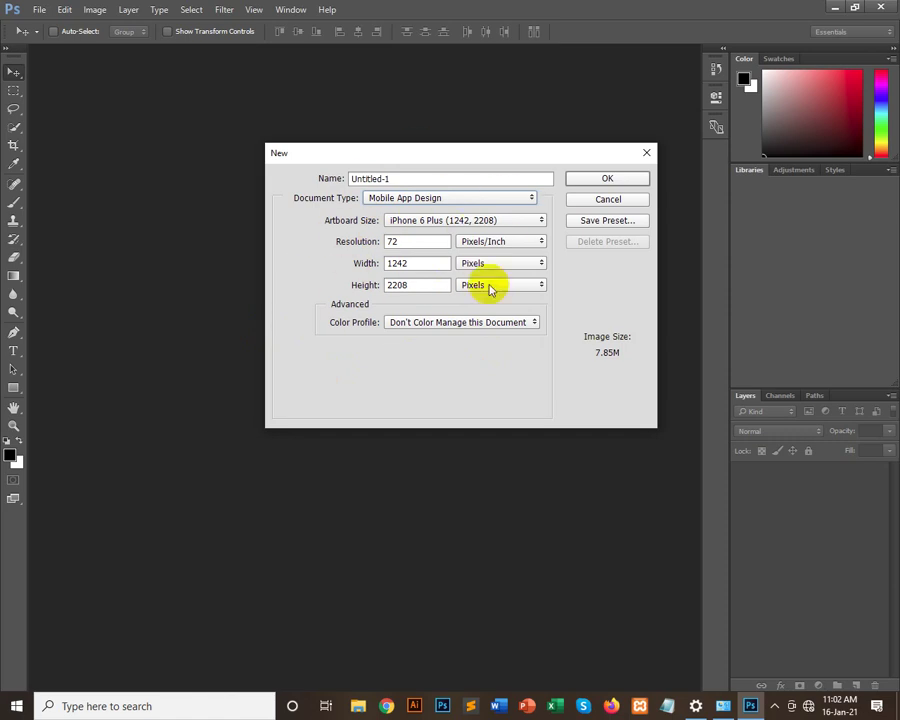
pyautogui.click(417, 200)
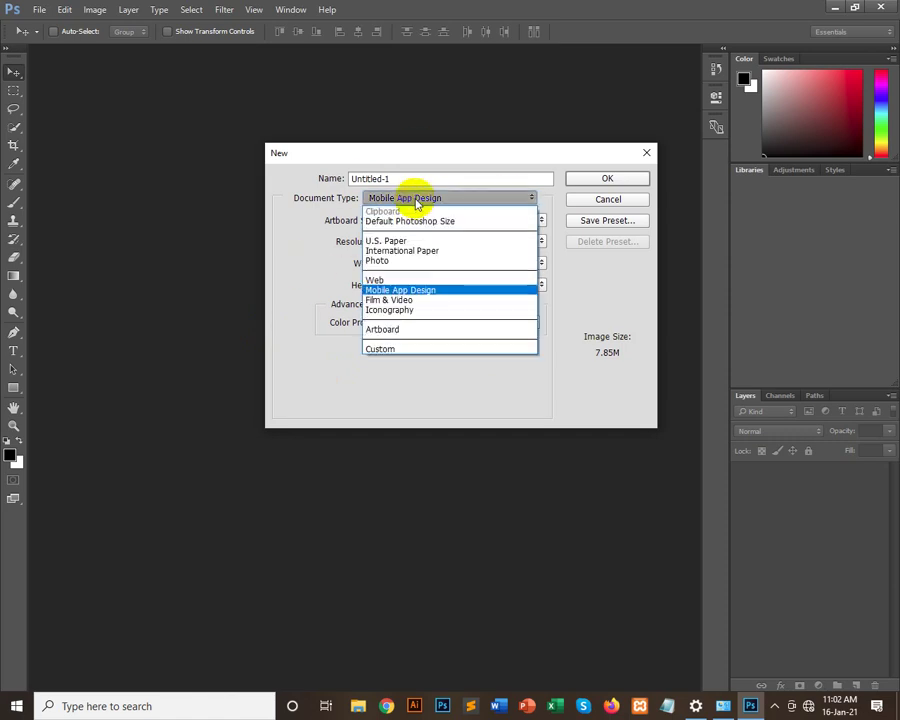
pyautogui.click(407, 254)
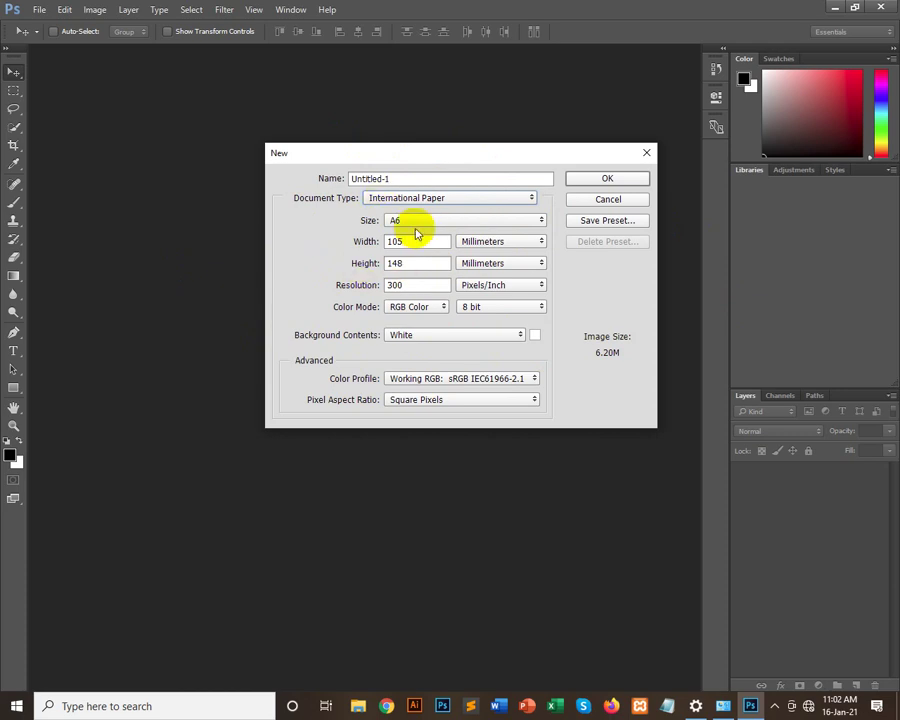
# Step: Create a new document 1170 × 5000 pixels at 72 ppi
pyautogui.click(505, 241)
pyautogui.click(479, 256)
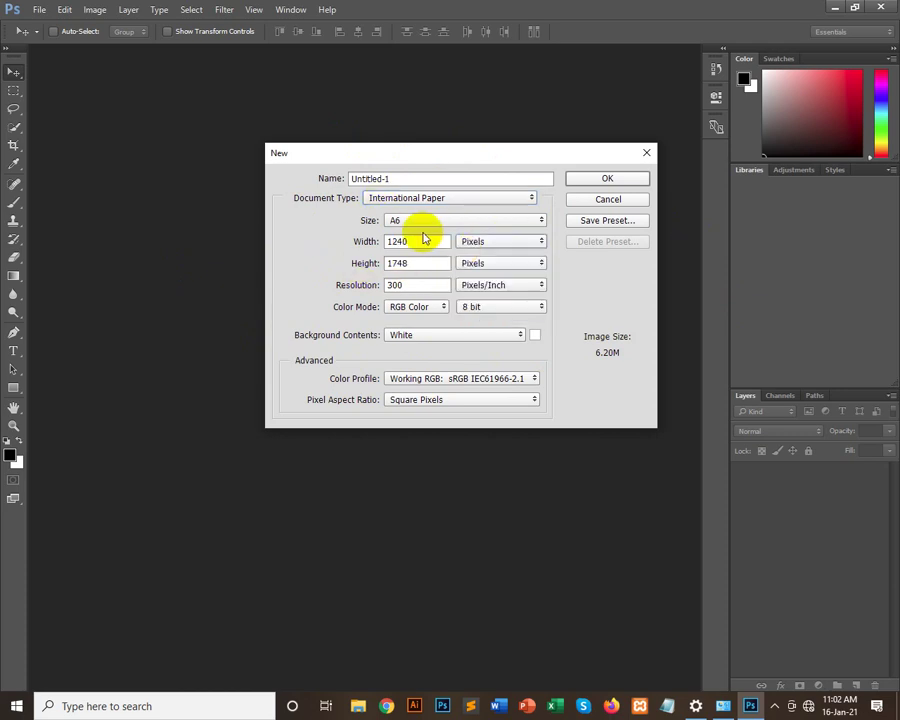
pyautogui.doubleClick(419, 242)
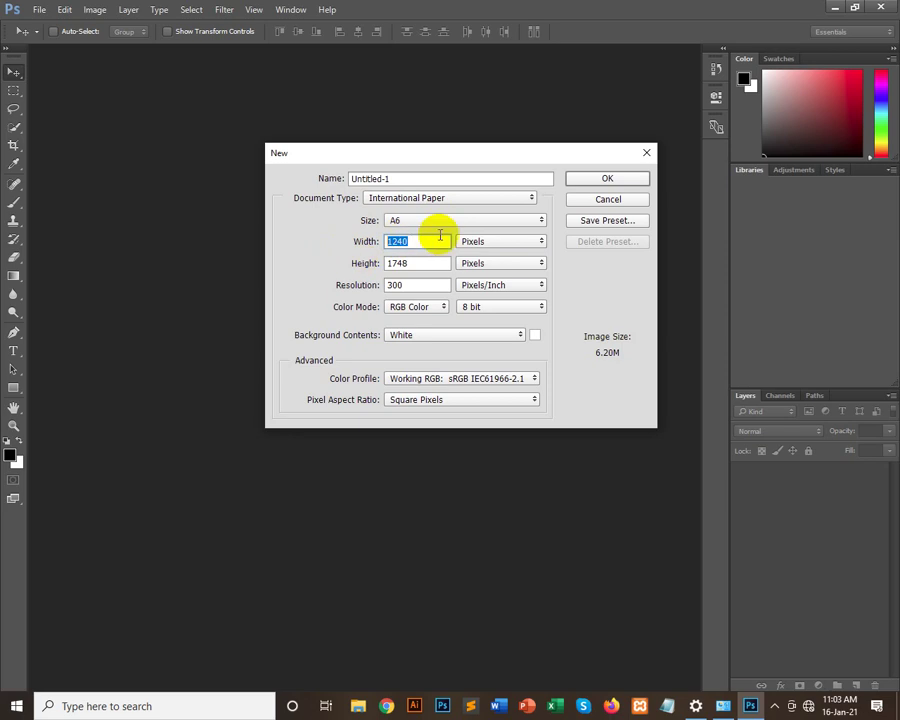
pyautogui.write('117')
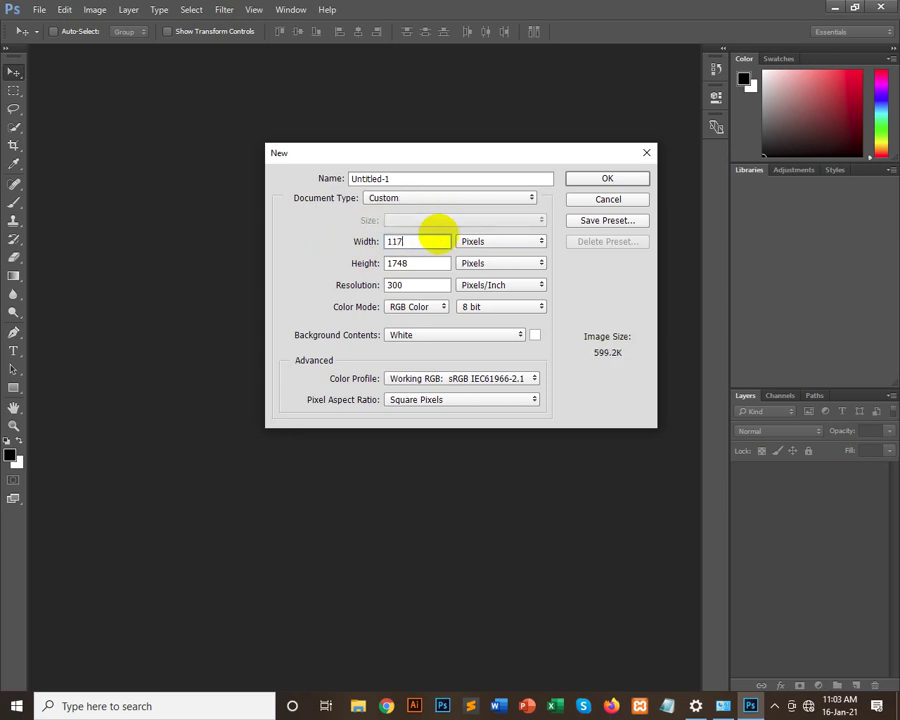
pyautogui.press('Tab')
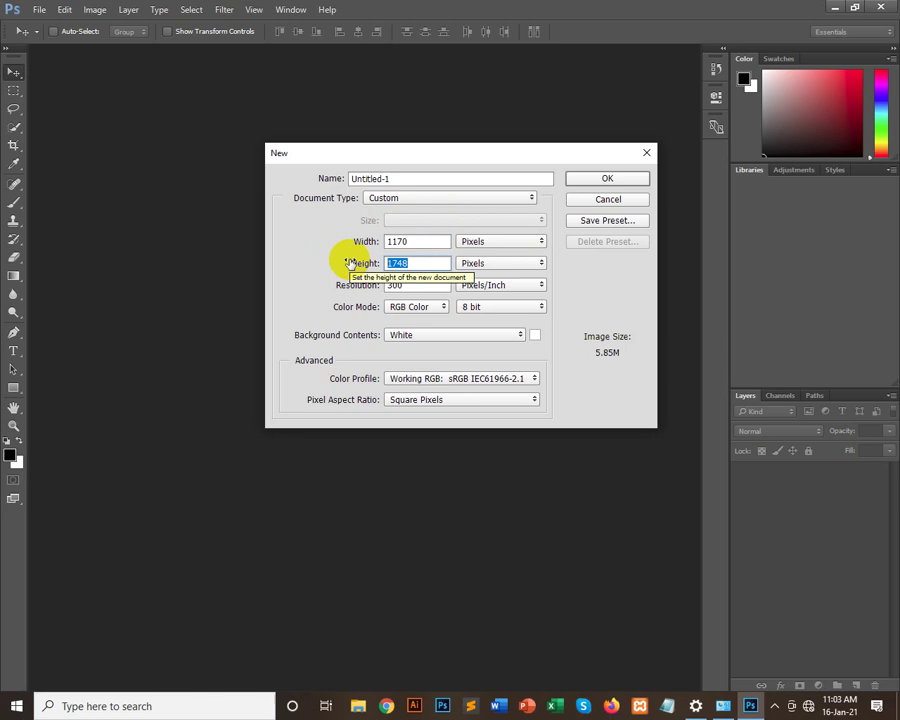
pyautogui.write('5000')
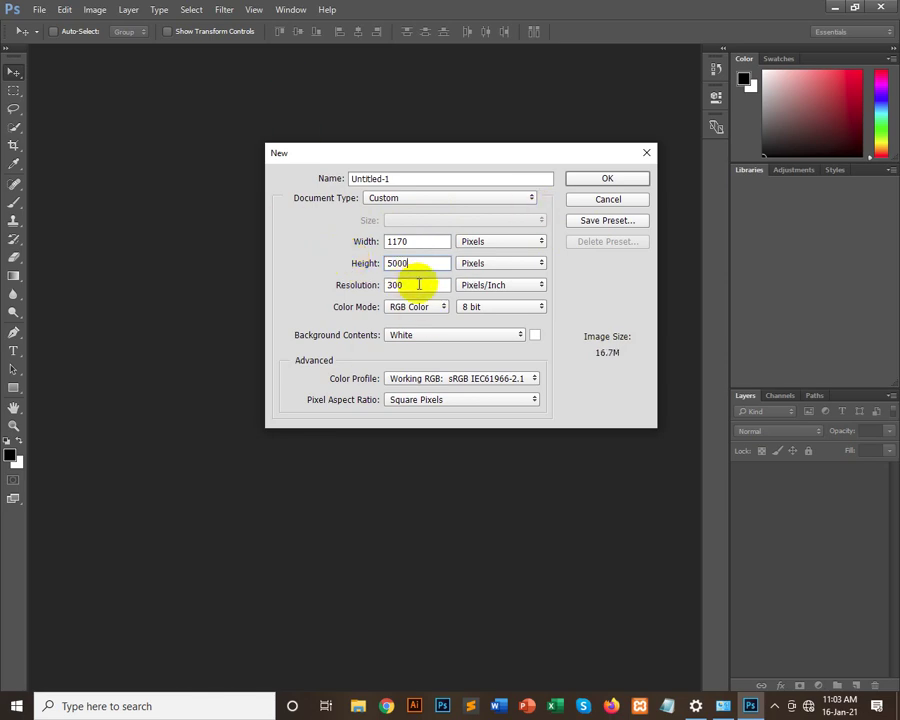
pyautogui.press('Tab')
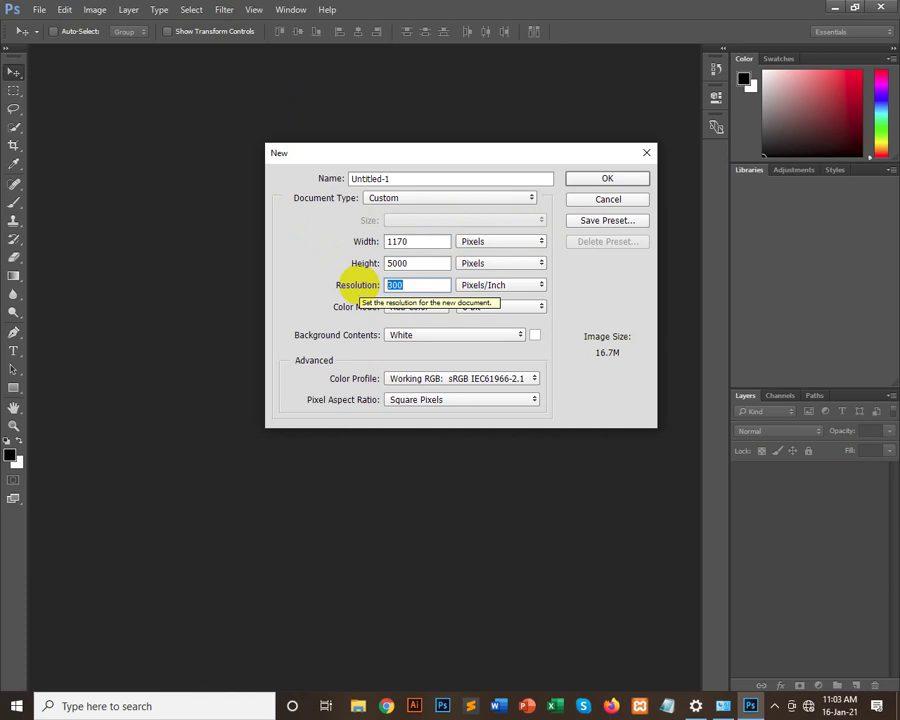
pyautogui.write('72')
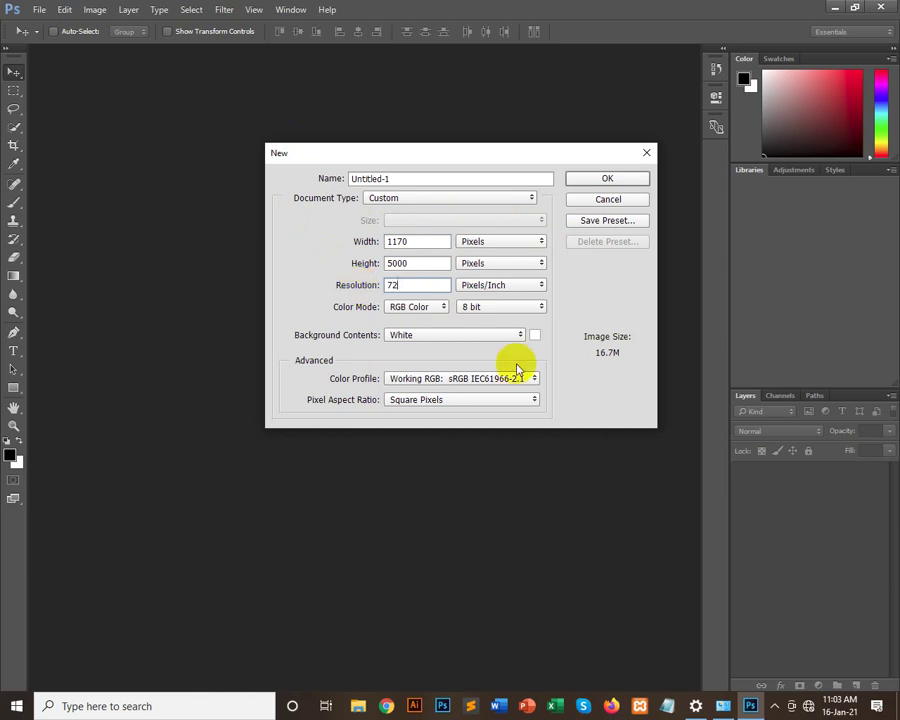
pyautogui.click(619, 182)
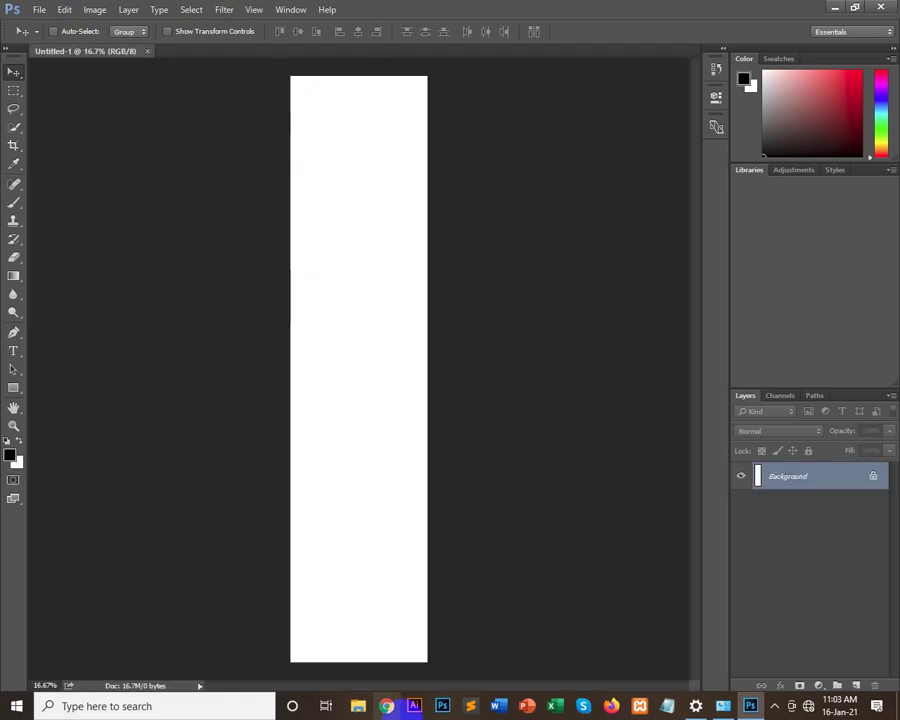
# Step: Close Untitled-1 and size a new document at 3.5 × 2 inches, 300 ppi
pyautogui.click(147, 51)
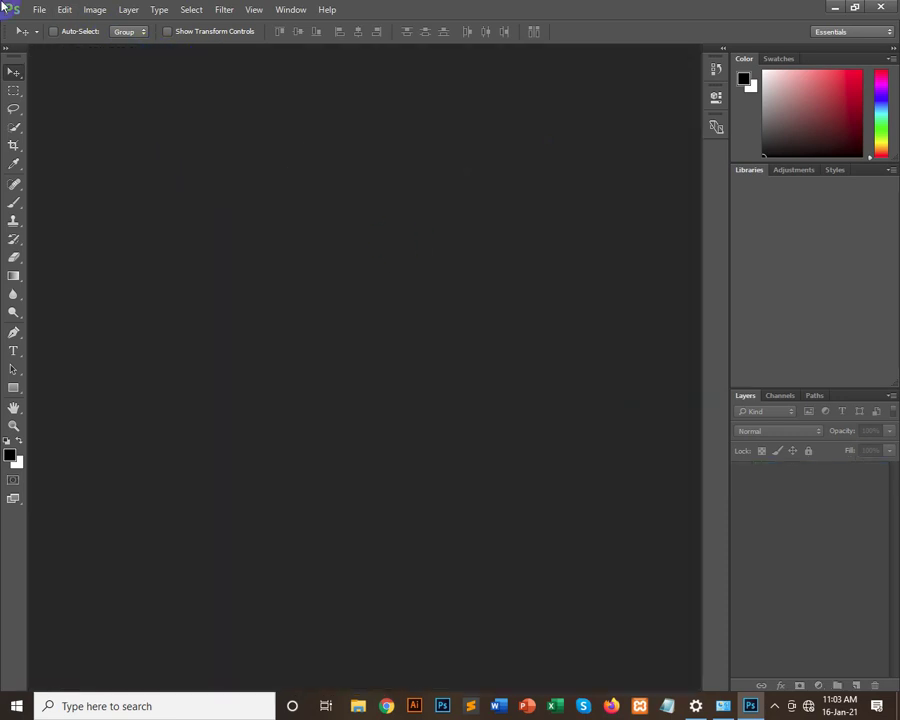
pyautogui.click(35, 12)
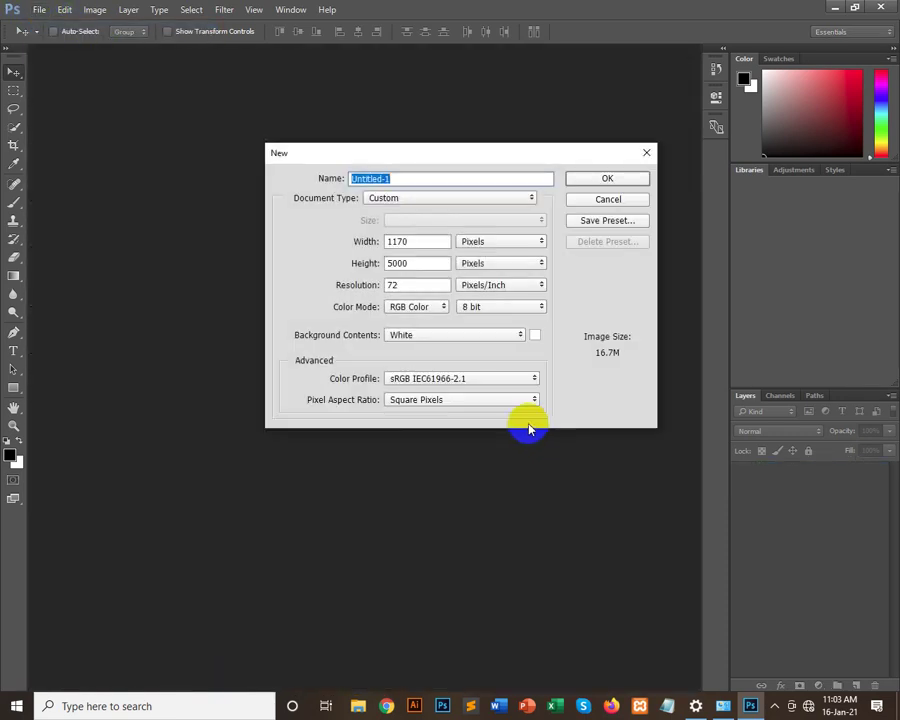
pyautogui.click(480, 244)
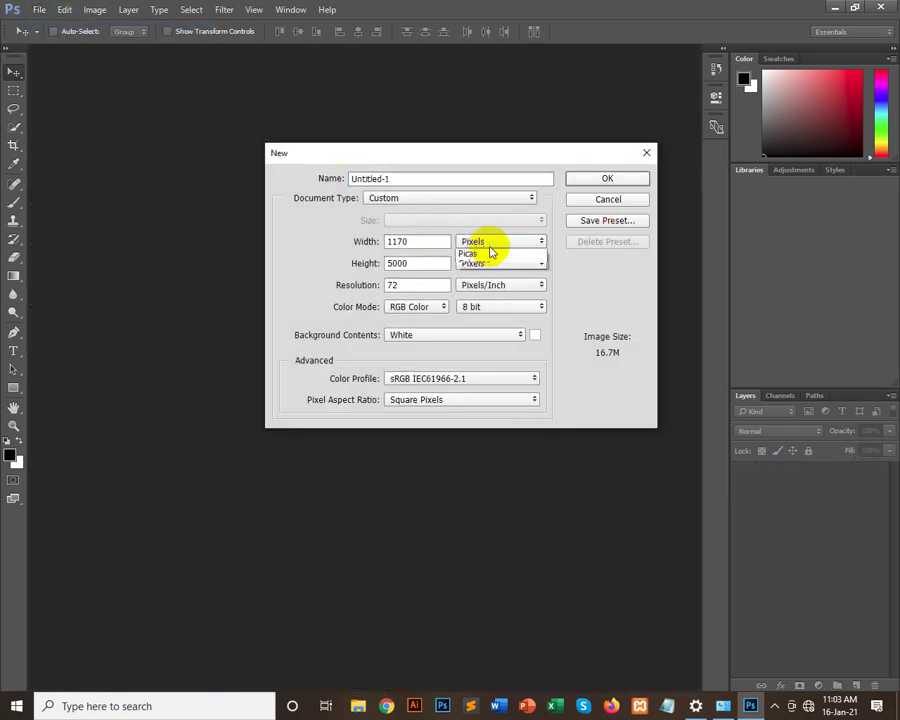
pyautogui.click(478, 266)
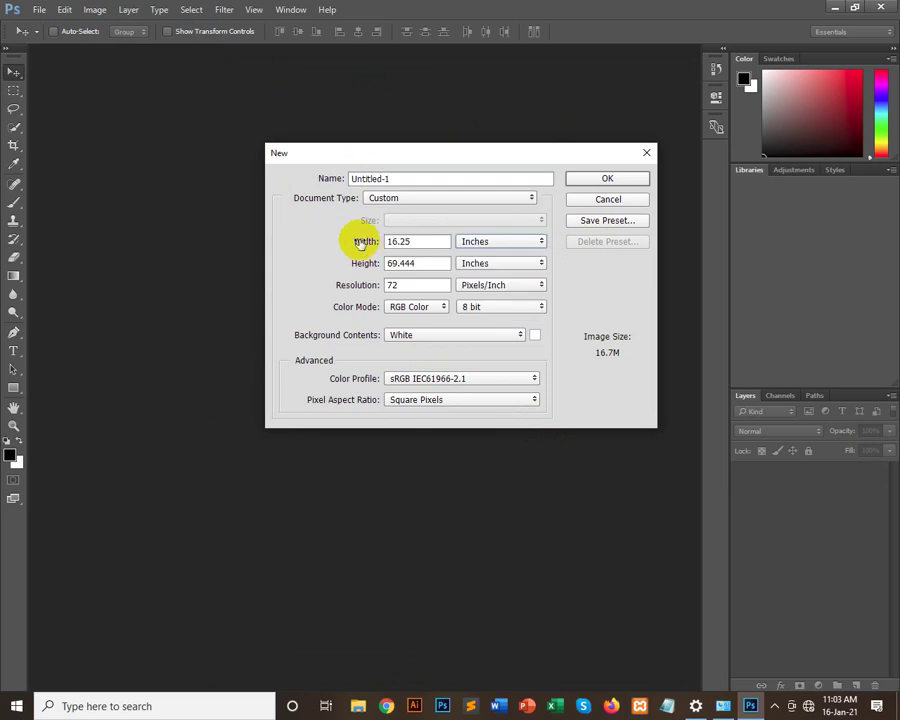
pyautogui.moveTo(432, 238); pyautogui.dragTo(360, 241)
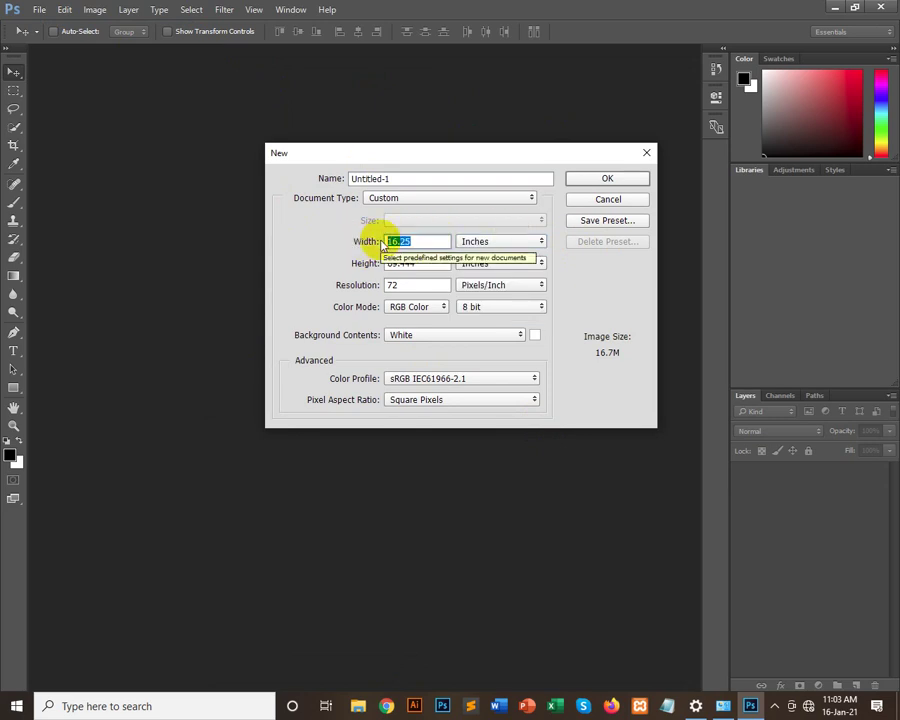
pyautogui.write('3.5')
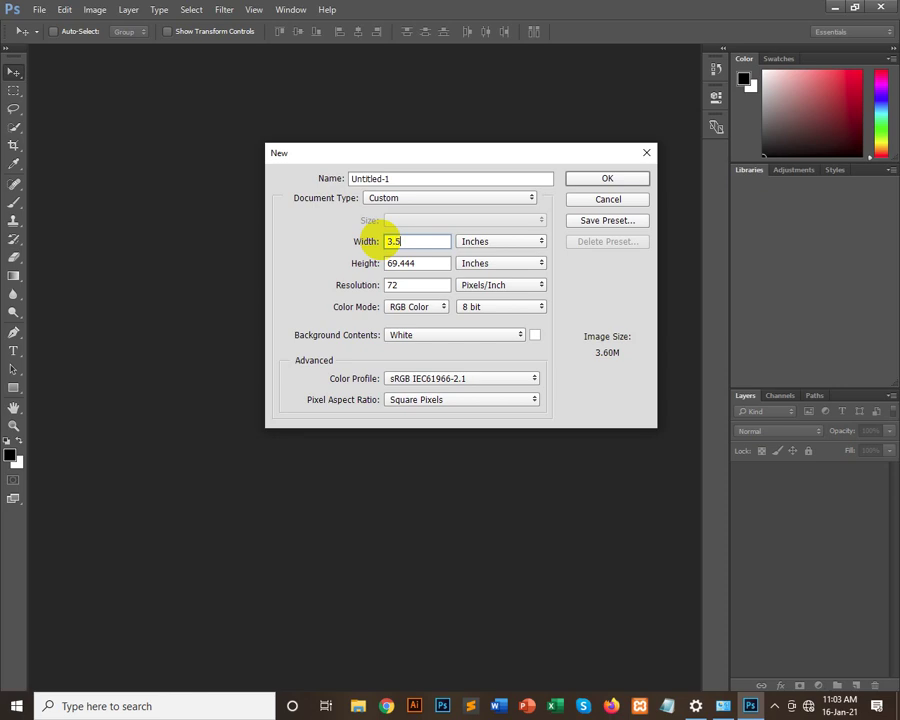
pyautogui.moveTo(442, 262); pyautogui.dragTo(381, 260)
pyautogui.write('2')
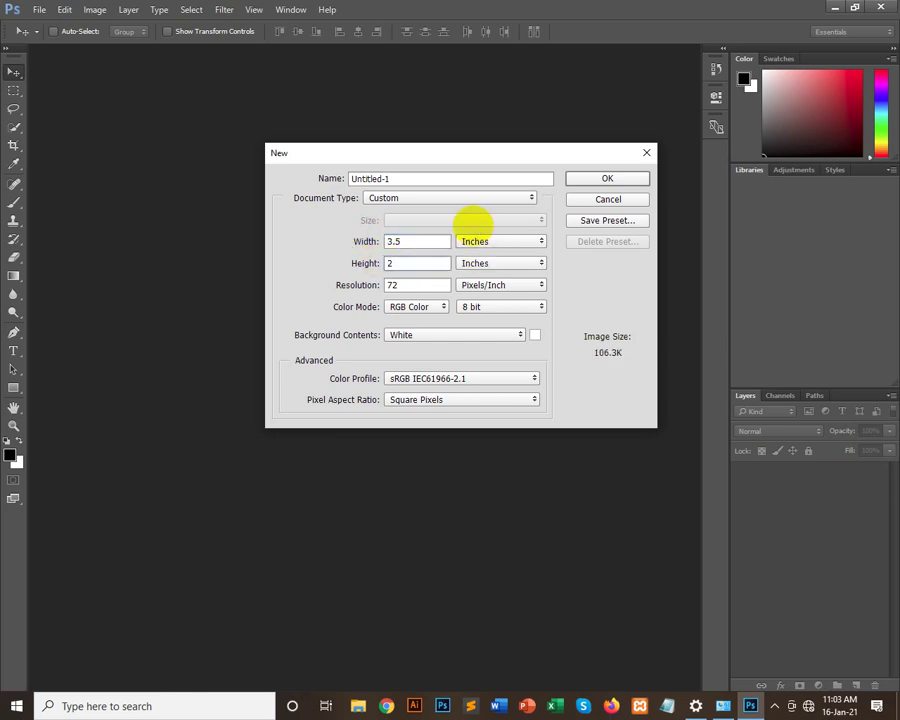
pyautogui.moveTo(412, 284); pyautogui.dragTo(354, 283)
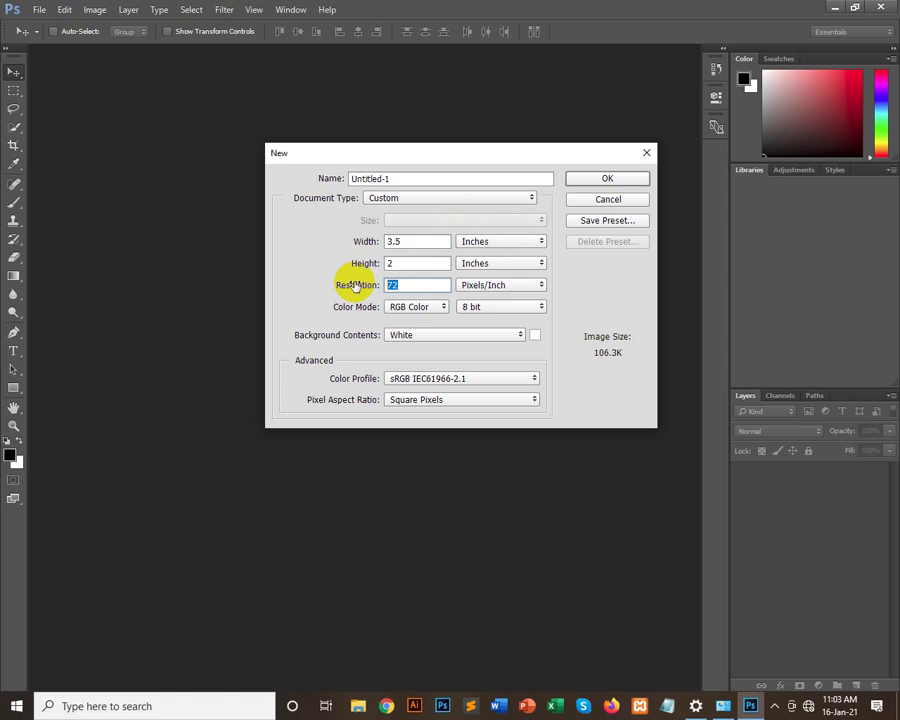
pyautogui.write('300')
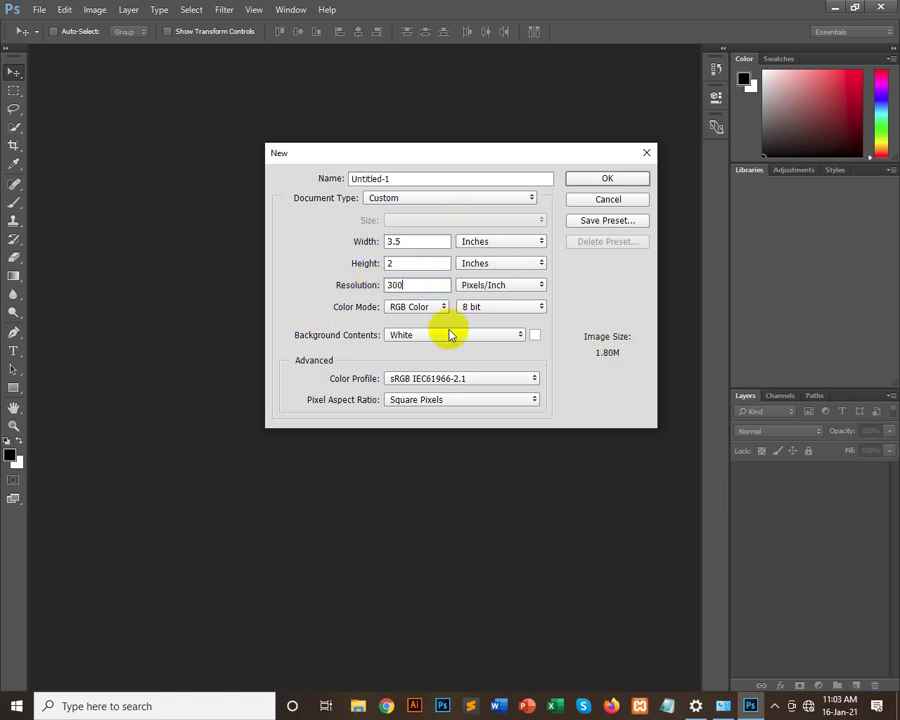
# Step: Set CMYK Color mode and a Transparent background, then create the document
pyautogui.click(418, 311)
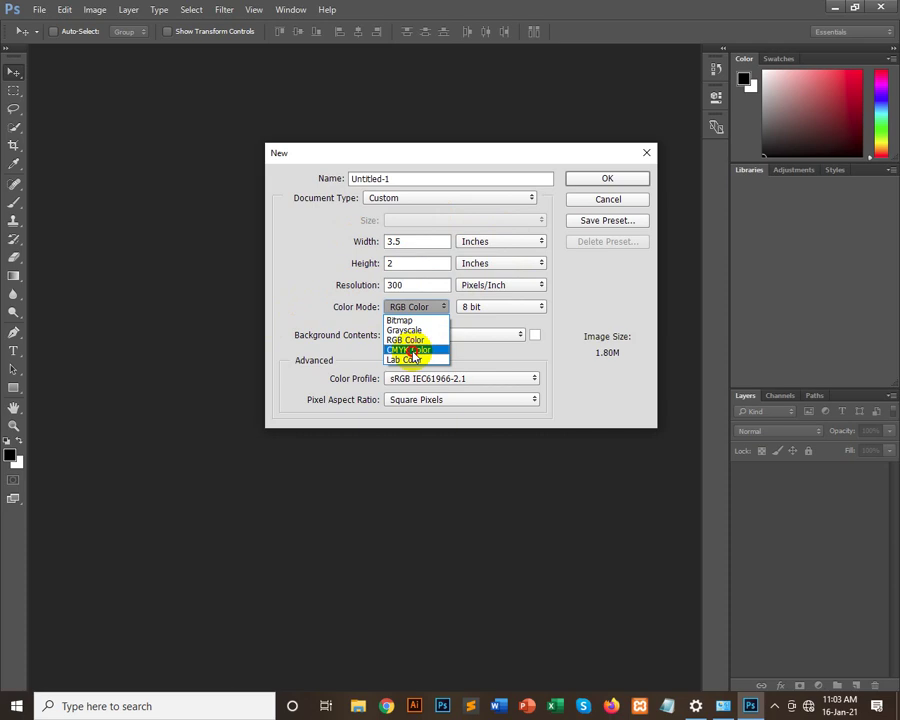
pyautogui.click(412, 347)
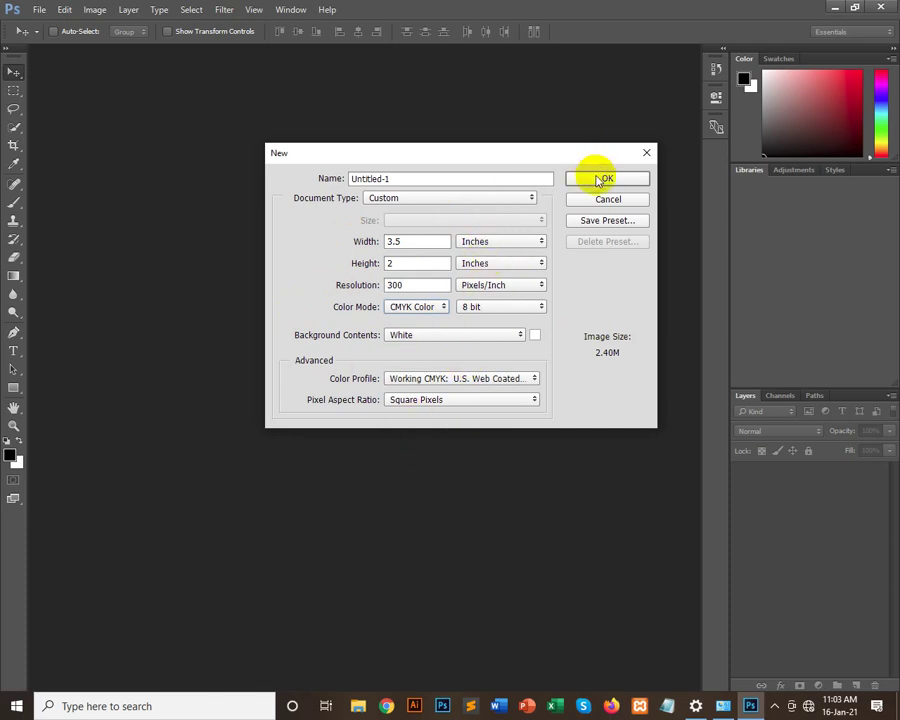
pyautogui.click(400, 335)
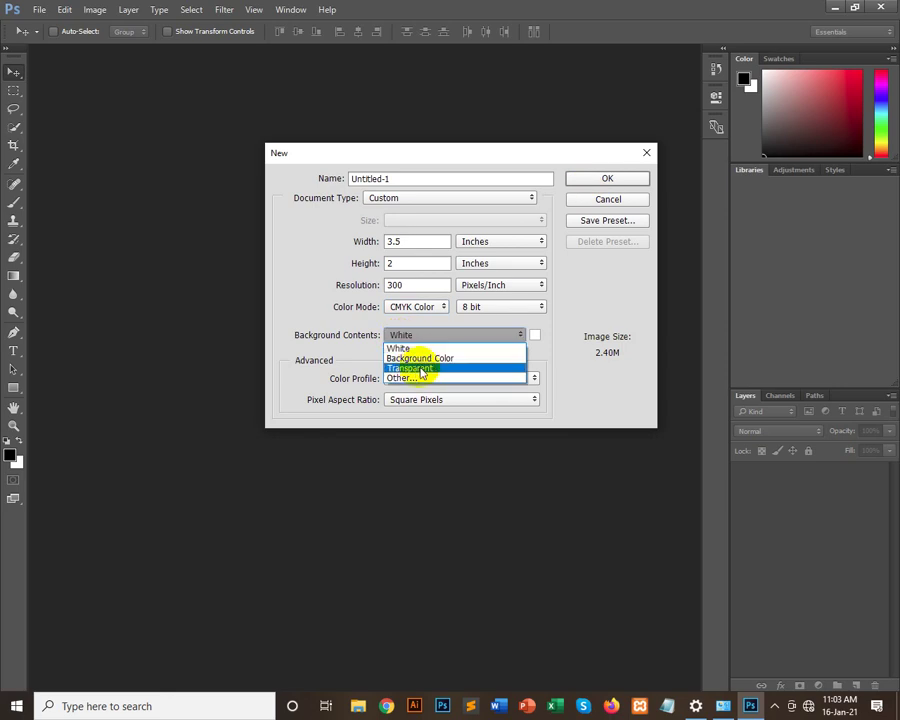
pyautogui.click(416, 368)
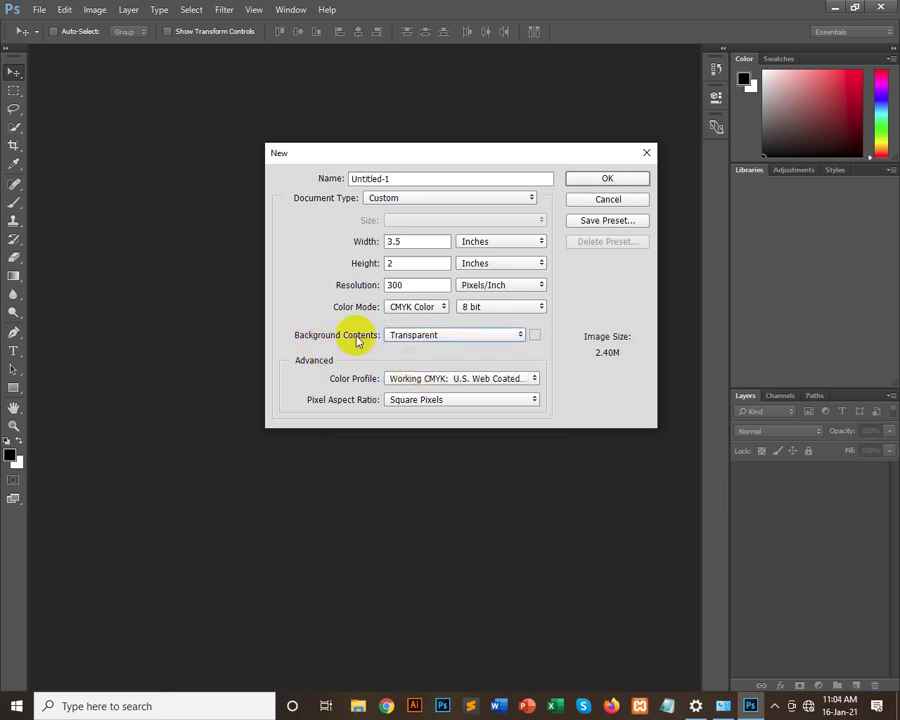
pyautogui.click(604, 176)
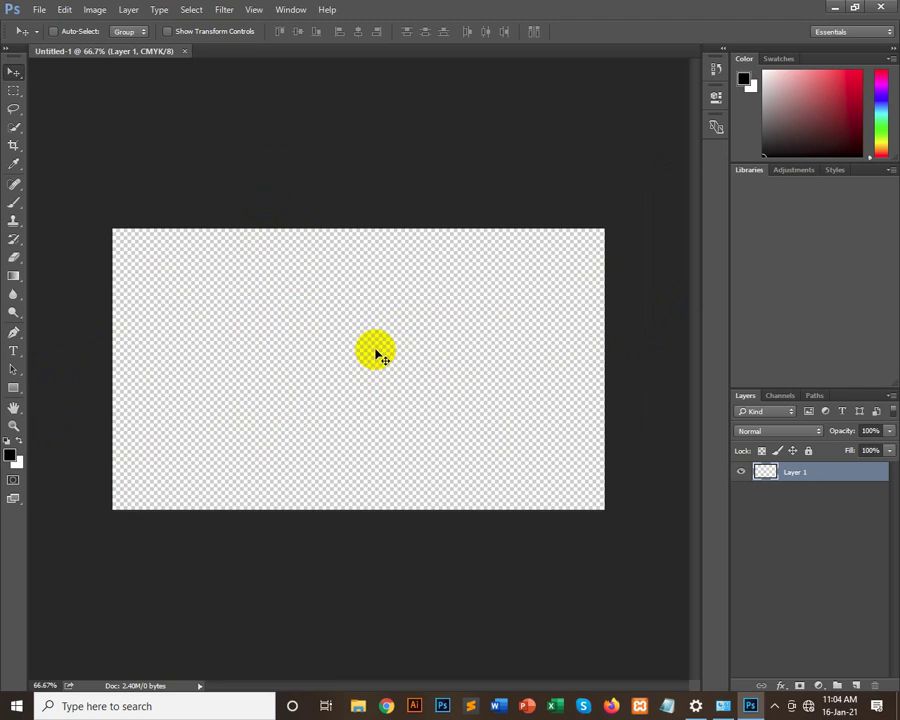
# Step: Select the Paint Bucket Tool from the Gradient tool's flyout group
pyautogui.moveTo(606, 360)
pyautogui.mouseDown()
pyautogui.moveTo(671, 375)
pyautogui.moveTo(512, 455)
pyautogui.mouseUp()
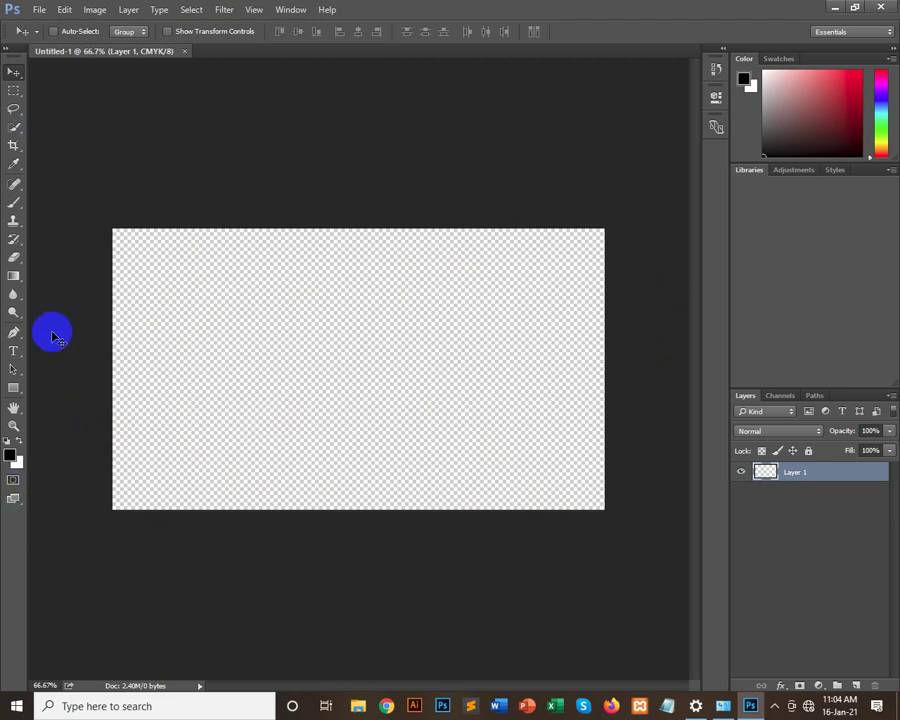
pyautogui.click(13, 278)
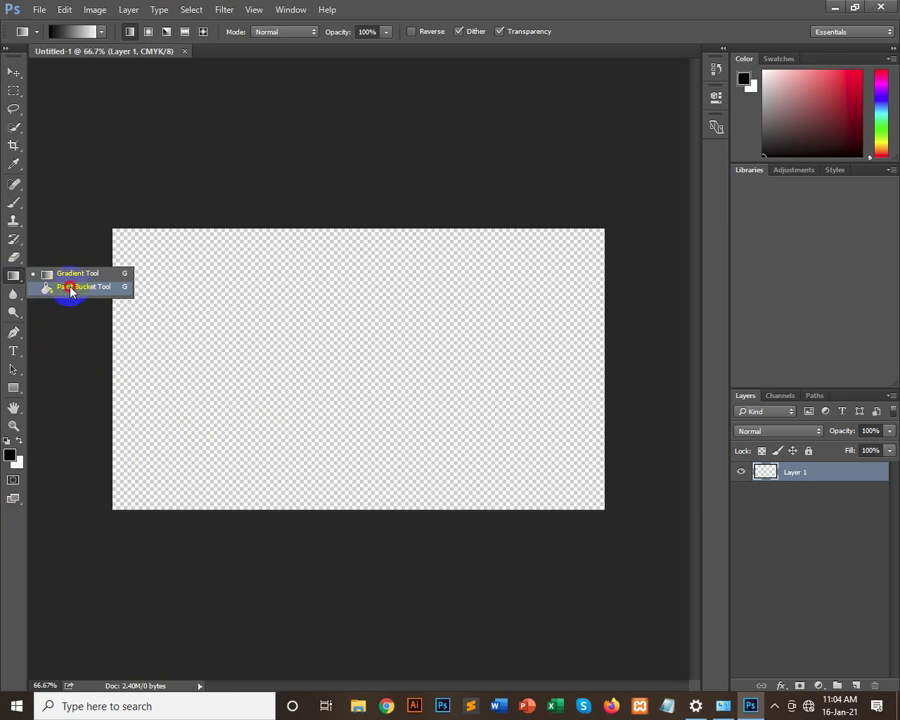
pyautogui.click(70, 291)
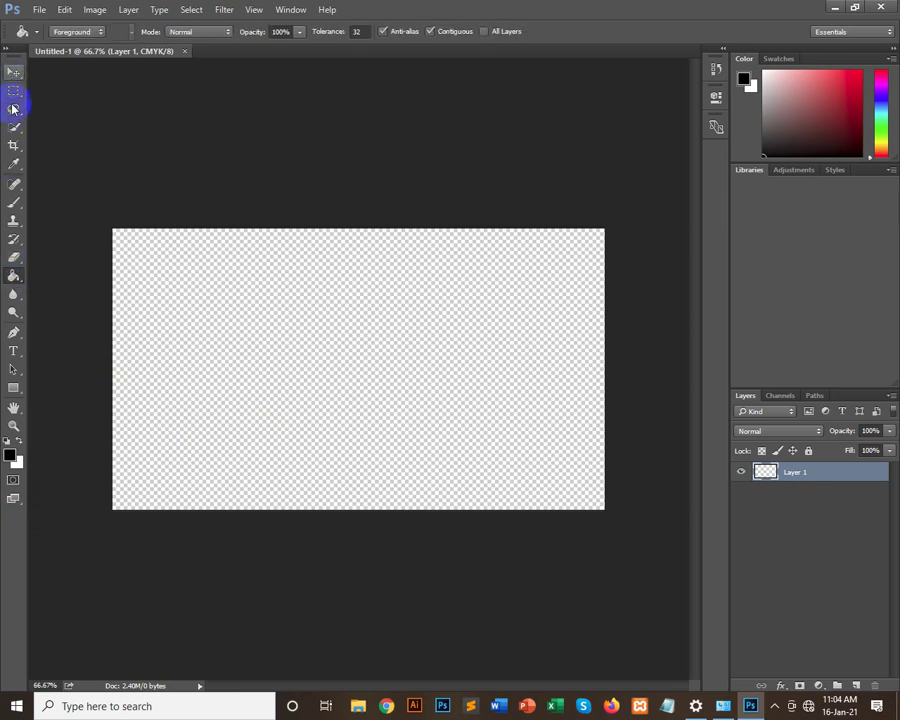
pyautogui.click(8, 482)
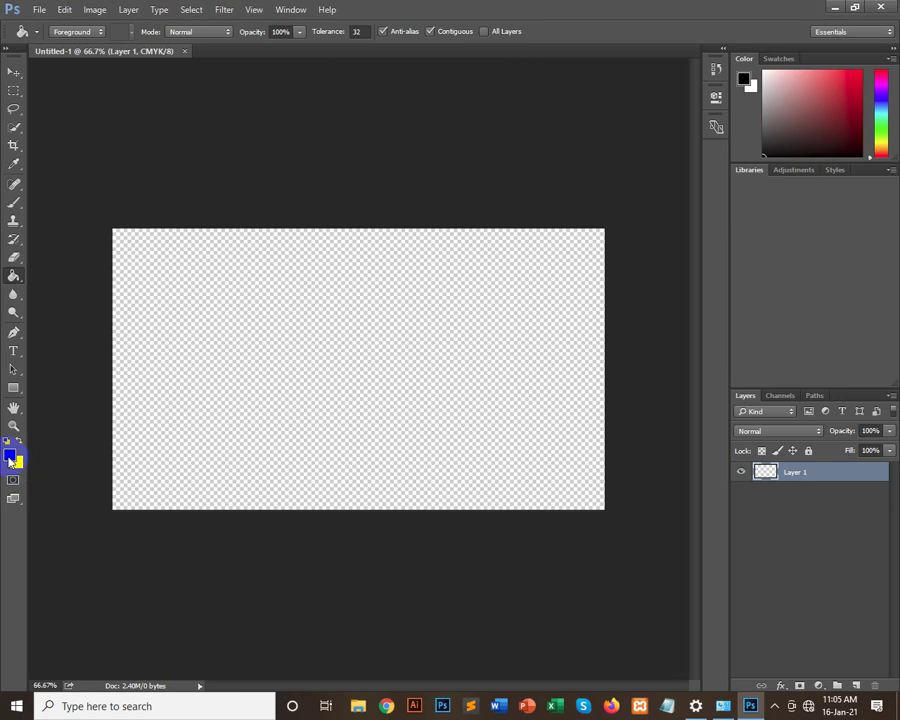
pyautogui.click(10, 458)
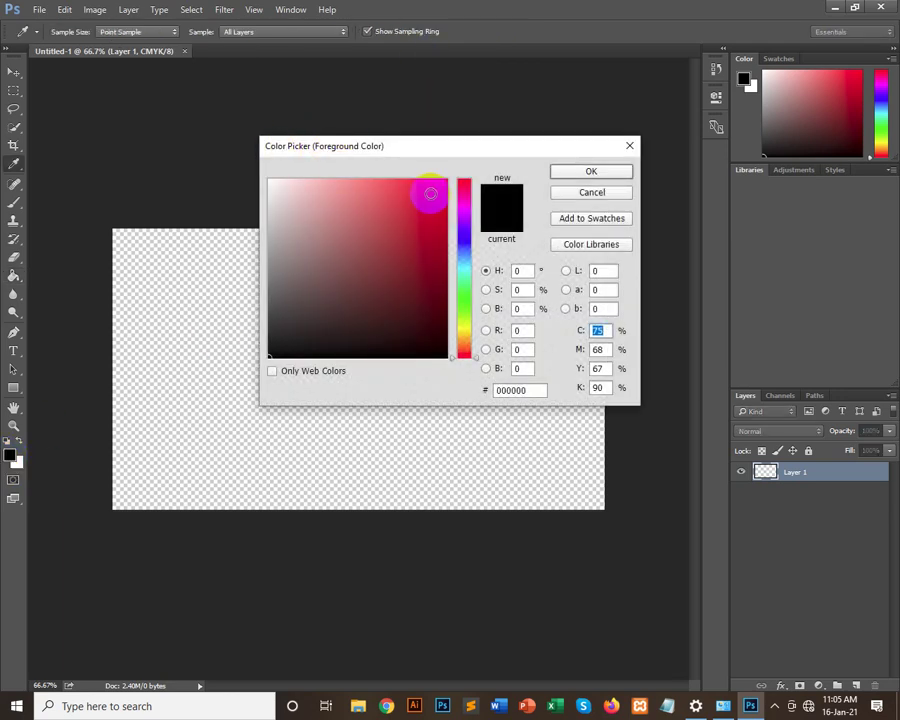
pyautogui.moveTo(430, 193)
pyautogui.mouseDown()
pyautogui.moveTo(364, 176)
pyautogui.moveTo(320, 226)
pyautogui.moveTo(336, 326)
pyautogui.moveTo(416, 333)
pyautogui.mouseUp()
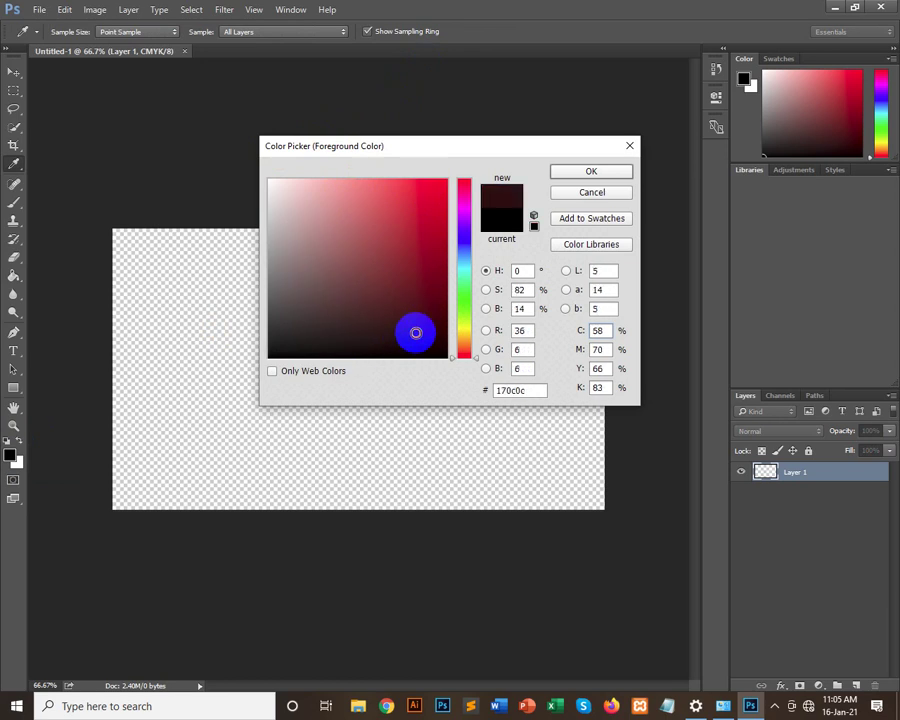
pyautogui.click(269, 181)
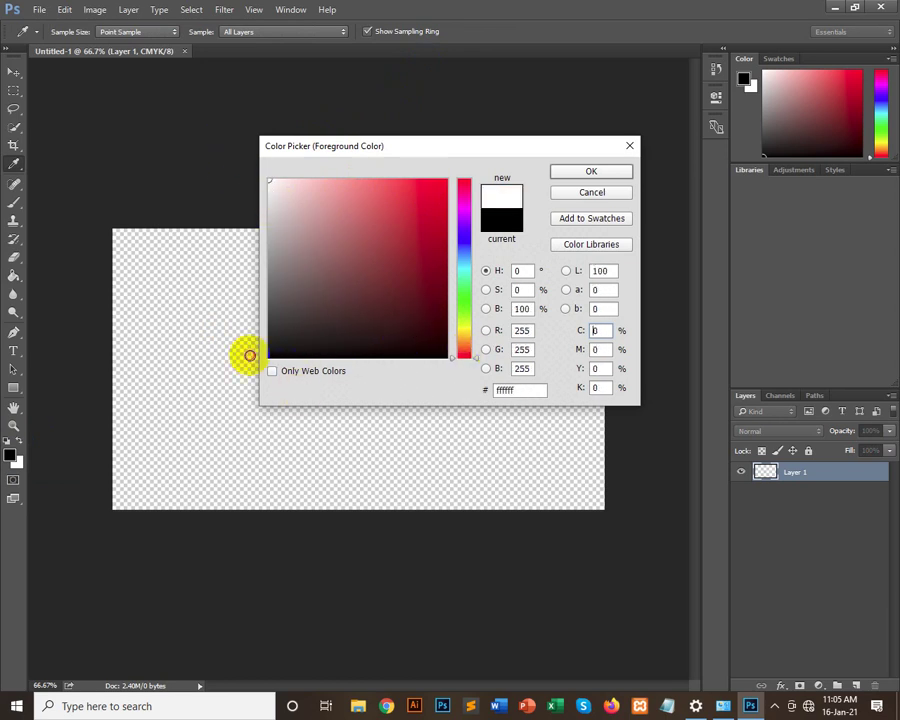
pyautogui.click(270, 356)
pyautogui.click(447, 357)
pyautogui.click(447, 181)
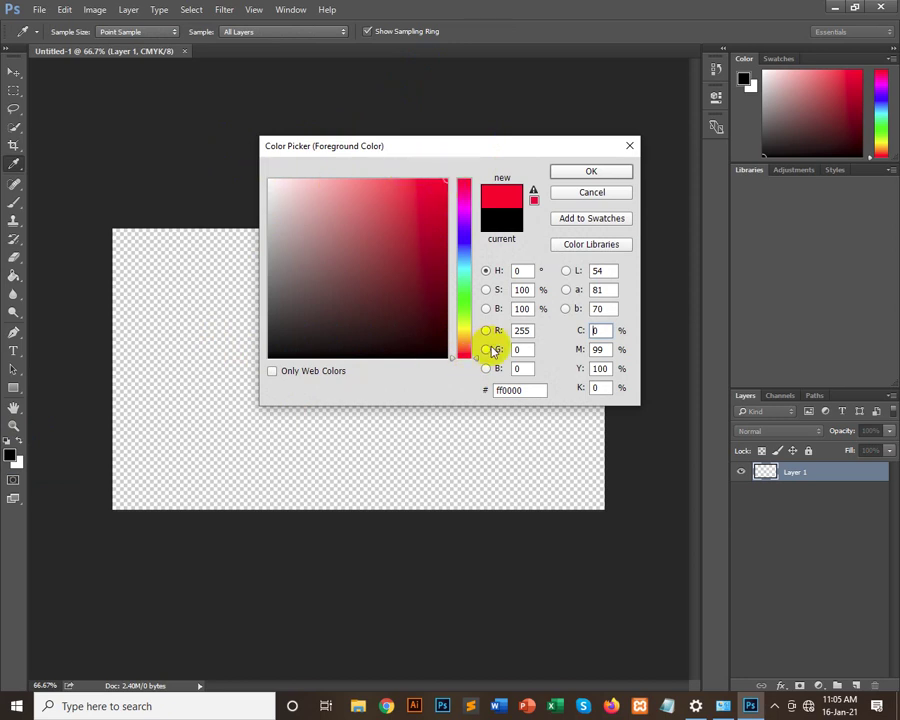
pyautogui.moveTo(478, 354)
pyautogui.mouseDown()
pyautogui.moveTo(480, 222)
pyautogui.moveTo(494, 184)
pyautogui.moveTo(474, 208)
pyautogui.moveTo(472, 232)
pyautogui.moveTo(456, 240)
pyautogui.mouseUp()
pyautogui.moveTo(443, 192); pyautogui.dragTo(443, 181)
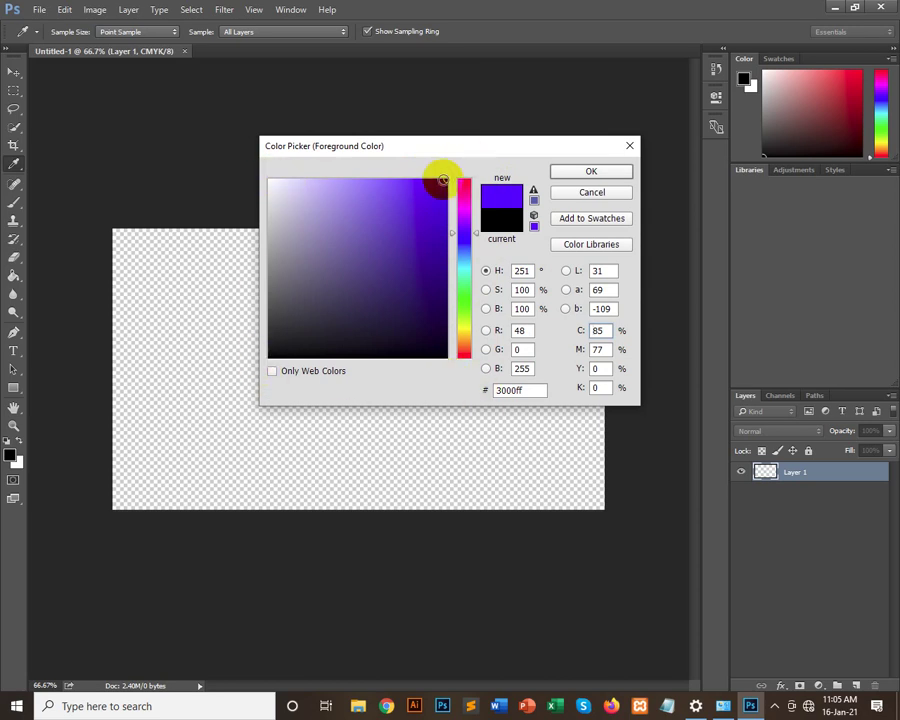
pyautogui.moveTo(430, 179); pyautogui.dragTo(262, 193)
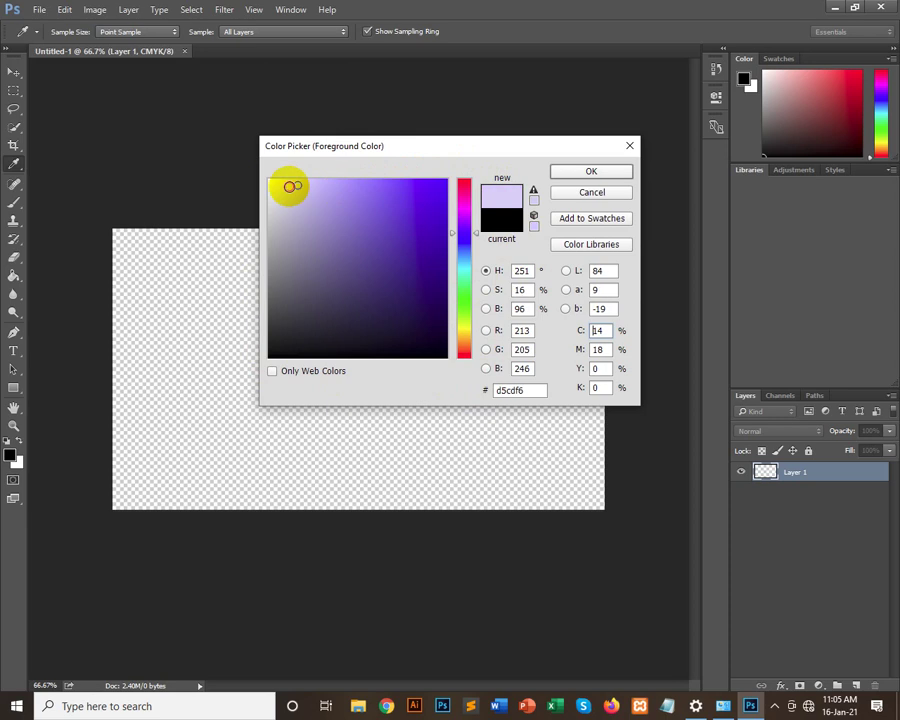
pyautogui.click(242, 178)
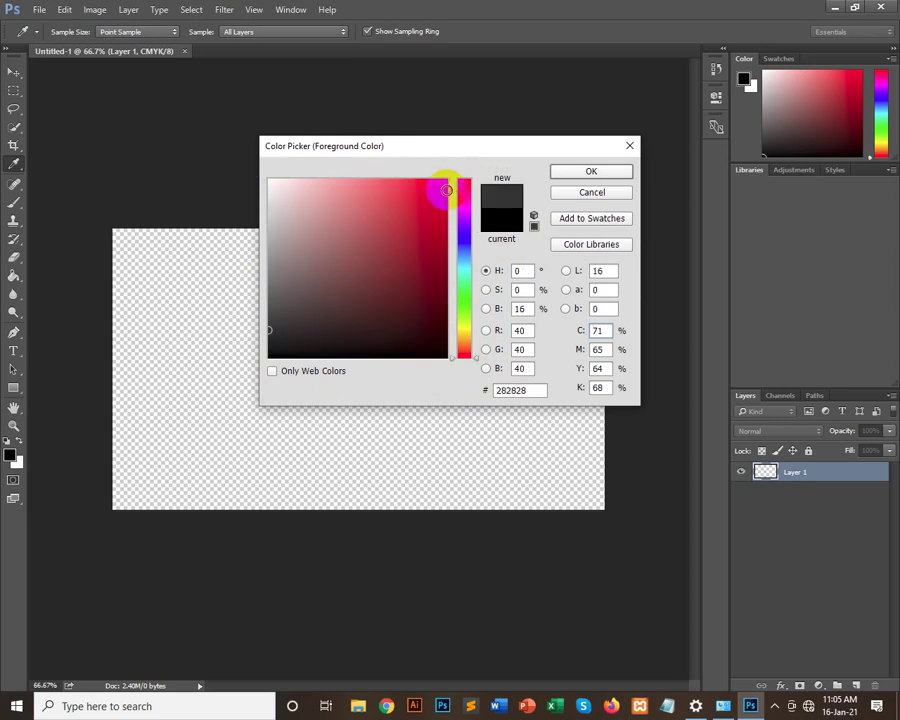
pyautogui.click(445, 199)
pyautogui.moveTo(445, 199); pyautogui.dragTo(444, 310)
pyautogui.click(464, 248)
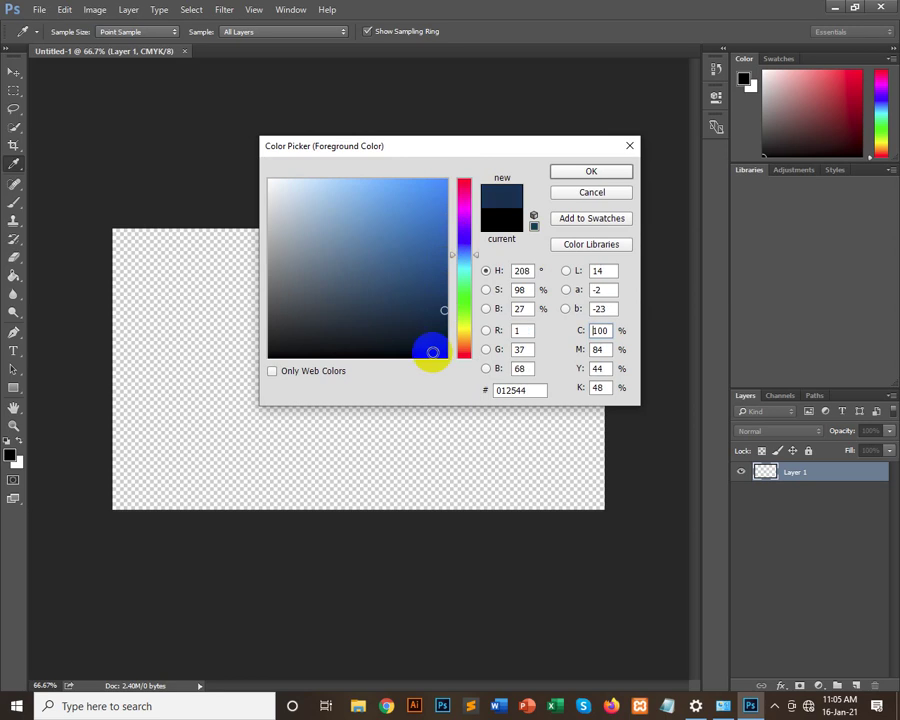
pyautogui.click(426, 182)
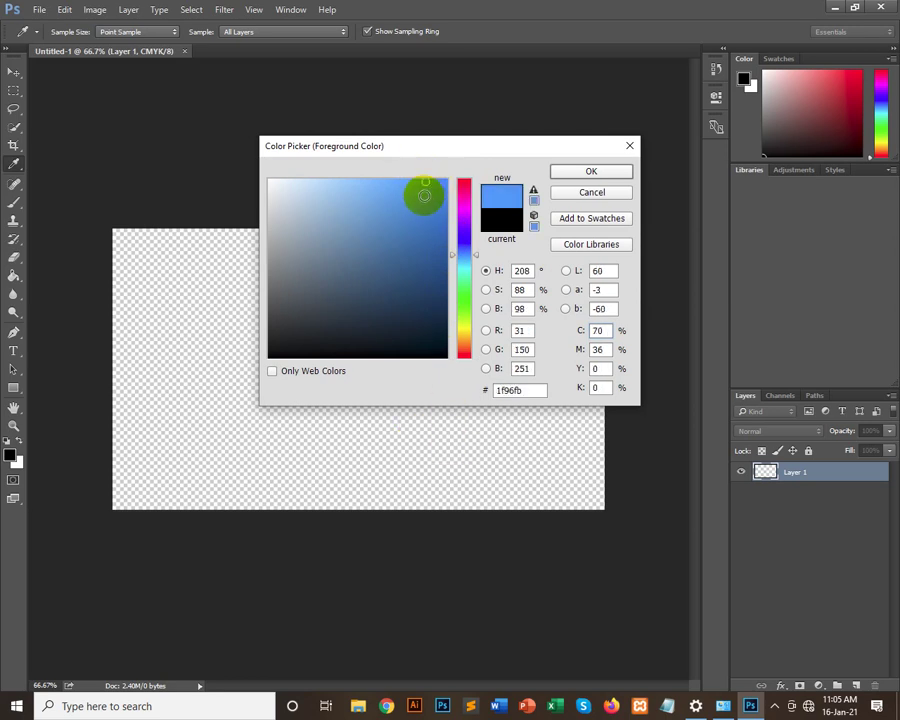
pyautogui.click(388, 182)
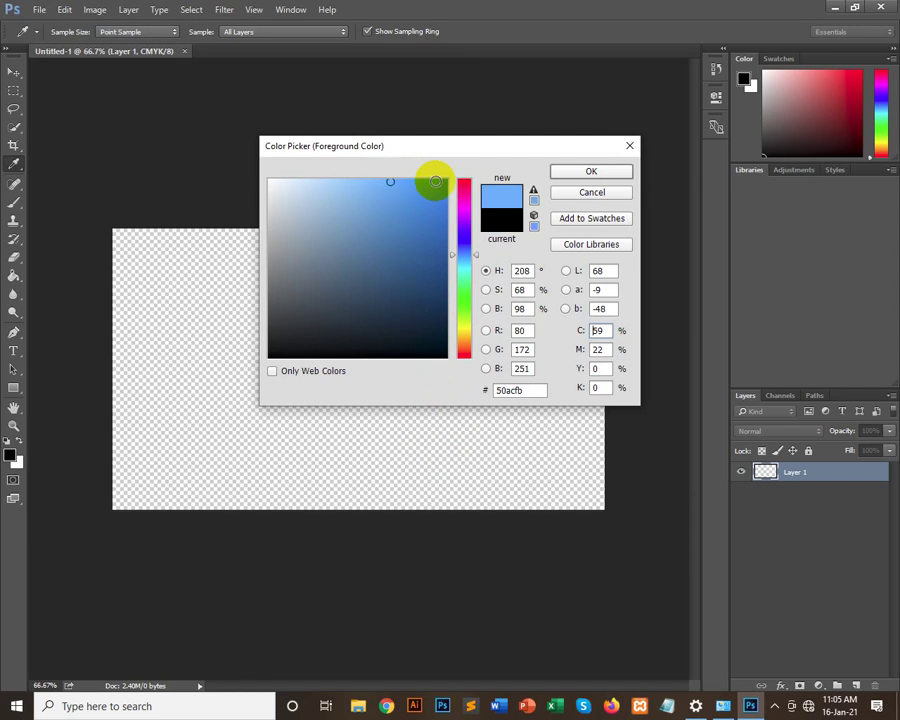
pyautogui.click(427, 183)
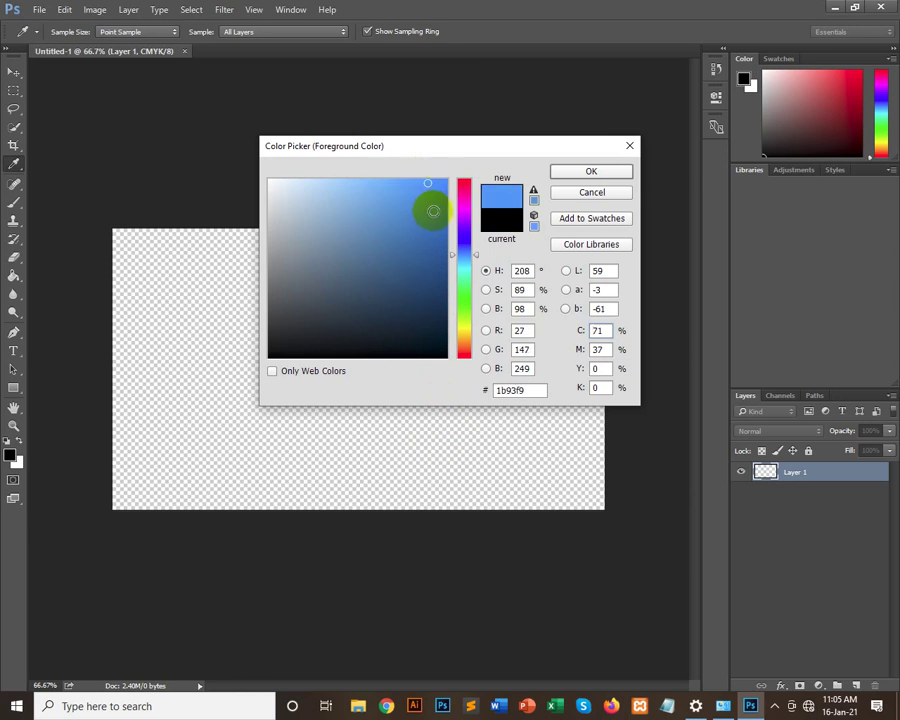
pyautogui.click(433, 211)
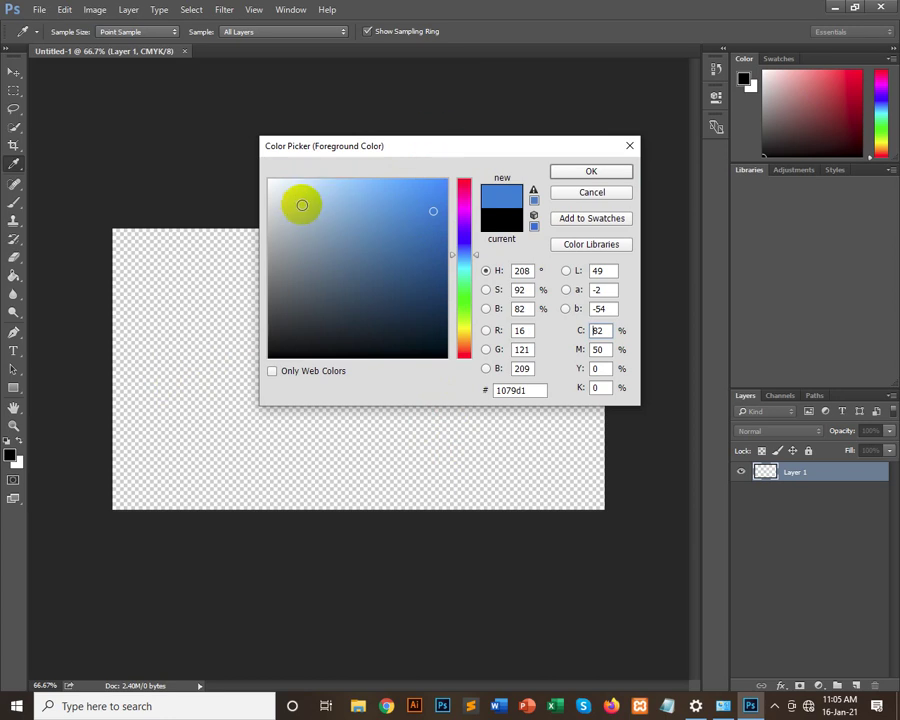
pyautogui.click(238, 197)
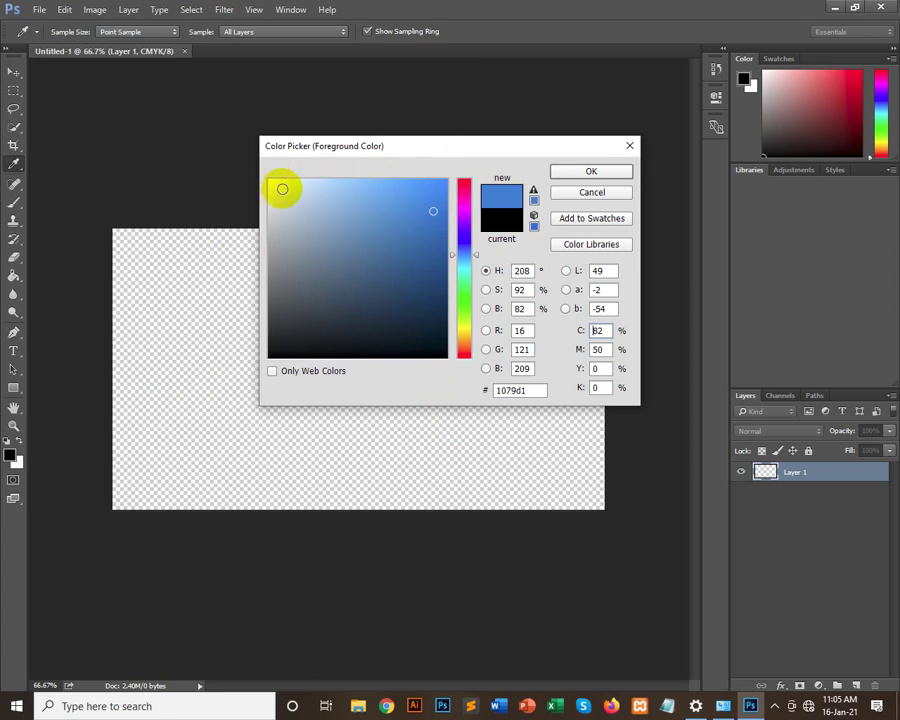
pyautogui.moveTo(282, 188); pyautogui.dragTo(248, 166)
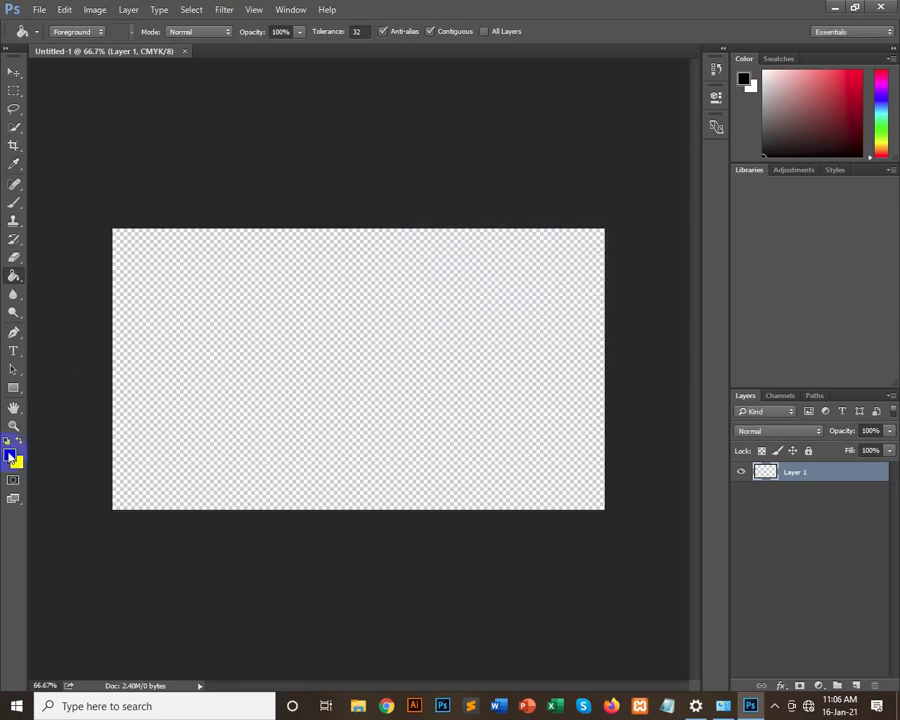
# Step: Set the foreground colour to bright red and bucket-fill the transparent canvas
pyautogui.click(11, 456)
pyautogui.click(404, 180)
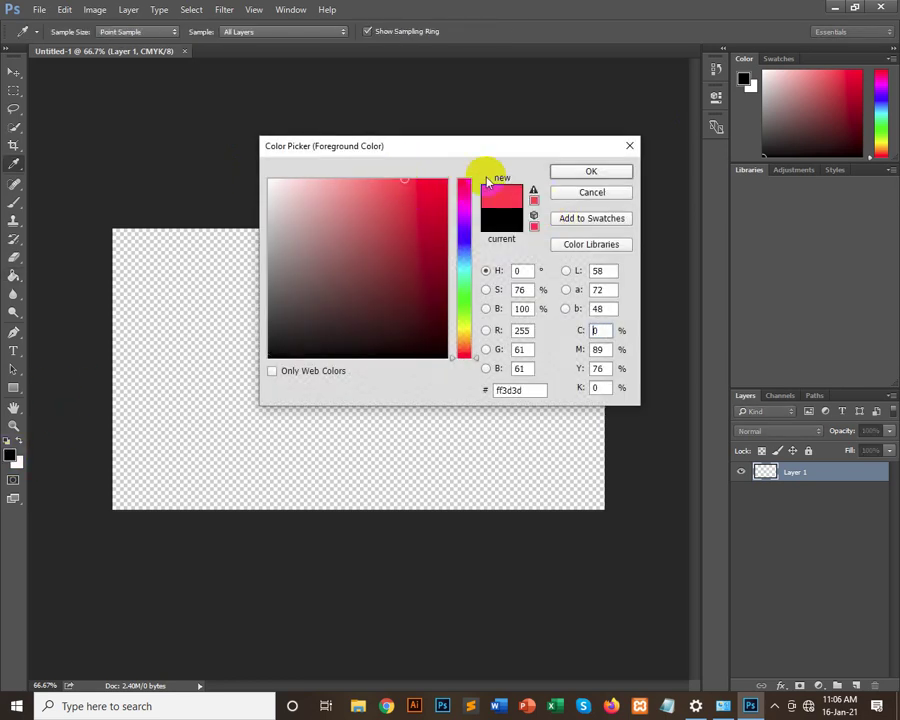
pyautogui.click(573, 176)
pyautogui.click(306, 282)
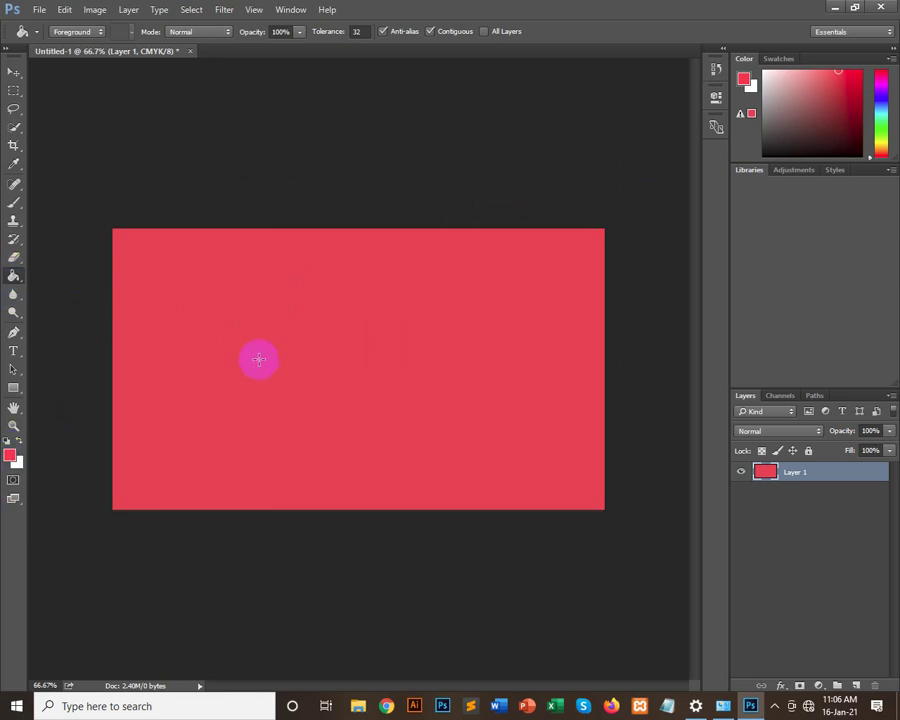
# Step: Change the foreground to light blue and bucket-fill over the red layer
pyautogui.click(10, 455)
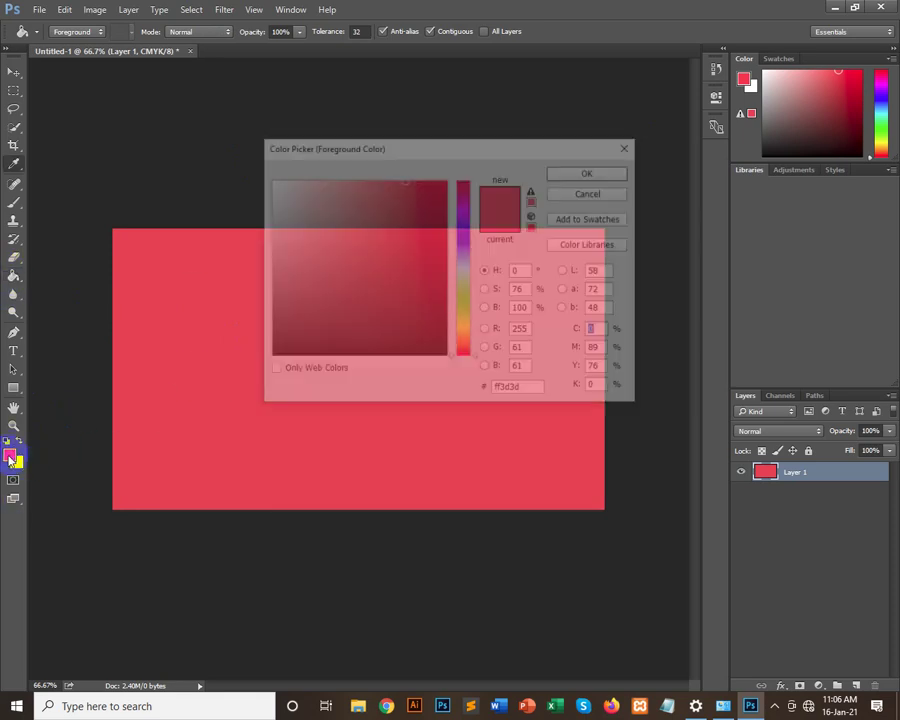
pyautogui.moveTo(462, 236); pyautogui.dragTo(470, 253)
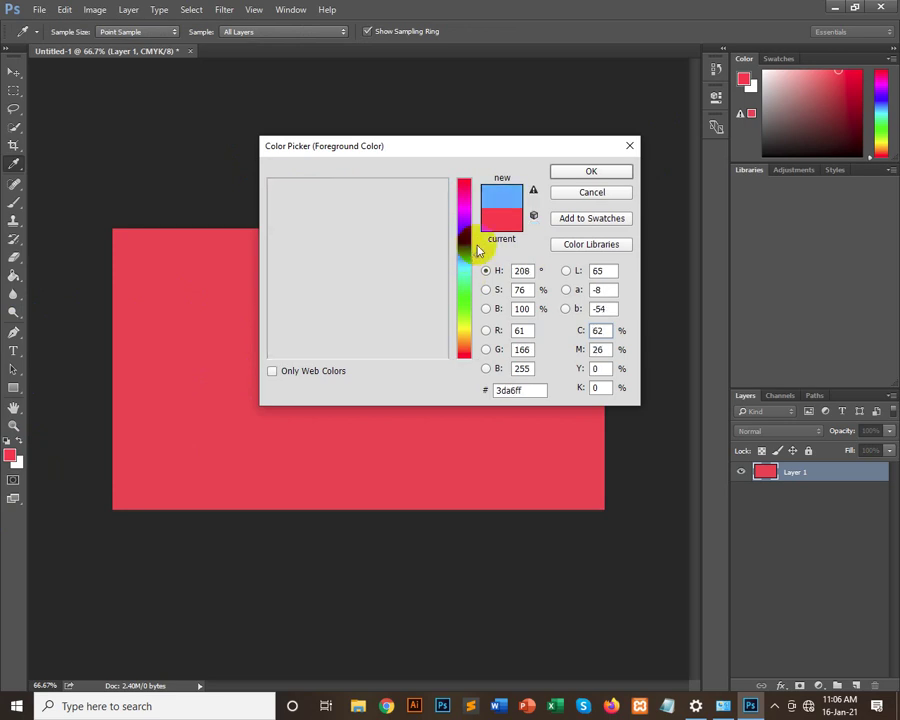
pyautogui.click(590, 170)
pyautogui.press('g')
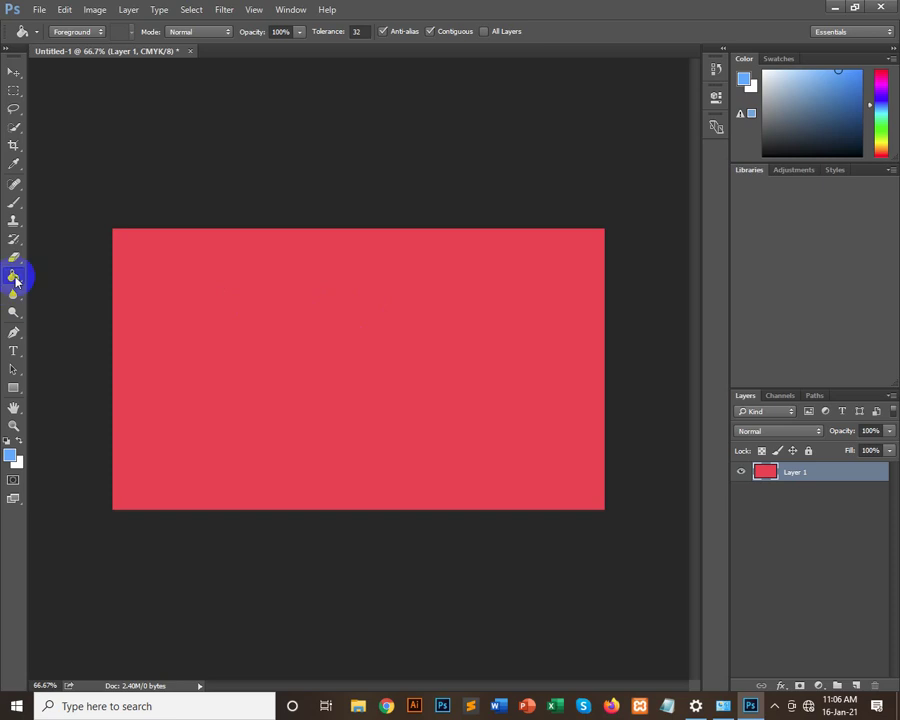
pyautogui.click(468, 432)
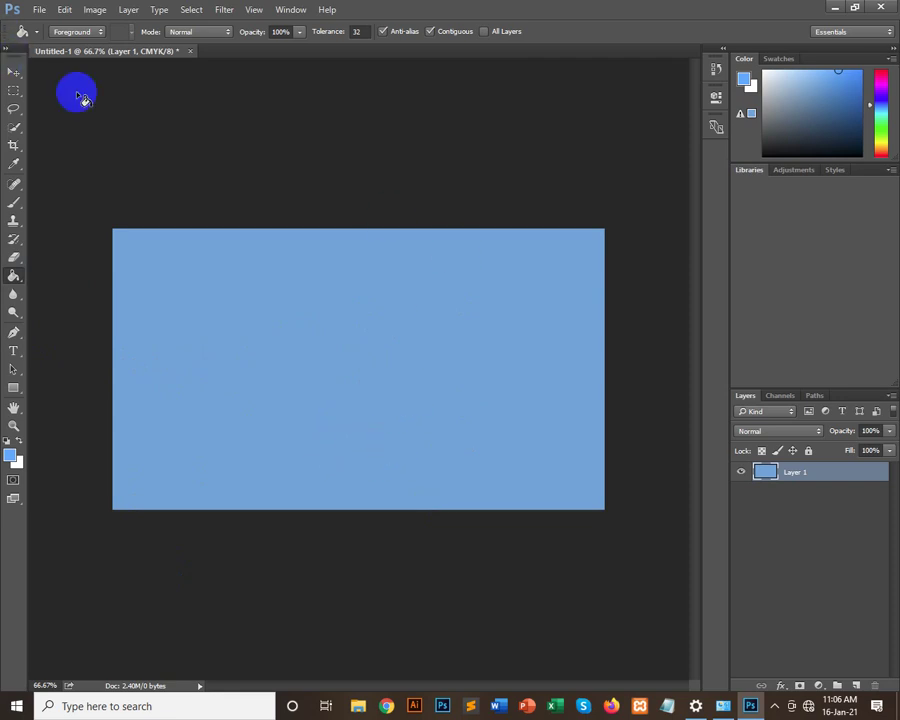
pyautogui.click(13, 72)
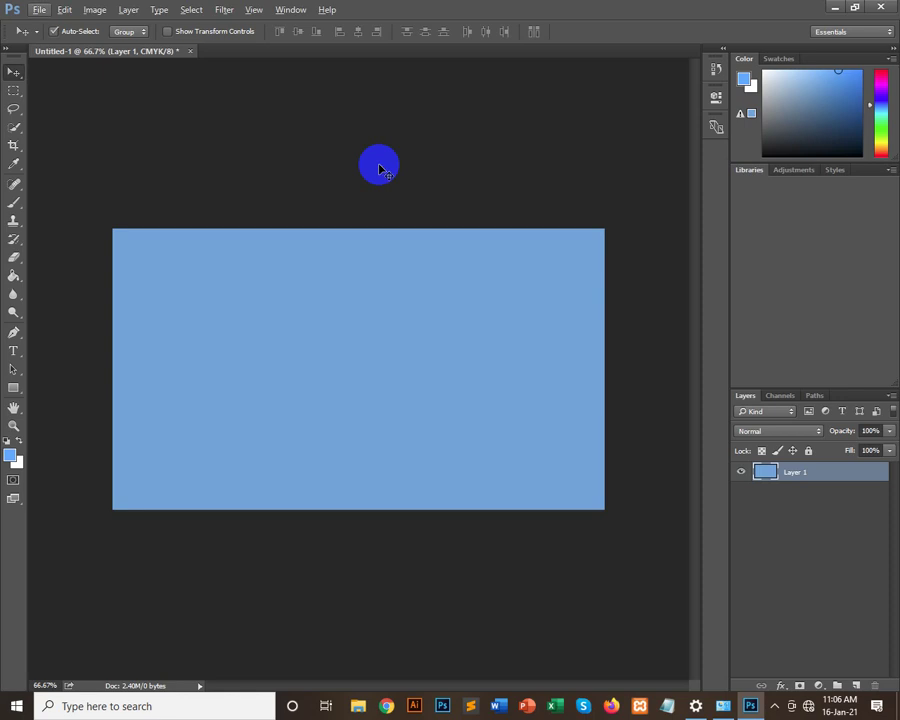
pyautogui.hotkey('ctrl', 'BackSpace')
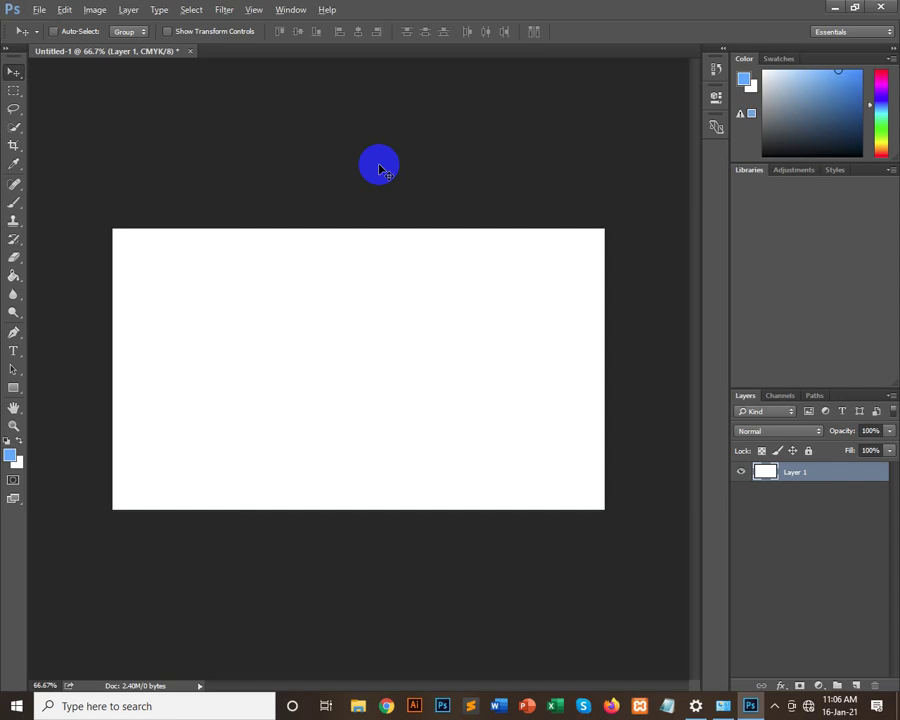
pyautogui.hotkey('alt', 'BackSpace')
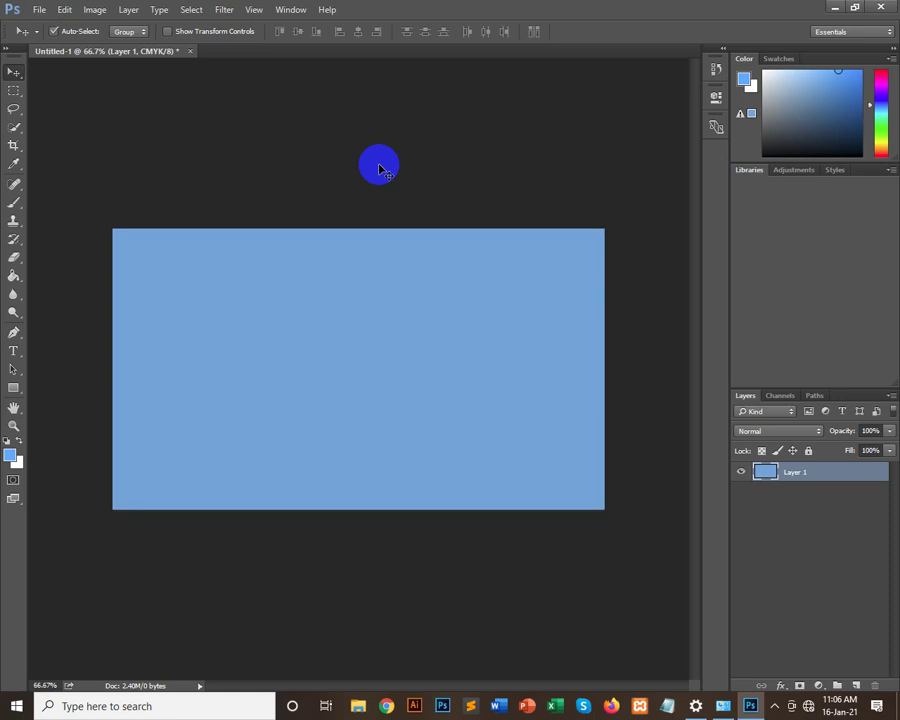
pyautogui.hotkey('ctrl', '+')
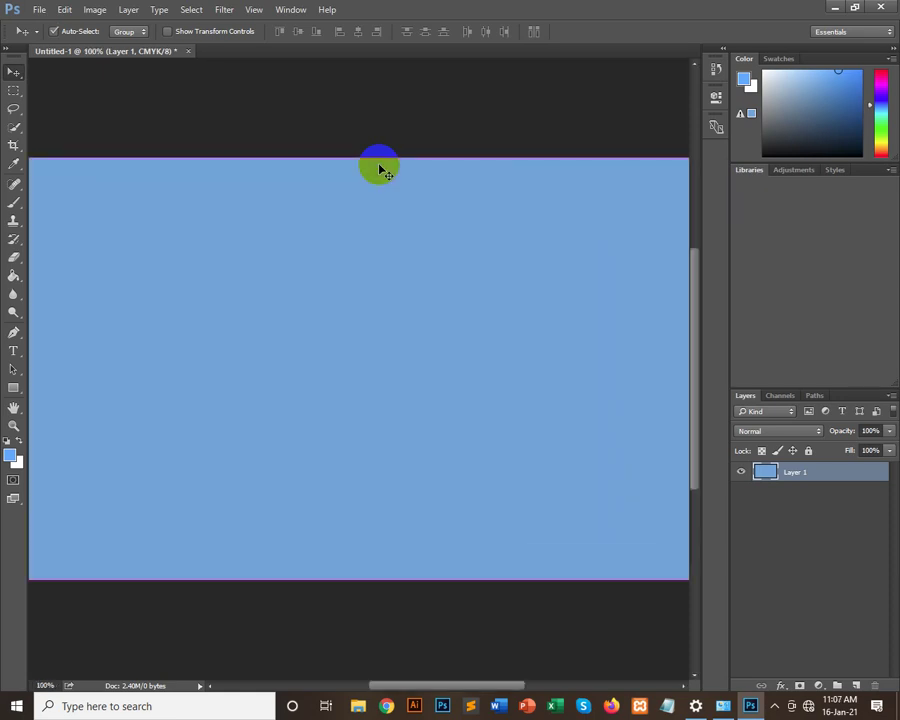
pyautogui.hotkey('ctrl', '-')
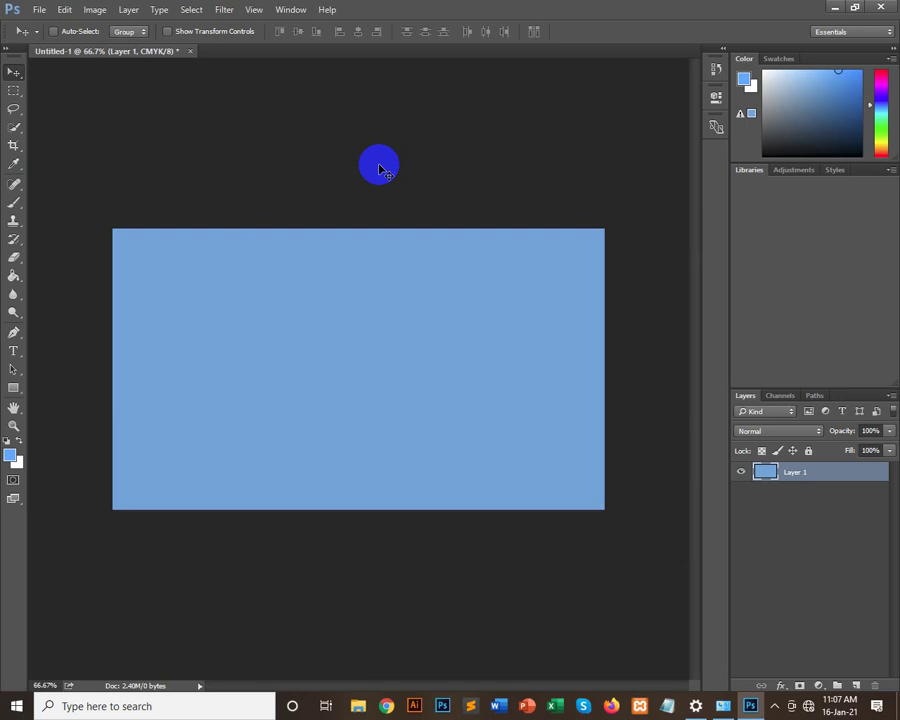
# Step: Pick a dark neutral grey (#797979) as the foreground colour
pyautogui.click(12, 455)
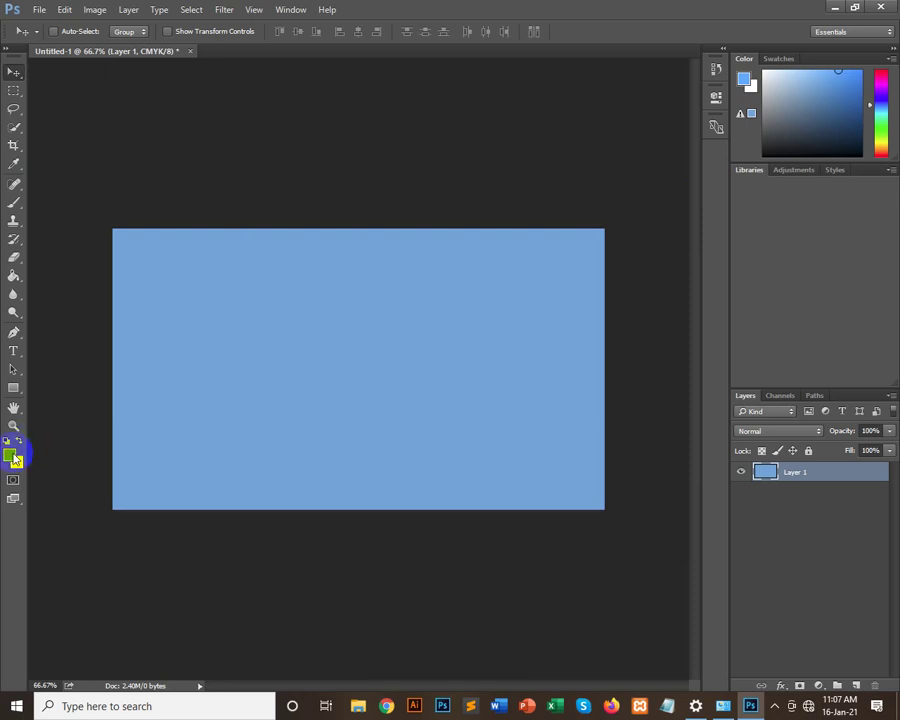
pyautogui.moveTo(460, 262); pyautogui.dragTo(461, 357)
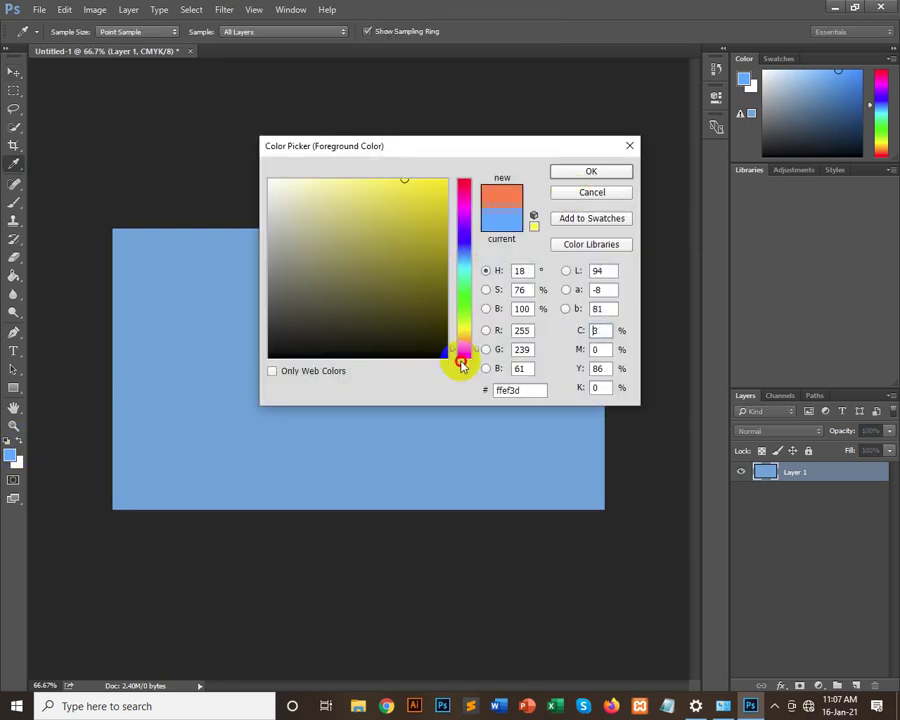
pyautogui.moveTo(312, 196)
pyautogui.mouseDown()
pyautogui.moveTo(252, 156)
pyautogui.moveTo(248, 320)
pyautogui.moveTo(238, 329)
pyautogui.mouseUp()
pyautogui.click(591, 171)
pyautogui.press('v')
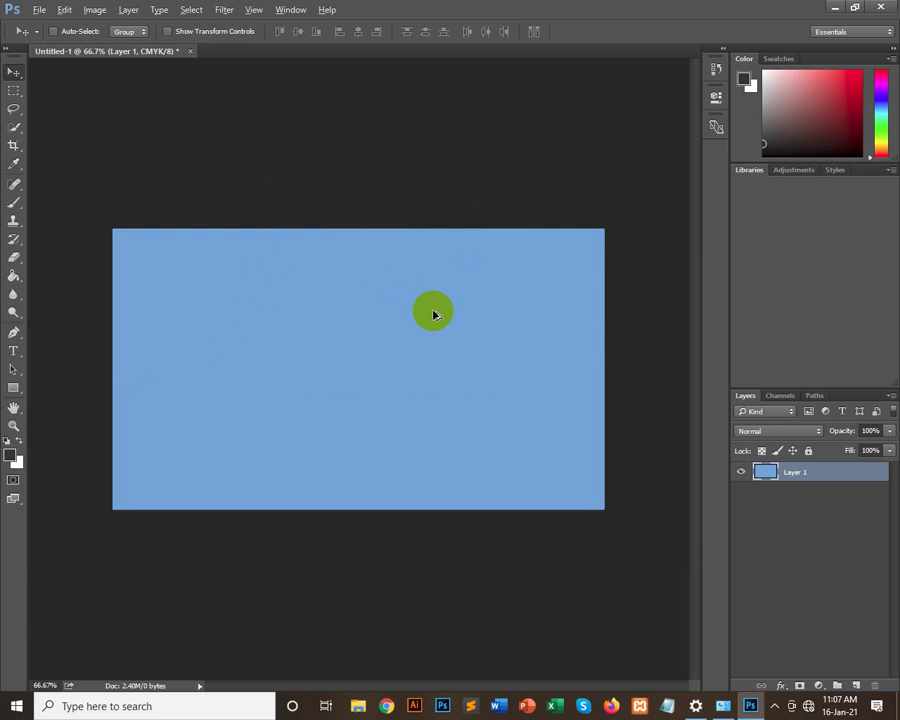
# Step: Fill Layer 1 dark grey then white with Alt+Backspace and Ctrl+Backspace, twice
pyautogui.hotkey('alt', 'BackSpace')
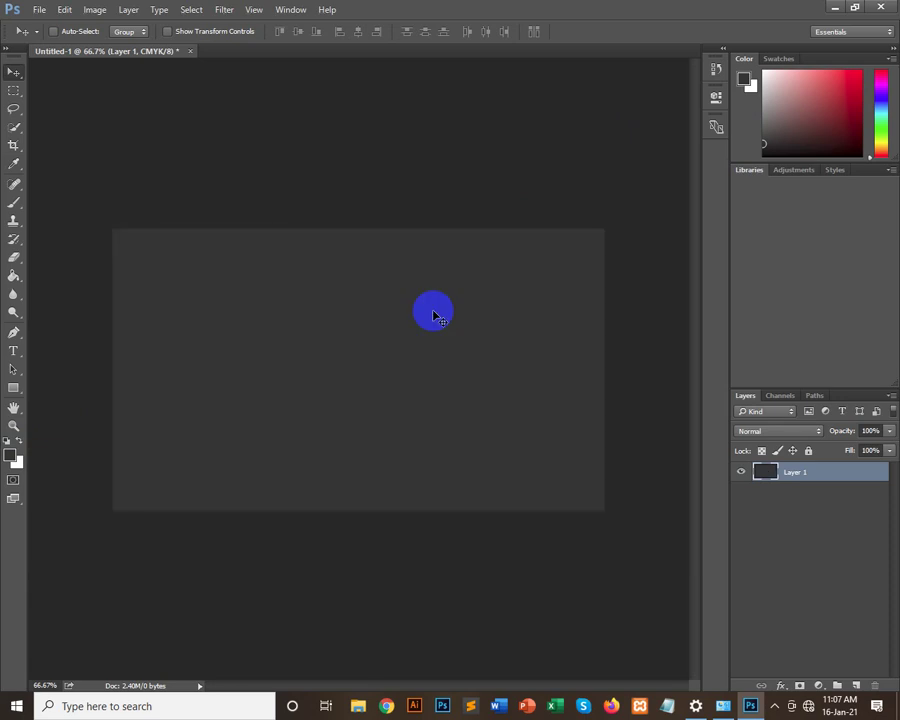
pyautogui.hotkey('ctrl', 'BackSpace')
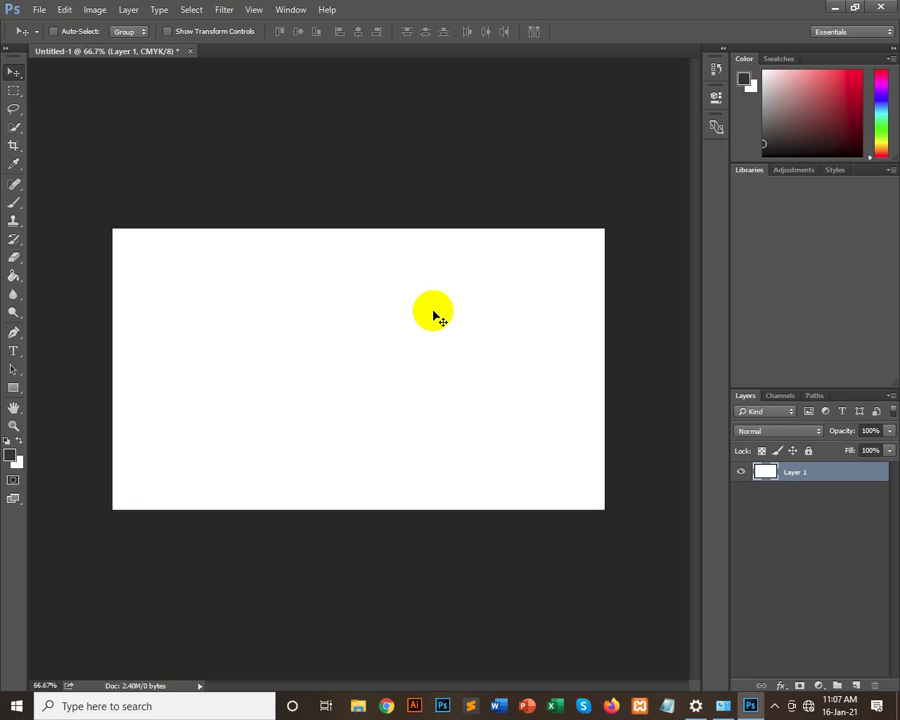
pyautogui.click(774, 706)
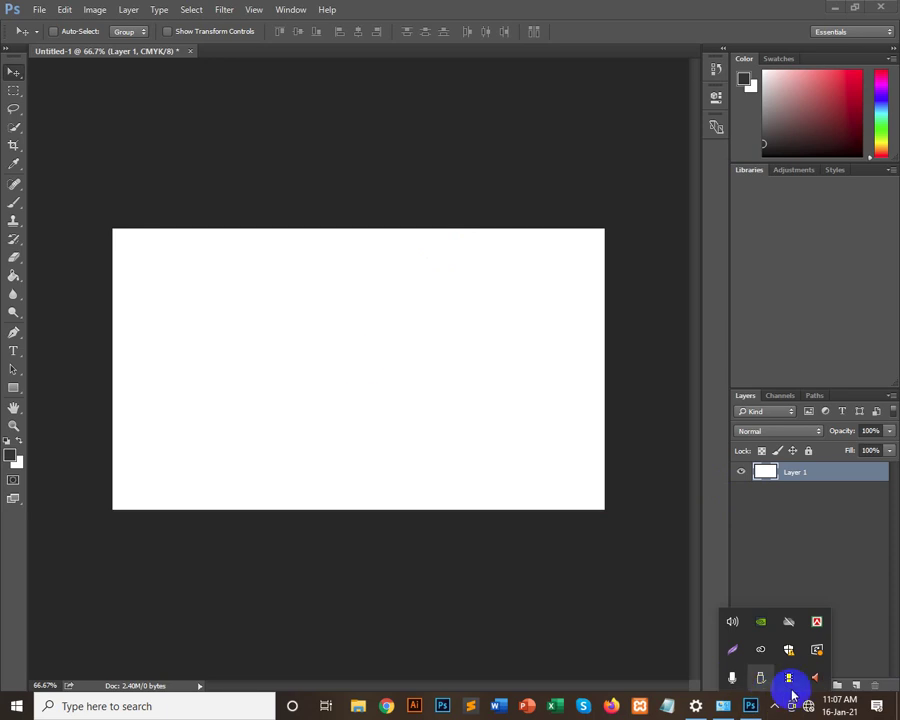
pyautogui.click(790, 684)
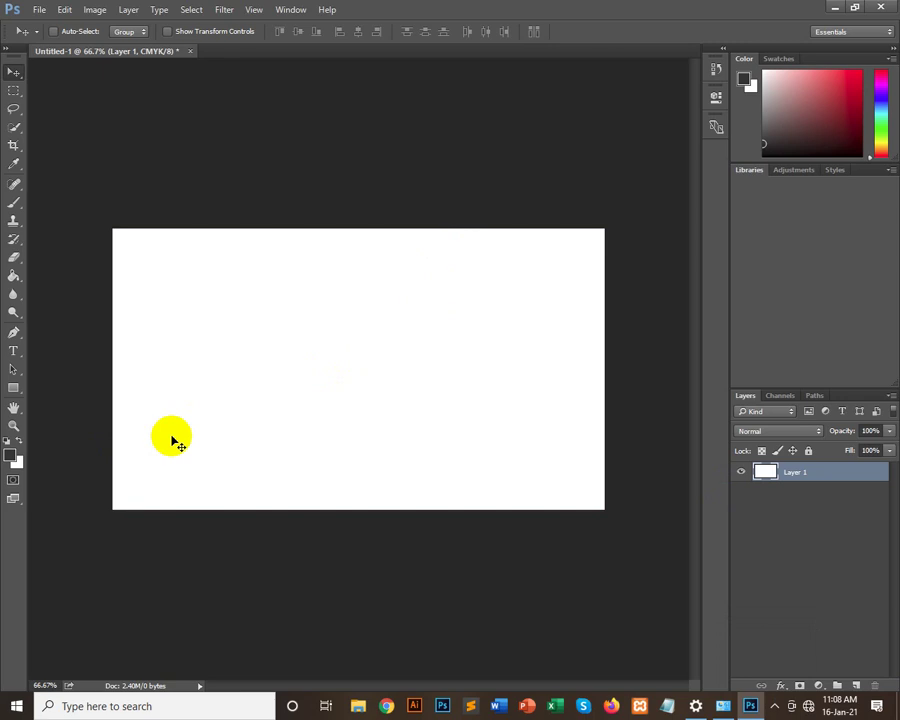
pyautogui.hotkey('alt', 'BackSpace')
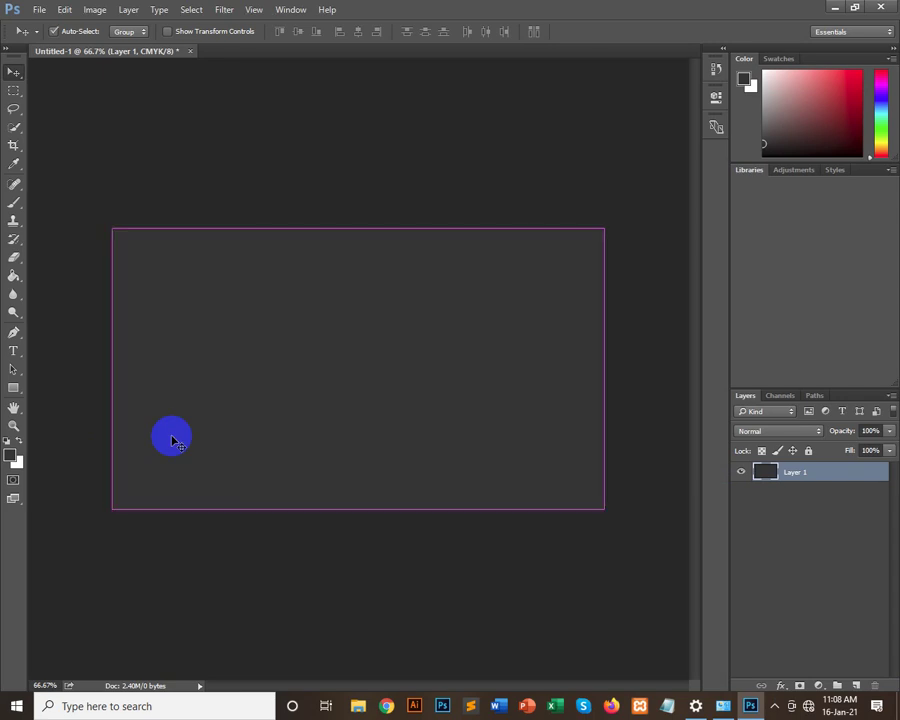
pyautogui.hotkey('ctrl', 'BackSpace')
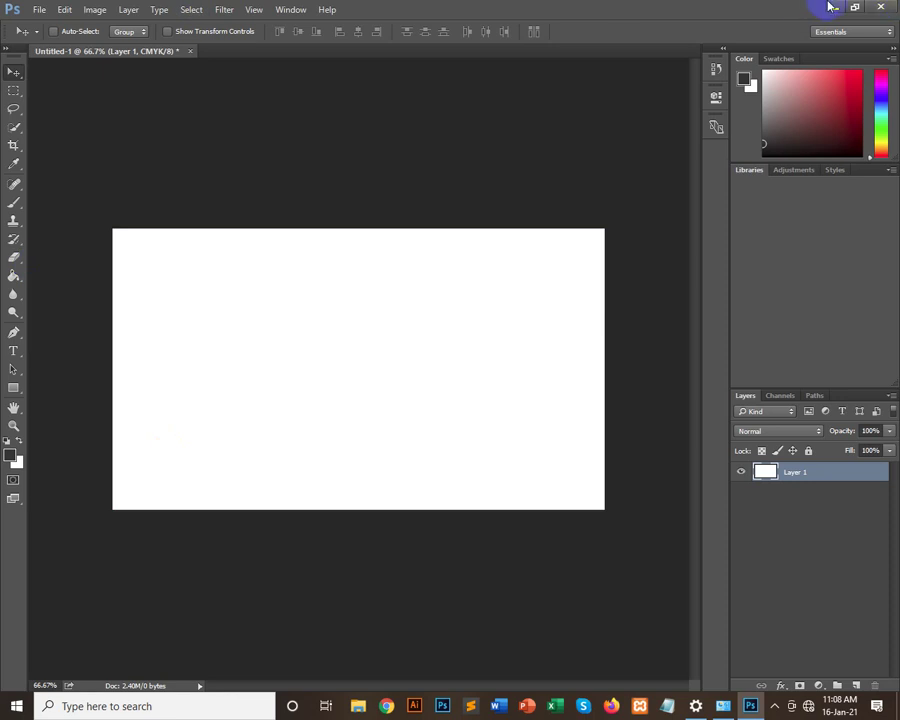
# Step: Bucket-fill the canvas dark grey, then swap colours and fill it white
pyautogui.click(14, 276)
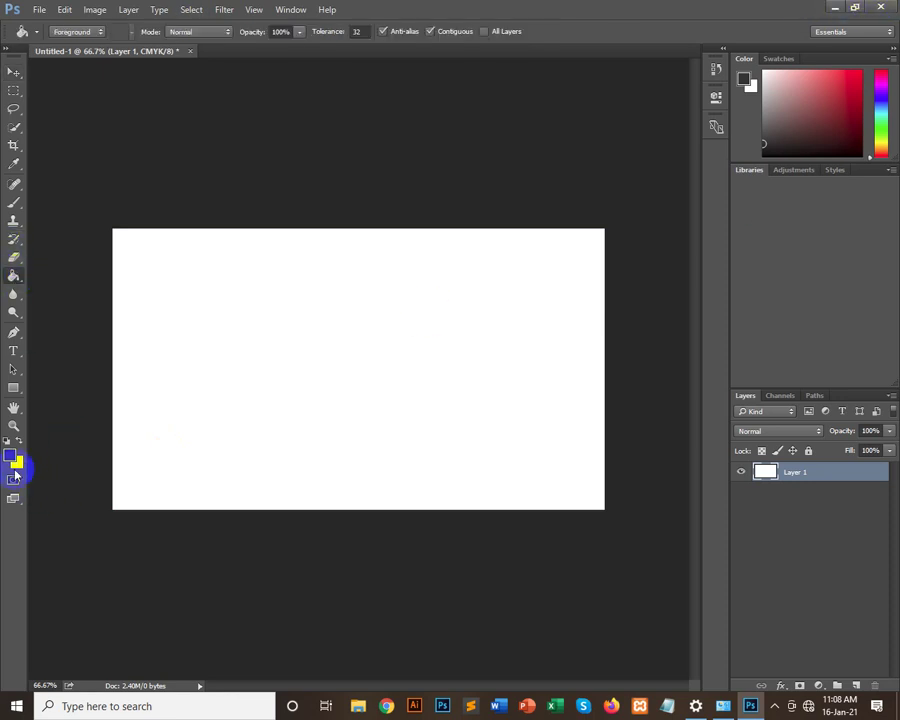
pyautogui.click(234, 350)
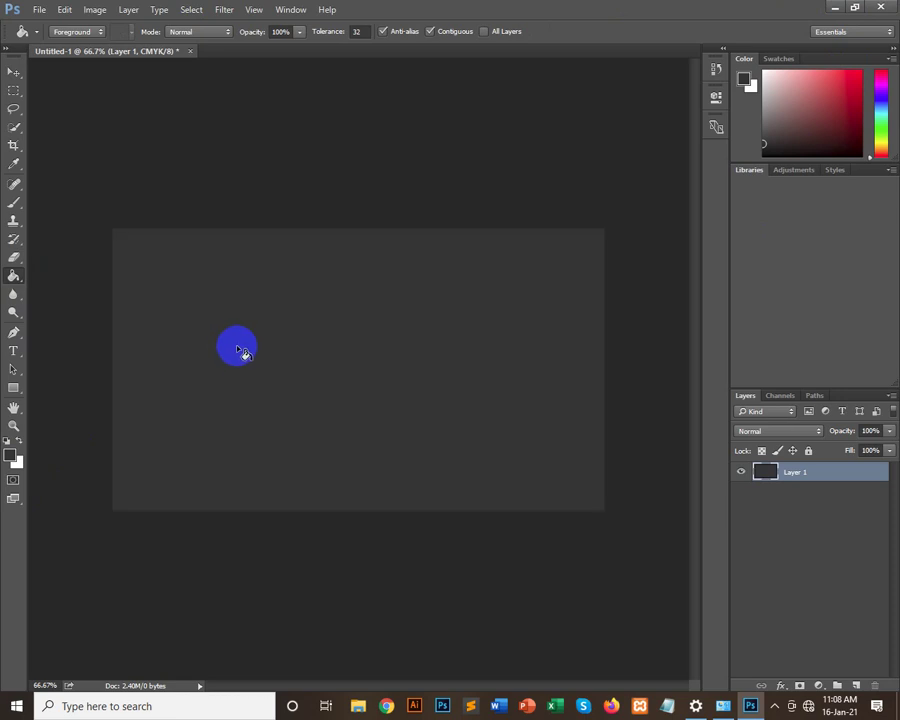
pyautogui.click(19, 441)
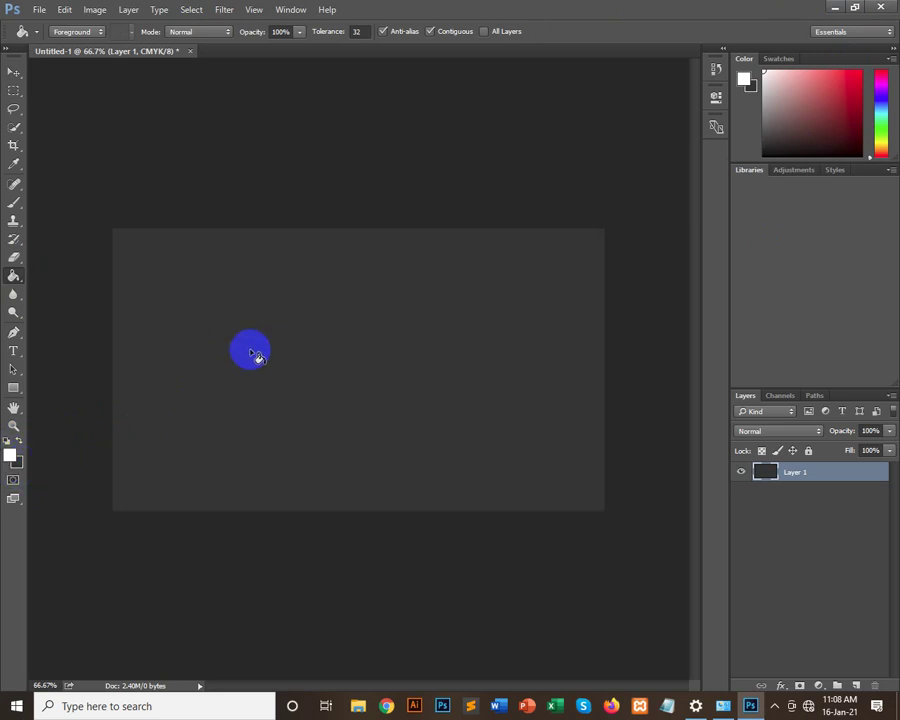
pyautogui.click(256, 355)
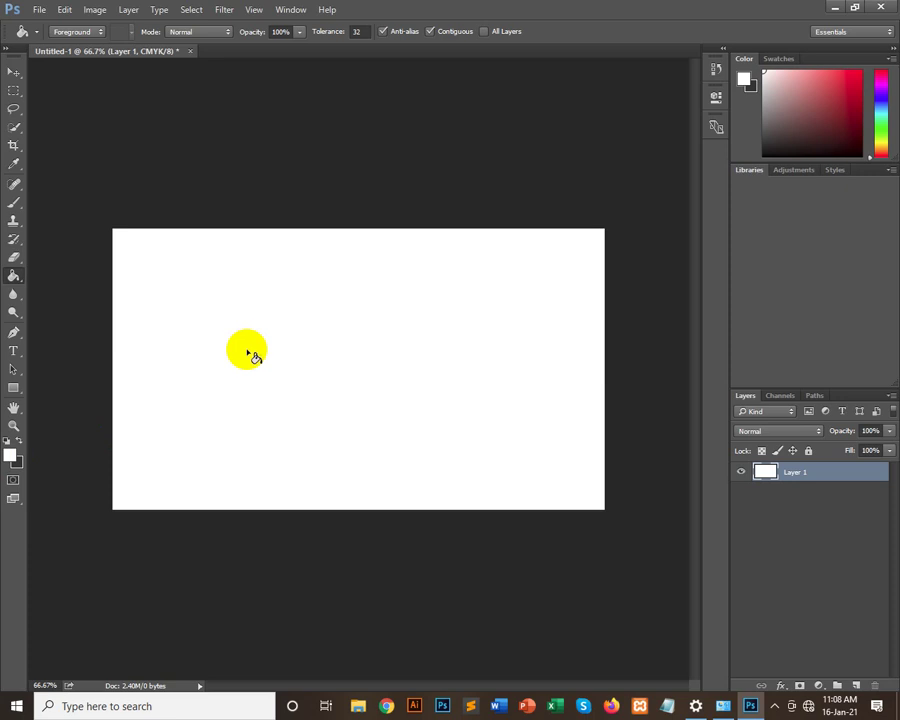
# Step: Repeat the grey fill, then swap to white and bucket-fill the canvas solid white
pyautogui.click(17, 443)
pyautogui.click(211, 389)
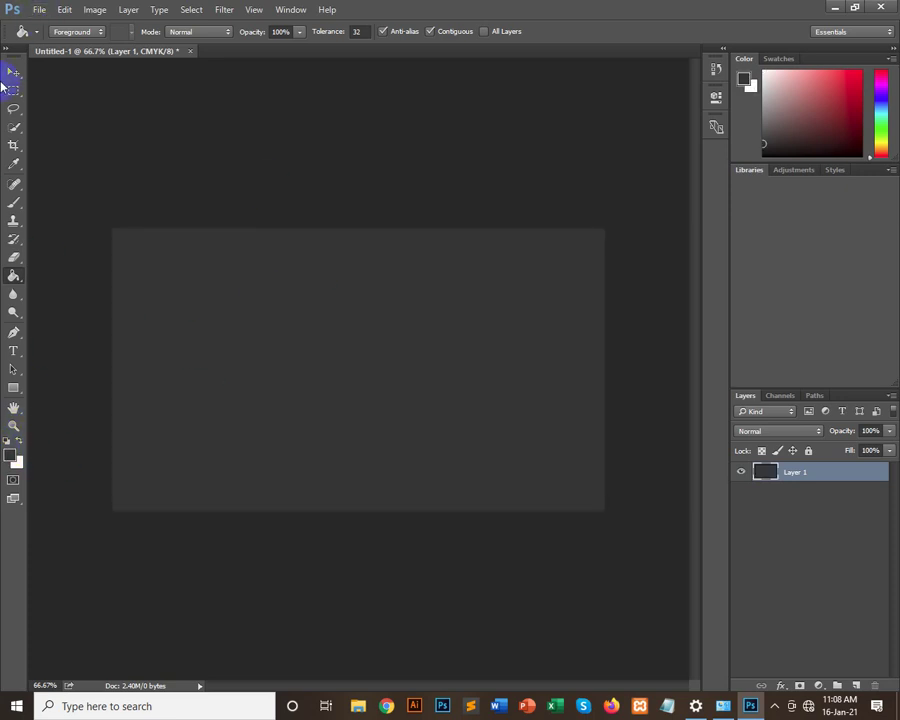
pyautogui.click(18, 442)
pyautogui.click(115, 291)
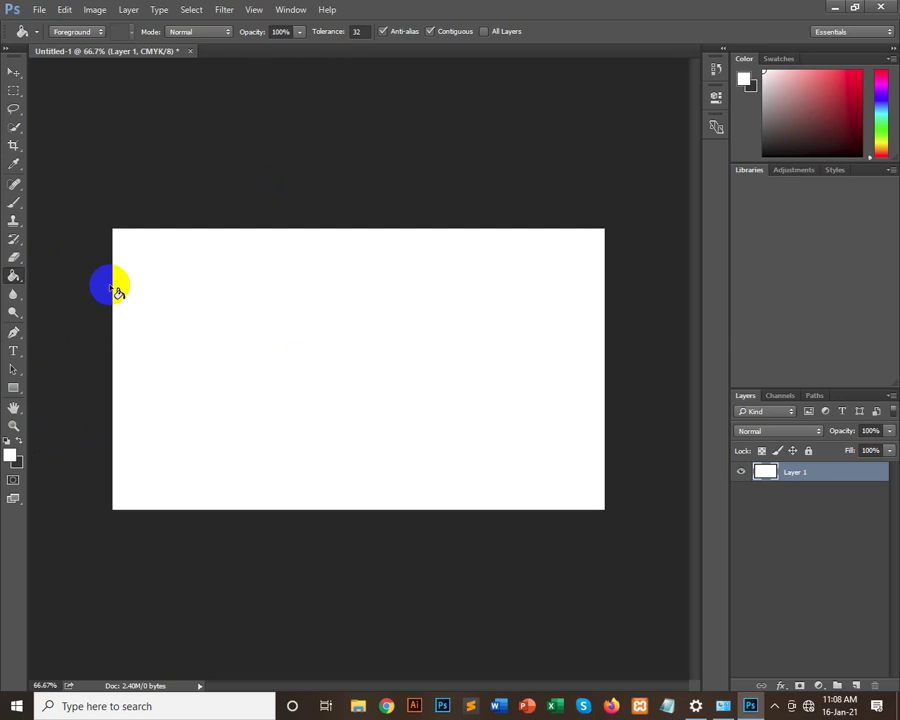
pyautogui.click(13, 72)
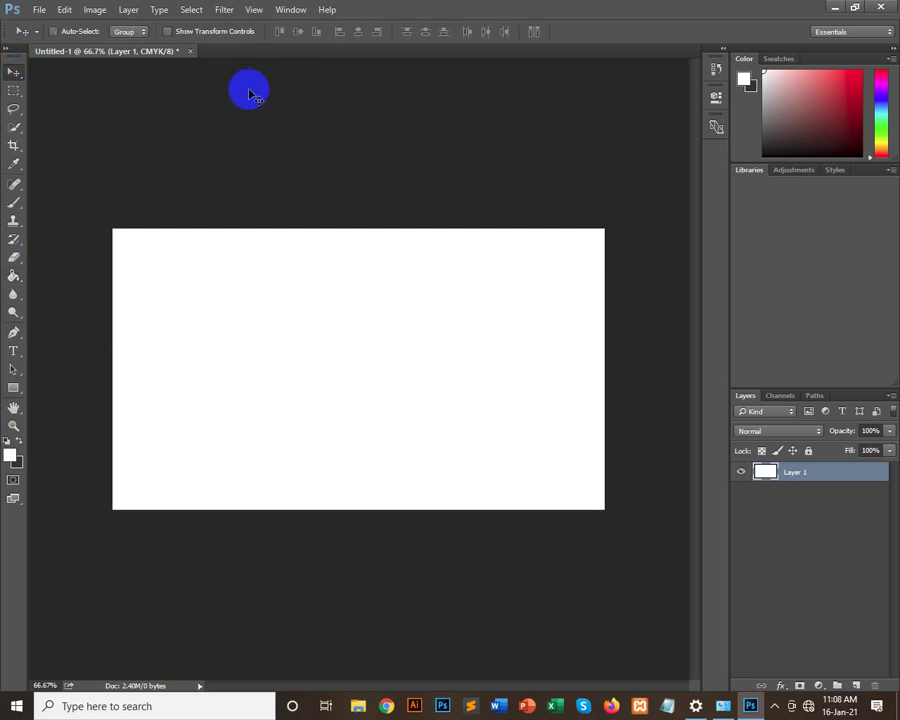
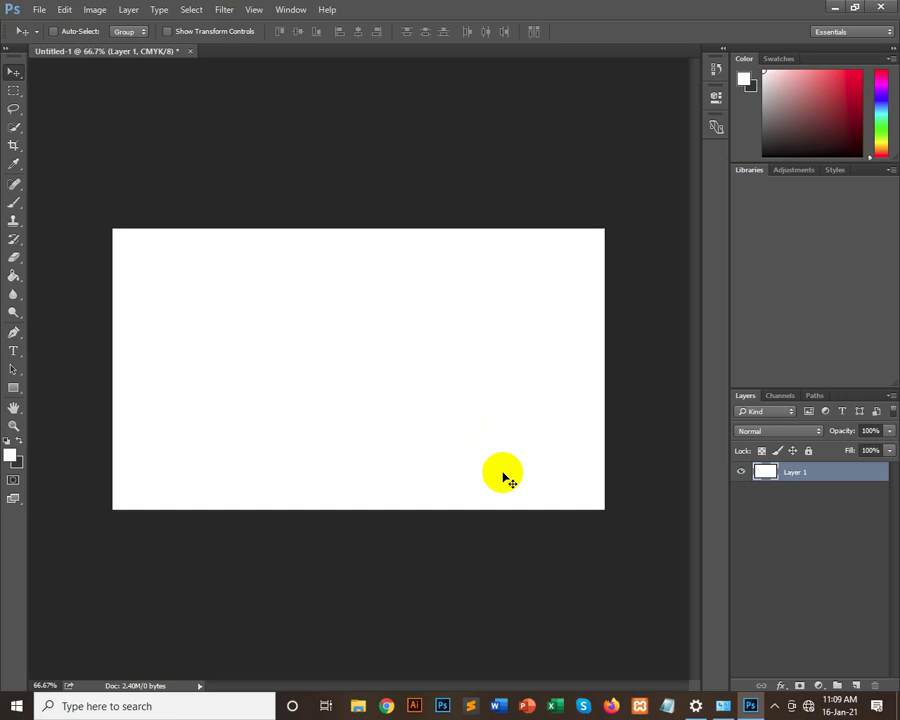
# Step: Cycle through the Move, Rectangular Marquee and Pen tools, ending back on Move
pyautogui.click(14, 73)
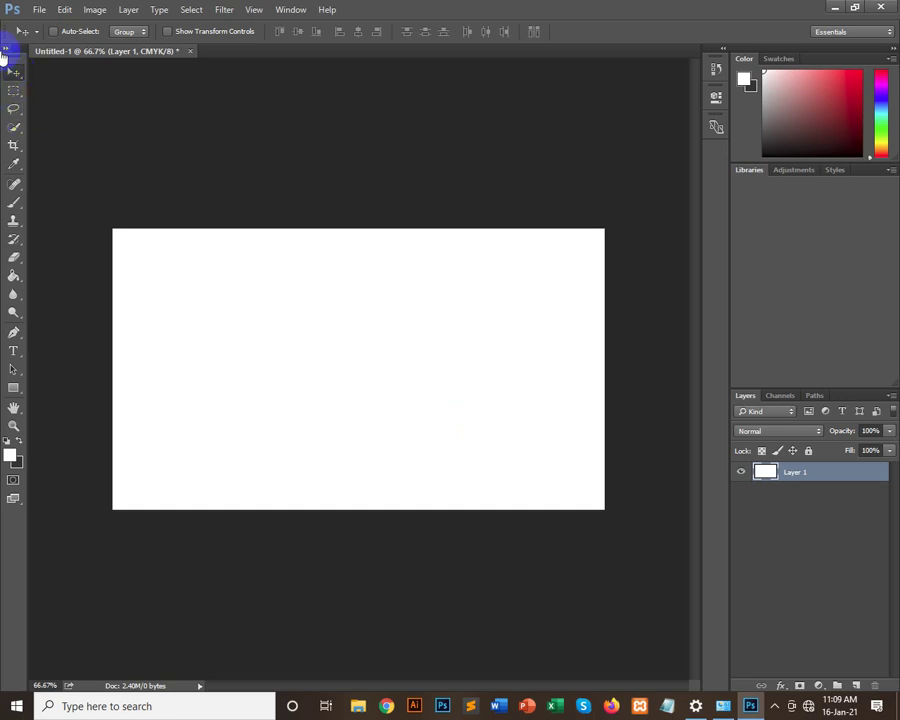
pyautogui.click(16, 74)
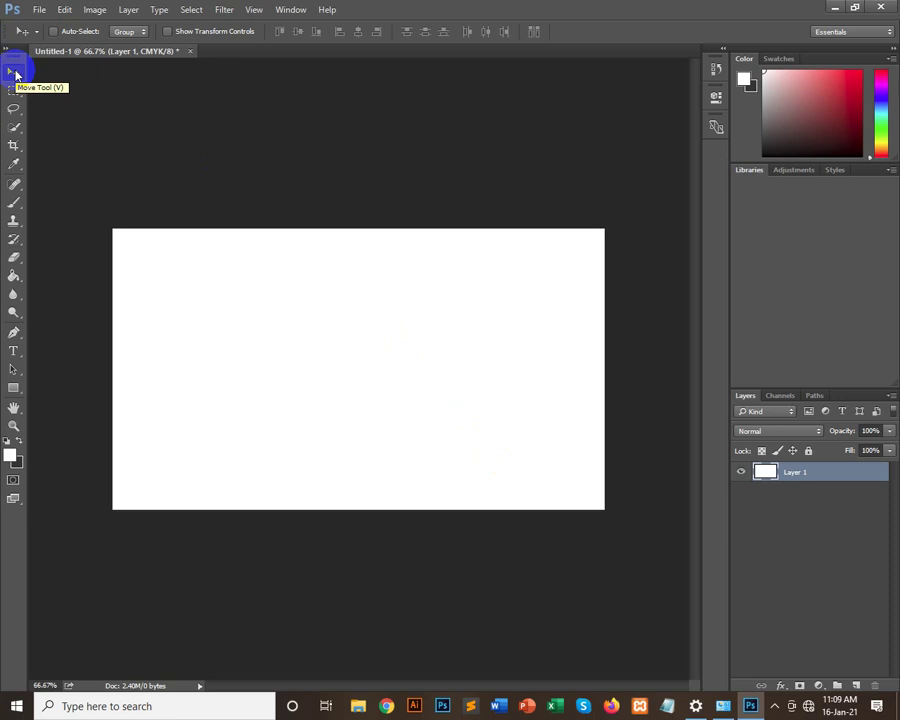
pyautogui.click(13, 93)
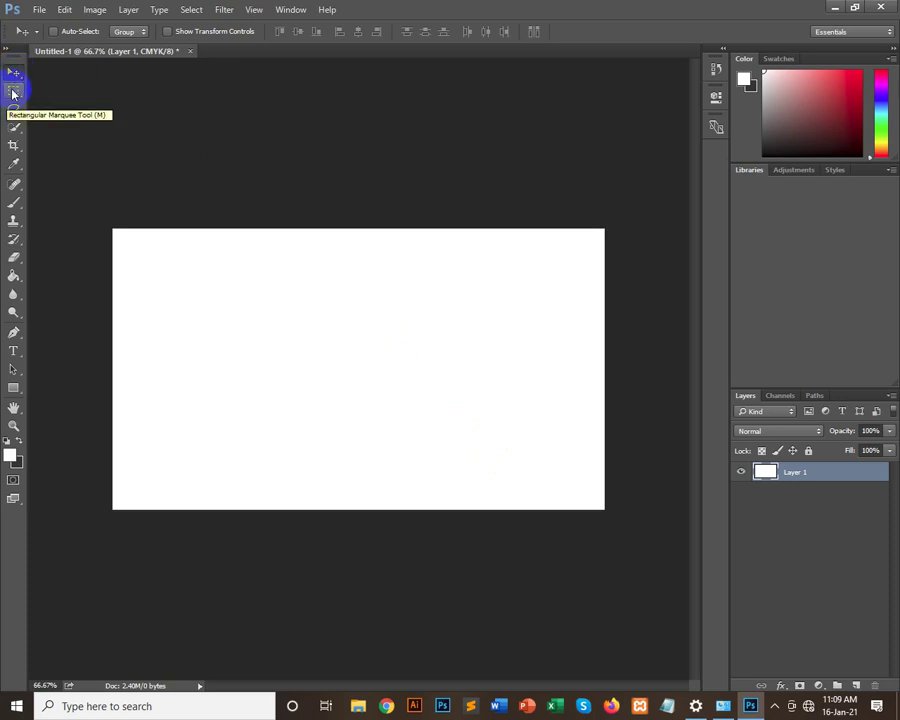
pyautogui.click(15, 75)
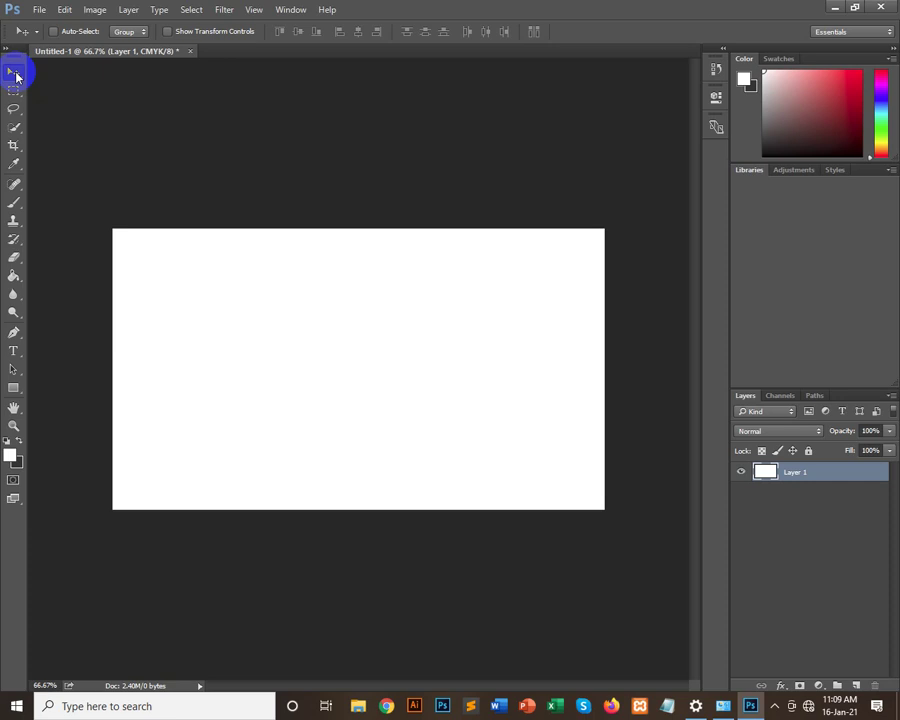
pyautogui.press('p')
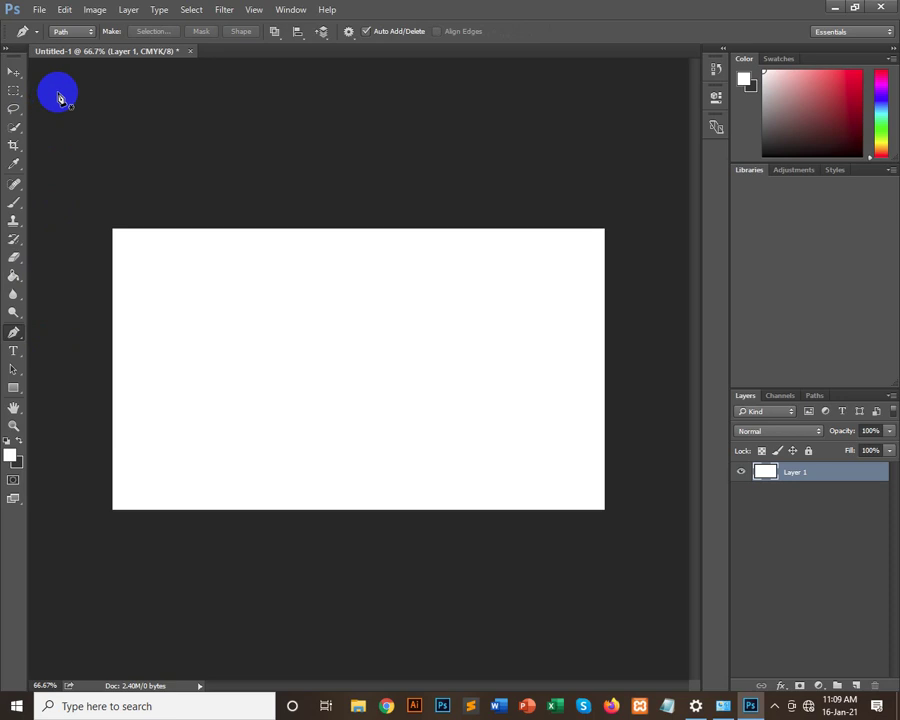
pyautogui.press('v')
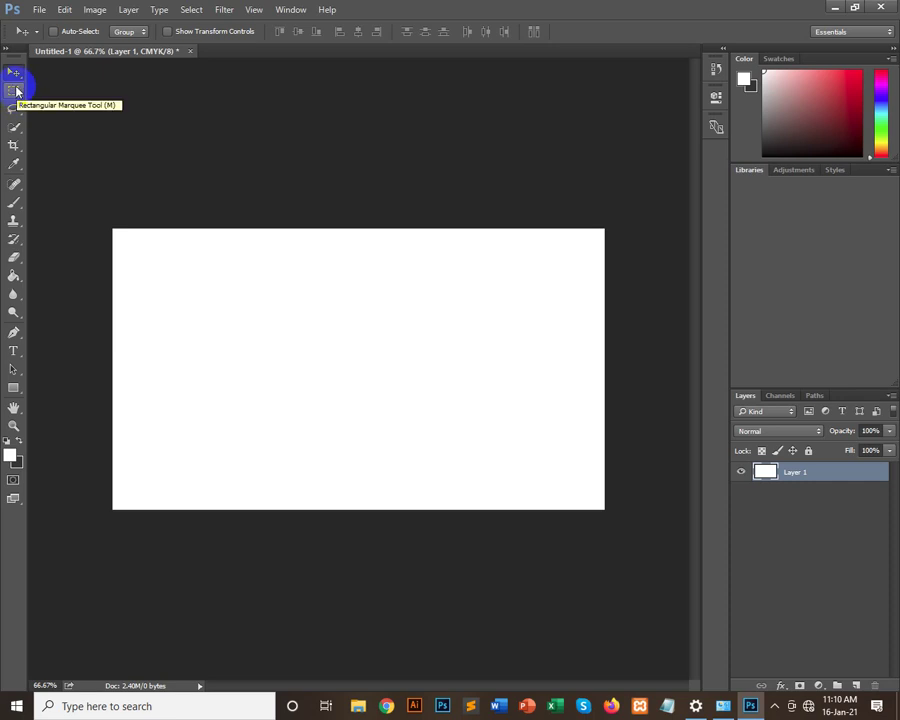
# Step: Try several marquee selections, settling on a tall narrow one near the left edge
pyautogui.click(16, 90)
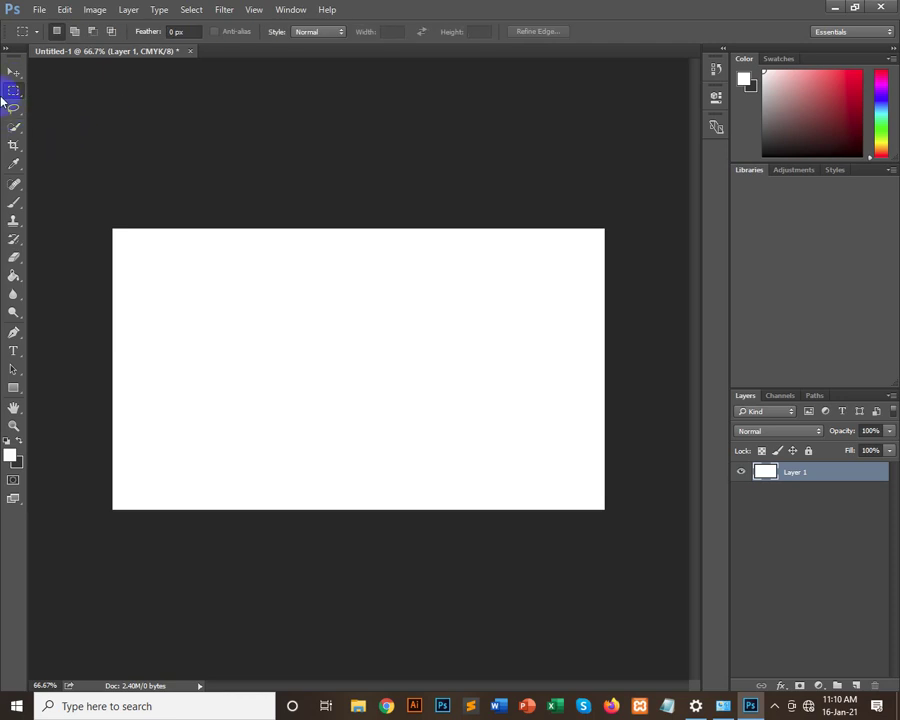
pyautogui.moveTo(149, 247)
pyautogui.mouseDown()
pyautogui.moveTo(207, 498)
pyautogui.moveTo(217, 484)
pyautogui.mouseUp()
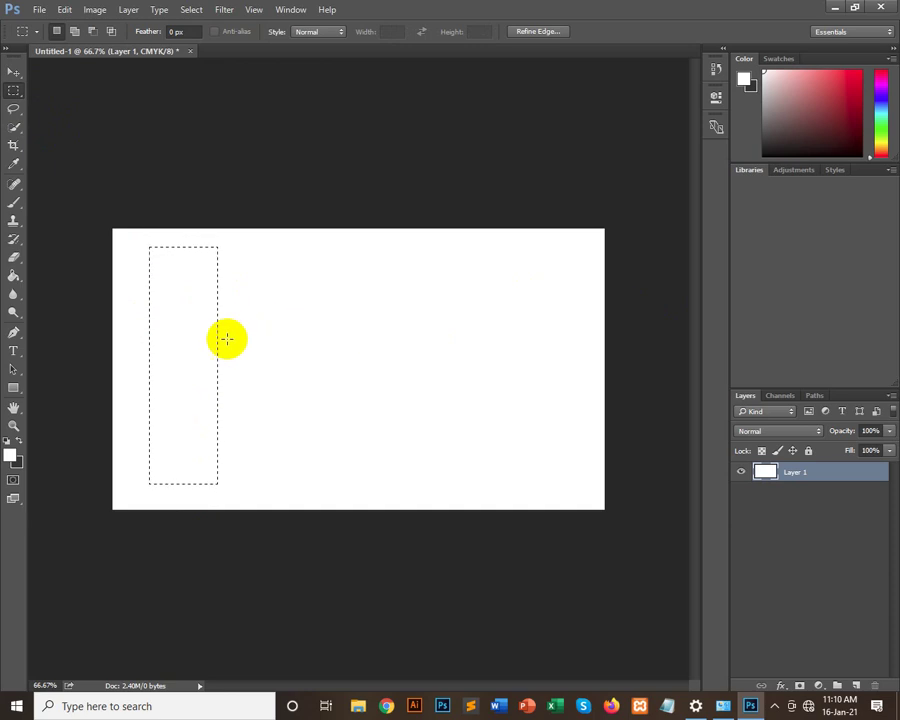
pyautogui.moveTo(197, 315)
pyautogui.mouseDown()
pyautogui.moveTo(364, 413)
pyautogui.moveTo(205, 317)
pyautogui.moveTo(554, 404)
pyautogui.mouseUp()
pyautogui.click(292, 340)
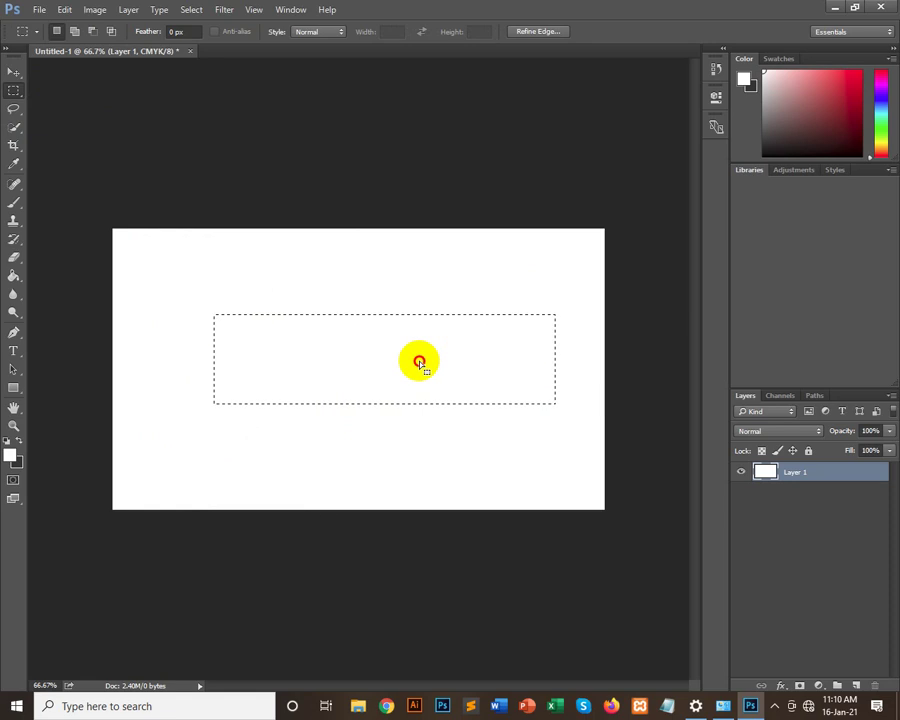
pyautogui.moveTo(416, 358); pyautogui.dragTo(411, 354)
pyautogui.click(137, 265)
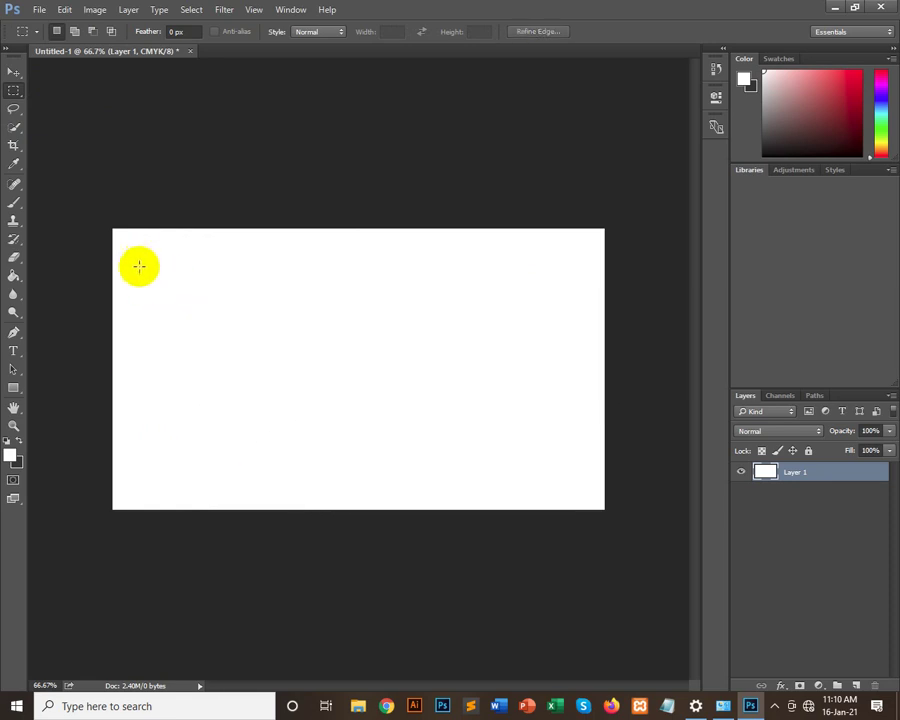
pyautogui.moveTo(135, 251)
pyautogui.mouseDown()
pyautogui.moveTo(206, 408)
pyautogui.moveTo(216, 487)
pyautogui.mouseUp()
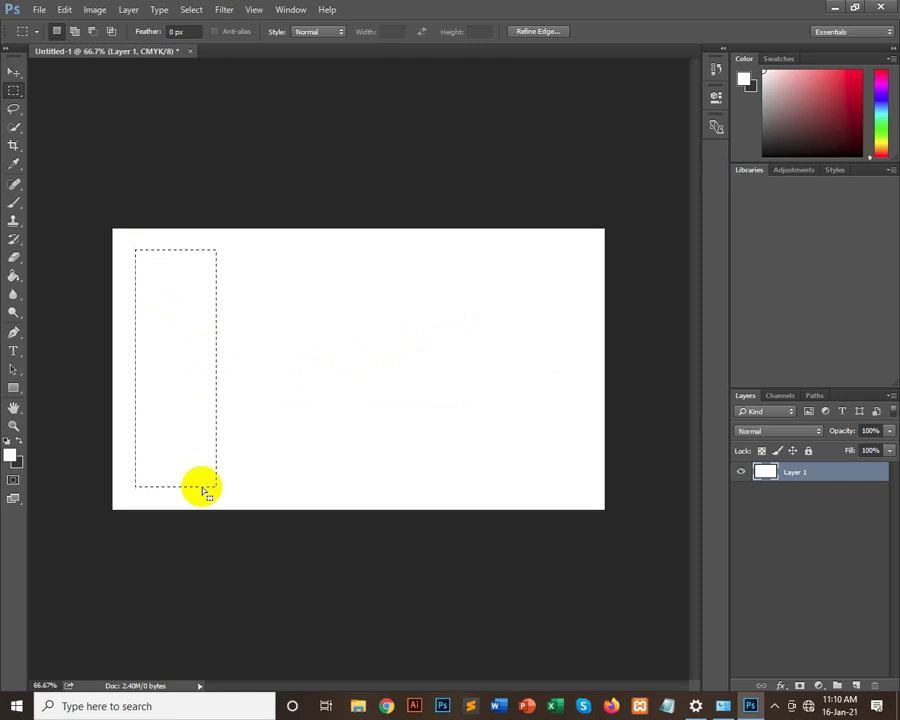
pyautogui.moveTo(183, 393); pyautogui.dragTo(179, 393)
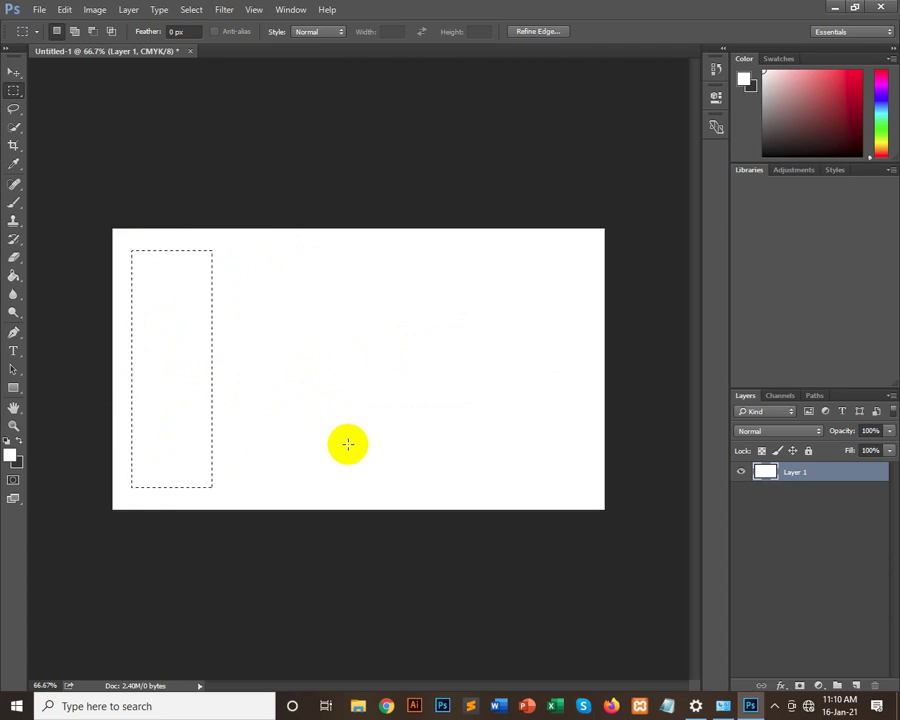
# Step: Set the foreground colour to pink #fc7272
pyautogui.click(12, 455)
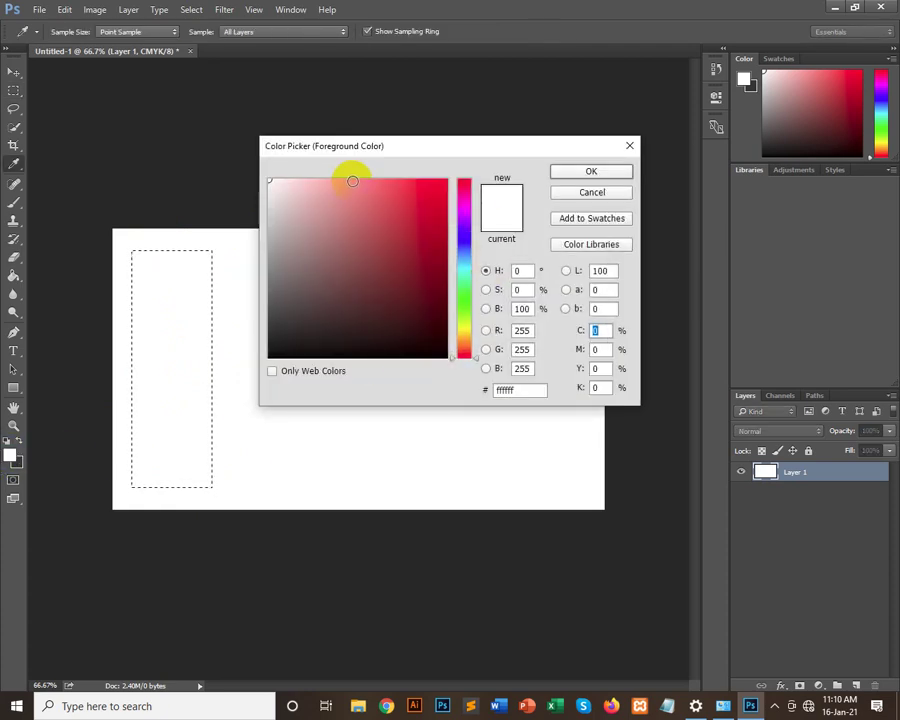
pyautogui.click(366, 181)
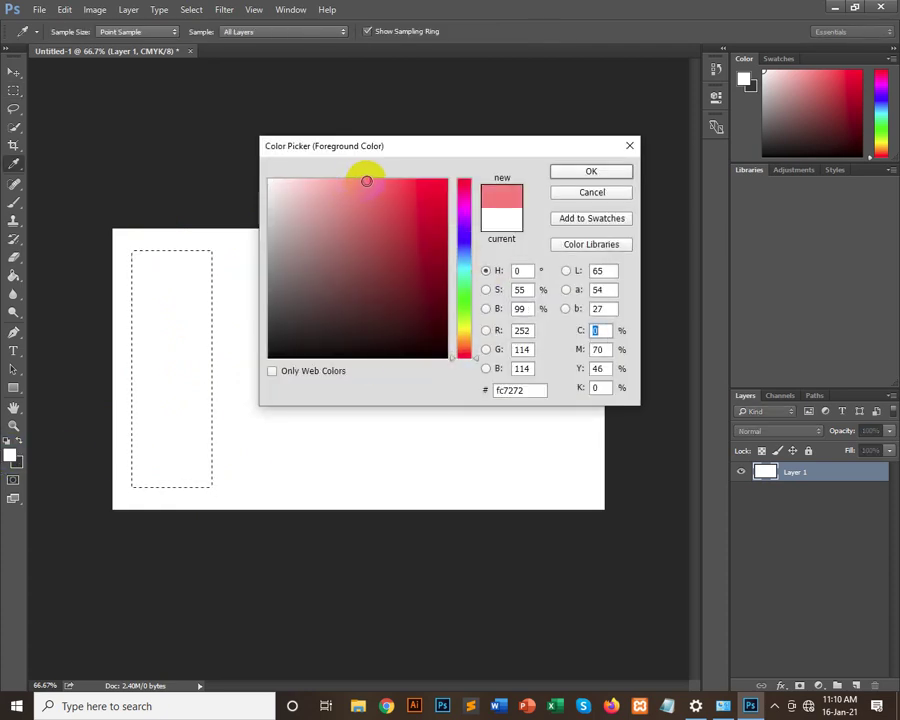
pyautogui.click(575, 176)
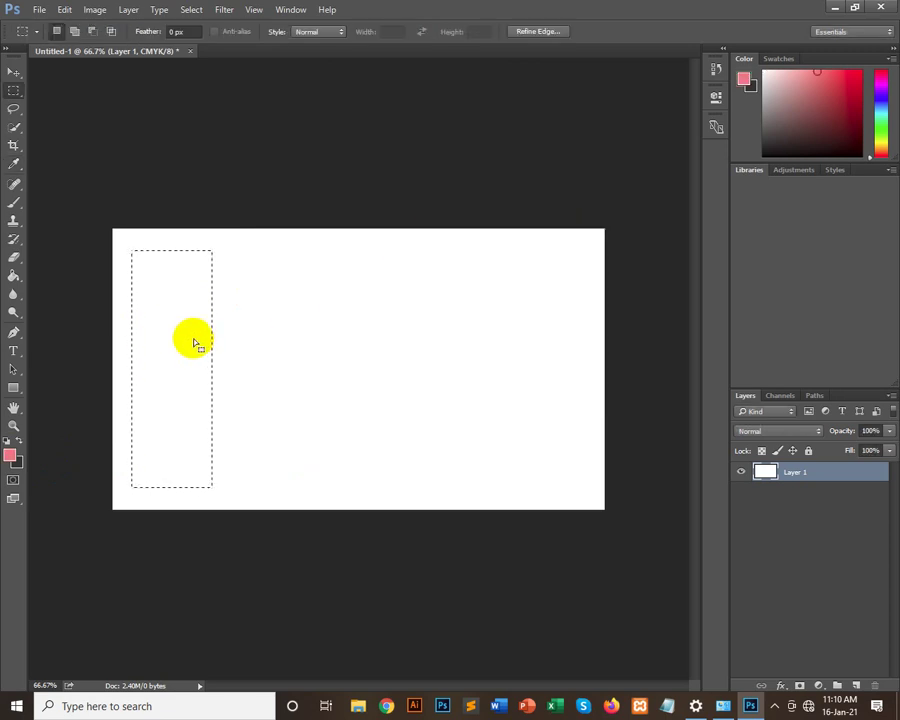
pyautogui.click(13, 455)
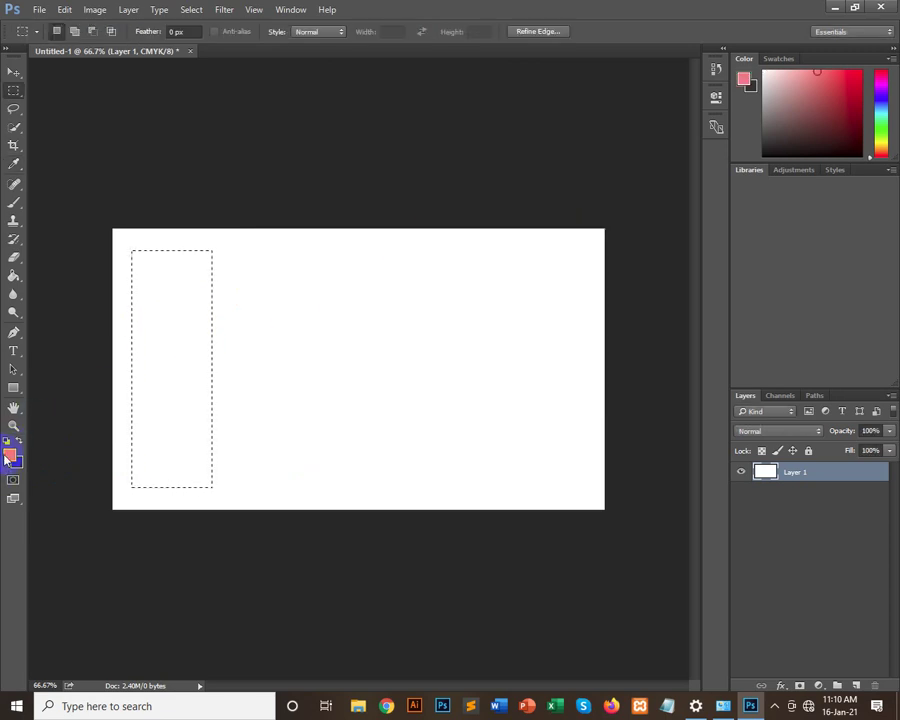
# Step: Fill the tall selection with pink using the Paint Bucket
pyautogui.click(13, 276)
pyautogui.click(174, 305)
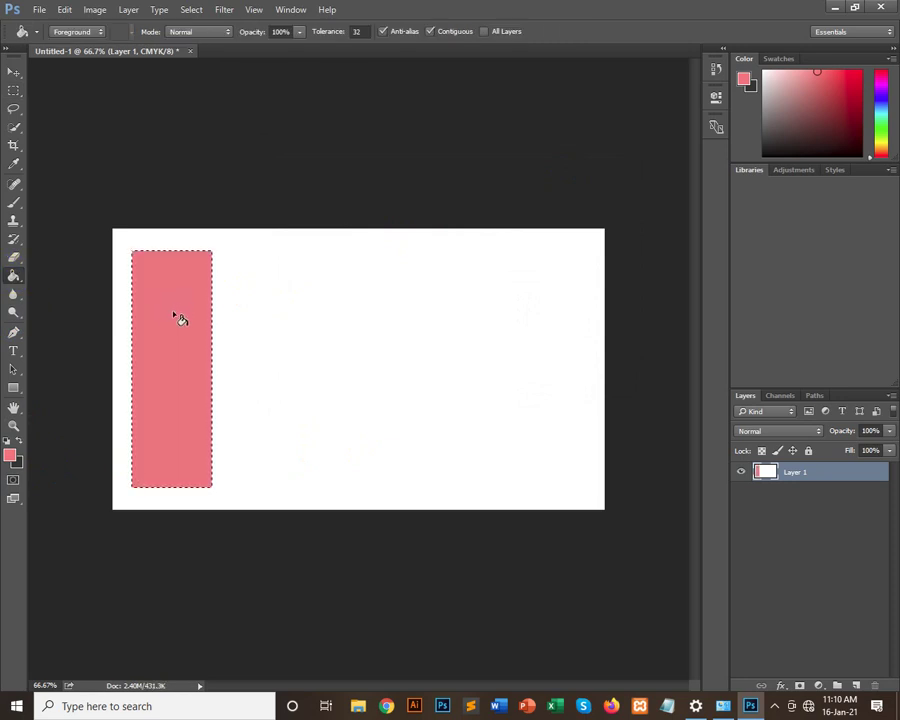
pyautogui.click(175, 315)
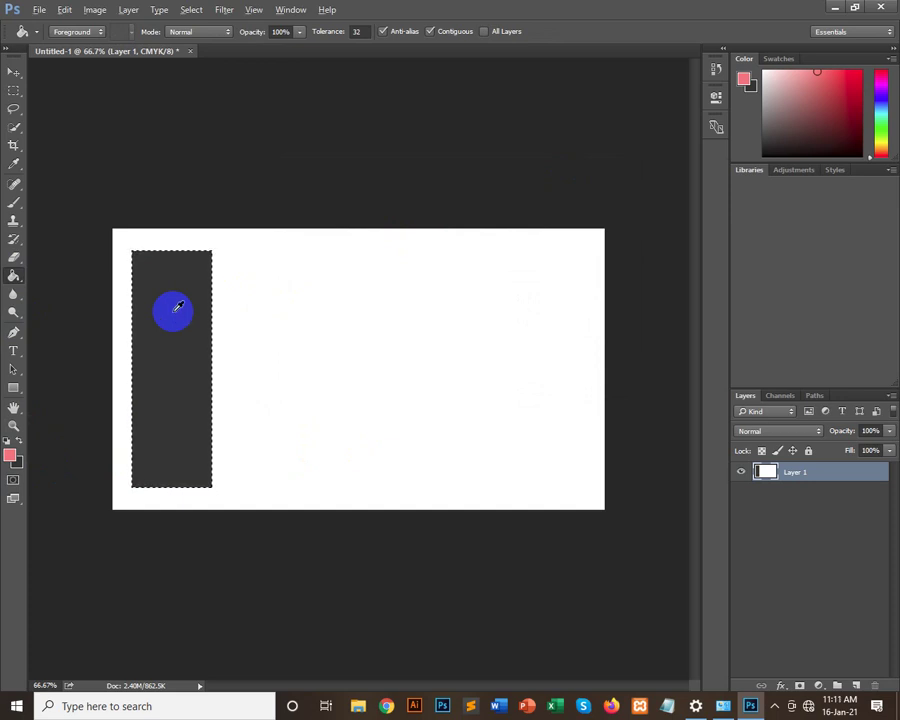
pyautogui.click(178, 318)
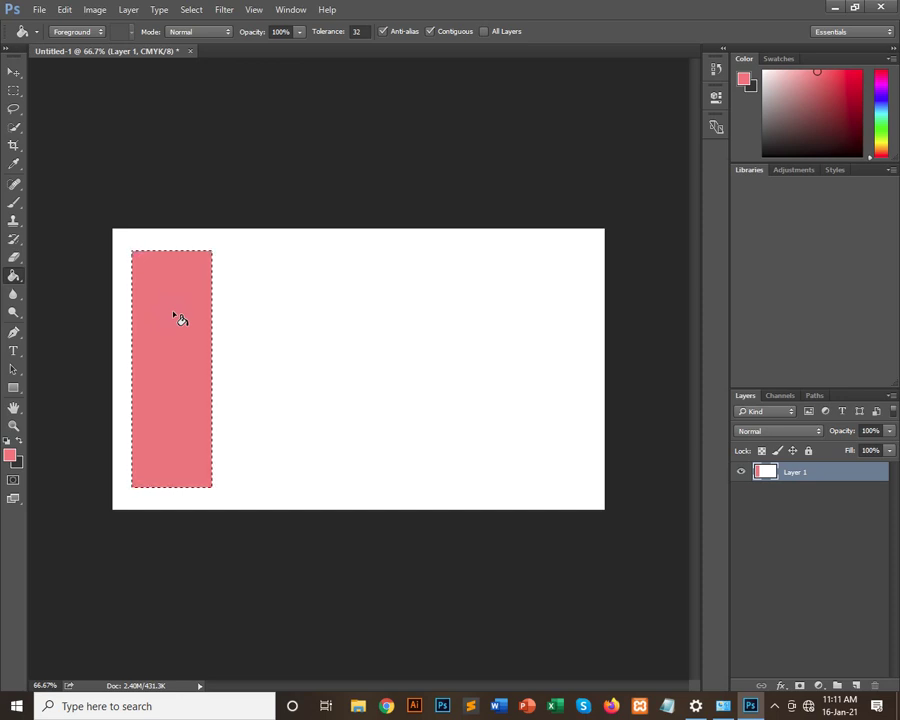
# Step: Clear the selection, then restore it with Select > Reselect
pyautogui.click(14, 92)
pyautogui.click(334, 274)
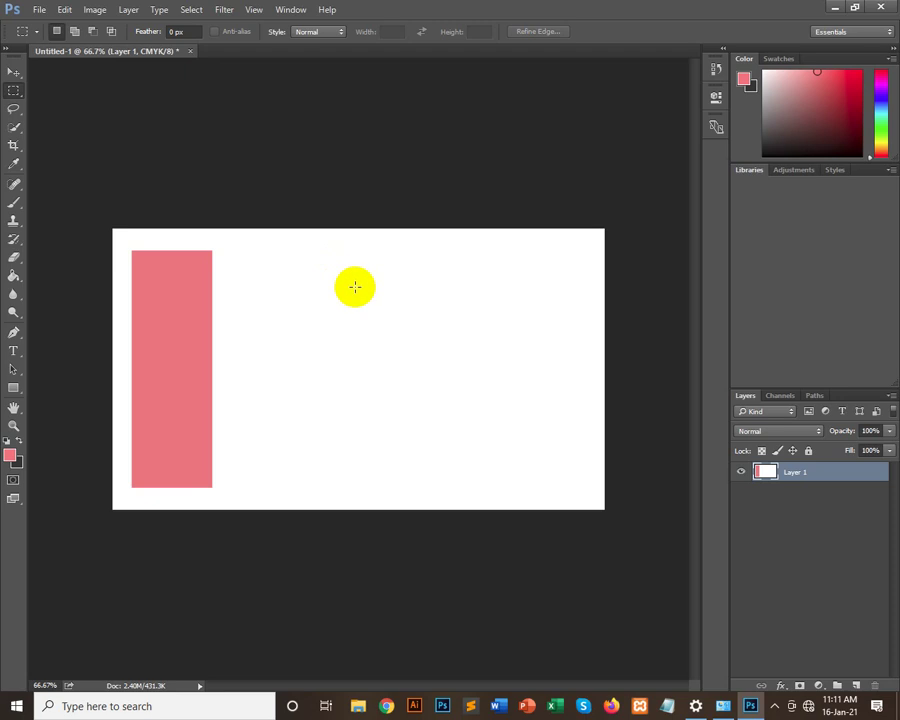
pyautogui.click(191, 11)
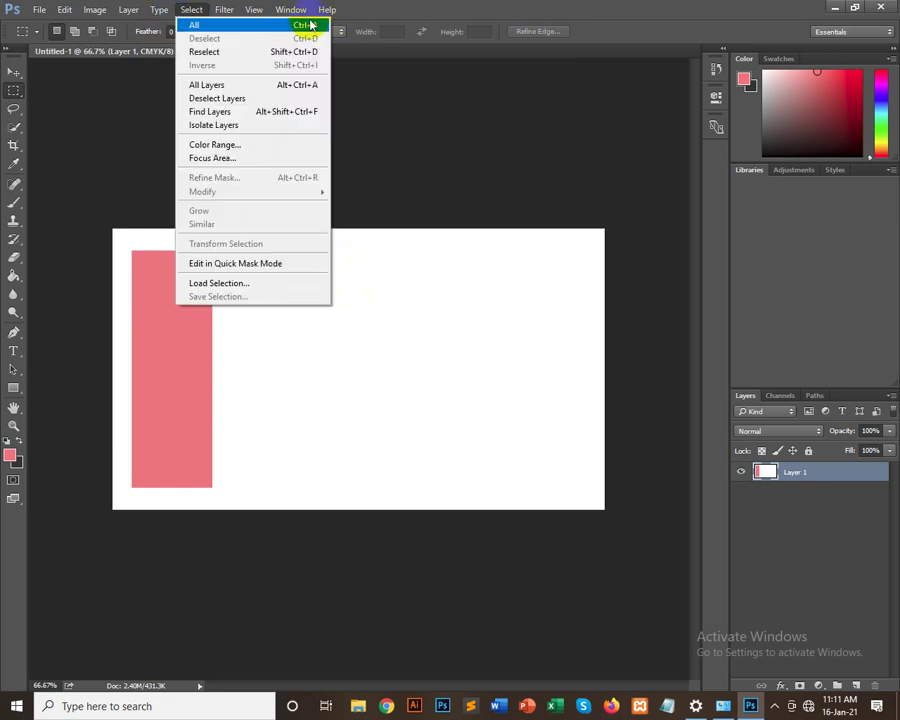
pyautogui.moveTo(191, 10)
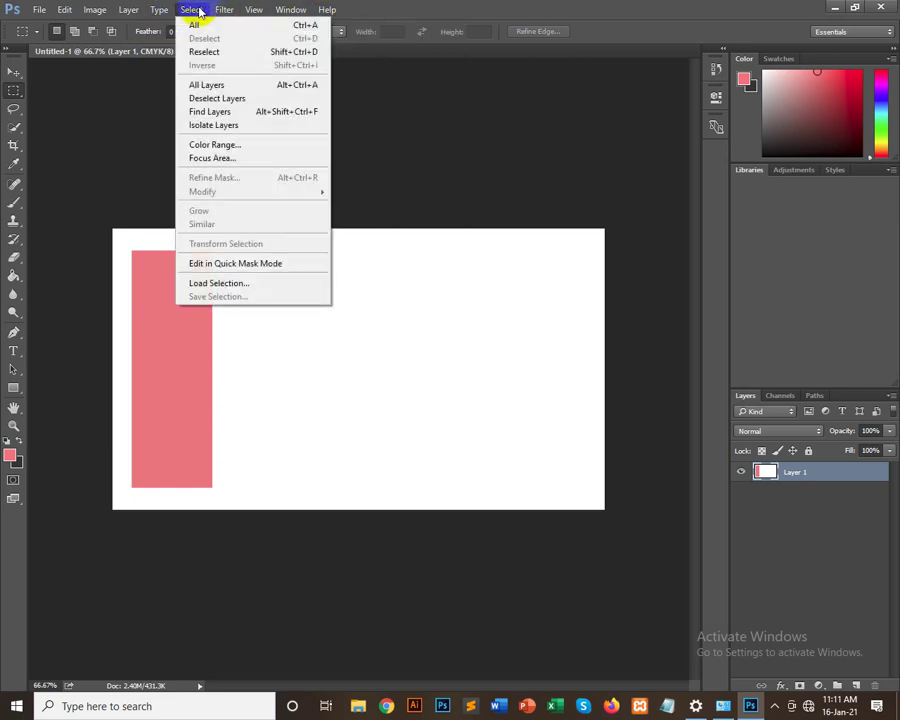
pyautogui.click(222, 53)
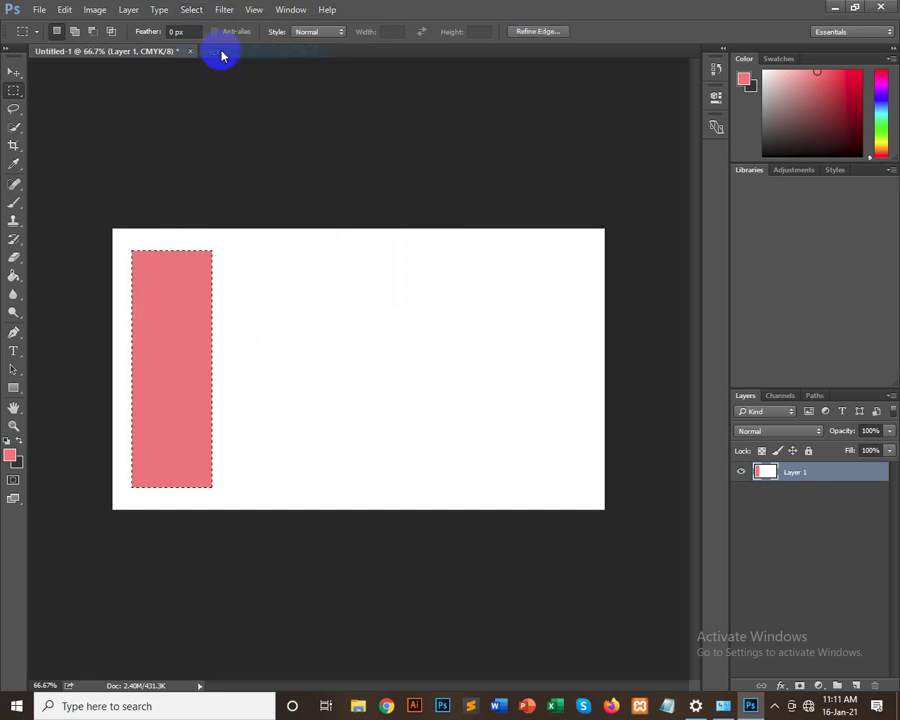
# Step: Invert the selection with Select > Inverse, then deselect and return to Move
pyautogui.click(201, 11)
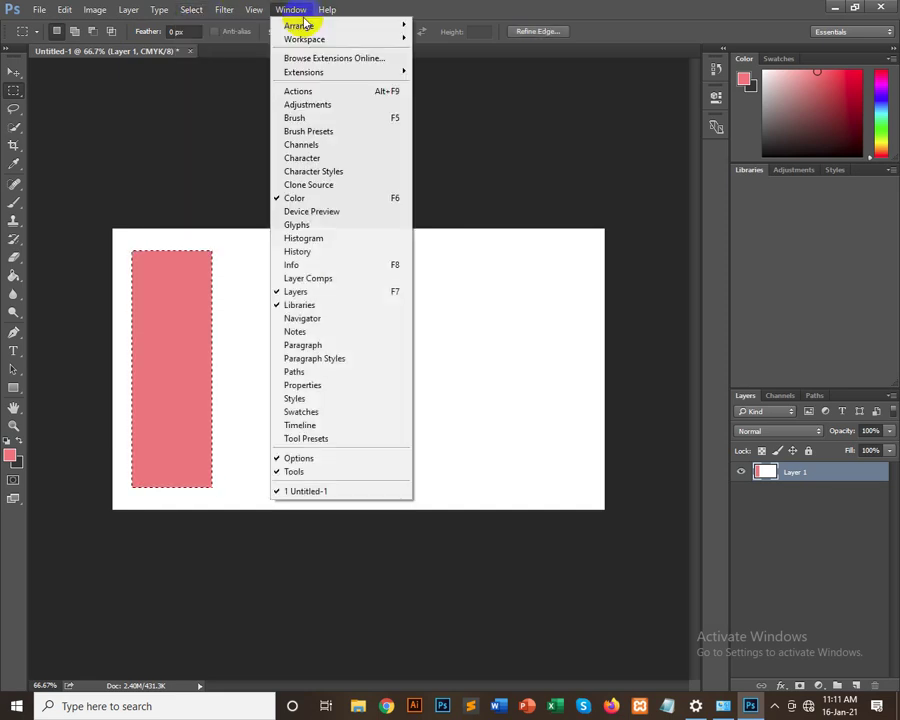
pyautogui.click(196, 12)
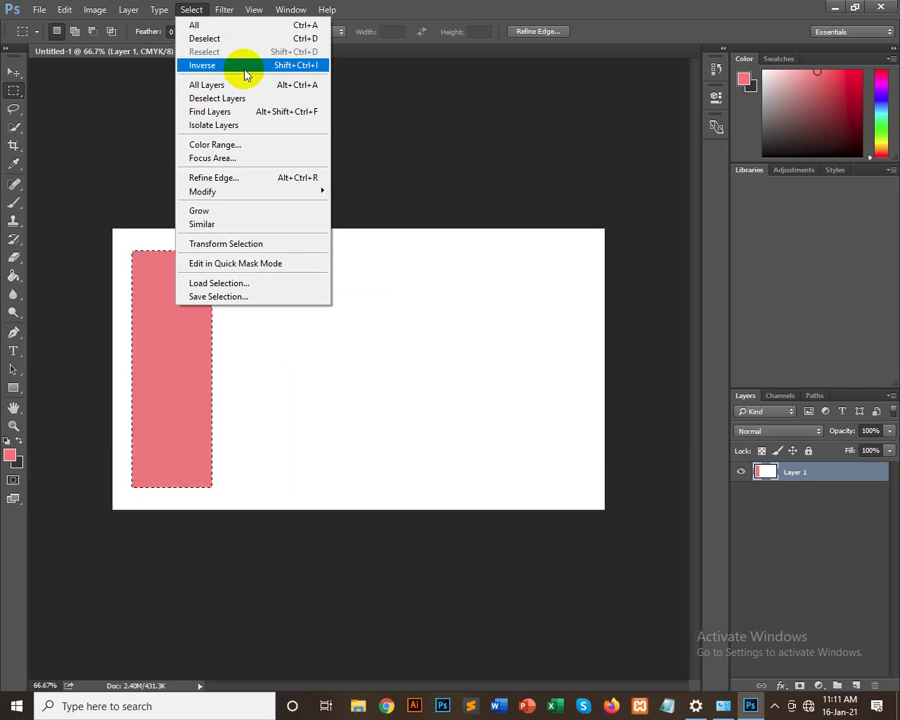
pyautogui.click(244, 66)
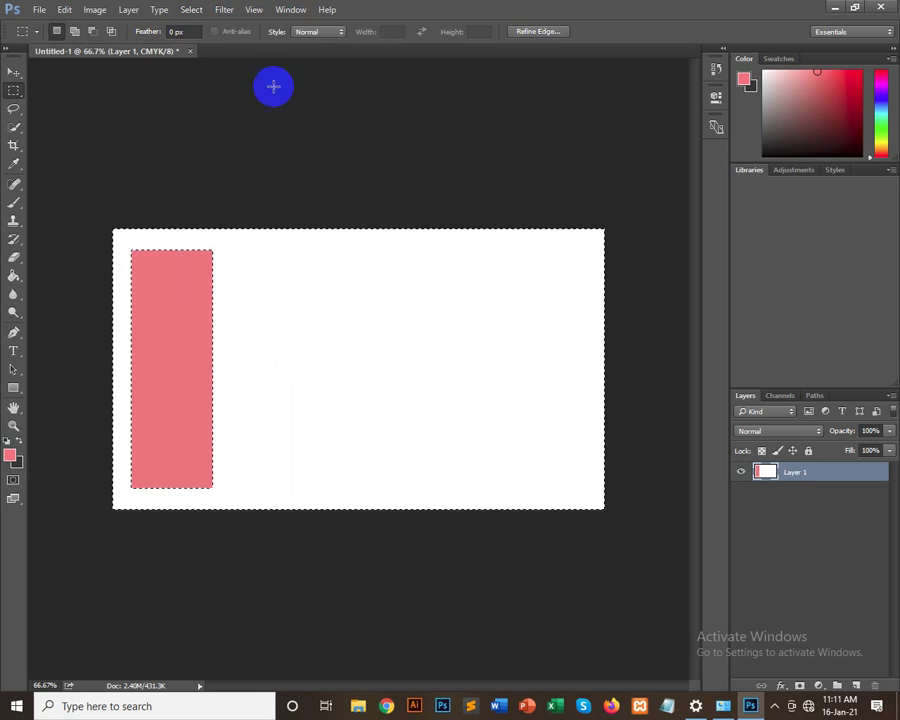
pyautogui.click(191, 10)
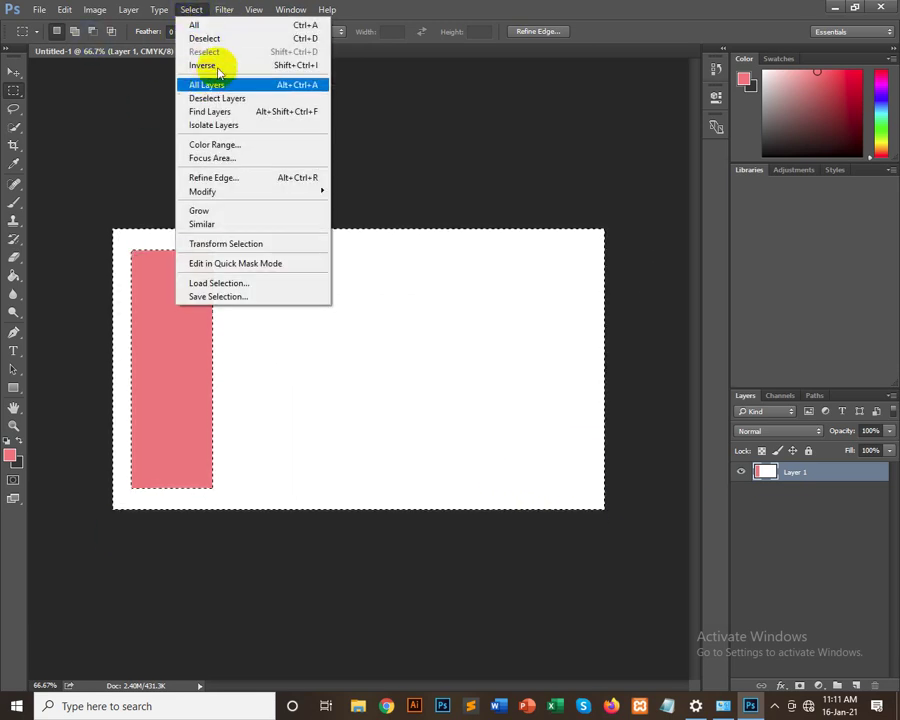
pyautogui.moveTo(231, 59); pyautogui.dragTo(513, 296)
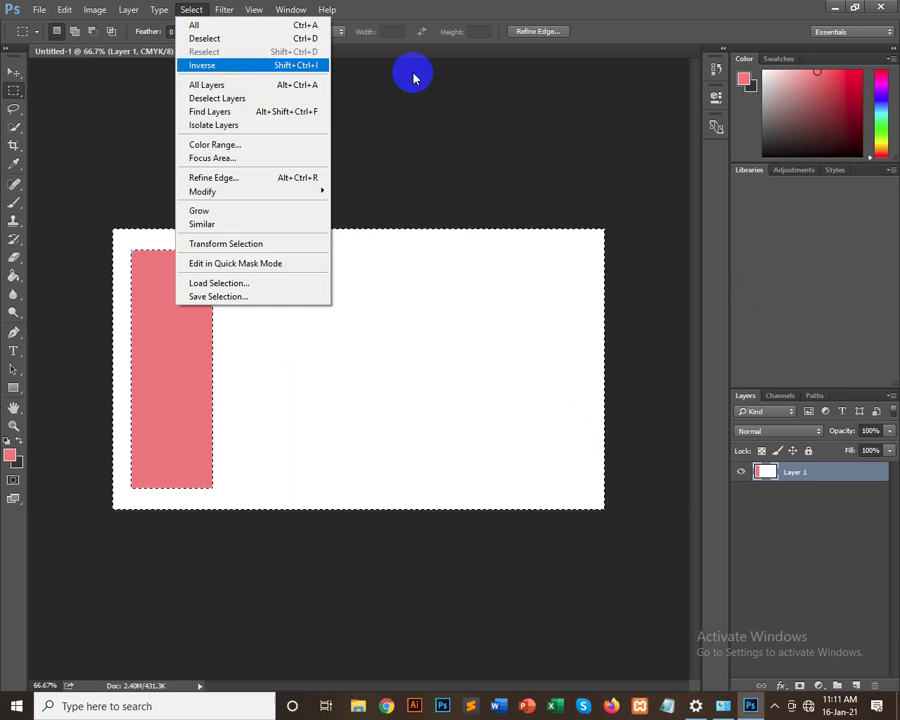
pyautogui.click(340, 283)
pyautogui.click(14, 72)
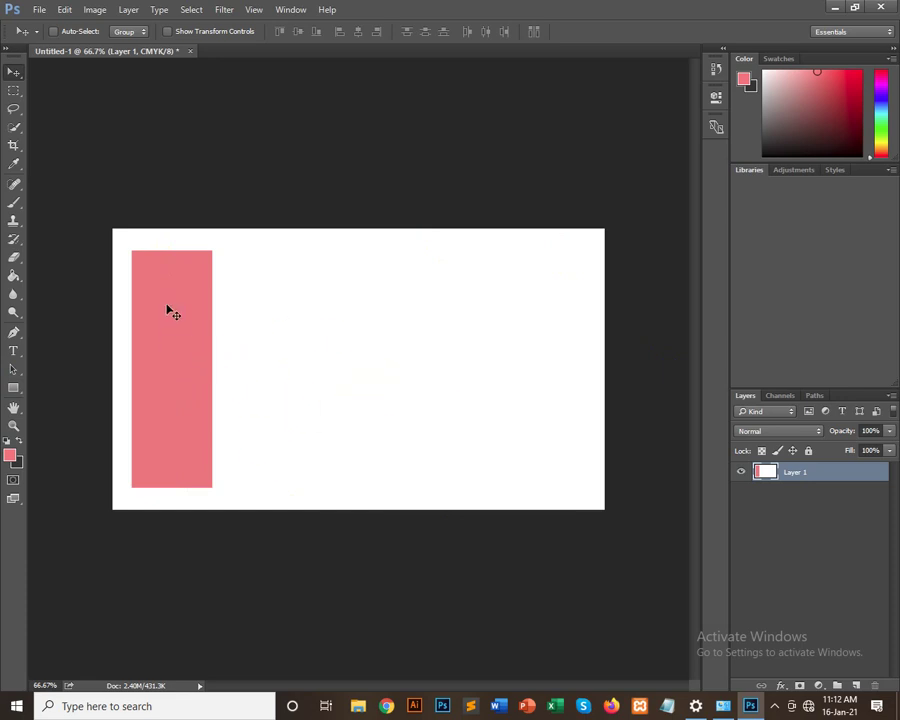
pyautogui.moveTo(167, 306); pyautogui.dragTo(300, 389)
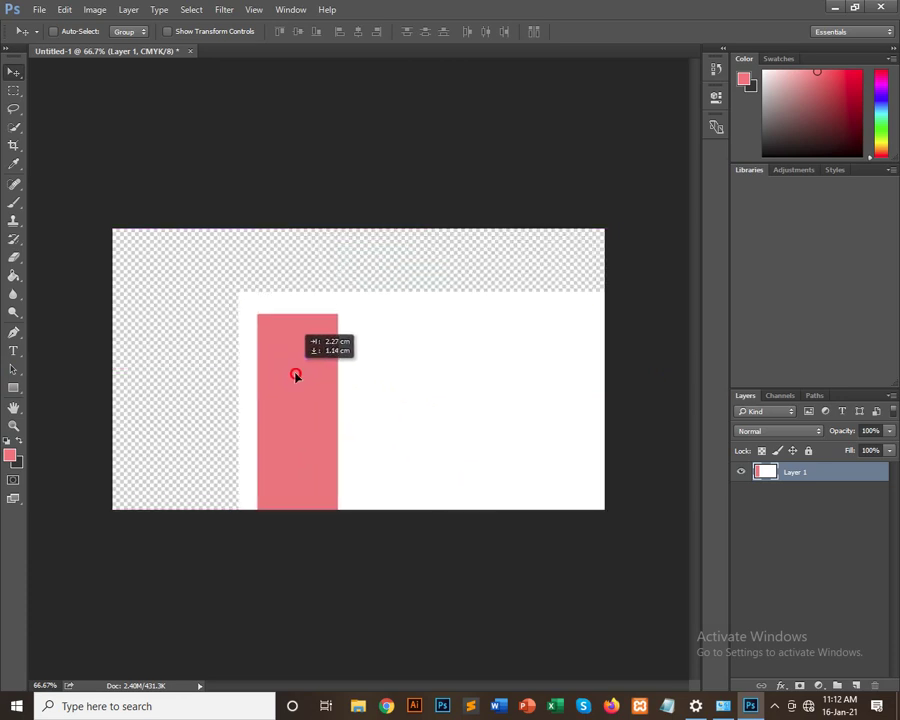
pyautogui.moveTo(305, 362)
pyautogui.mouseDown()
pyautogui.moveTo(214, 296)
pyautogui.moveTo(172, 281)
pyautogui.mouseUp()
pyautogui.moveTo(270, 379); pyautogui.dragTo(270, 387)
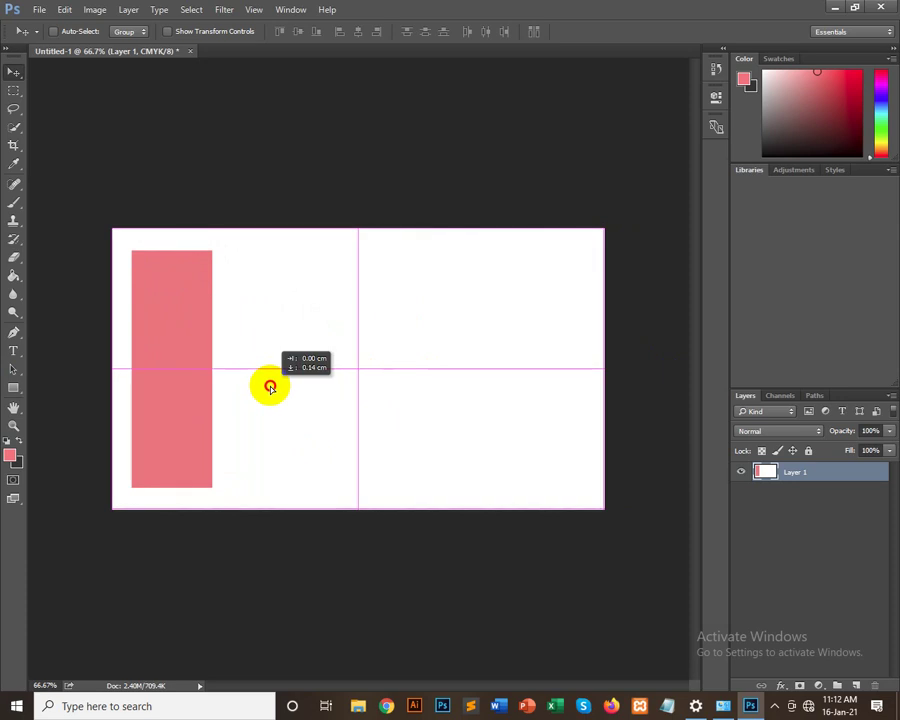
pyautogui.click(772, 472)
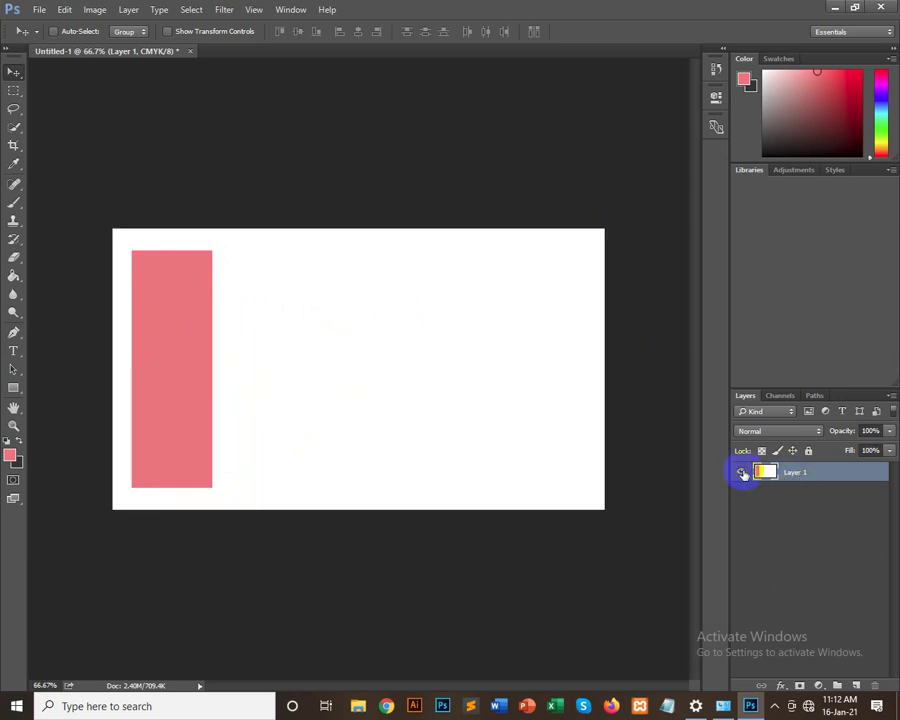
pyautogui.click(741, 472)
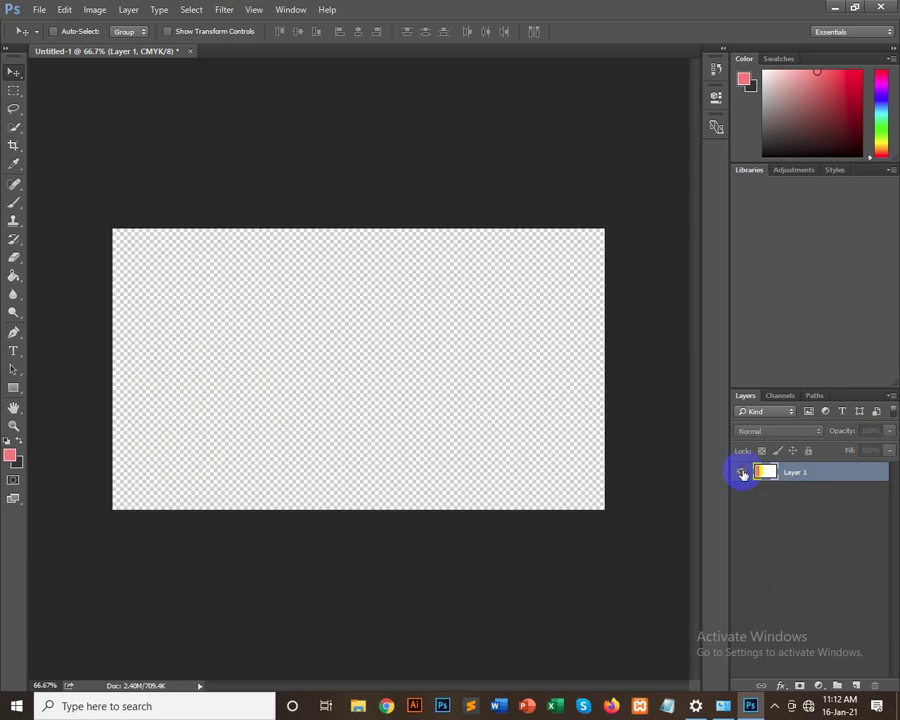
pyautogui.click(742, 472)
pyautogui.click(742, 472)
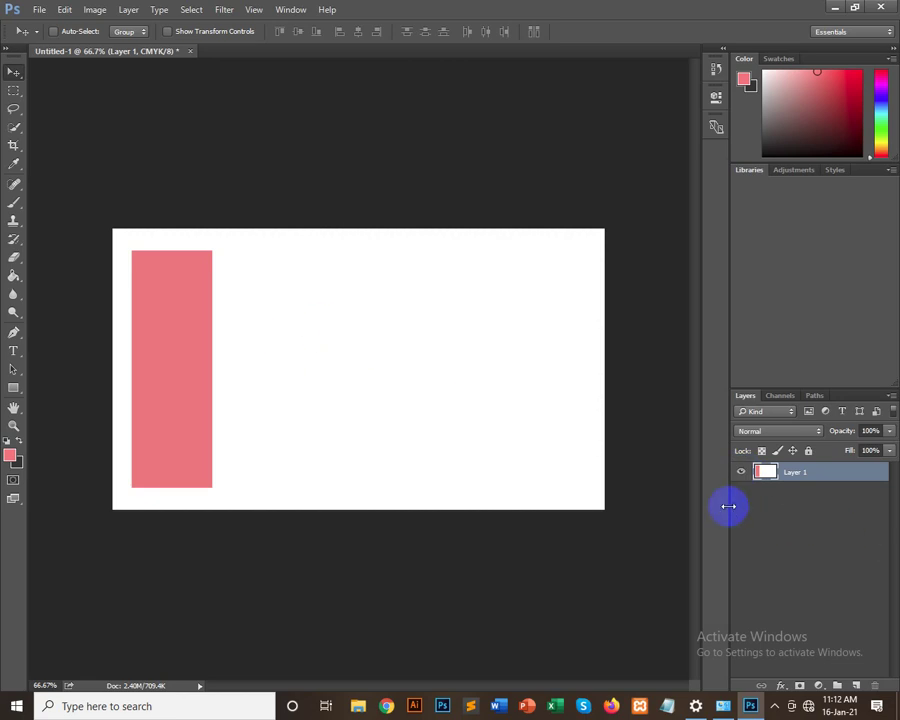
pyautogui.click(742, 472)
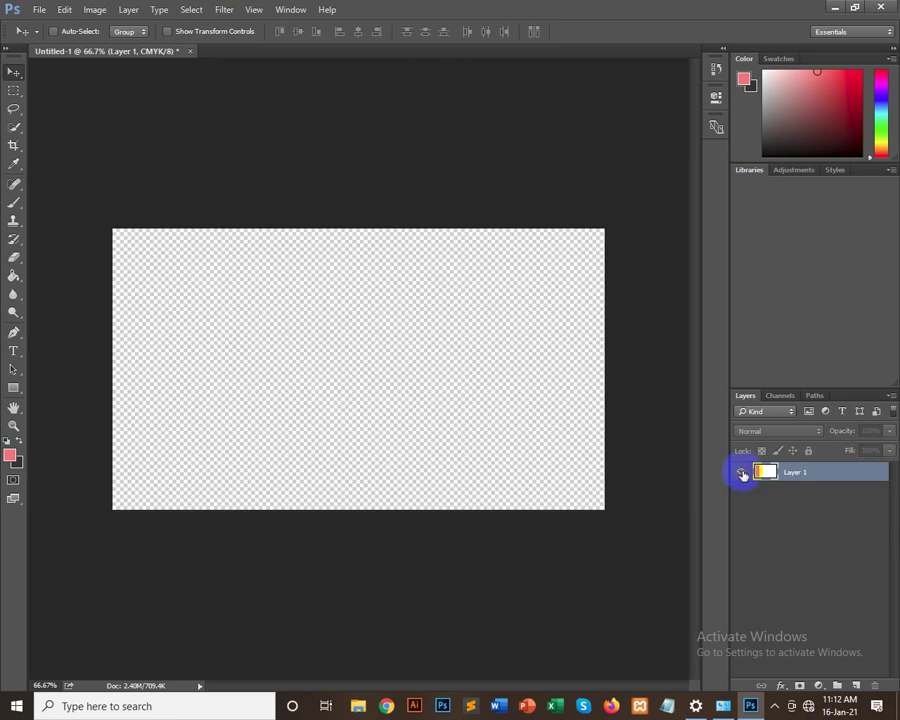
pyautogui.click(742, 472)
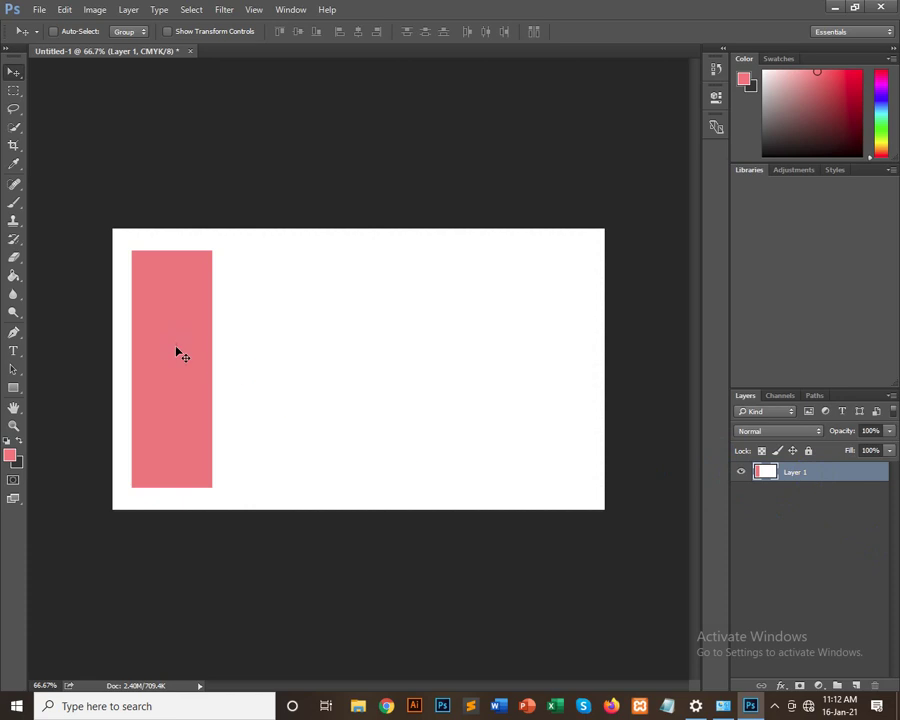
pyautogui.moveTo(178, 352)
pyautogui.mouseDown()
pyautogui.moveTo(185, 336)
pyautogui.moveTo(171, 331)
pyautogui.mouseUp()
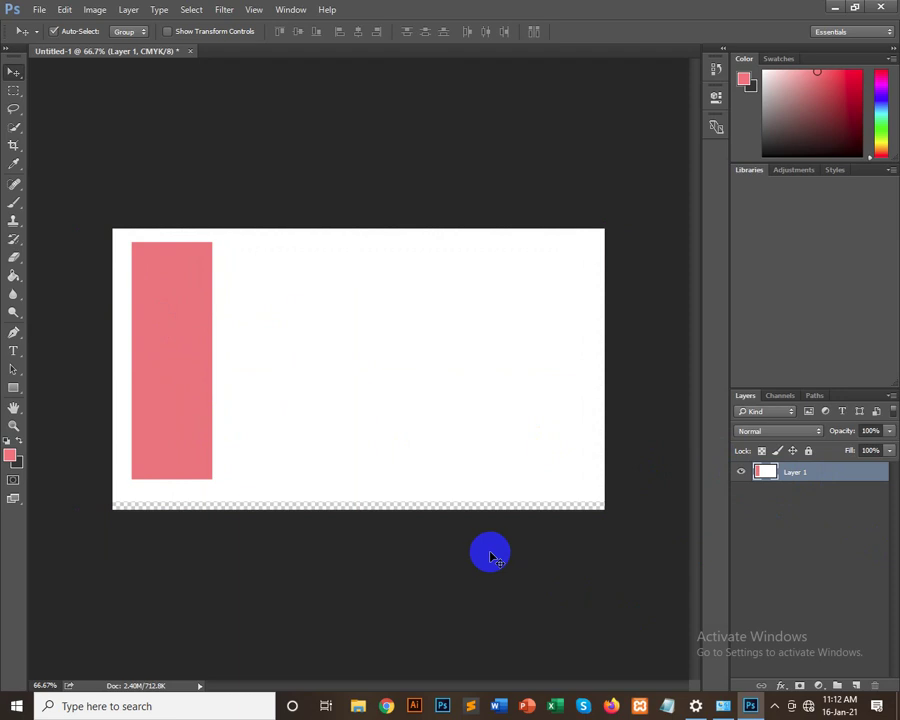
pyautogui.hotkey('shift', 'Down')
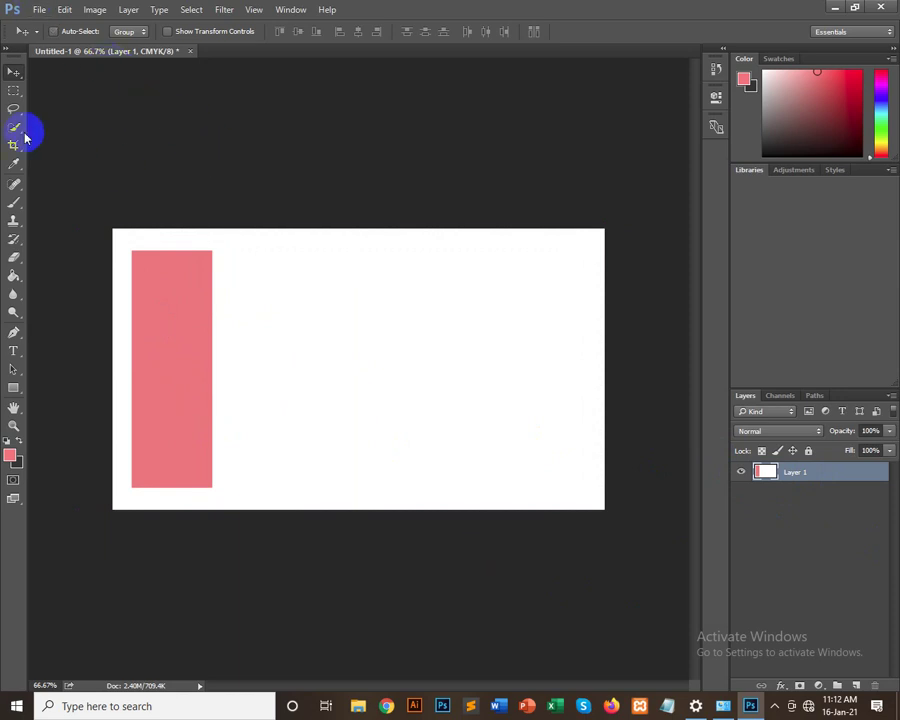
# Step: Select all, fill it with white to erase the pink rectangle, and deselect
pyautogui.click(66, 10)
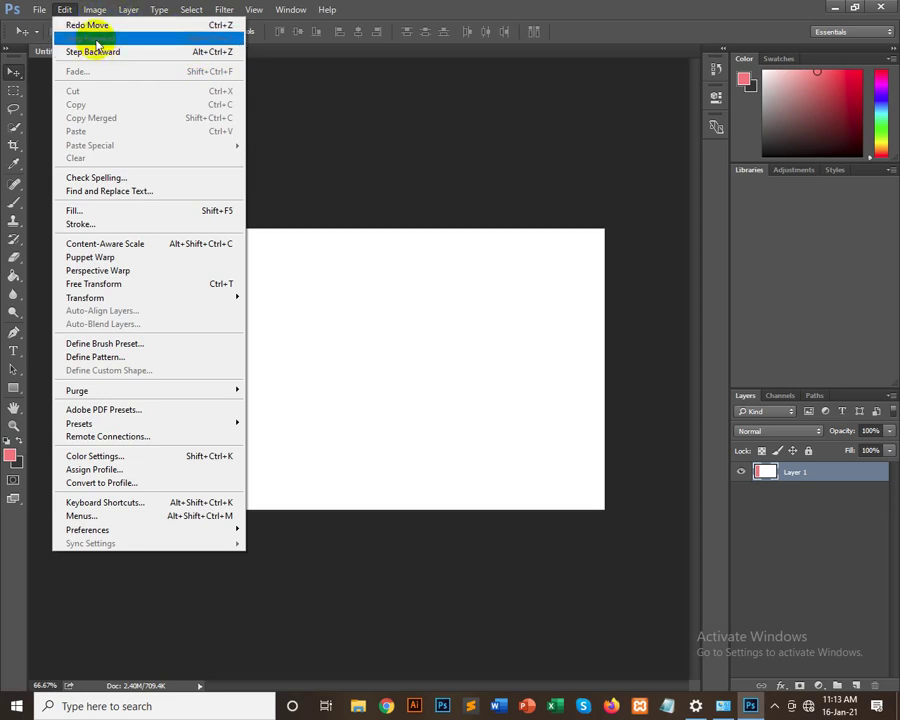
pyautogui.click(406, 140)
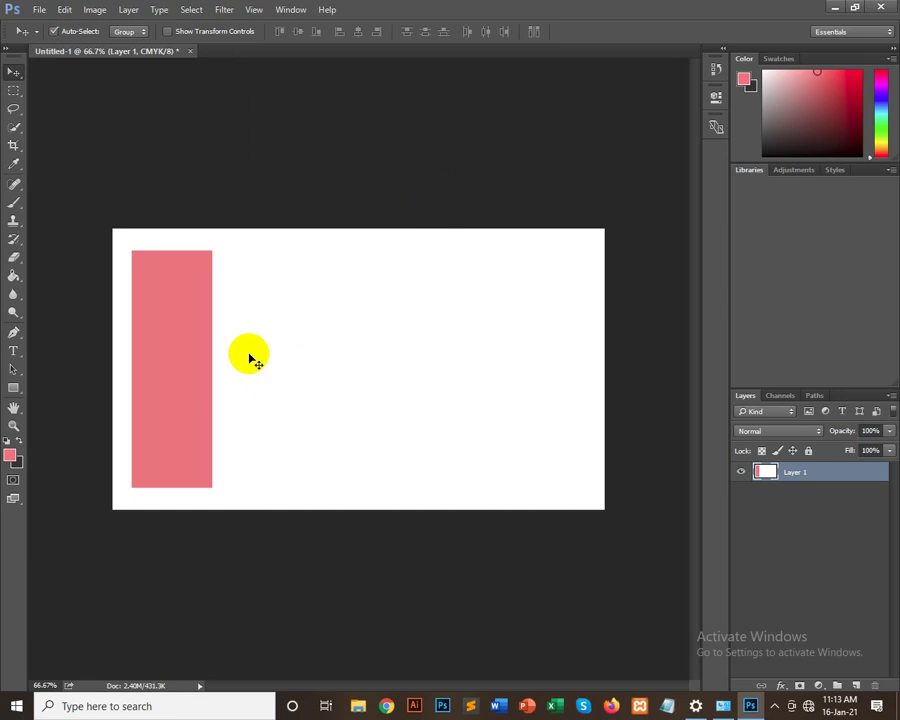
pyautogui.hotkey('ctrl', 'a')
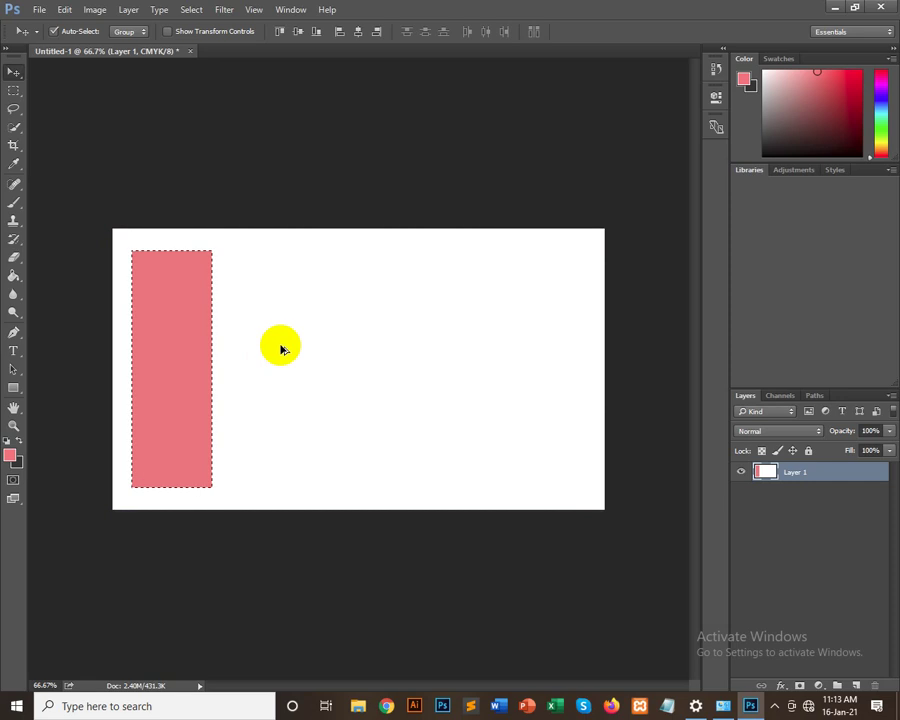
pyautogui.hotkey('ctrl', 'i')
pyautogui.hotkey('ctrl', 'i')
pyautogui.hotkey('ctrl', 'BackSpace')
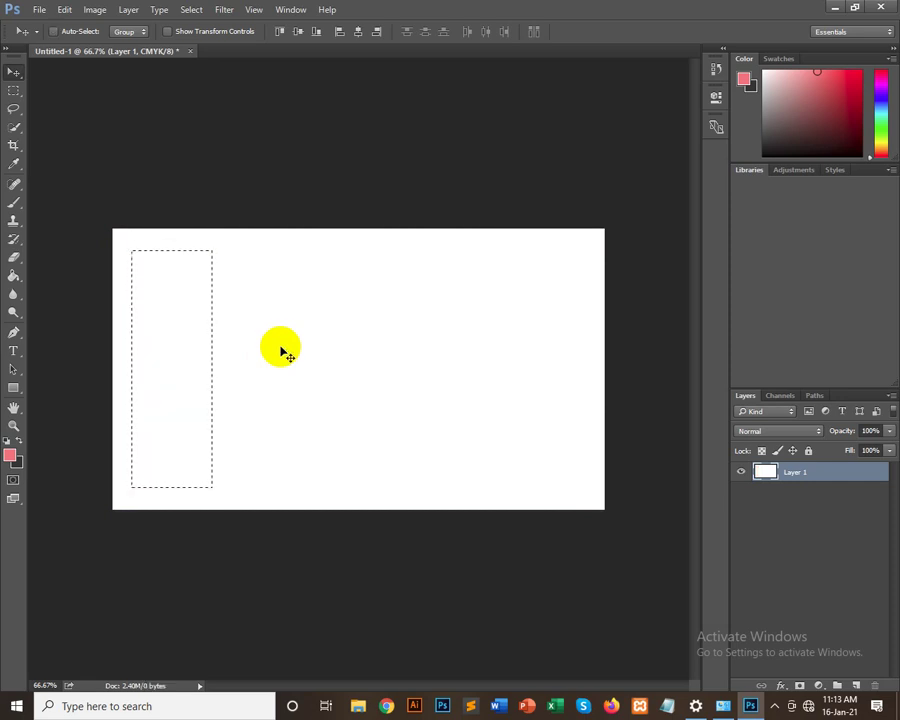
pyautogui.press('Right')
pyautogui.press('Right')
pyautogui.press('Right')
pyautogui.hotkey('ctrl', 'd')
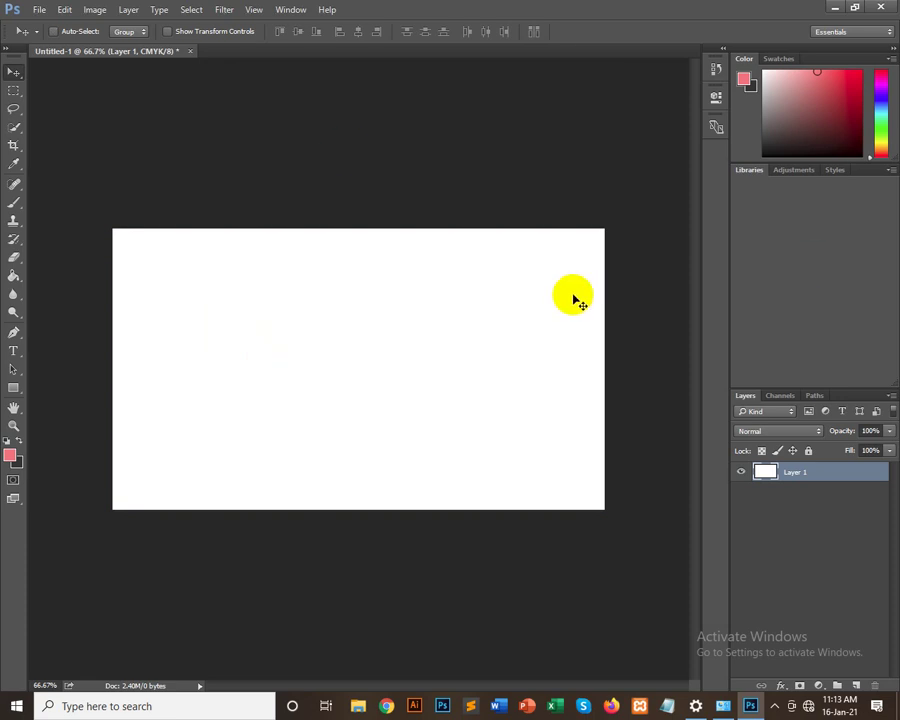
# Step: Drag a wide rectangular marquee band across the top of the canvas
pyautogui.click(600, 365)
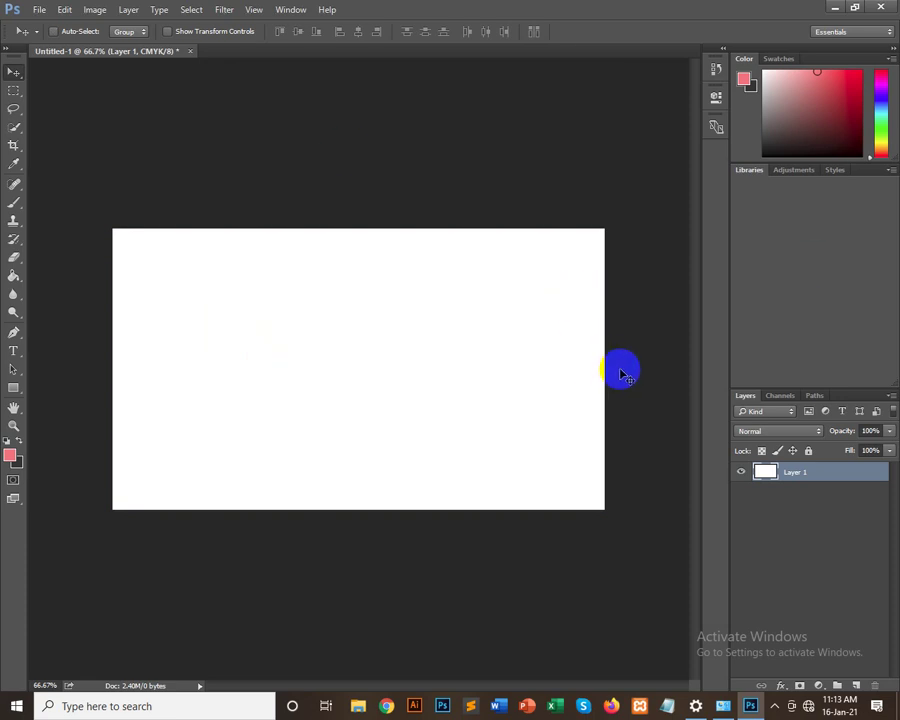
pyautogui.click(13, 92)
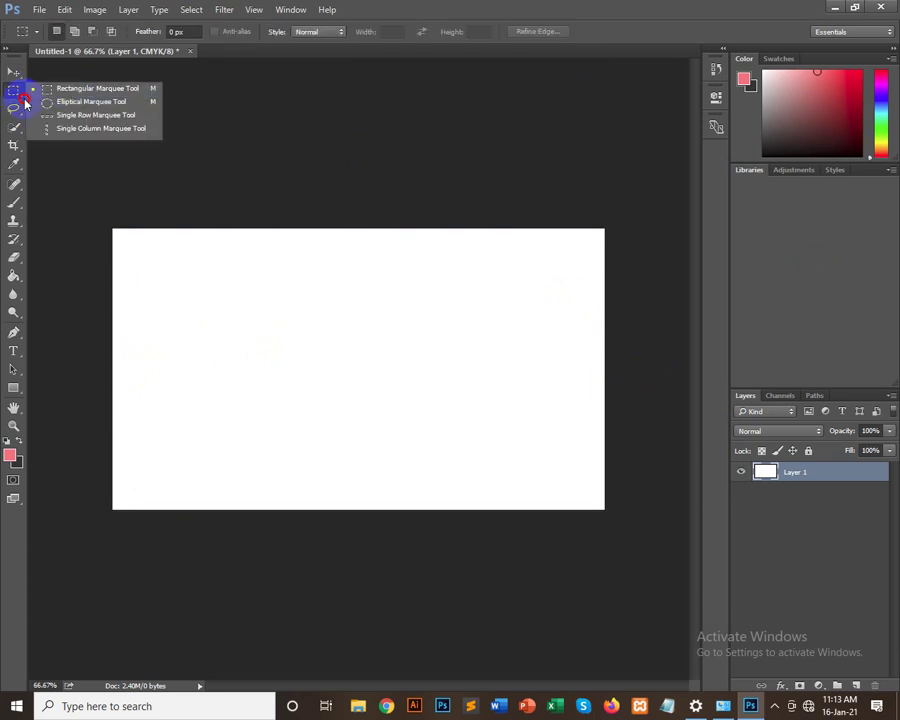
pyautogui.click(50, 88)
pyautogui.moveTo(250, 265)
pyautogui.mouseDown()
pyautogui.moveTo(588, 305)
pyautogui.moveTo(500, 292)
pyautogui.mouseUp()
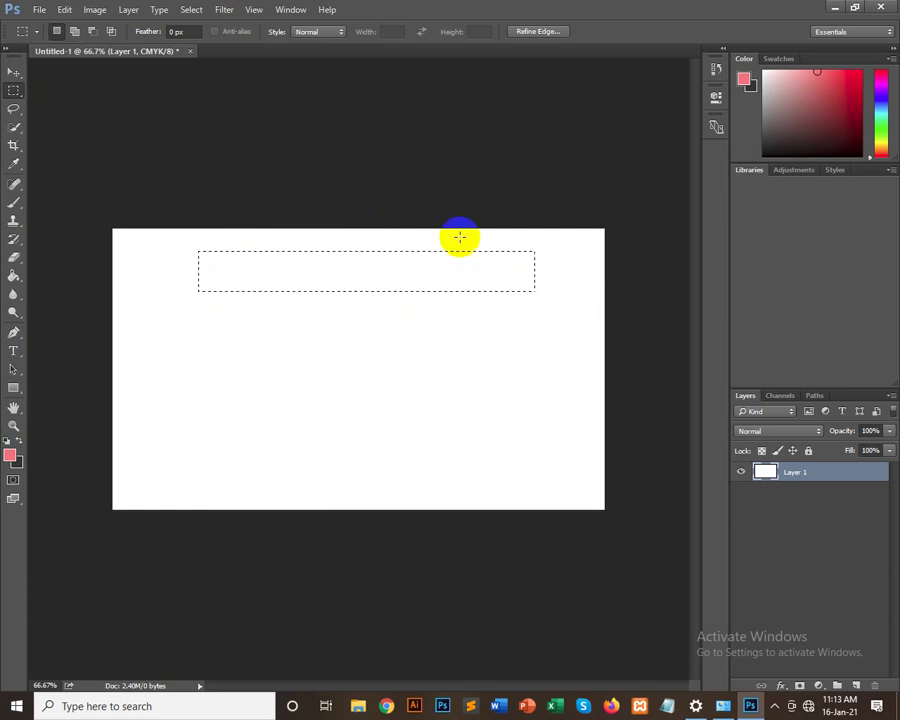
# Step: Edit Layer 1's name without changing it, then toggle its visibility repeatedly
pyautogui.doubleClick(795, 473)
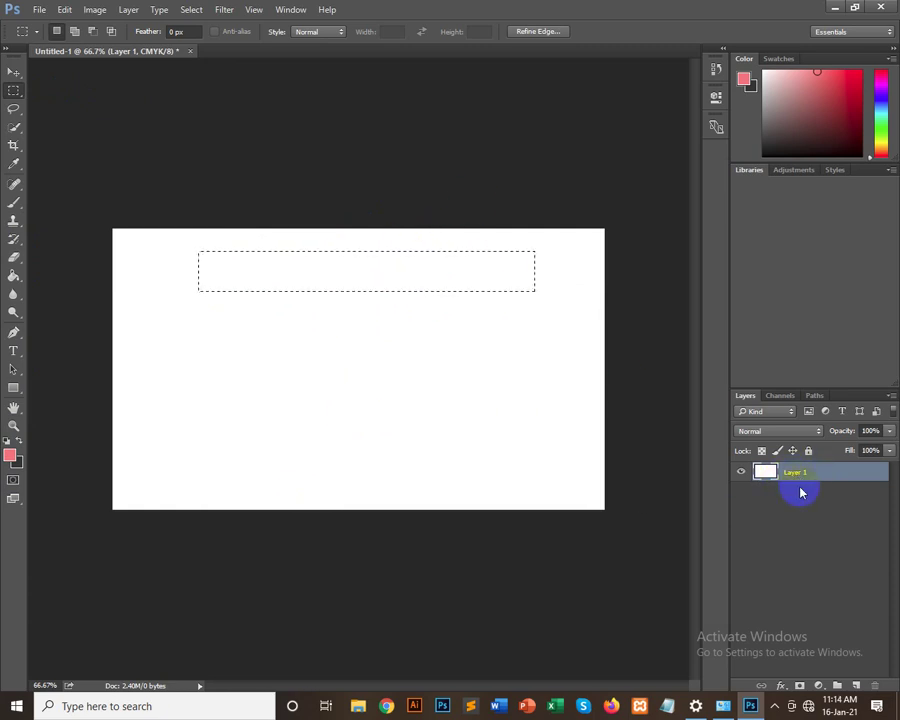
pyautogui.press('Return')
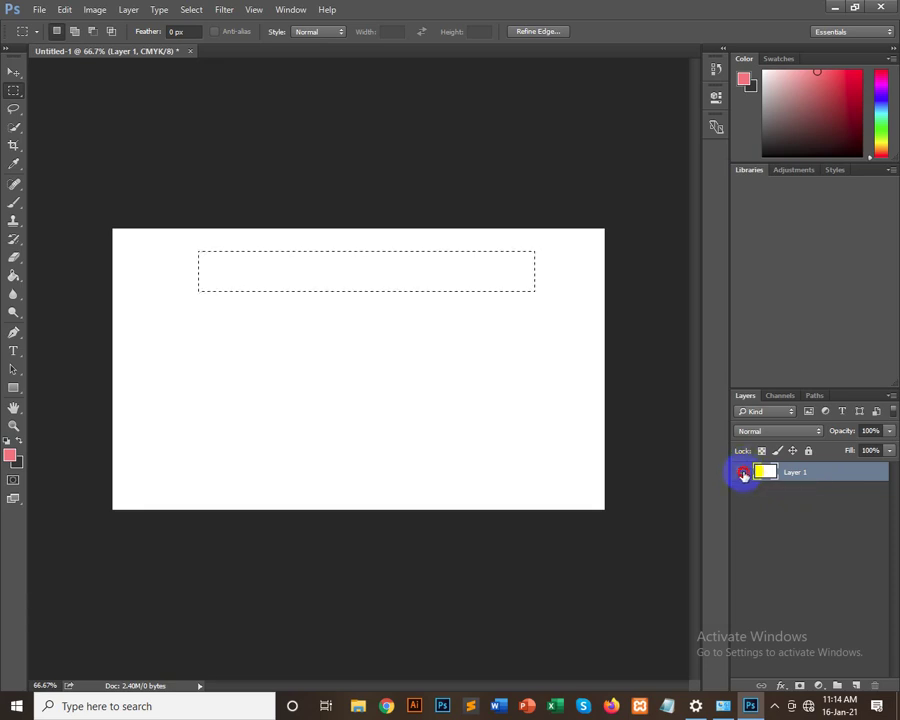
pyautogui.click(743, 475)
pyautogui.click(743, 475)
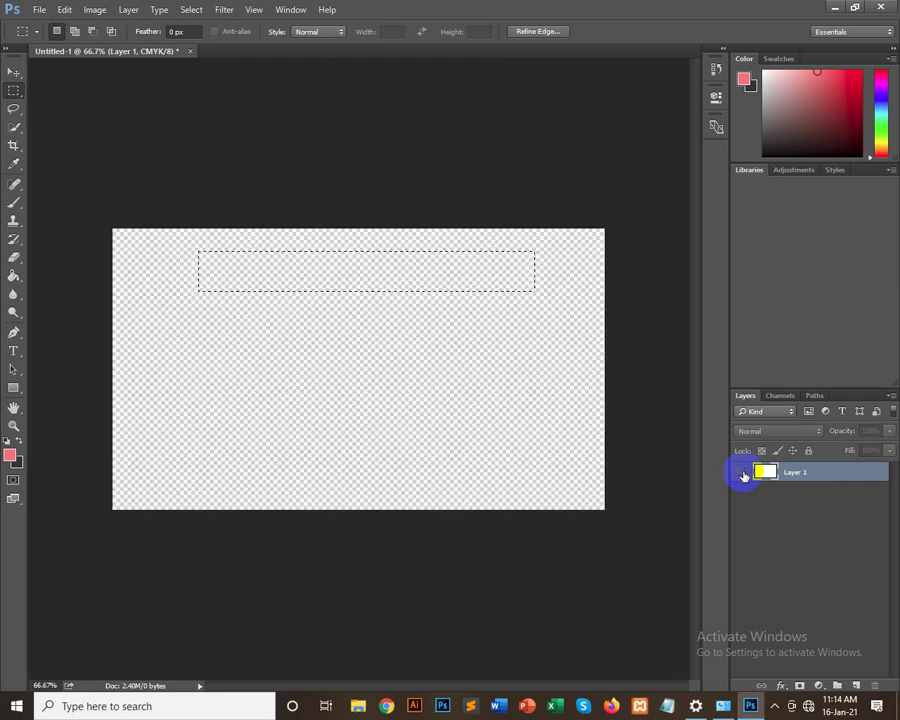
pyautogui.click(743, 475)
pyautogui.click(743, 475)
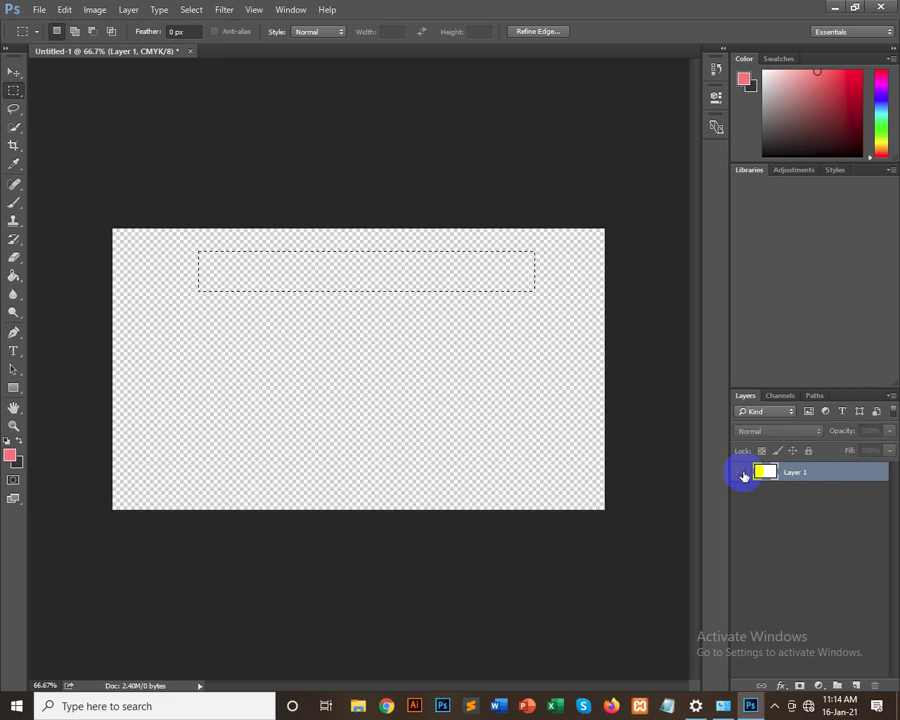
pyautogui.click(743, 475)
pyautogui.click(743, 475)
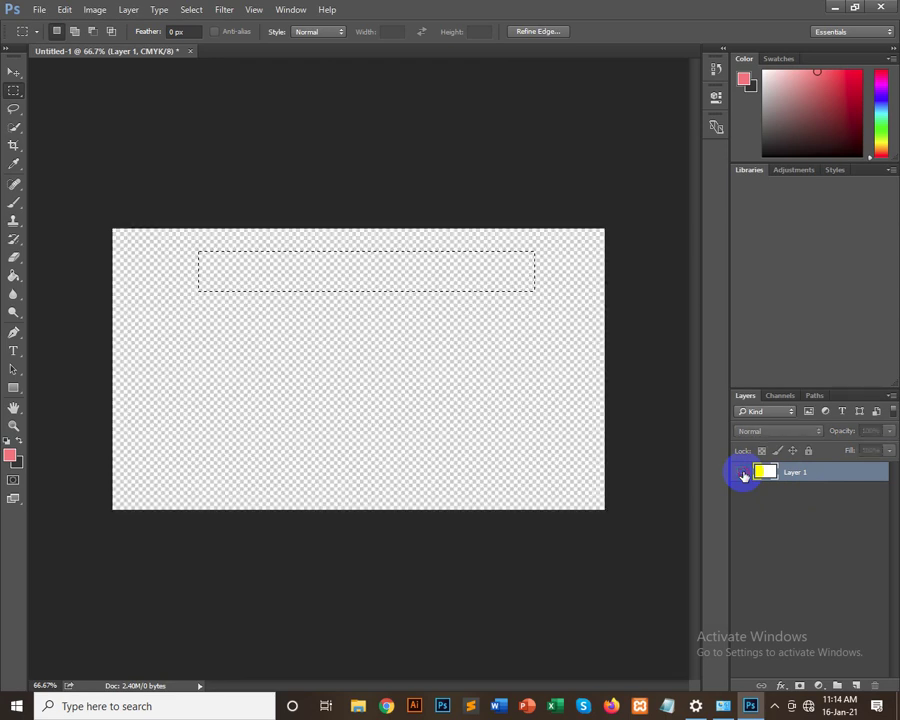
pyautogui.click(743, 475)
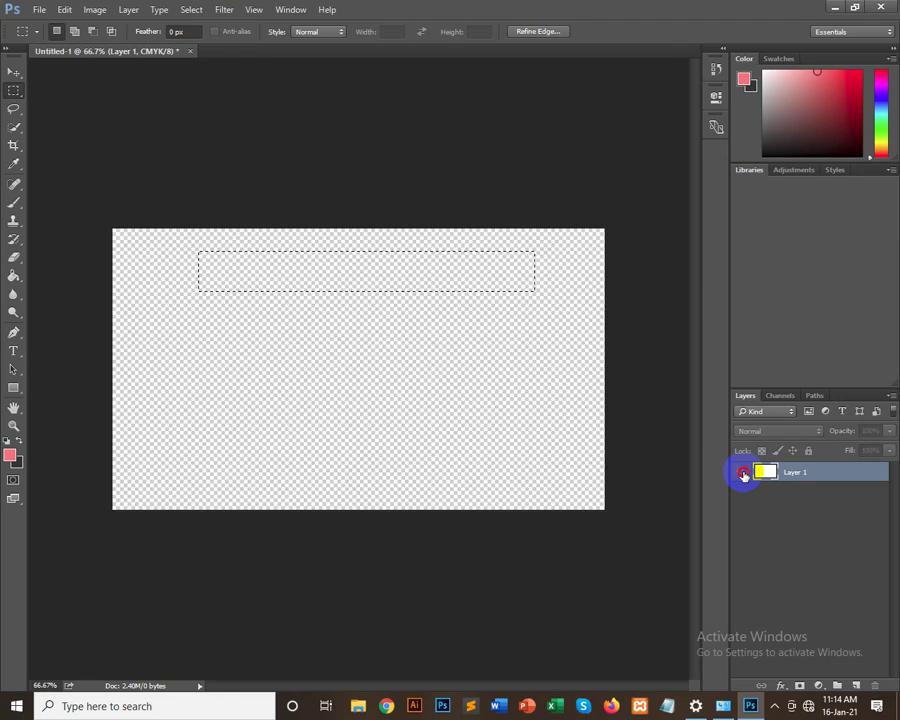
pyautogui.click(743, 475)
pyautogui.click(743, 475)
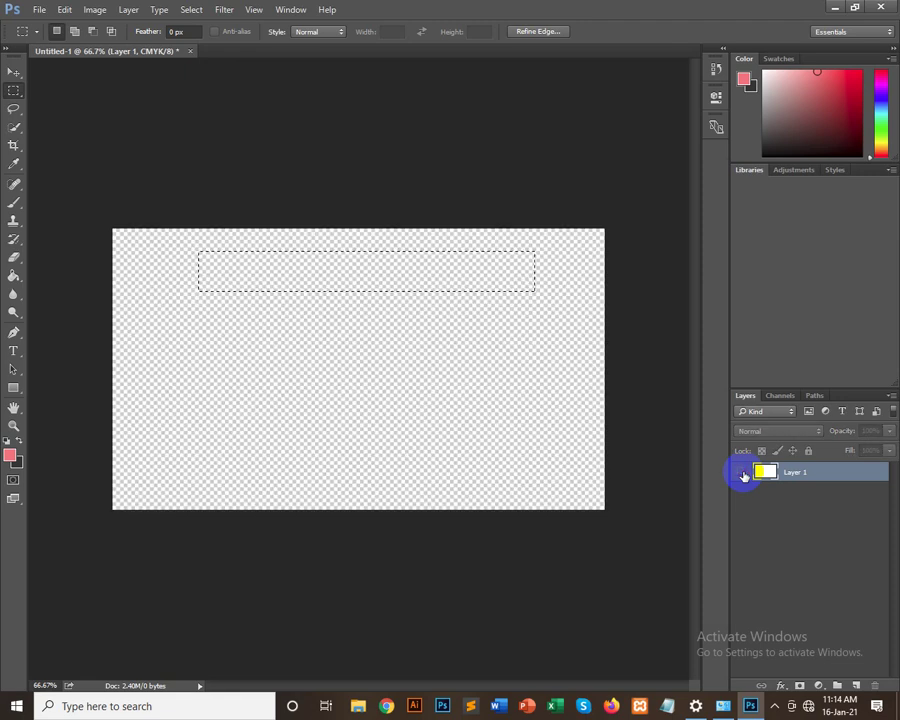
pyautogui.click(743, 475)
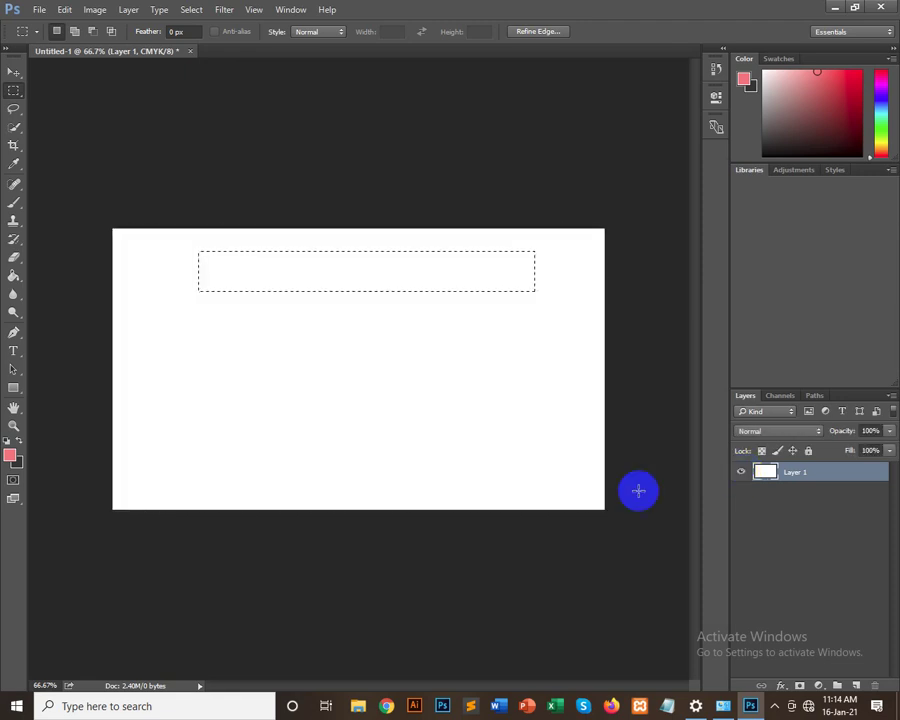
# Step: Add a new layer with Create New Layer, then delete it
pyautogui.click(765, 481)
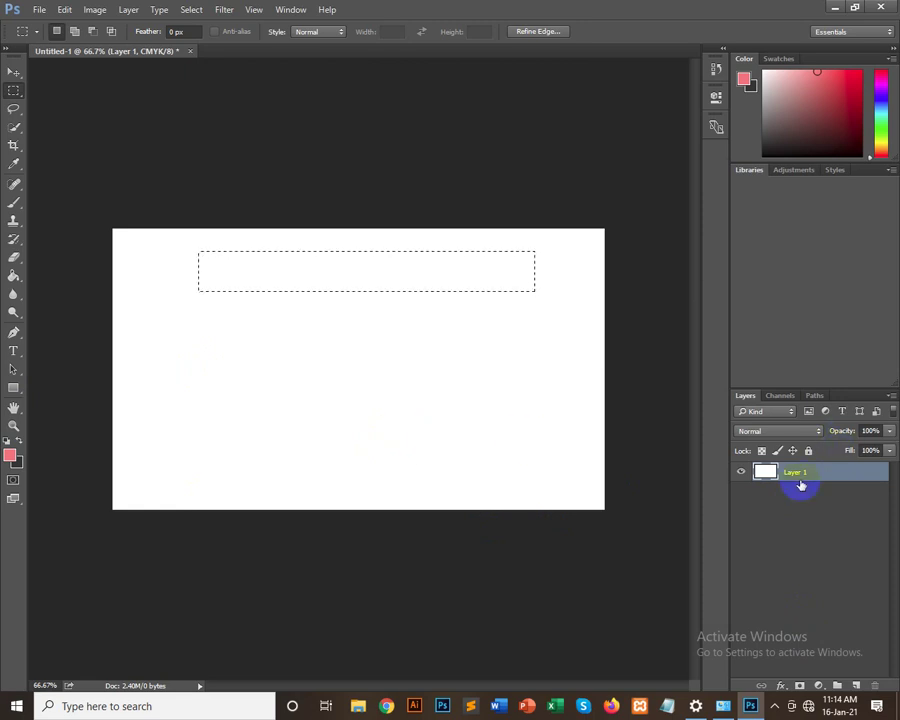
pyautogui.click(860, 686)
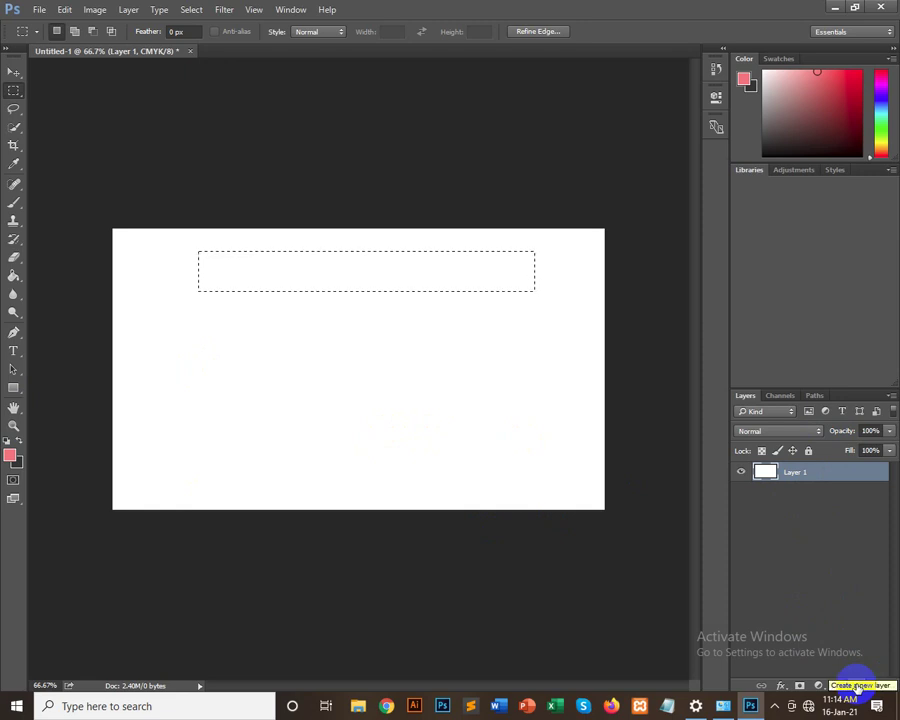
pyautogui.click(857, 686)
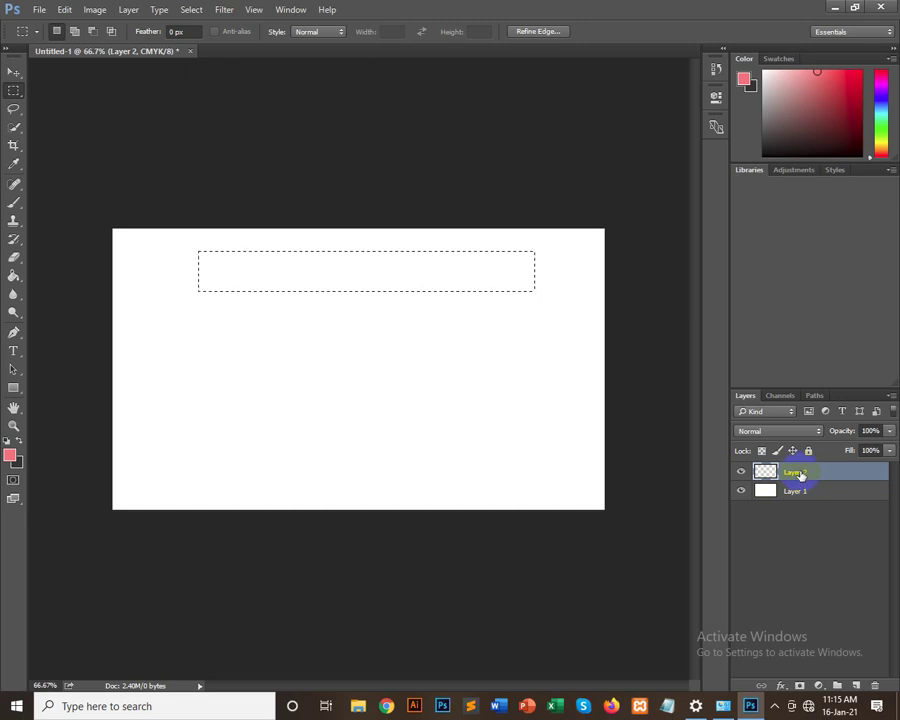
pyautogui.click(877, 686)
pyautogui.click(414, 267)
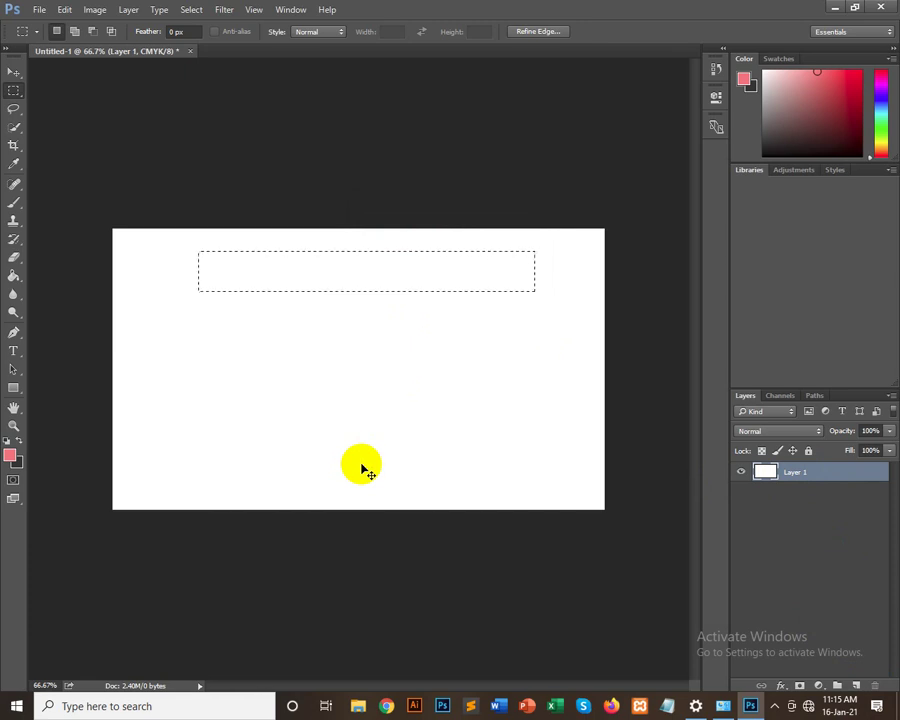
# Step: Create Layer 2 with Ctrl+Shift+N and open its name for editing
pyautogui.hotkey('ctrl', 'shift', 'n')
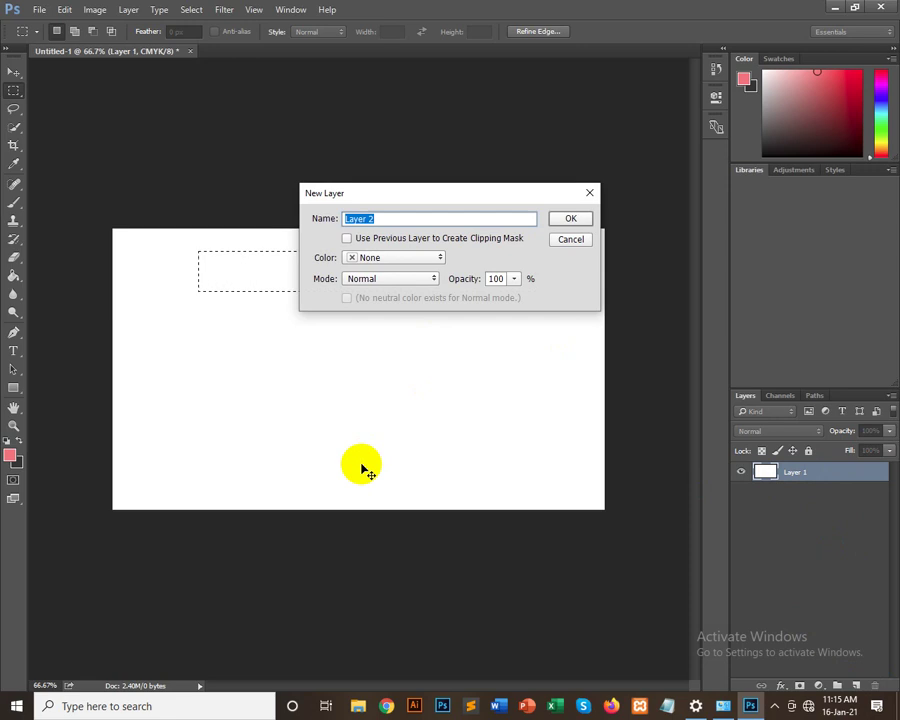
pyautogui.press('Return')
pyautogui.doubleClick(796, 472)
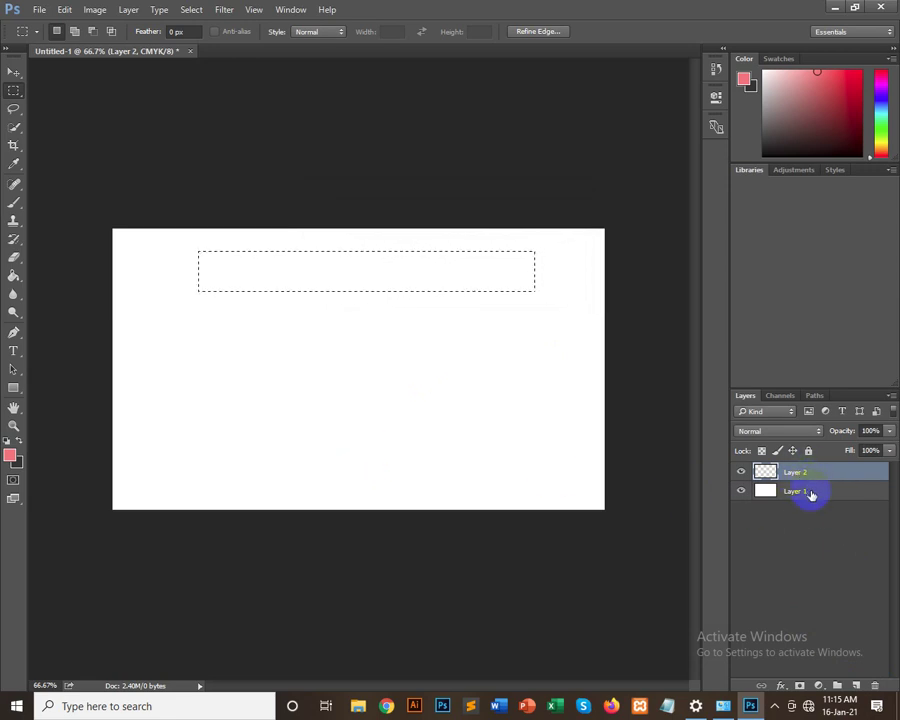
pyautogui.click(30, 310)
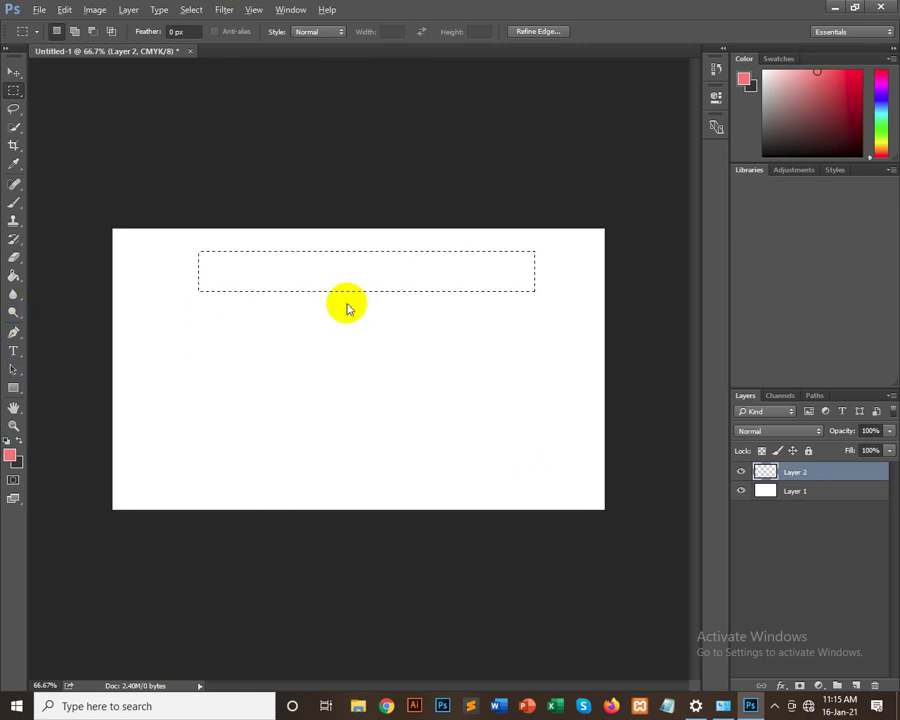
# Step: Fill the band with pink on Layer 2 and deselect it
pyautogui.hotkey('alt', 'BackSpace')
pyautogui.hotkey('ctrl', 'd')
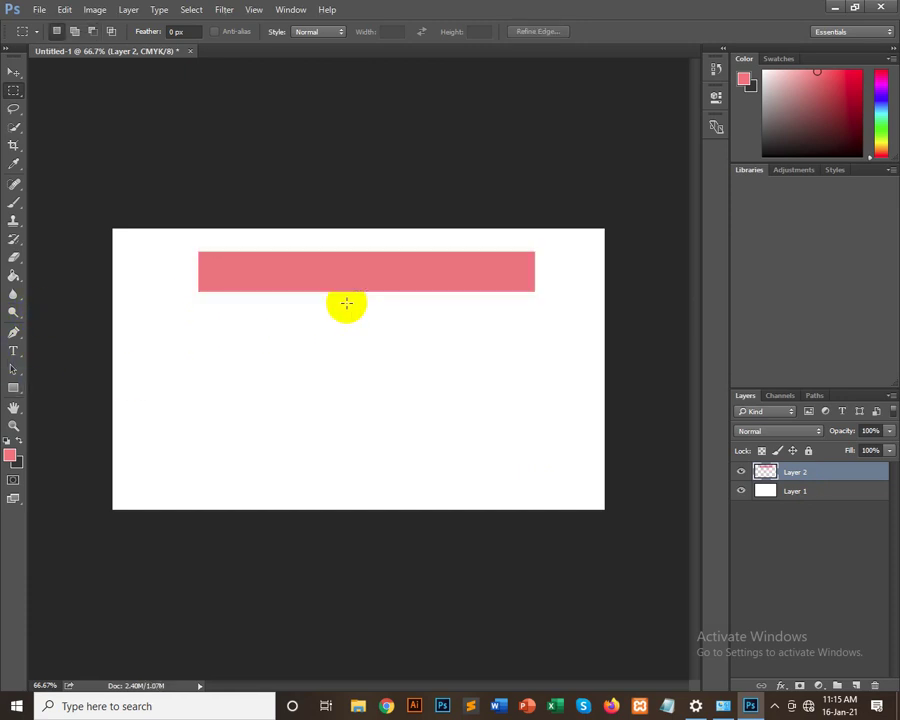
pyautogui.click(13, 72)
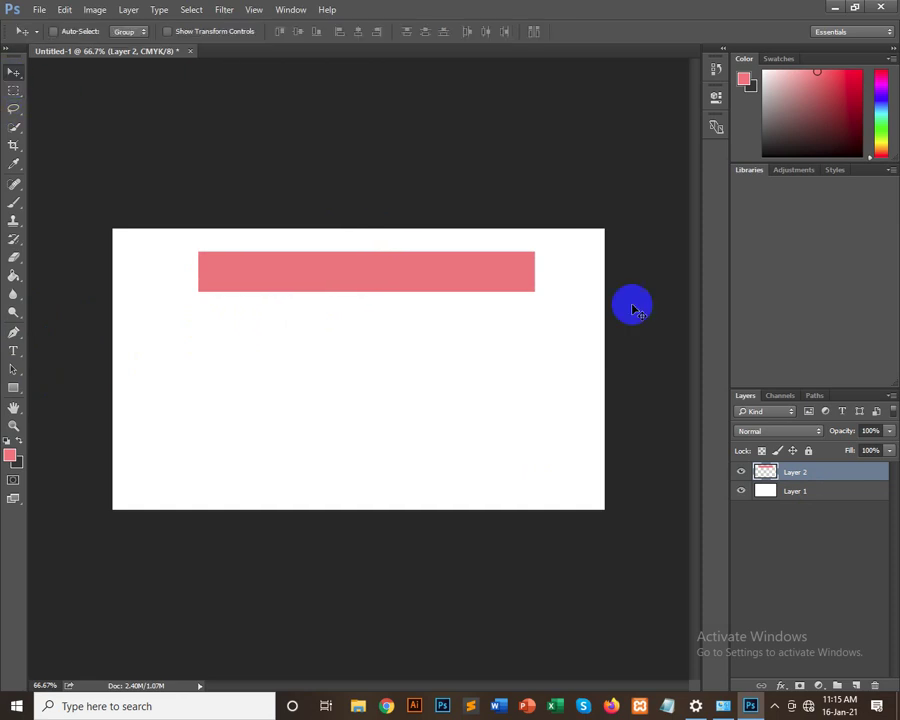
pyautogui.click(795, 491)
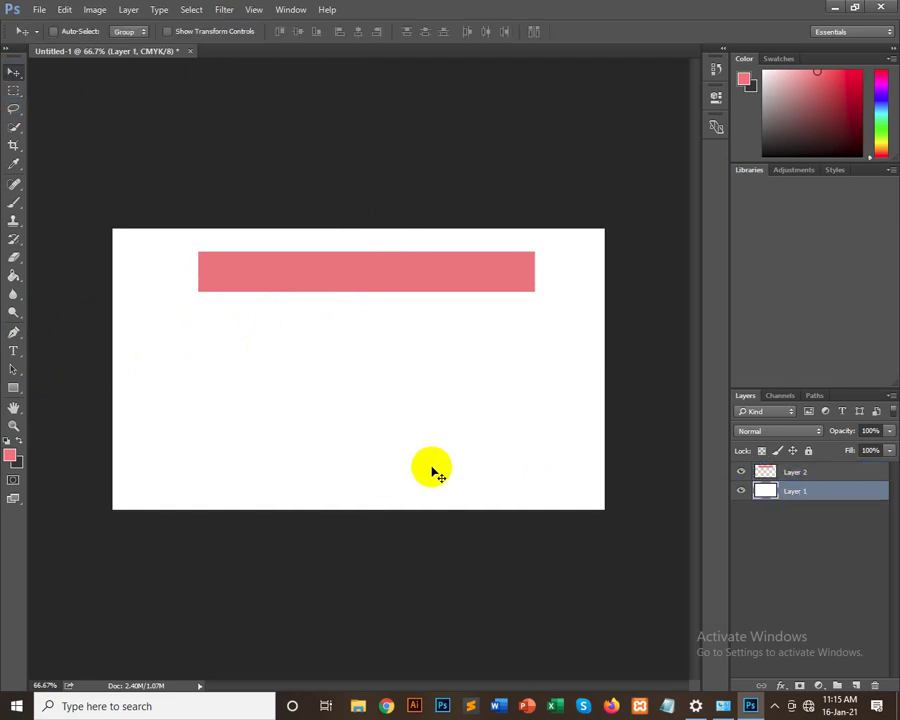
pyautogui.click(806, 472)
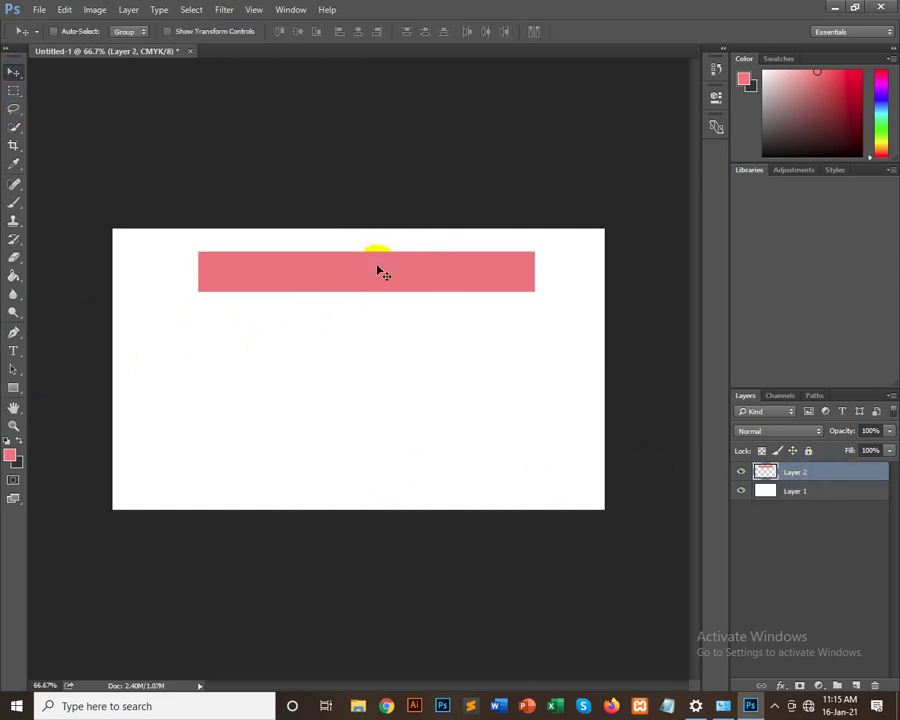
# Step: Toggle Layer 2's visibility on and off, ending with it shown
pyautogui.click(806, 472)
pyautogui.click(742, 474)
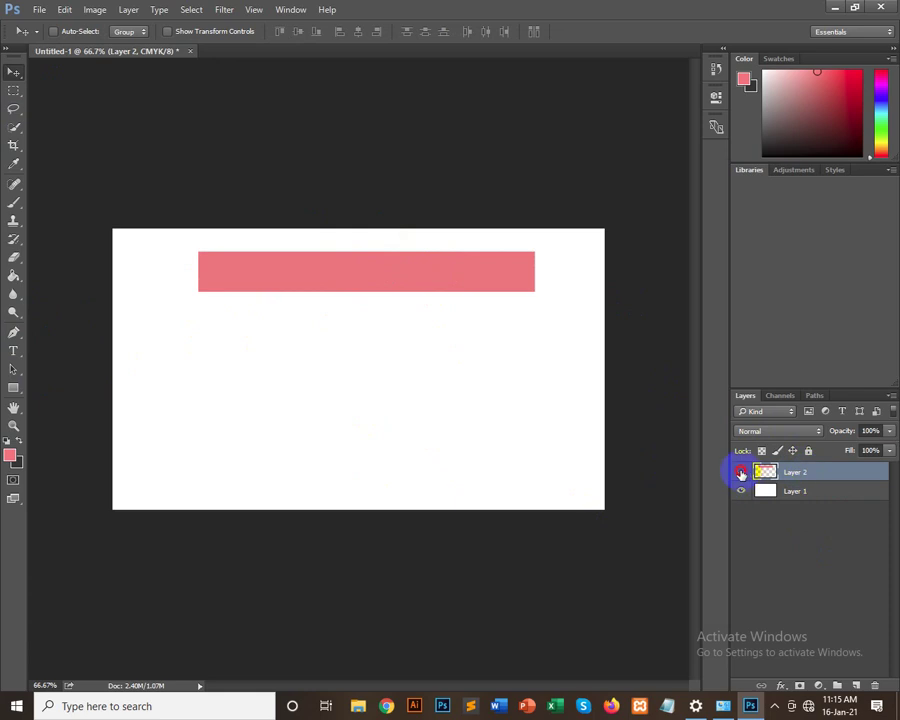
pyautogui.click(741, 473)
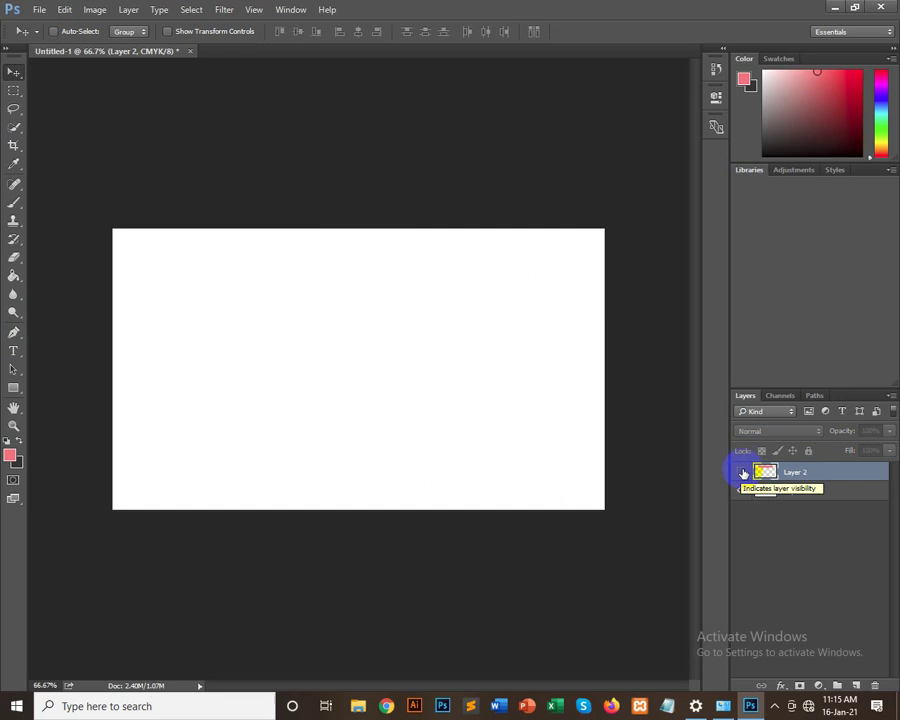
pyautogui.click(742, 474)
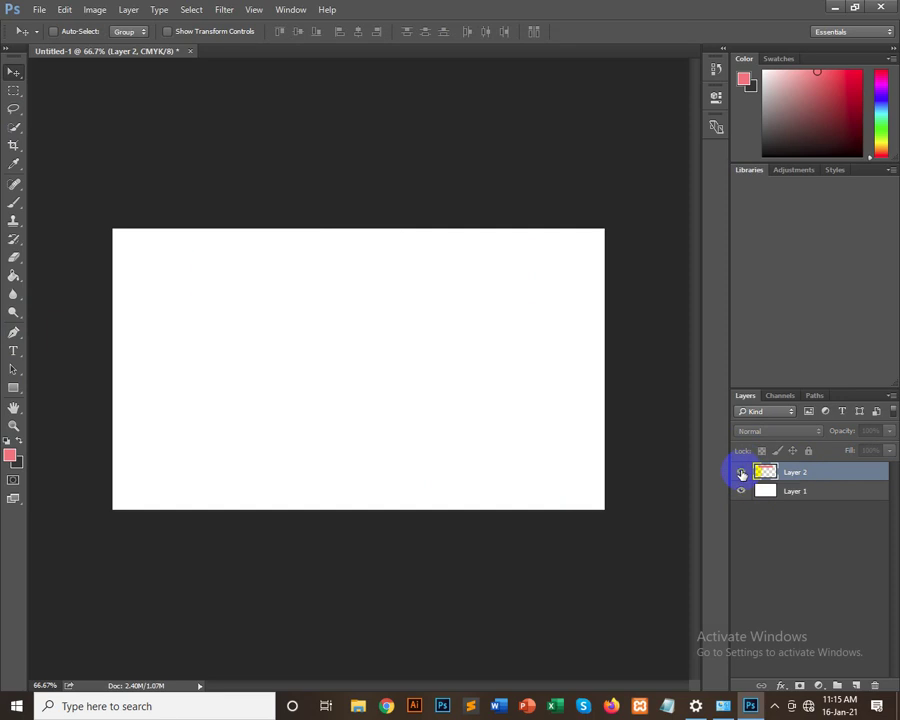
pyautogui.click(742, 474)
pyautogui.click(742, 474)
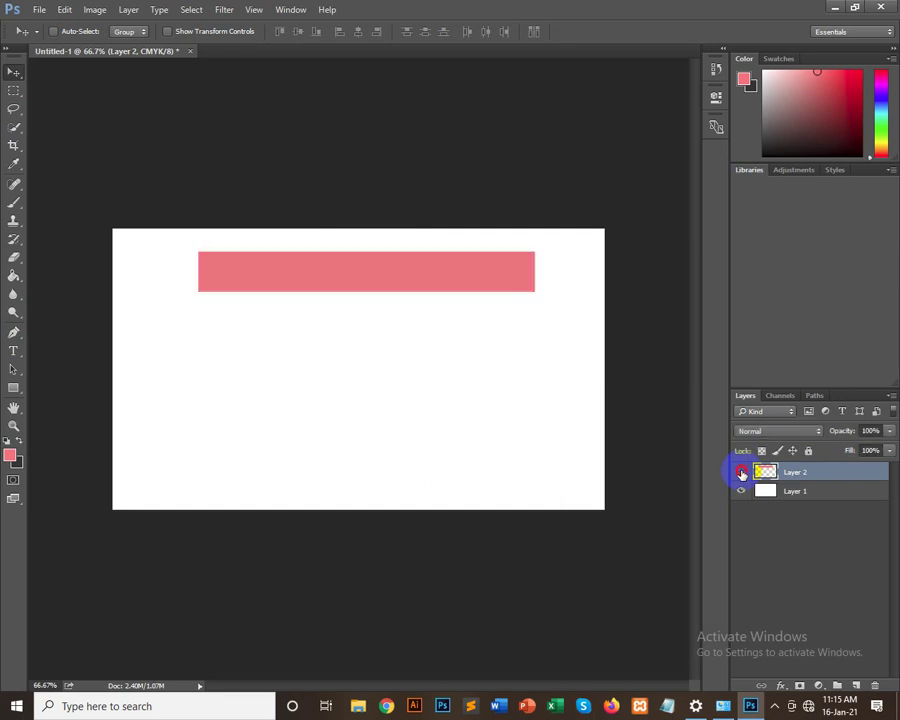
pyautogui.click(742, 474)
pyautogui.click(742, 474)
pyautogui.click(742, 474)
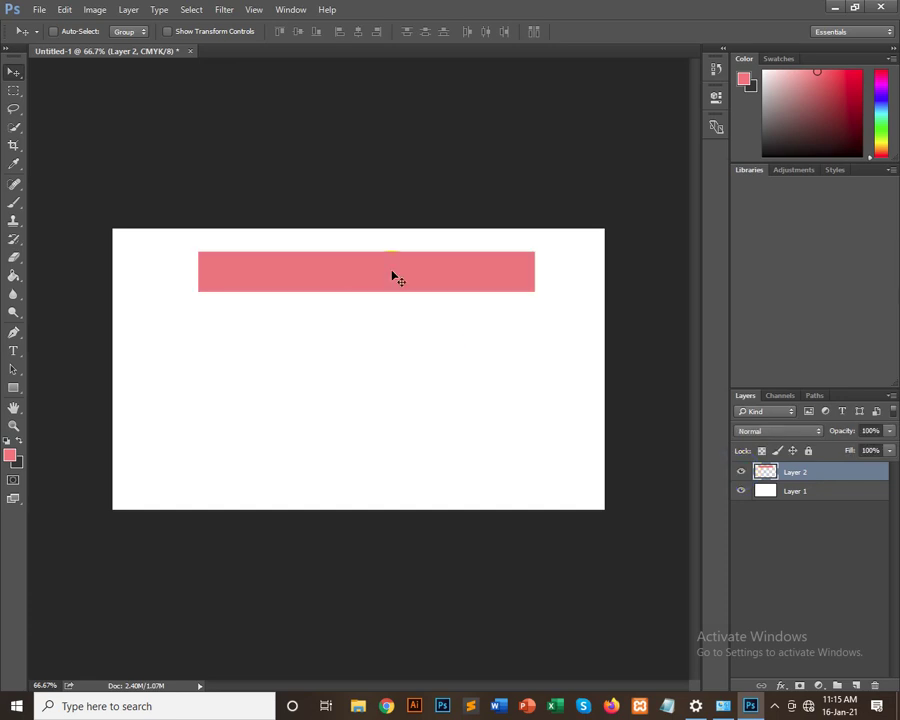
# Step: Nudge the pink bar slightly lower, then float the Layers panel out of its dock
pyautogui.moveTo(360, 269)
pyautogui.mouseDown()
pyautogui.moveTo(360, 327)
pyautogui.moveTo(333, 275)
pyautogui.mouseUp()
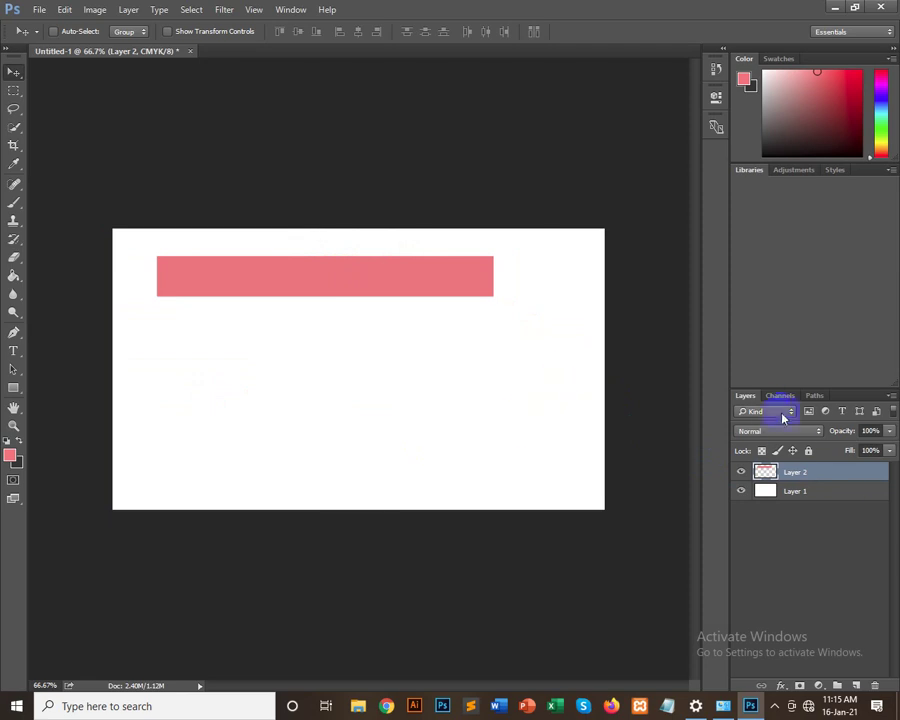
pyautogui.moveTo(360, 277); pyautogui.dragTo(383, 283)
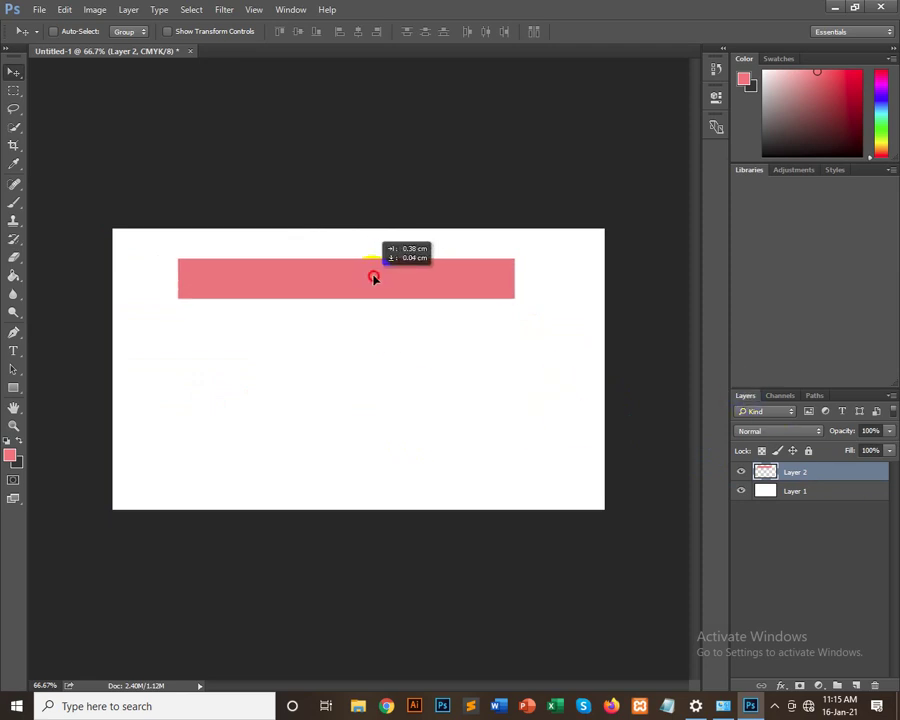
pyautogui.click(815, 474)
pyautogui.moveTo(745, 397); pyautogui.dragTo(172, 113)
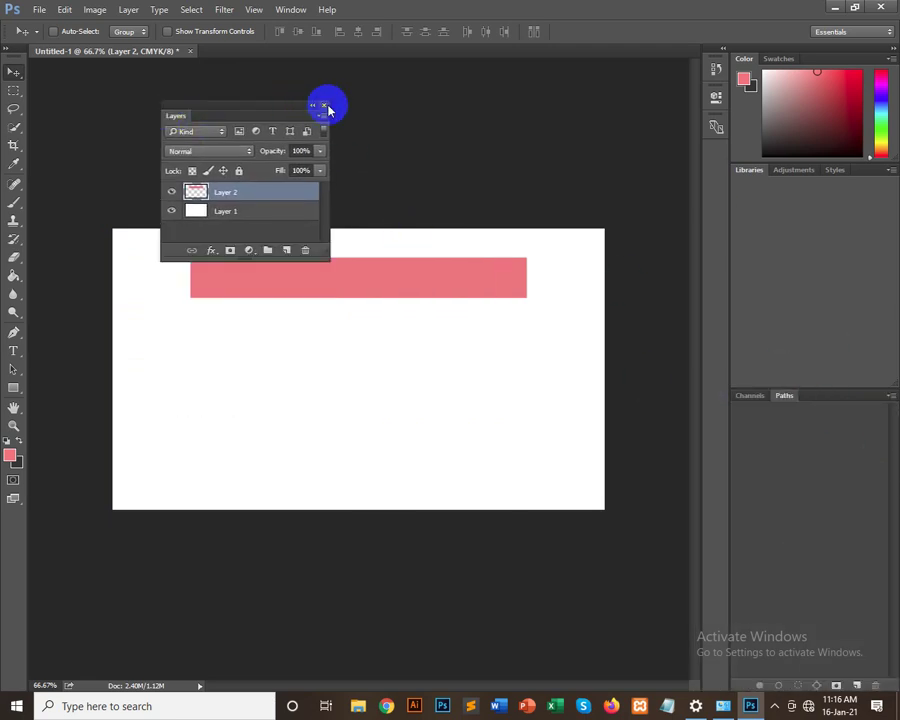
# Step: Close the floating Layers panel, reopen it via Window > Layers, and redock it beside Channels and Paths
pyautogui.click(324, 105)
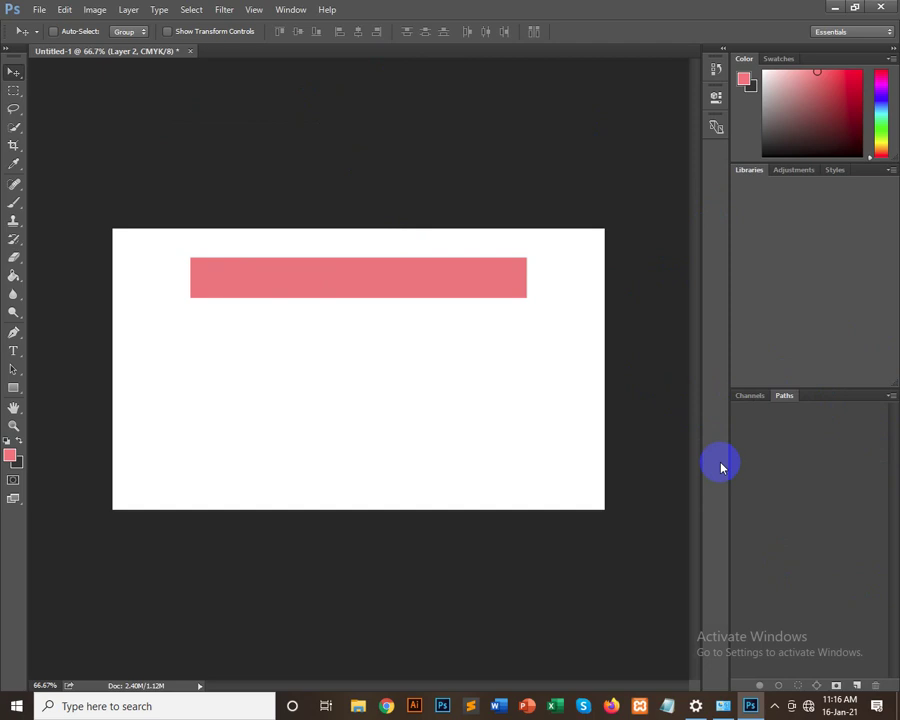
pyautogui.click(291, 10)
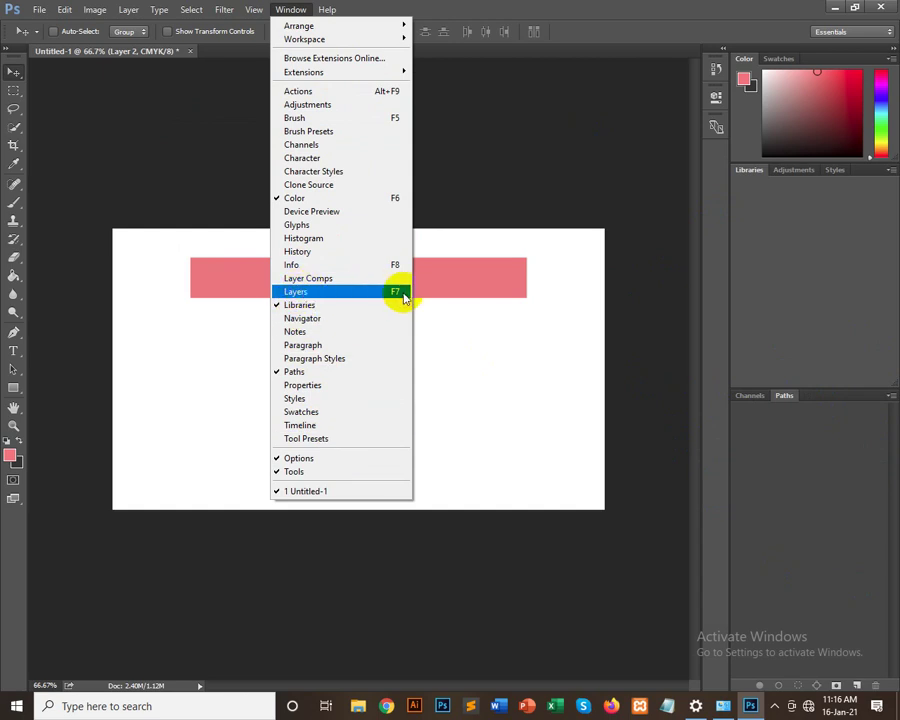
pyautogui.click(324, 296)
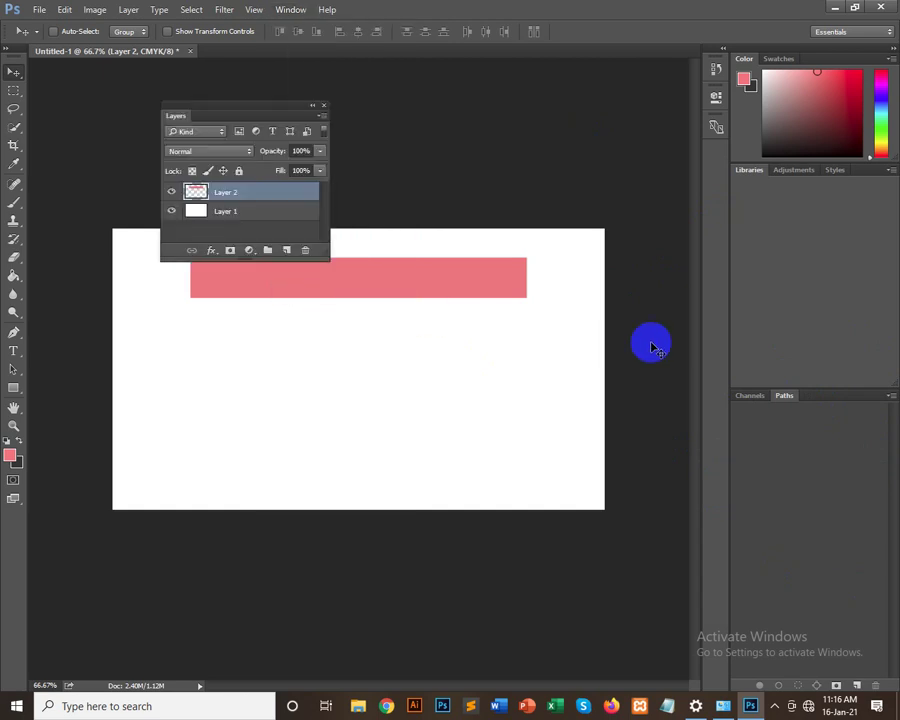
pyautogui.moveTo(220, 108)
pyautogui.mouseDown()
pyautogui.moveTo(759, 425)
pyautogui.moveTo(802, 398)
pyautogui.mouseUp()
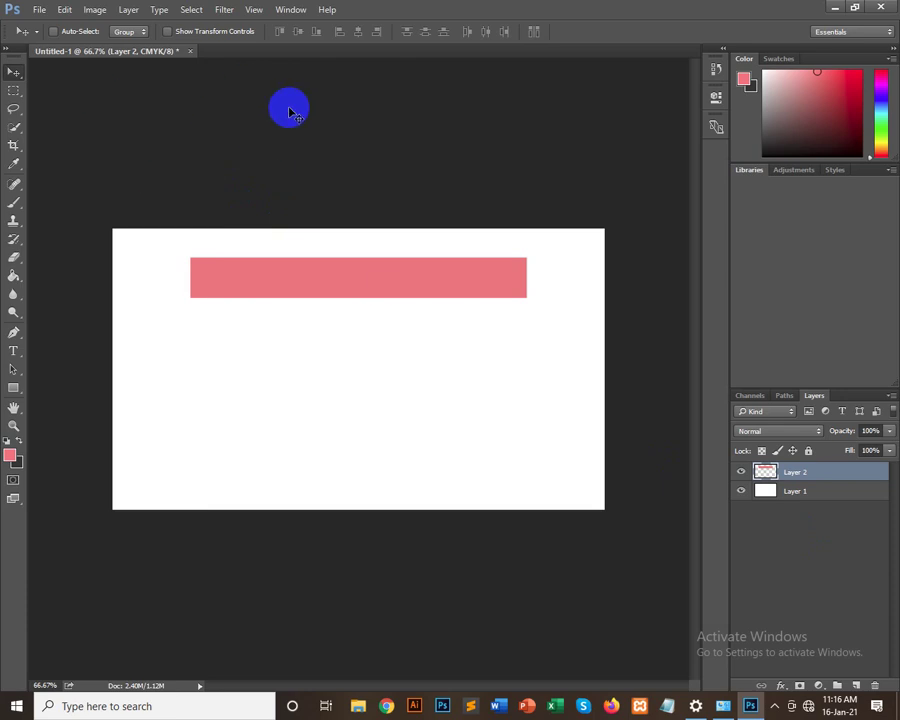
pyautogui.moveTo(463, 88); pyautogui.dragTo(463, 98)
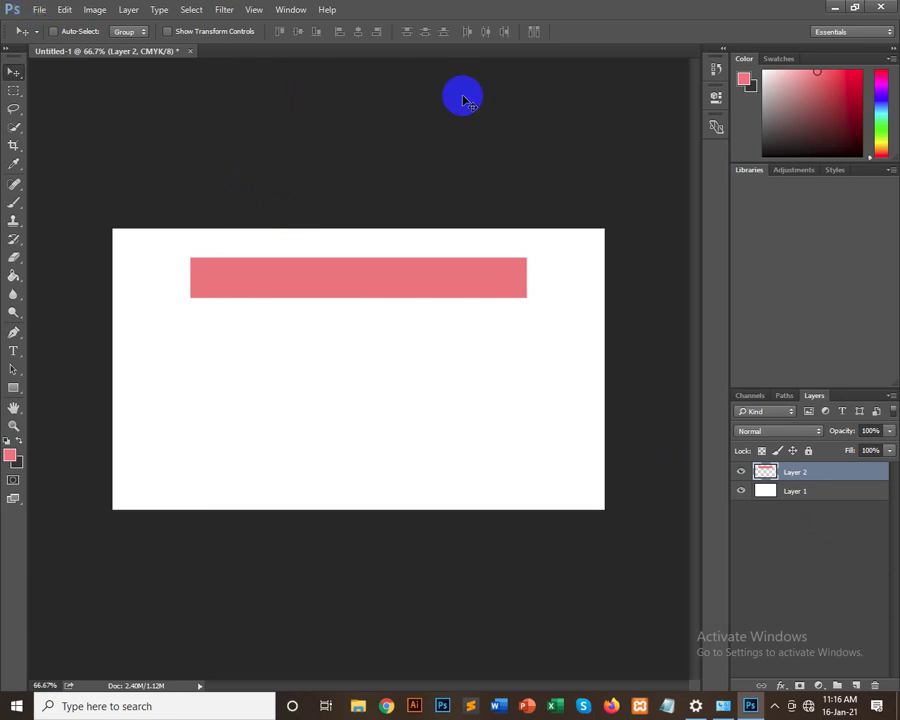
# Step: Start a new document via File > New and browse the width unit choices
pyautogui.click(38, 10)
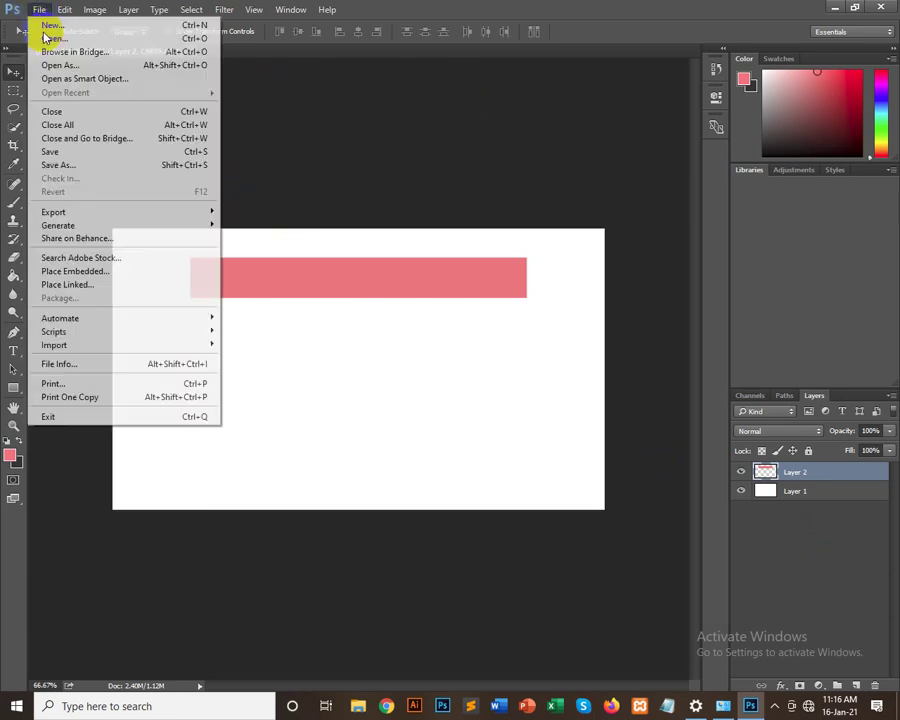
pyautogui.click(50, 27)
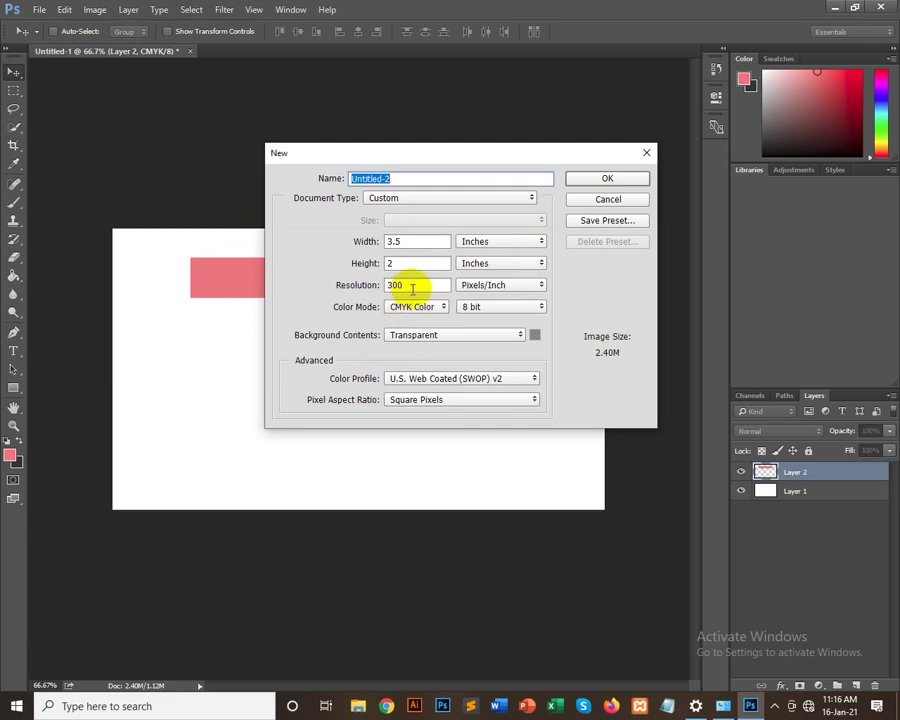
pyautogui.click(473, 243)
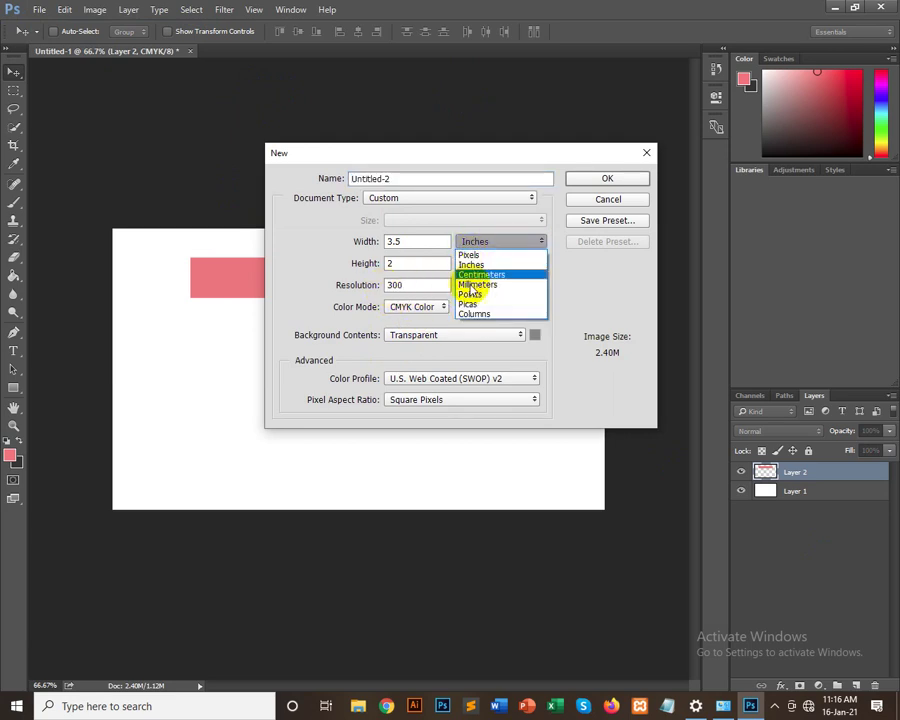
pyautogui.click(307, 236)
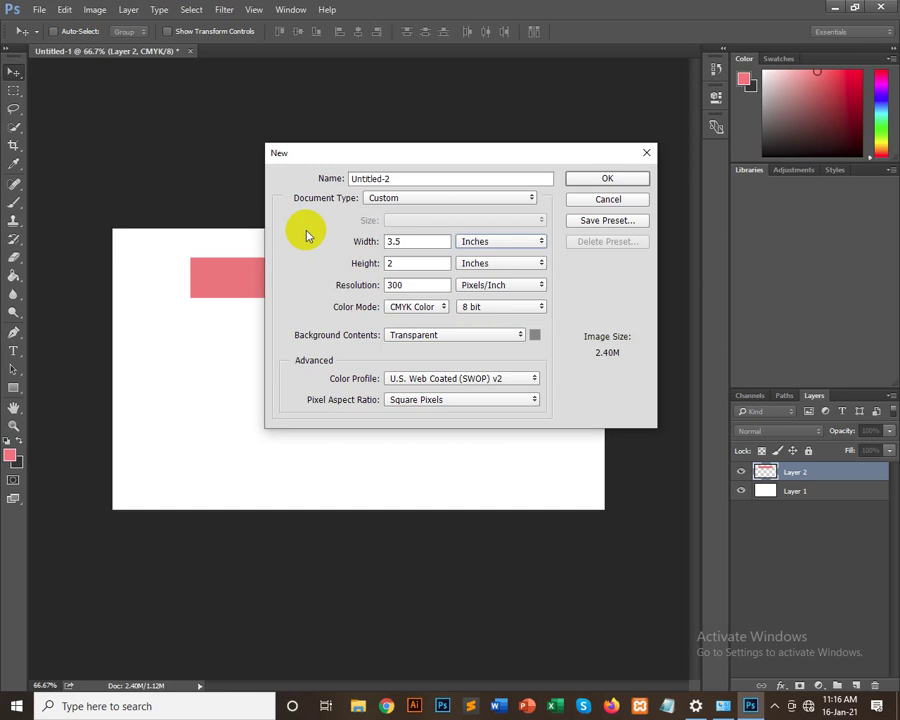
pyautogui.click(492, 241)
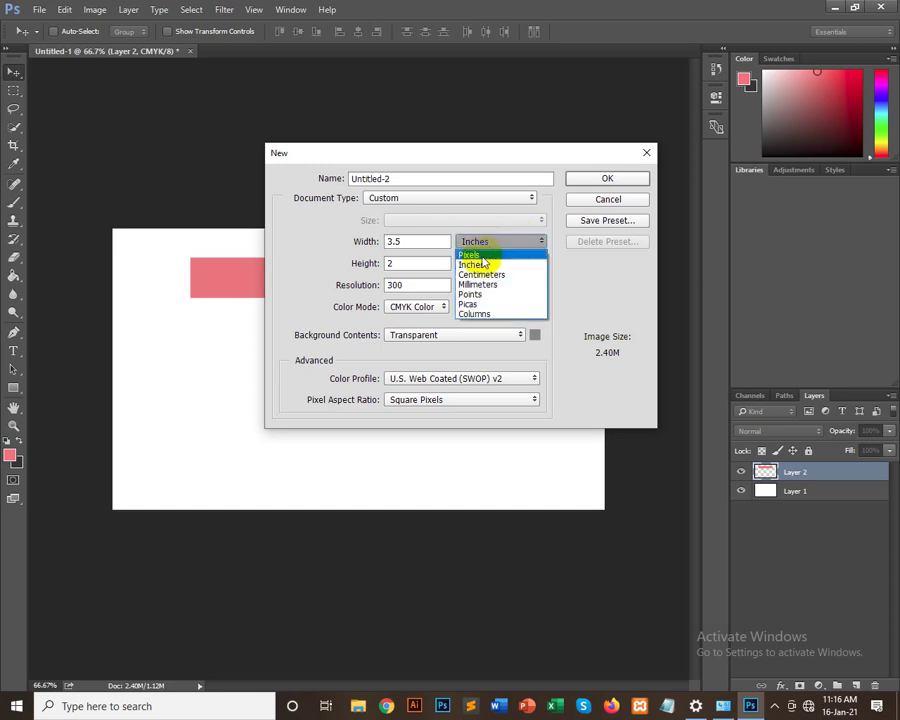
pyautogui.click(316, 236)
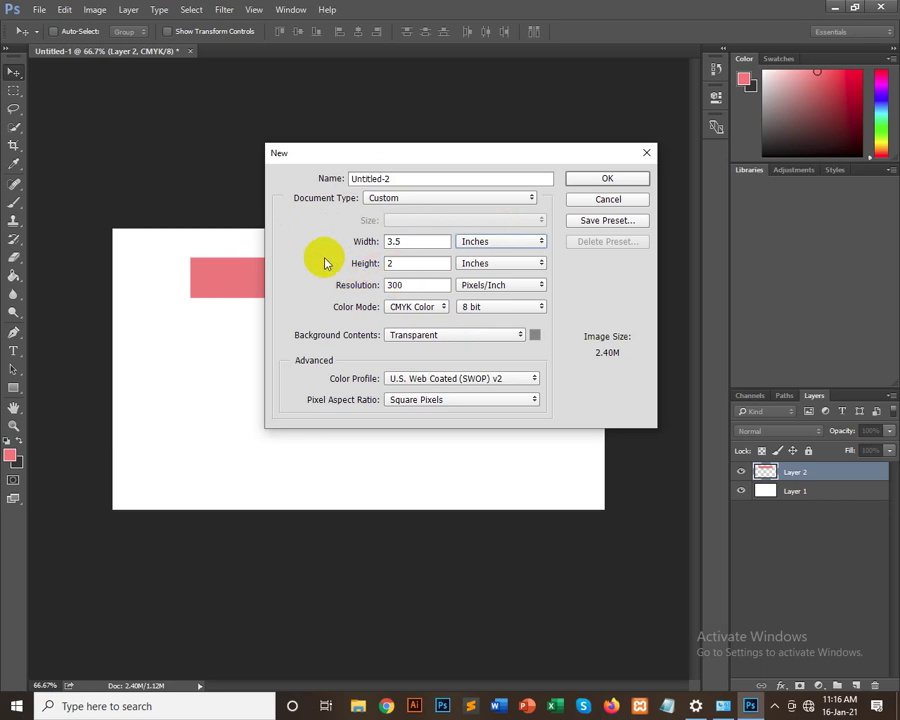
# Step: Set RGB Color and Pixels units for 1050 × 600 at 300 resolution, then cancel
pyautogui.click(410, 306)
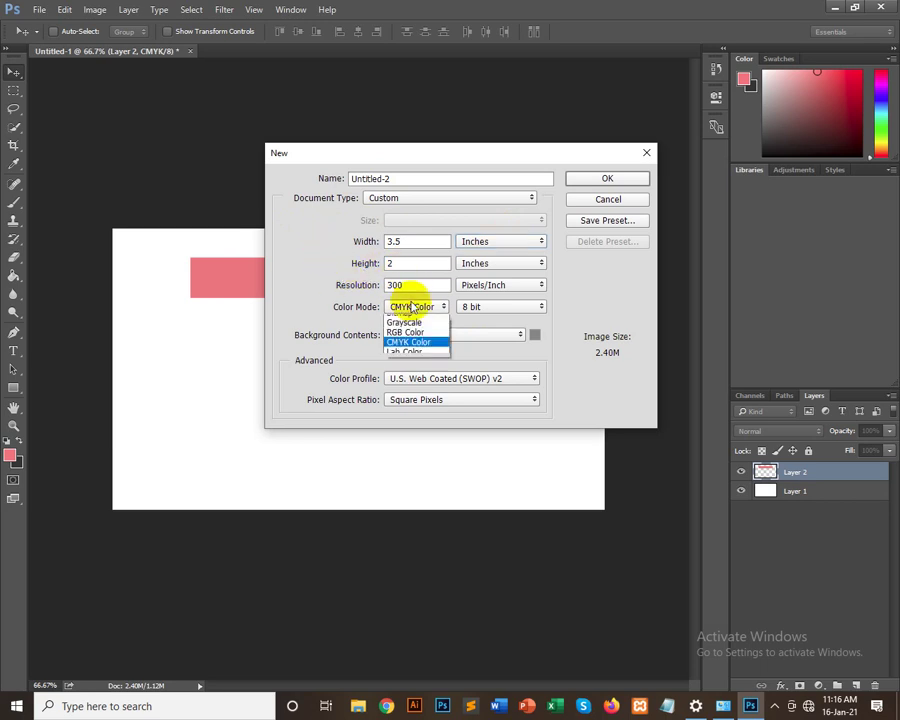
pyautogui.click(410, 341)
pyautogui.moveTo(408, 285); pyautogui.dragTo(367, 285)
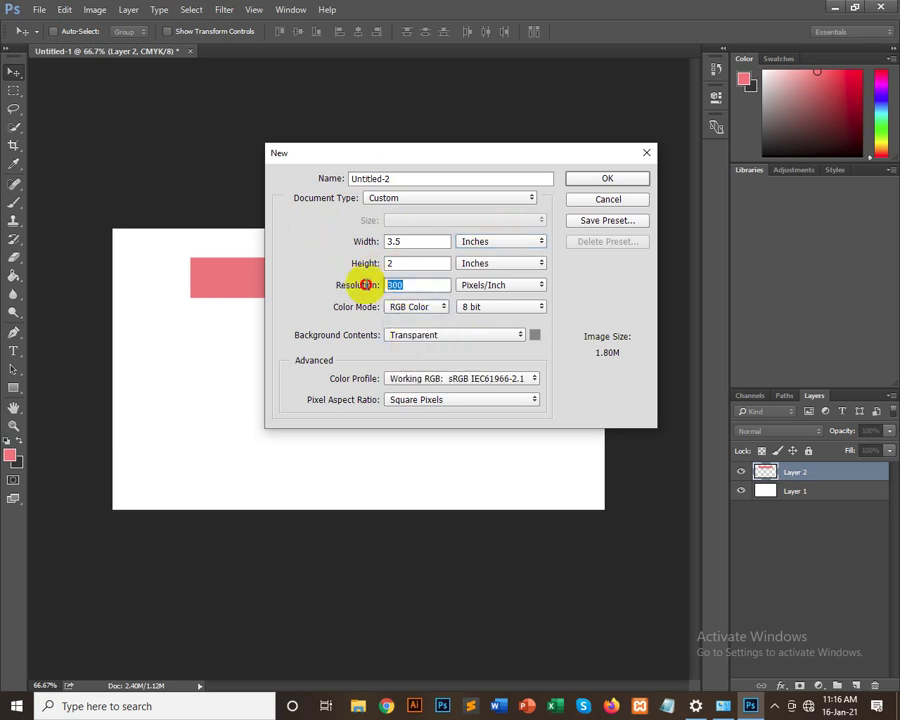
pyautogui.click(500, 241)
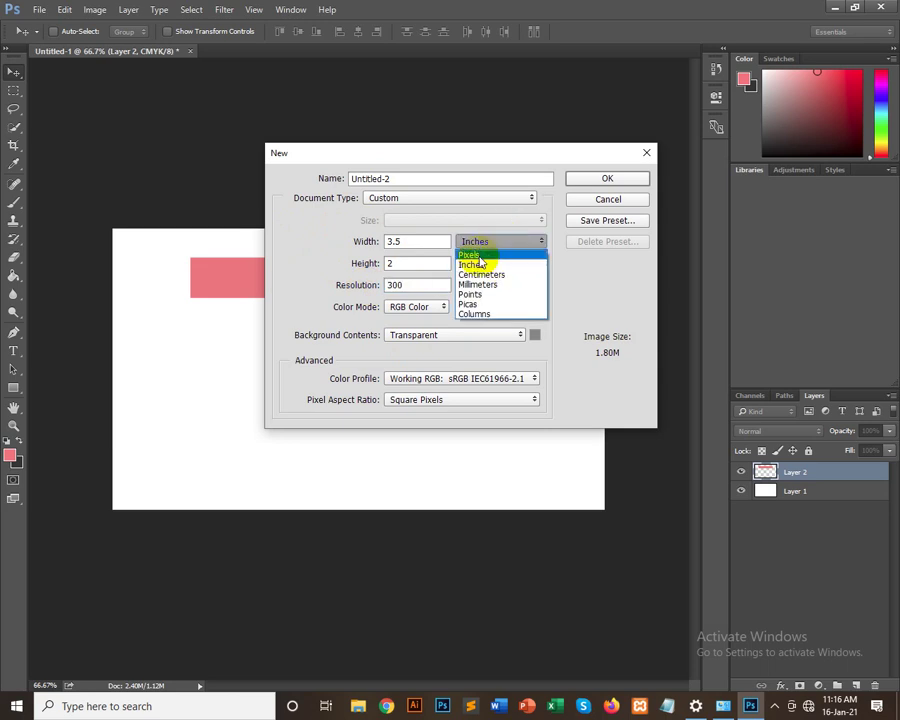
pyautogui.click(492, 253)
pyautogui.doubleClick(400, 285)
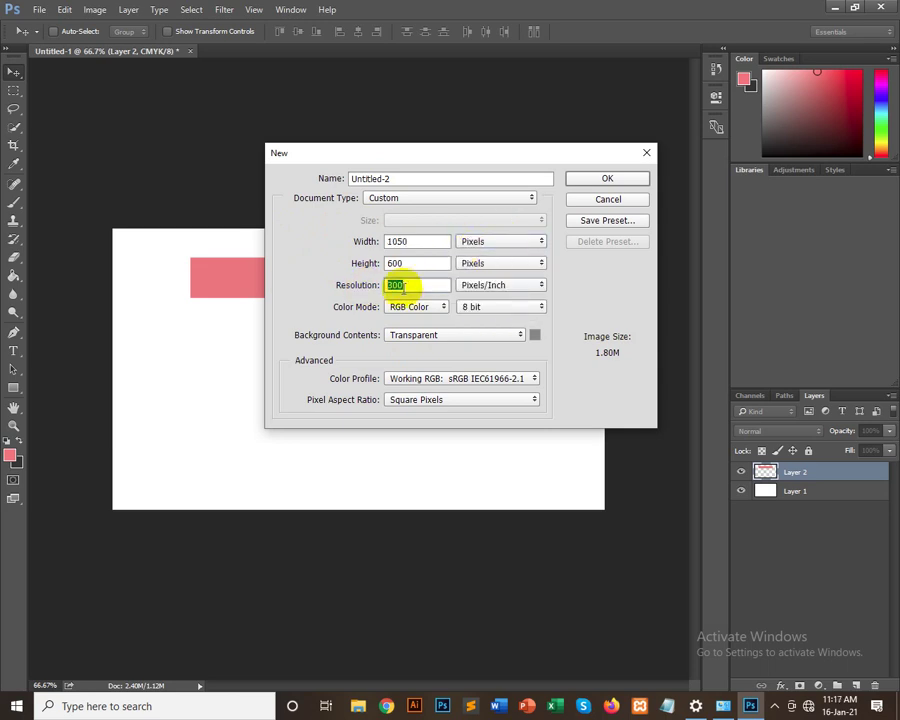
pyautogui.click(645, 153)
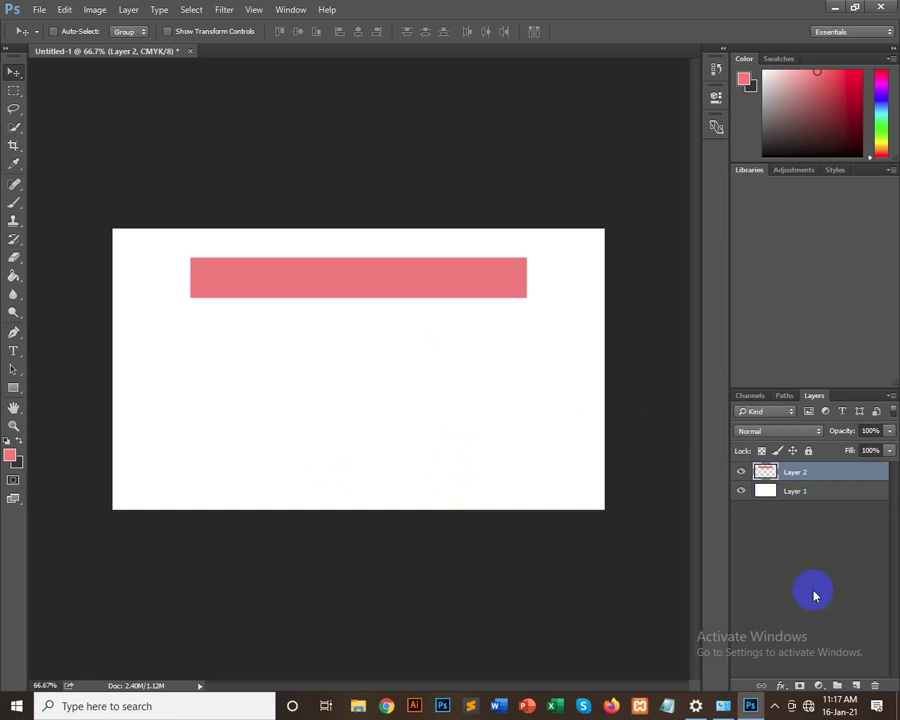
# Step: Toggle visibility of Layer 1 and Layer 2, leaving both layers shown
pyautogui.click(738, 490)
pyautogui.click(741, 473)
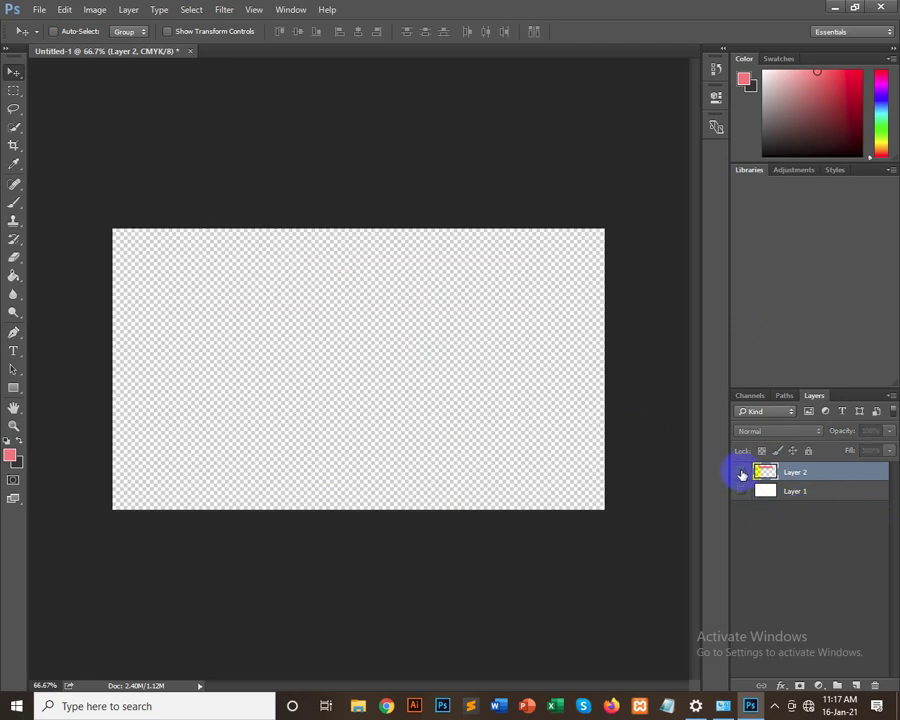
pyautogui.click(740, 490)
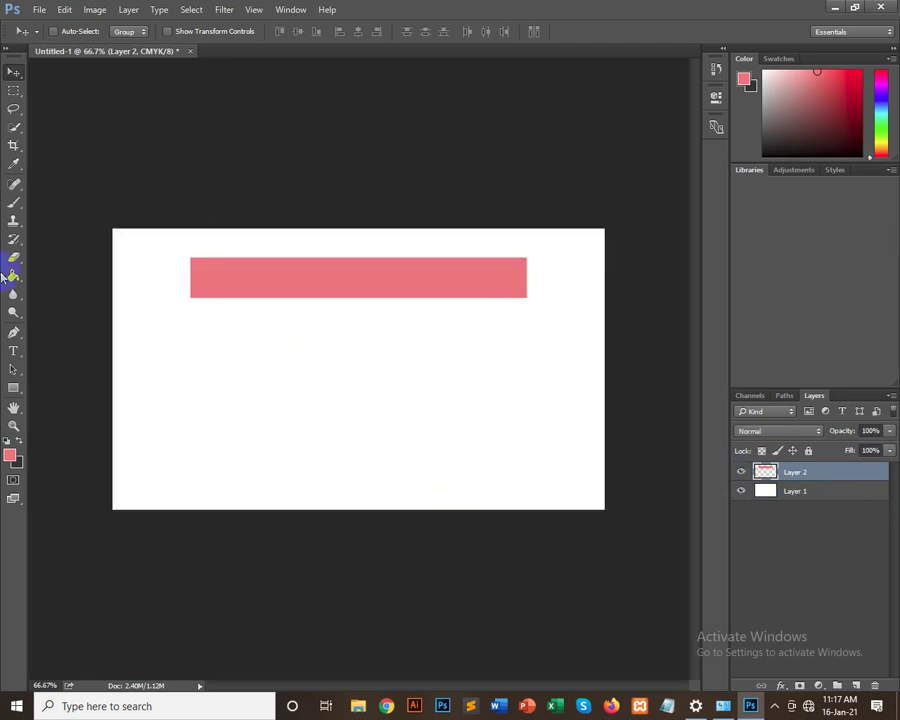
# Step: Draw an elliptical marquee oval below the pink bar, resizing and nudging it into place
pyautogui.click(13, 92)
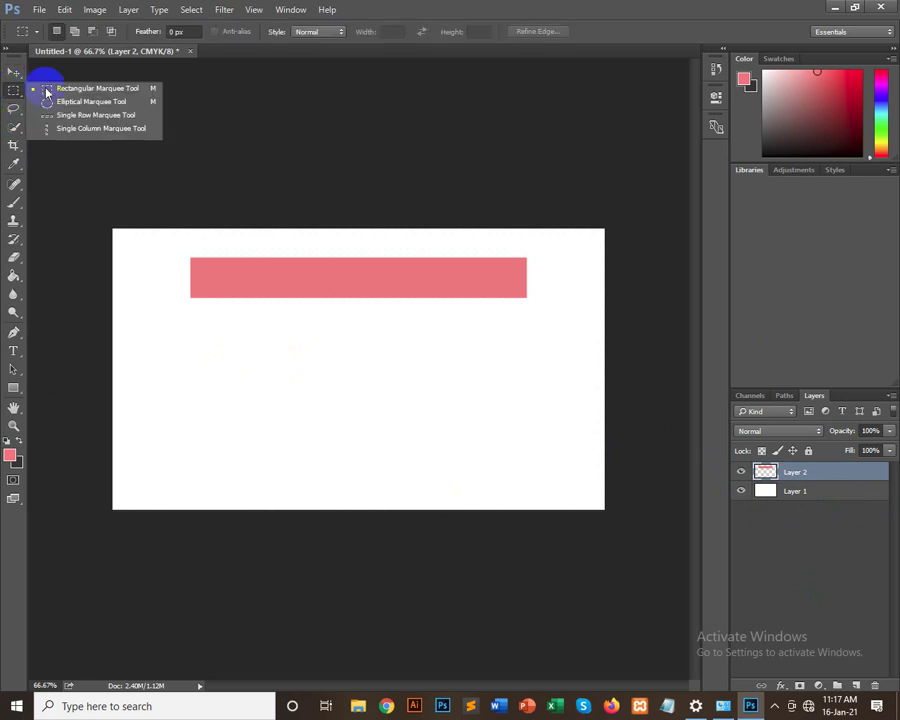
pyautogui.rightClick(13, 92)
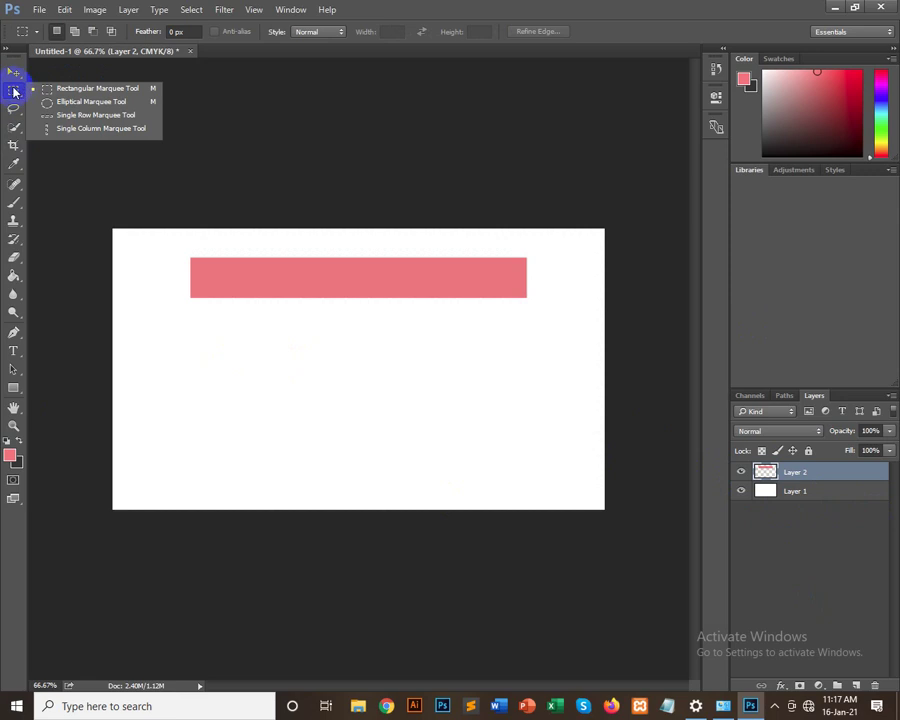
pyautogui.click(60, 128)
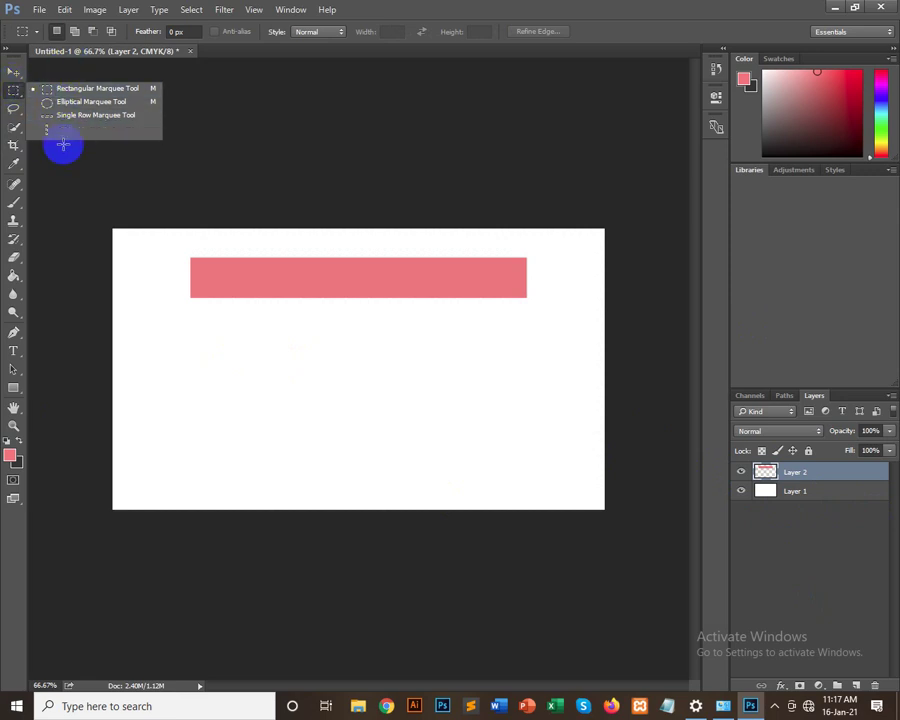
pyautogui.click(93, 102)
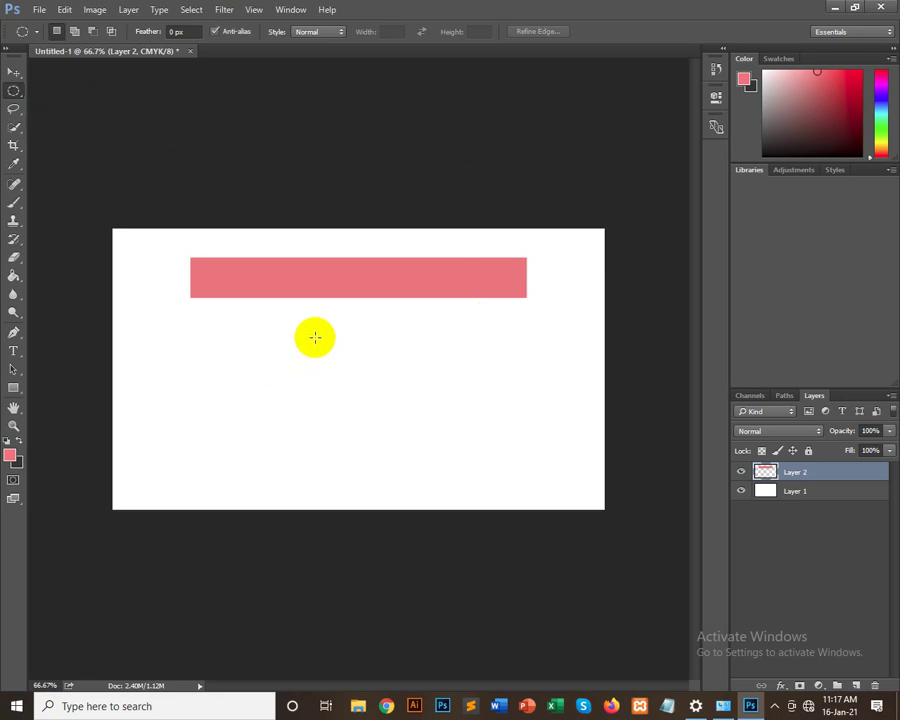
pyautogui.moveTo(308, 314)
pyautogui.mouseDown()
pyautogui.moveTo(468, 462)
pyautogui.moveTo(346, 472)
pyautogui.moveTo(486, 428)
pyautogui.moveTo(460, 479)
pyautogui.moveTo(416, 440)
pyautogui.moveTo(438, 476)
pyautogui.moveTo(484, 474)
pyautogui.moveTo(458, 496)
pyautogui.moveTo(572, 462)
pyautogui.mouseUp()
pyautogui.moveTo(562, 464)
pyautogui.mouseDown()
pyautogui.moveTo(583, 501)
pyautogui.moveTo(463, 460)
pyautogui.moveTo(613, 408)
pyautogui.moveTo(576, 388)
pyautogui.moveTo(415, 388)
pyautogui.moveTo(436, 358)
pyautogui.mouseUp()
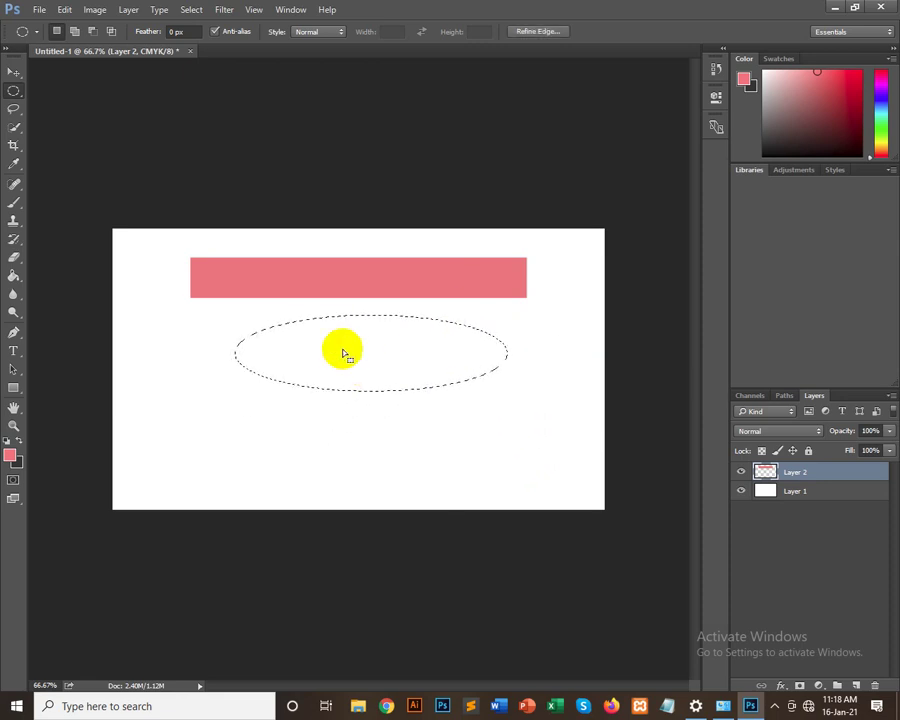
pyautogui.moveTo(376, 364); pyautogui.dragTo(362, 380)
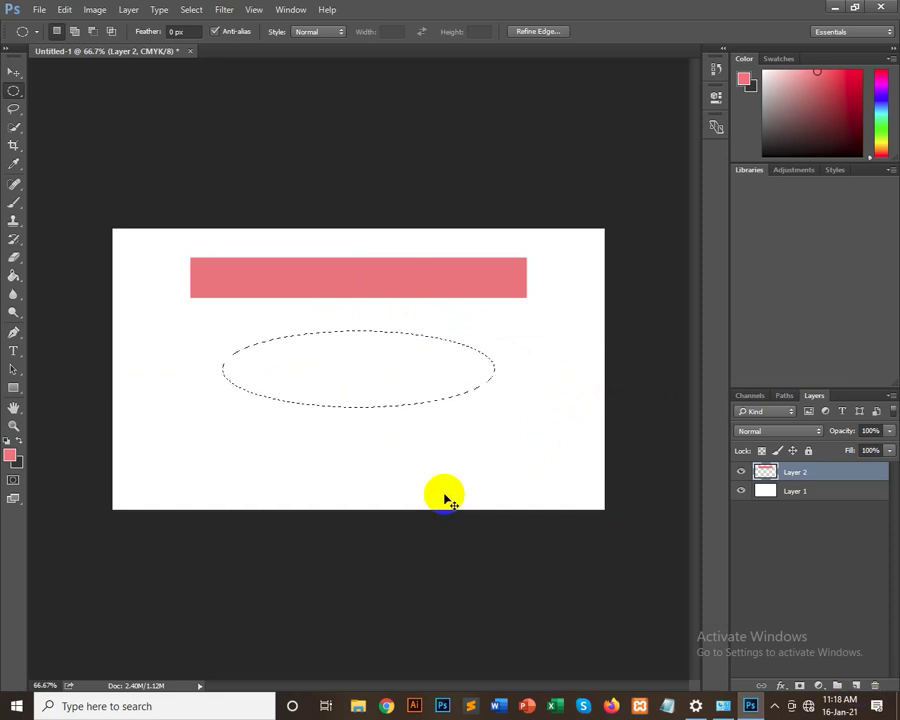
# Step: Fill the oval selection with dark grey on a new Layer 3, then deselect
pyautogui.hotkey('ctrl', 'shift', 'n')
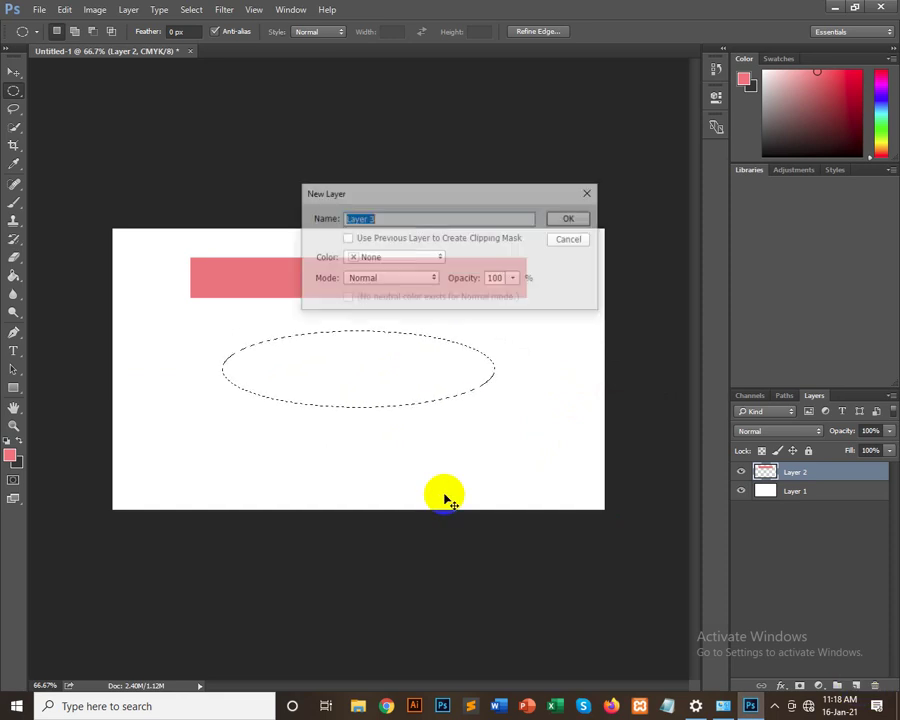
pyautogui.press('Return')
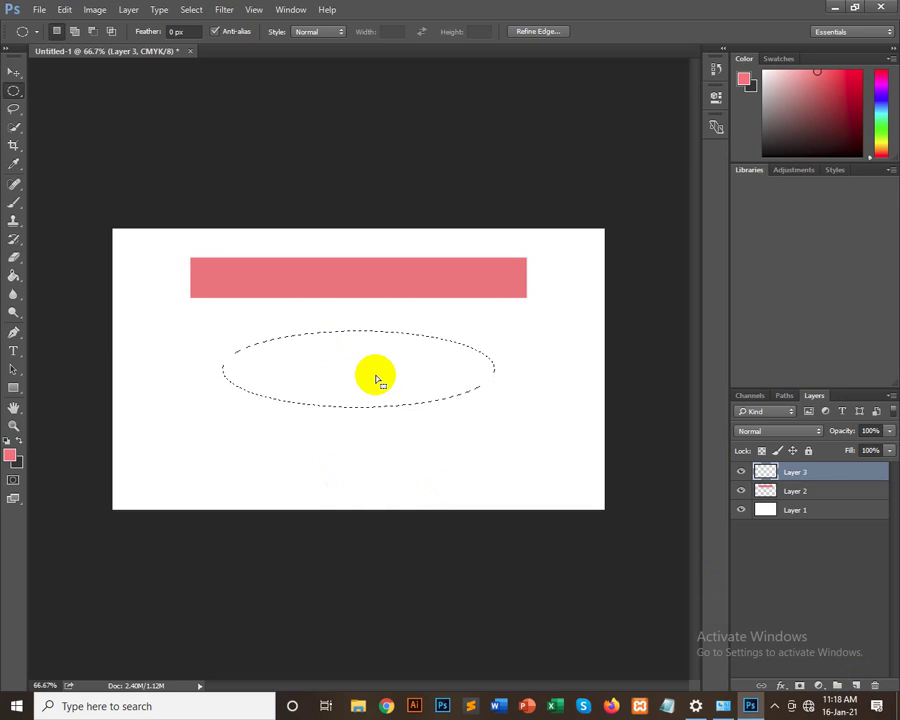
pyautogui.hotkey('ctrl', 'BackSpace')
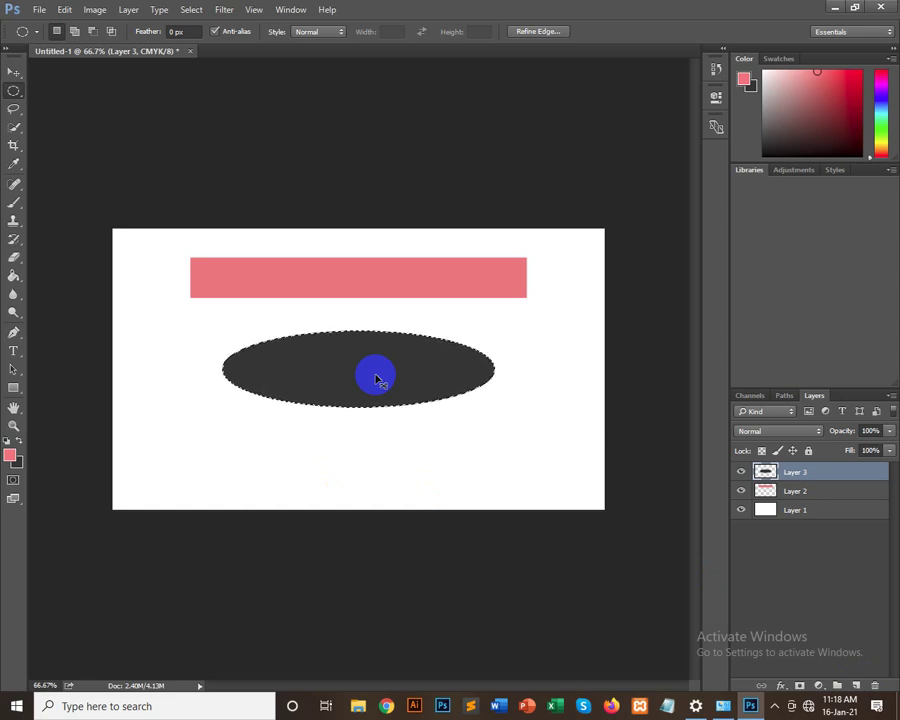
pyautogui.click(376, 379)
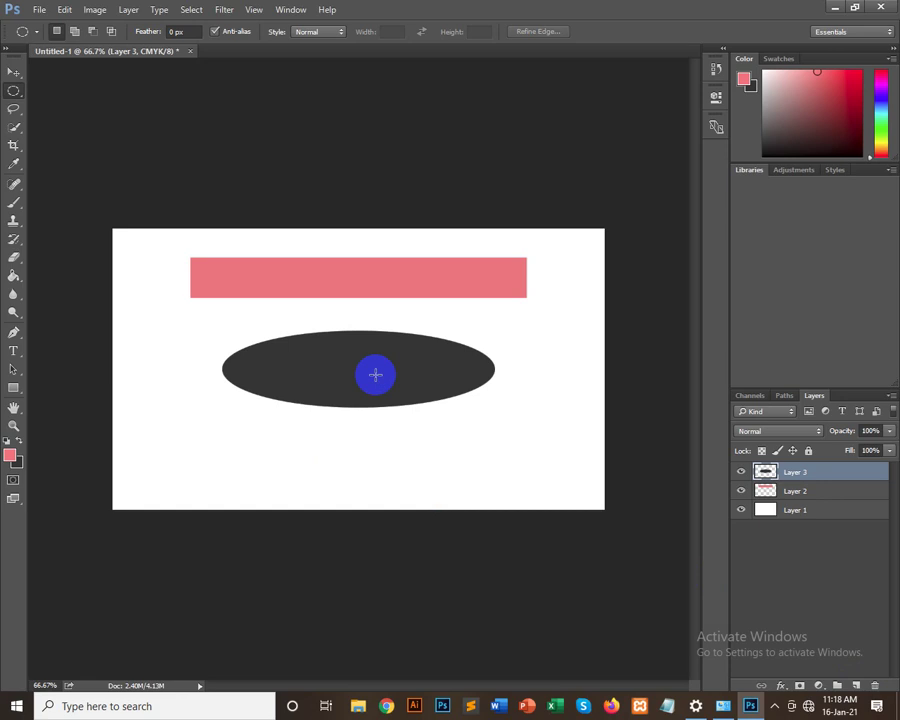
# Step: Centre the dark grey oval below the pink bar with the Move tool
pyautogui.click(741, 471)
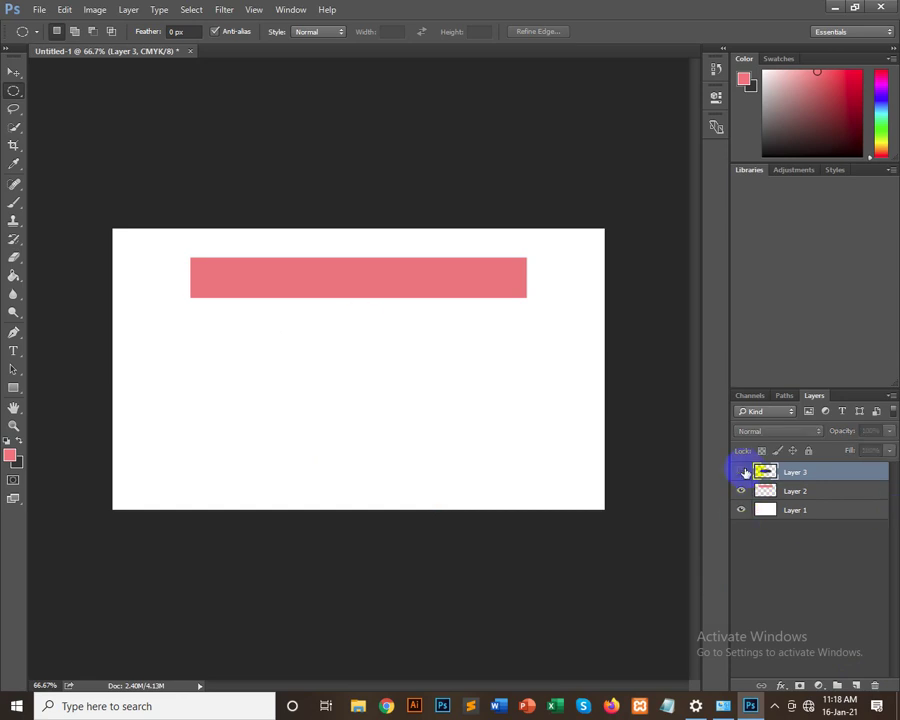
pyautogui.click(13, 73)
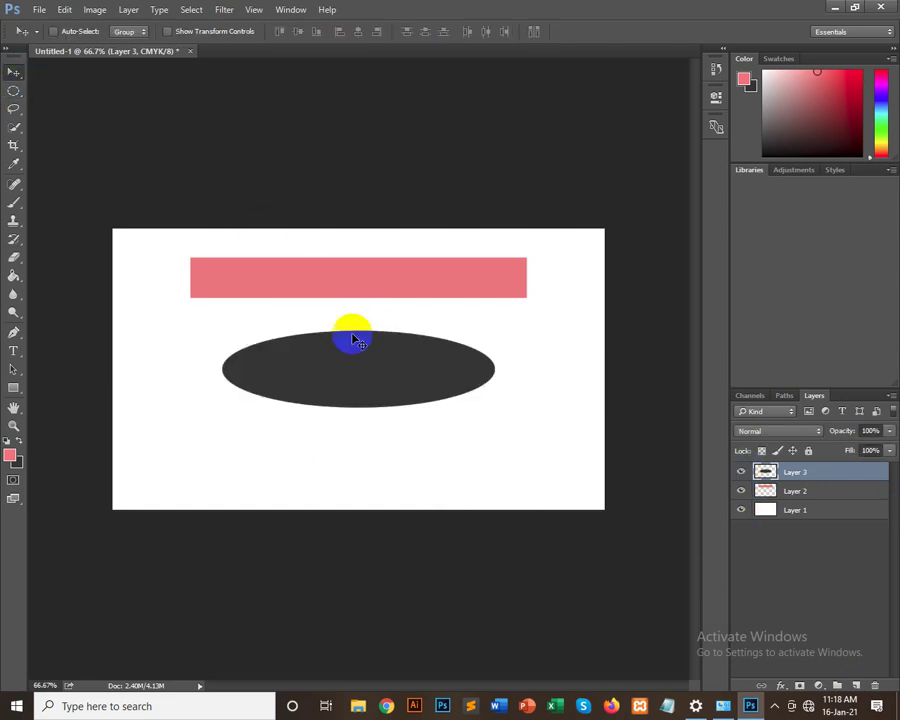
pyautogui.moveTo(370, 375)
pyautogui.mouseDown()
pyautogui.moveTo(477, 345)
pyautogui.moveTo(422, 380)
pyautogui.moveTo(438, 392)
pyautogui.moveTo(436, 381)
pyautogui.mouseUp()
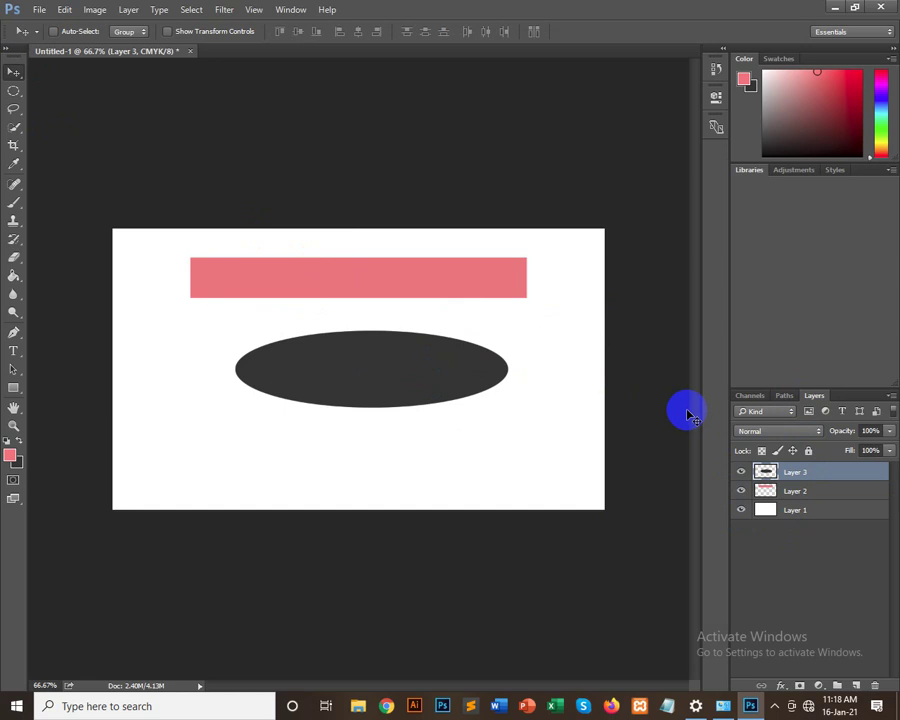
pyautogui.moveTo(420, 392); pyautogui.dragTo(407, 389)
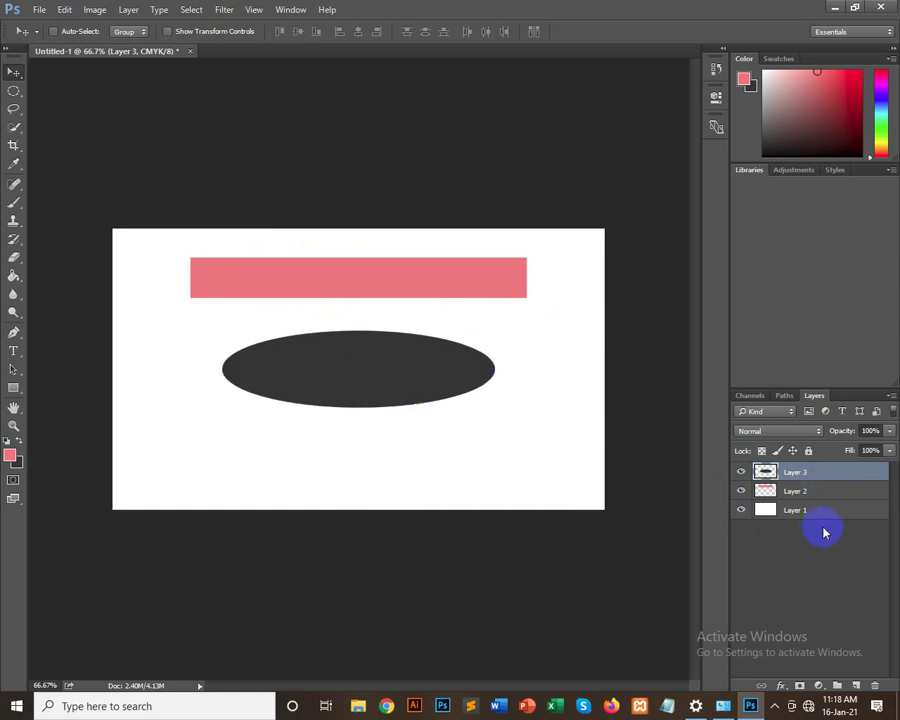
# Step: Delete the oval and pink bar layers, then paint-bucket fill the canvas
pyautogui.press('Delete')
pyautogui.press('Delete')
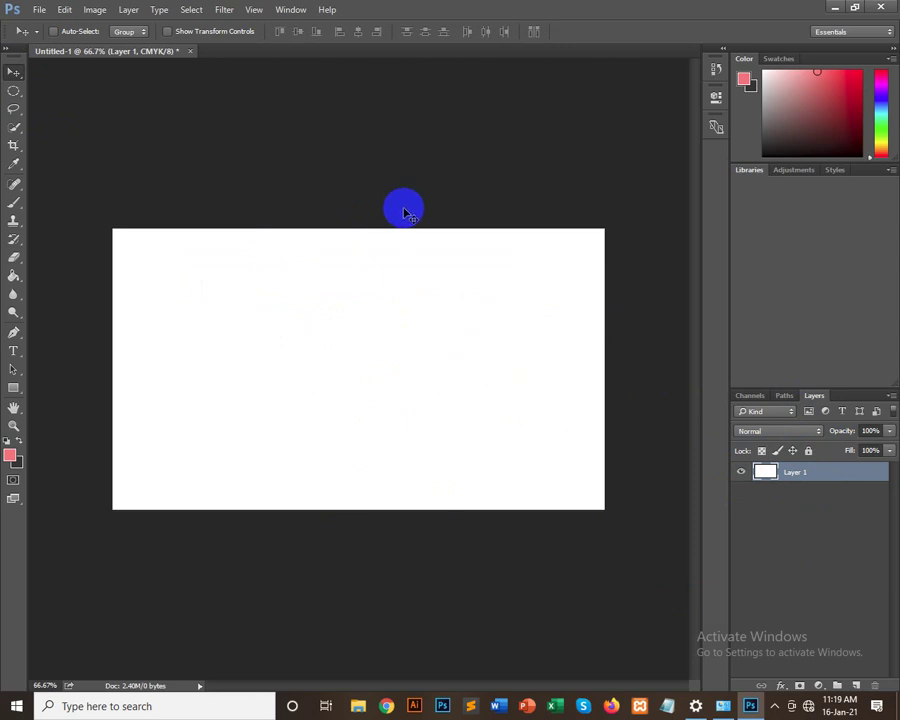
pyautogui.click(14, 278)
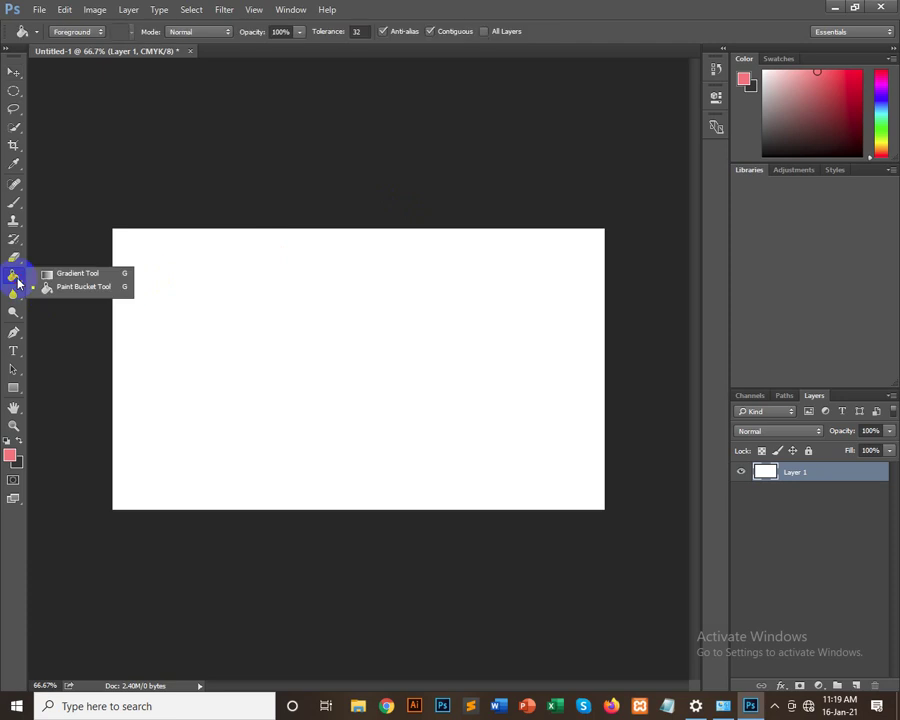
pyautogui.click(89, 288)
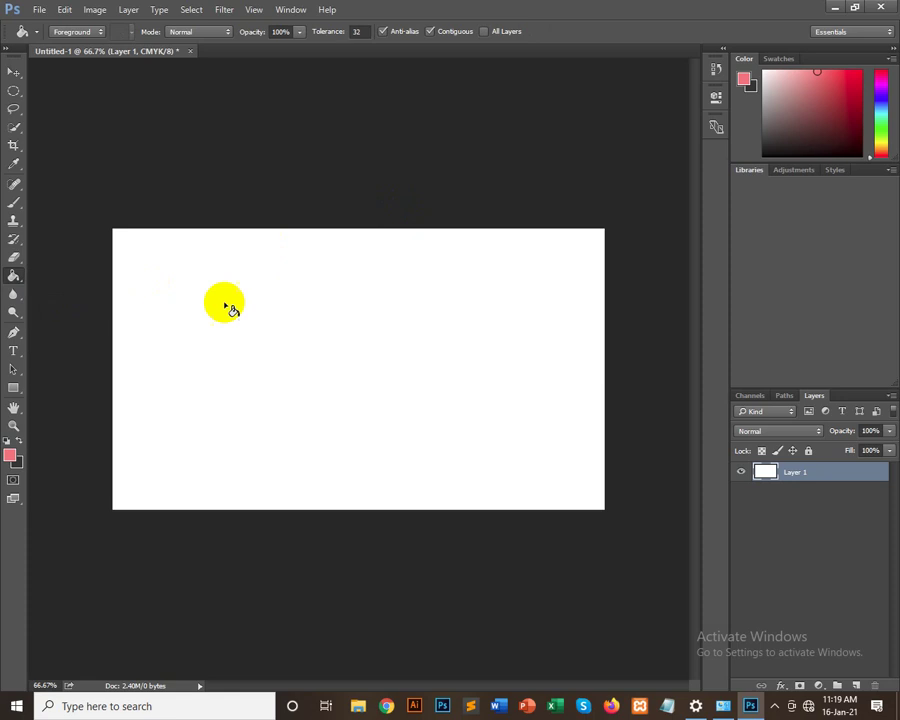
pyautogui.click(306, 309)
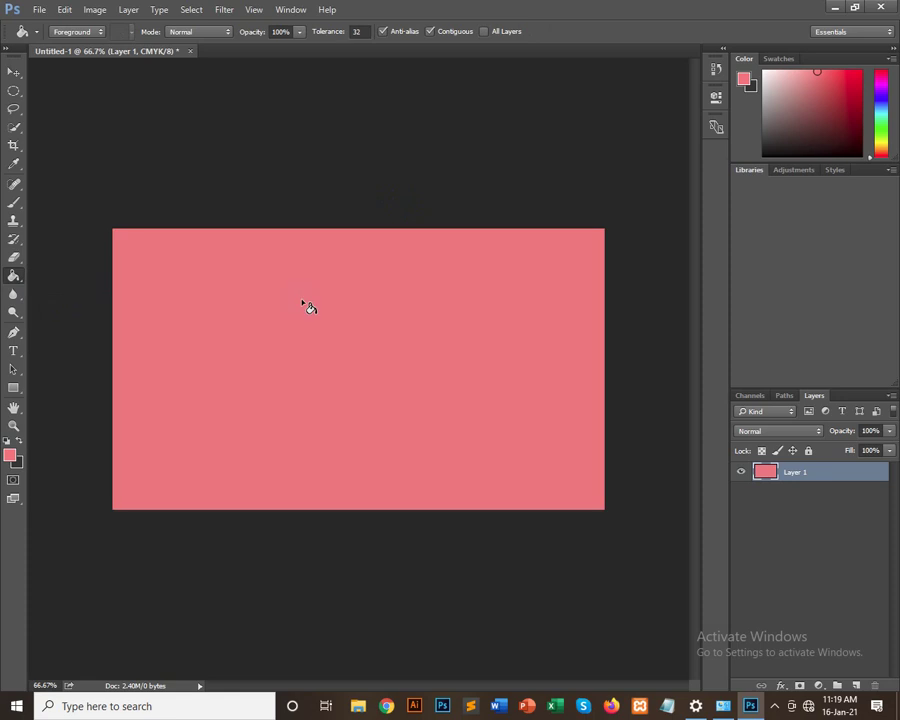
# Step: Set the foreground colour to pink fc72b3 and undo the fills back to white
pyautogui.click(14, 458)
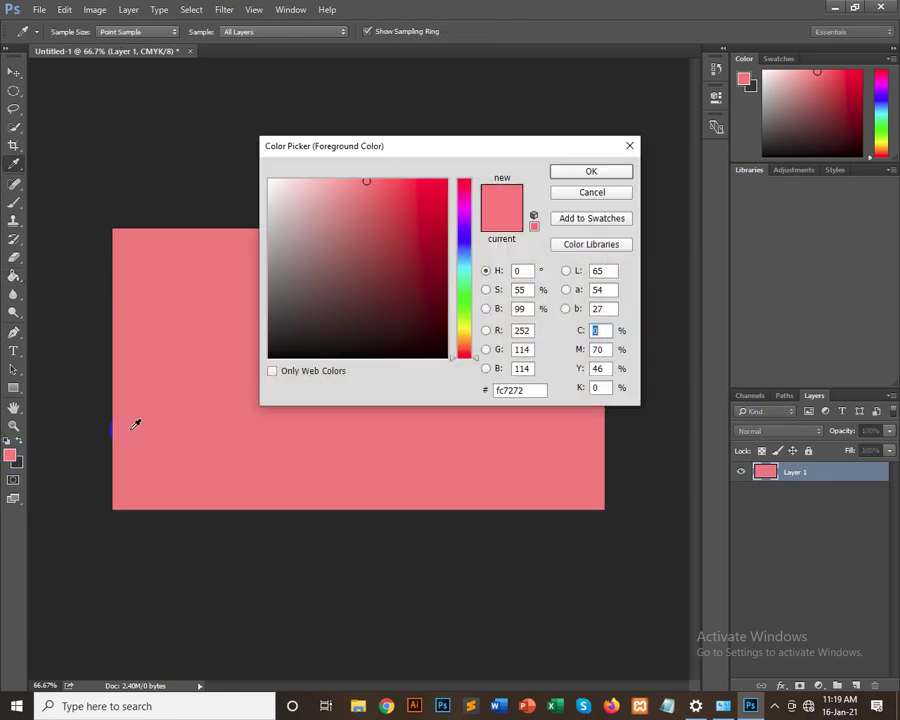
pyautogui.moveTo(464, 220); pyautogui.dragTo(464, 195)
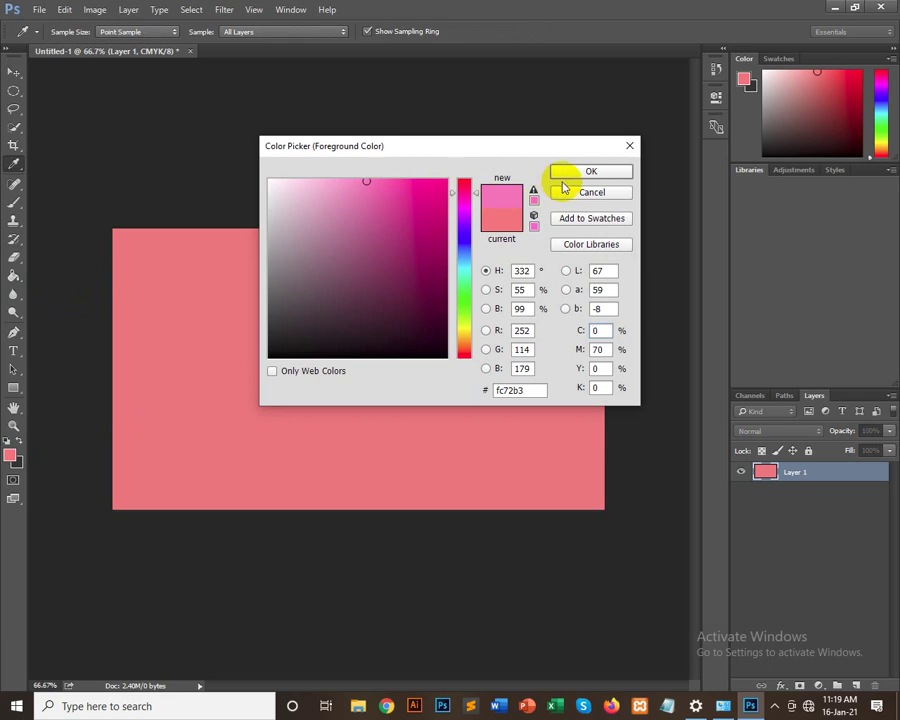
pyautogui.click(591, 171)
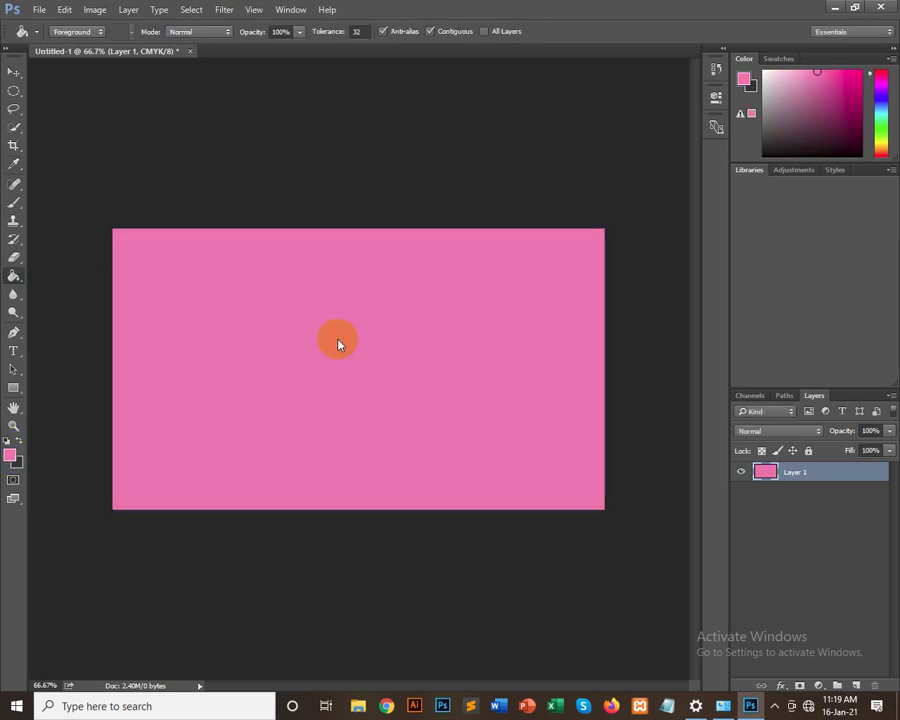
pyautogui.hotkey('ctrl', 'z')
pyautogui.hotkey('ctrl', 'alt', 'z')
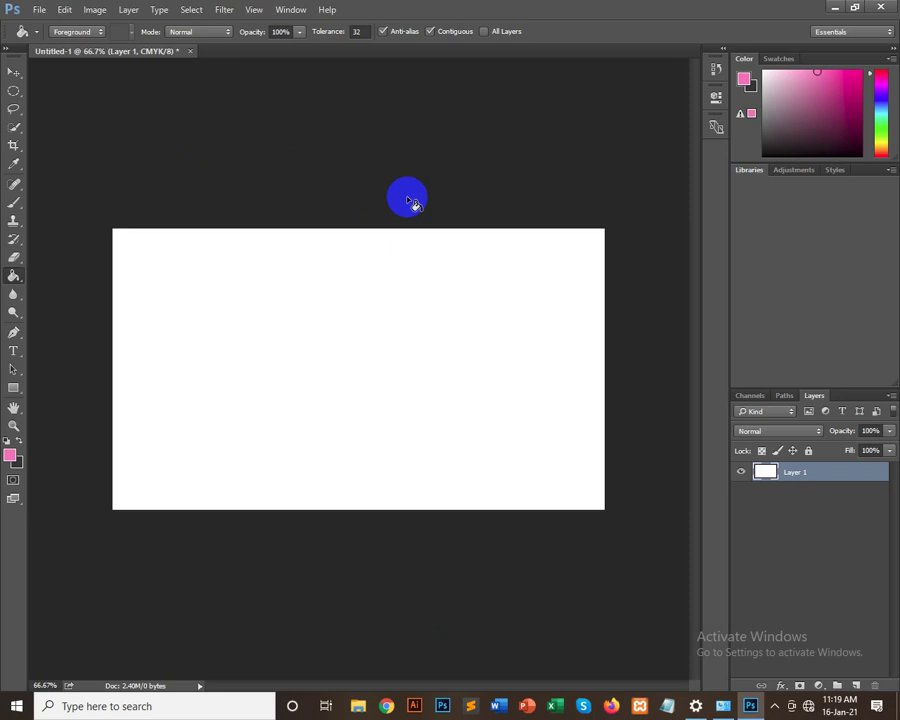
# Step: Select the Rectangle Tool, toggling the toolbar between one and two columns along the way
pyautogui.click(13, 73)
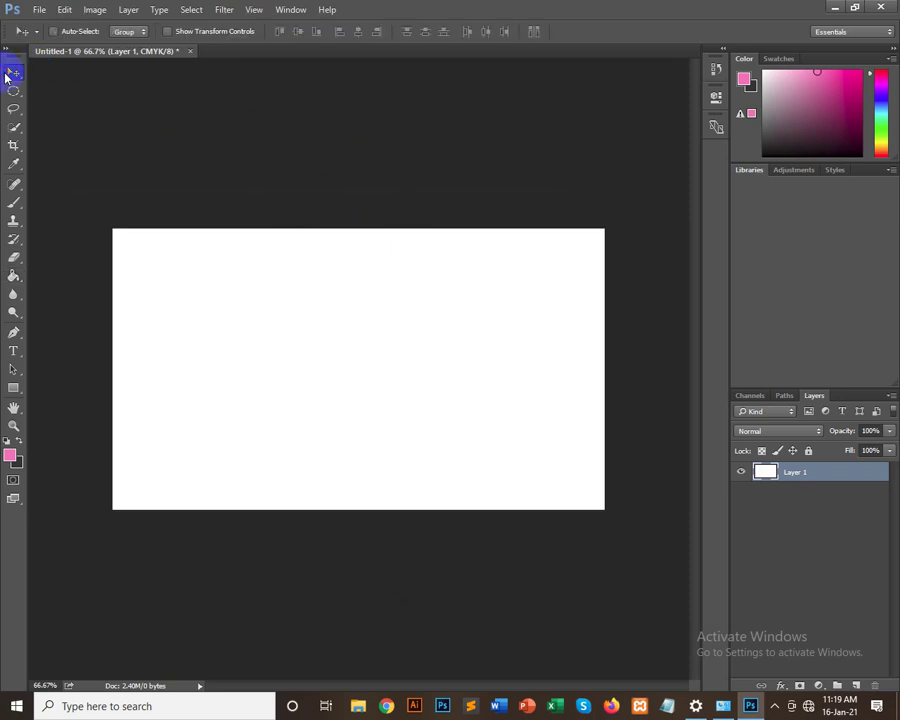
pyautogui.click(15, 392)
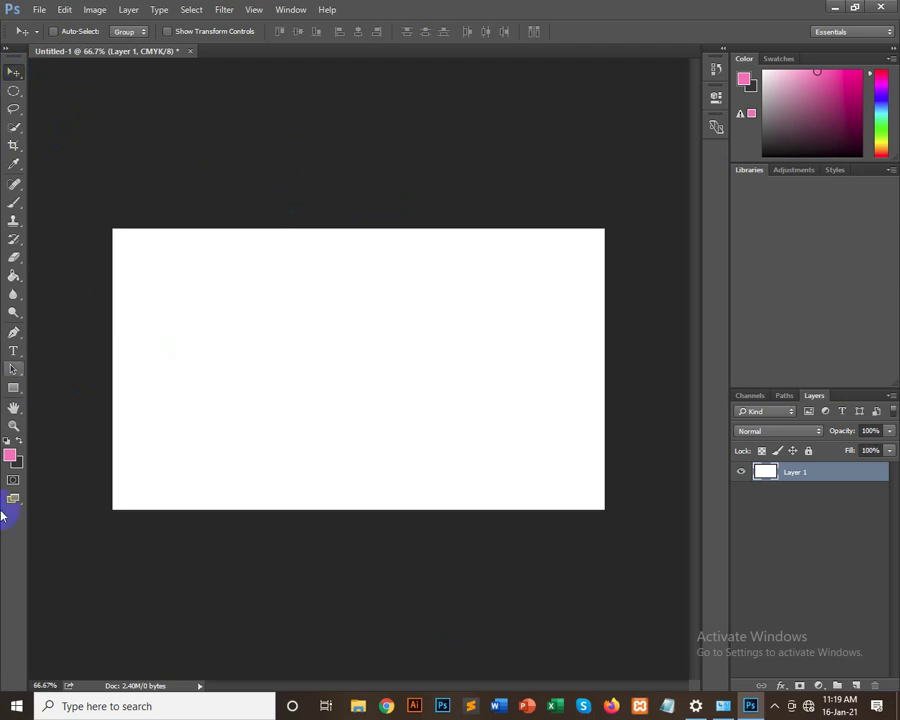
pyautogui.click(12, 389)
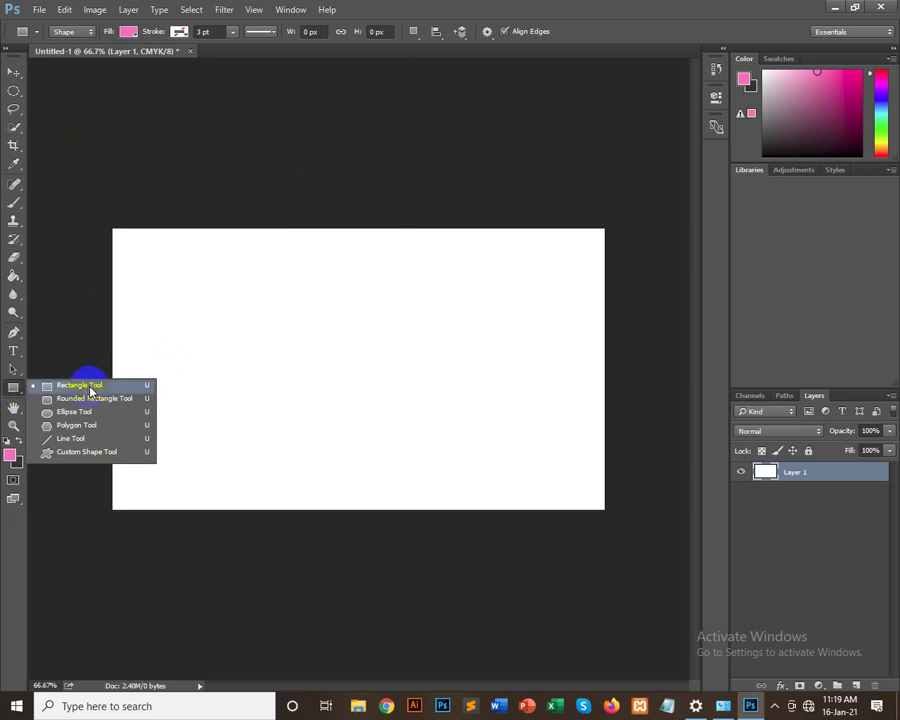
pyautogui.click(11, 47)
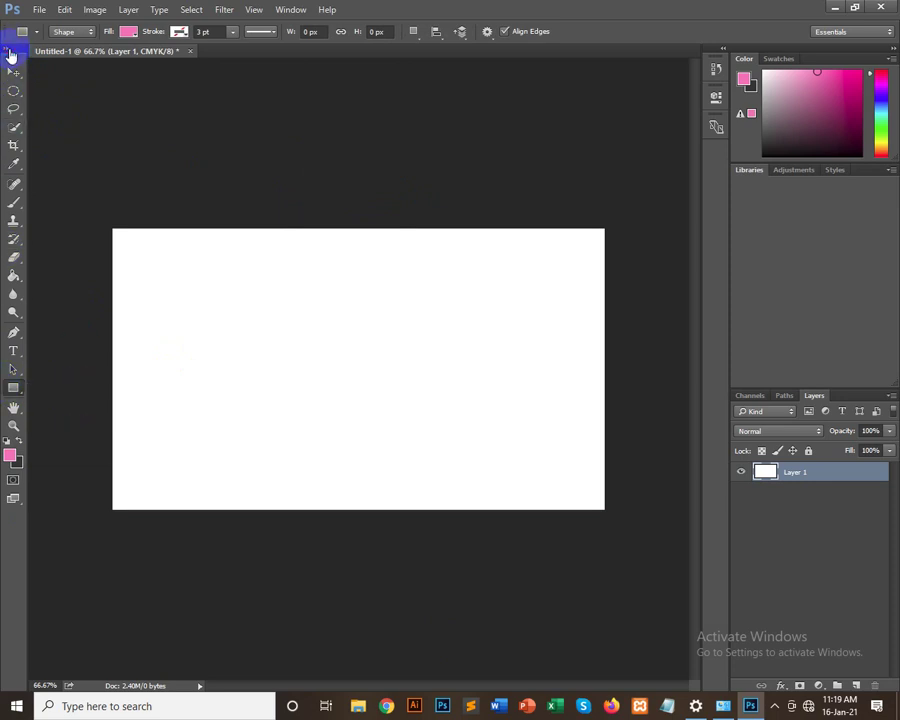
pyautogui.click(9, 48)
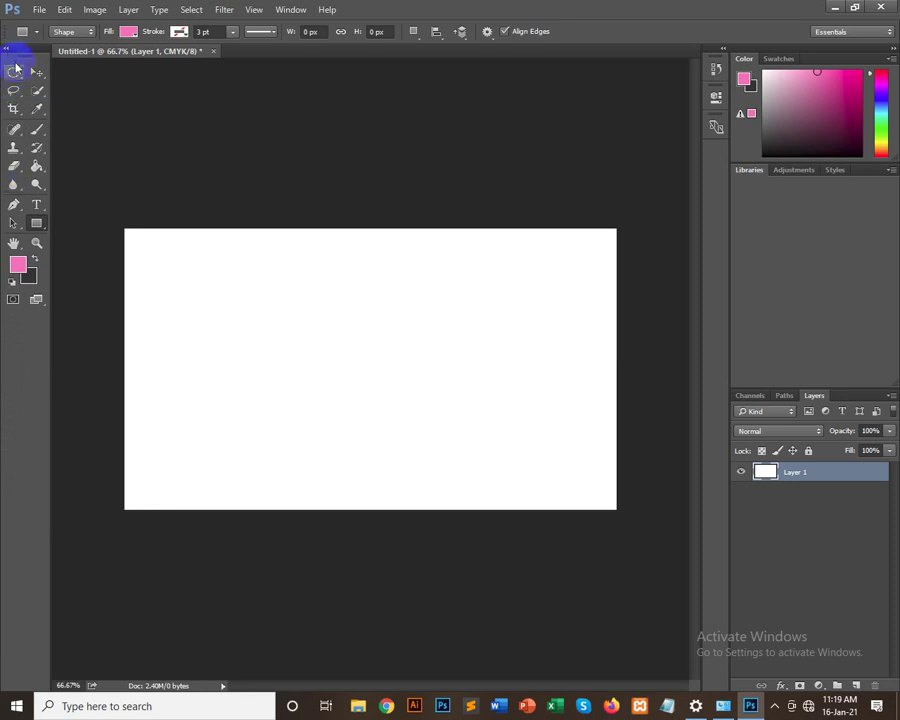
pyautogui.click(8, 50)
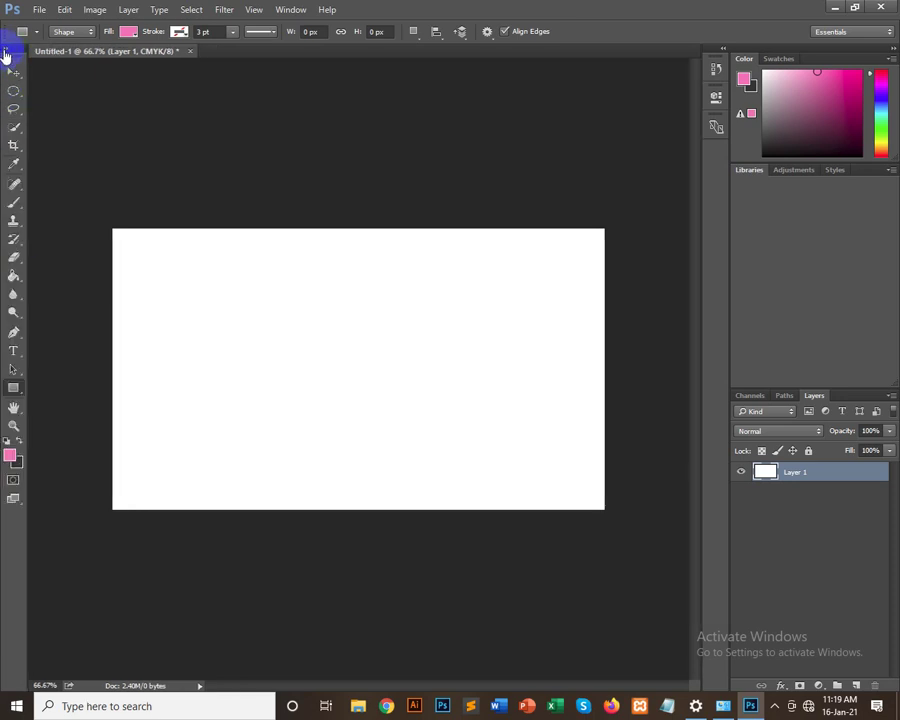
pyautogui.click(6, 52)
pyautogui.rightClick(36, 222)
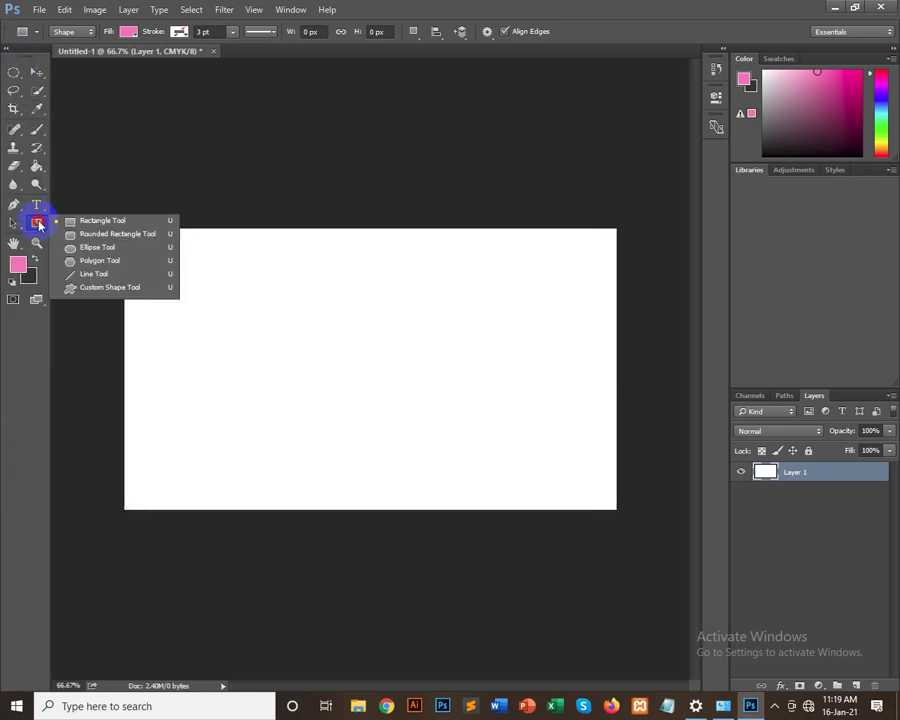
pyautogui.click(113, 221)
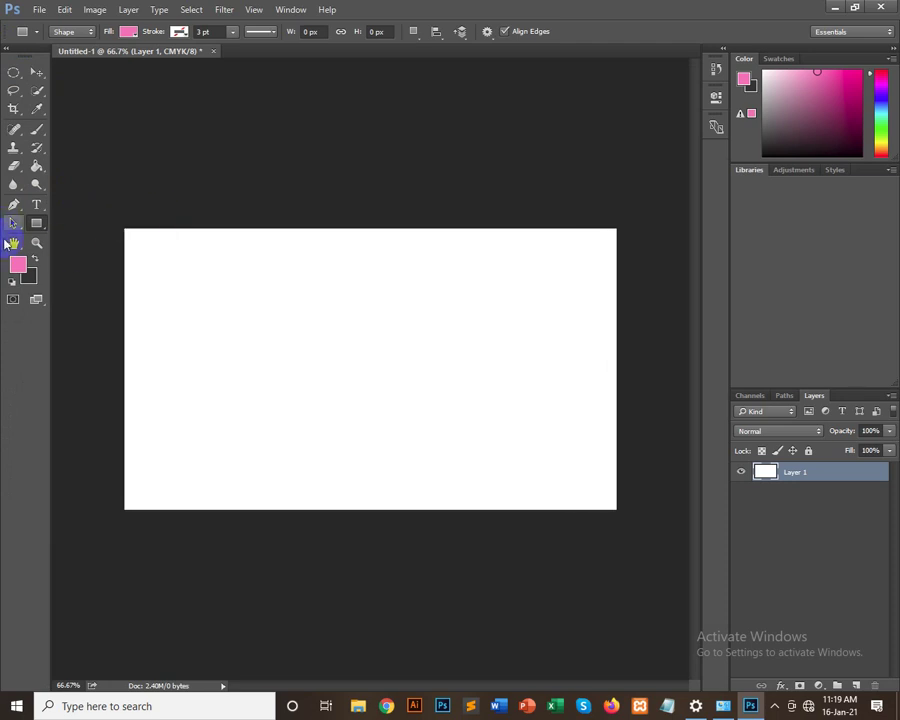
pyautogui.rightClick(36, 225)
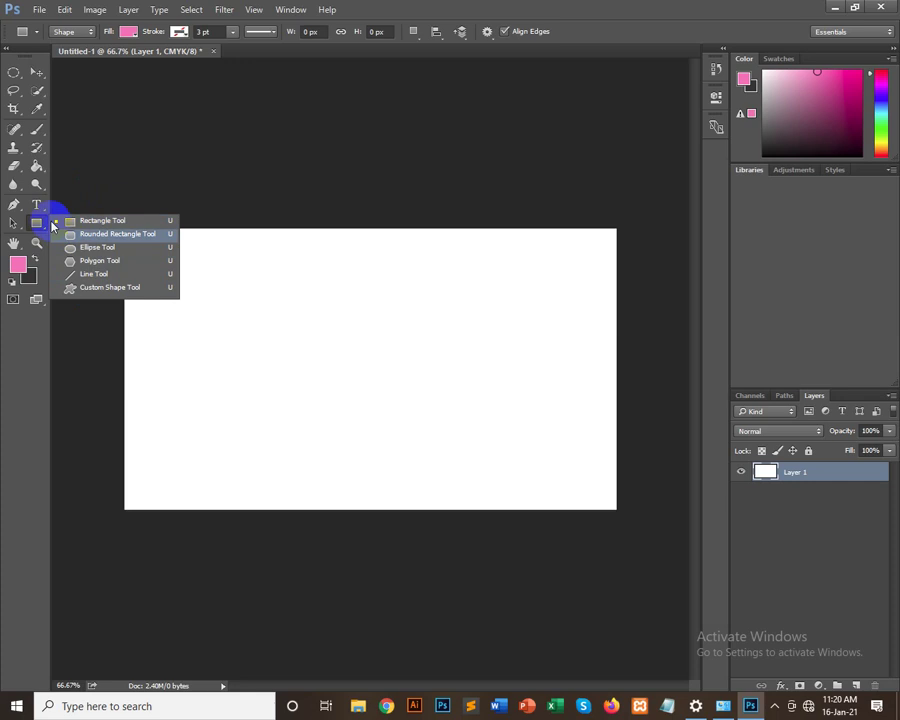
pyautogui.click(72, 220)
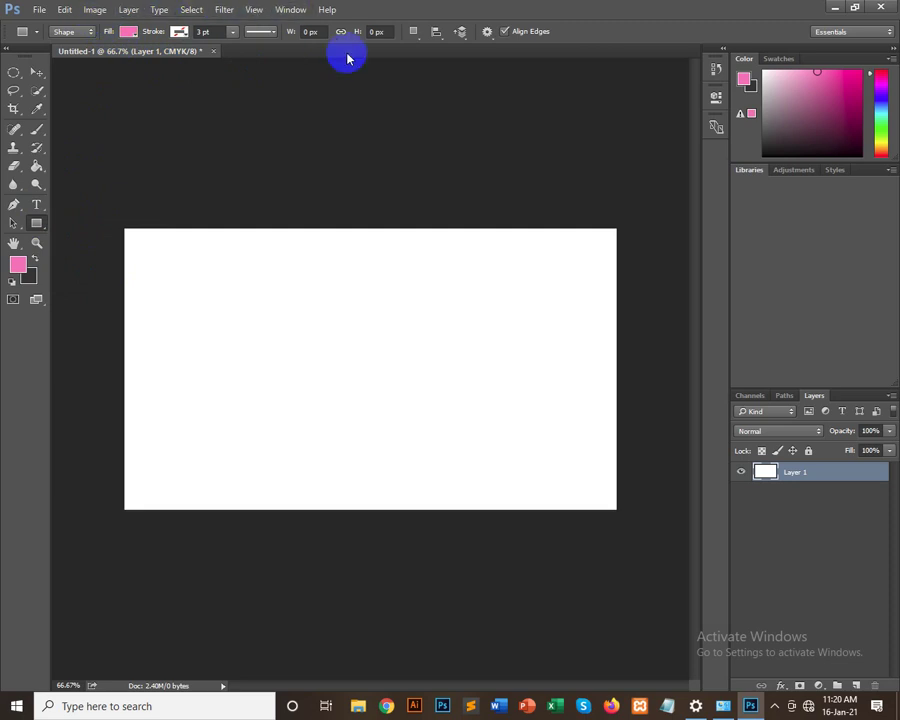
# Step: Try the stroke options for new rectangles: No Color, then a solid-colour stroke
pyautogui.click(180, 33)
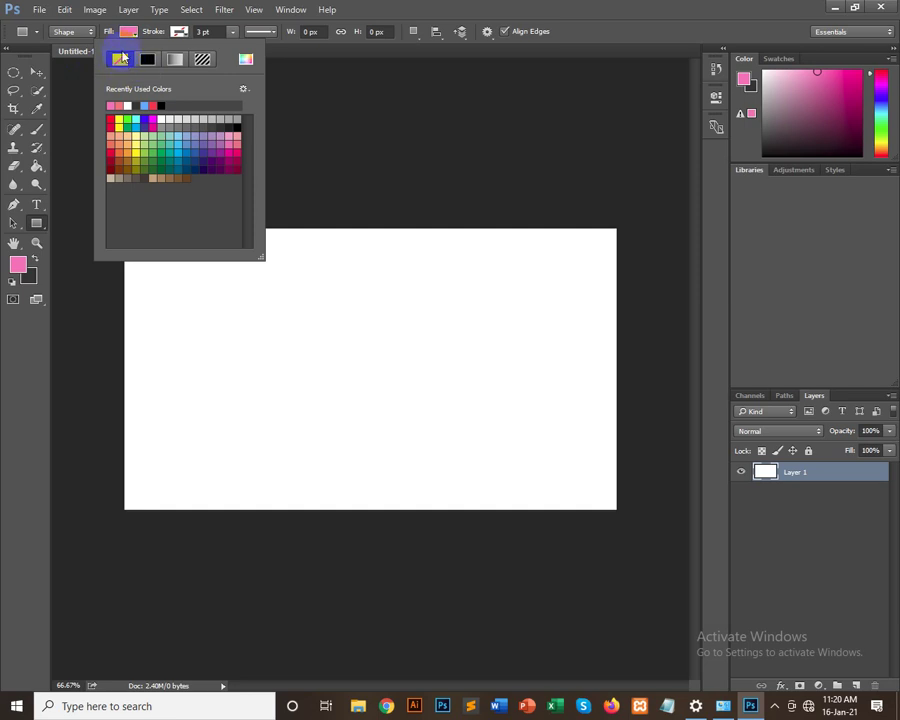
pyautogui.click(120, 64)
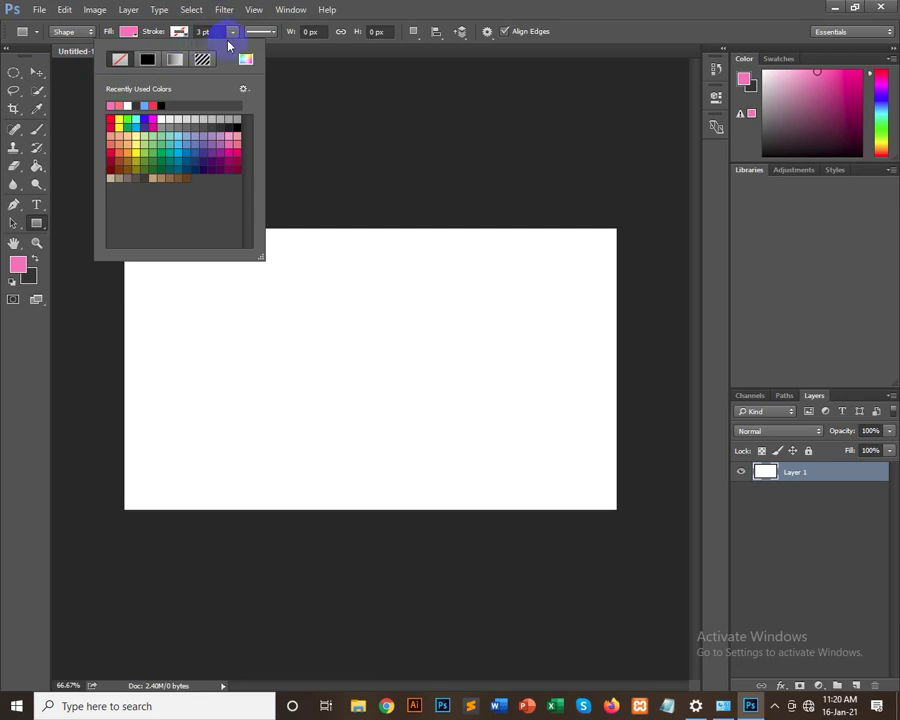
pyautogui.click(147, 59)
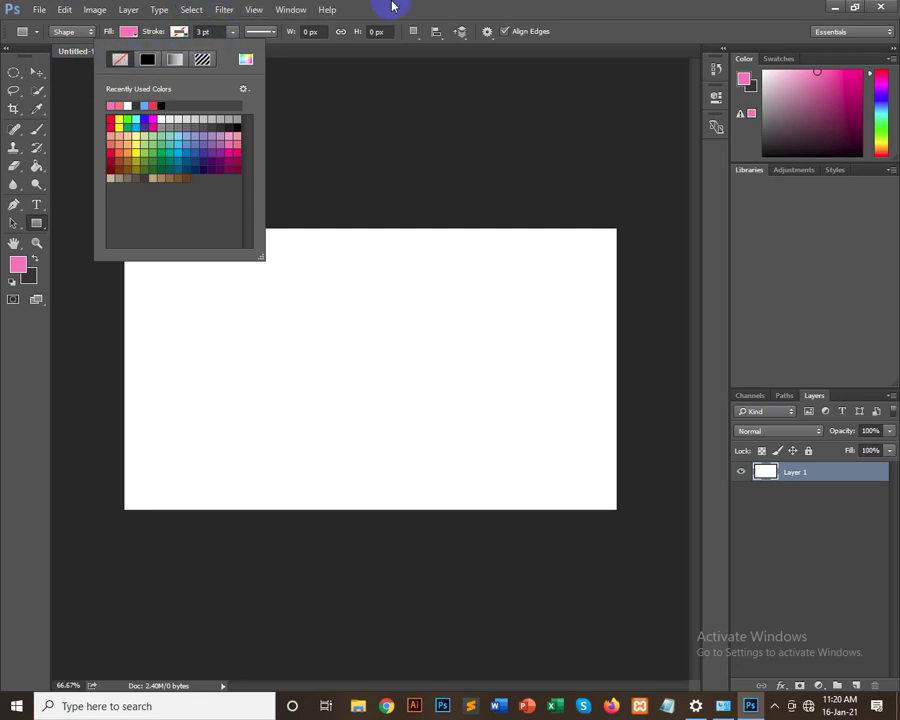
pyautogui.click(178, 32)
pyautogui.click(128, 33)
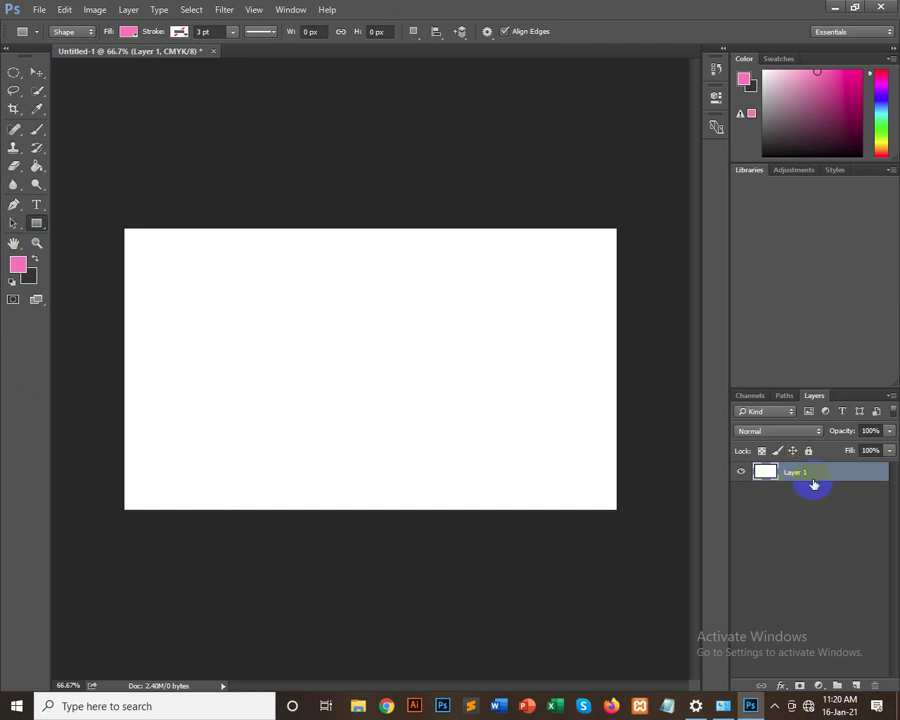
# Step: Draw a tall pink rectangle on the canvas's left and close the shape Properties panel
pyautogui.moveTo(167, 264)
pyautogui.mouseDown()
pyautogui.moveTo(248, 347)
pyautogui.moveTo(301, 442)
pyautogui.mouseUp()
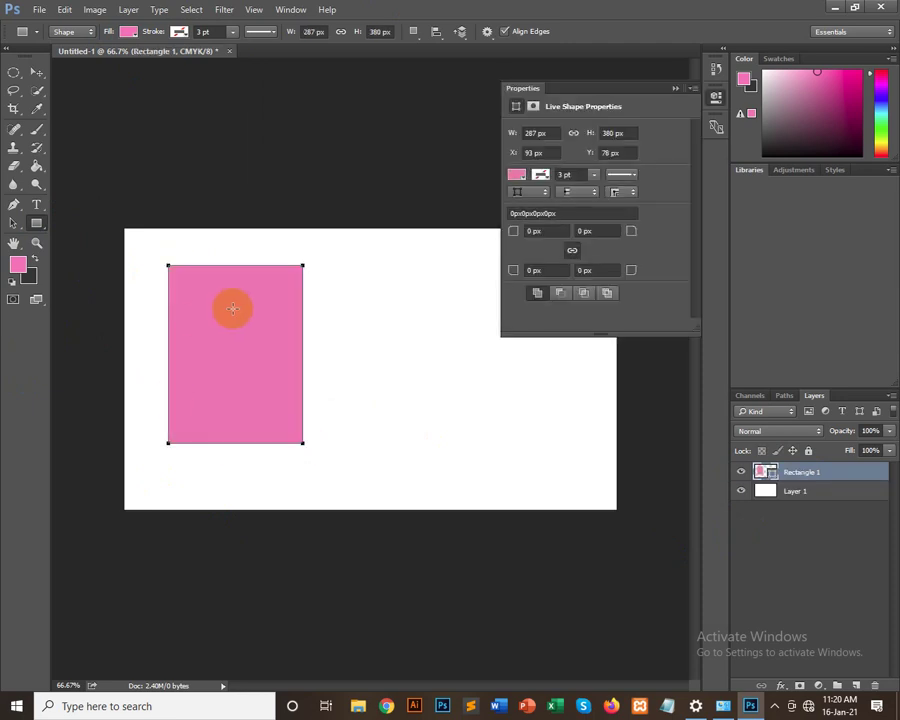
pyautogui.doubleClick(799, 474)
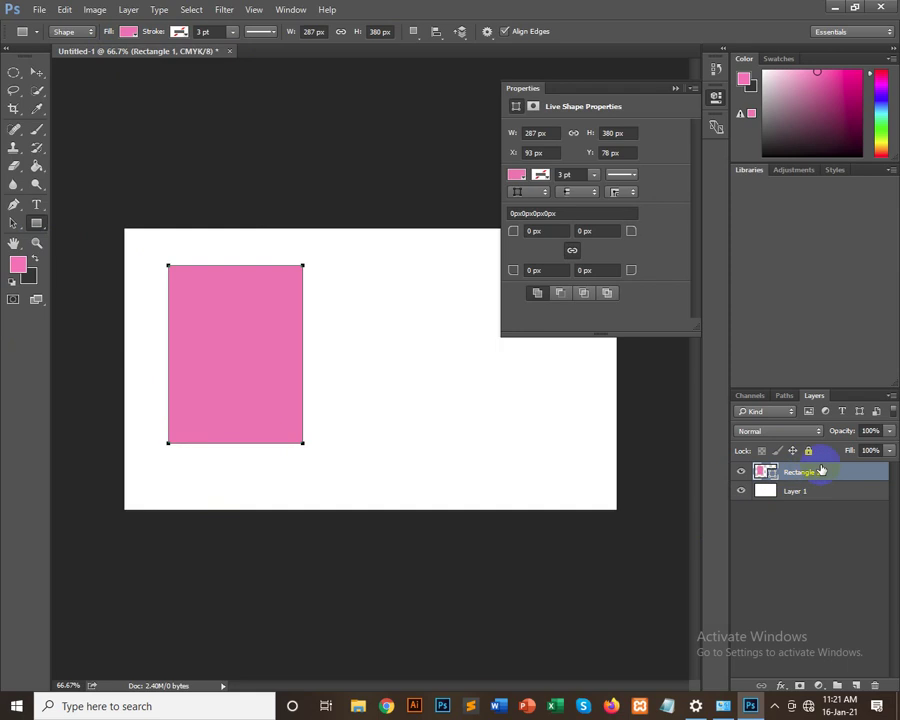
pyautogui.click(760, 480)
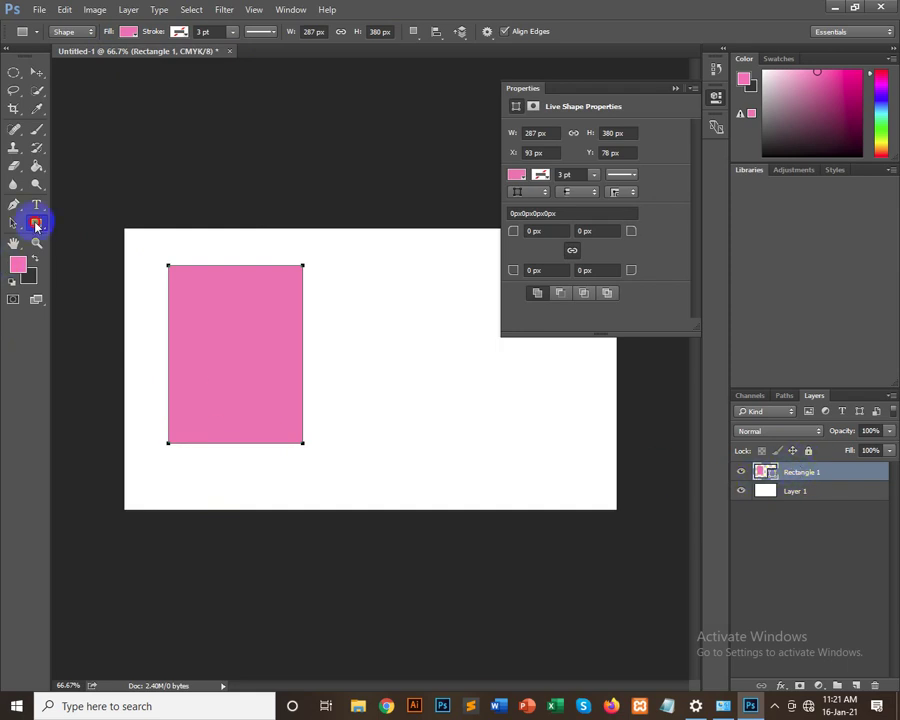
pyautogui.rightClick(36, 224)
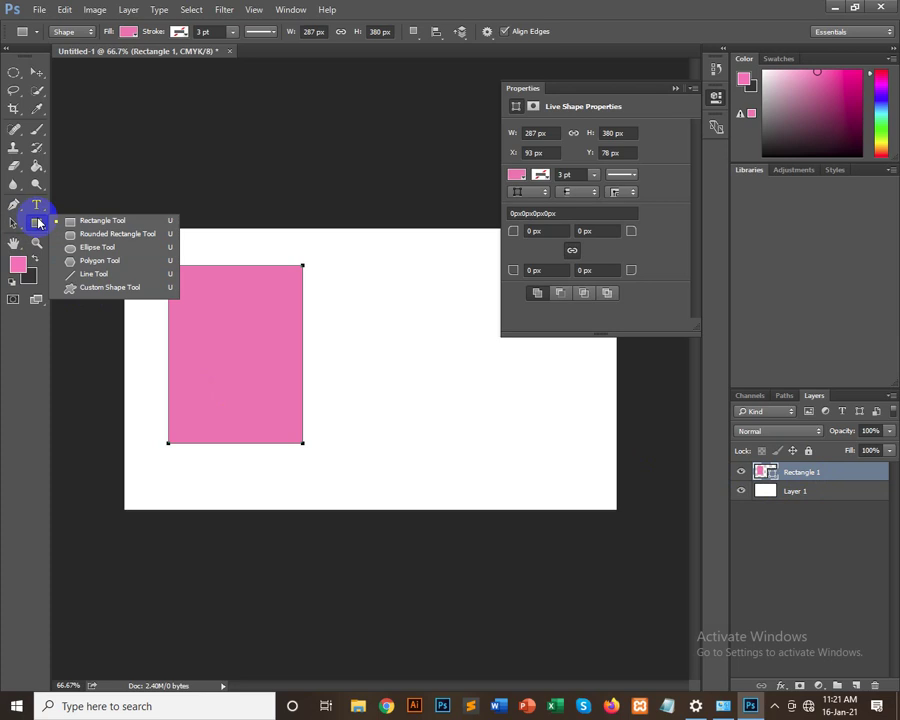
pyautogui.click(37, 215)
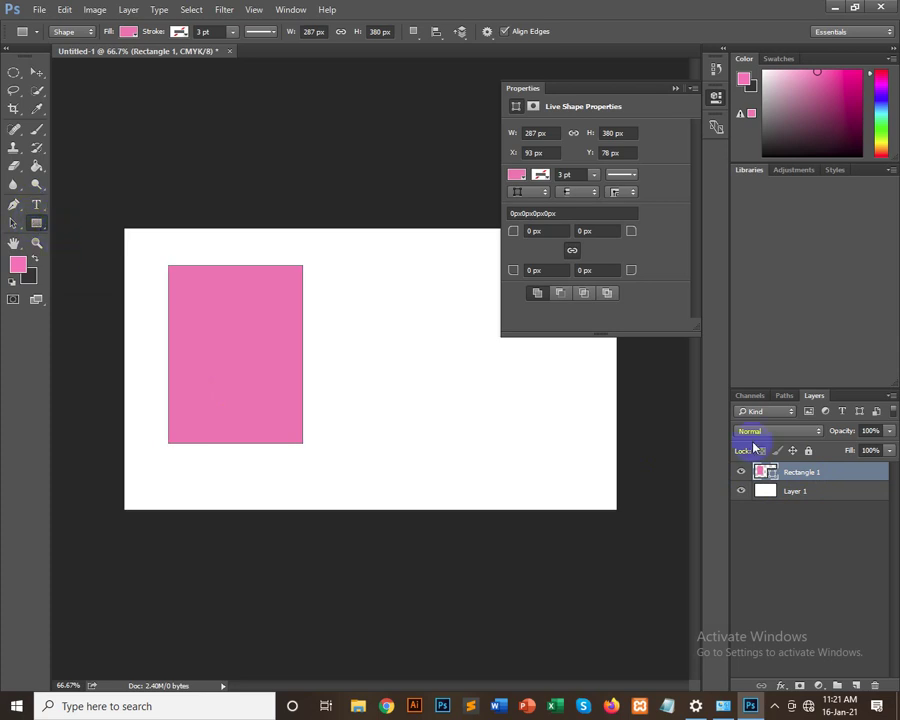
pyautogui.click(806, 517)
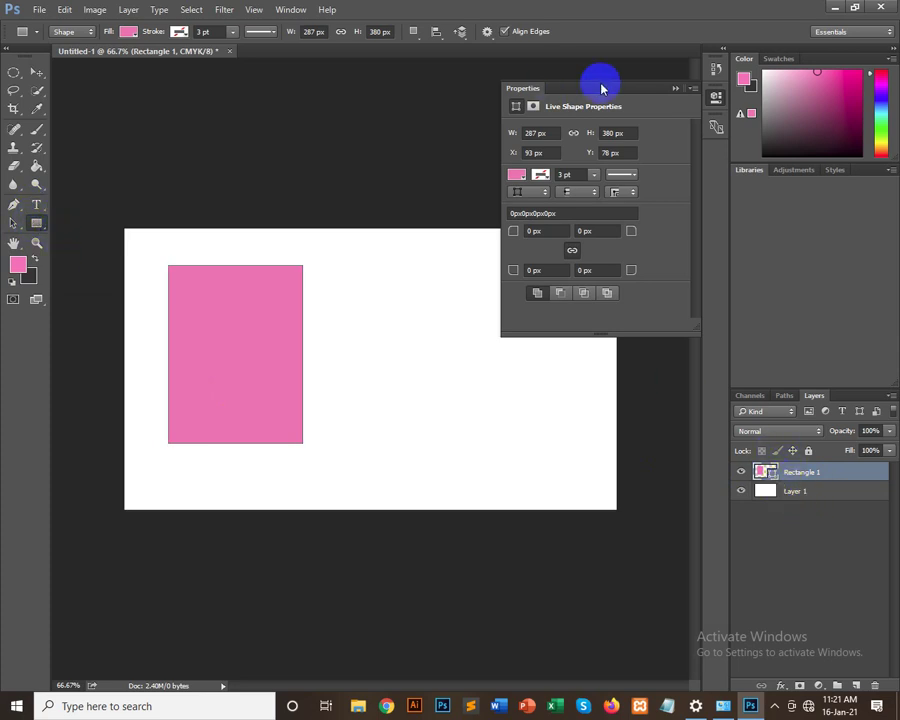
pyautogui.moveTo(598, 89); pyautogui.dragTo(446, 124)
pyautogui.click(541, 115)
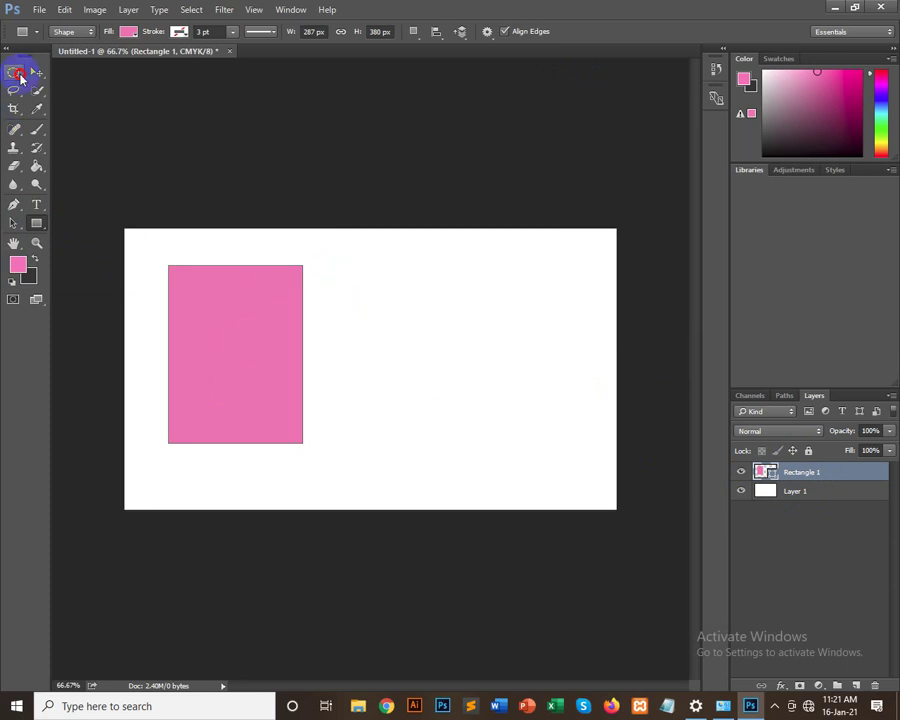
# Step: Nudge the pink Rectangle 1 slightly left with the Move tool
pyautogui.click(20, 77)
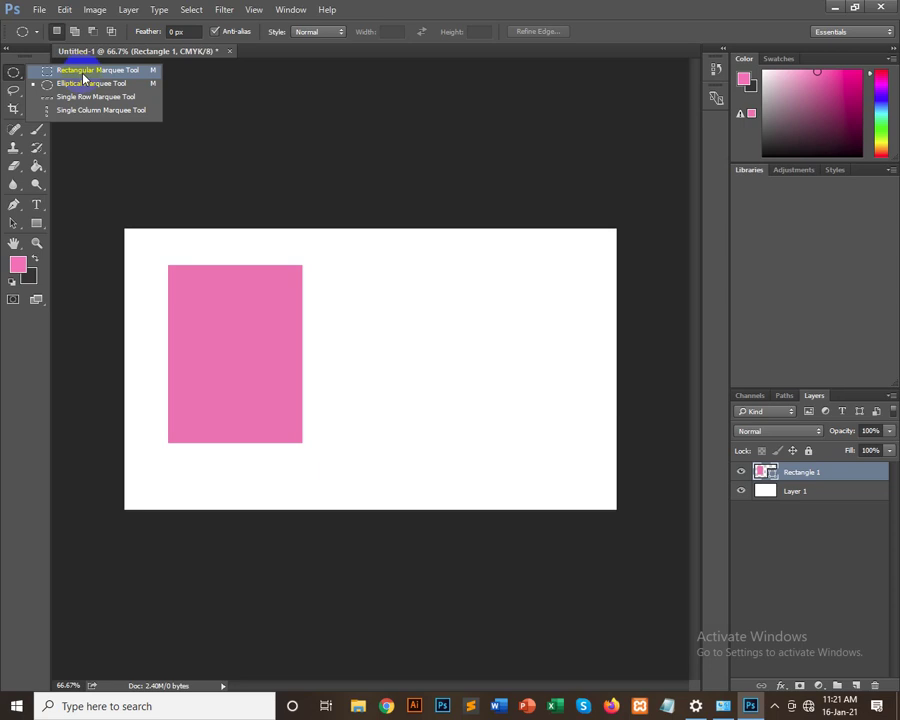
pyautogui.click(19, 128)
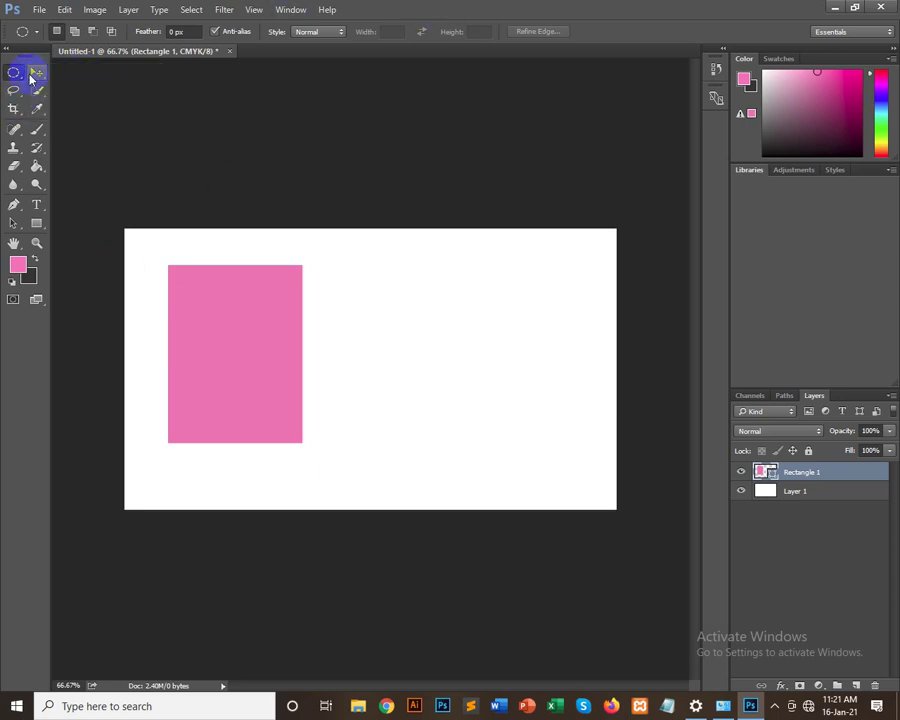
pyautogui.rightClick(16, 77)
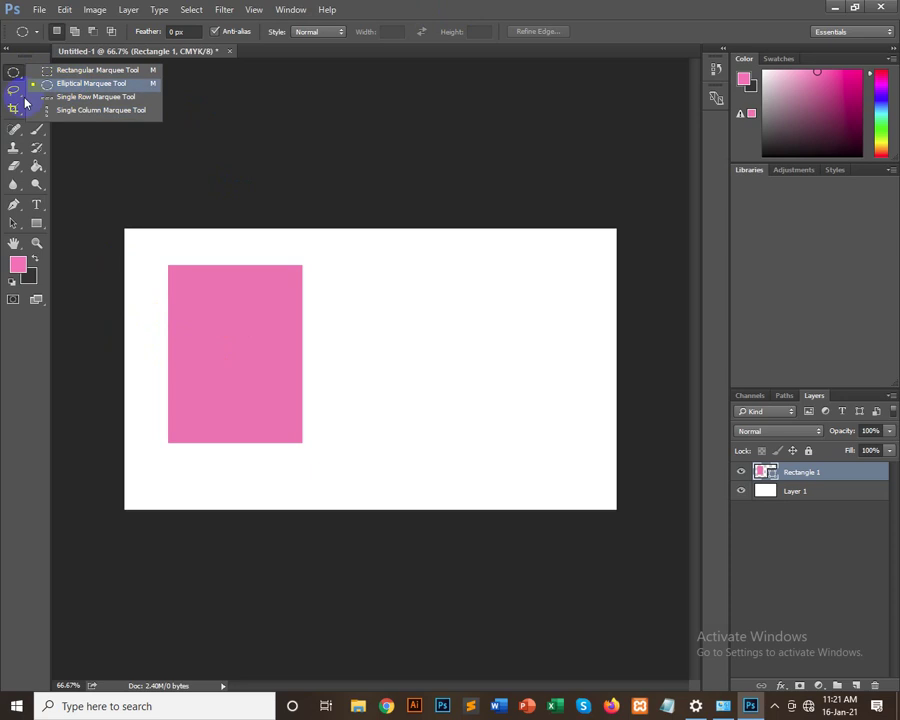
pyautogui.click(13, 74)
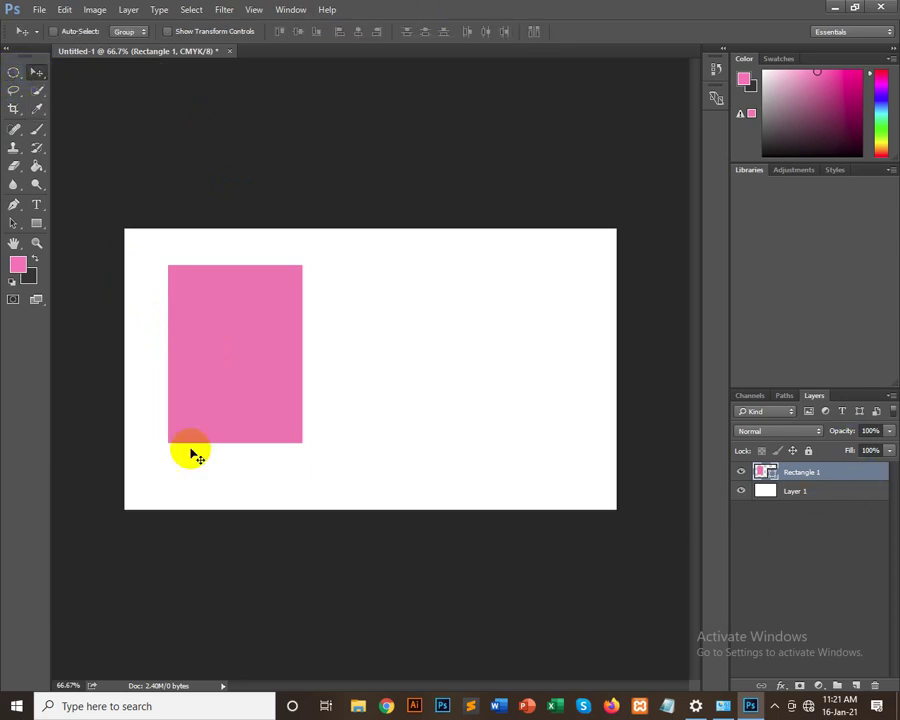
pyautogui.moveTo(238, 336); pyautogui.dragTo(217, 338)
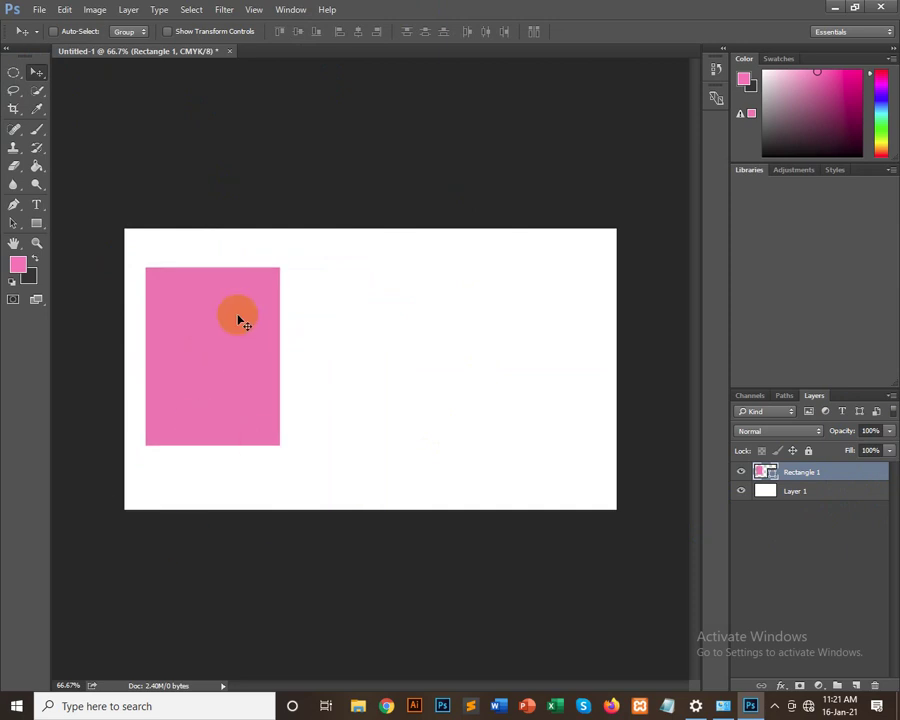
pyautogui.click(763, 472)
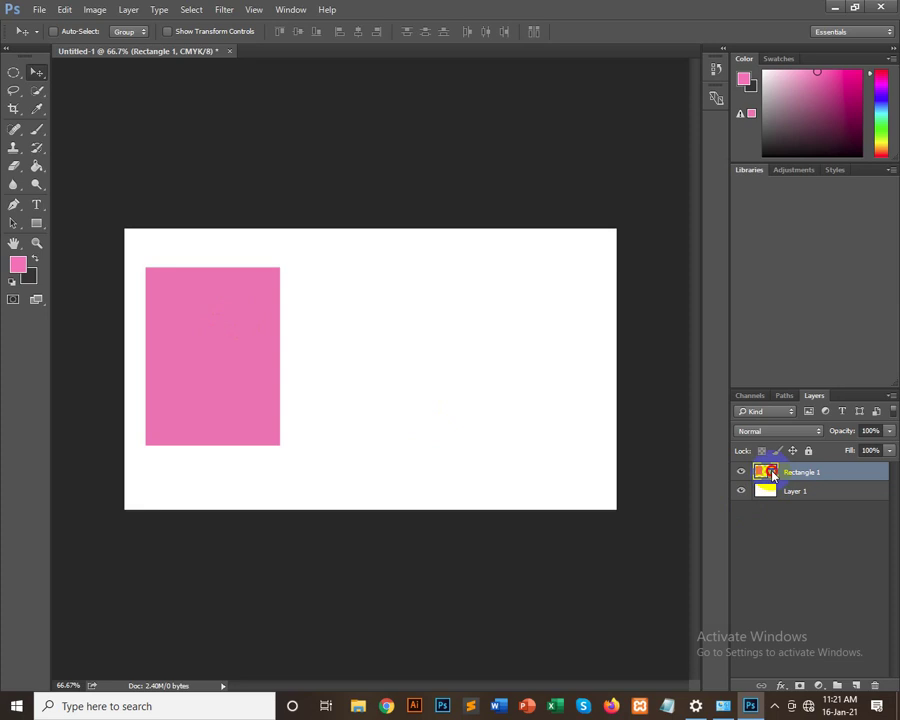
# Step: Recolour Rectangle 1 dark green and move it further right
pyautogui.doubleClick(768, 472)
pyautogui.click(410, 185)
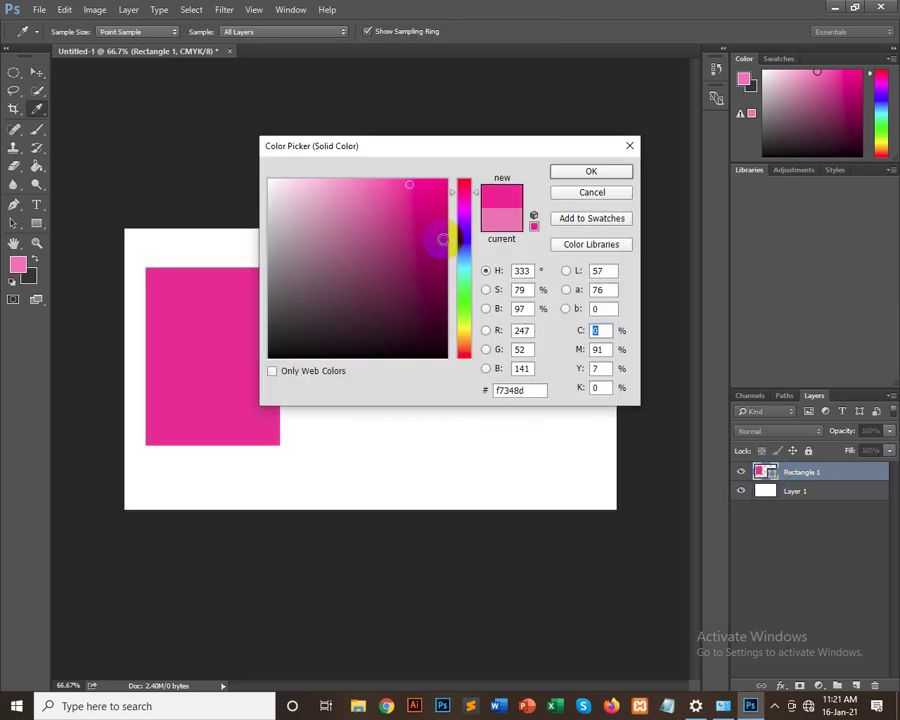
pyautogui.moveTo(464, 248); pyautogui.dragTo(464, 292)
pyautogui.click(421, 234)
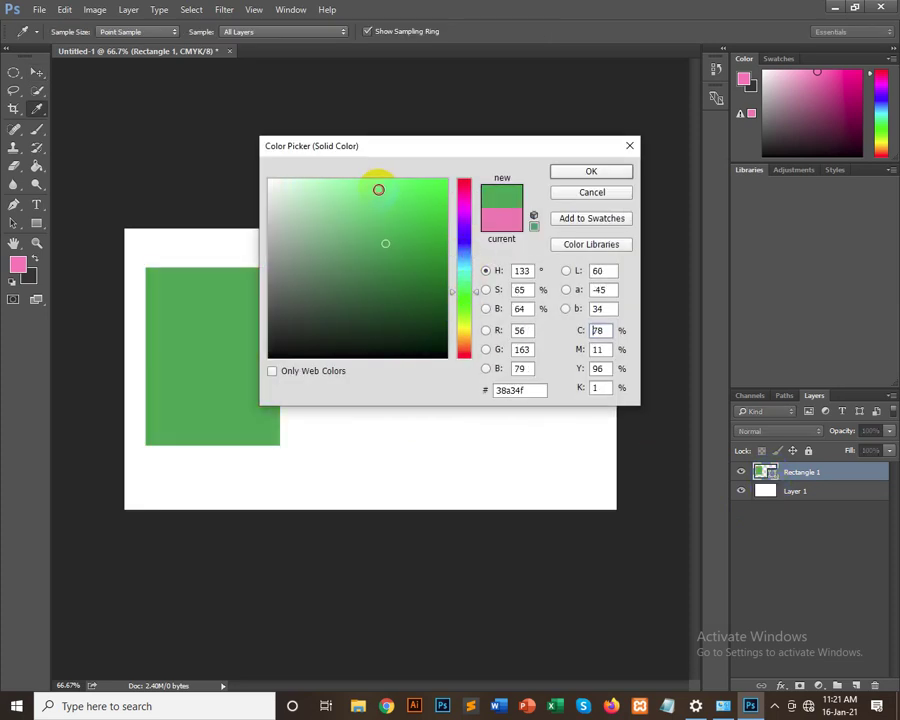
pyautogui.click(379, 189)
pyautogui.click(424, 182)
pyautogui.click(424, 233)
pyautogui.click(585, 173)
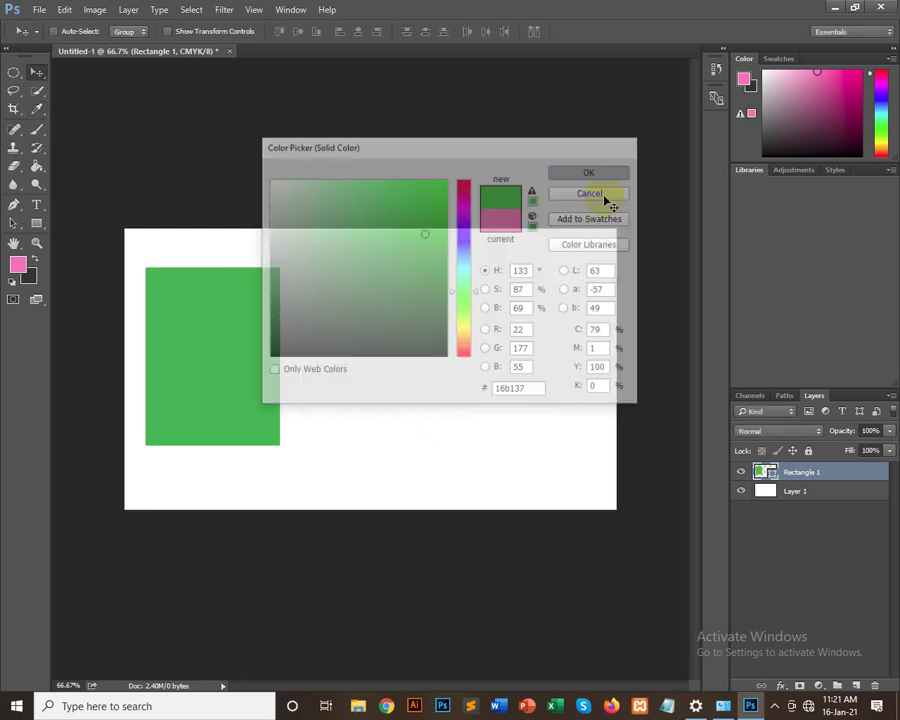
pyautogui.moveTo(250, 350)
pyautogui.mouseDown()
pyautogui.moveTo(362, 341)
pyautogui.moveTo(364, 386)
pyautogui.moveTo(315, 364)
pyautogui.mouseUp()
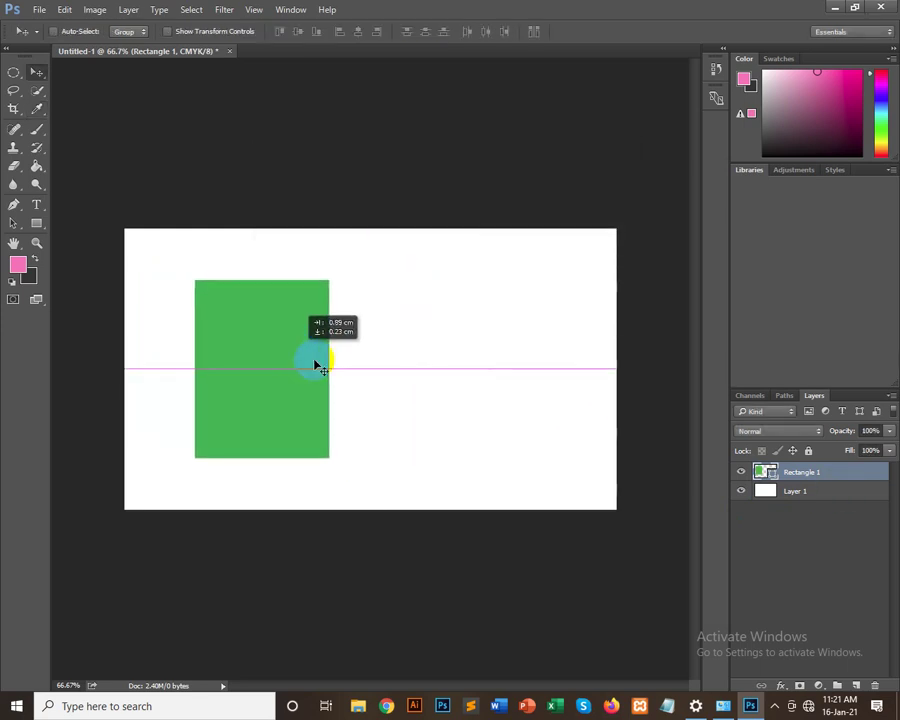
# Step: Change Rectangle 1's fill to coral-red f45d5d
pyautogui.doubleClick(770, 472)
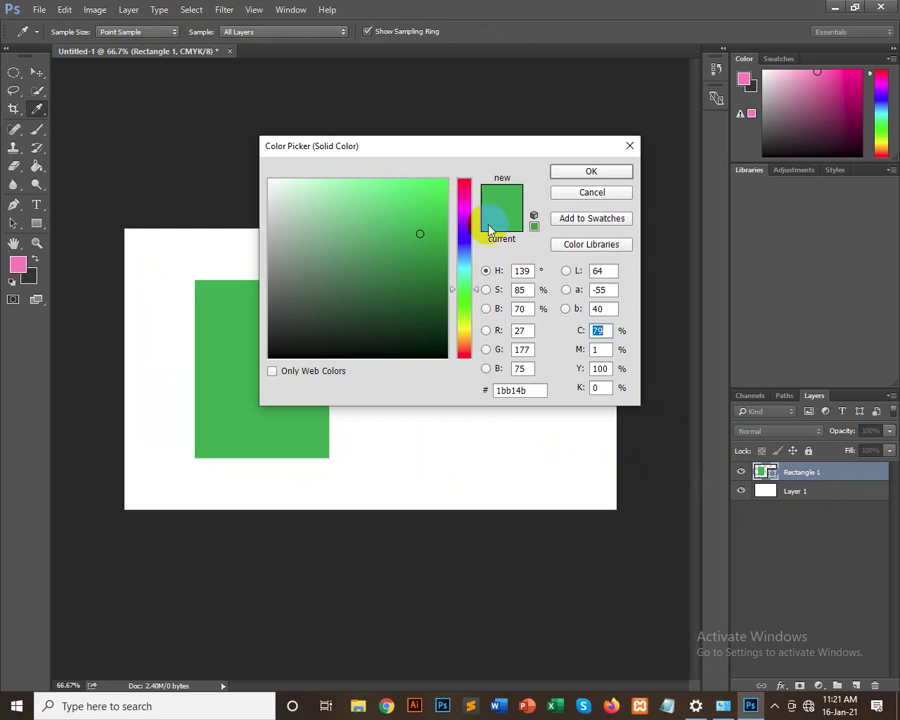
pyautogui.moveTo(457, 206); pyautogui.dragTo(442, 190)
pyautogui.click(379, 187)
pyautogui.click(591, 171)
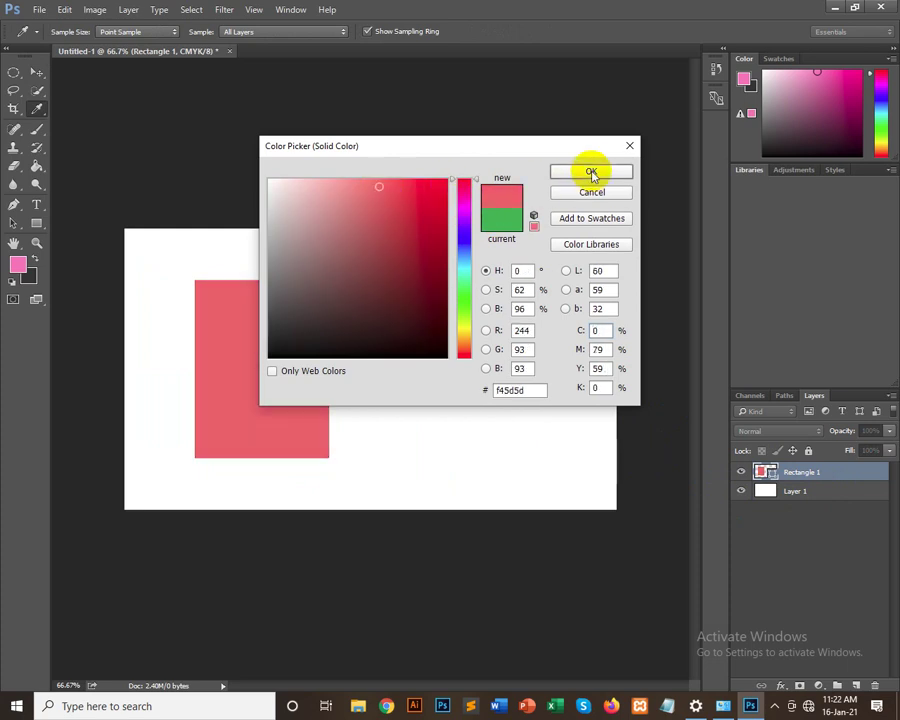
# Step: Fill a tall rectangular selection right of Rectangle 1 with pink on a new layer, then deselect
pyautogui.click(856, 686)
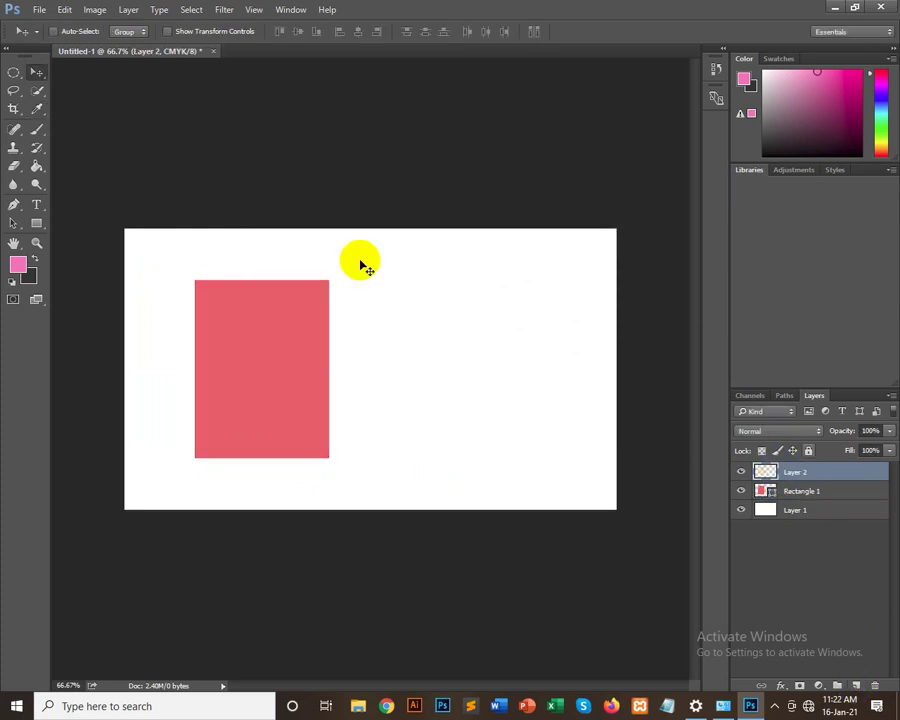
pyautogui.rightClick(12, 75)
pyautogui.click(86, 66)
pyautogui.moveTo(440, 280)
pyautogui.mouseDown()
pyautogui.moveTo(528, 452)
pyautogui.moveTo(554, 446)
pyautogui.mouseUp()
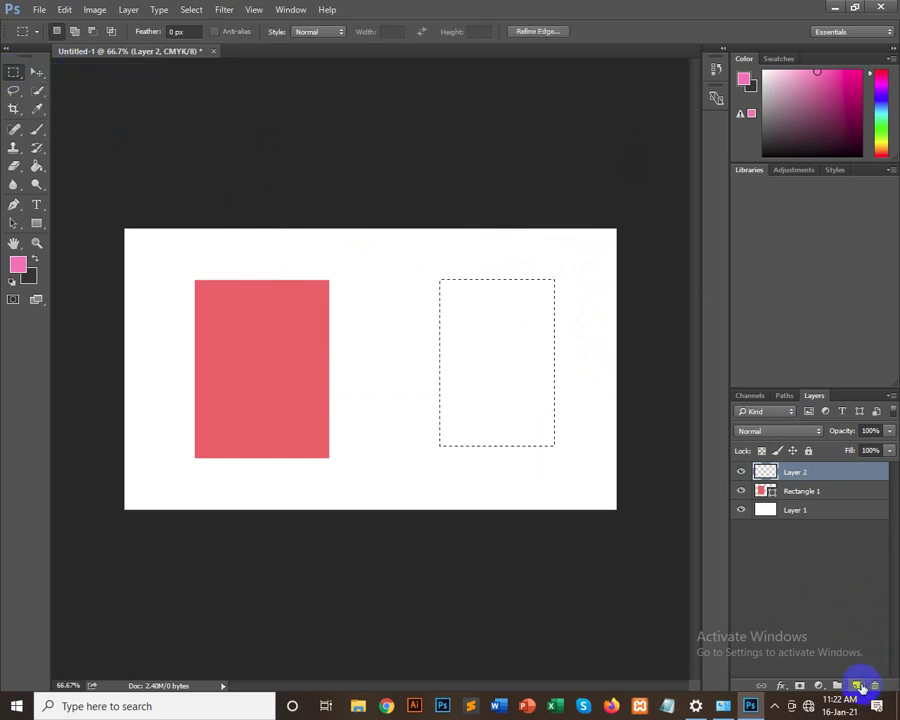
pyautogui.click(860, 686)
pyautogui.click(36, 166)
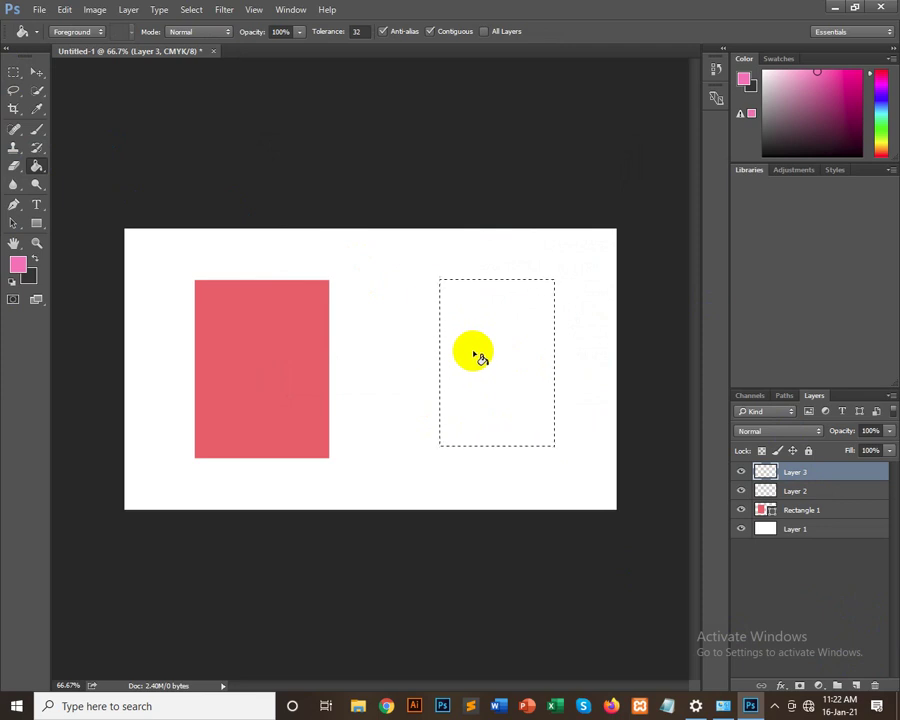
pyautogui.click(480, 357)
pyautogui.click(14, 72)
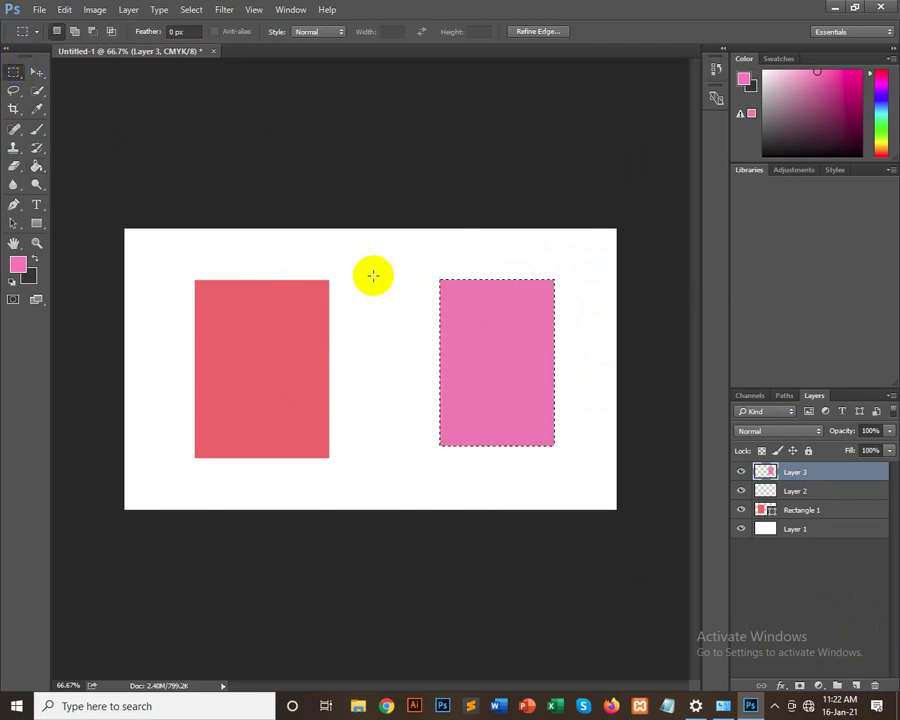
pyautogui.click(373, 276)
pyautogui.click(36, 72)
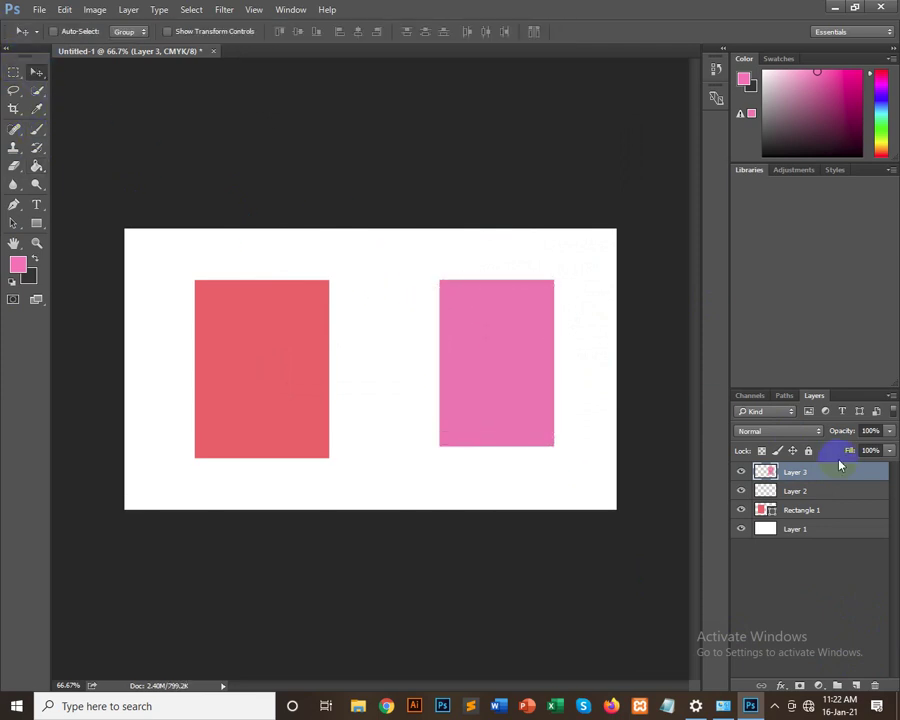
# Step: Open Layer 3's style settings and Rectangle 1's colour picker, cancelling both unchanged
pyautogui.doubleClick(770, 476)
pyautogui.click(668, 166)
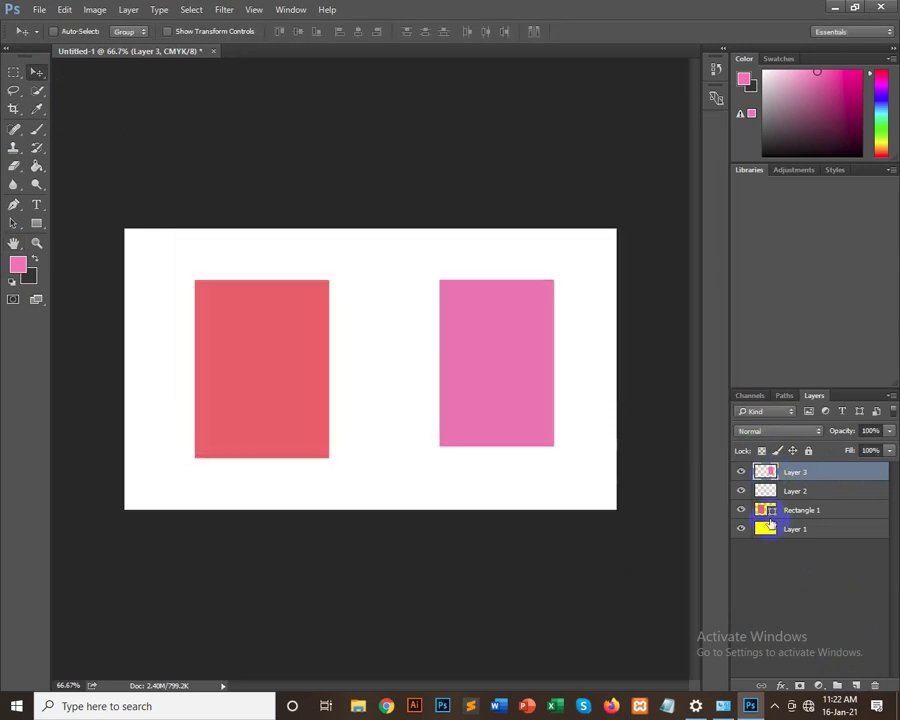
pyautogui.doubleClick(767, 511)
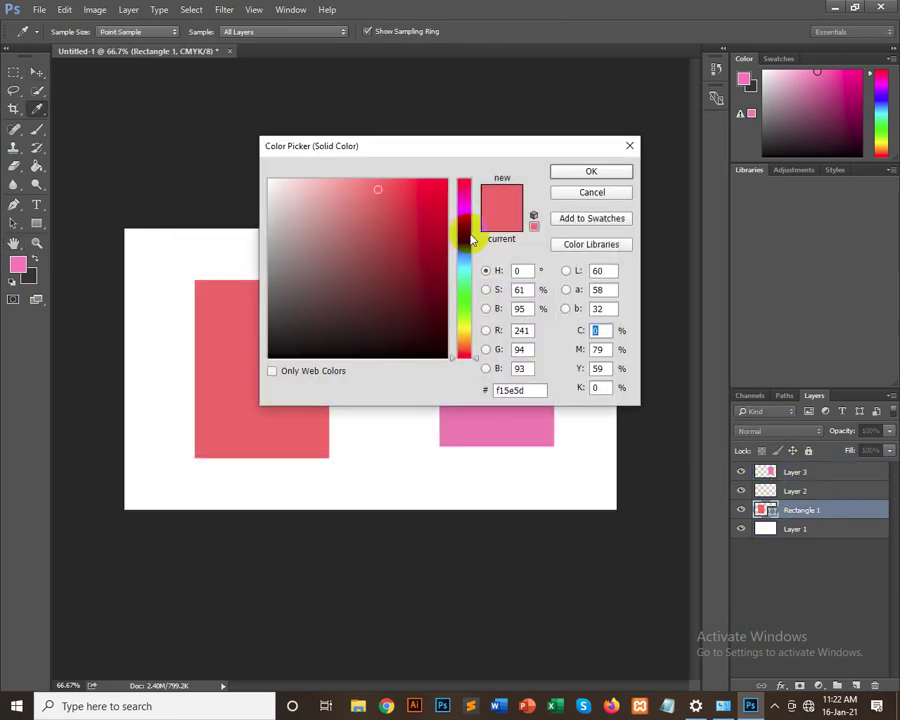
pyautogui.click(591, 191)
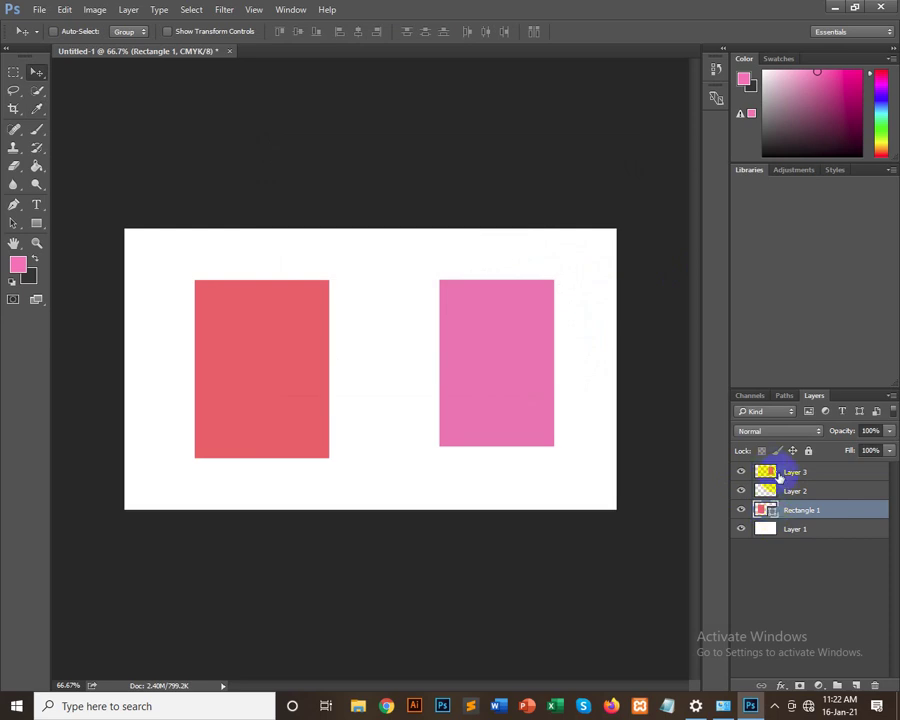
# Step: Remove Layer 2 and shift the red rectangle up and right
pyautogui.click(805, 490)
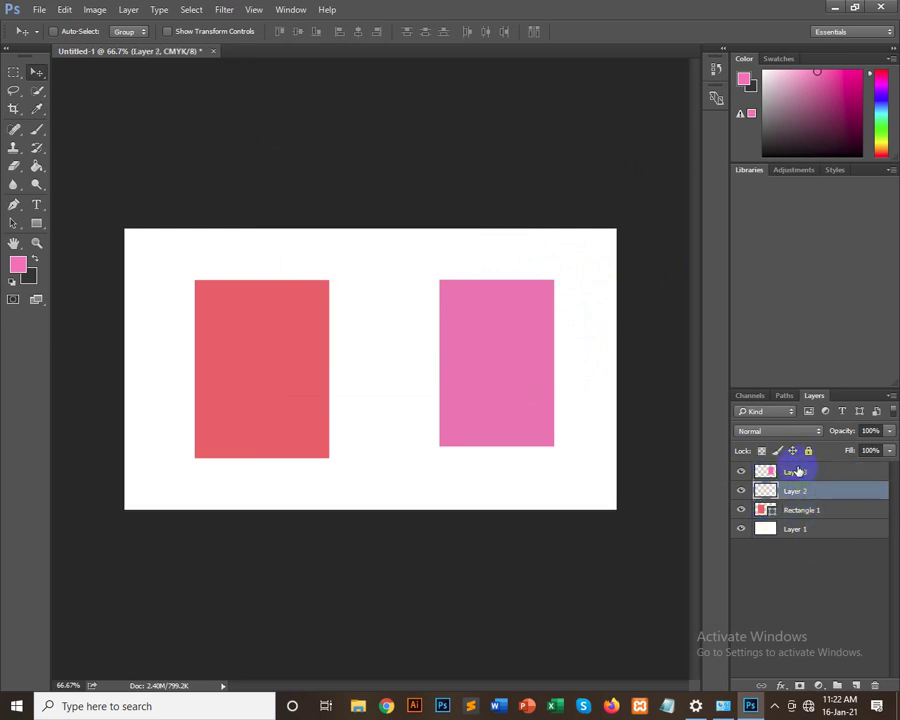
pyautogui.hotkey('ctrl', 'e')
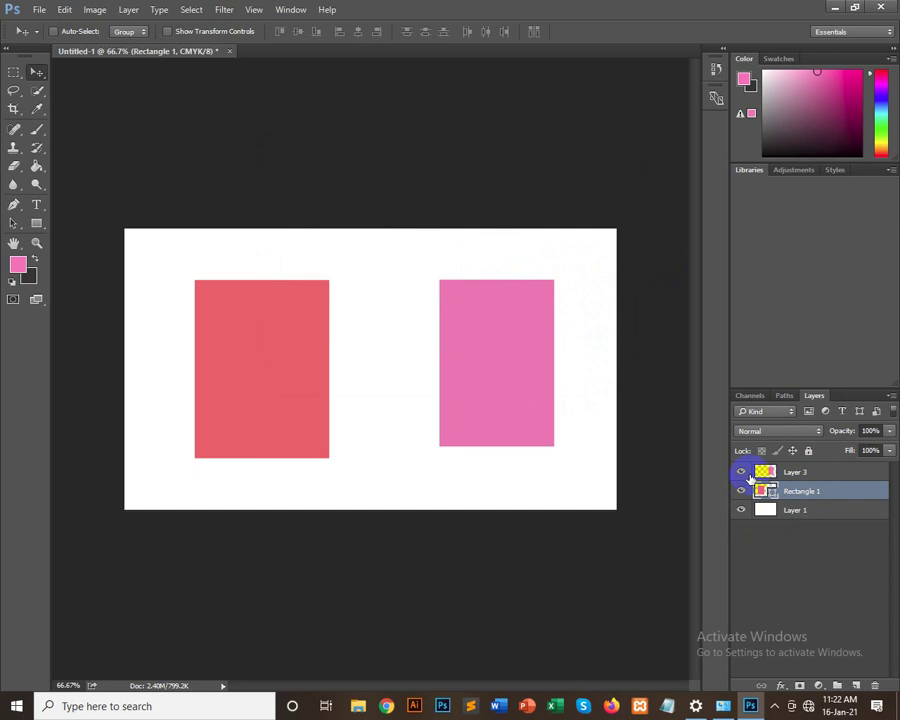
pyautogui.moveTo(440, 362); pyautogui.dragTo(425, 352)
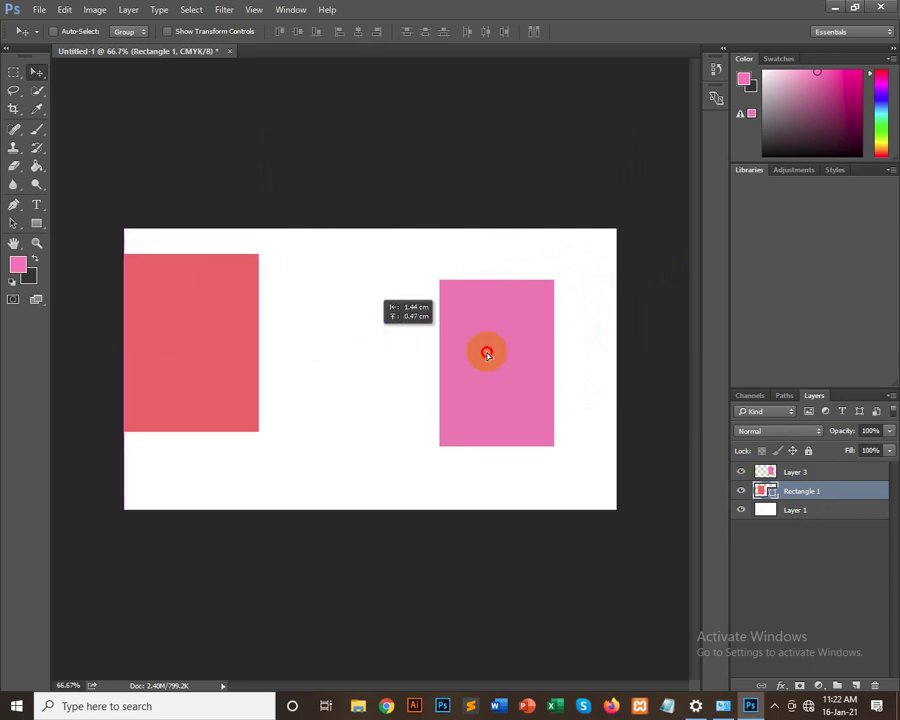
pyautogui.moveTo(322, 344); pyautogui.dragTo(314, 314)
pyautogui.click(34, 222)
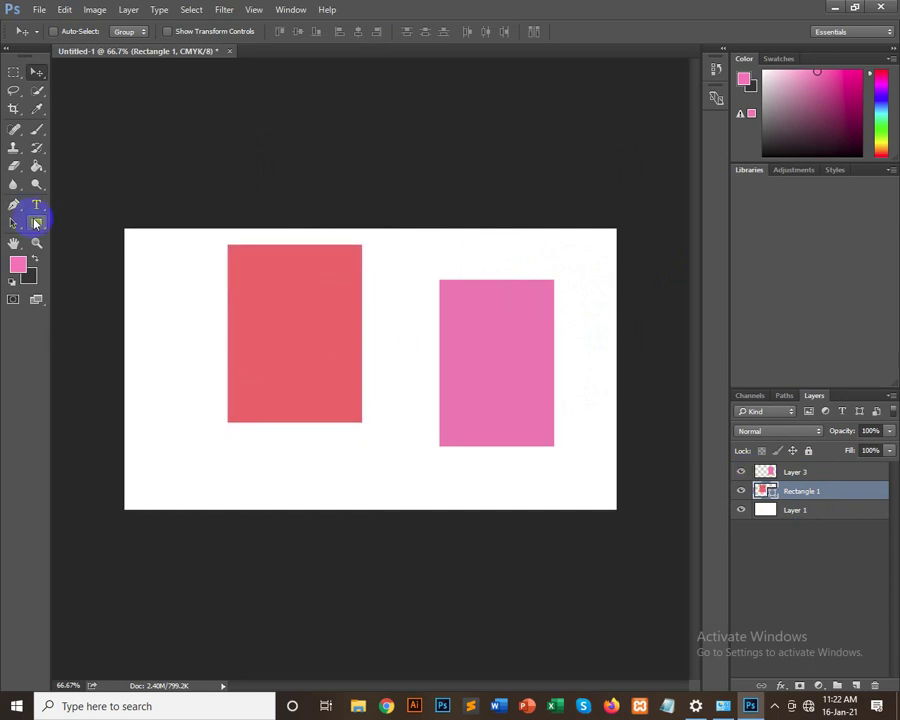
# Step: Draw a red rounded rectangle at lower left and delete the plain red rectangle
pyautogui.moveTo(34, 222); pyautogui.dragTo(106, 236)
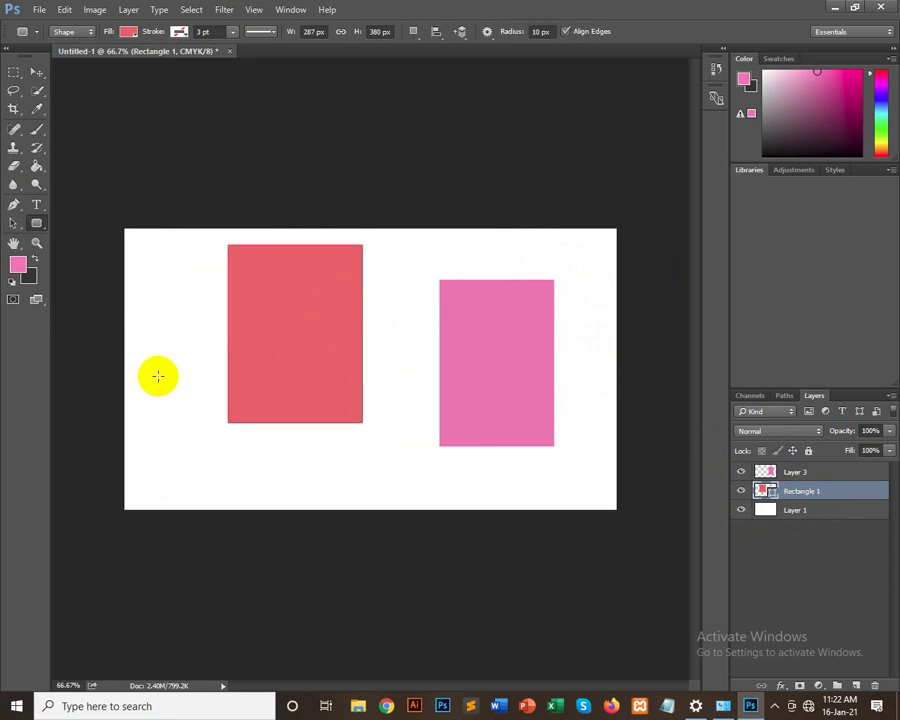
pyautogui.moveTo(157, 336)
pyautogui.mouseDown()
pyautogui.moveTo(304, 430)
pyautogui.moveTo(308, 449)
pyautogui.mouseUp()
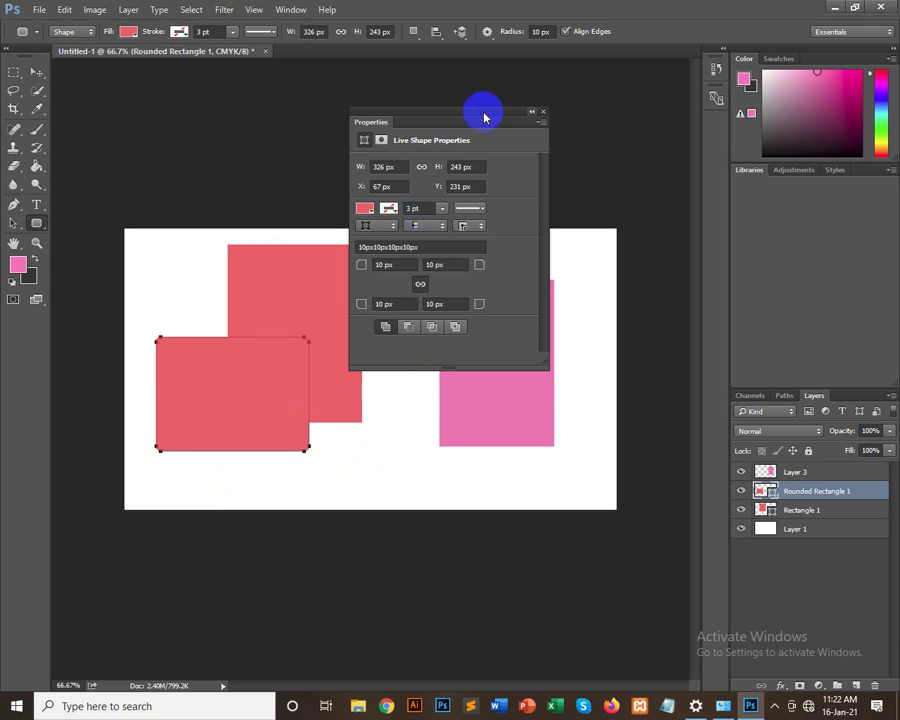
pyautogui.moveTo(482, 116)
pyautogui.mouseDown()
pyautogui.moveTo(669, 106)
pyautogui.moveTo(676, 115)
pyautogui.mouseUp()
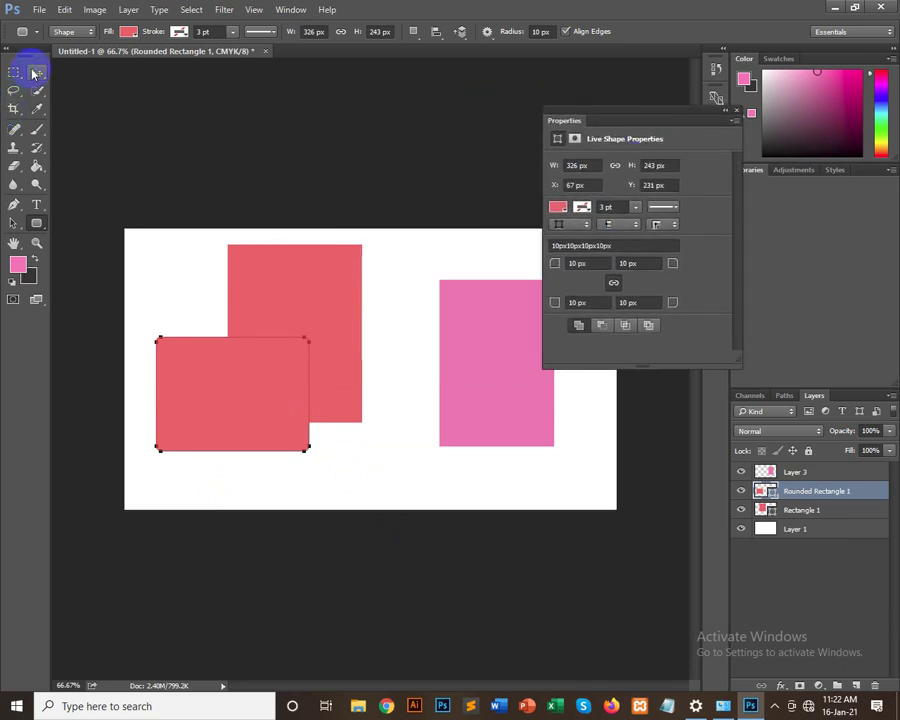
pyautogui.click(36, 72)
pyautogui.moveTo(308, 297); pyautogui.dragTo(315, 323)
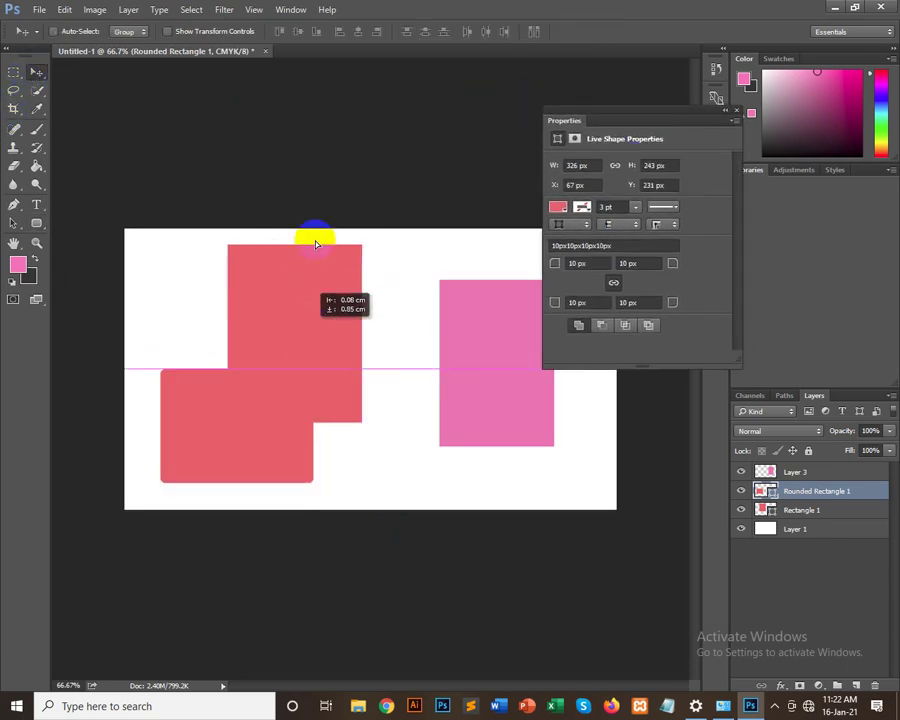
pyautogui.moveTo(255, 297)
pyautogui.mouseDown()
pyautogui.moveTo(383, 255)
pyautogui.moveTo(380, 280)
pyautogui.mouseUp()
pyautogui.press('Delete')
pyautogui.moveTo(244, 364)
pyautogui.mouseDown()
pyautogui.moveTo(231, 346)
pyautogui.moveTo(236, 358)
pyautogui.moveTo(266, 362)
pyautogui.moveTo(250, 370)
pyautogui.mouseUp()
# Step: Draw a test rounded rectangle near the pink one, then undo it
pyautogui.click(37, 223)
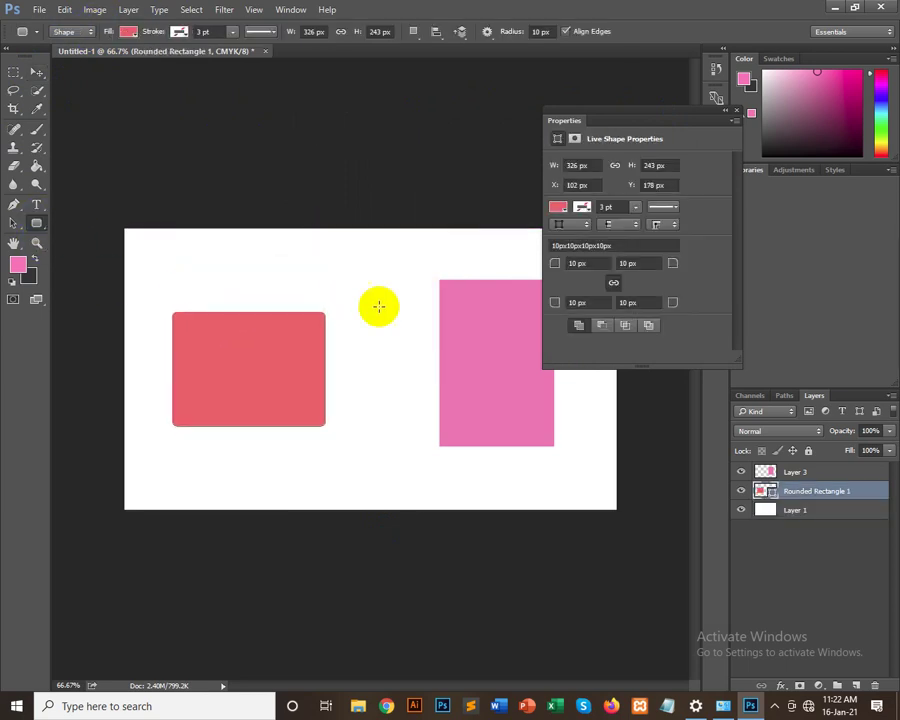
pyautogui.moveTo(337, 261)
pyautogui.mouseDown()
pyautogui.moveTo(452, 348)
pyautogui.moveTo(464, 384)
pyautogui.moveTo(478, 374)
pyautogui.moveTo(480, 381)
pyautogui.moveTo(482, 368)
pyautogui.mouseUp()
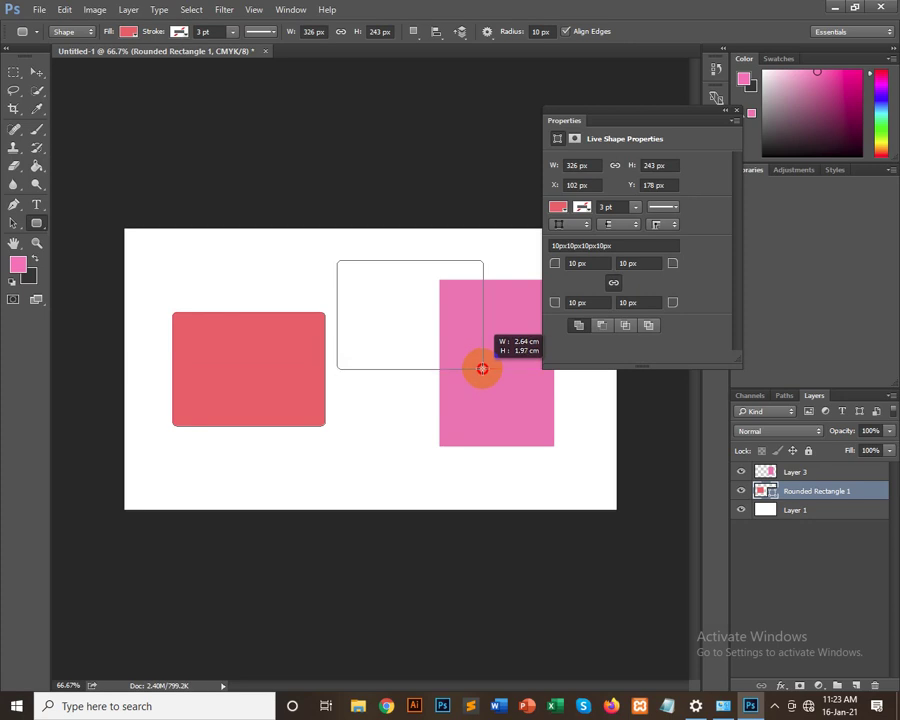
pyautogui.moveTo(482, 368); pyautogui.dragTo(483, 370)
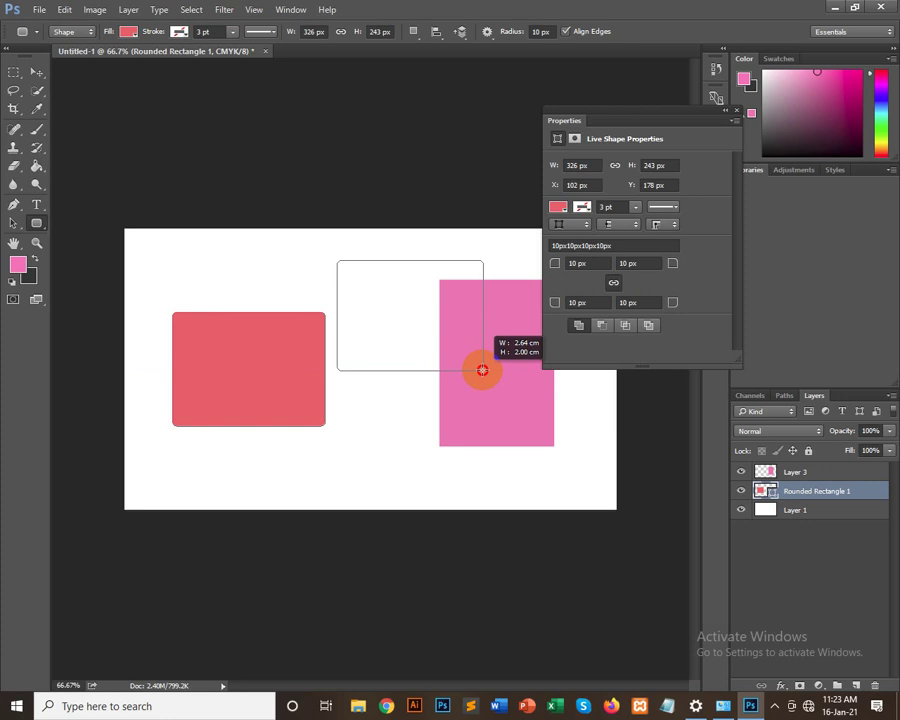
pyautogui.moveTo(483, 370); pyautogui.dragTo(482, 368)
pyautogui.hotkey('ctrl', 'z')
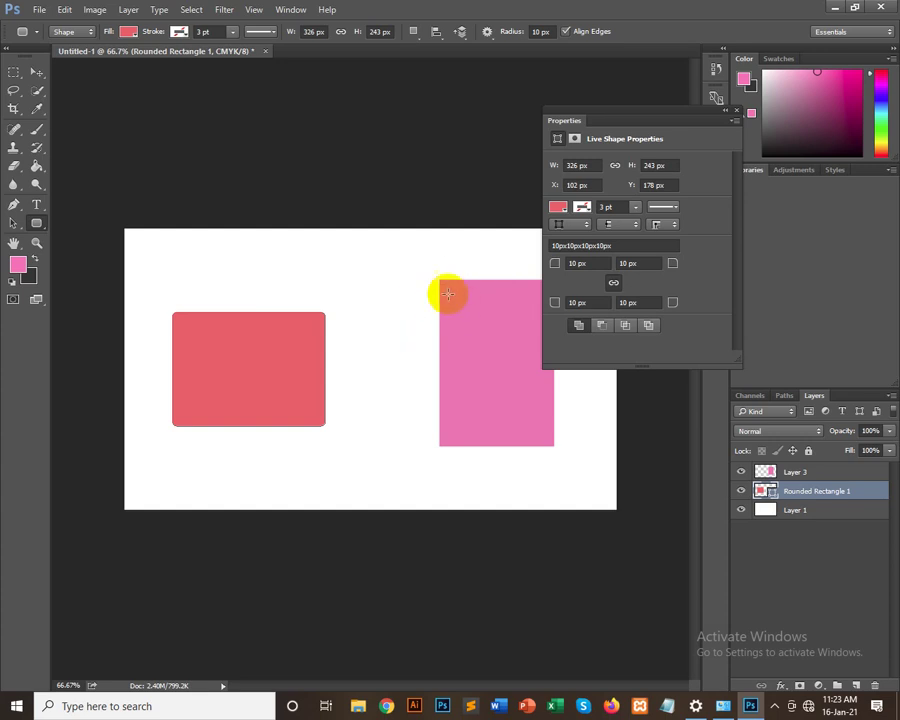
pyautogui.moveTo(446, 292); pyautogui.dragTo(533, 394)
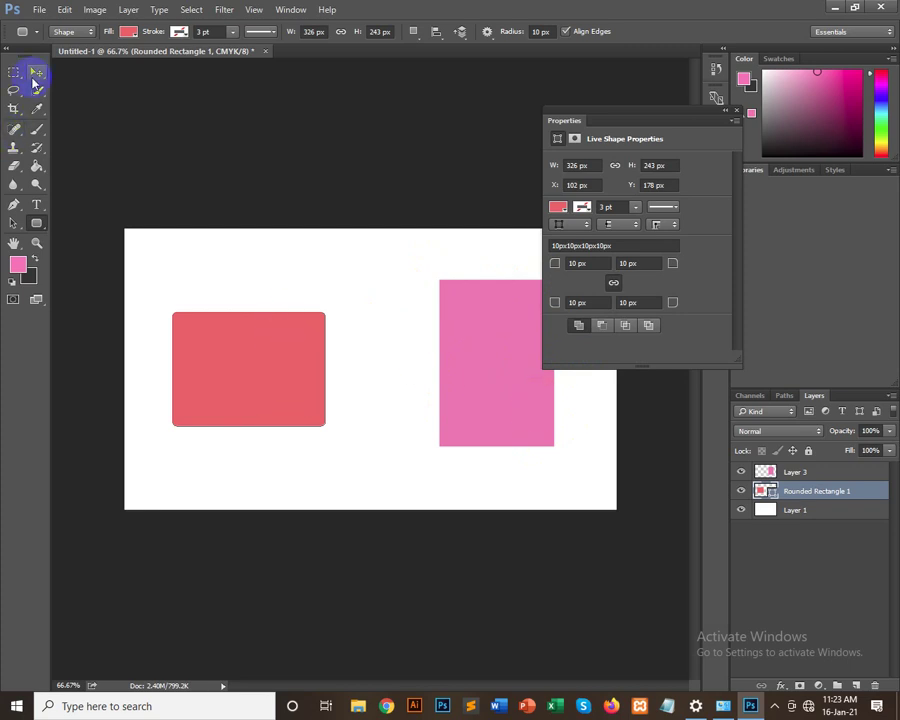
# Step: Move the red rounded rectangle up-left and set the rounded-rectangle radius to 50 px
pyautogui.click(36, 73)
pyautogui.moveTo(281, 376); pyautogui.dragTo(251, 327)
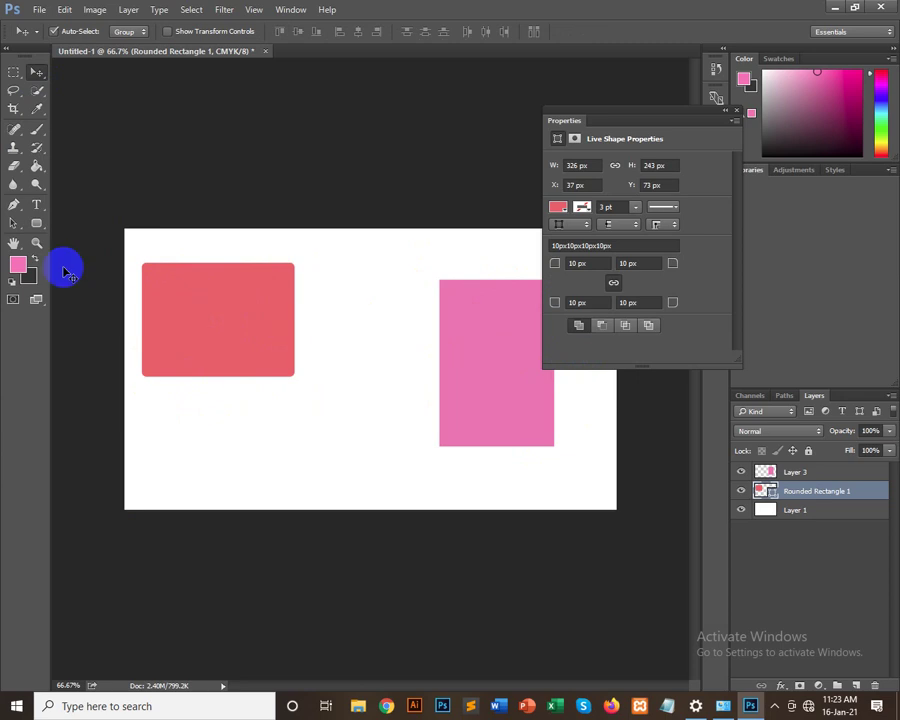
pyautogui.click(36, 223)
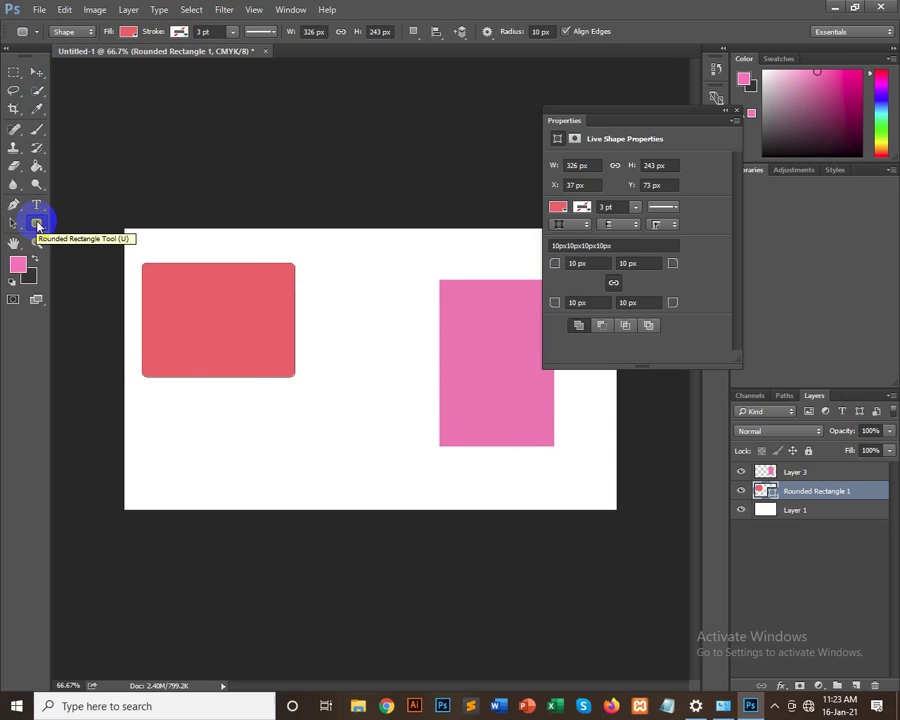
pyautogui.click(540, 31)
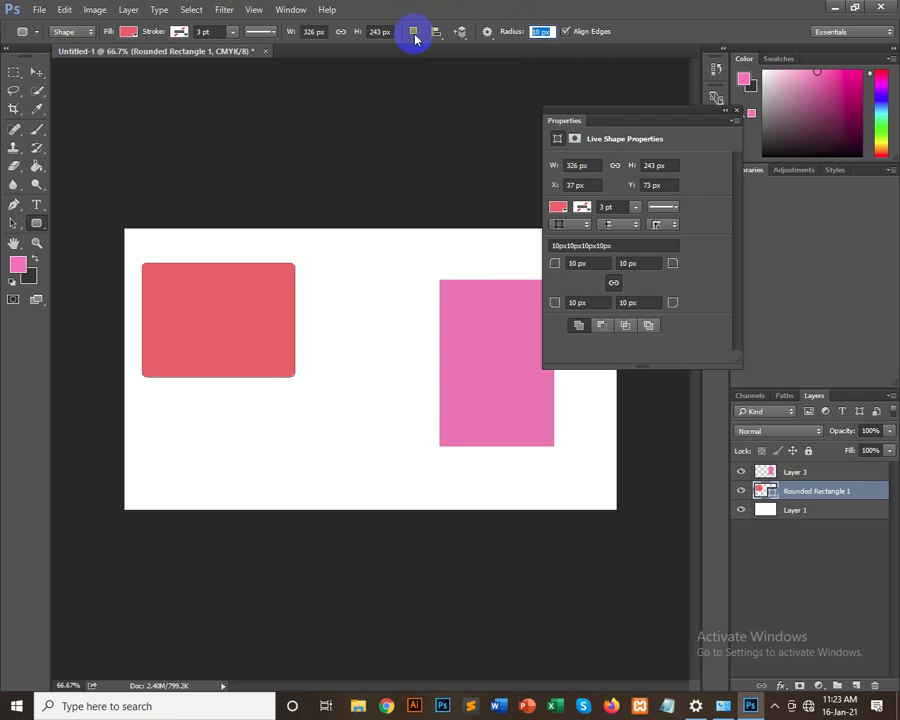
pyautogui.click(538, 34)
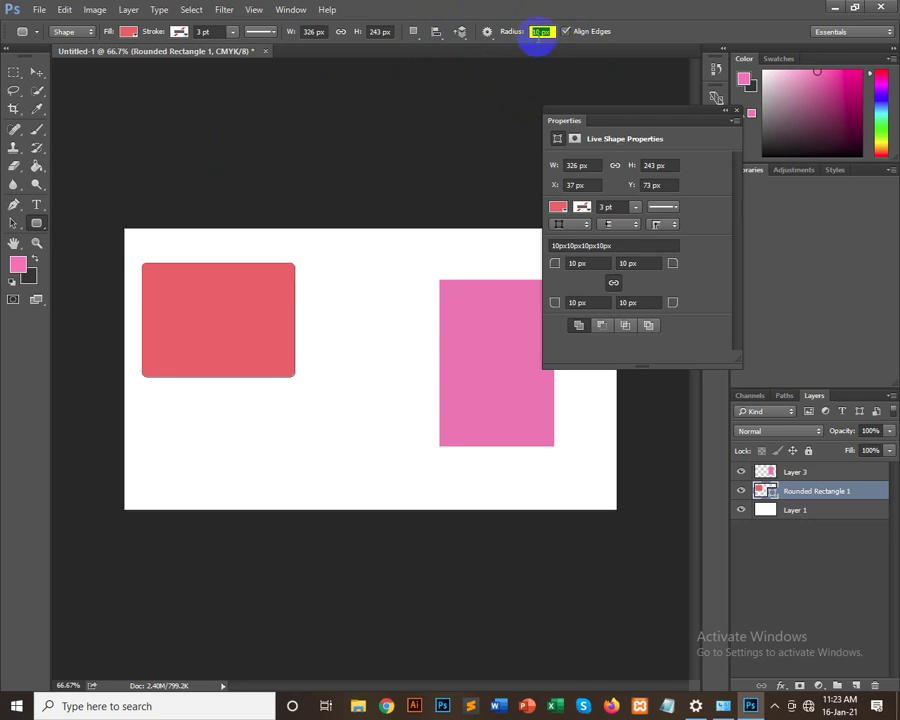
pyautogui.click(542, 31)
pyautogui.click(540, 36)
pyautogui.write('50')
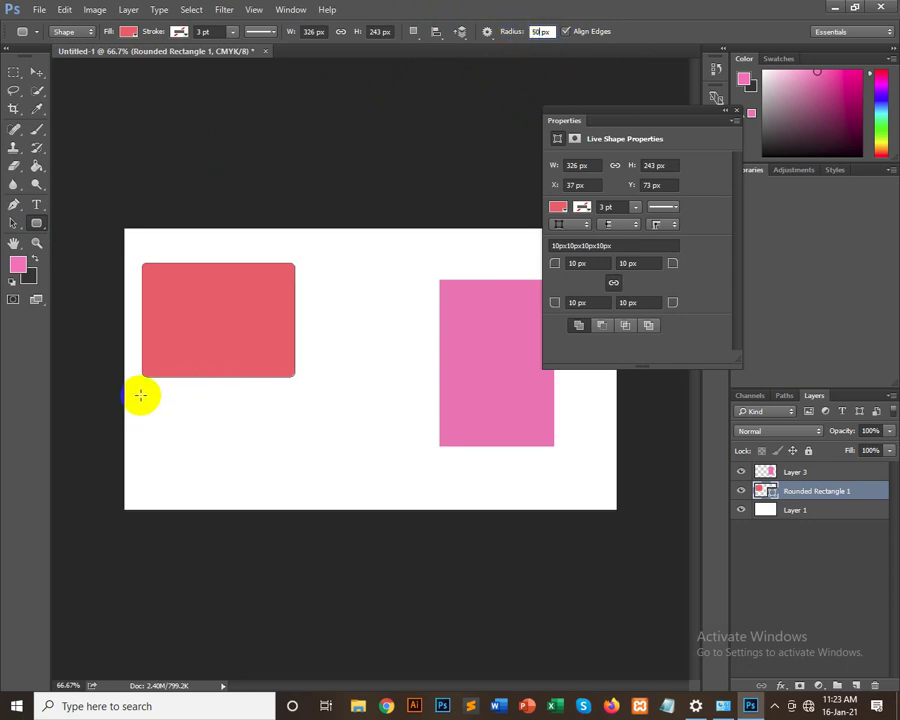
# Step: Draw a 50 px-corner rounded rectangle below the first one and nudge it into place
pyautogui.moveTo(141, 395); pyautogui.dragTo(308, 491)
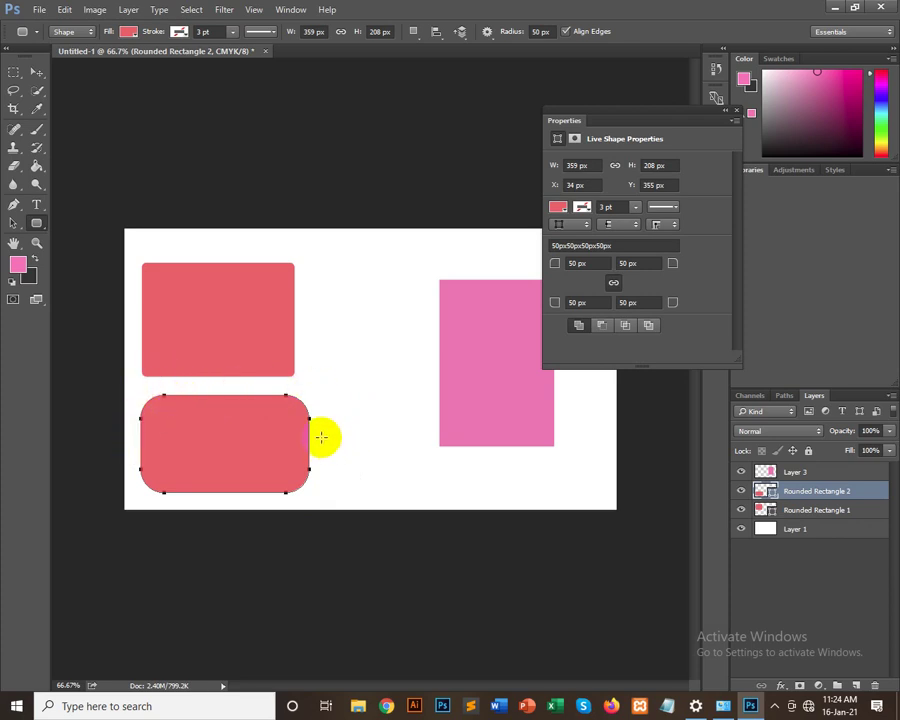
pyautogui.click(540, 32)
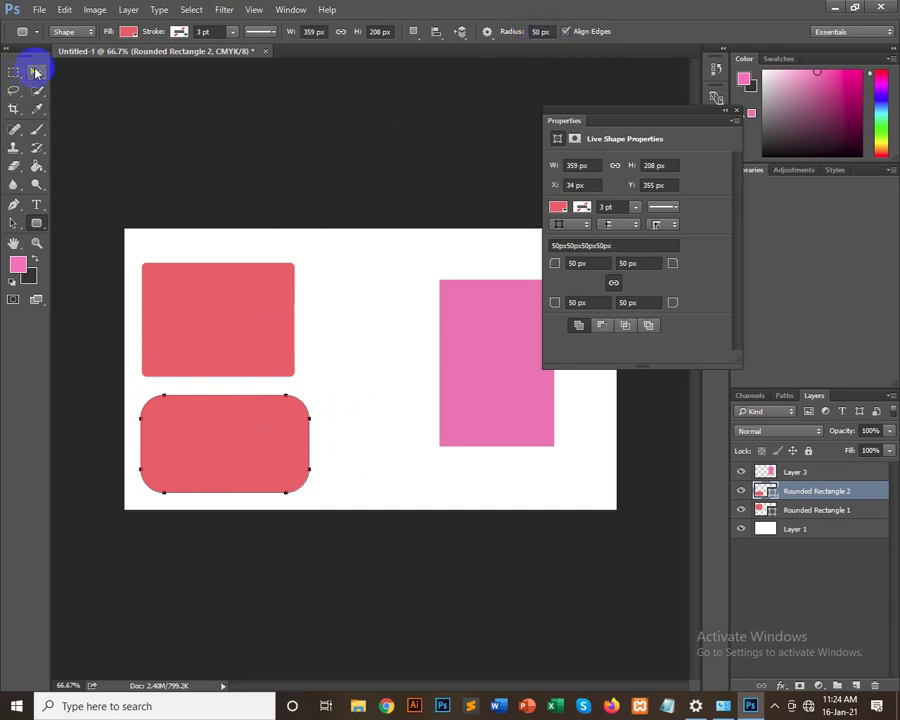
pyautogui.click(37, 73)
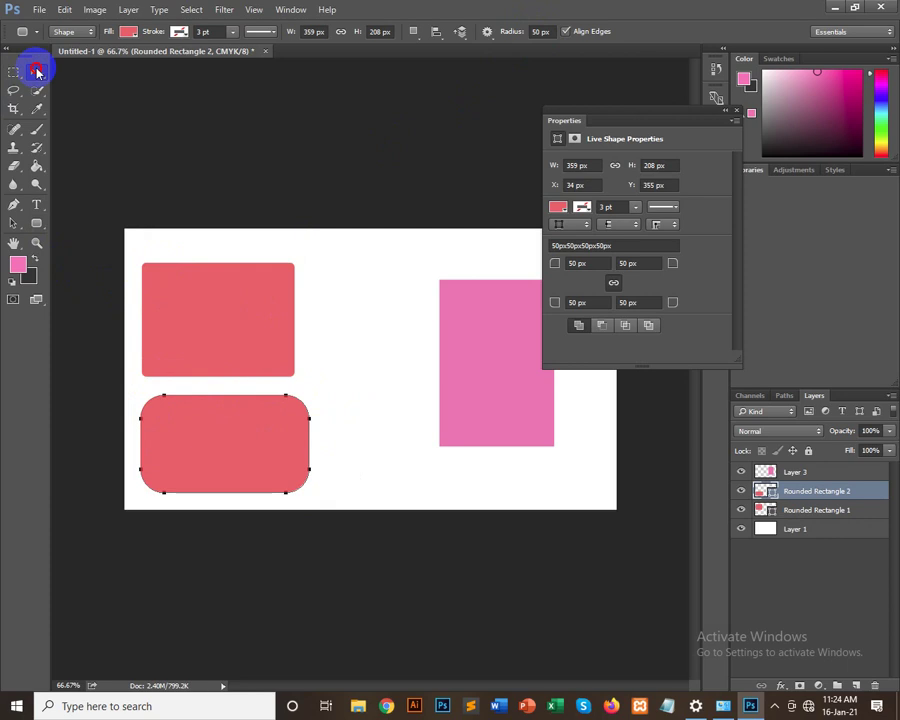
pyautogui.moveTo(301, 416)
pyautogui.mouseDown()
pyautogui.moveTo(363, 371)
pyautogui.moveTo(311, 446)
pyautogui.moveTo(245, 426)
pyautogui.moveTo(239, 414)
pyautogui.moveTo(256, 420)
pyautogui.mouseUp()
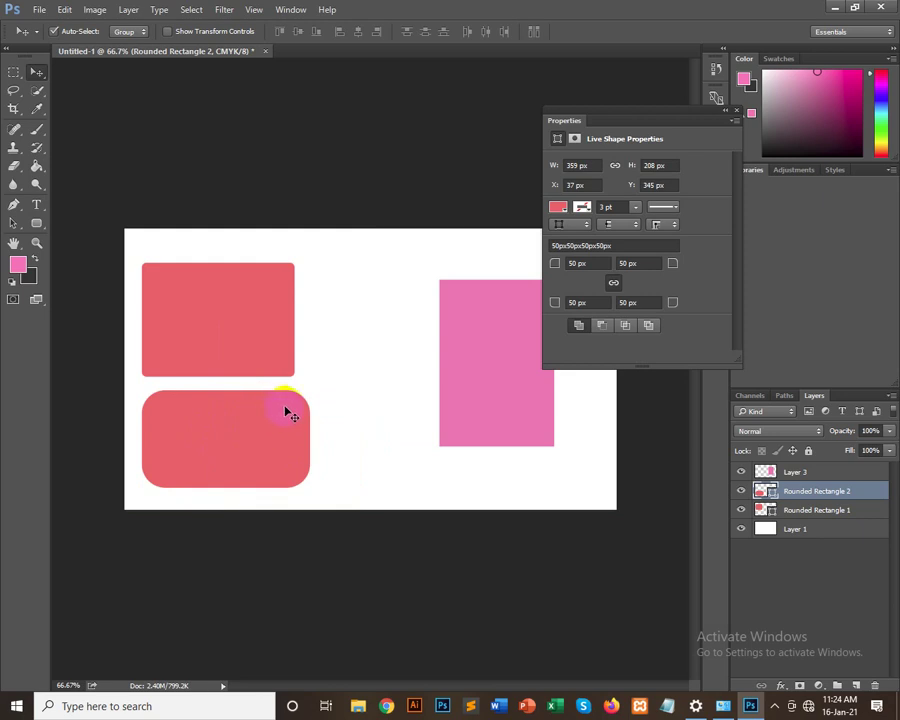
pyautogui.click(183, 301)
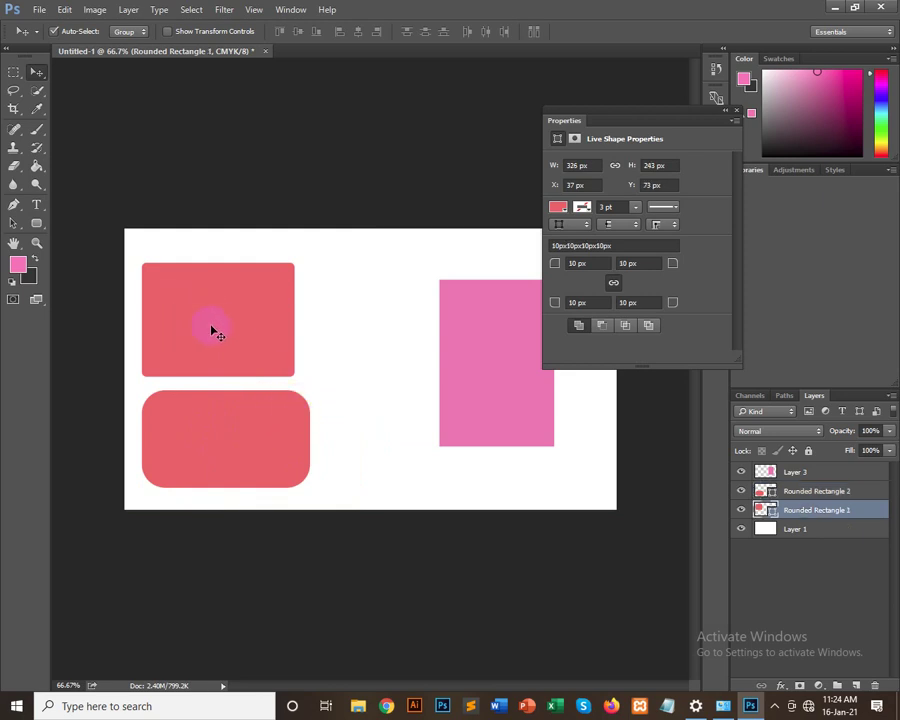
pyautogui.click(237, 429)
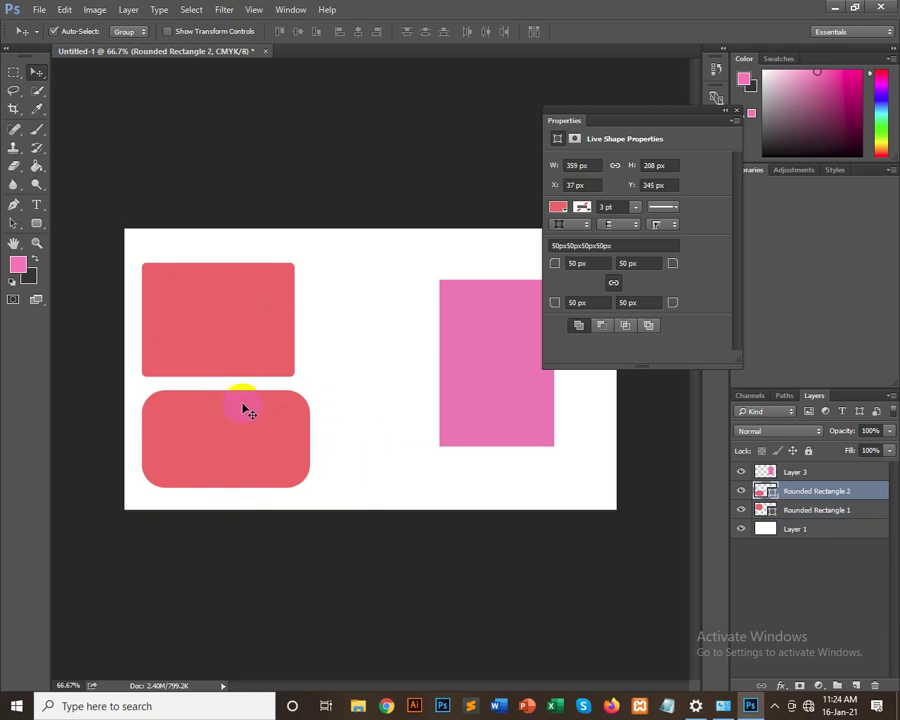
# Step: Shift Rounded Rectangle 2 slightly down and close the shape Properties panel
pyautogui.click(37, 225)
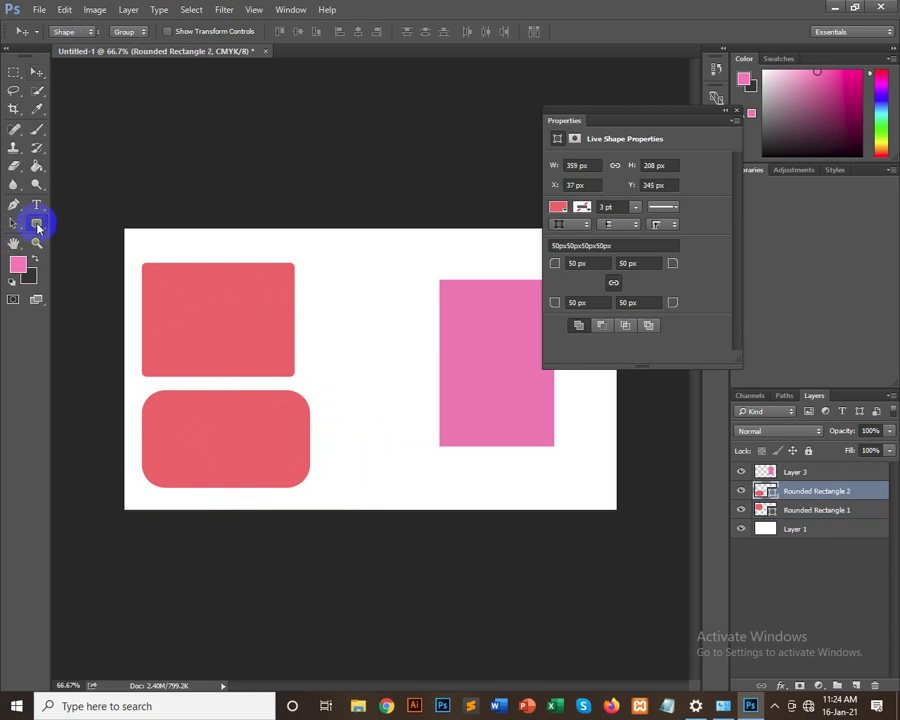
pyautogui.click(542, 33)
pyautogui.press('Return')
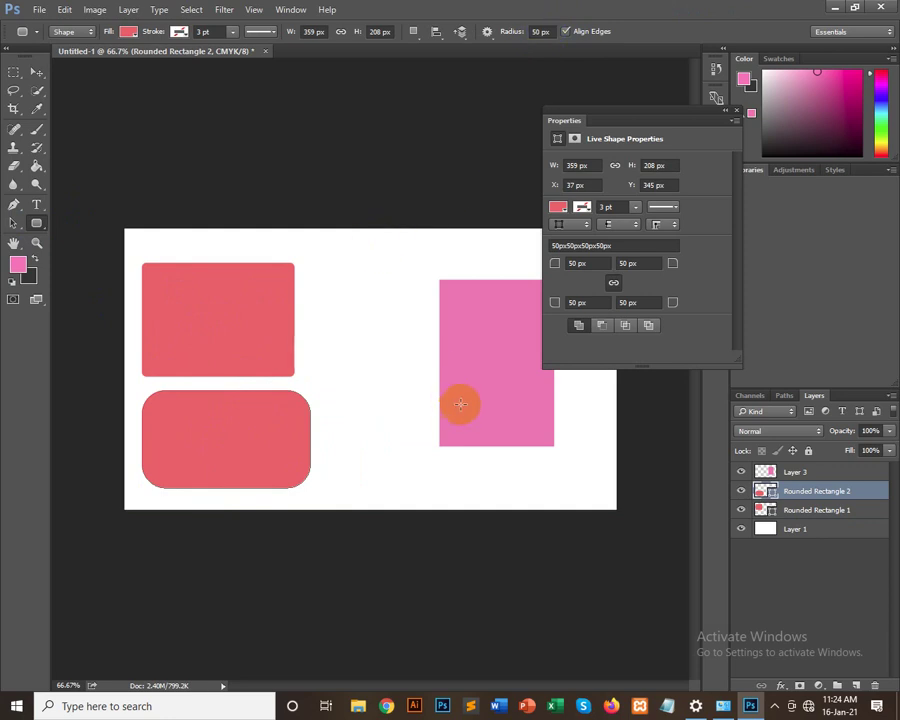
pyautogui.click(36, 72)
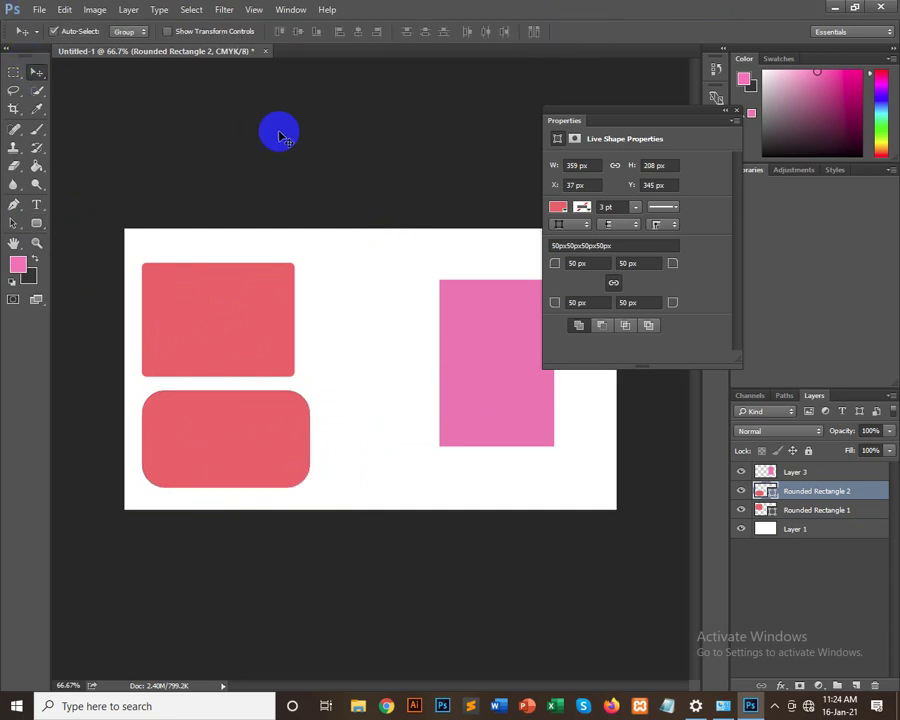
pyautogui.click(300, 146)
pyautogui.click(258, 436)
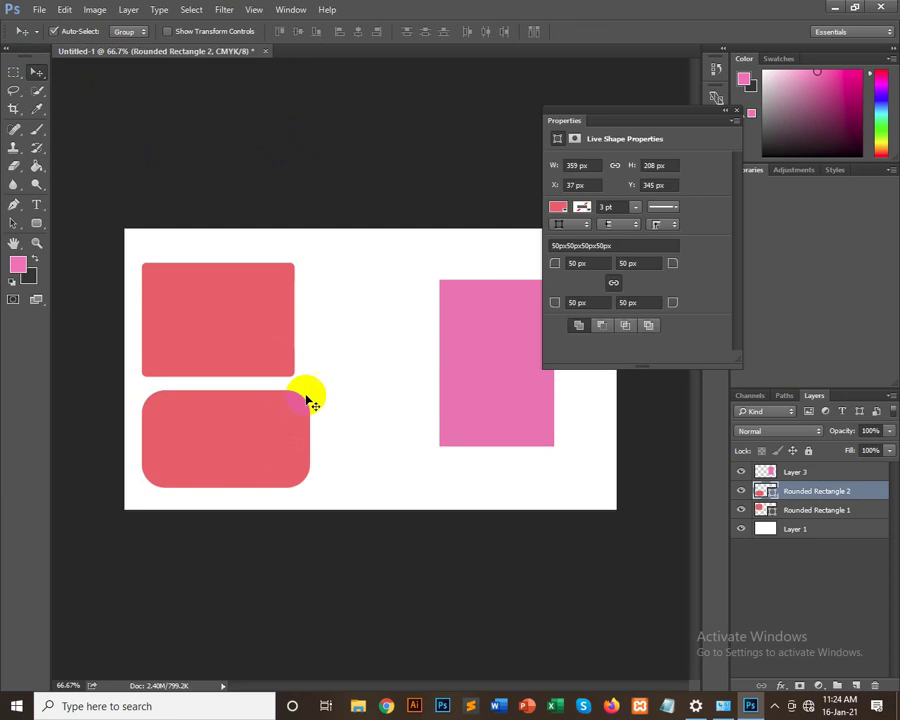
pyautogui.moveTo(236, 430); pyautogui.dragTo(237, 440)
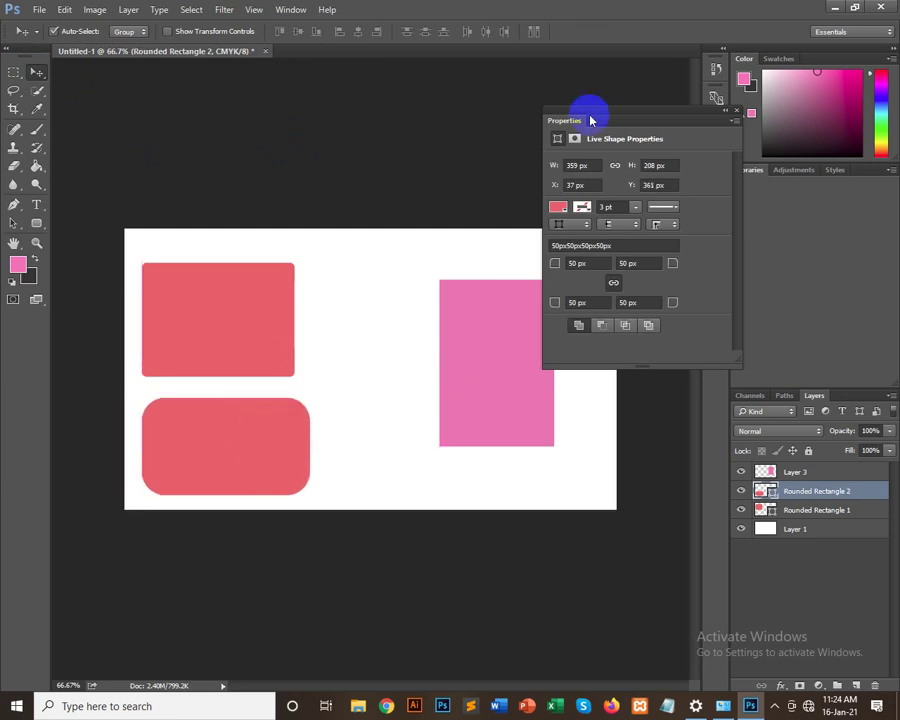
pyautogui.moveTo(590, 120); pyautogui.dragTo(378, 108)
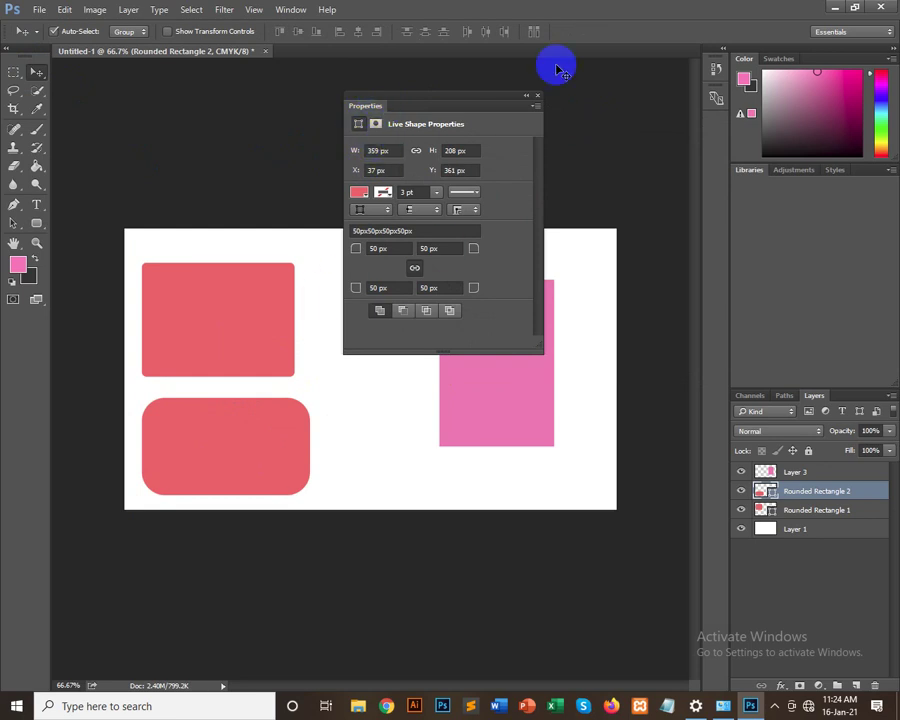
pyautogui.click(538, 96)
# Step: Draw a 336 × 349 px Rounded Rectangle 3 overlapping the pink rectangle, then close its Properties panel
pyautogui.click(34, 223)
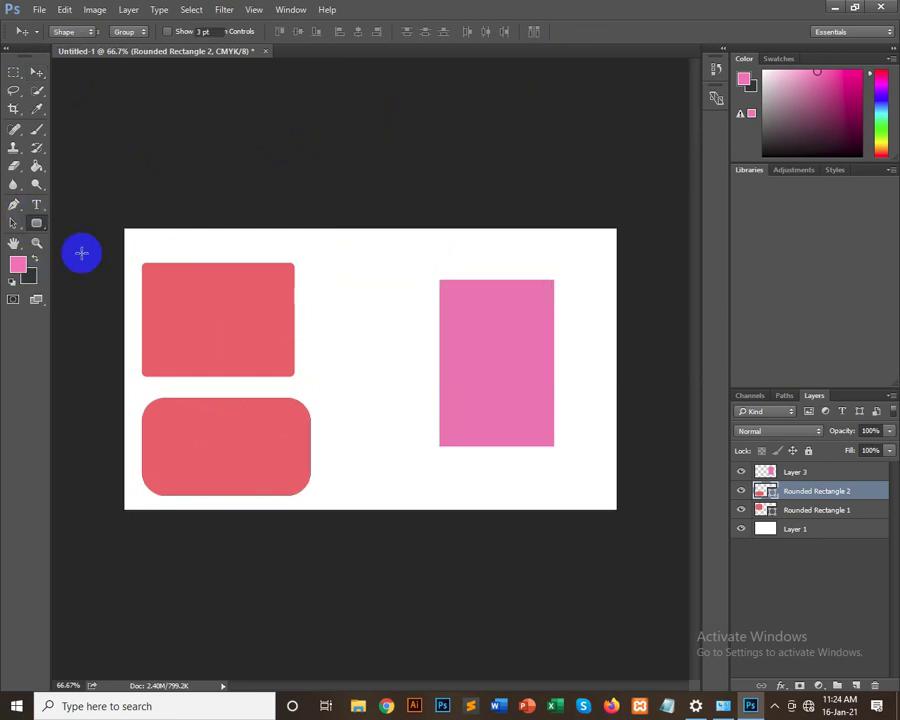
pyautogui.moveTo(330, 259); pyautogui.dragTo(487, 420)
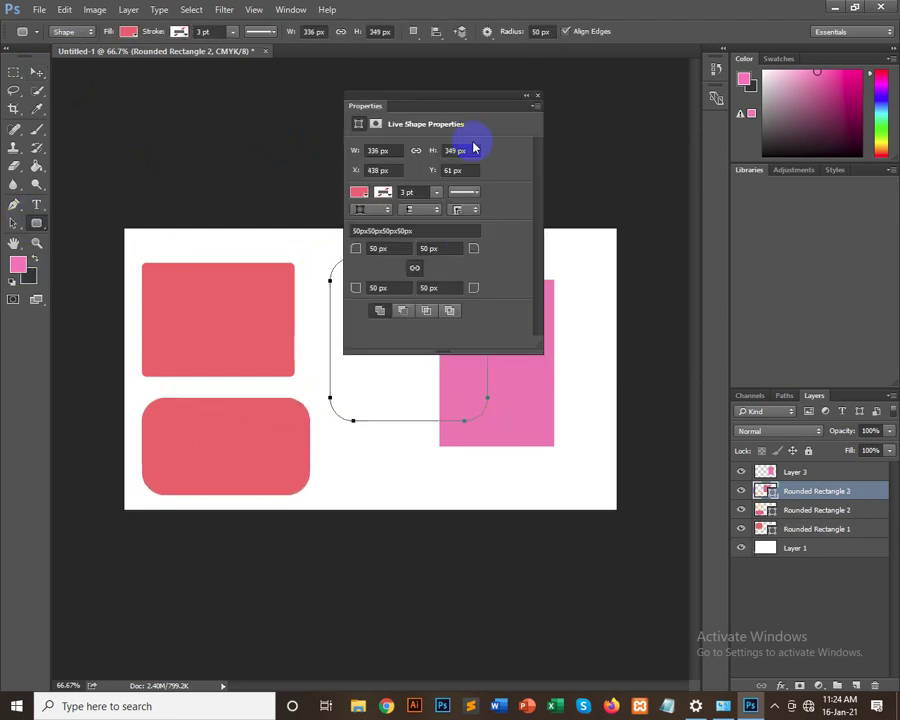
pyautogui.moveTo(432, 96)
pyautogui.mouseDown()
pyautogui.moveTo(658, 114)
pyautogui.moveTo(627, 107)
pyautogui.mouseUp()
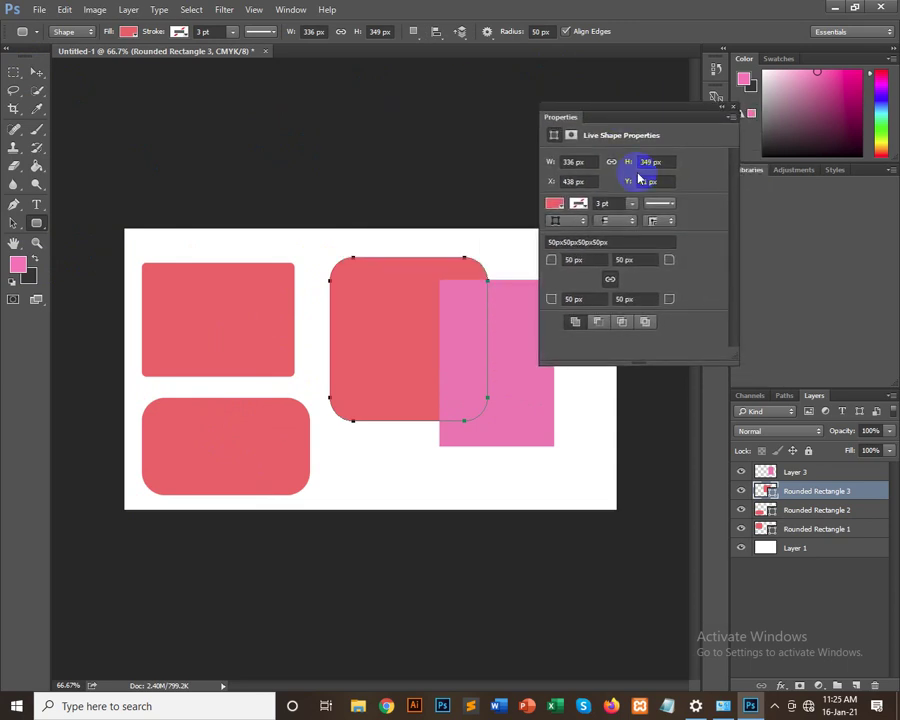
pyautogui.click(735, 110)
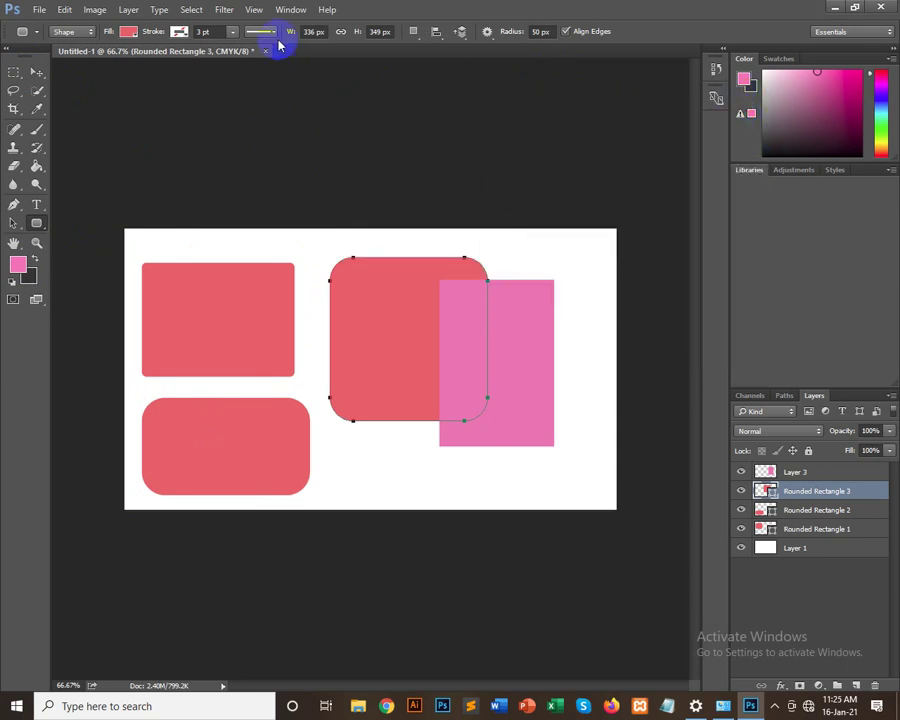
pyautogui.click(290, 9)
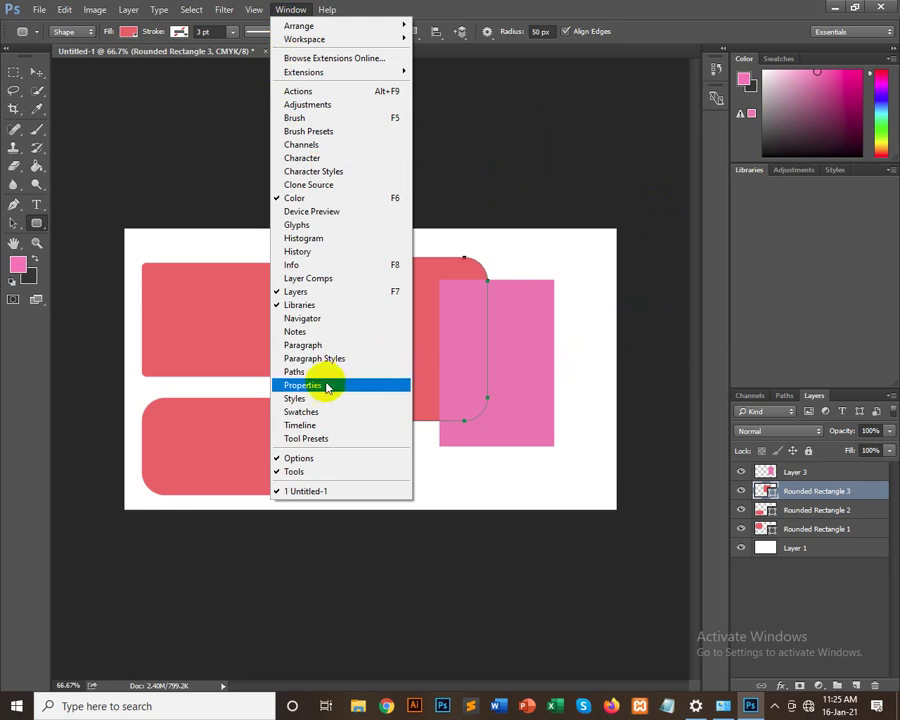
# Step: Reopen the Properties panel for Rounded Rectangle 3 and select its corner radius fields
pyautogui.click(330, 385)
pyautogui.click(625, 299)
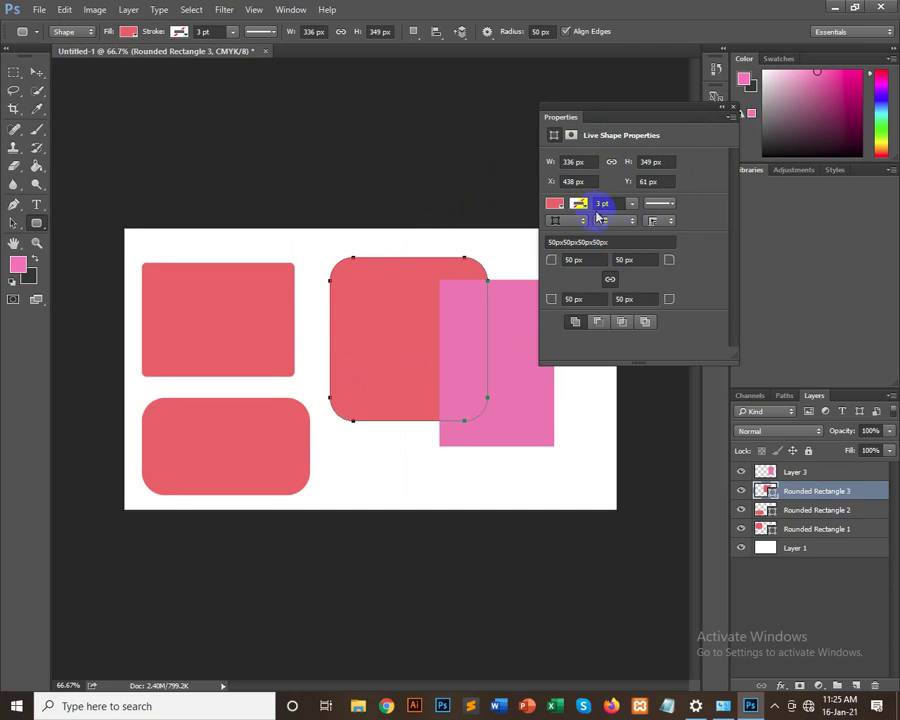
pyautogui.click(546, 265)
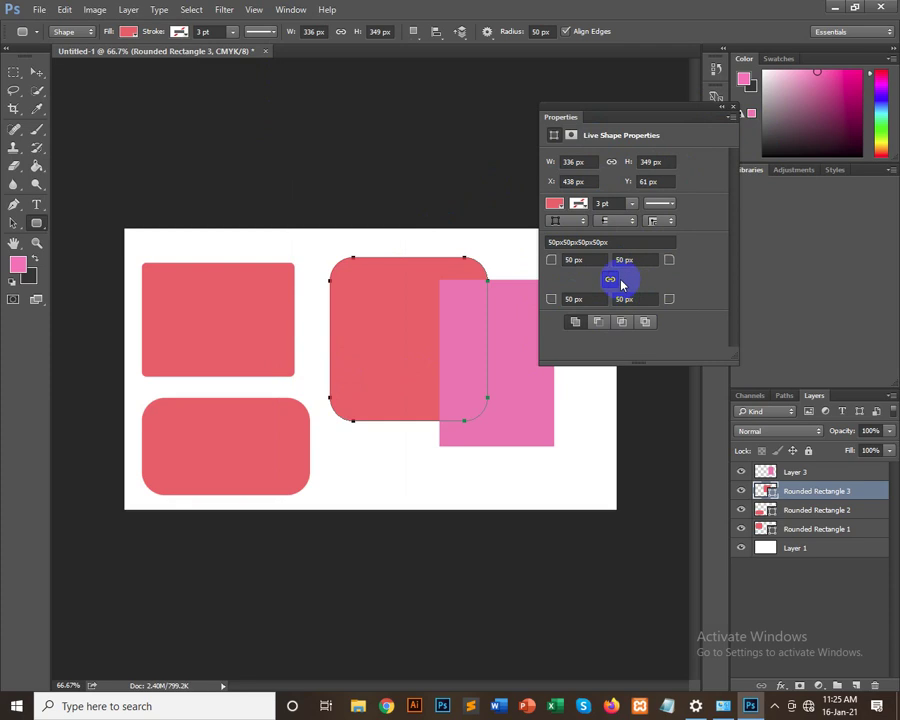
pyautogui.click(619, 283)
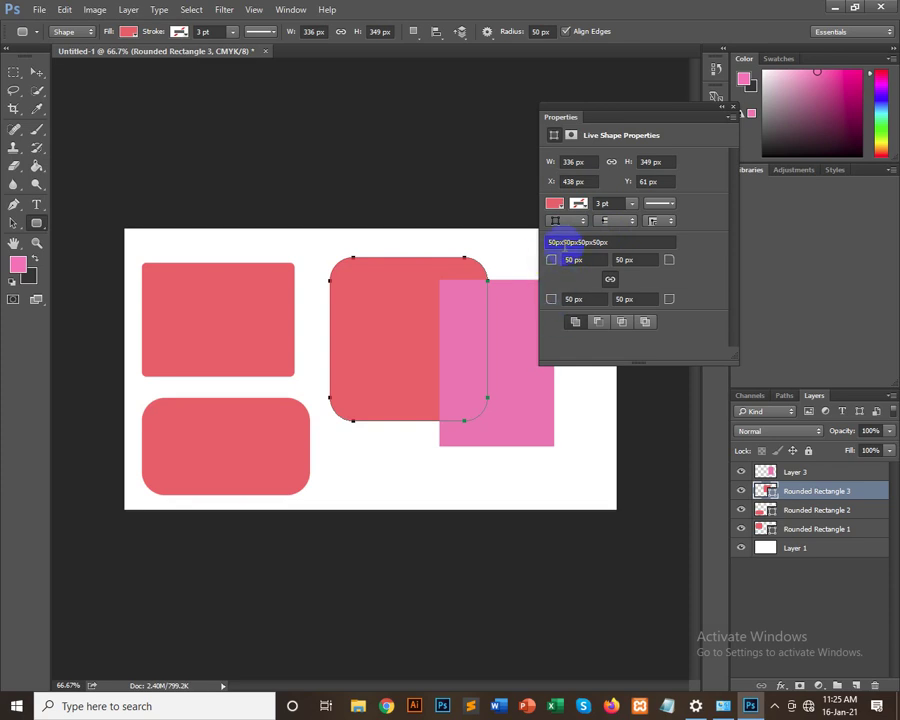
pyautogui.click(566, 262)
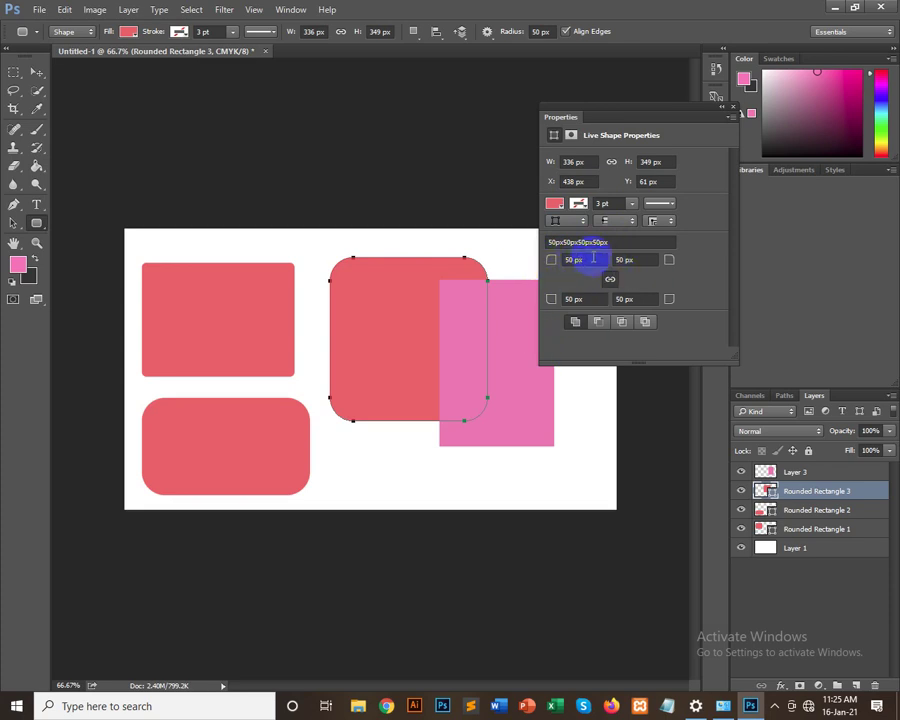
pyautogui.click(639, 260)
pyautogui.click(634, 299)
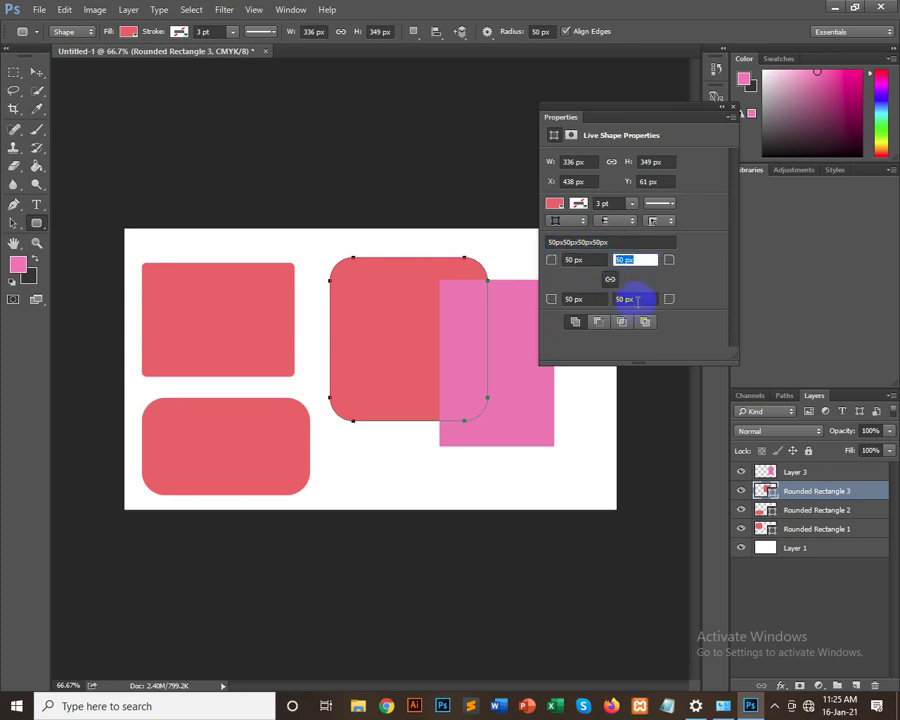
pyautogui.click(572, 300)
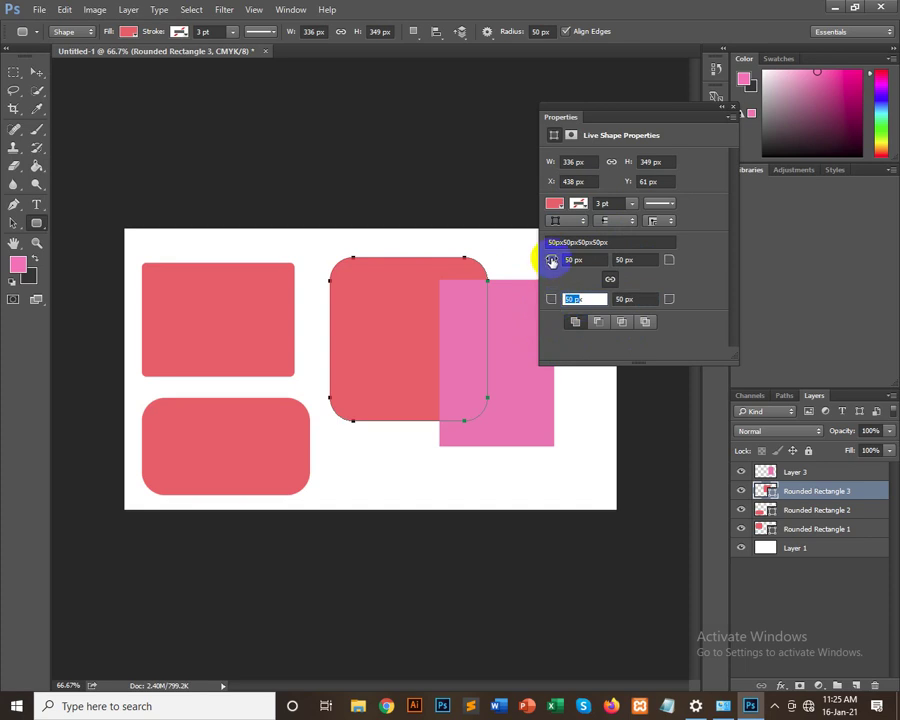
# Step: Reduce the linked corner radii from 50 px to 29 px, then adjust them to 33 px
pyautogui.moveTo(552, 263)
pyautogui.mouseDown()
pyautogui.moveTo(538, 249)
pyautogui.moveTo(581, 286)
pyautogui.moveTo(524, 220)
pyautogui.mouseUp()
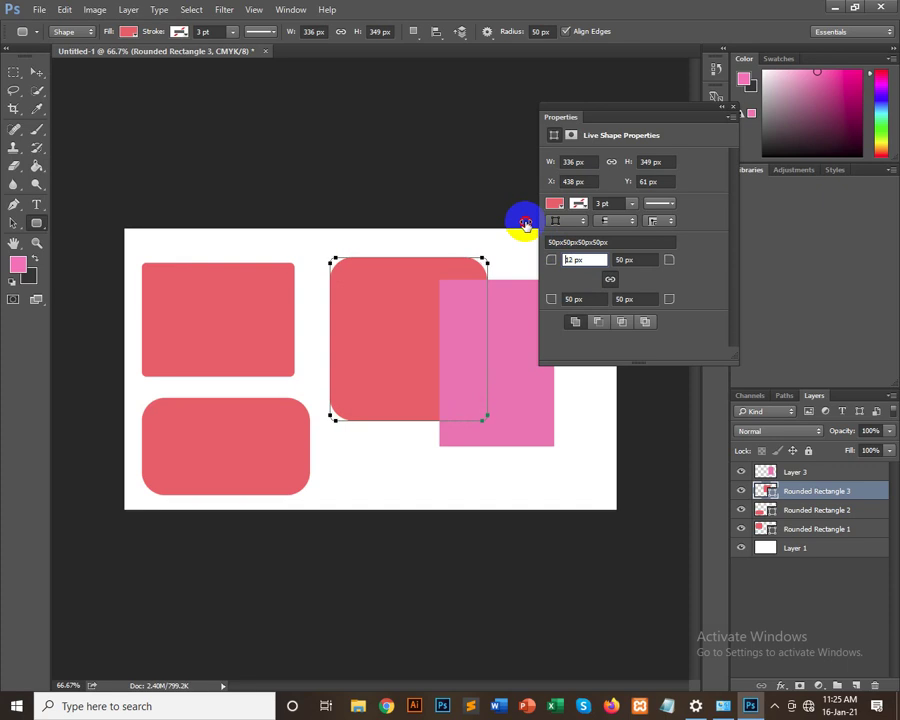
pyautogui.write('29')
pyautogui.press('Tab')
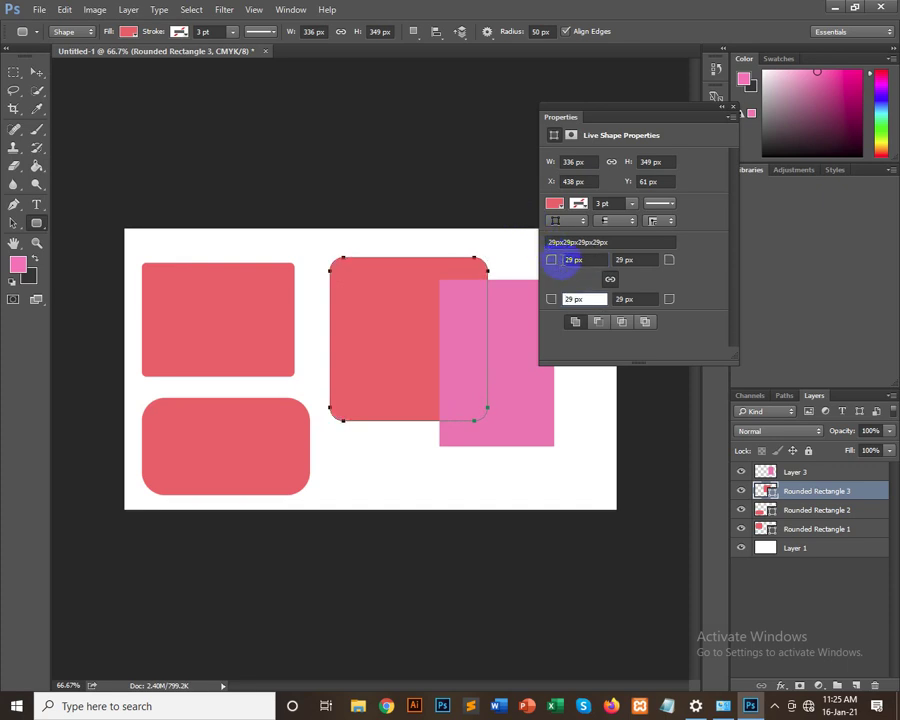
pyautogui.click(564, 260)
pyautogui.write('21')
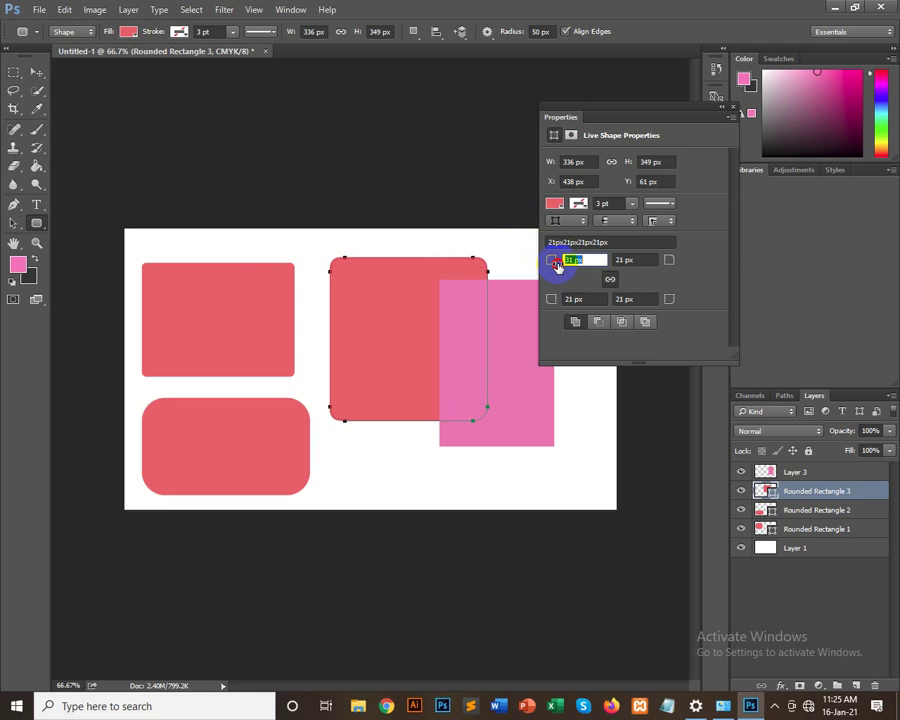
pyautogui.moveTo(552, 260); pyautogui.dragTo(563, 258)
# Step: Move the pink rectangle to the lower right of the canvas and select Rounded Rectangle 3
pyautogui.click(36, 72)
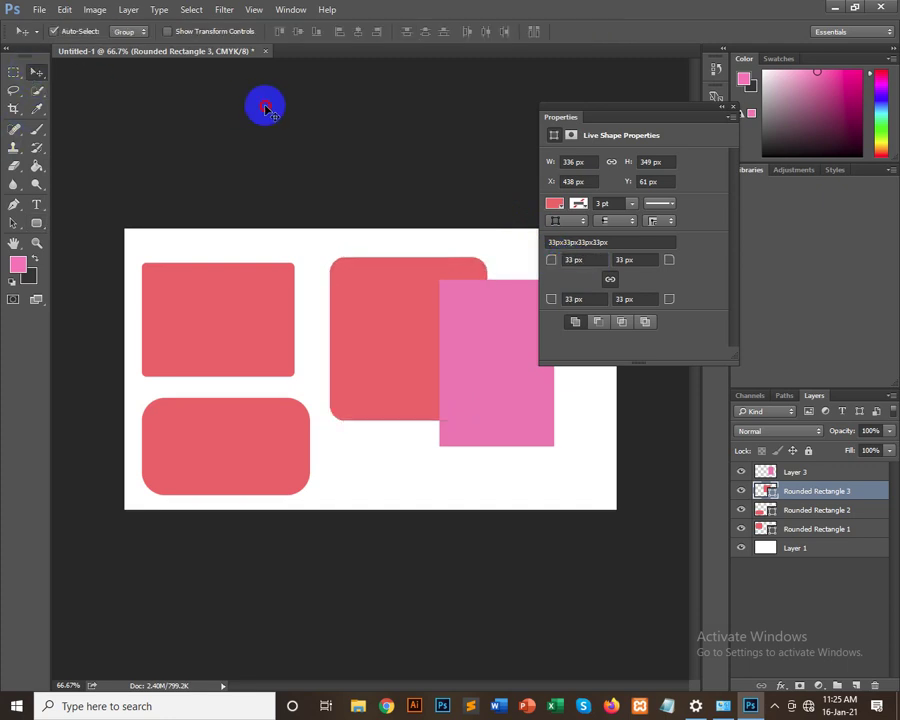
pyautogui.moveTo(480, 346); pyautogui.dragTo(581, 444)
pyautogui.click(402, 318)
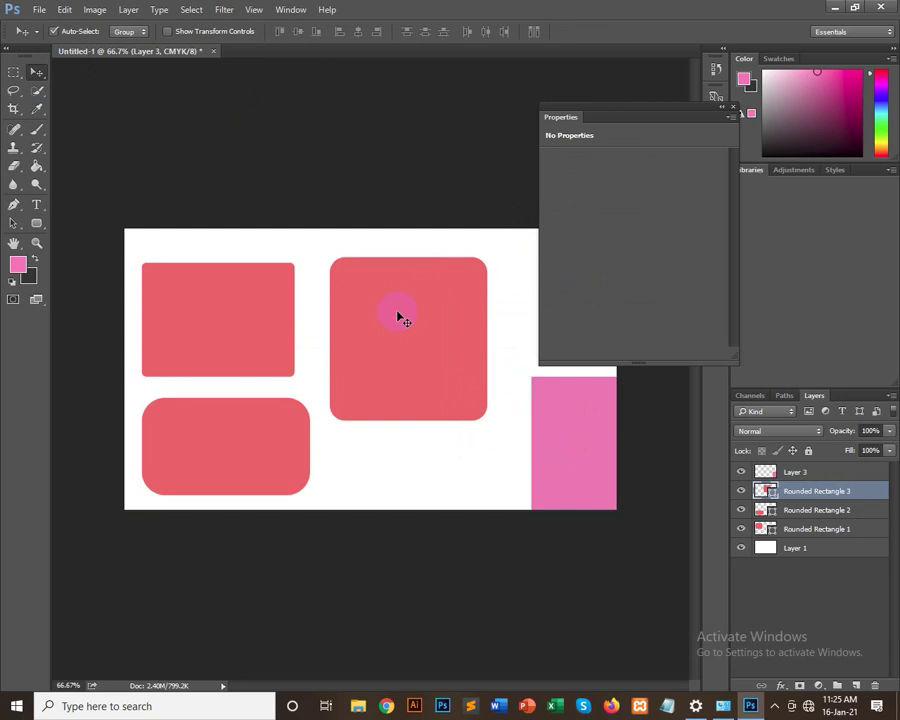
pyautogui.click(413, 297)
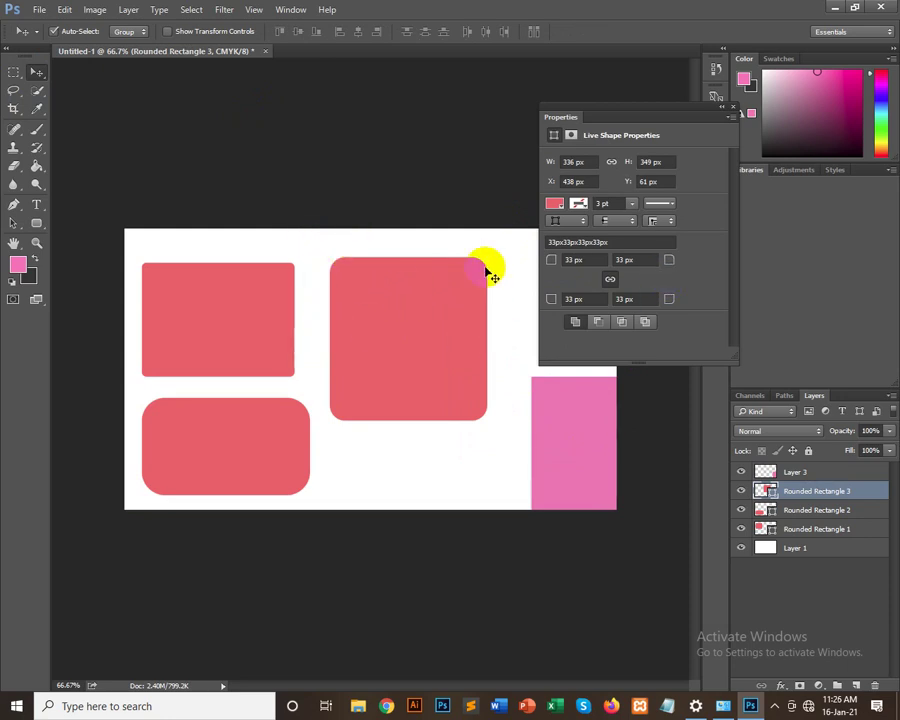
# Step: Shift Rounded Rectangle 3 right and slightly down, then unlink its four corner radii
pyautogui.click(408, 425)
pyautogui.click(376, 402)
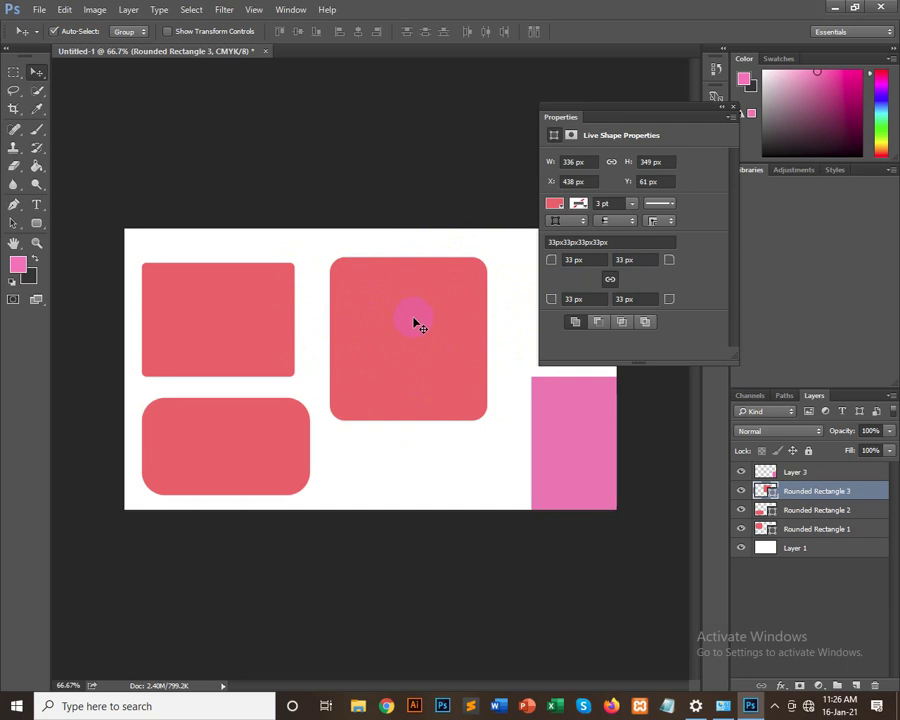
pyautogui.moveTo(420, 352); pyautogui.dragTo(437, 356)
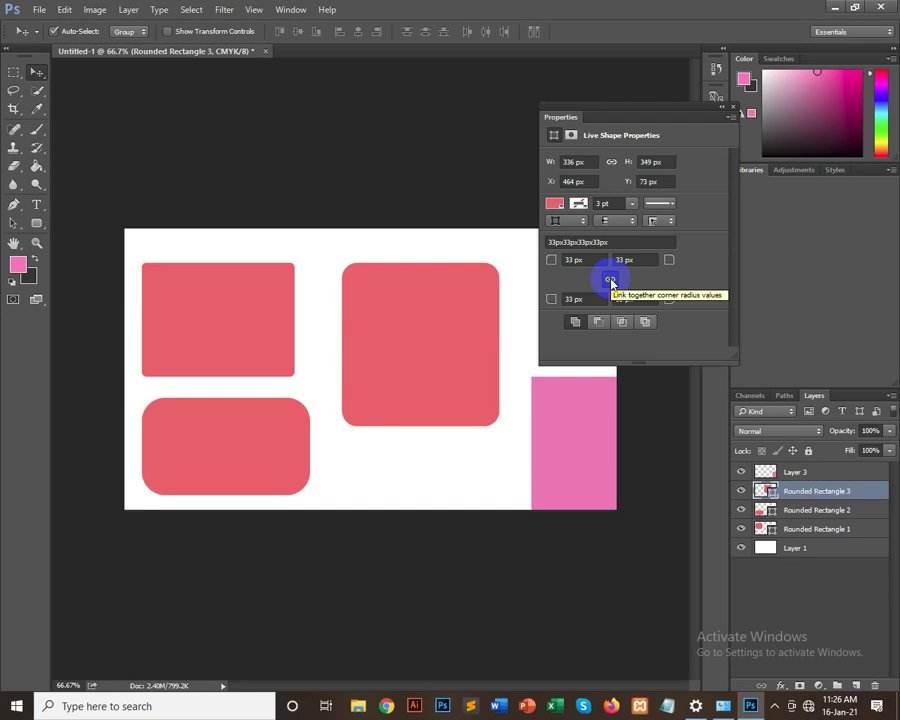
pyautogui.click(610, 280)
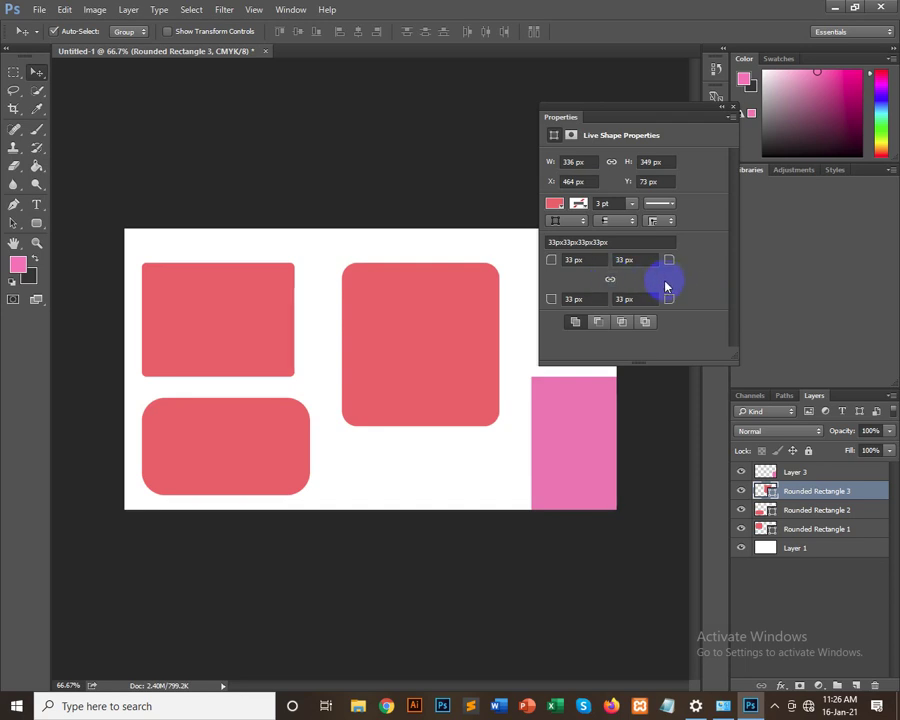
pyautogui.click(611, 282)
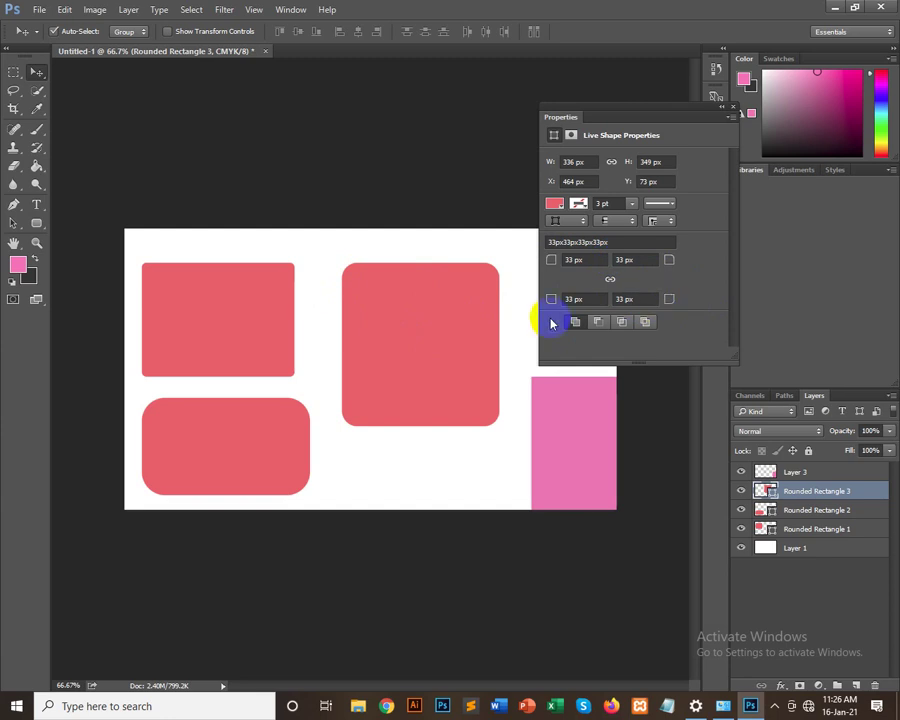
# Step: Set the top-left corner radius to 0 px and raise the bottom-right corner to 86 px
pyautogui.click(570, 257)
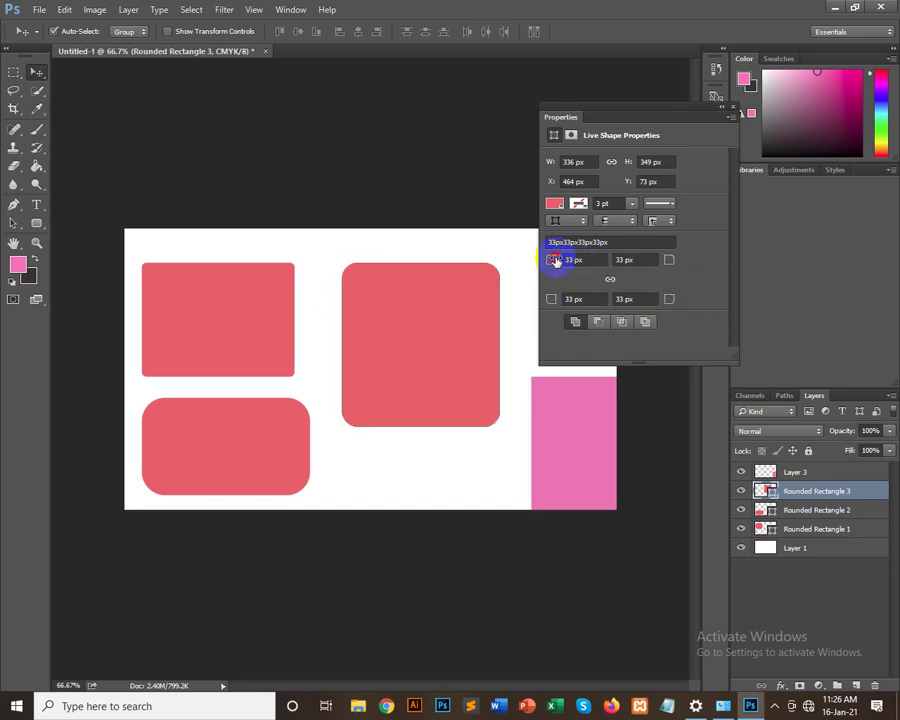
pyautogui.click(551, 260)
pyautogui.moveTo(547, 258); pyautogui.dragTo(520, 252)
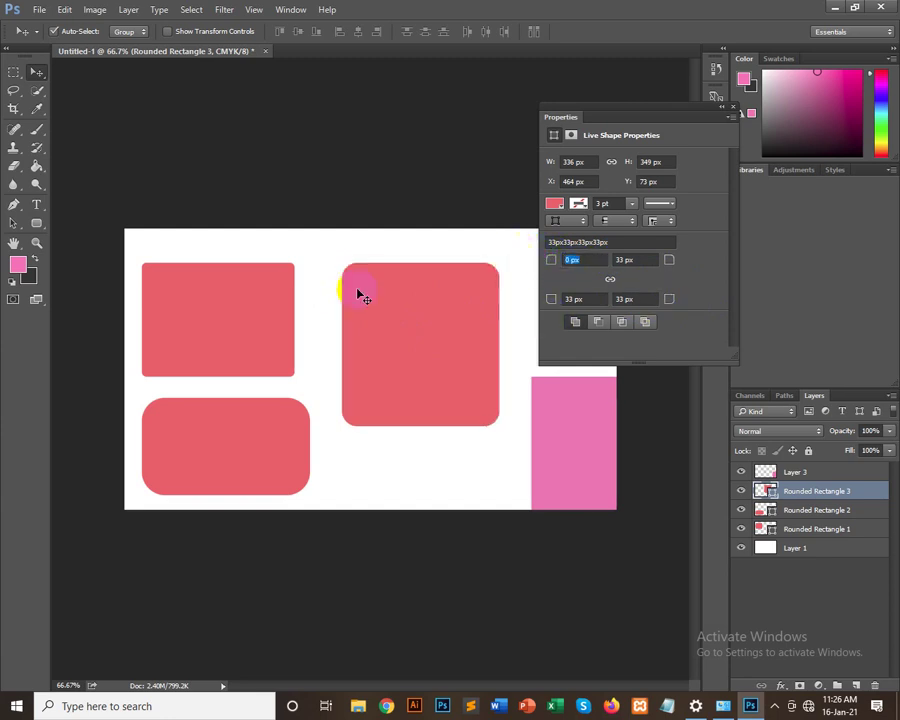
pyautogui.click(624, 261)
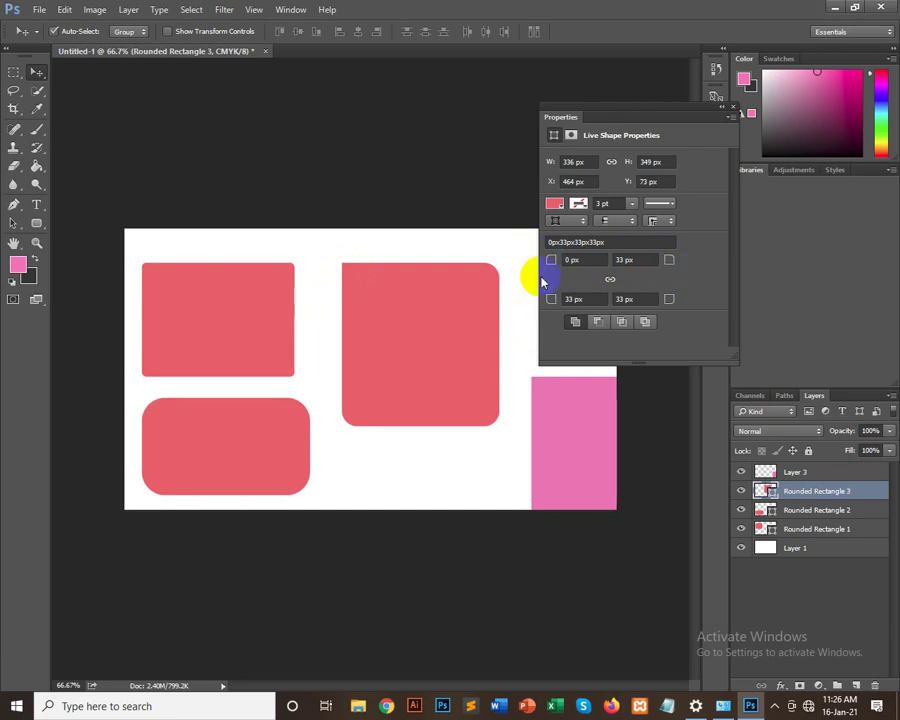
pyautogui.click(572, 299)
pyautogui.click(632, 263)
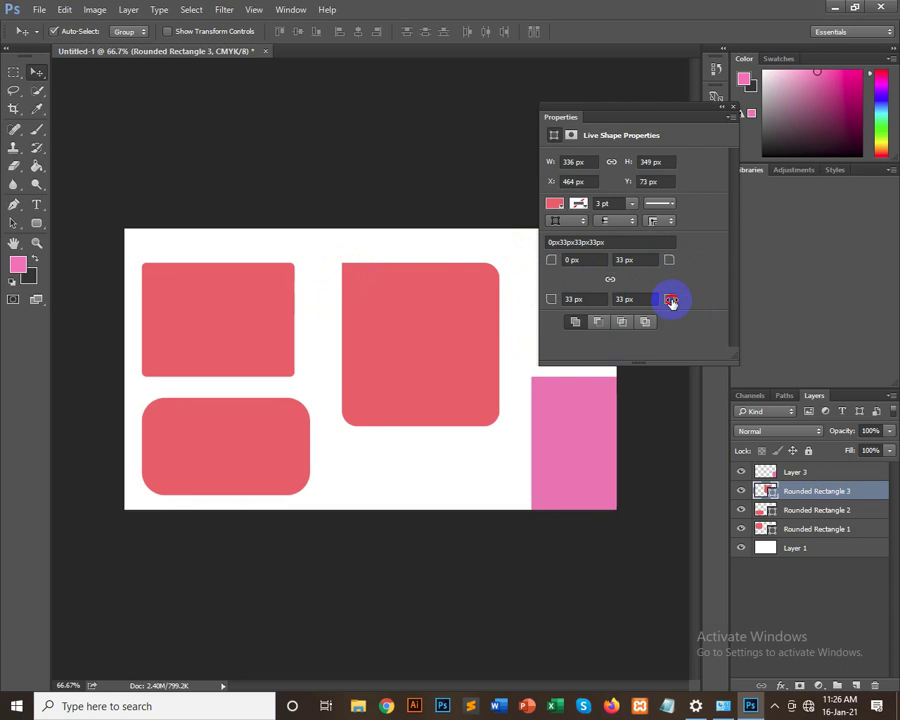
pyautogui.click(648, 299)
pyautogui.press('Up')
pyautogui.press('Up')
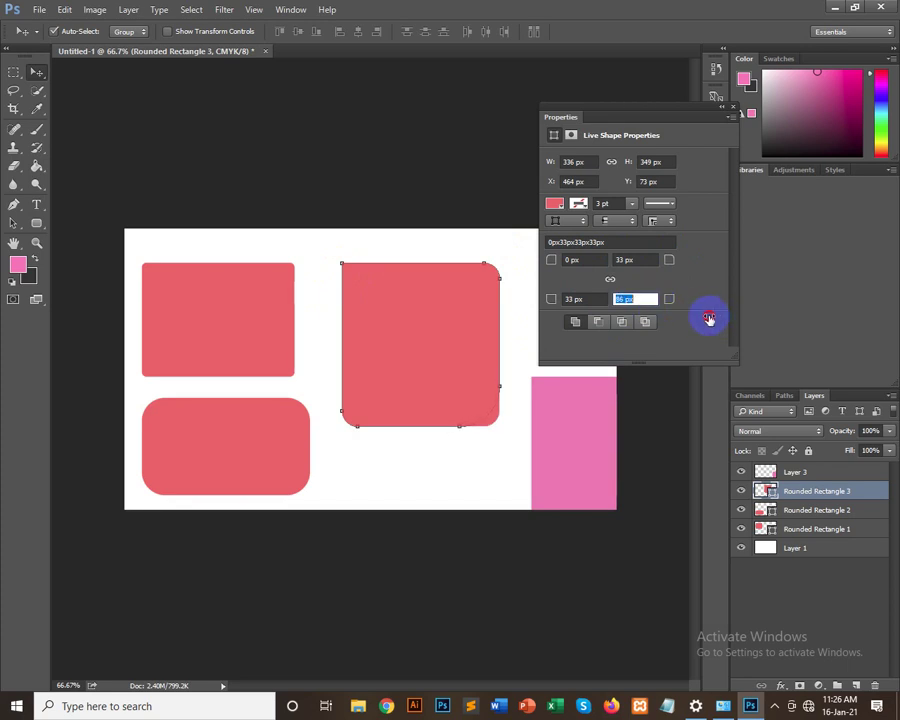
pyautogui.click(709, 318)
# Step: Square the top-right corner and apply 86 px to the bottom-left corner
pyautogui.click(574, 321)
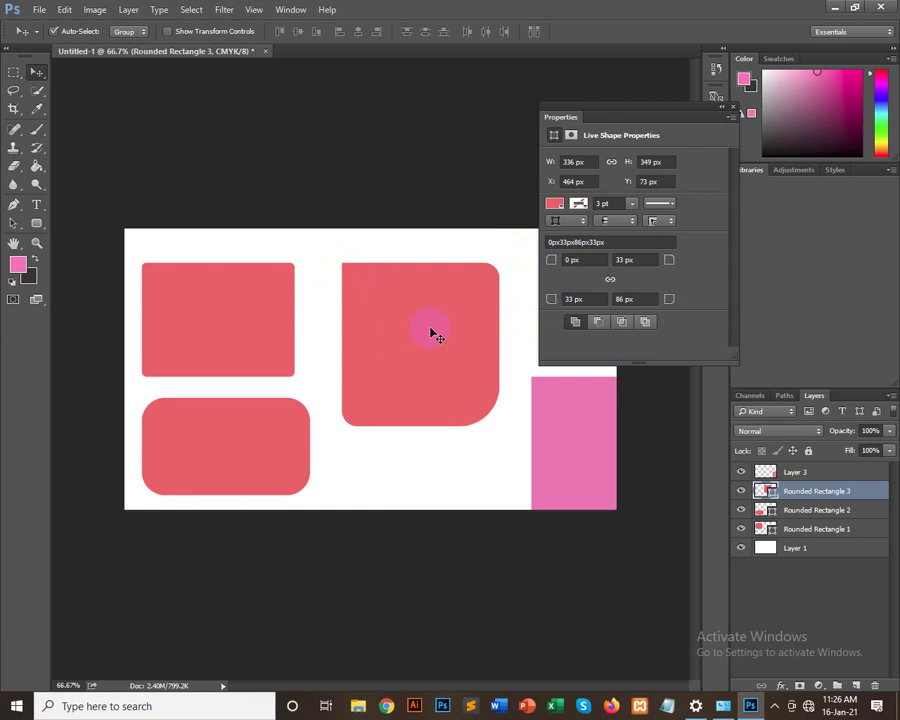
pyautogui.click(664, 258)
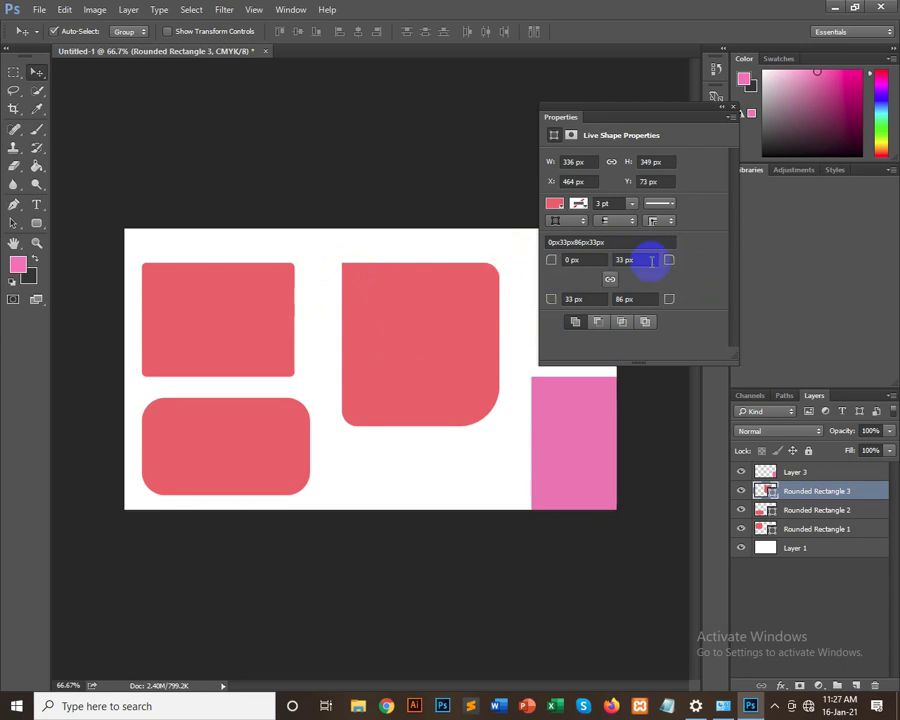
pyautogui.write('0')
pyautogui.click(445, 374)
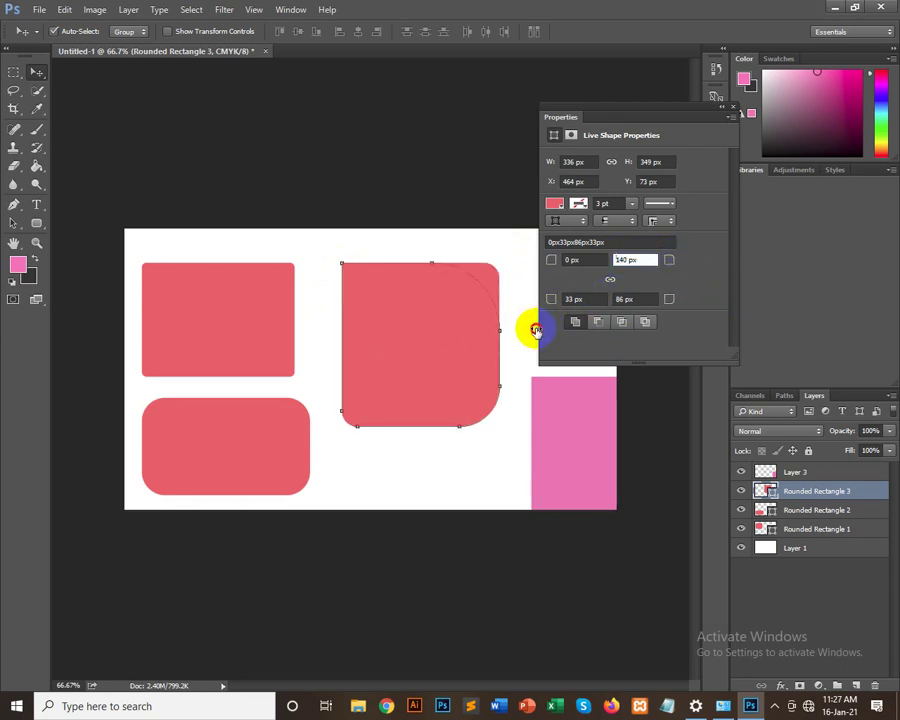
pyautogui.write('0')
pyautogui.press('Return')
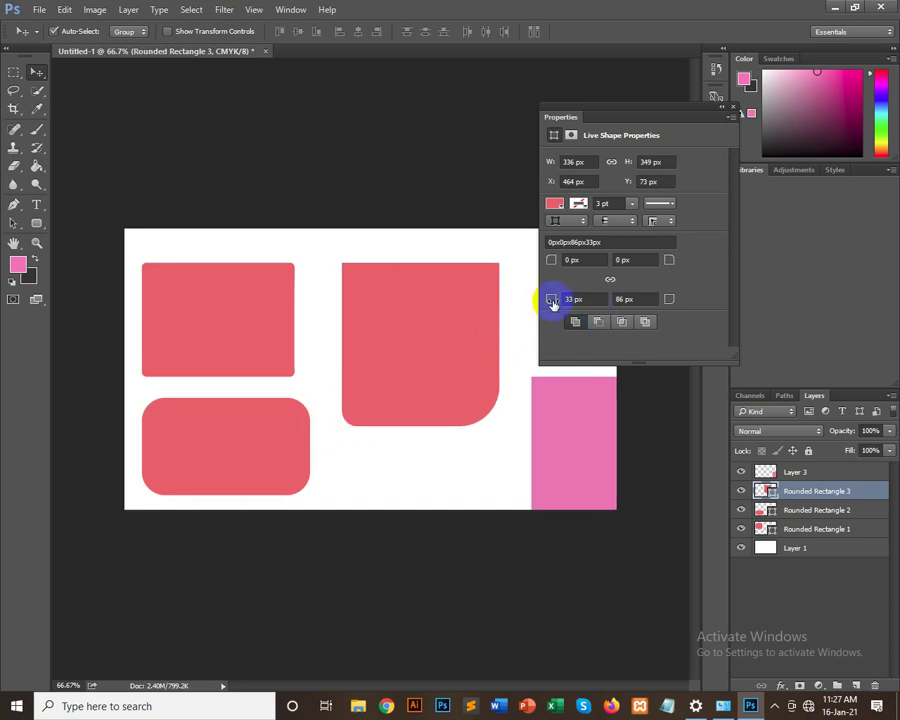
pyautogui.click(573, 299)
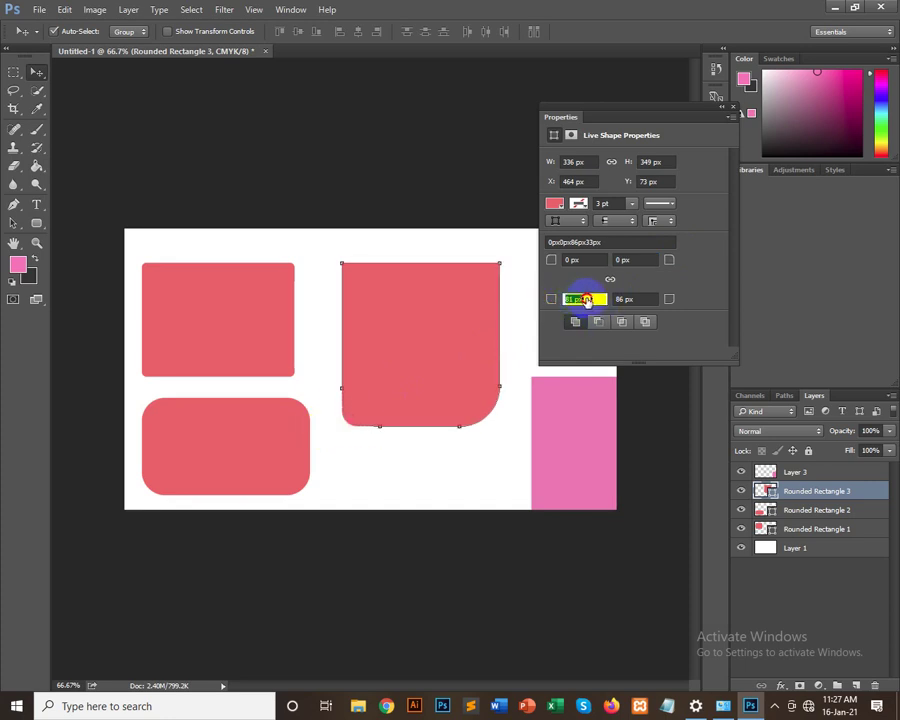
pyautogui.press('Return')
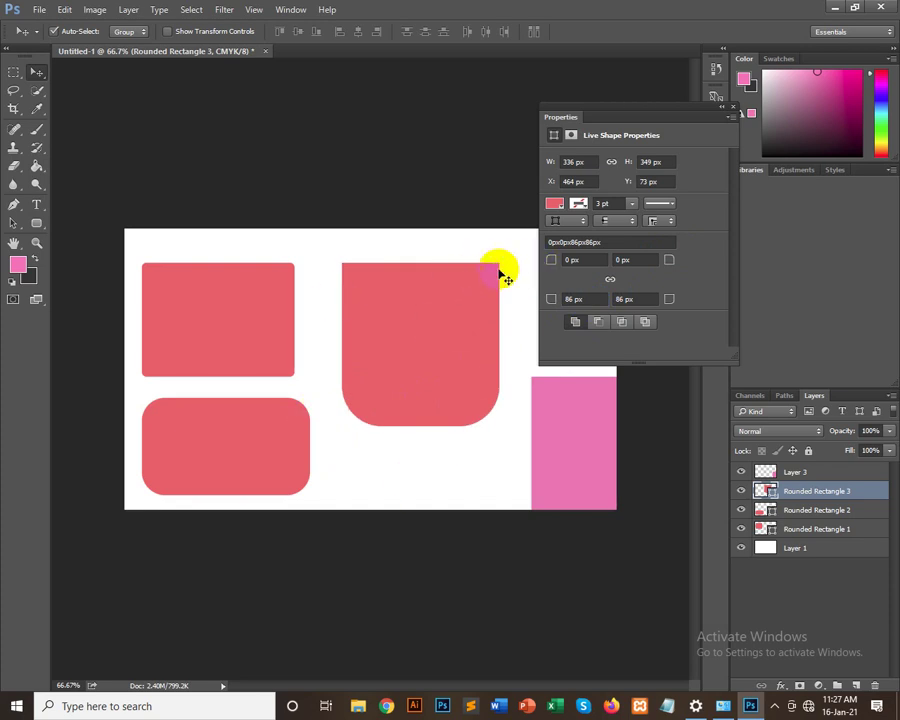
# Step: Round the top-right corner back to 86 px and make the bottom-right corner square
pyautogui.click(456, 295)
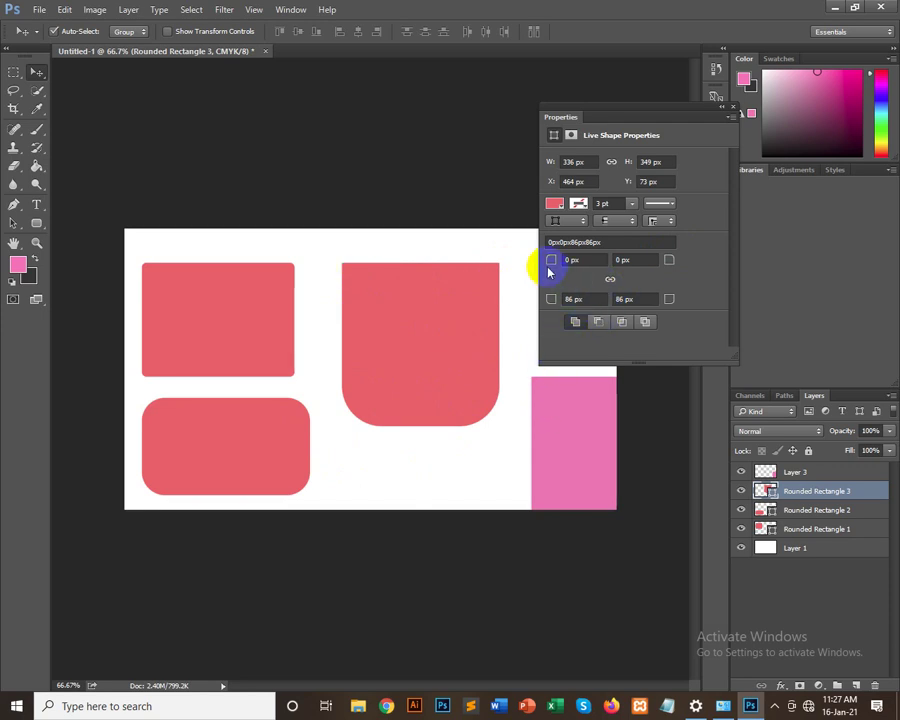
pyautogui.click(650, 261)
pyautogui.moveTo(653, 270); pyautogui.dragTo(702, 260)
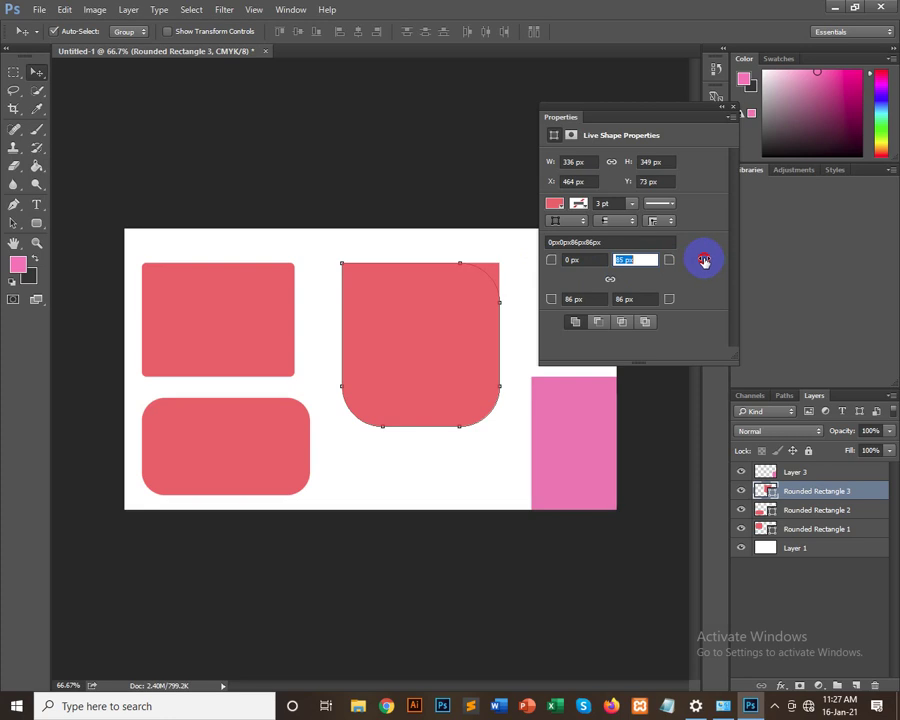
pyautogui.moveTo(705, 260); pyautogui.dragTo(705, 260)
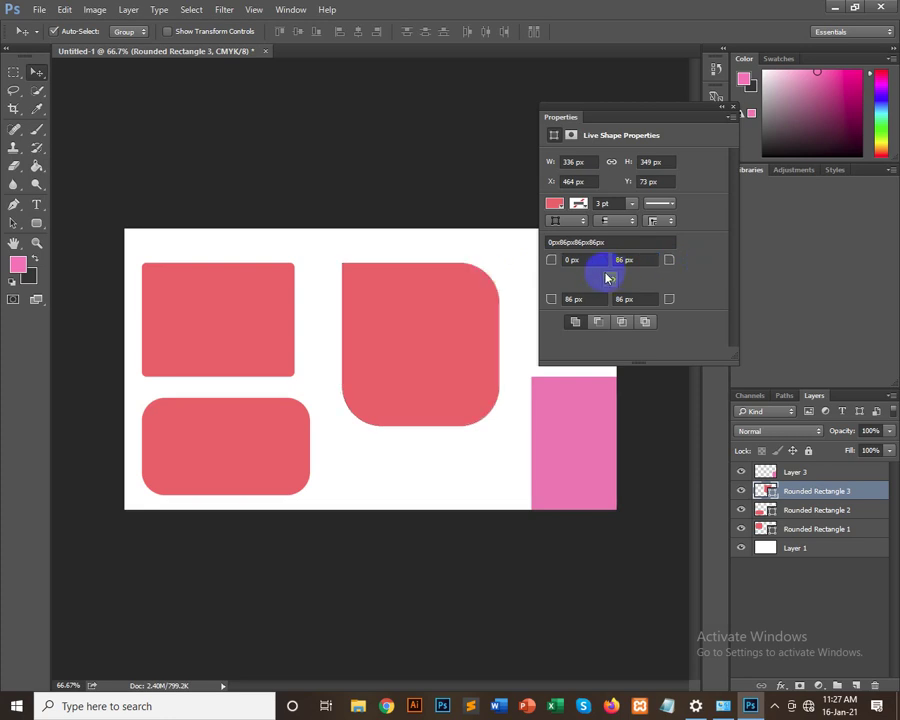
pyautogui.moveTo(670, 297); pyautogui.dragTo(350, 292)
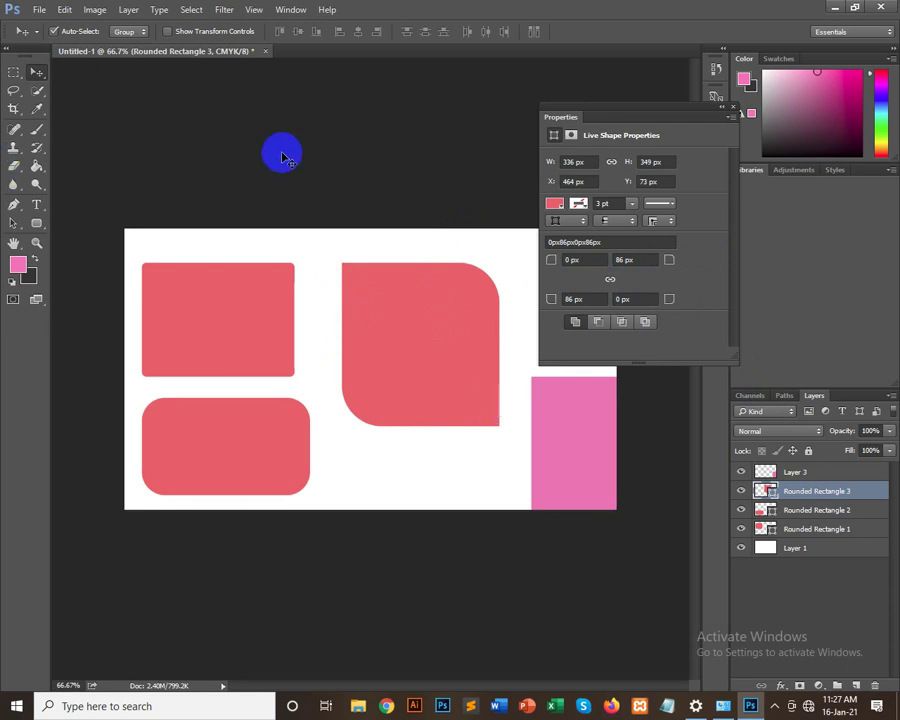
# Step: Delete all the red rounded rectangle layers, leaving the pink rectangle
pyautogui.moveTo(442, 349); pyautogui.dragTo(410, 315)
pyautogui.hotkey('ctrl', 'e')
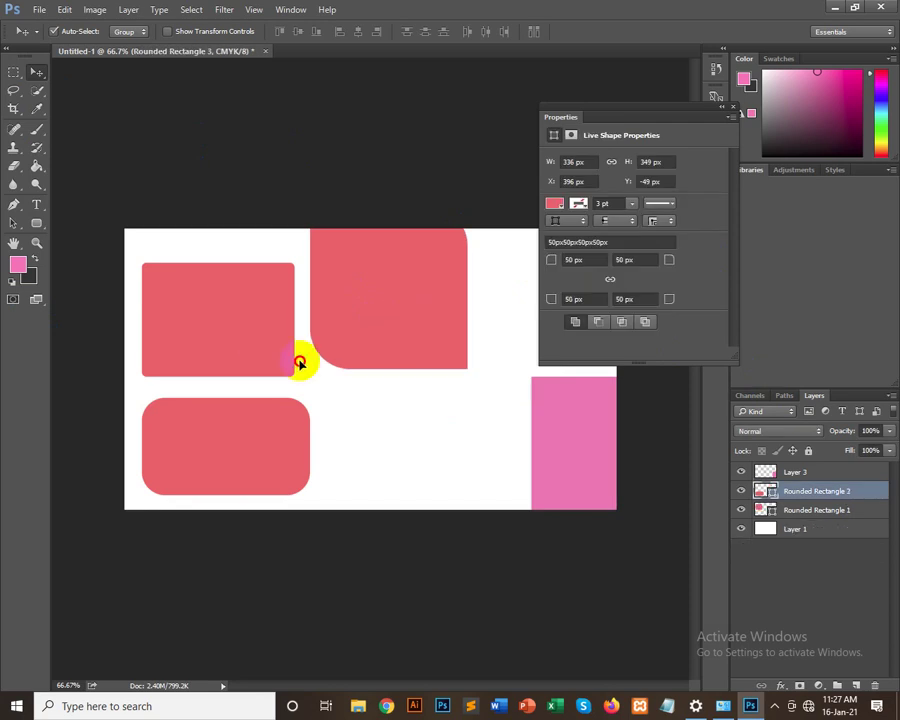
pyautogui.moveTo(299, 361)
pyautogui.mouseDown()
pyautogui.moveTo(241, 475)
pyautogui.moveTo(342, 387)
pyautogui.mouseUp()
pyautogui.hotkey('ctrl', 'e')
pyautogui.press('Delete')
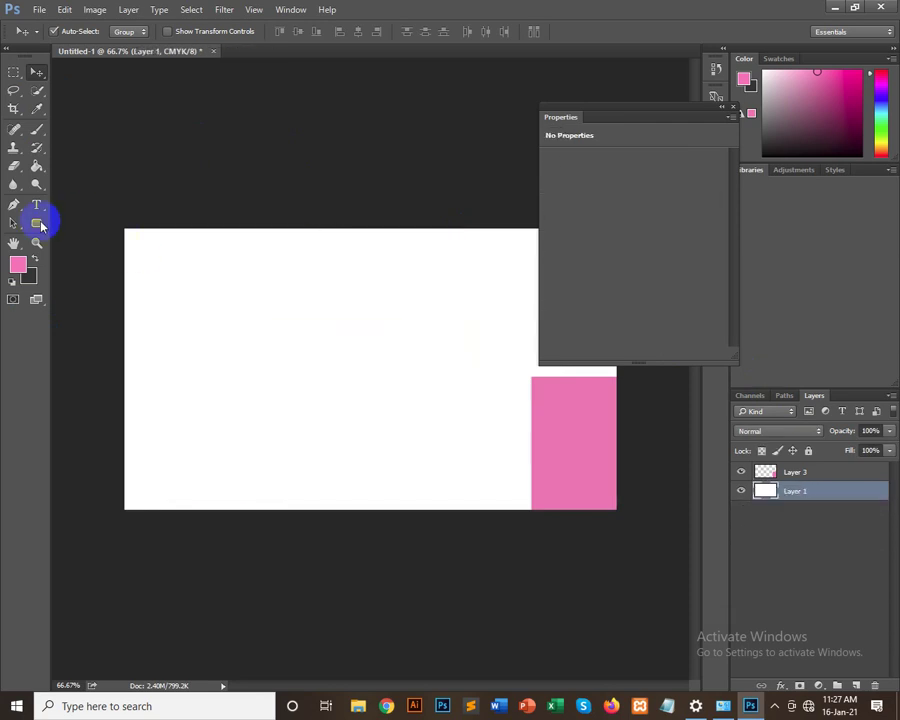
# Step: Draw a test pink circle with the Ellipse tool, then delete it
pyautogui.click(36, 222)
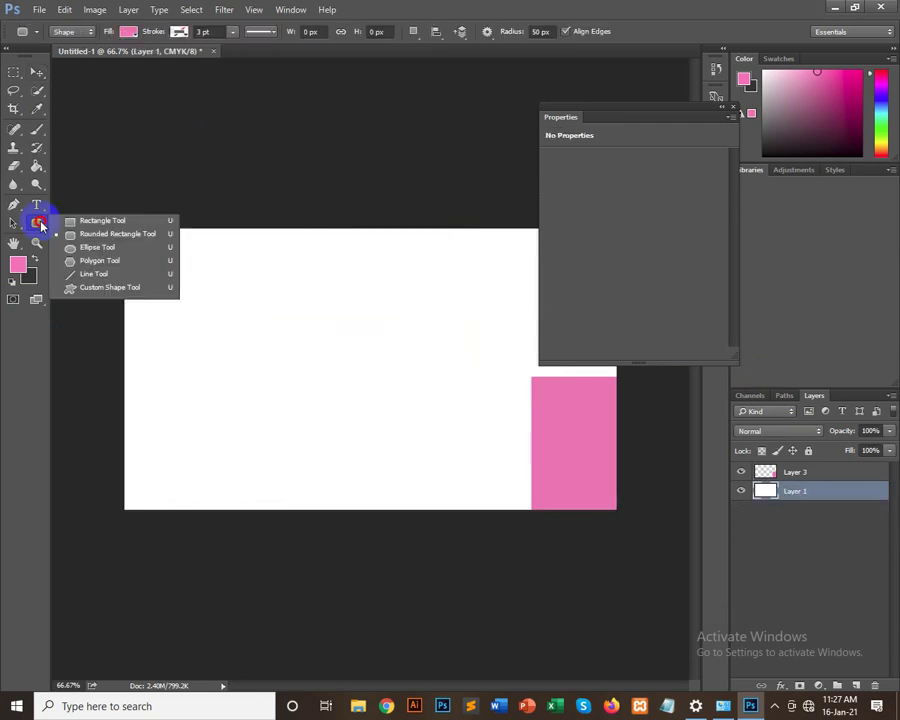
pyautogui.click(88, 249)
pyautogui.moveTo(231, 292)
pyautogui.mouseDown()
pyautogui.moveTo(350, 383)
pyautogui.moveTo(501, 533)
pyautogui.mouseUp()
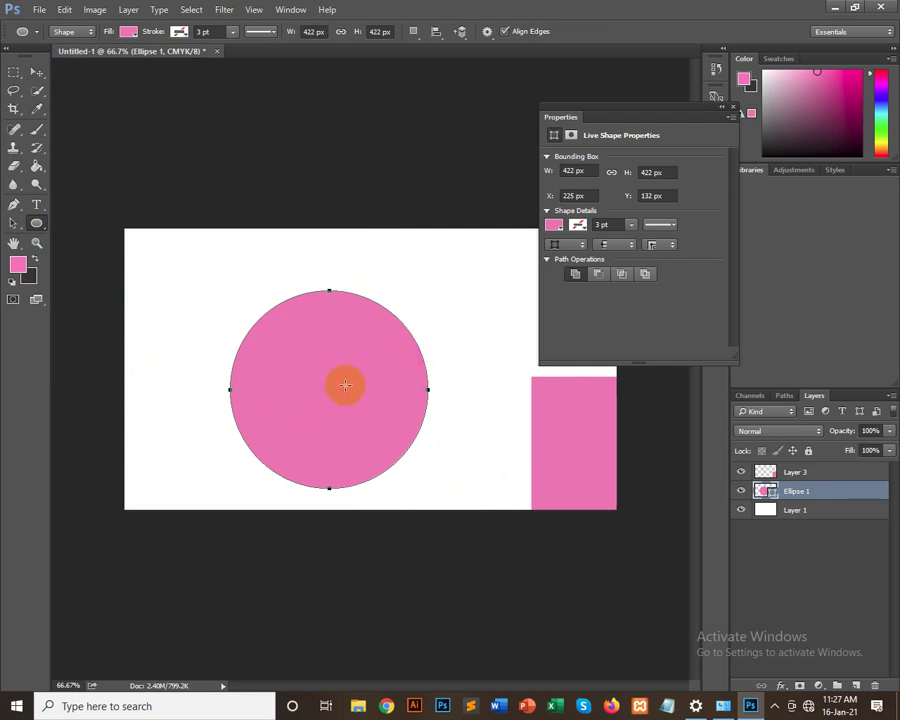
pyautogui.press('Delete')
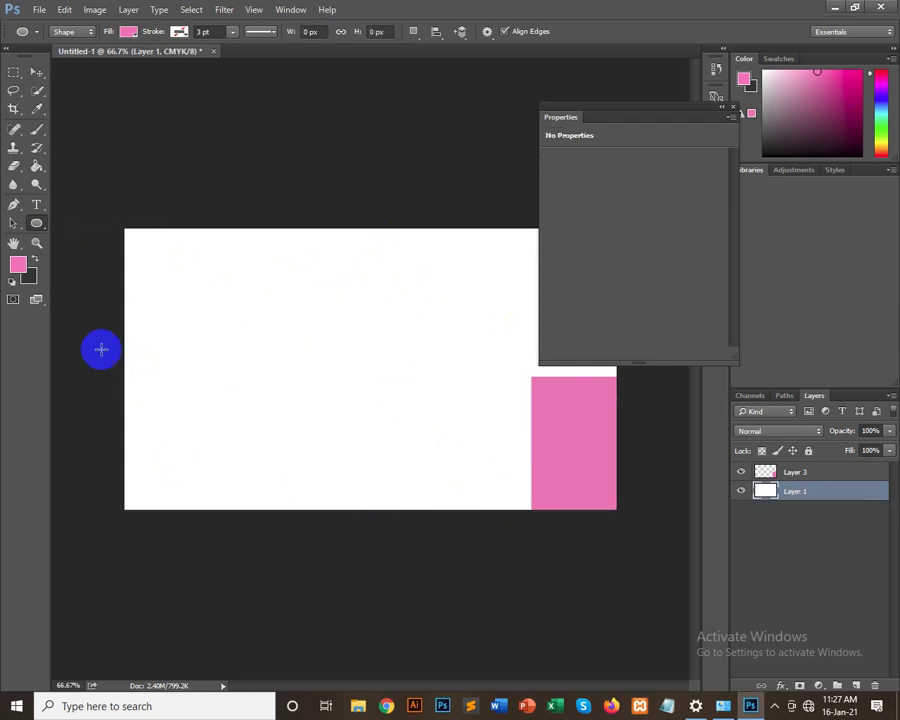
# Step: Draw a pink eight-sided polygon near the canvas middle with the Polygon tool
pyautogui.click(38, 227)
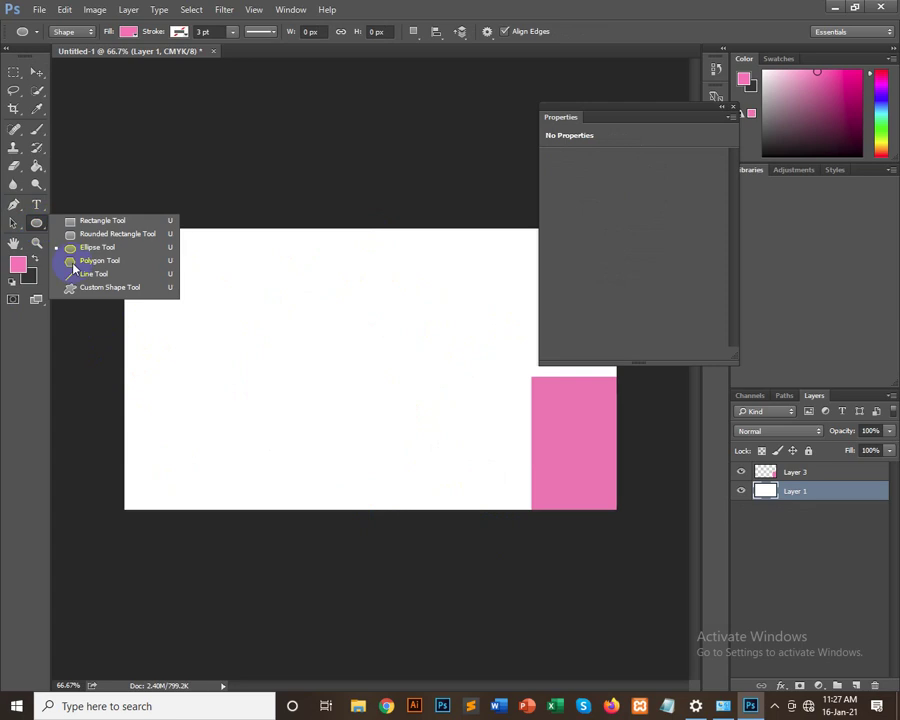
pyautogui.click(96, 264)
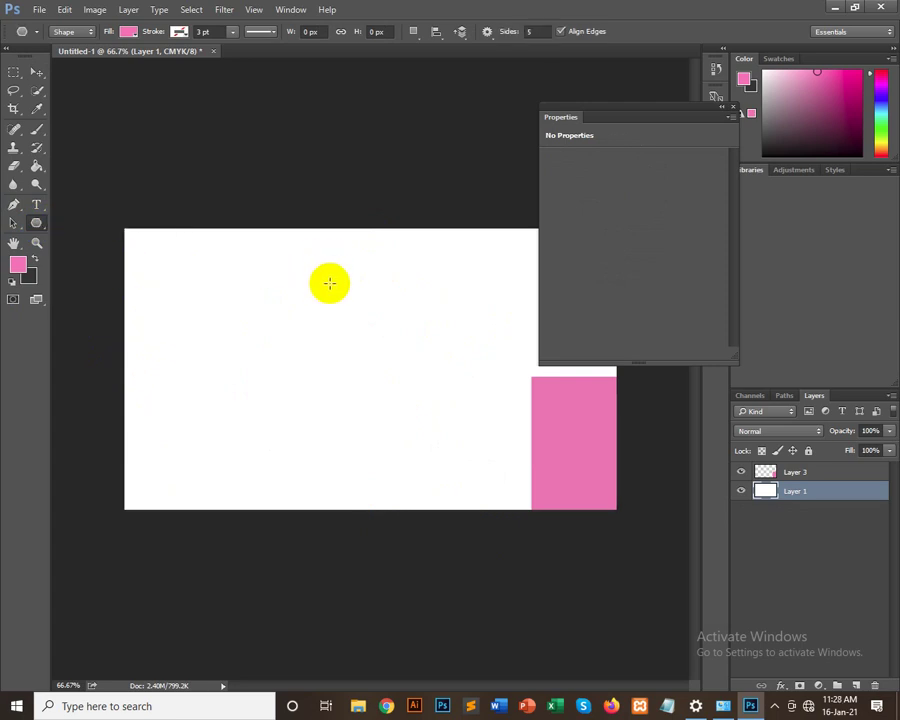
pyautogui.click(120, 296)
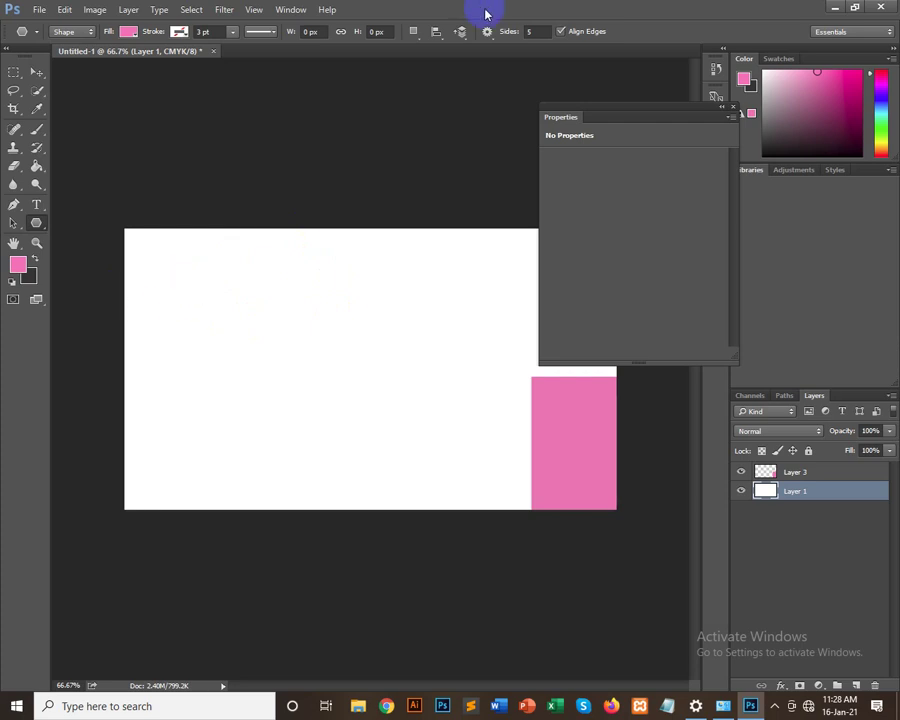
pyautogui.click(511, 34)
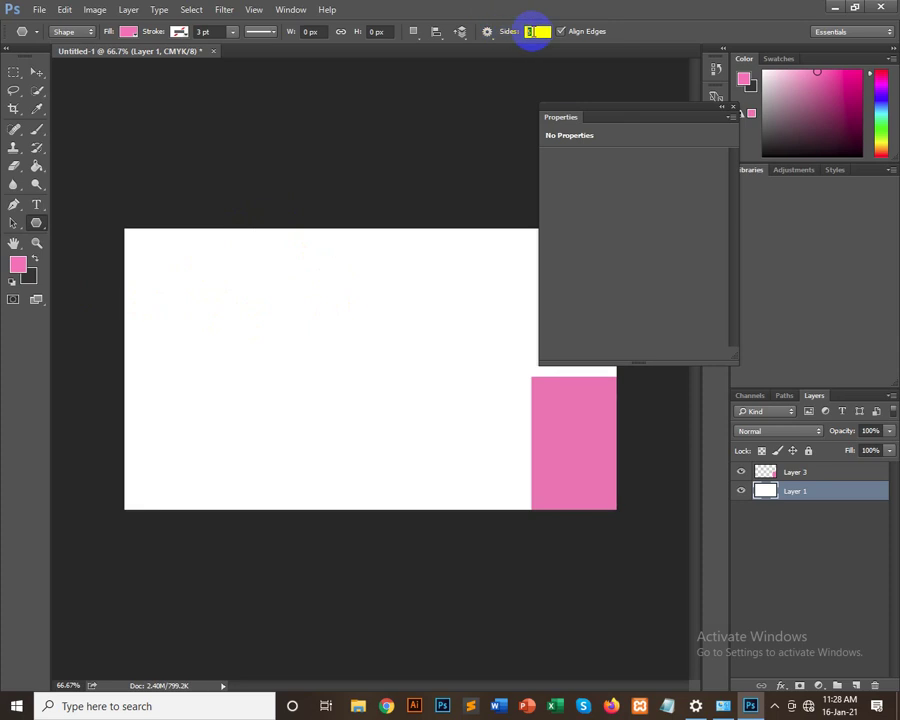
pyautogui.write('4')
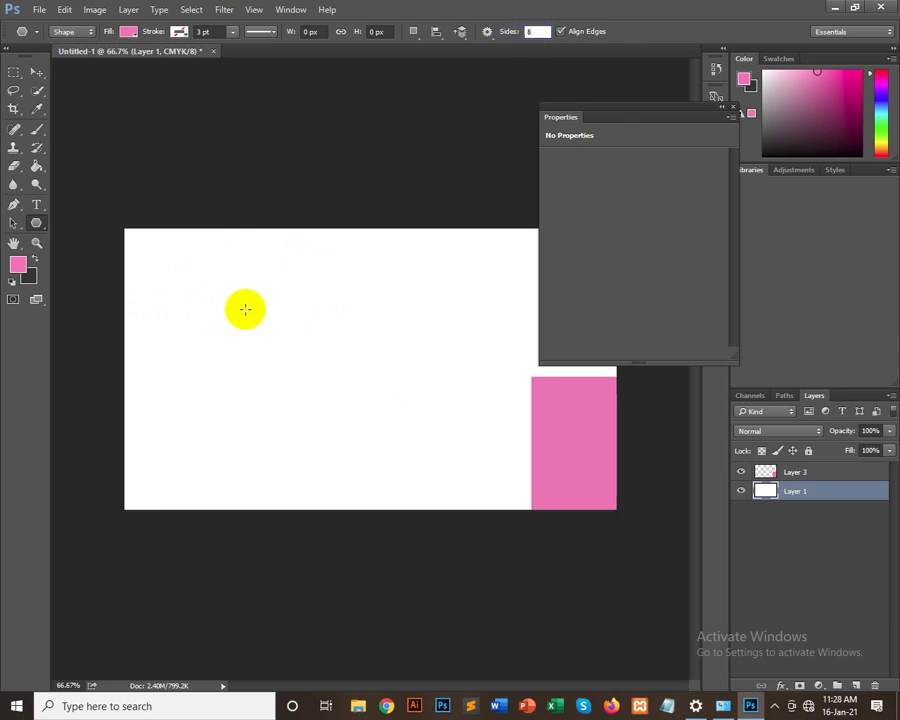
pyautogui.moveTo(243, 307)
pyautogui.mouseDown()
pyautogui.moveTo(303, 385)
pyautogui.moveTo(280, 389)
pyautogui.moveTo(289, 386)
pyautogui.mouseUp()
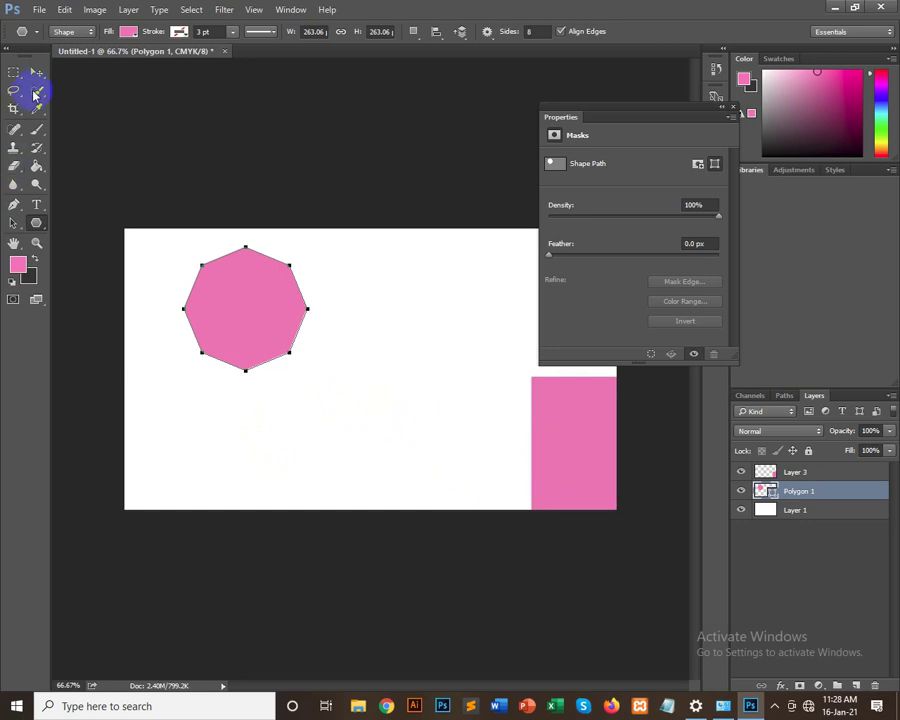
# Step: Move the polygon toward the canvas centre, then delete it
pyautogui.click(37, 77)
pyautogui.moveTo(243, 307); pyautogui.dragTo(339, 343)
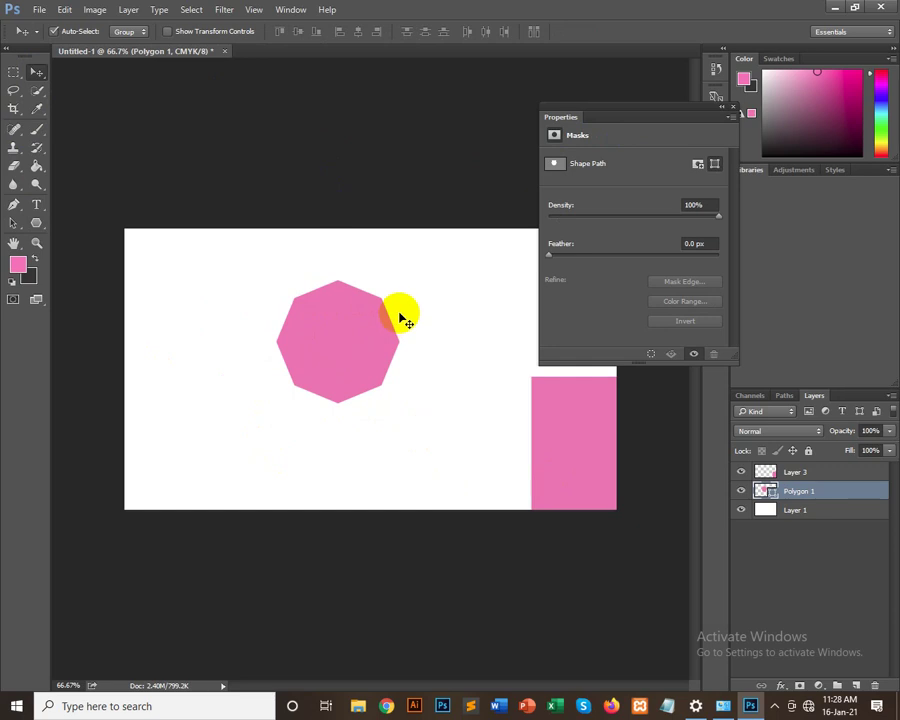
pyautogui.moveTo(350, 361); pyautogui.dragTo(407, 404)
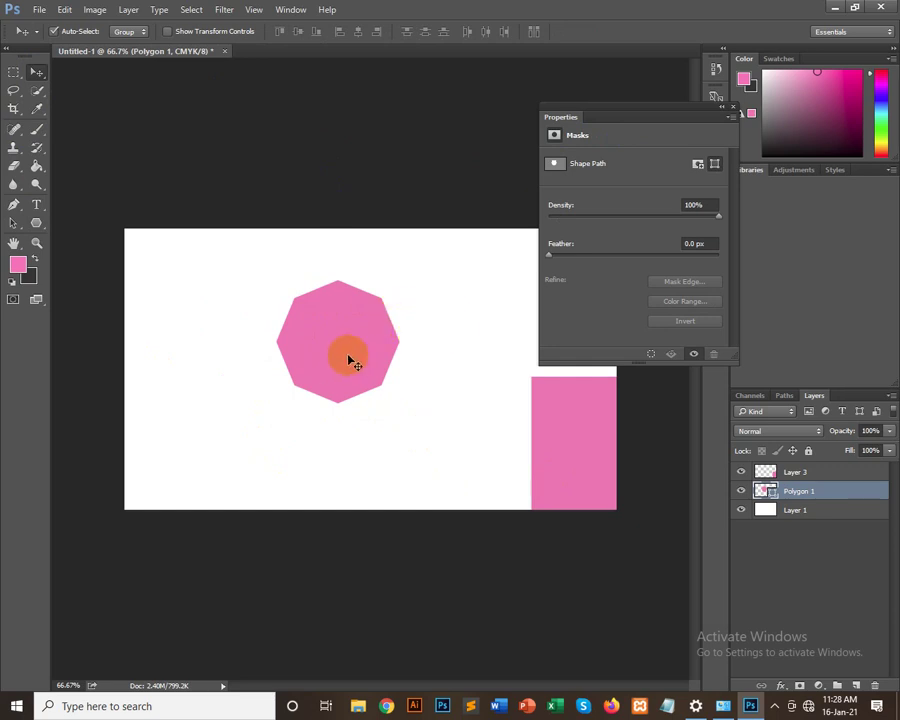
pyautogui.press('Delete')
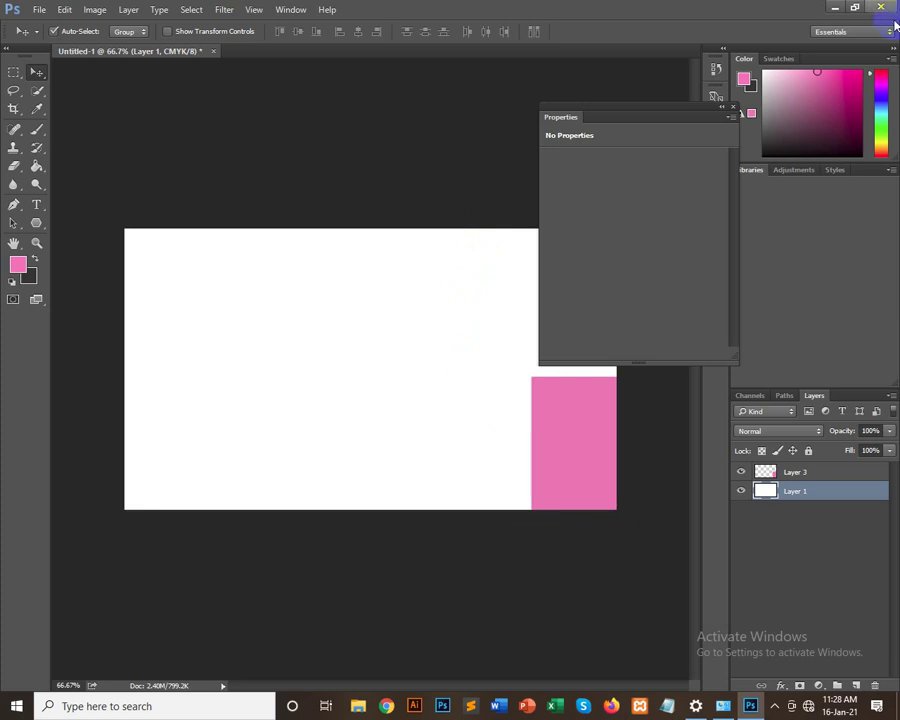
# Step: Draw a horizontal and an angled pink line with the Line tool at 1 px weight
pyautogui.click(209, 196)
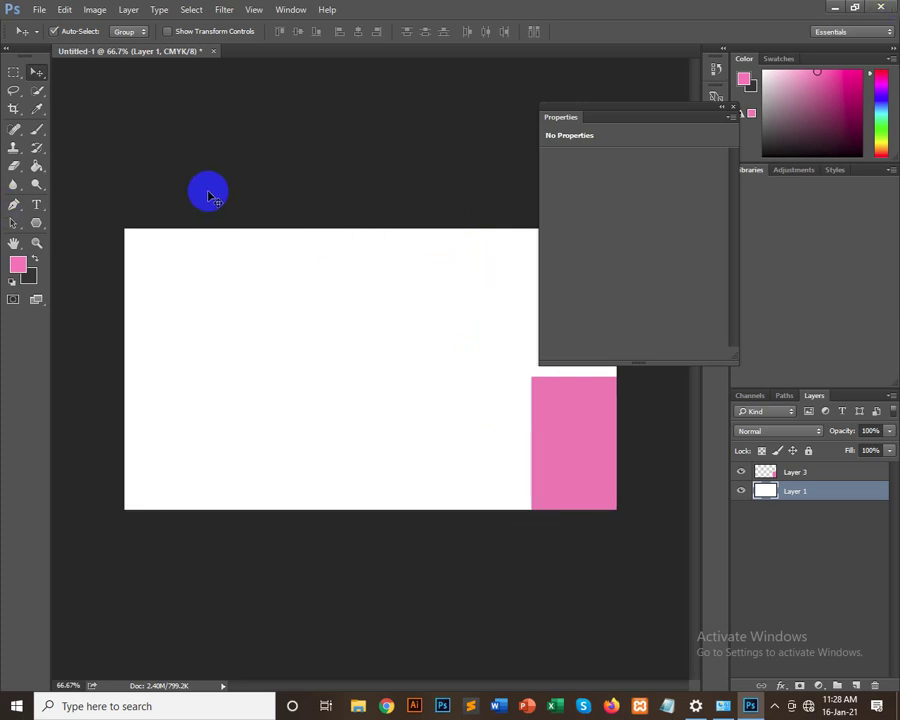
pyautogui.click(209, 187)
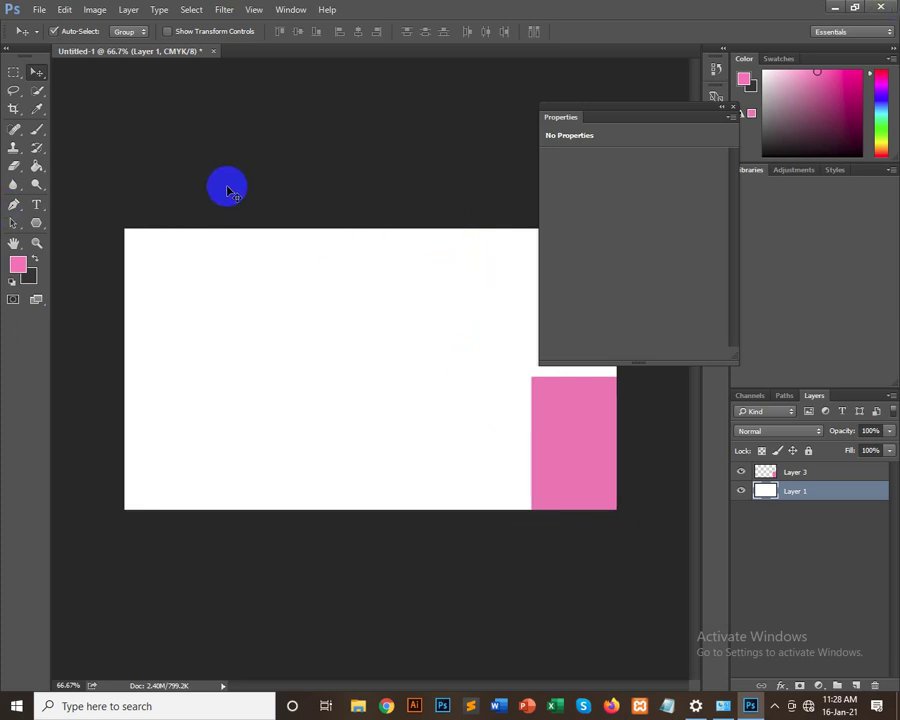
pyautogui.click(13, 72)
pyautogui.click(42, 74)
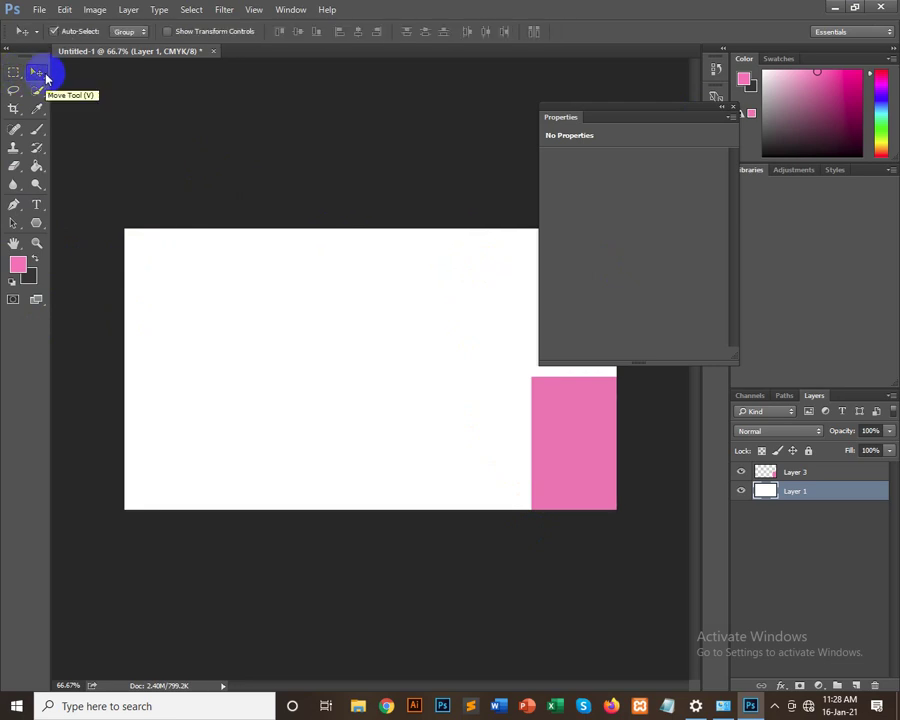
pyautogui.moveTo(36, 222)
pyautogui.mouseDown()
pyautogui.moveTo(99, 286)
pyautogui.moveTo(100, 274)
pyautogui.mouseUp()
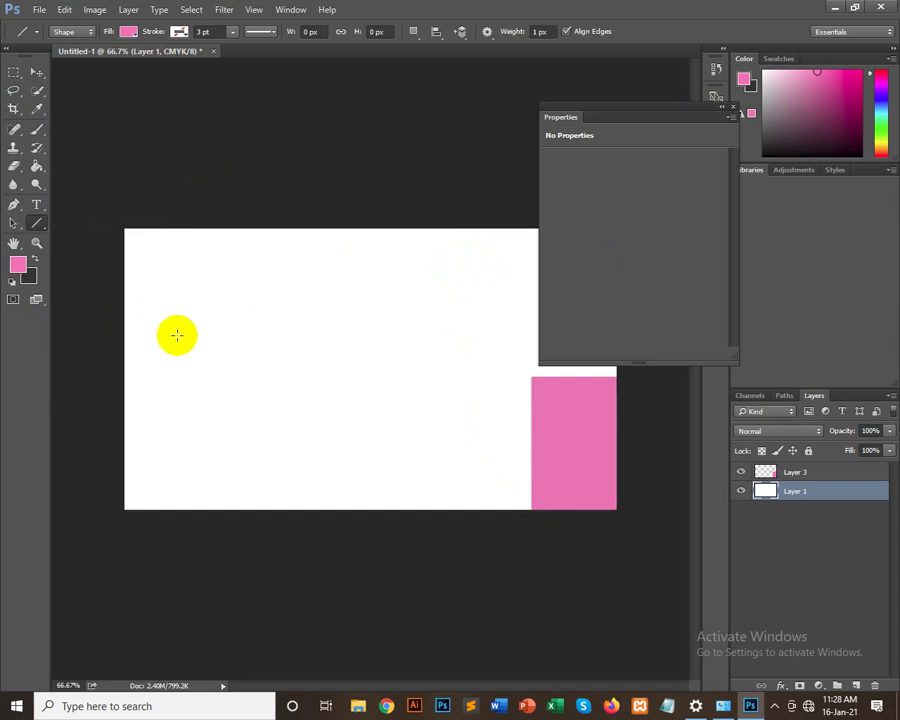
pyautogui.click(184, 348)
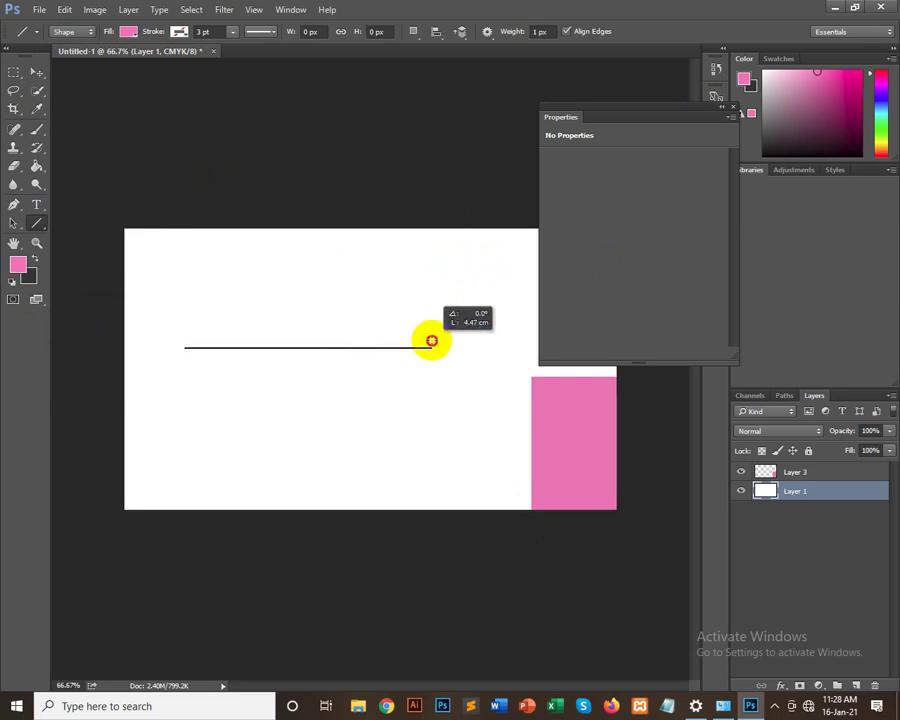
pyautogui.moveTo(184, 348); pyautogui.dragTo(432, 348)
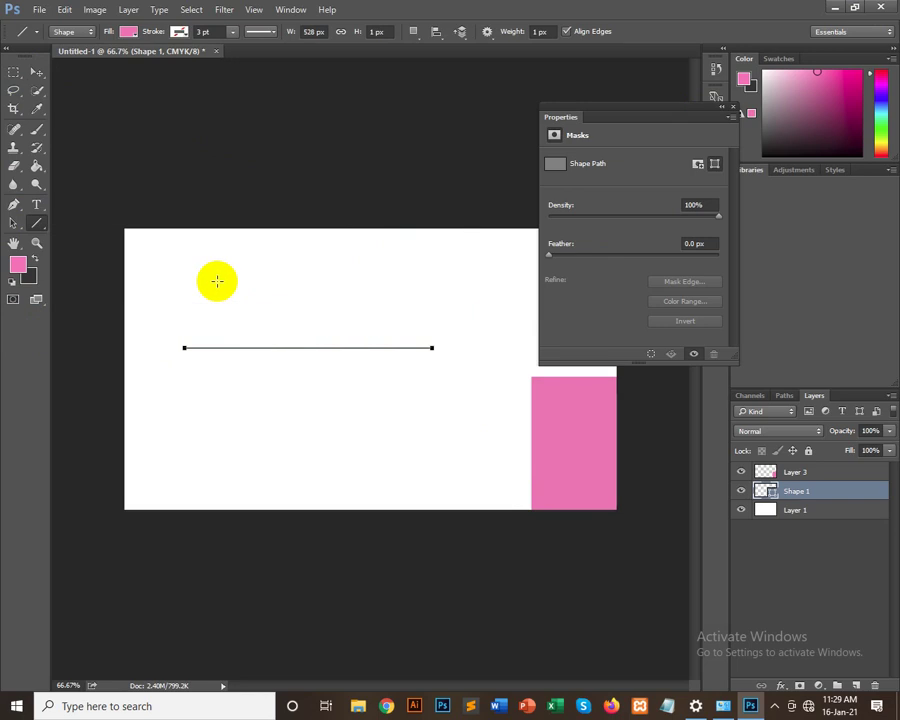
pyautogui.click(179, 300)
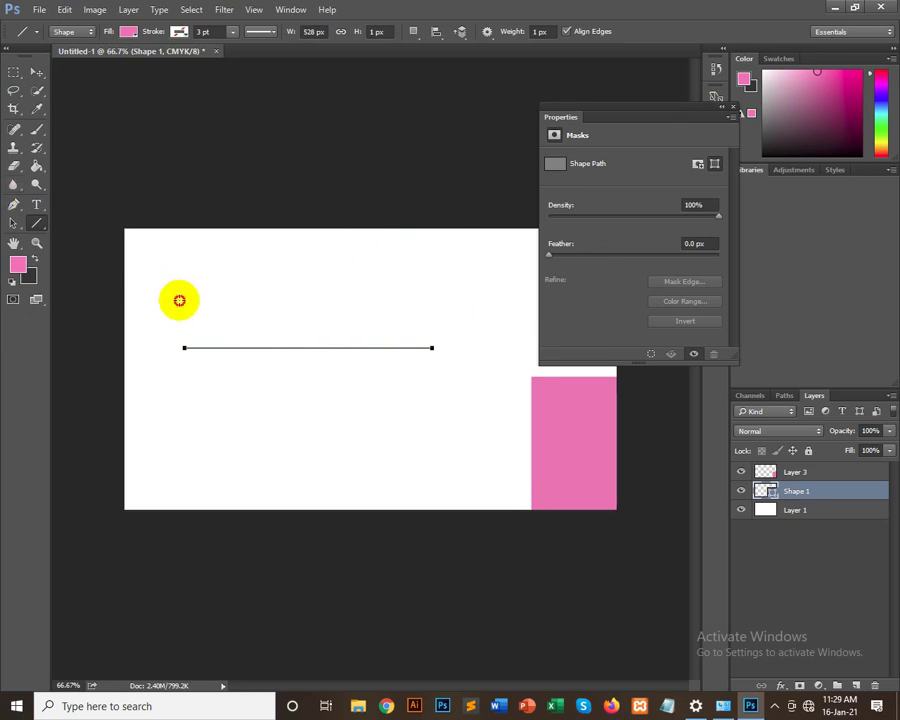
pyautogui.moveTo(179, 300); pyautogui.dragTo(451, 240)
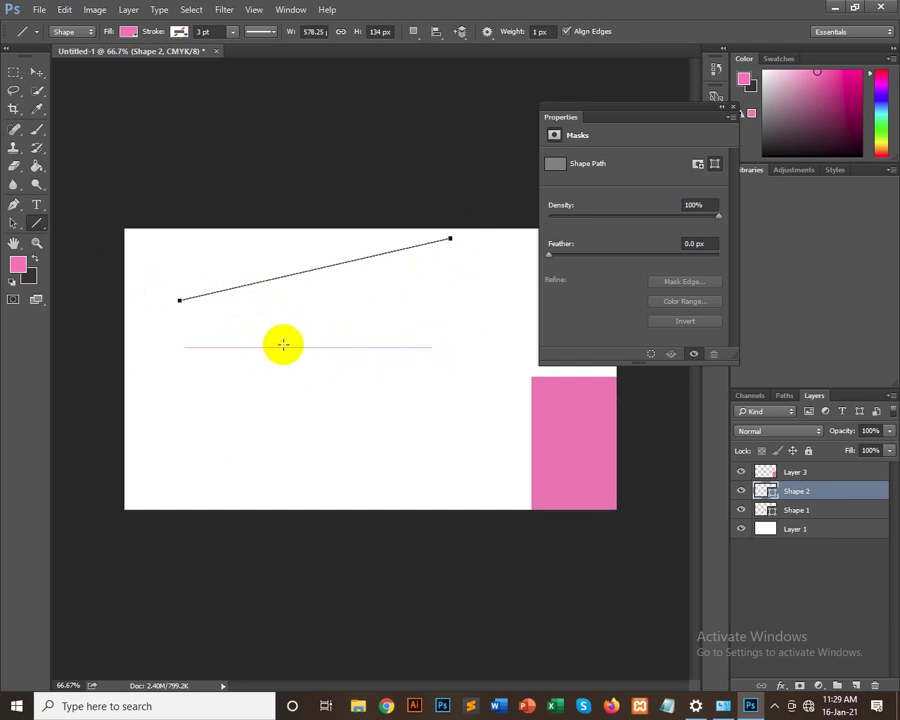
# Step: Draw thicker horizontal lines at 3 px and 6 px weight lower on the canvas
pyautogui.click(533, 32)
pyautogui.click(536, 31)
pyautogui.write('3')
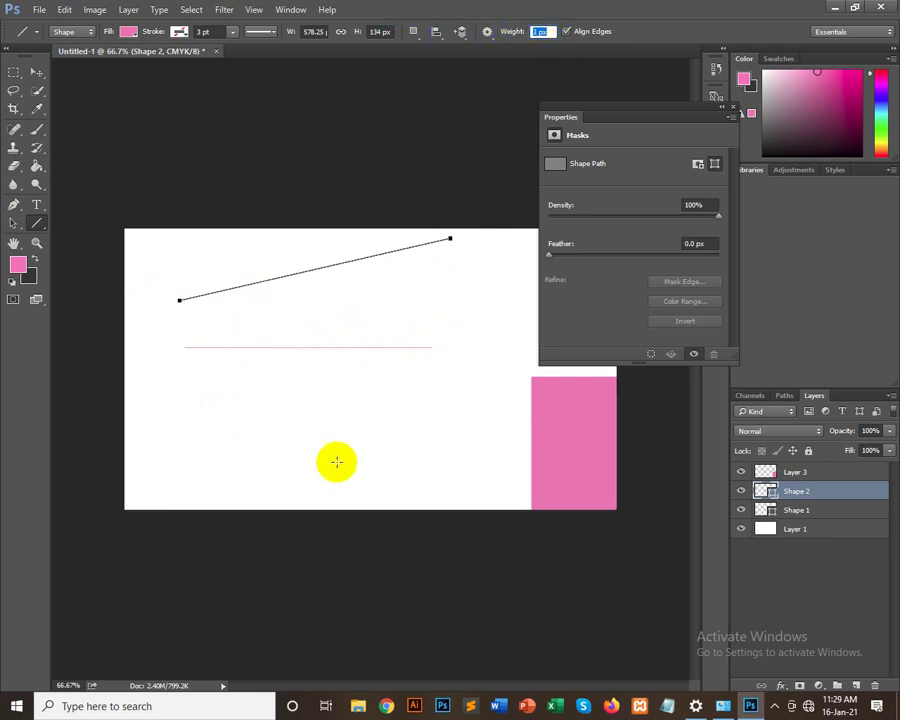
pyautogui.moveTo(183, 388); pyautogui.dragTo(443, 380)
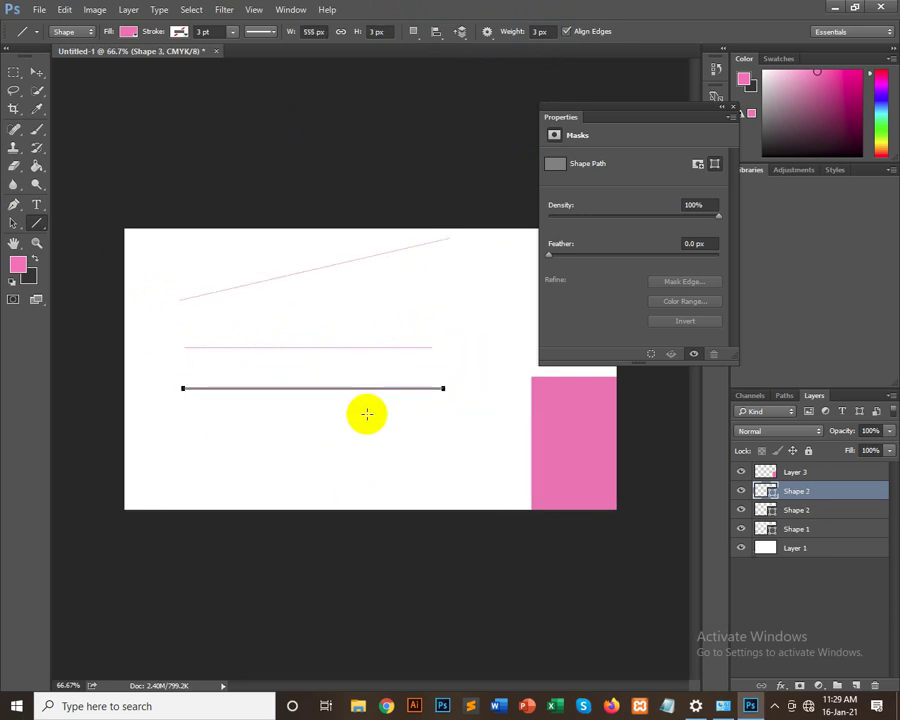
pyautogui.click(549, 32)
pyautogui.write('6')
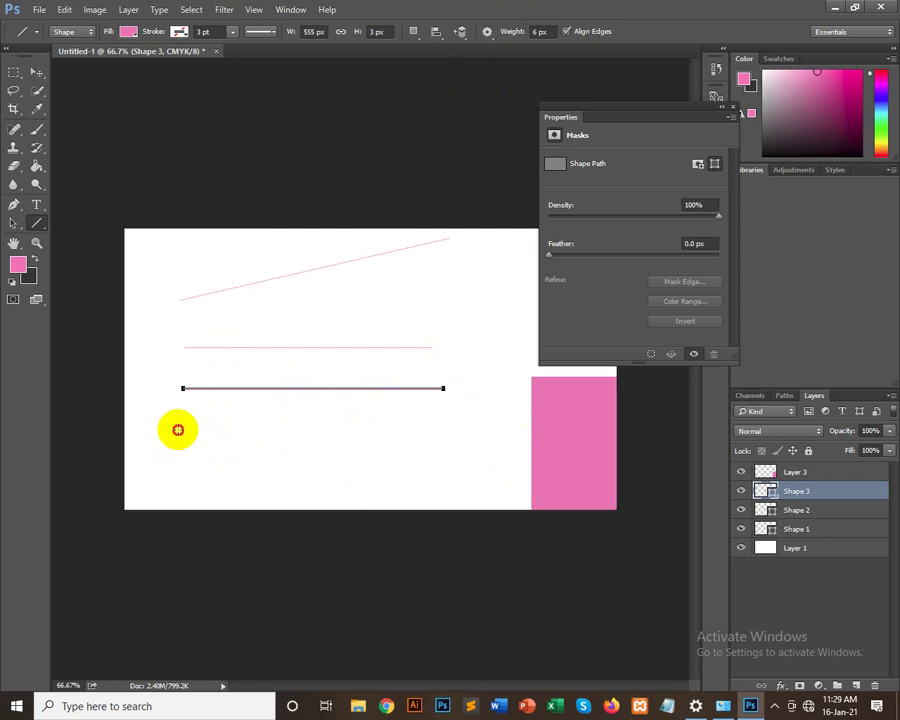
pyautogui.moveTo(178, 430); pyautogui.dragTo(476, 430)
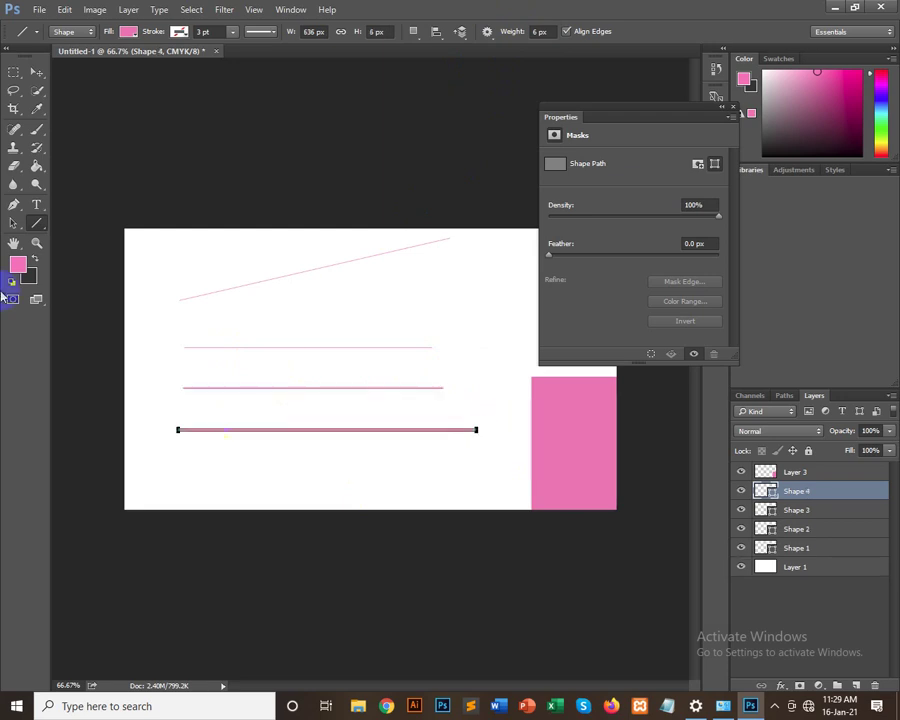
# Step: Select all the line layers with the Move tool and delete them
pyautogui.click(38, 72)
pyautogui.click(249, 98)
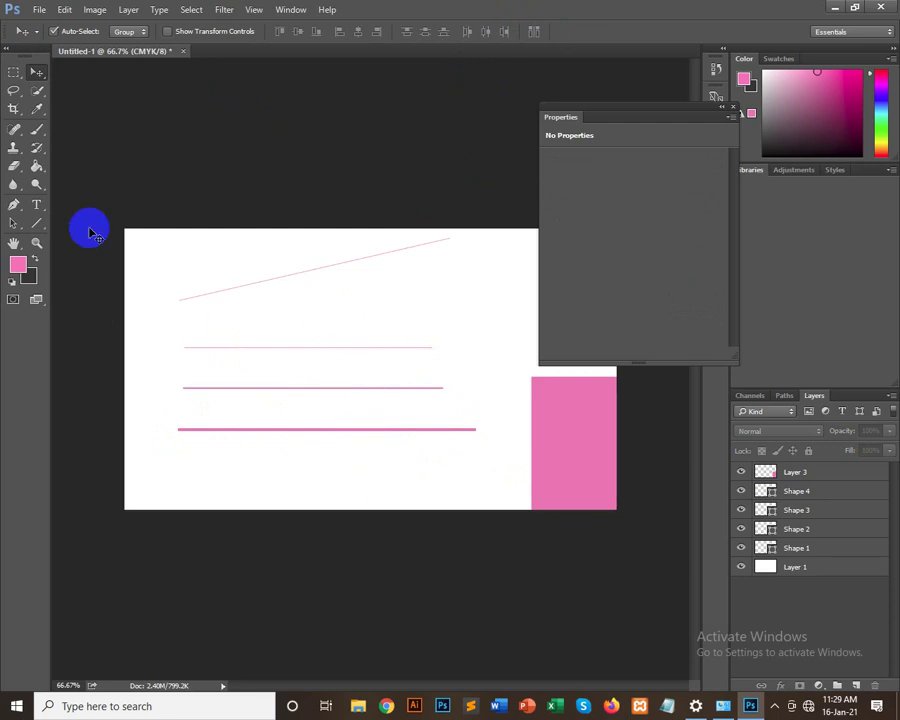
pyautogui.moveTo(248, 372); pyautogui.dragTo(331, 546)
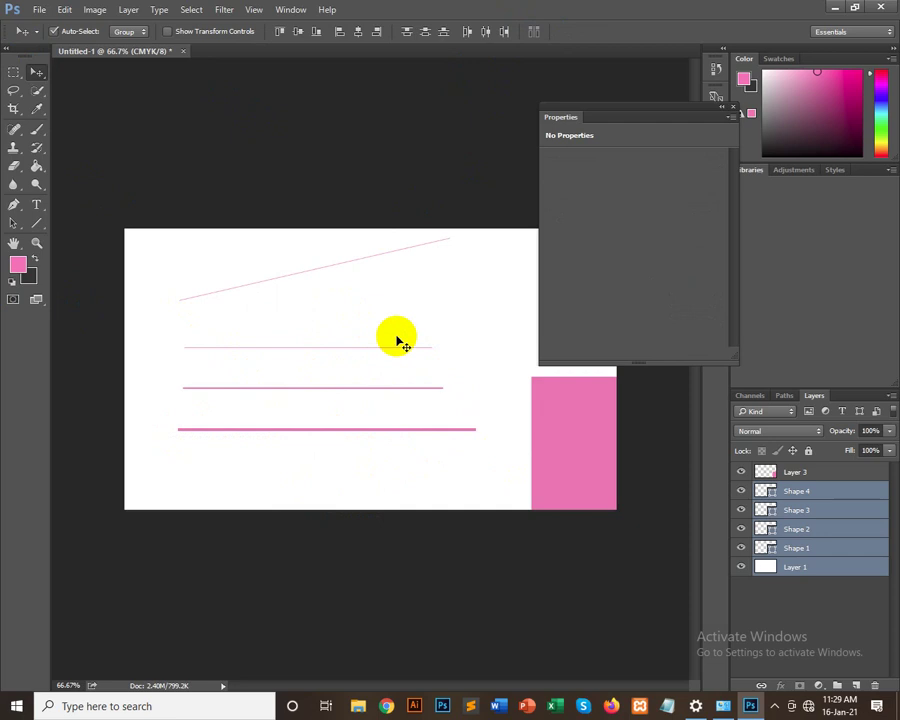
pyautogui.press('Delete')
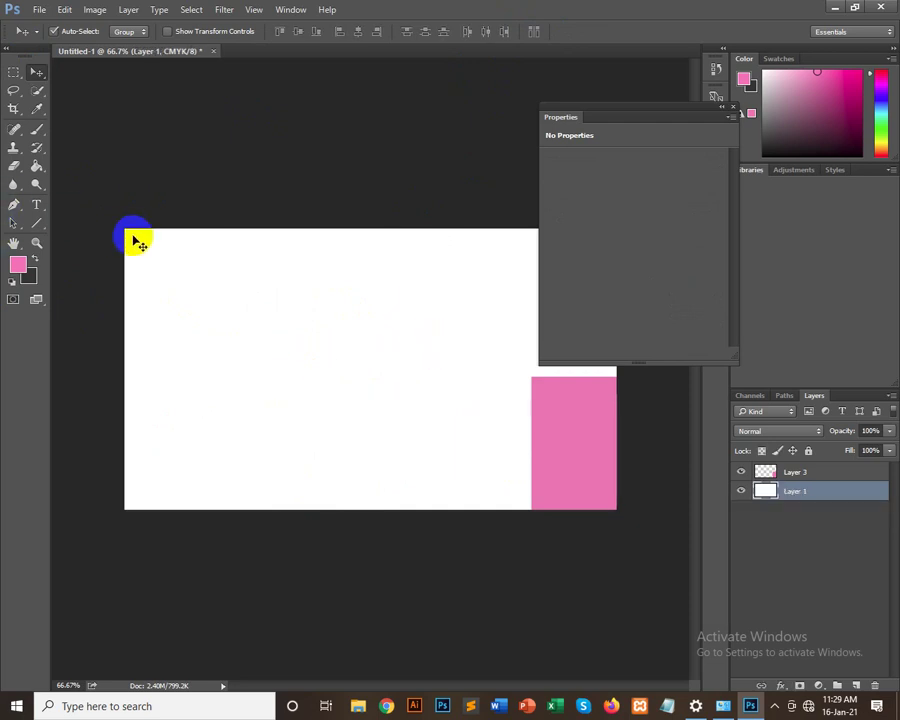
# Step: Switch to the Custom Shape Tool and enlarge the Shape picker
pyautogui.click(36, 222)
pyautogui.rightClick(36, 222)
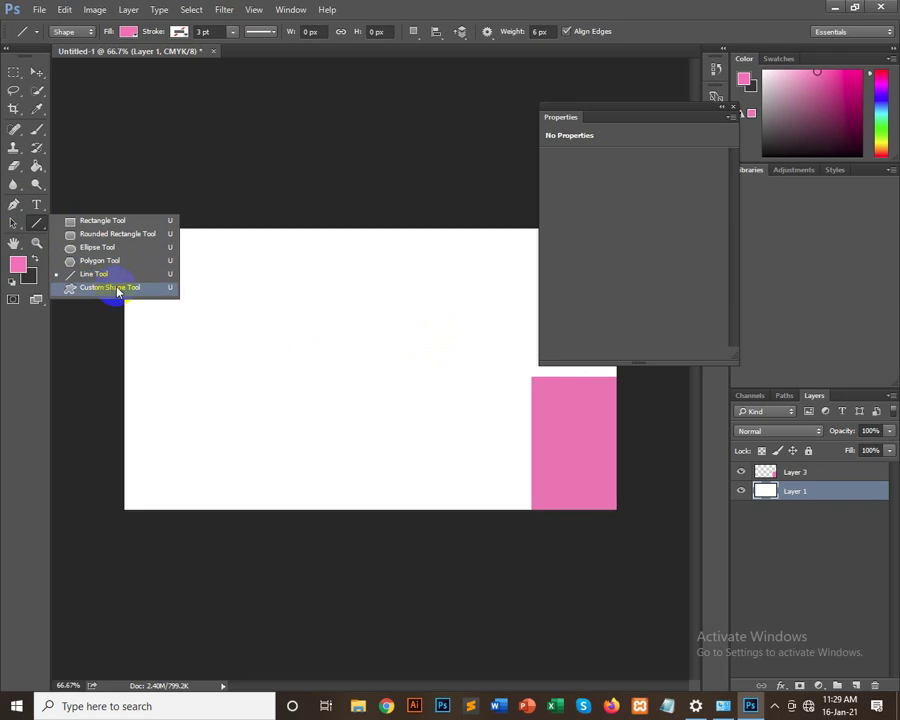
pyautogui.click(117, 288)
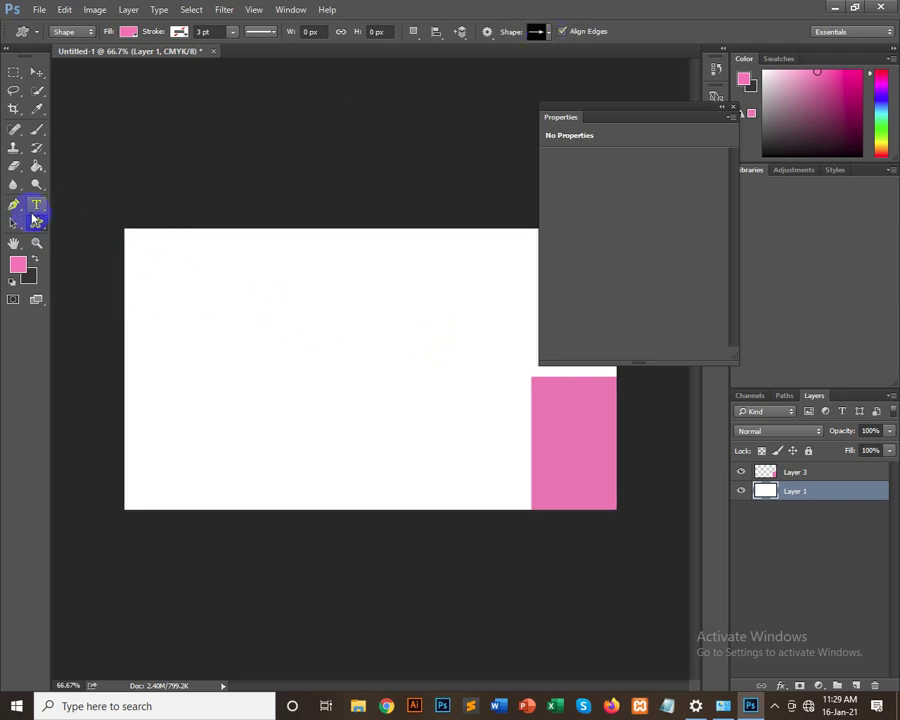
pyautogui.click(537, 31)
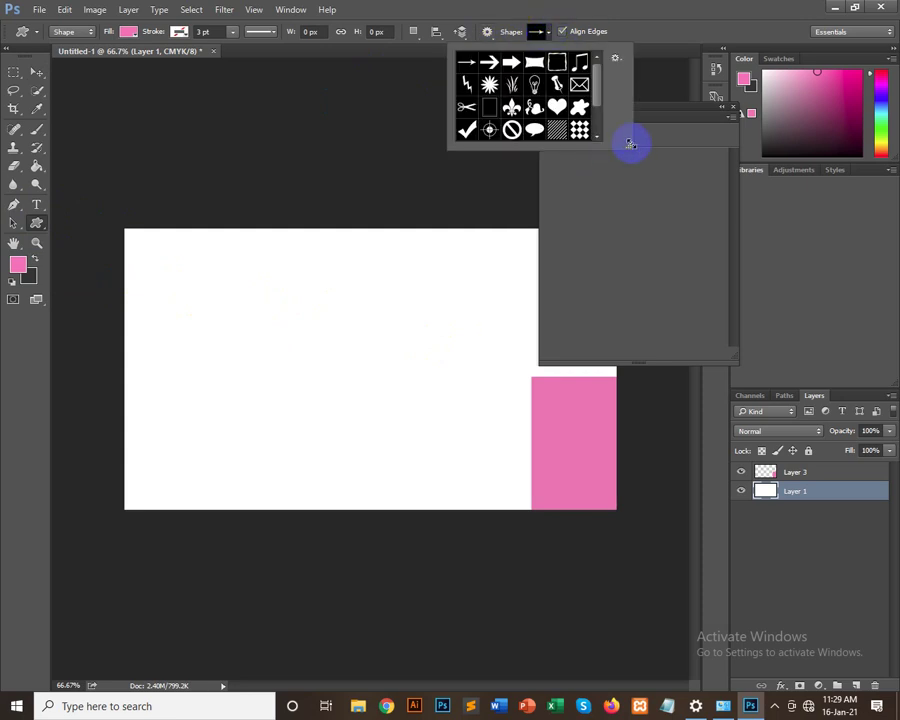
pyautogui.moveTo(630, 143); pyautogui.dragTo(862, 352)
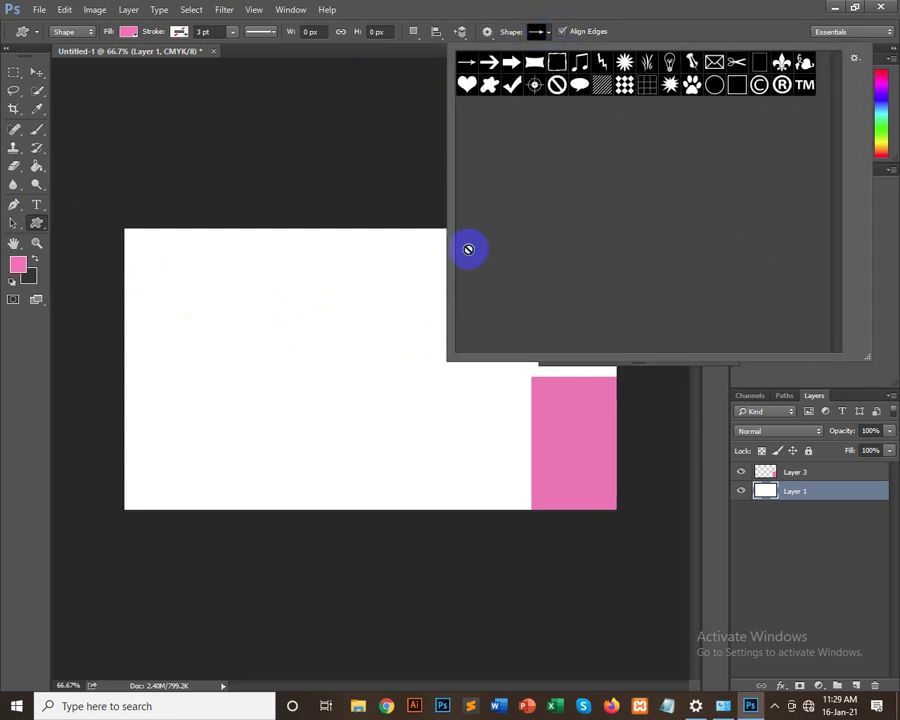
# Step: Append the All shapes set to the custom shape library and browse the shapes
pyautogui.click(858, 62)
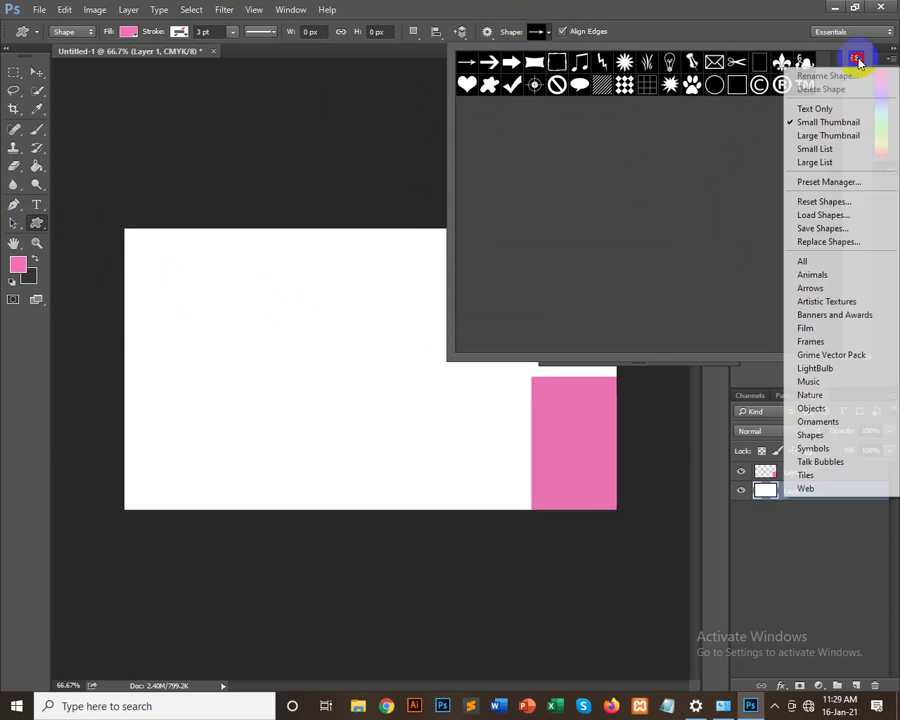
pyautogui.click(788, 260)
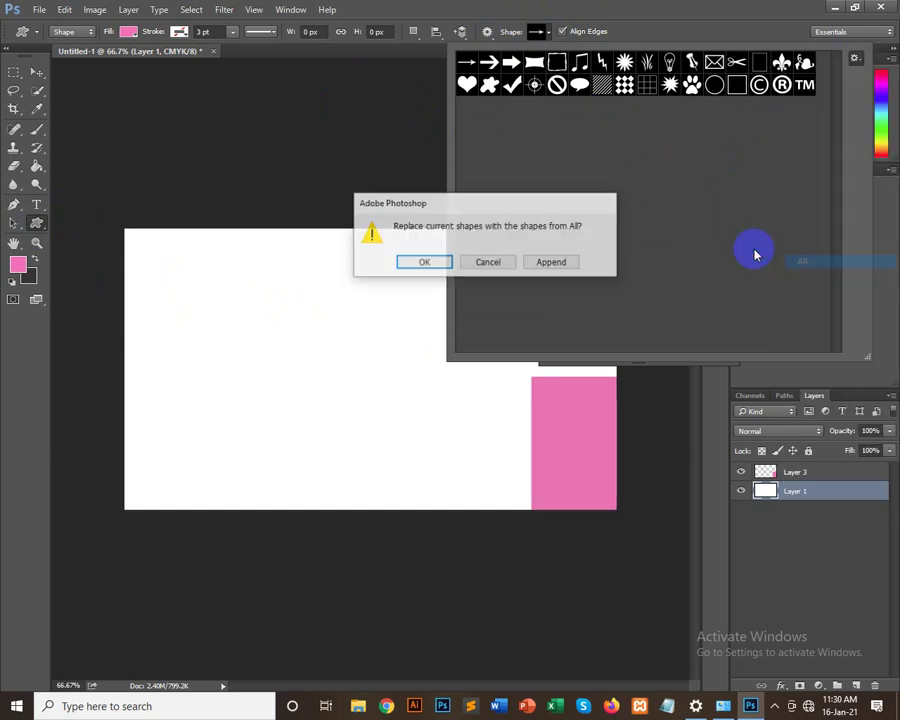
pyautogui.click(553, 262)
pyautogui.scroll(-3, 672, 258)
pyautogui.scroll(-2, 670, 265)
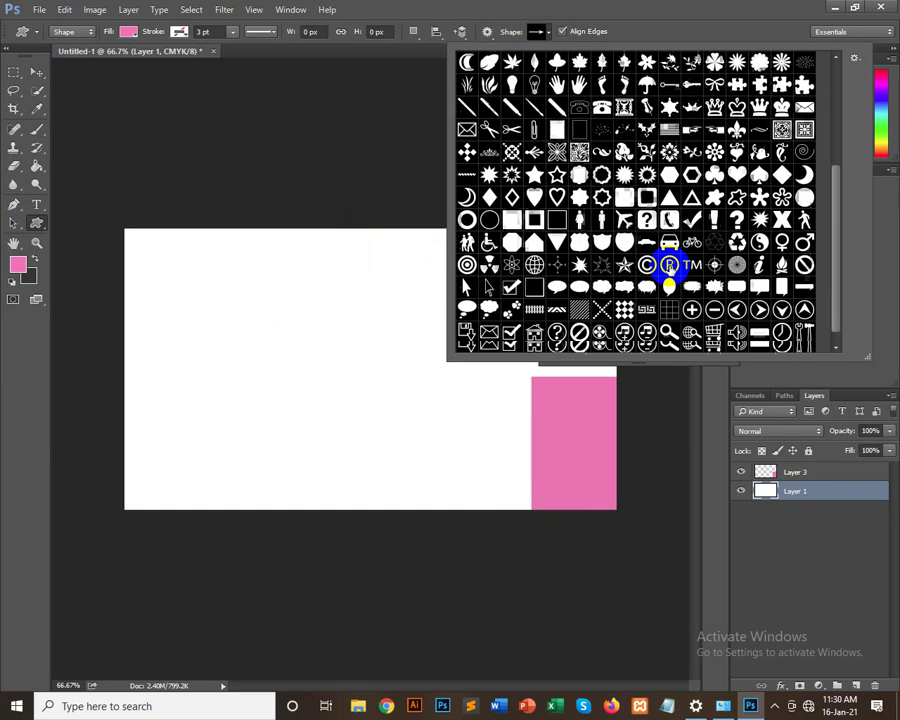
pyautogui.scroll(-1, 670, 260)
pyautogui.scroll(1, 676, 247)
pyautogui.scroll(3, 680, 243)
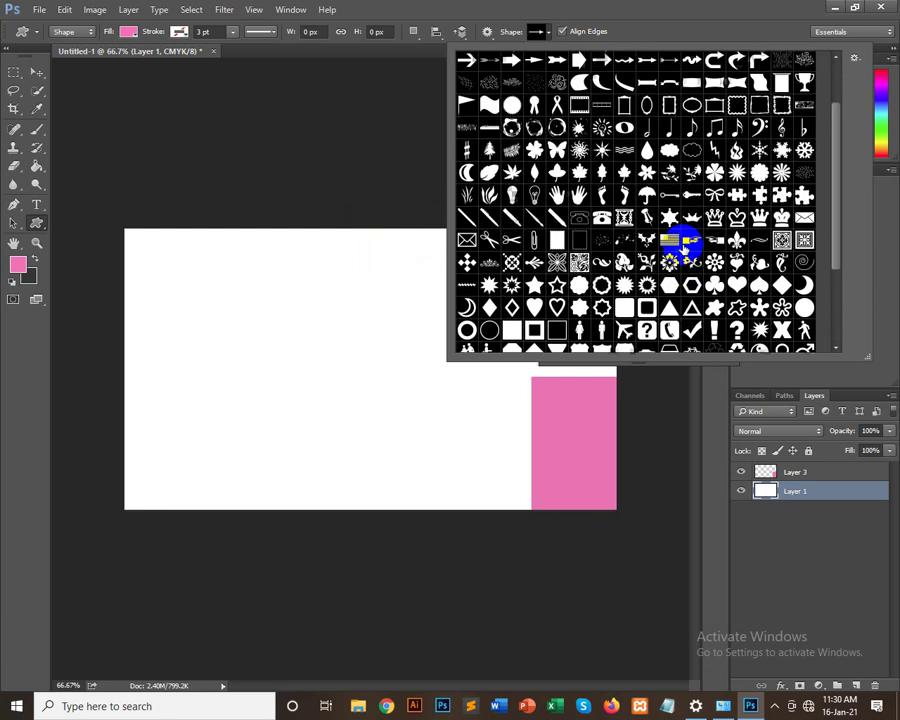
pyautogui.scroll(2, 686, 242)
pyautogui.scroll(2, 690, 245)
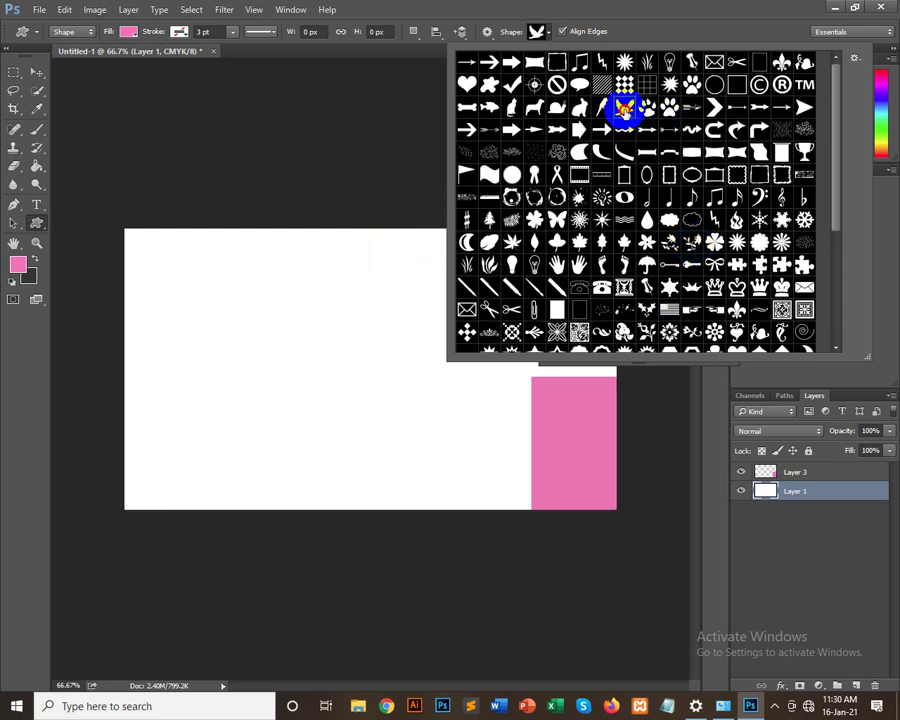
# Step: Draw a pink bird and a larger second bird, positioning each with the Move tool
pyautogui.click(235, 300)
pyautogui.moveTo(235, 298); pyautogui.dragTo(316, 373)
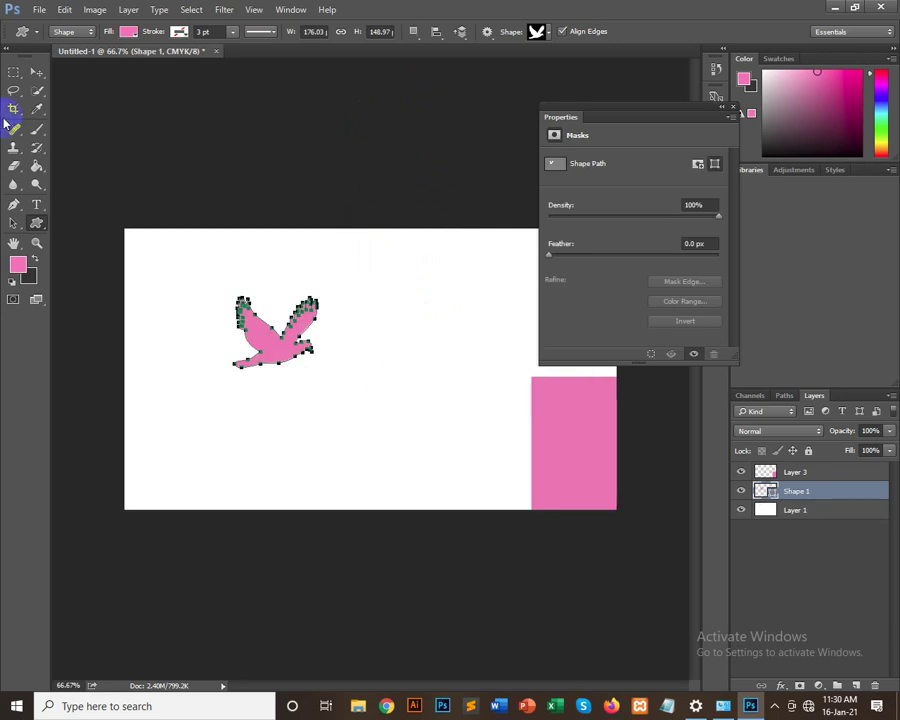
pyautogui.click(36, 72)
pyautogui.moveTo(275, 311); pyautogui.dragTo(225, 296)
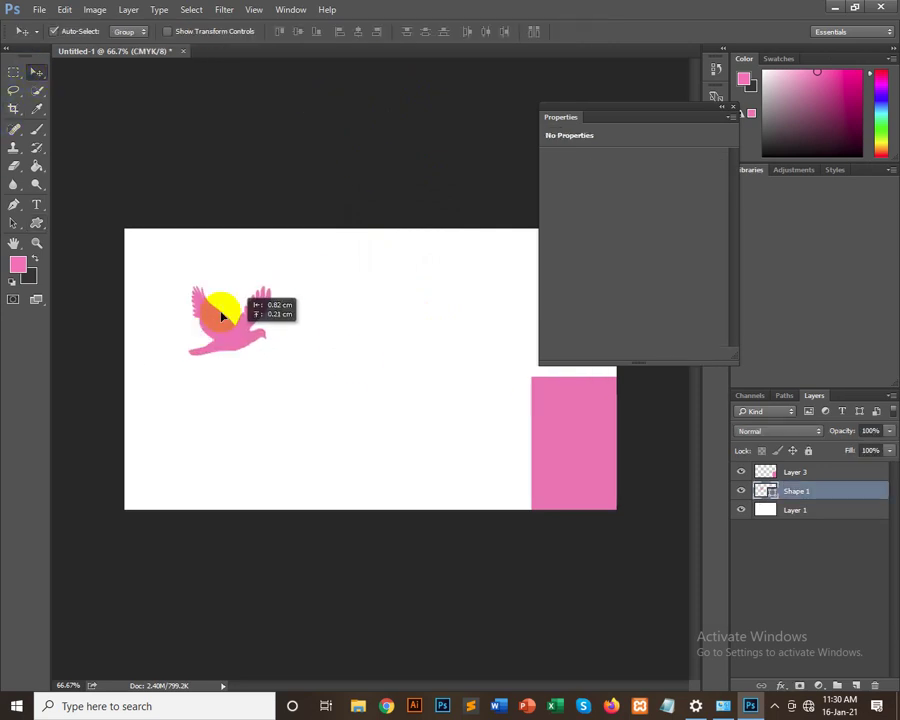
pyautogui.click(36, 222)
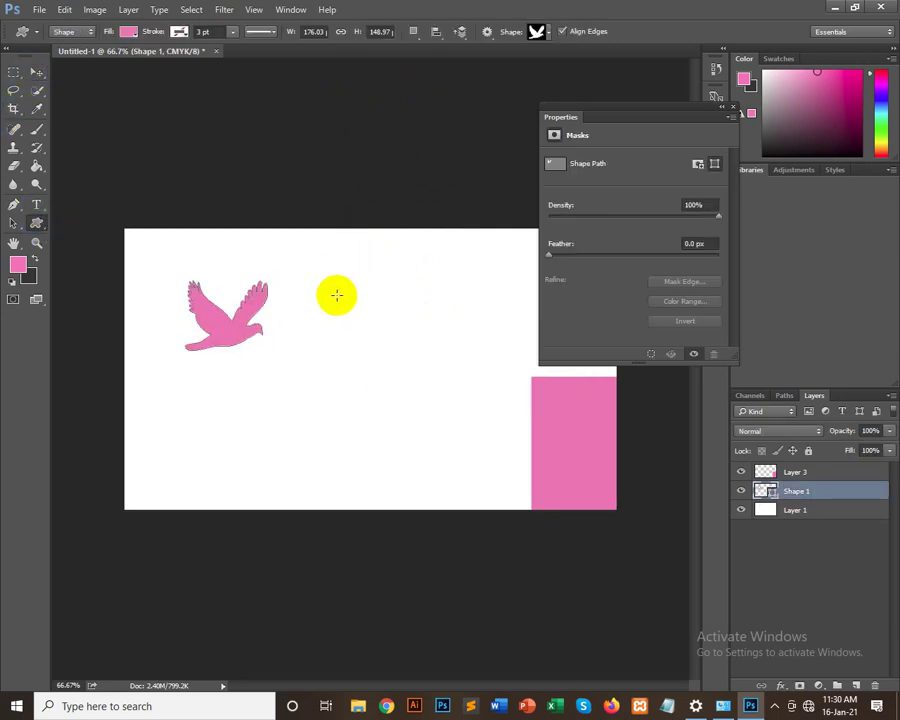
pyautogui.moveTo(338, 278)
pyautogui.mouseDown()
pyautogui.moveTo(475, 316)
pyautogui.moveTo(403, 351)
pyautogui.moveTo(443, 420)
pyautogui.moveTo(446, 368)
pyautogui.mouseUp()
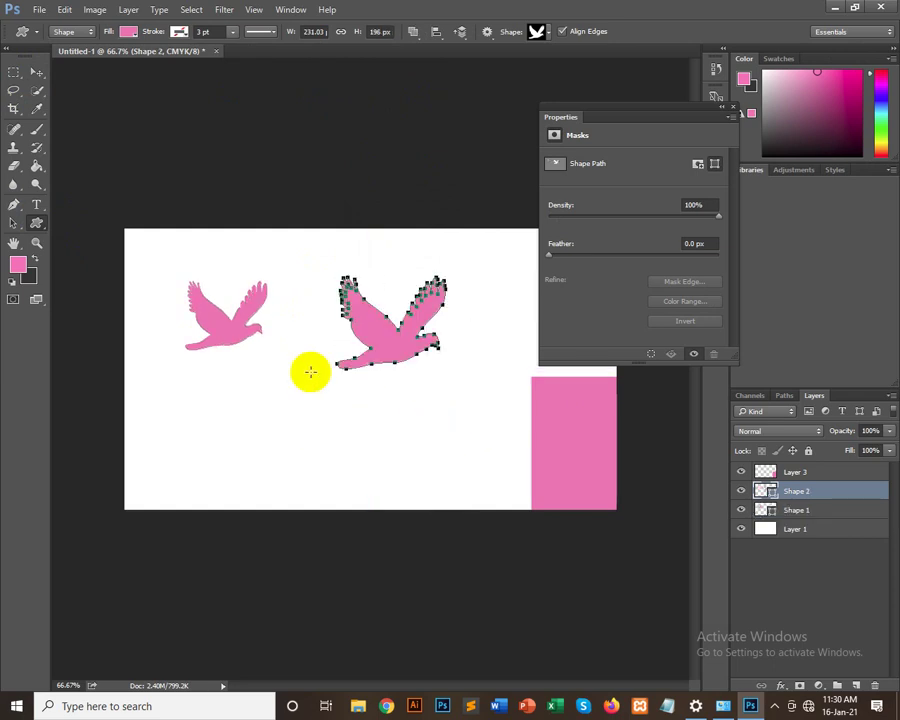
pyautogui.click(36, 72)
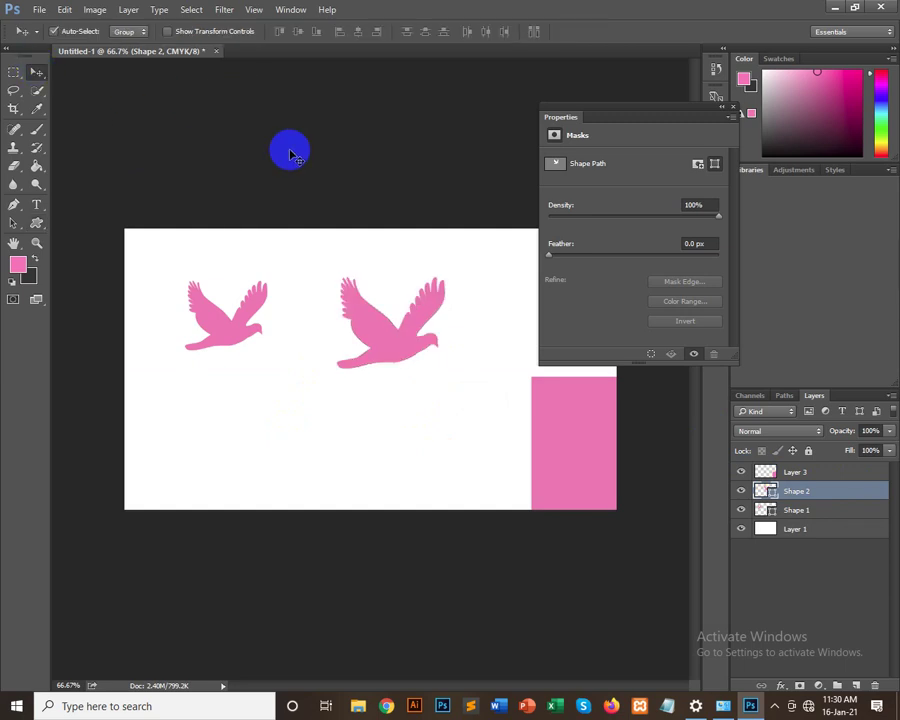
pyautogui.moveTo(371, 346); pyautogui.dragTo(368, 452)
# Step: Change the second bird's fill colour to blue 3939ec
pyautogui.click(797, 491)
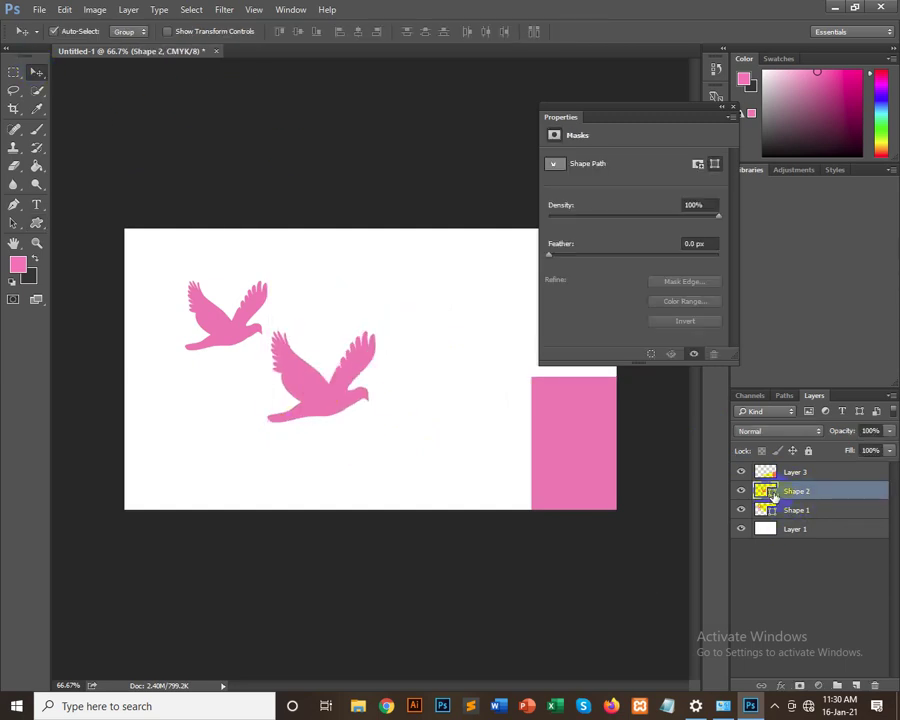
pyautogui.doubleClick(767, 491)
pyautogui.click(376, 181)
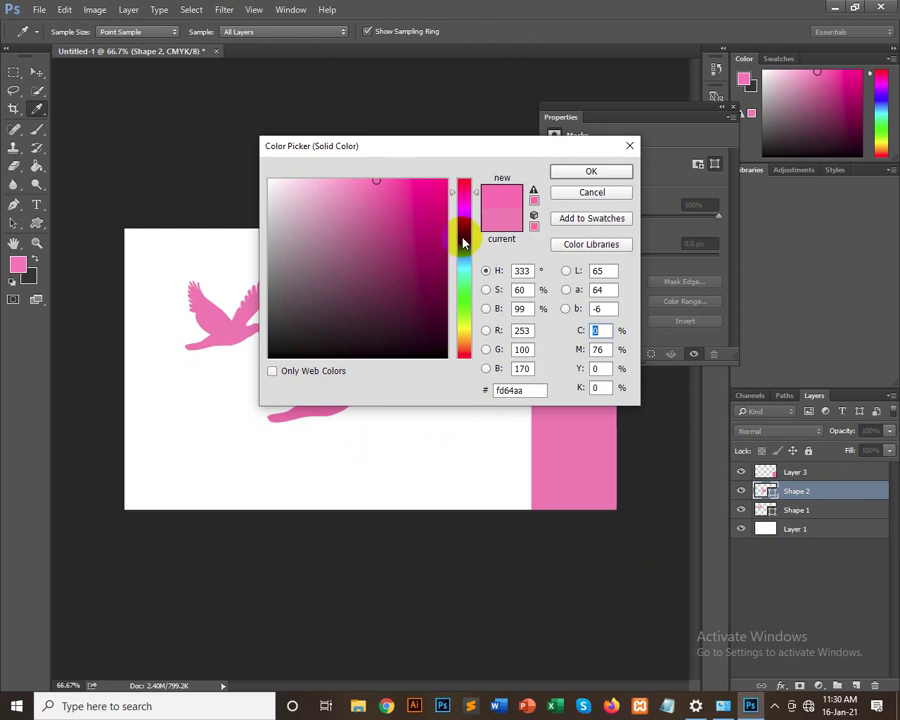
pyautogui.click(463, 242)
pyautogui.click(406, 193)
pyautogui.click(591, 171)
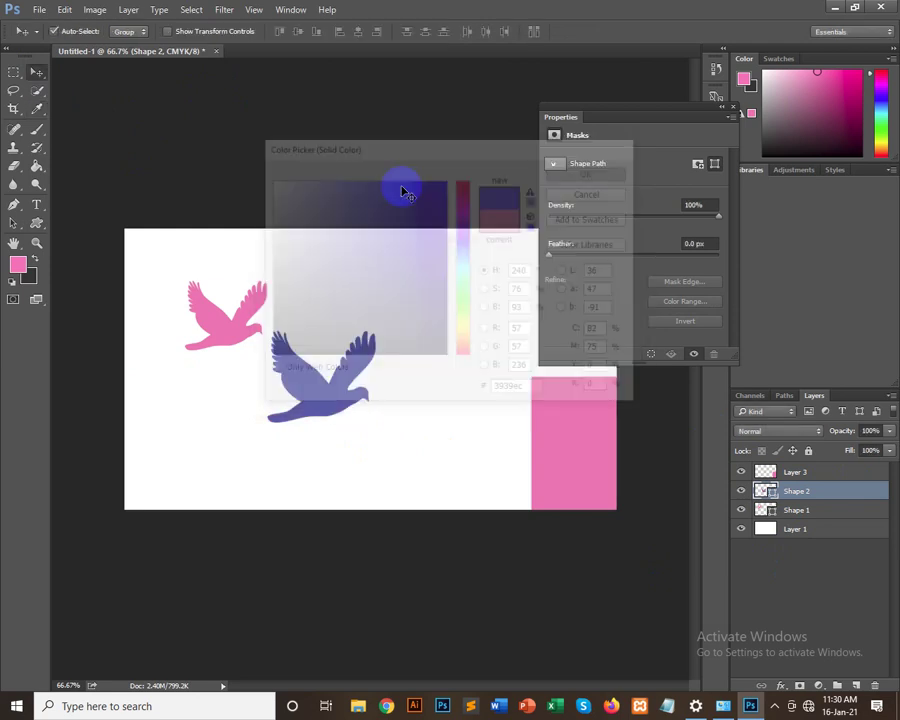
# Step: Move the blue and pink birds up side by side near the top of the canvas
pyautogui.moveTo(318, 376); pyautogui.dragTo(392, 281)
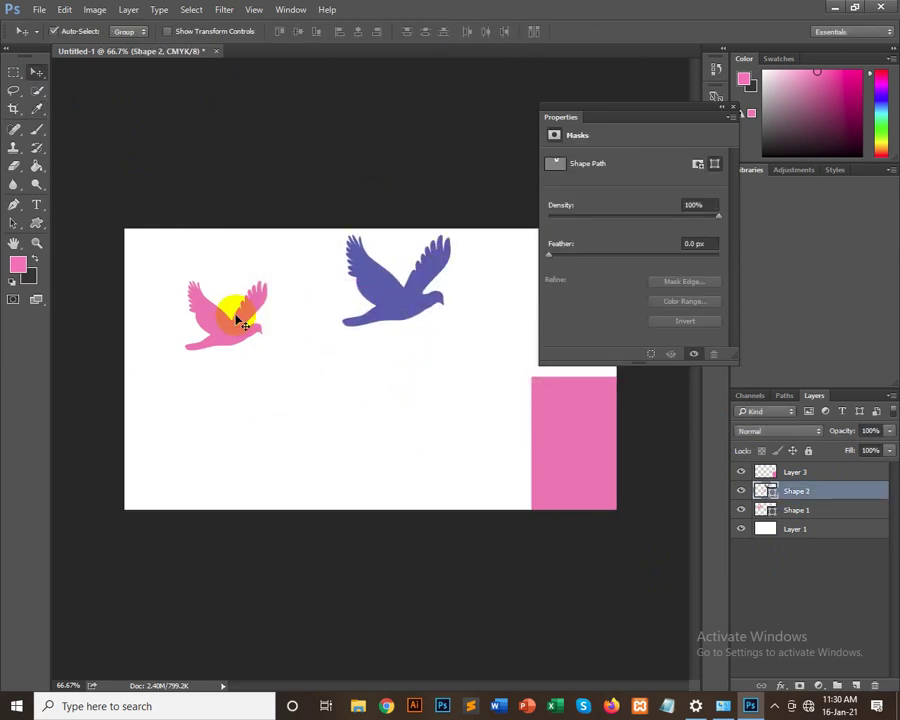
pyautogui.moveTo(240, 322); pyautogui.dragTo(276, 287)
pyautogui.click(326, 184)
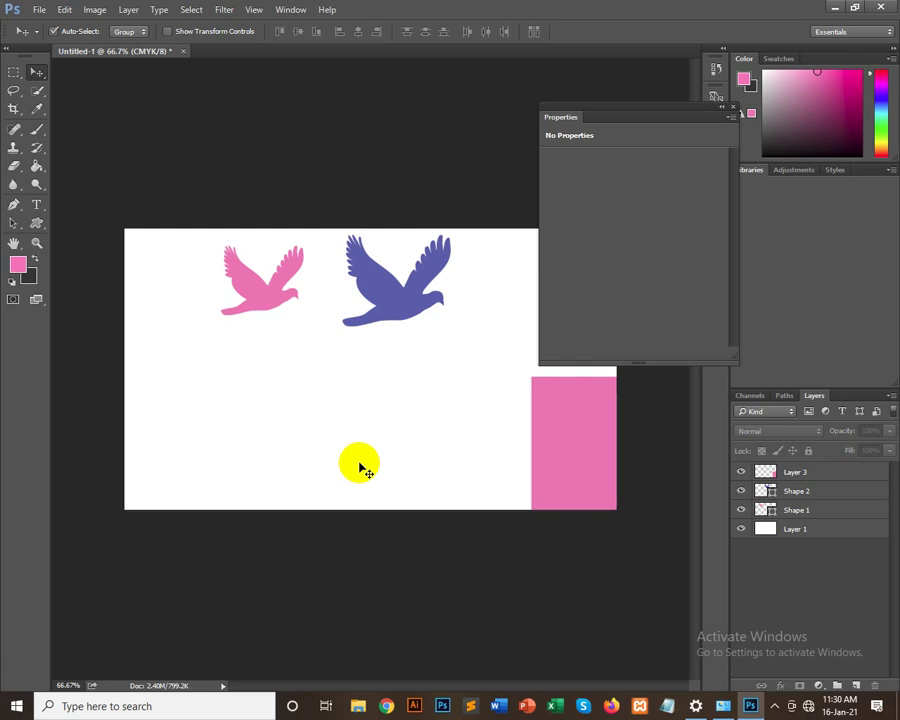
pyautogui.moveTo(456, 516); pyautogui.dragTo(97, 168)
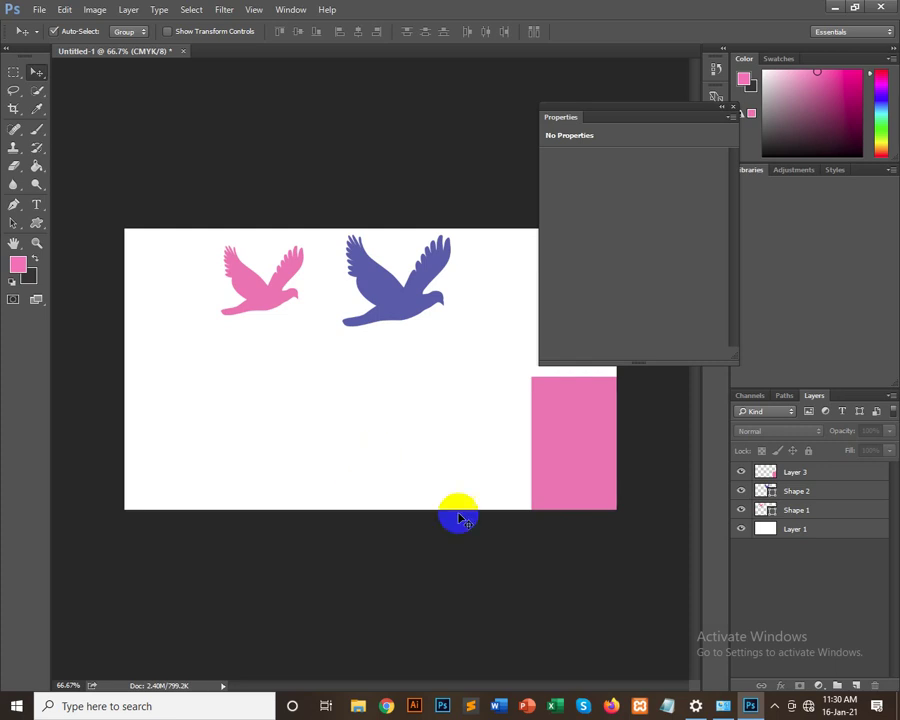
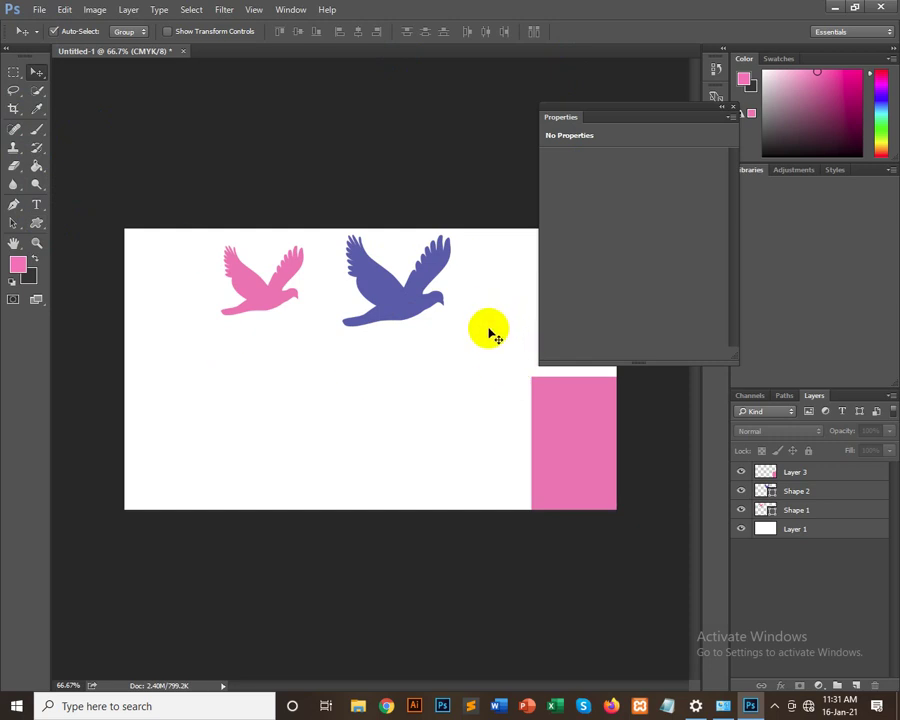
# Step: Choose the Horizontal Type tool with Montserrat Alternates Medium at 12 pt
pyautogui.moveTo(126, 172); pyautogui.dragTo(72, 210)
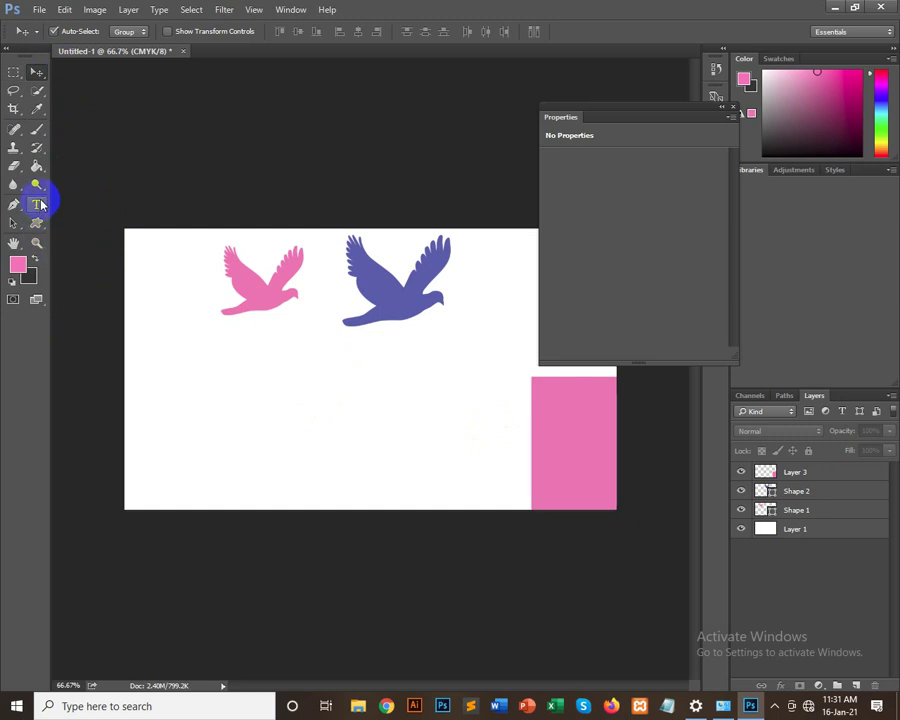
pyautogui.moveTo(37, 203); pyautogui.dragTo(97, 205)
pyautogui.click(97, 205)
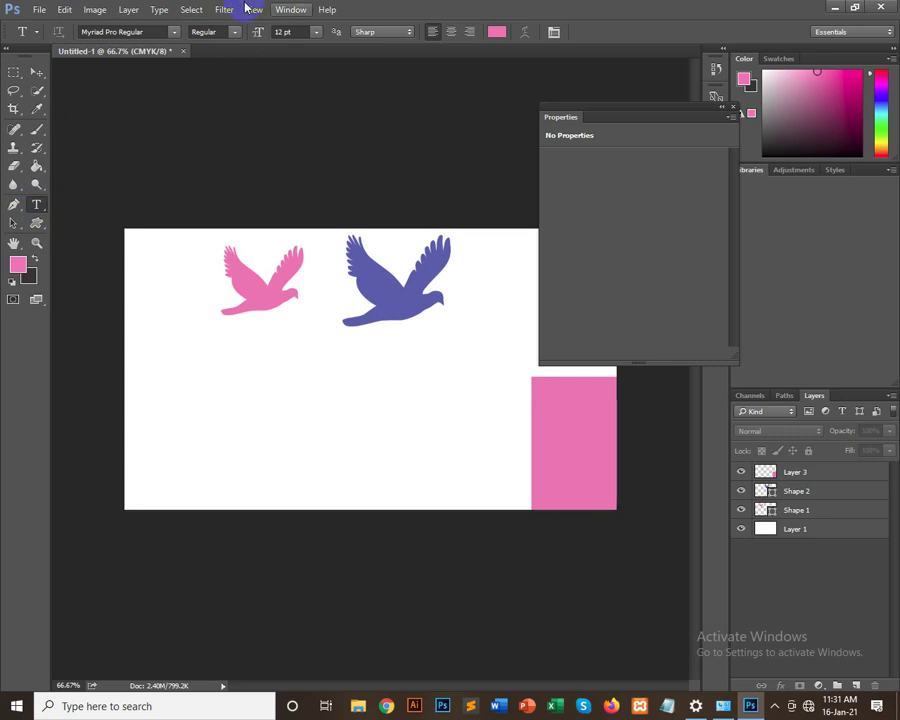
pyautogui.click(174, 32)
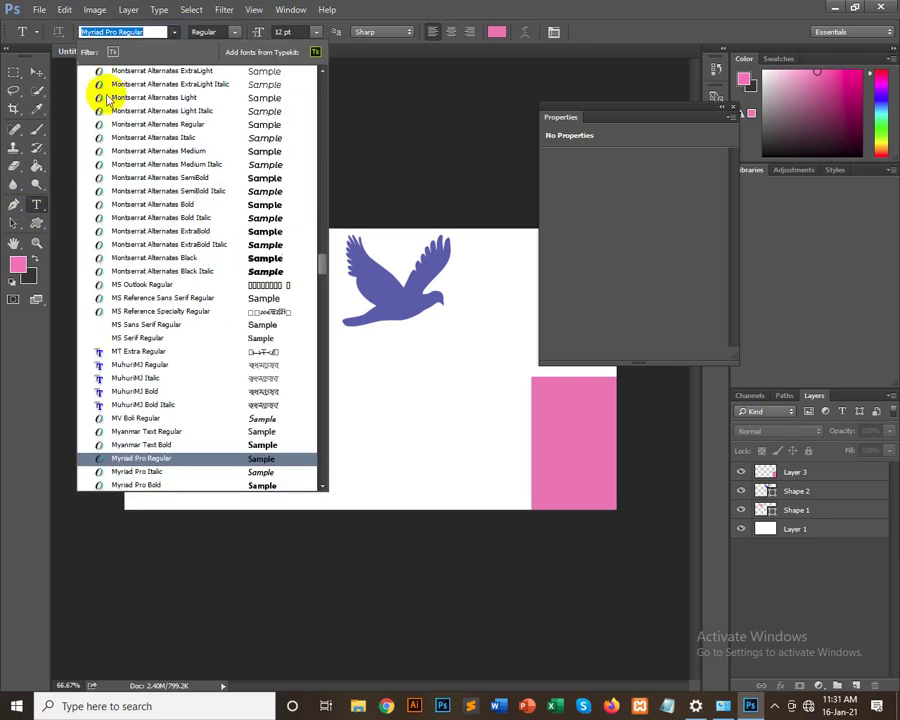
pyautogui.click(205, 151)
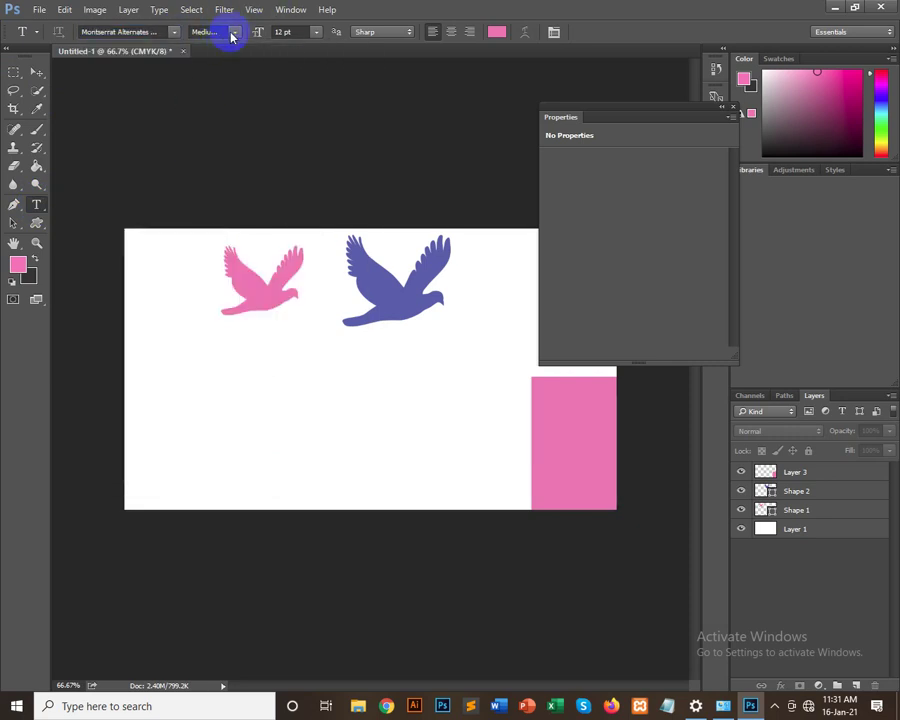
pyautogui.moveTo(234, 32)
pyautogui.mouseDown()
pyautogui.moveTo(224, 91)
pyautogui.moveTo(313, 36)
pyautogui.mouseUp()
pyautogui.click(314, 34)
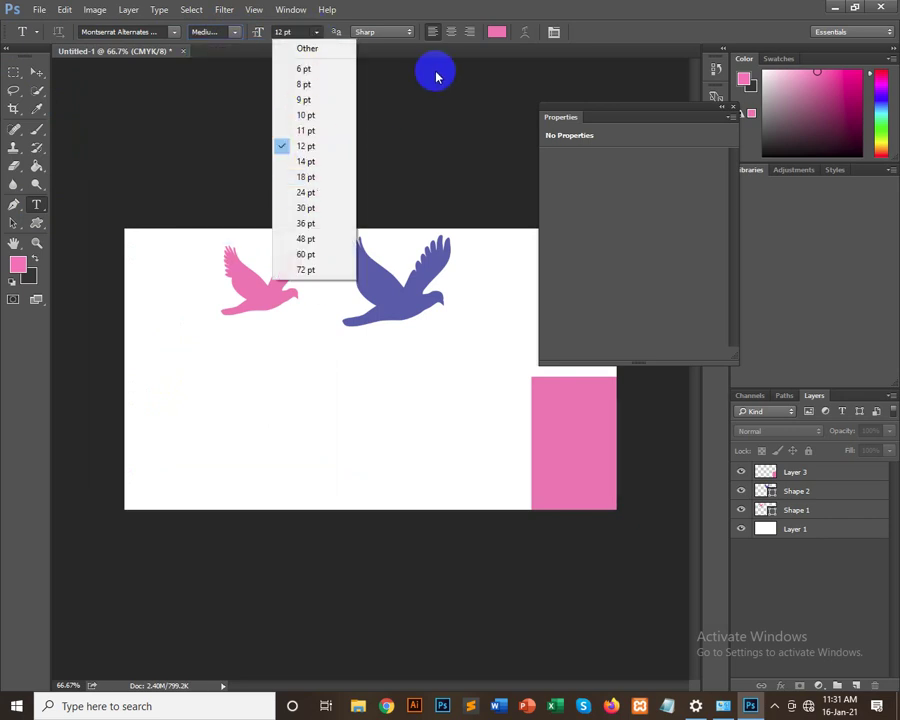
pyautogui.click(440, 6)
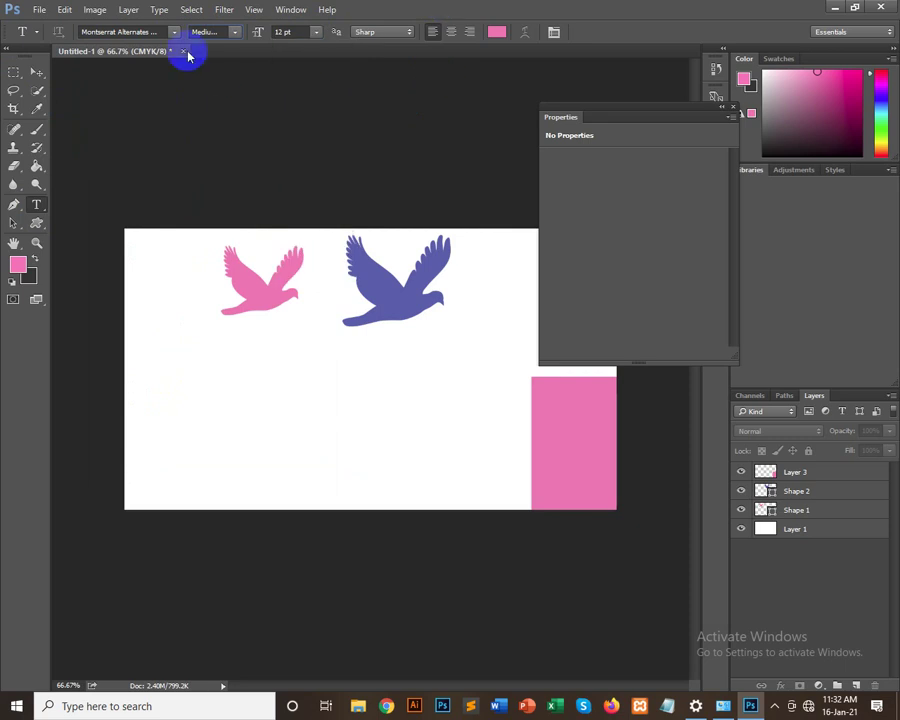
# Step: Type the person's full name below the doves, capitalise its first letter, and select it
pyautogui.click(165, 378)
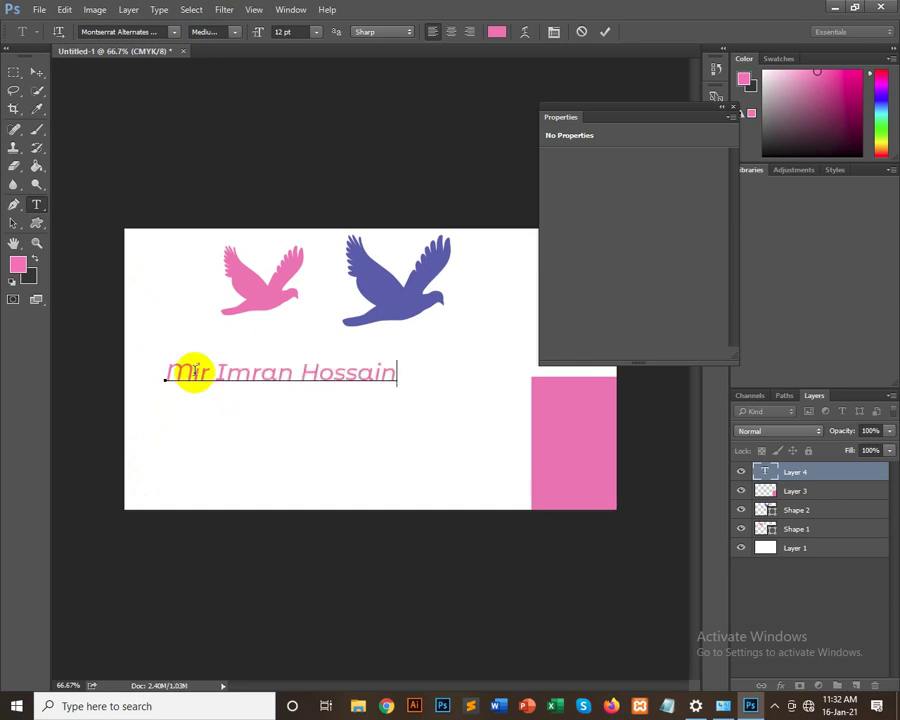
pyautogui.moveTo(193, 372); pyautogui.dragTo(149, 370)
pyautogui.press('Right')
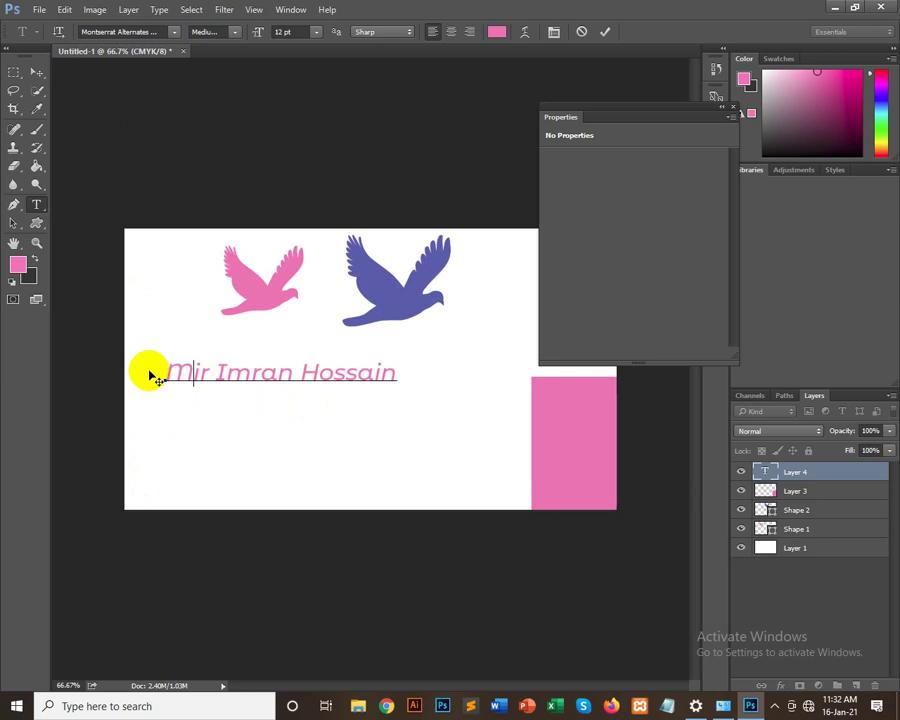
pyautogui.press('Delete')
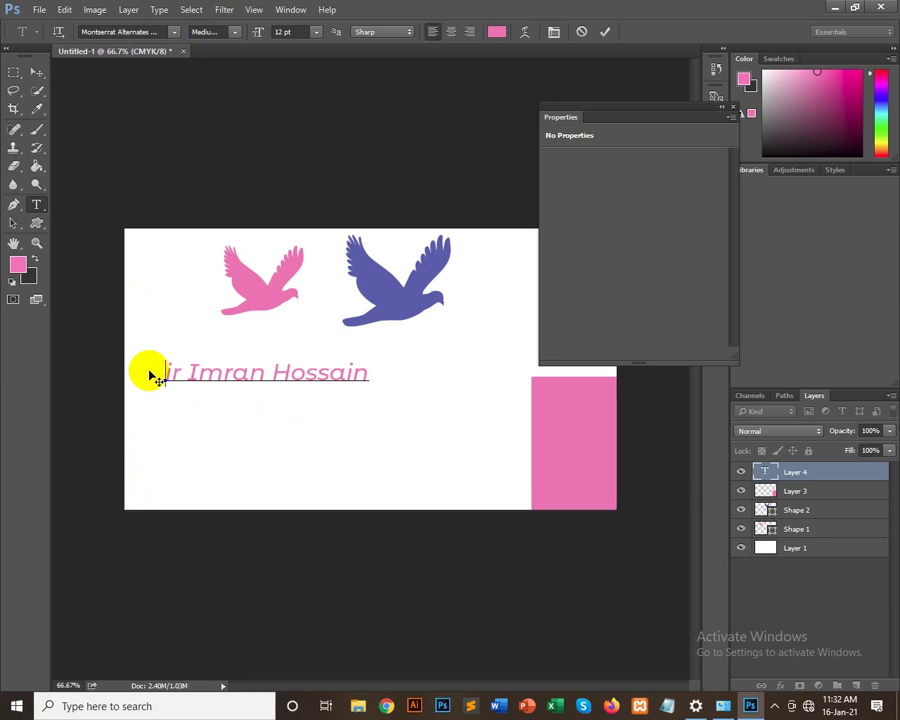
pyautogui.write('m')
pyautogui.press('BackSpace')
pyautogui.write('M')
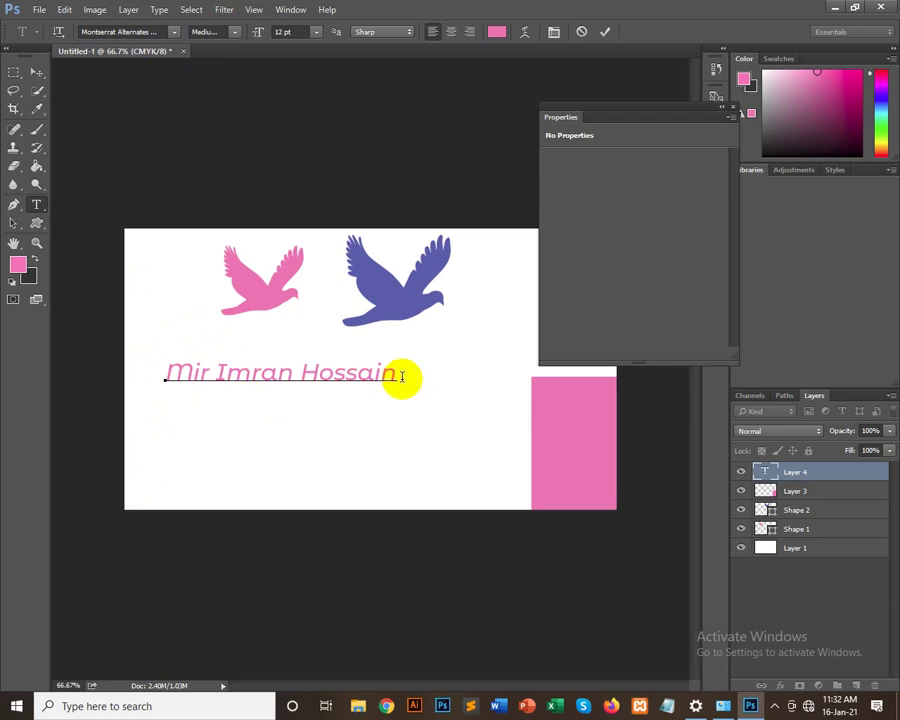
pyautogui.moveTo(348, 376); pyautogui.dragTo(86, 374)
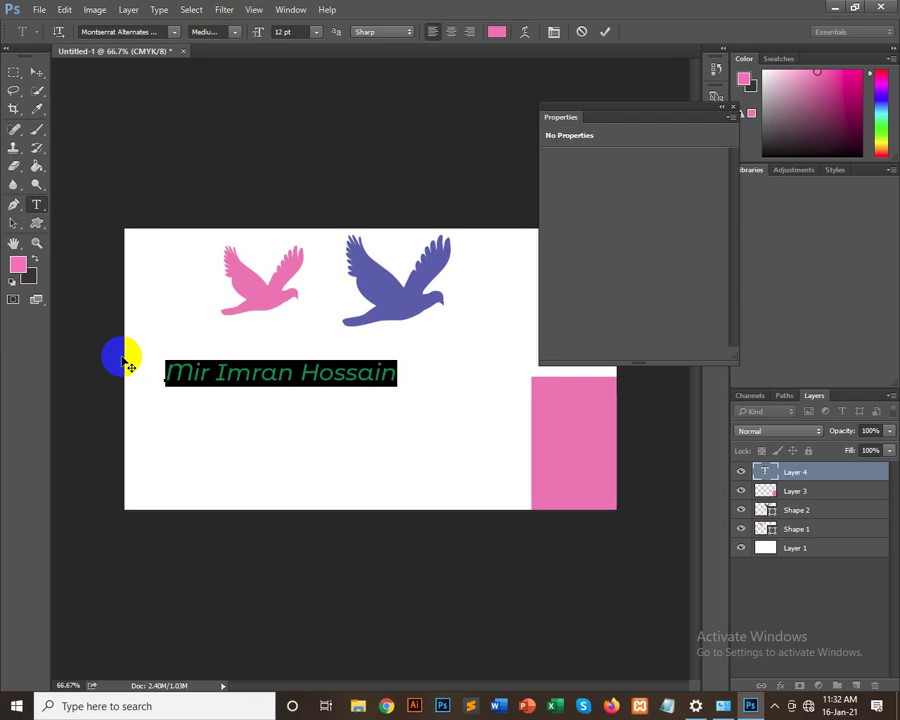
# Step: Try the name in Montserrat Bold
pyautogui.click(263, 382)
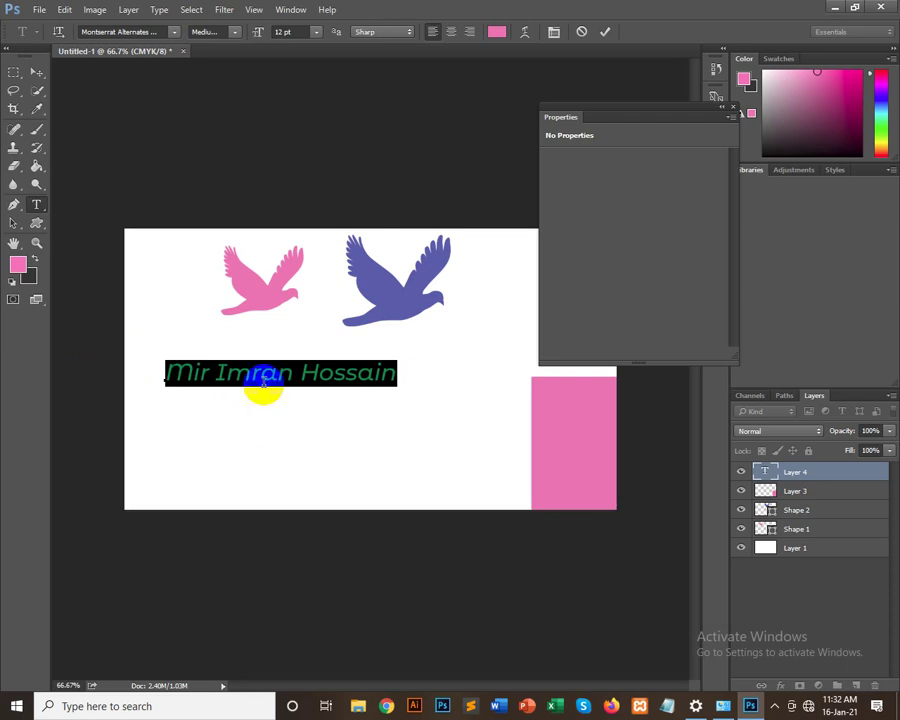
pyautogui.moveTo(393, 372); pyautogui.dragTo(158, 368)
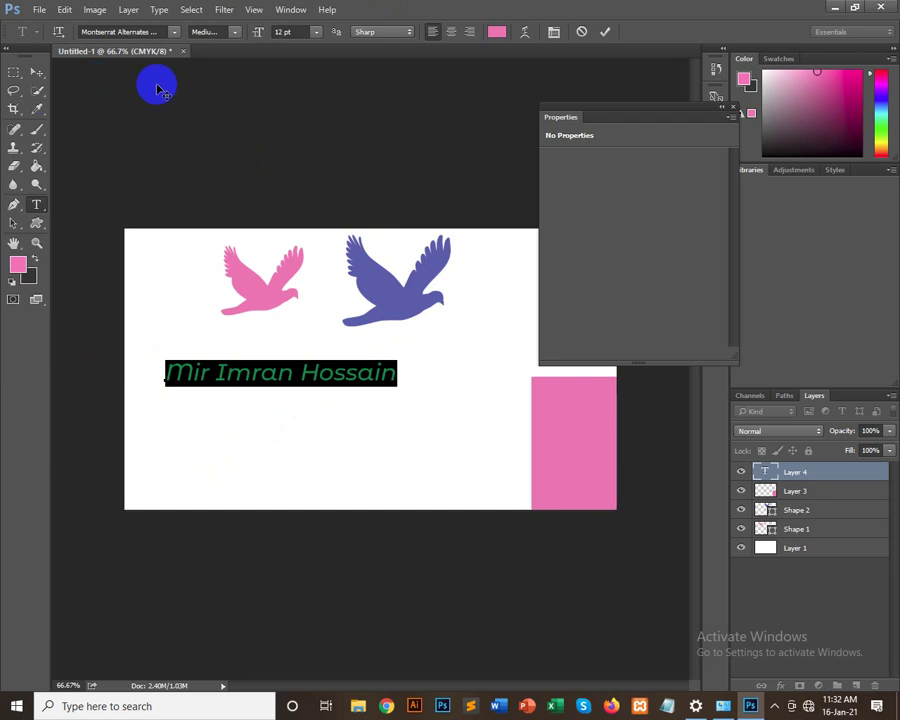
pyautogui.click(230, 34)
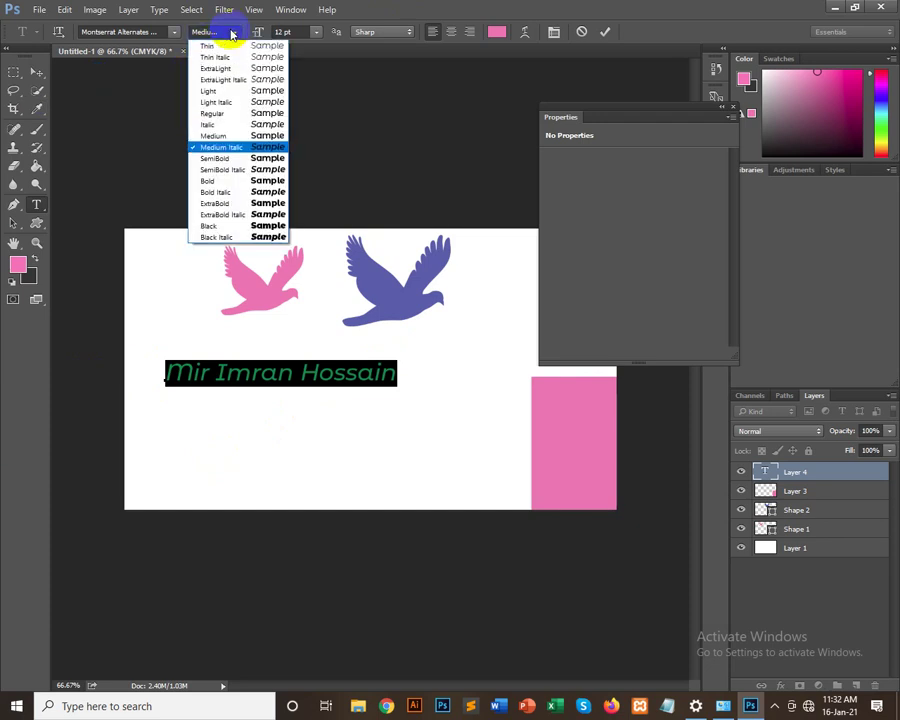
pyautogui.click(118, 30)
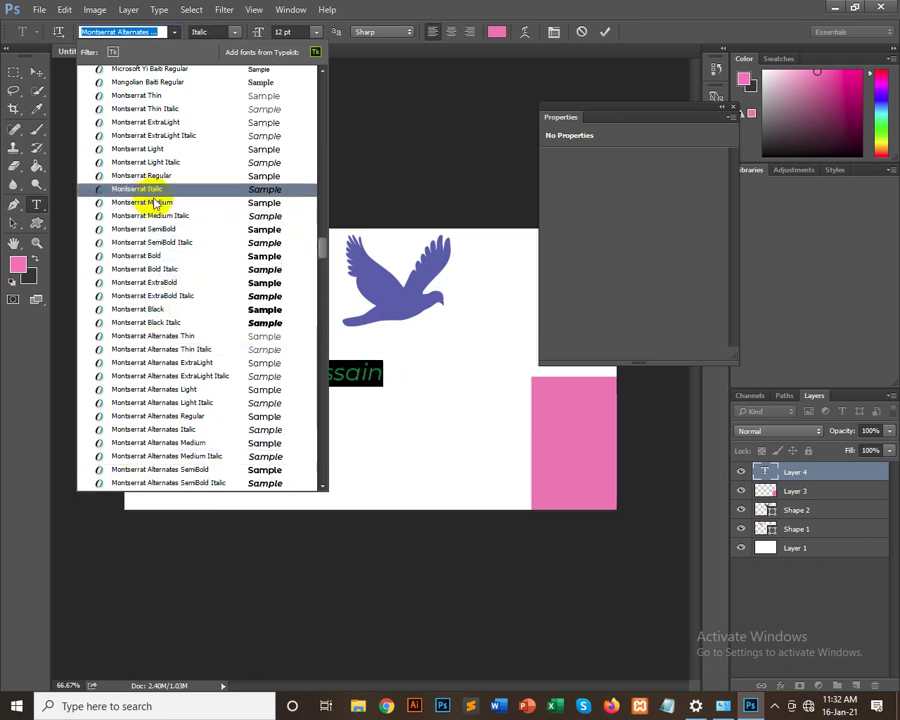
pyautogui.click(150, 256)
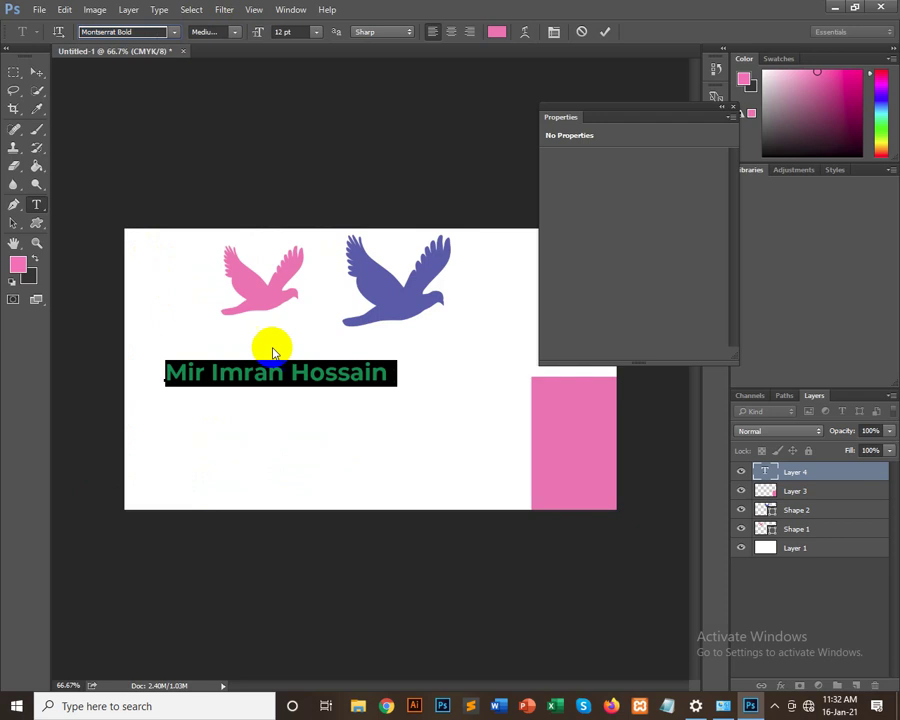
pyautogui.click(240, 378)
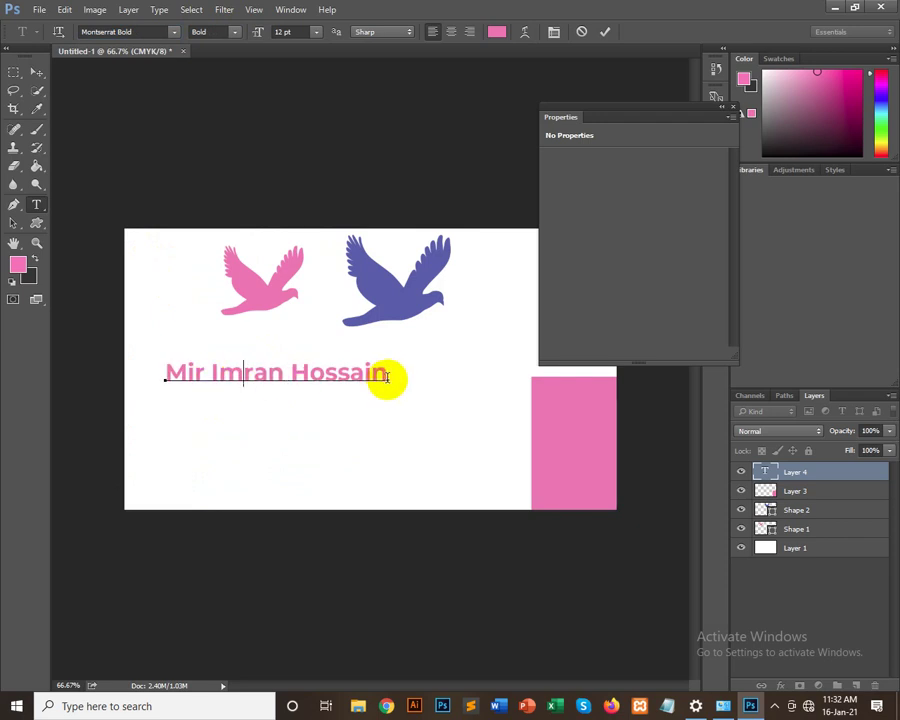
# Step: Try the name in Medium weight, then in Light weight
pyautogui.moveTo(387, 377); pyautogui.dragTo(157, 376)
pyautogui.click(231, 32)
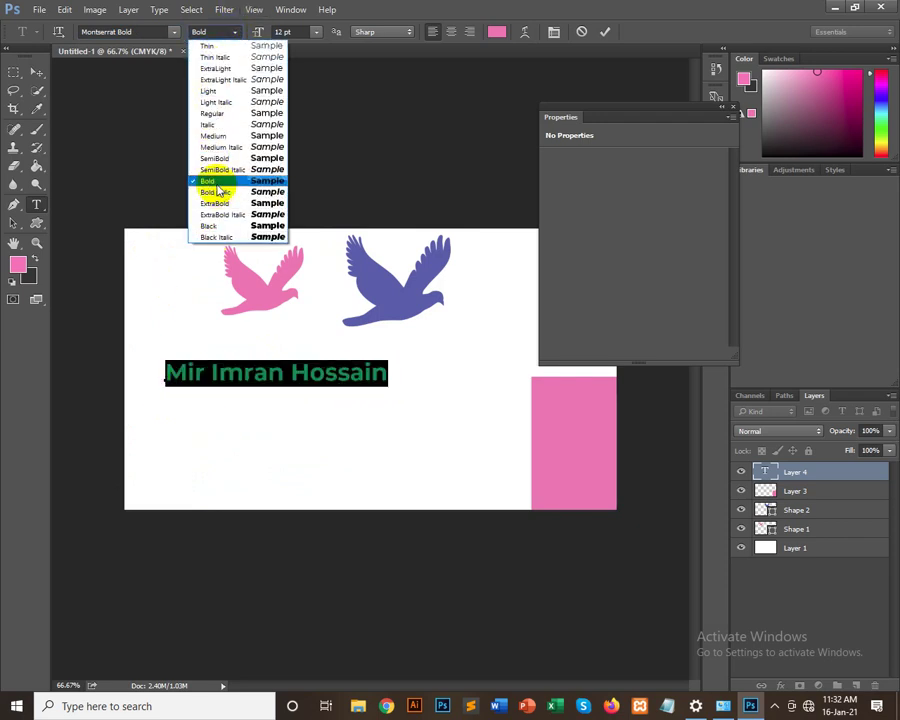
pyautogui.click(220, 136)
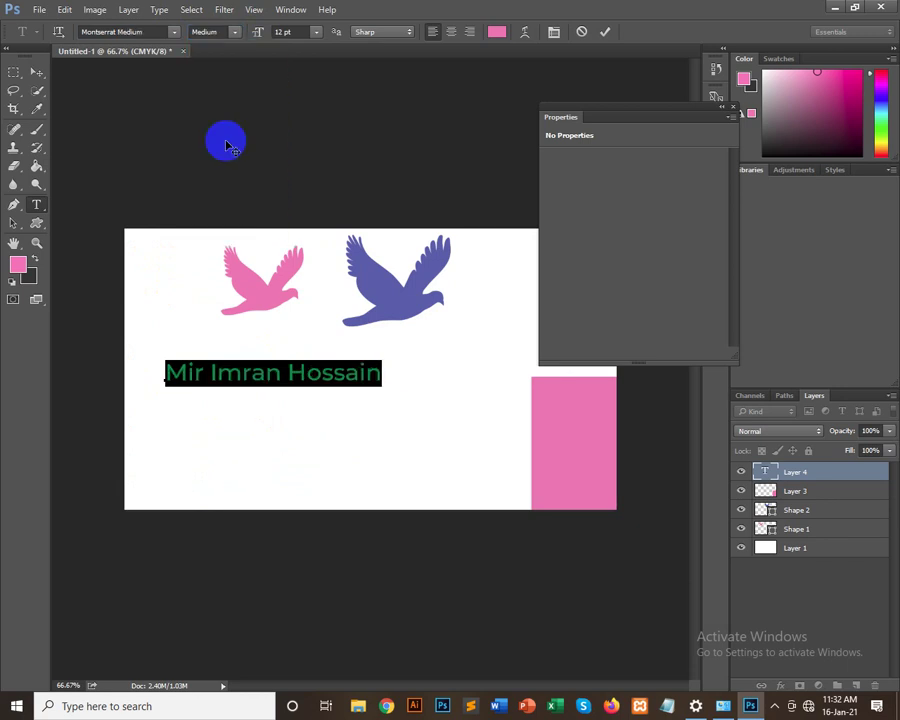
pyautogui.click(232, 32)
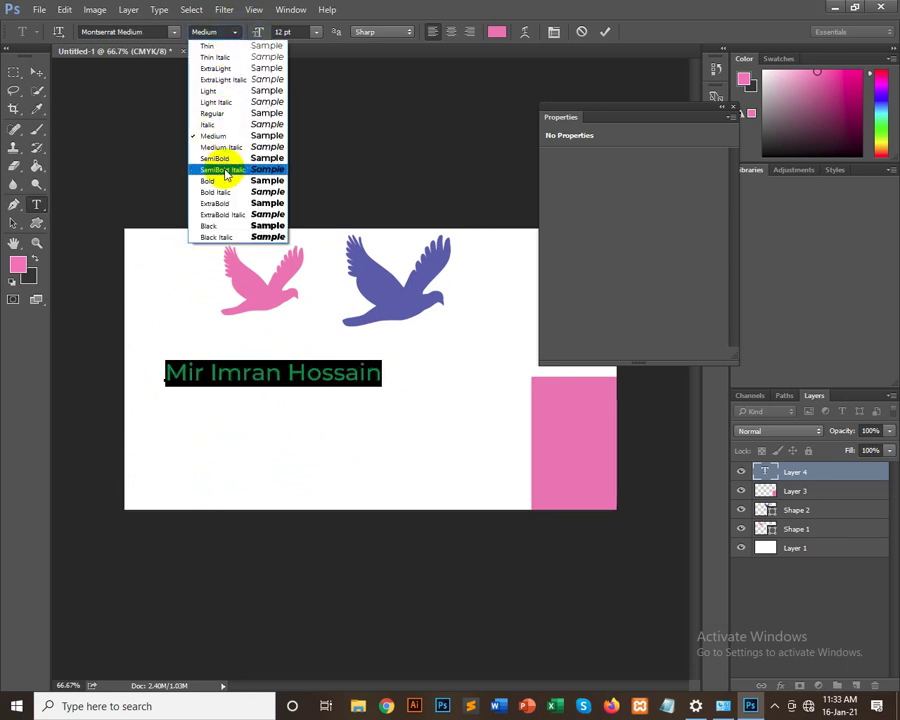
pyautogui.click(227, 93)
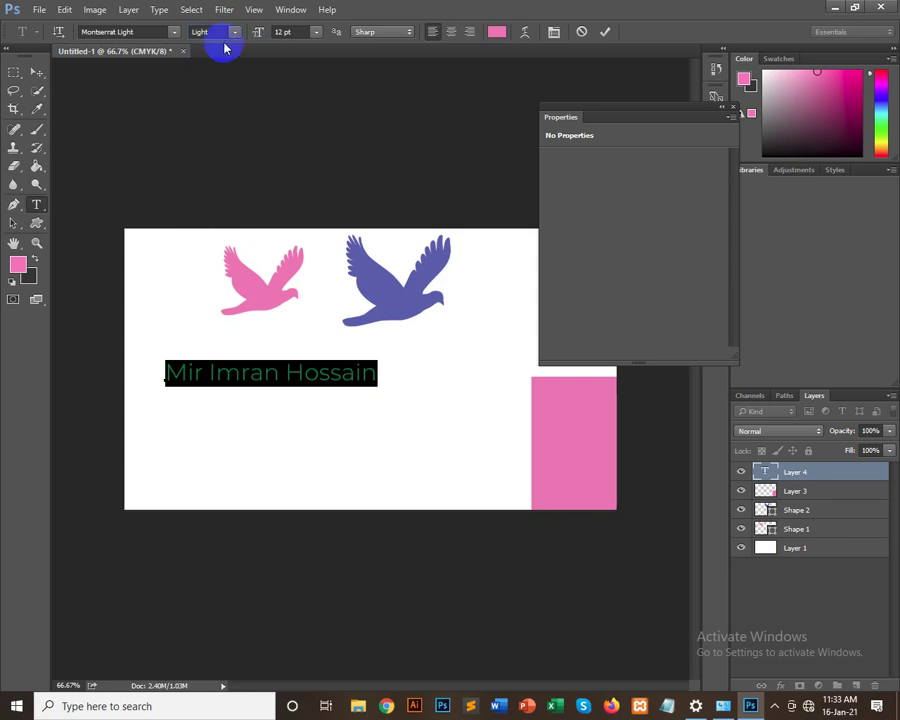
pyautogui.click(364, 376)
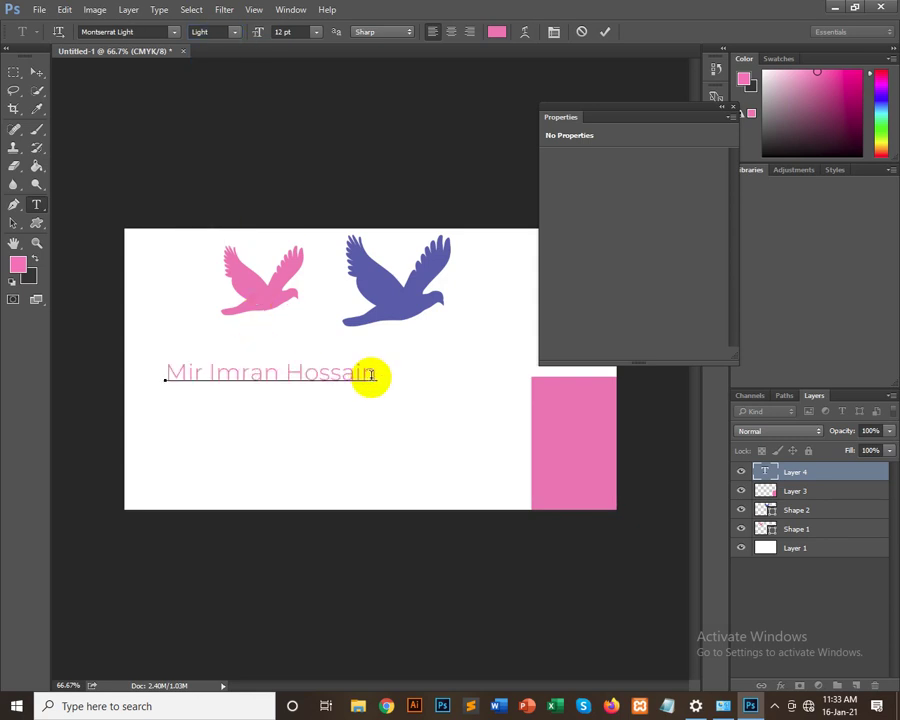
# Step: Set the name in Light Italic and enlarge it to 30 pt
pyautogui.moveTo(366, 378); pyautogui.dragTo(137, 375)
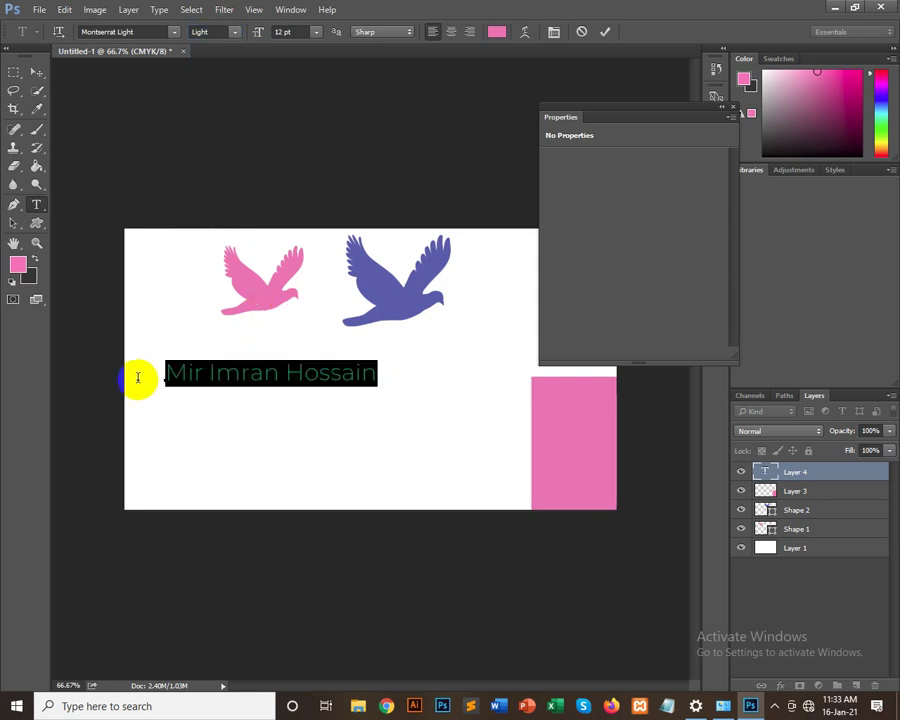
pyautogui.click(234, 31)
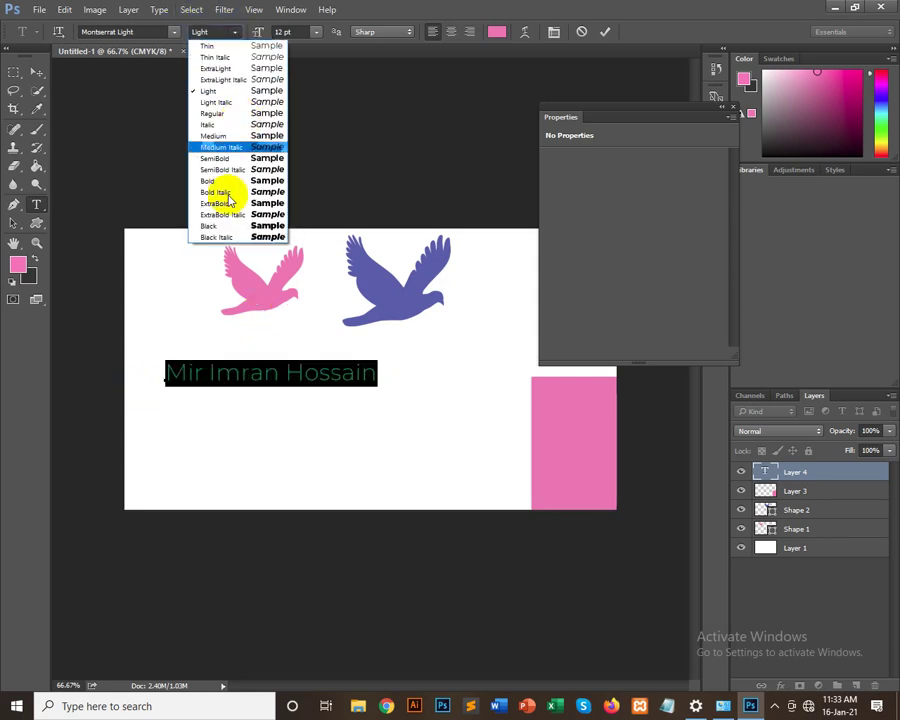
pyautogui.click(237, 104)
pyautogui.click(358, 372)
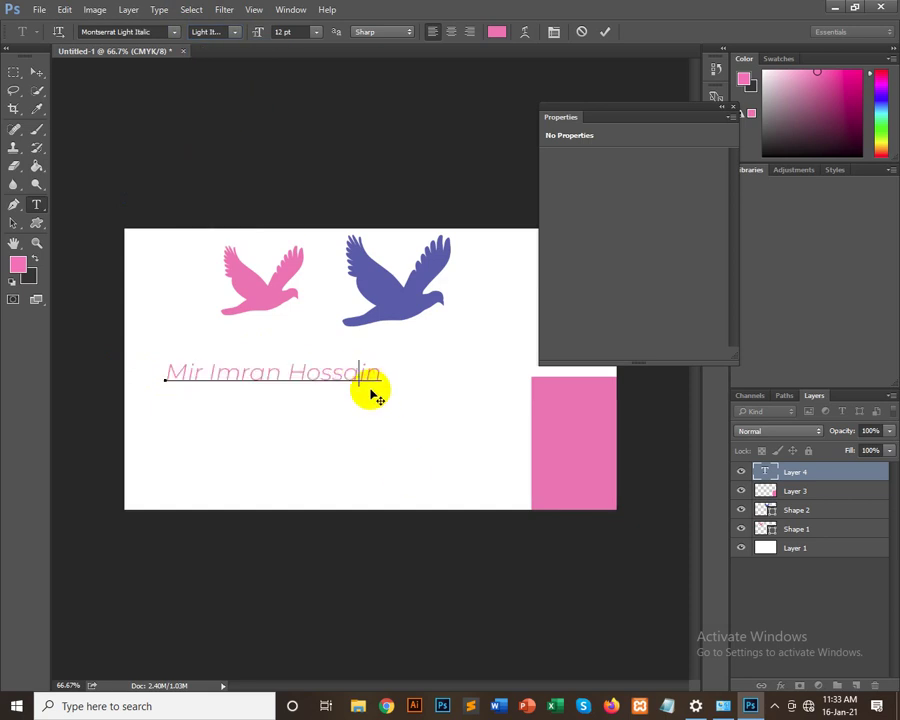
pyautogui.moveTo(380, 383); pyautogui.dragTo(137, 378)
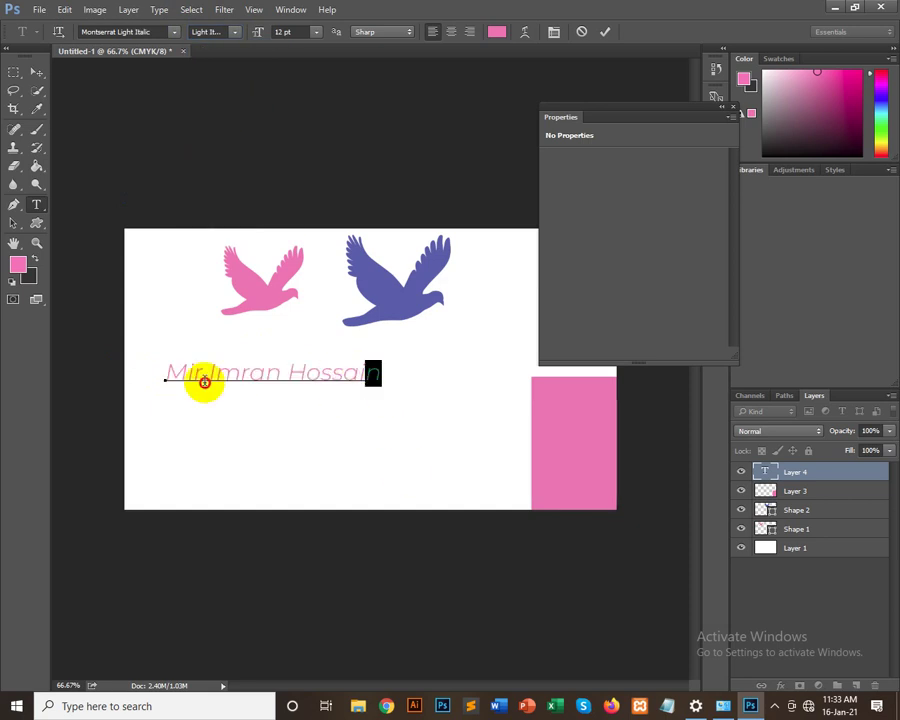
pyautogui.click(316, 32)
pyautogui.click(302, 207)
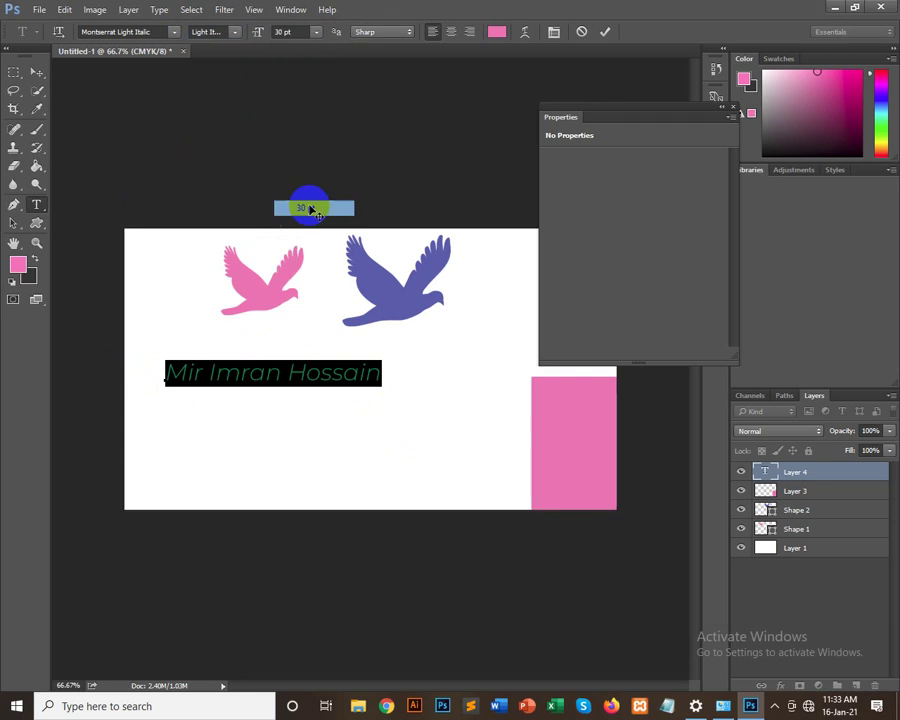
pyautogui.click(316, 32)
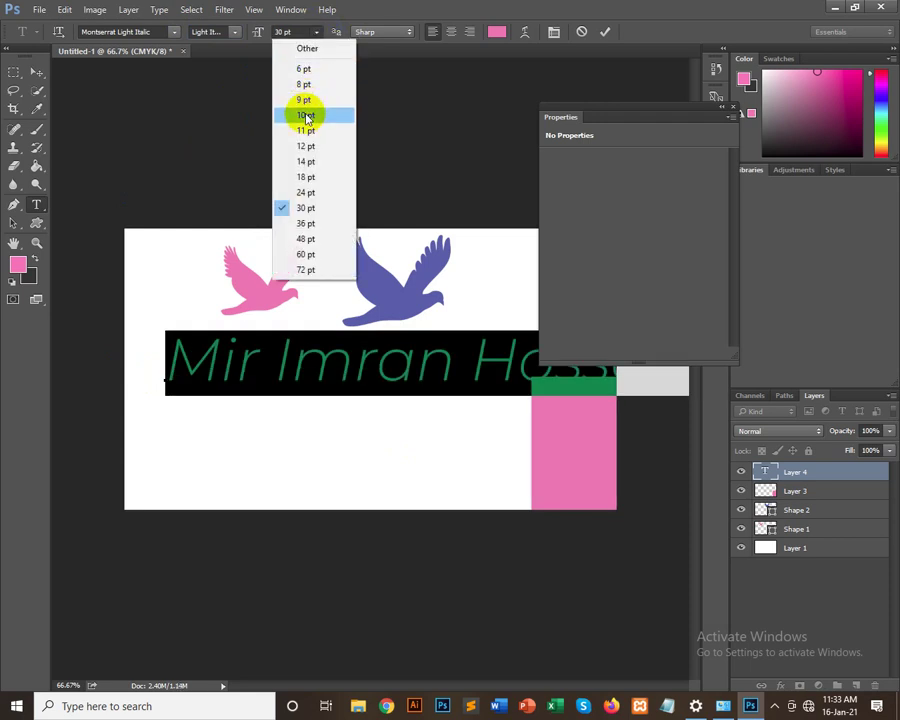
# Step: Shrink the name to 10 pt and try the Haettenschweiler font
pyautogui.click(303, 114)
pyautogui.click(170, 35)
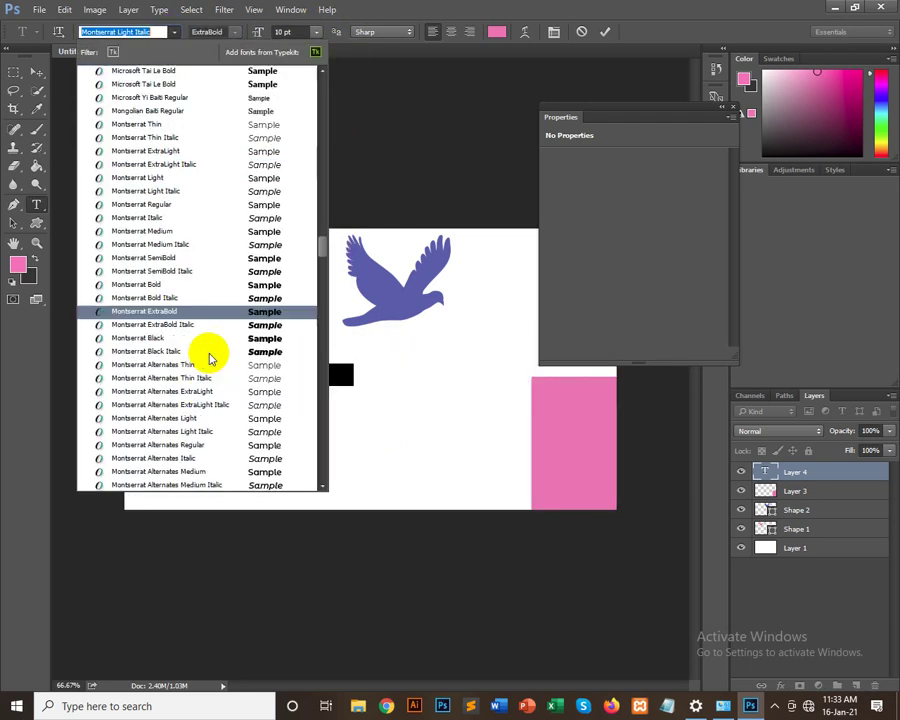
pyautogui.scroll(4, 208, 356)
pyautogui.scroll(1, 210, 358)
pyautogui.scroll(5, 210, 358)
pyautogui.scroll(1, 210, 358)
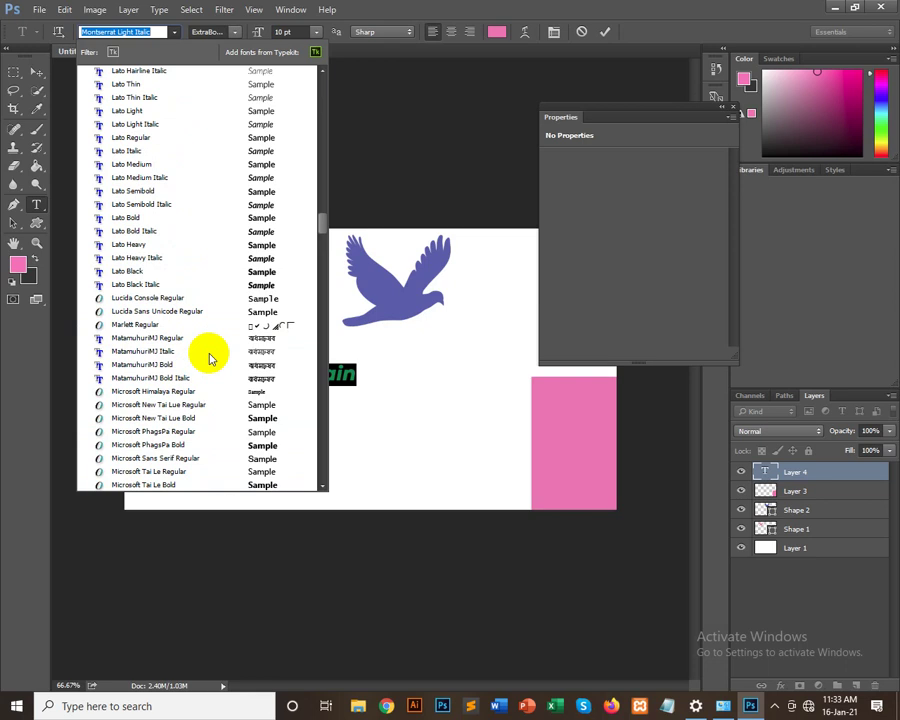
pyautogui.scroll(2, 210, 358)
pyautogui.scroll(2, 212, 358)
pyautogui.scroll(4, 211, 358)
pyautogui.scroll(3, 211, 358)
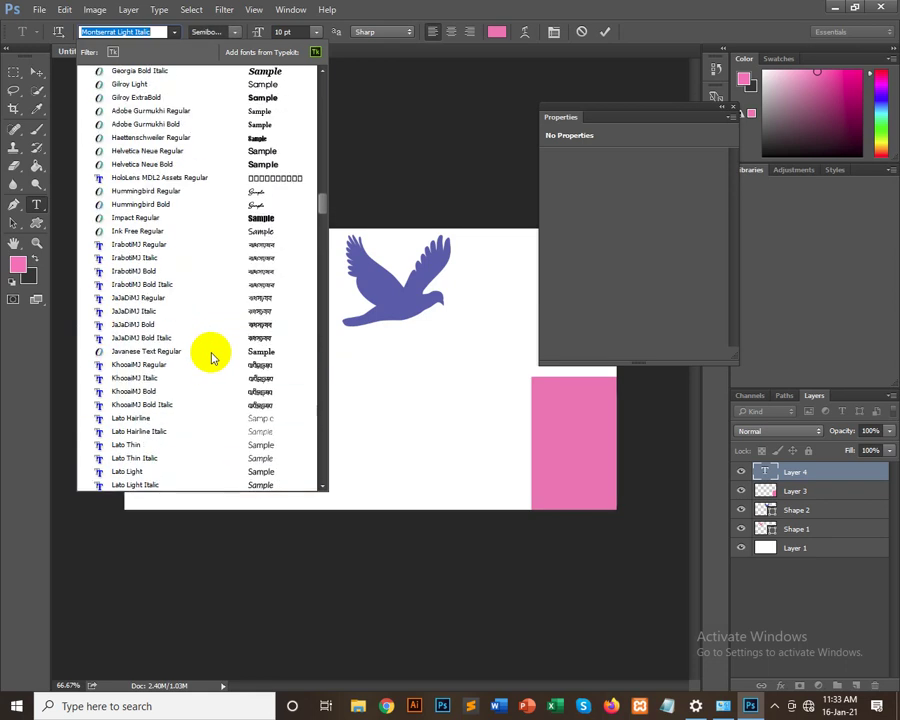
pyautogui.scroll(1, 212, 358)
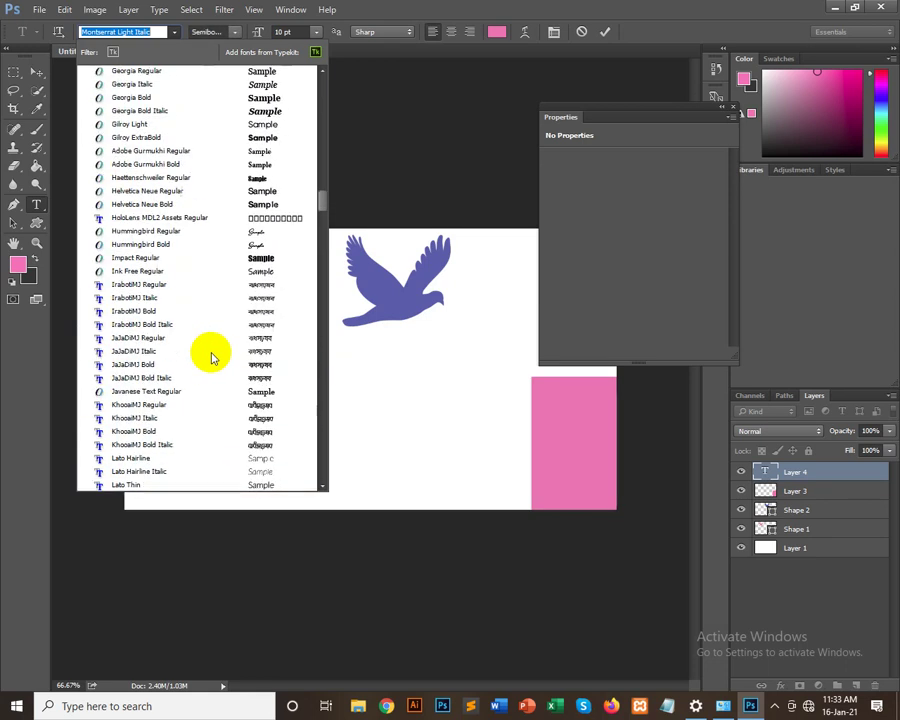
pyautogui.click(282, 177)
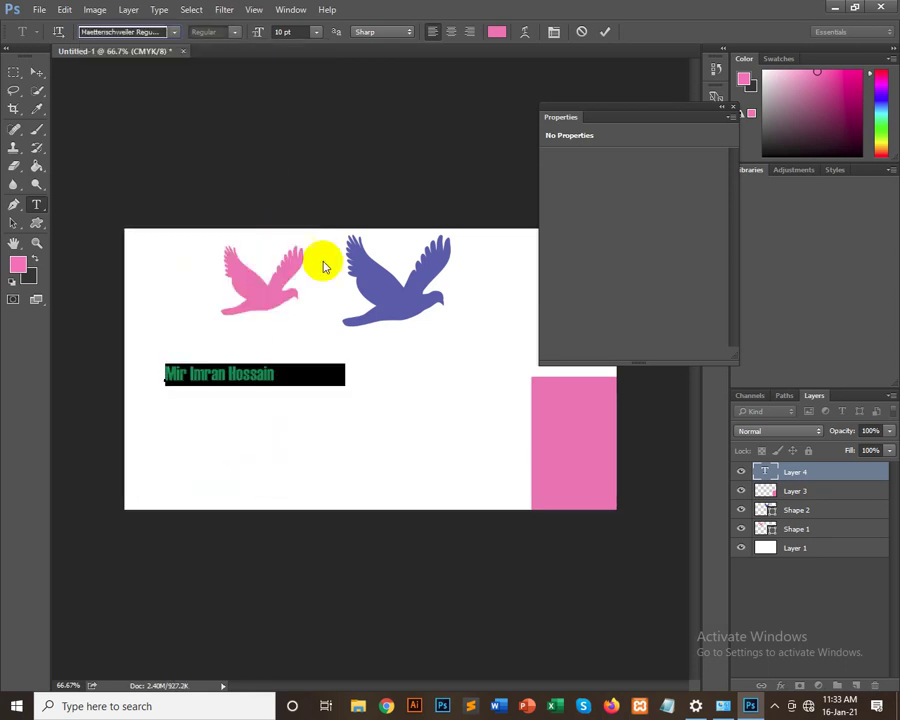
pyautogui.click(235, 374)
# Step: Switch the name to the Hummingbird Regular script font
pyautogui.moveTo(276, 373); pyautogui.dragTo(145, 372)
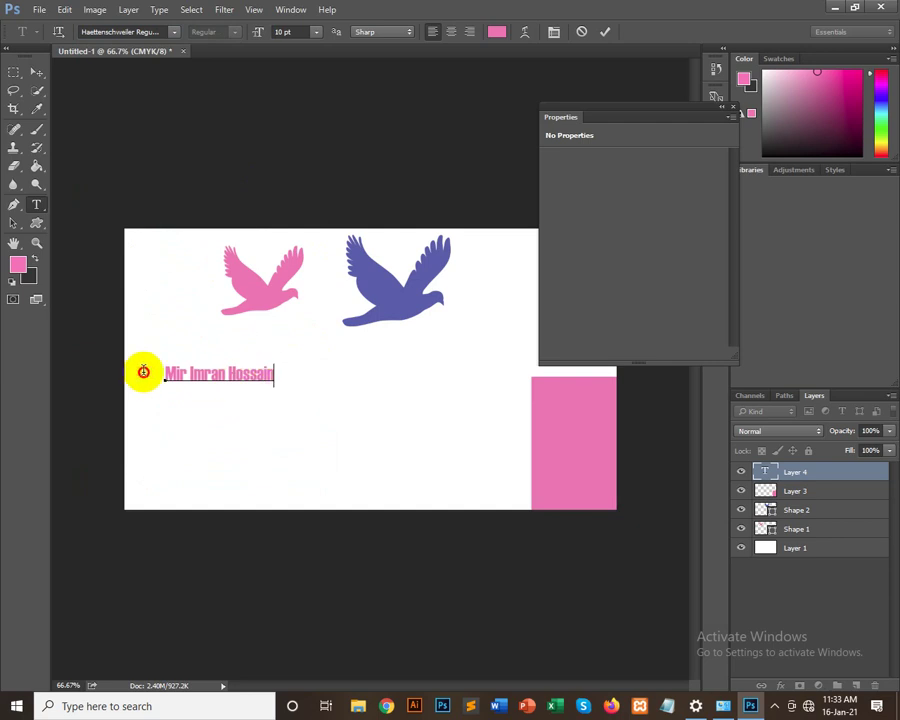
pyautogui.click(176, 33)
pyautogui.scroll(1, 226, 324)
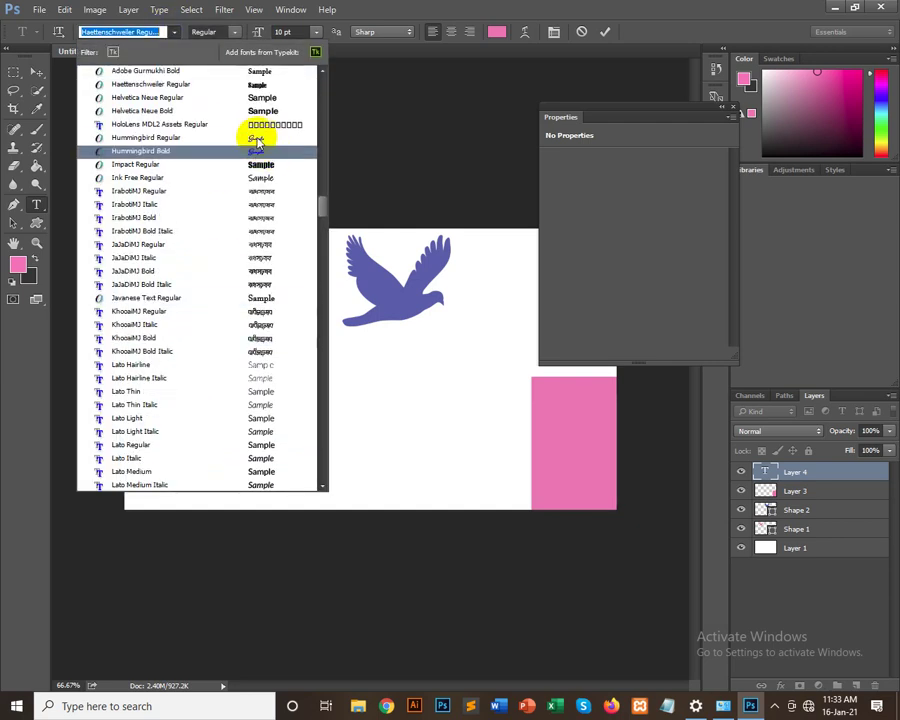
pyautogui.click(256, 139)
pyautogui.click(252, 385)
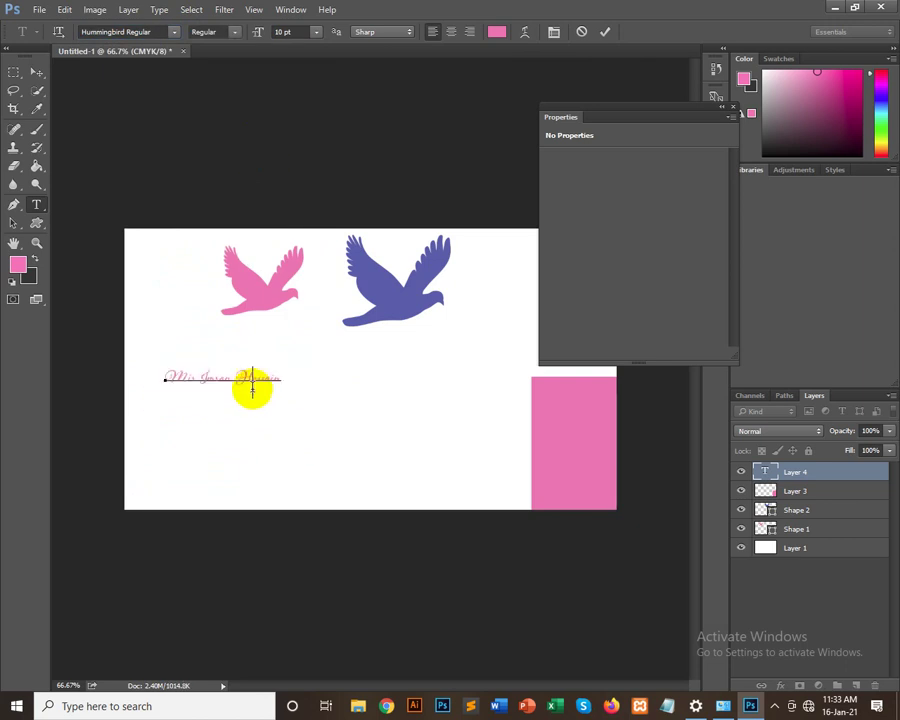
pyautogui.moveTo(281, 381); pyautogui.dragTo(117, 378)
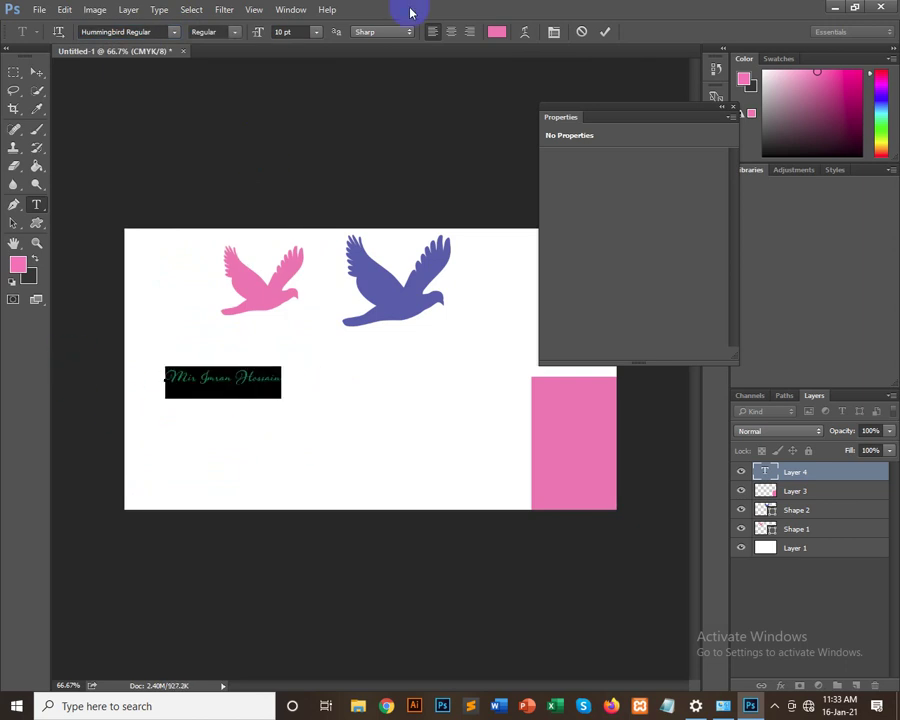
pyautogui.click(316, 32)
# Step: Resize the script name to 36 pt, then down to 24 pt
pyautogui.click(311, 224)
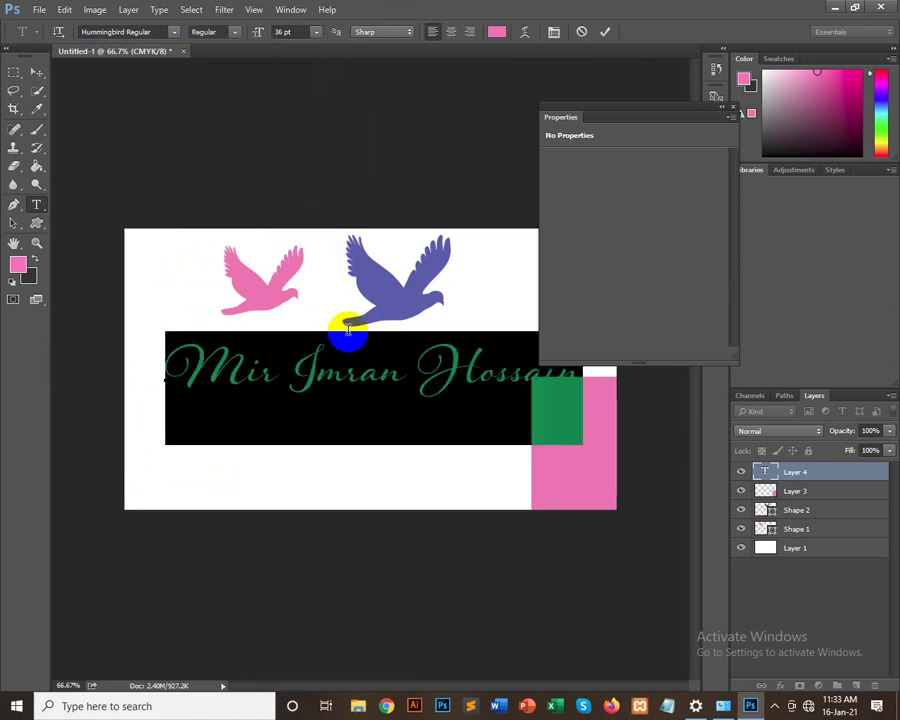
pyautogui.click(318, 31)
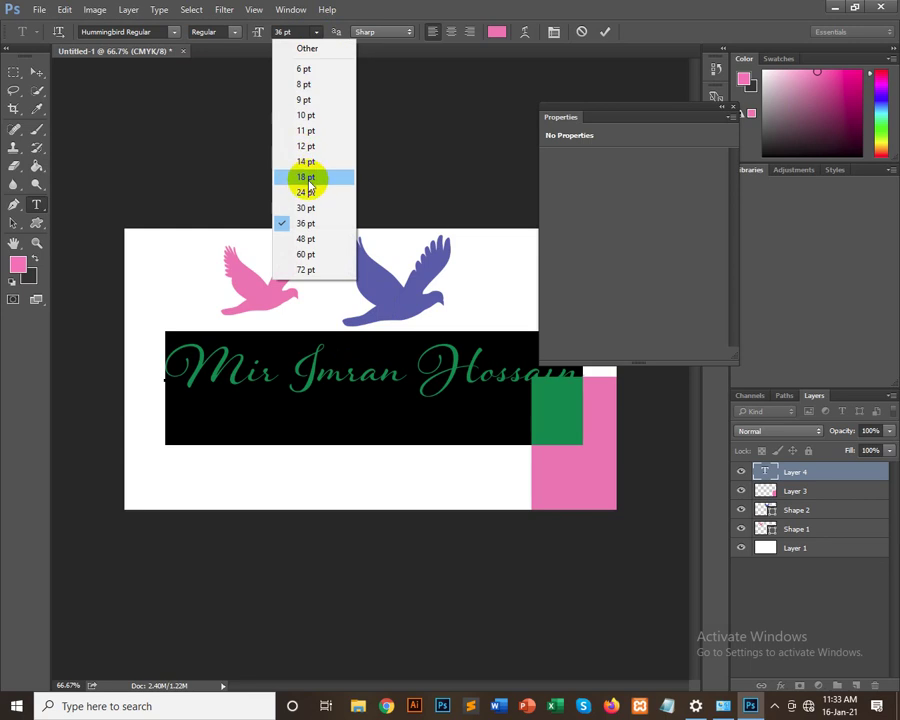
pyautogui.click(305, 192)
pyautogui.click(396, 384)
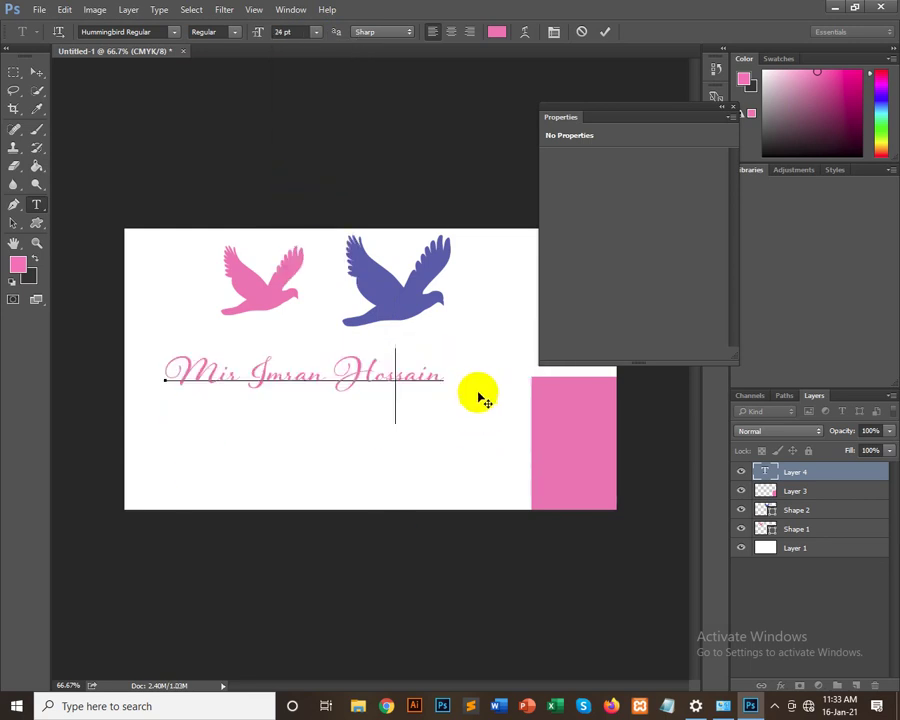
# Step: Reselect the name text and leave an insertion point inside it
pyautogui.moveTo(448, 376); pyautogui.dragTo(68, 379)
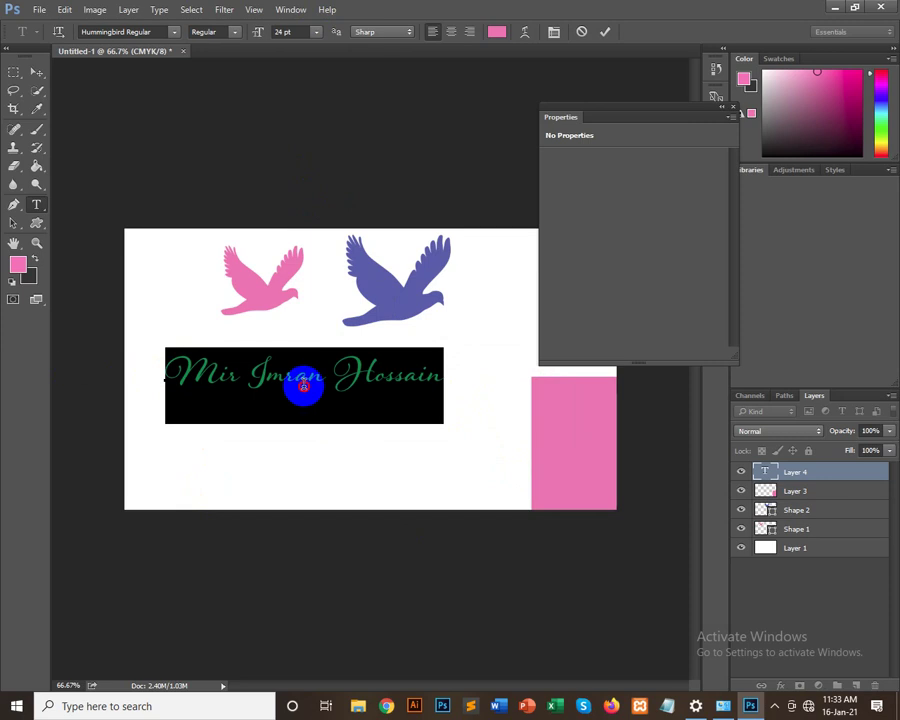
pyautogui.moveTo(418, 378); pyautogui.dragTo(137, 364)
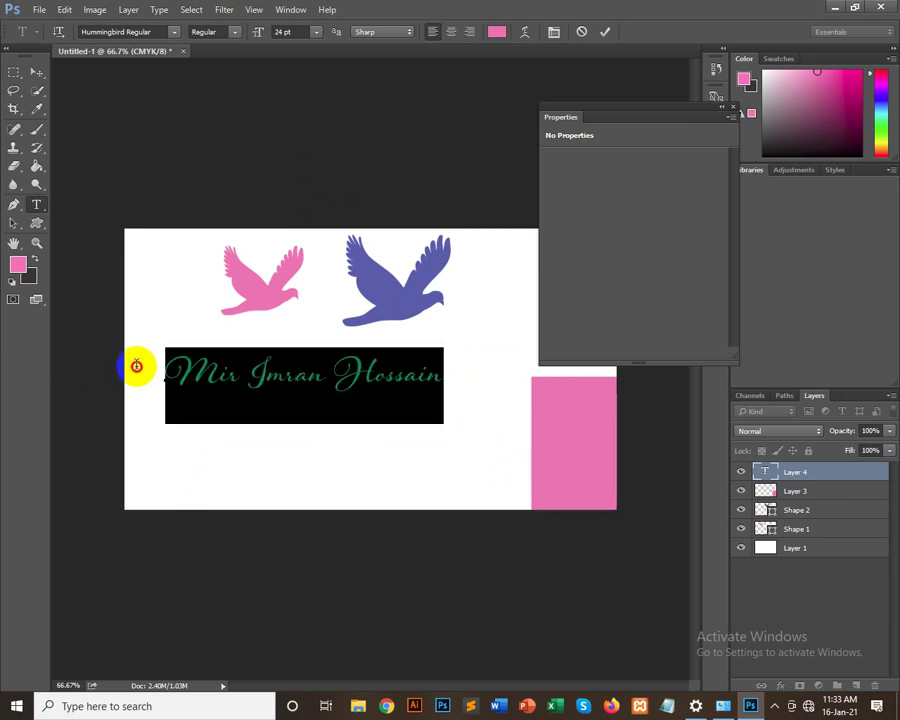
pyautogui.click(227, 384)
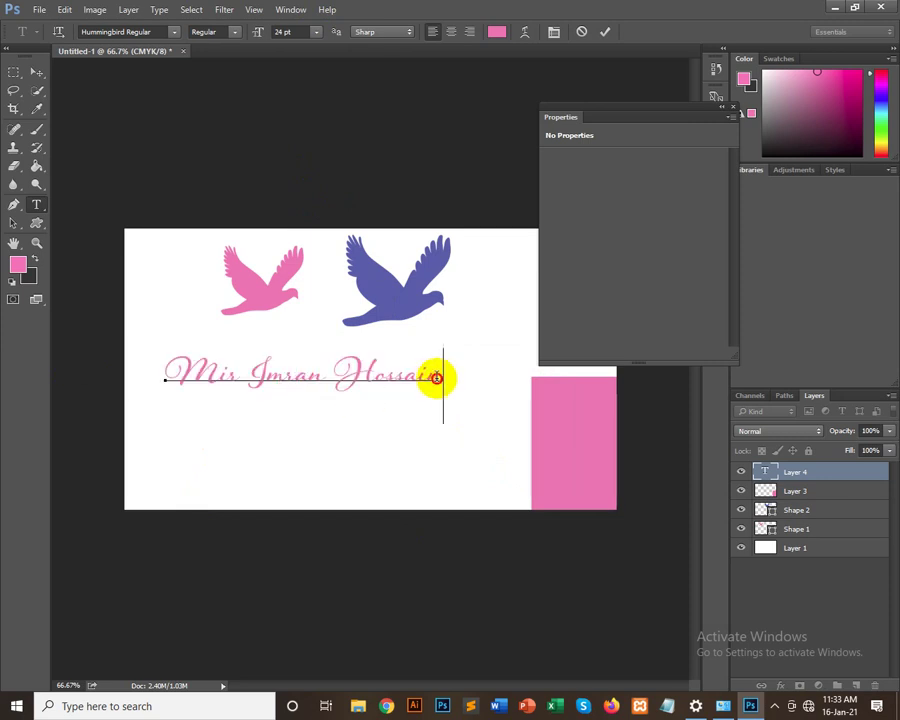
pyautogui.moveTo(437, 377); pyautogui.dragTo(8, 381)
pyautogui.click(282, 380)
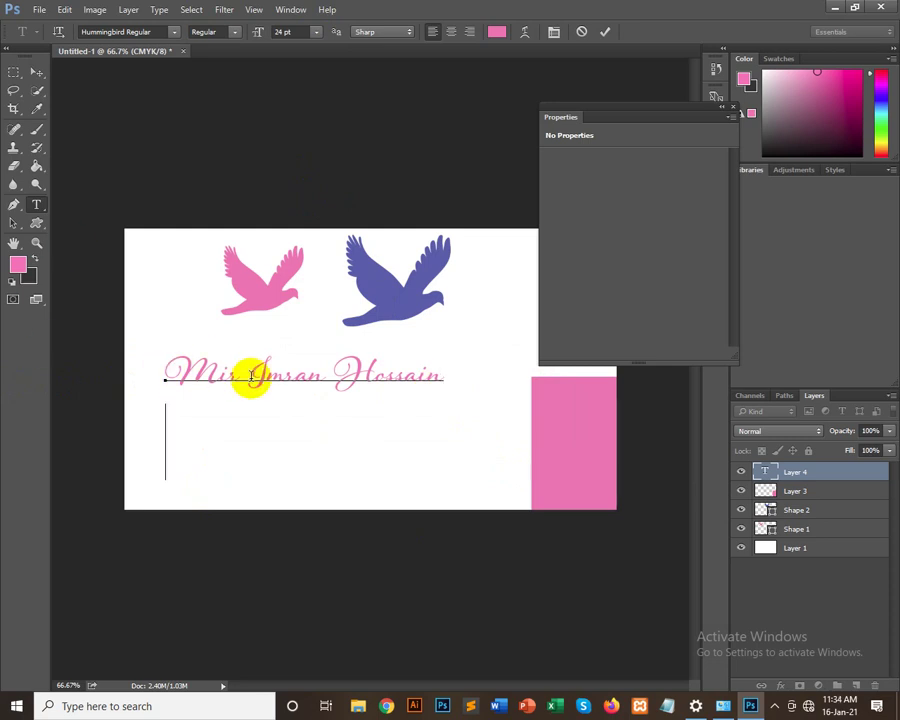
# Step: Break the name into three lines, one word per line
pyautogui.press('Return')
pyautogui.click(252, 432)
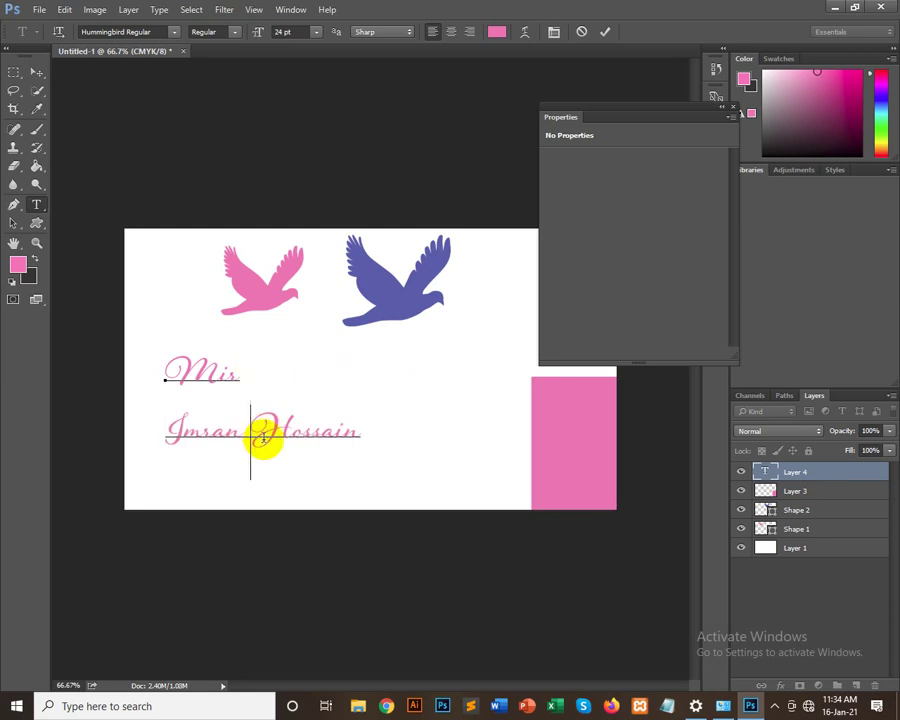
pyautogui.press('Return')
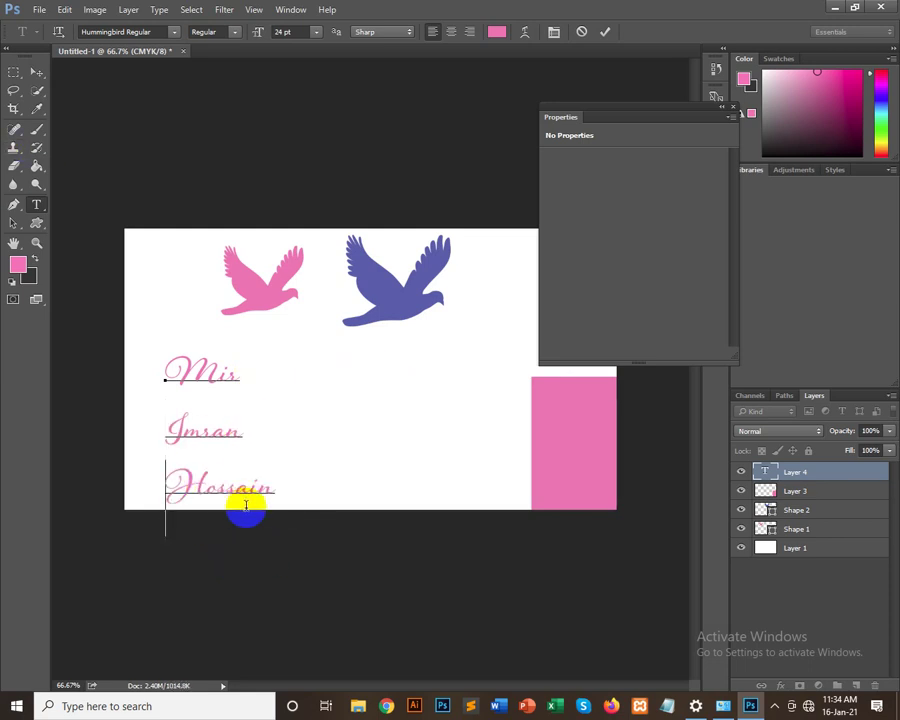
# Step: Restyle the whole name in Nexa Bold at 13 pt
pyautogui.hotkey('ctrl', 'a')
pyautogui.click(157, 31)
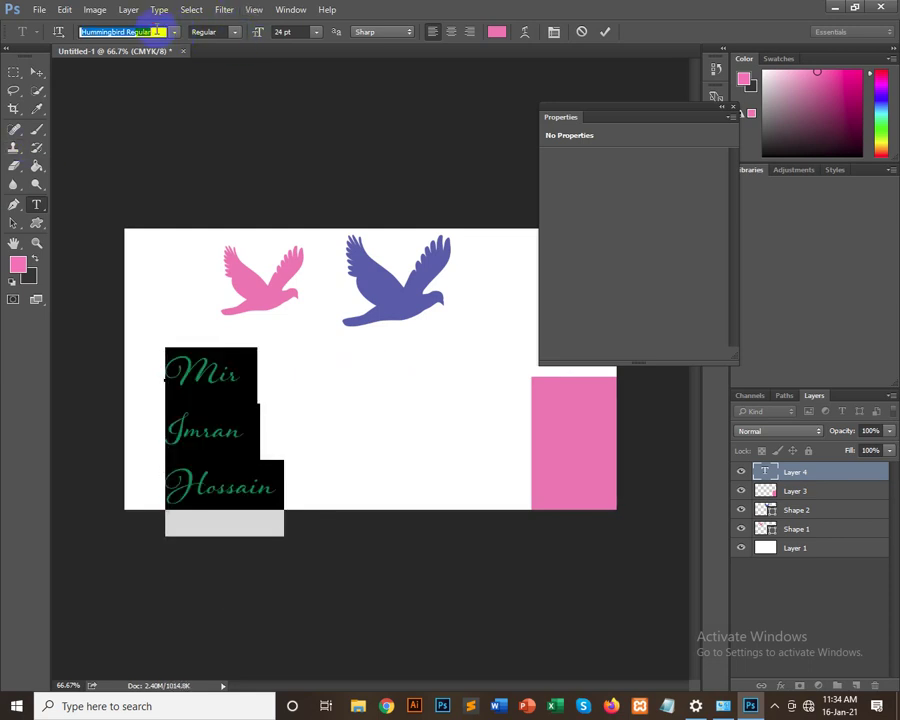
pyautogui.write('nex')
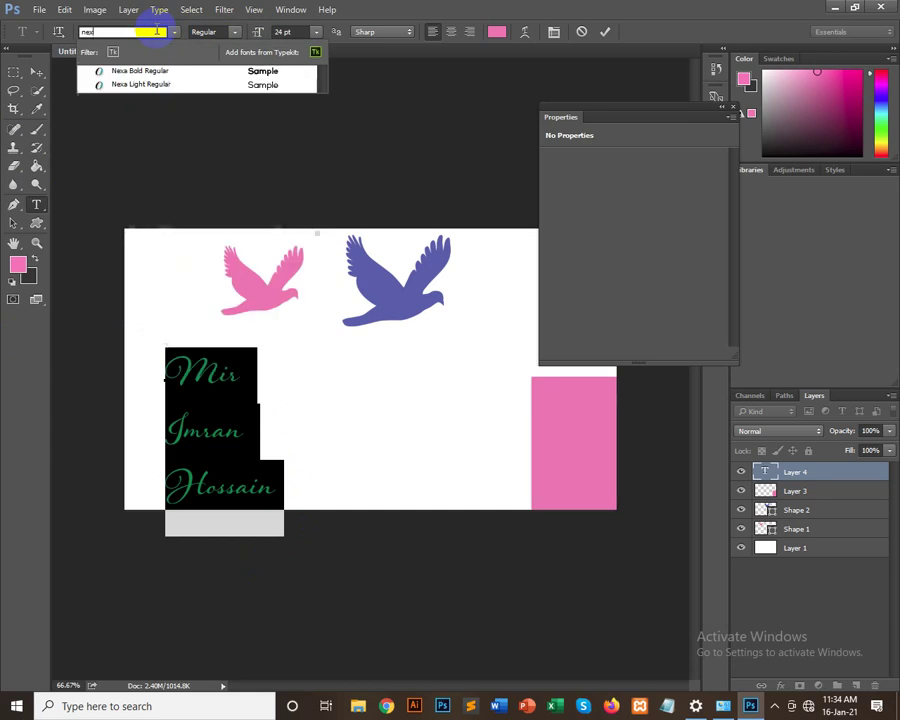
pyautogui.click(122, 71)
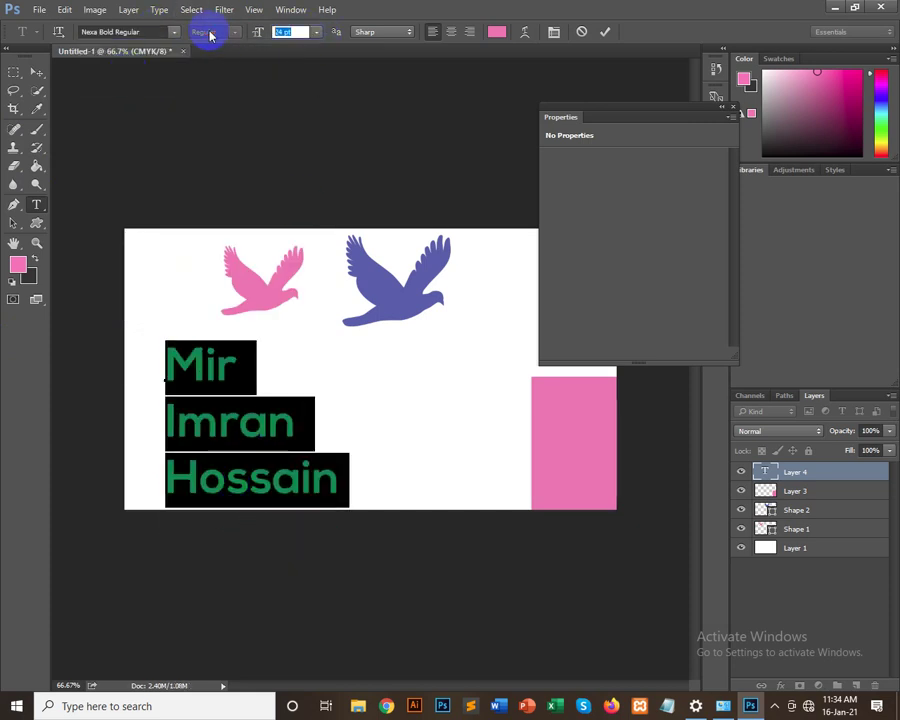
pyautogui.write('14')
pyautogui.press('Return')
pyautogui.click(264, 432)
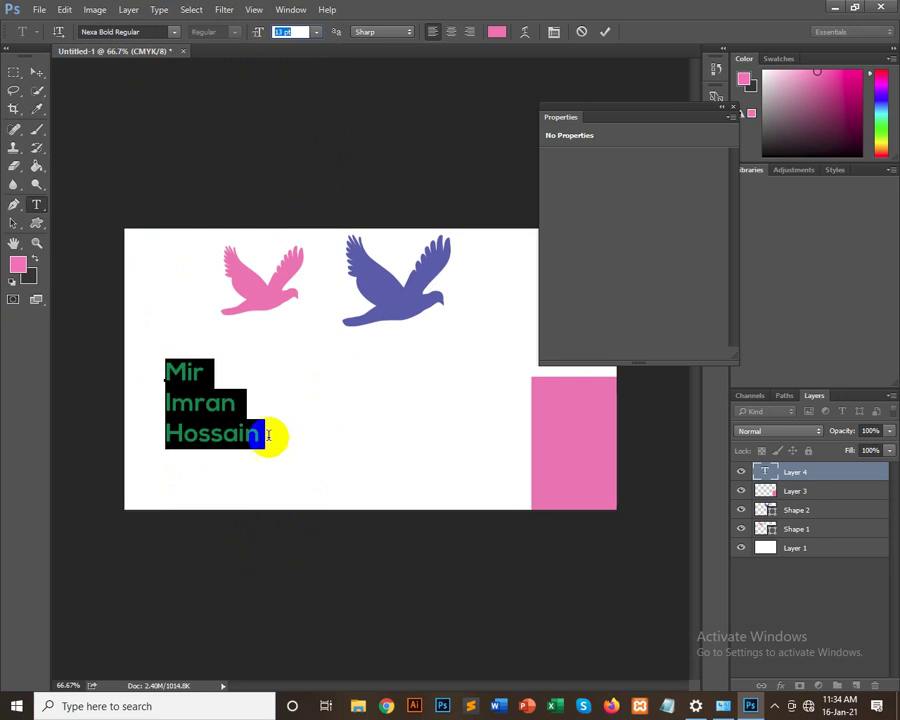
pyautogui.moveTo(262, 437); pyautogui.dragTo(129, 352)
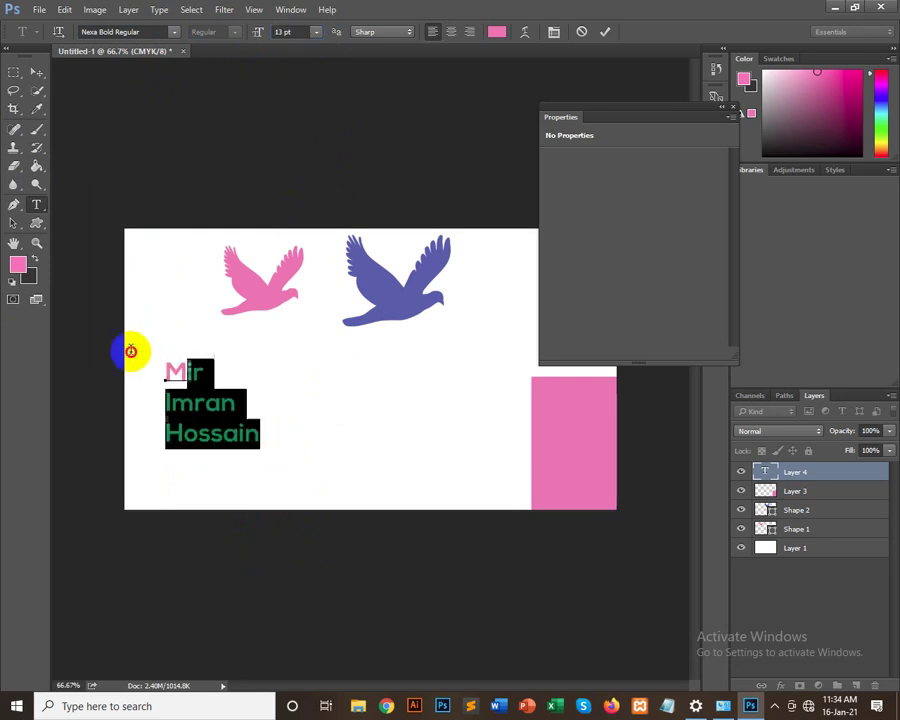
pyautogui.click(191, 382)
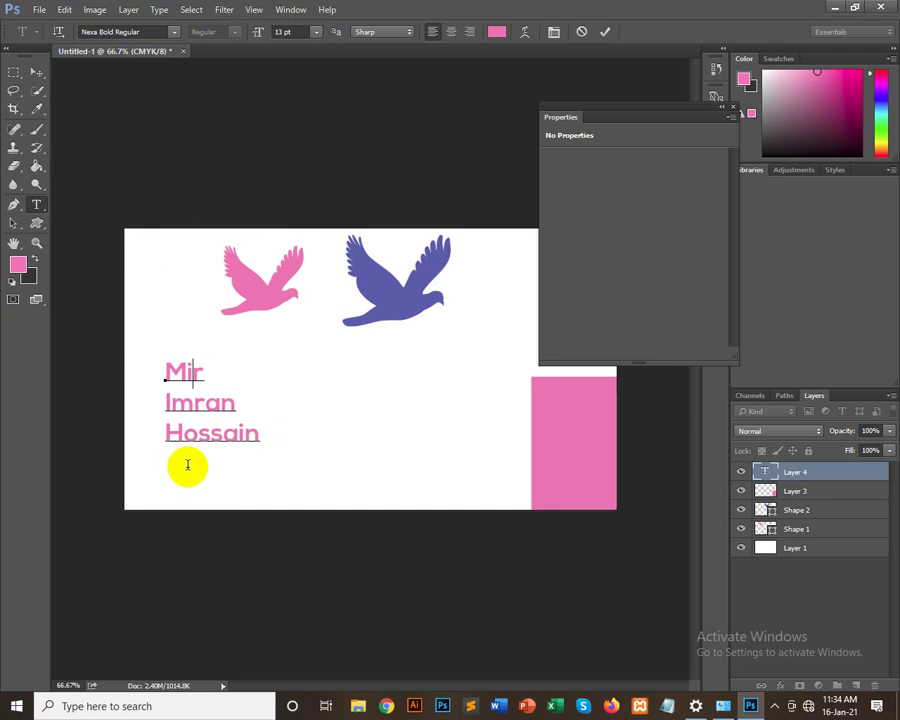
# Step: Select all three name lines and centre them
pyautogui.click(215, 372)
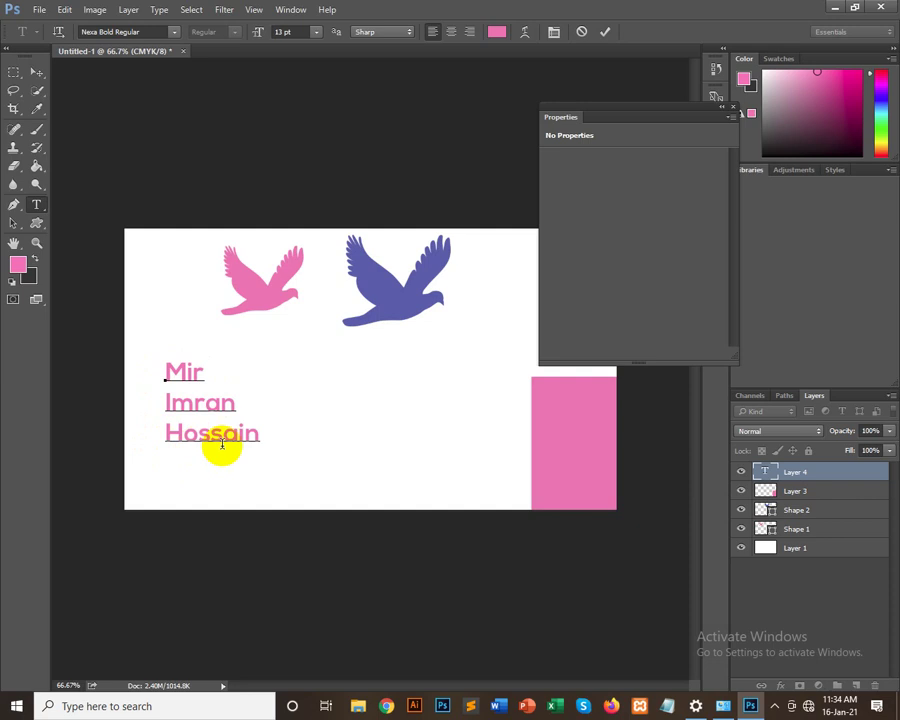
pyautogui.click(258, 434)
pyautogui.keyDown('shift'); pyautogui.click(138, 368); pyautogui.keyUp('shift')
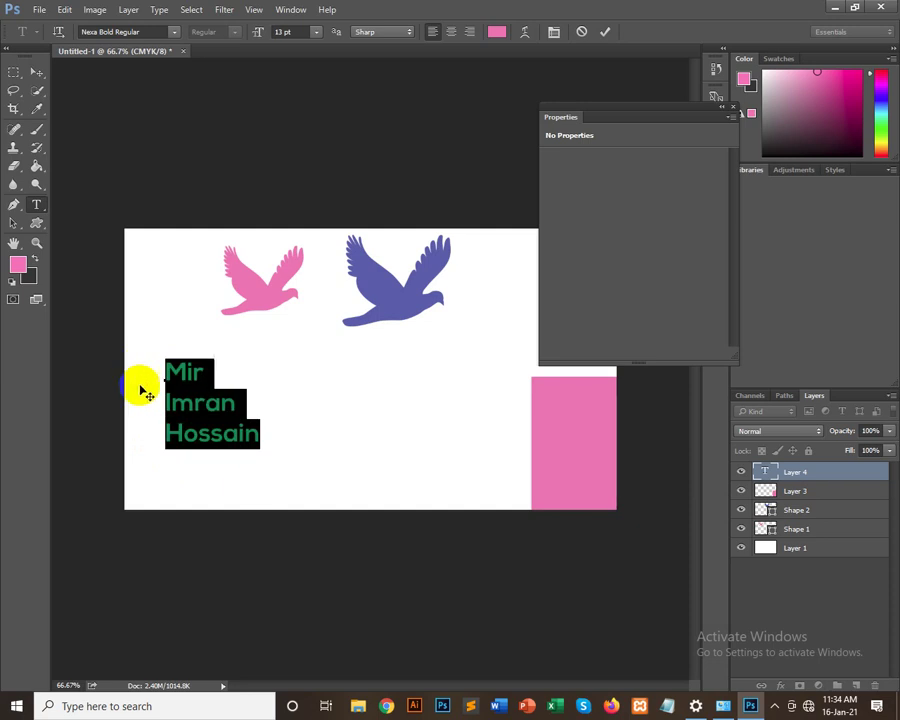
pyautogui.click(450, 36)
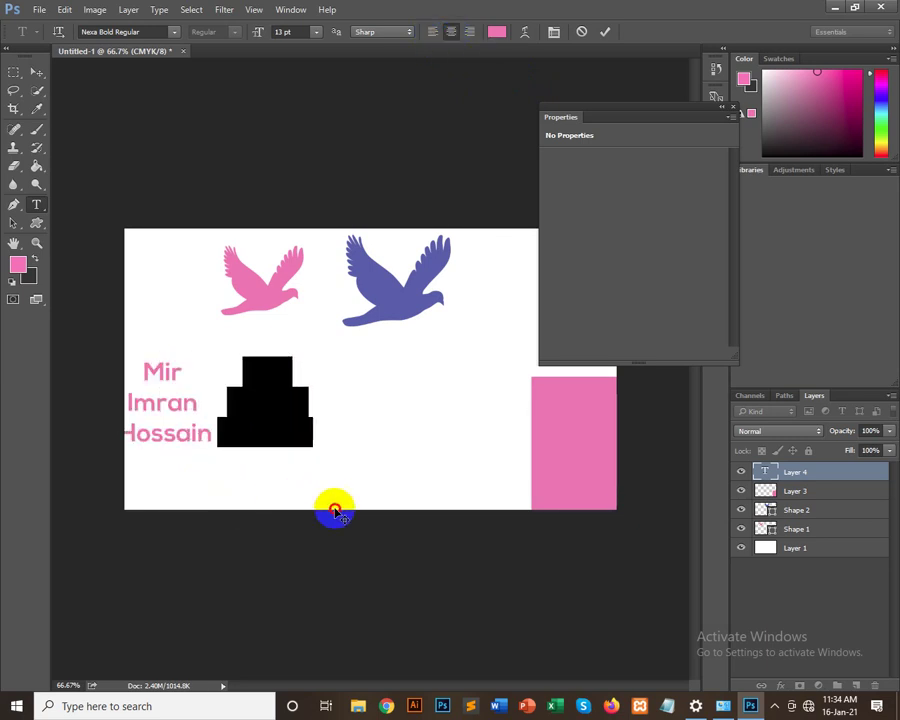
pyautogui.click(281, 390)
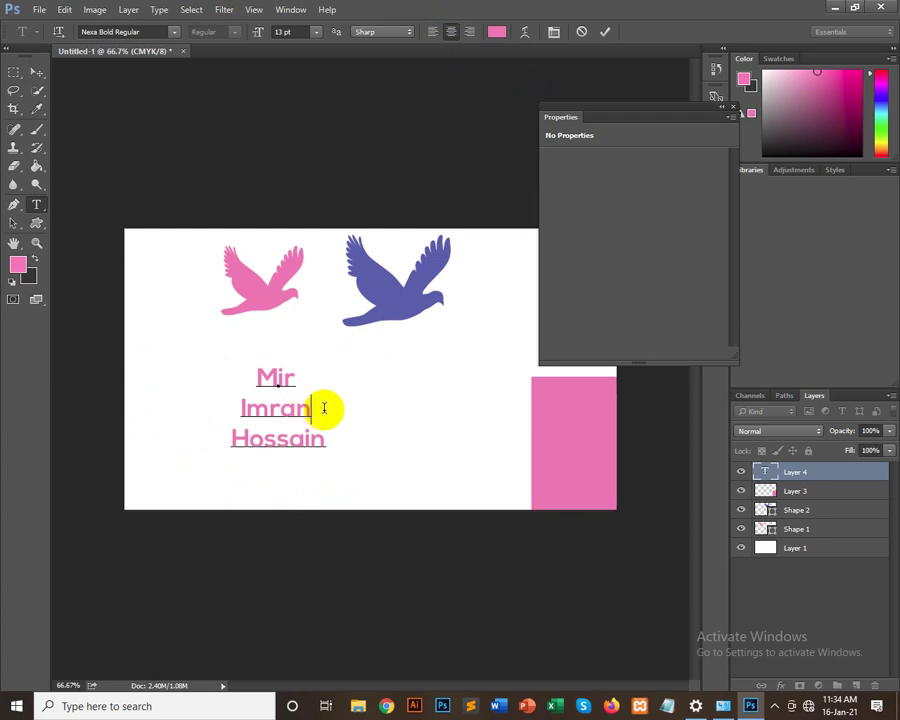
# Step: Add 'Khulna' after the last line and right-align the text block
pyautogui.click(325, 440)
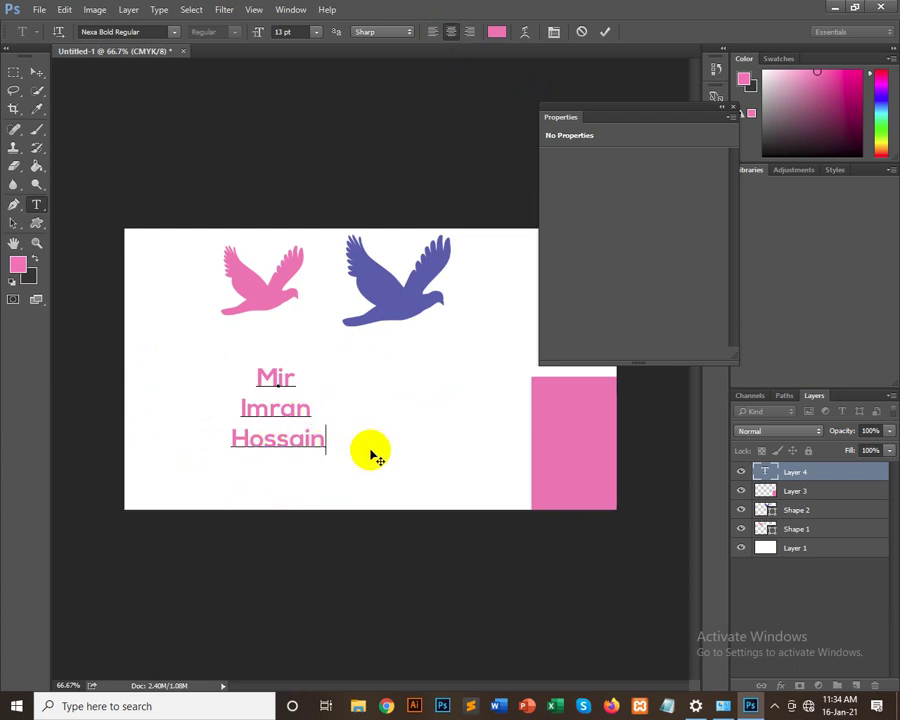
pyautogui.write(' J')
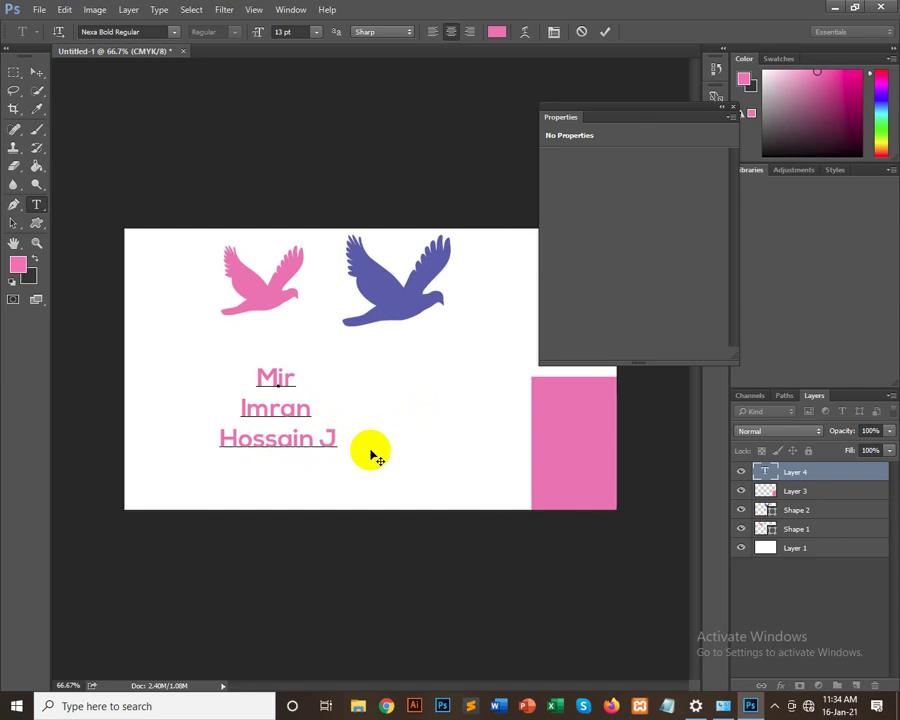
pyautogui.press('BackSpace')
pyautogui.write('Khu')
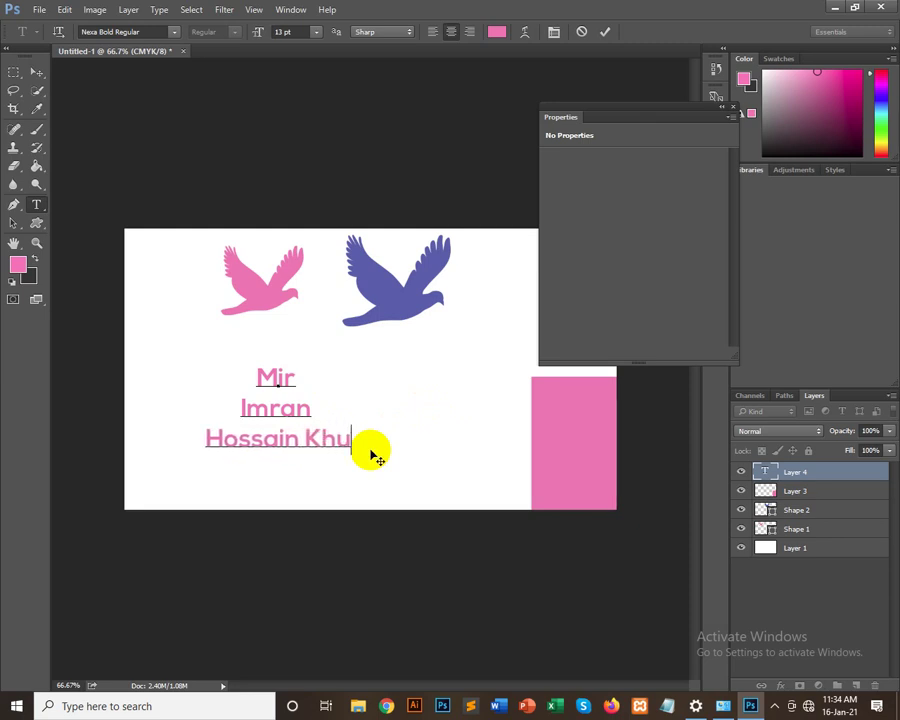
pyautogui.write('lna')
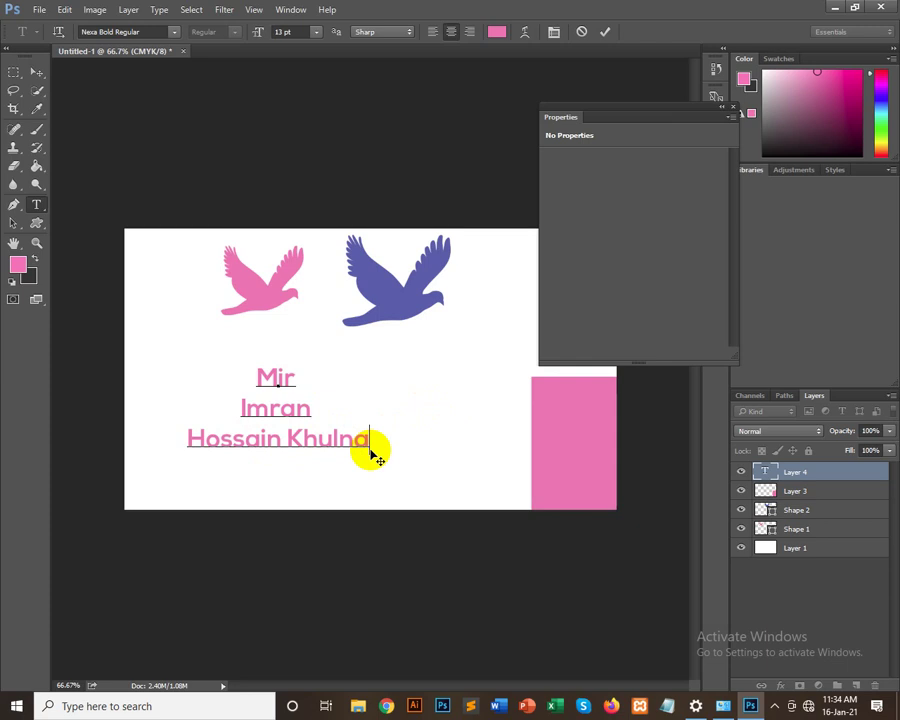
pyautogui.moveTo(364, 442)
pyautogui.mouseDown()
pyautogui.moveTo(237, 392)
pyautogui.moveTo(190, 350)
pyautogui.mouseUp()
pyautogui.click(469, 32)
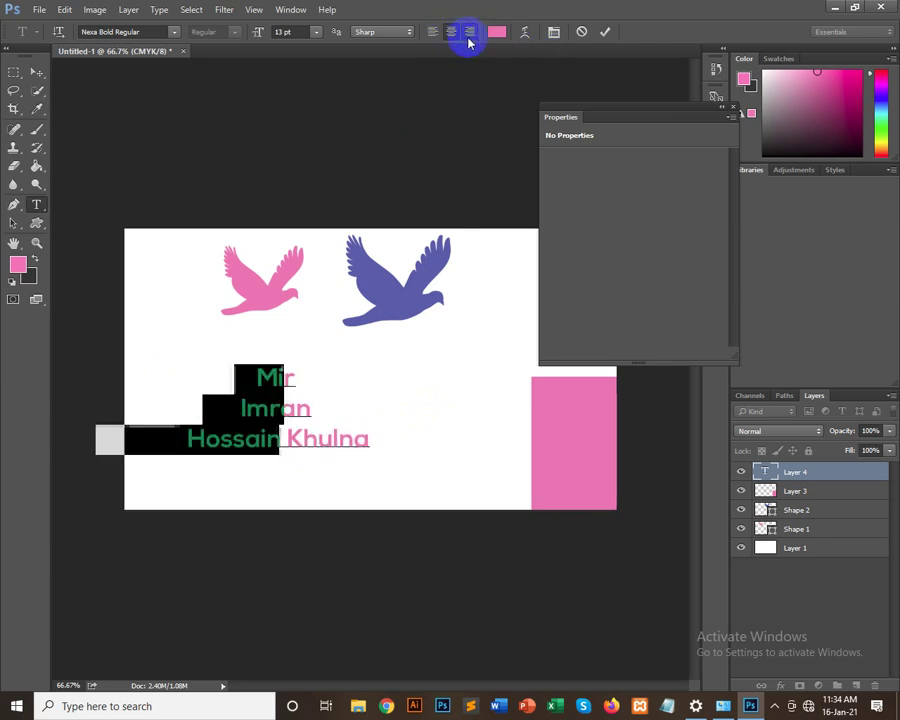
pyautogui.click(277, 410)
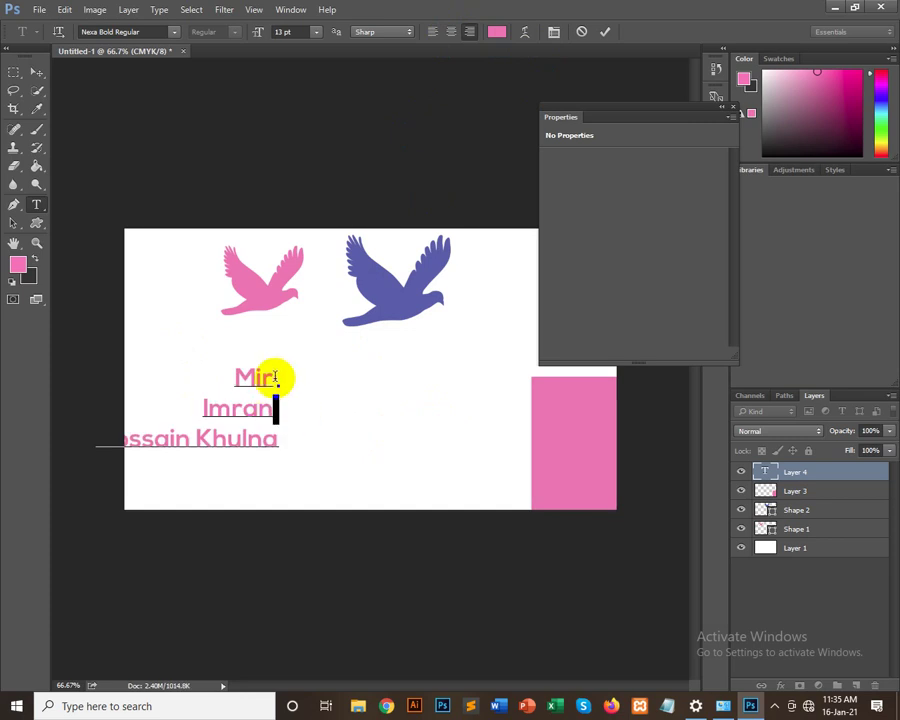
# Step: Move the name block beside the pink rectangle
pyautogui.click(272, 378)
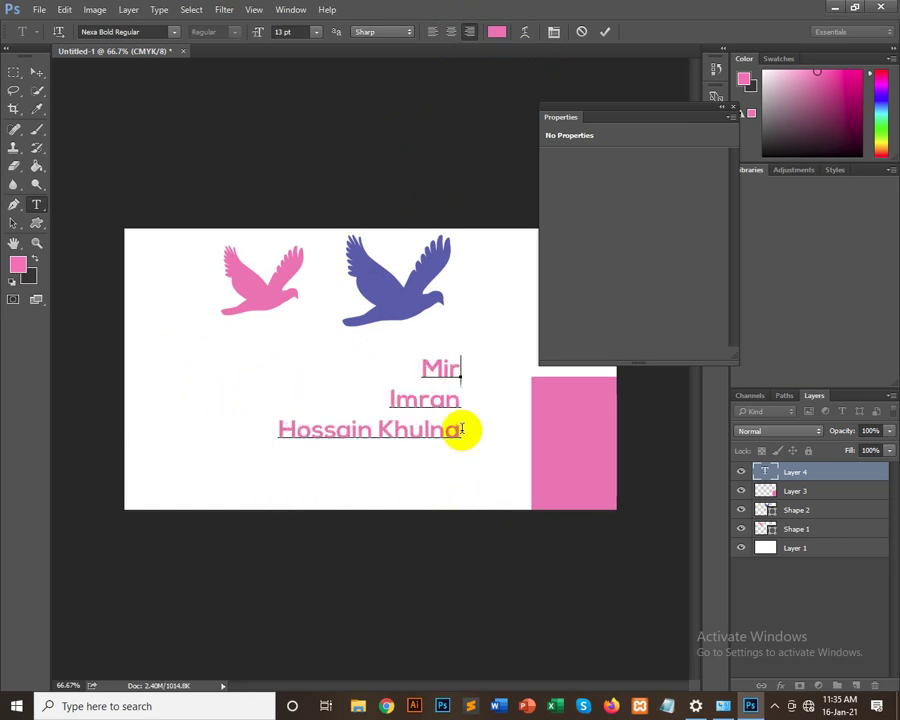
pyautogui.hotkey('ctrl', 'a')
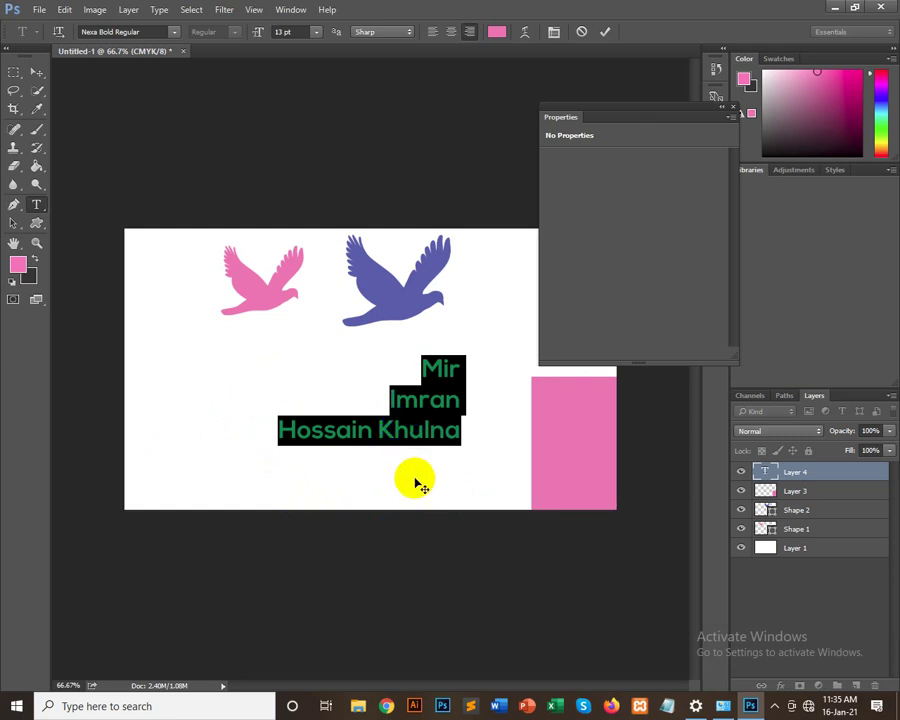
pyautogui.hotkey('ctrl', 'h')
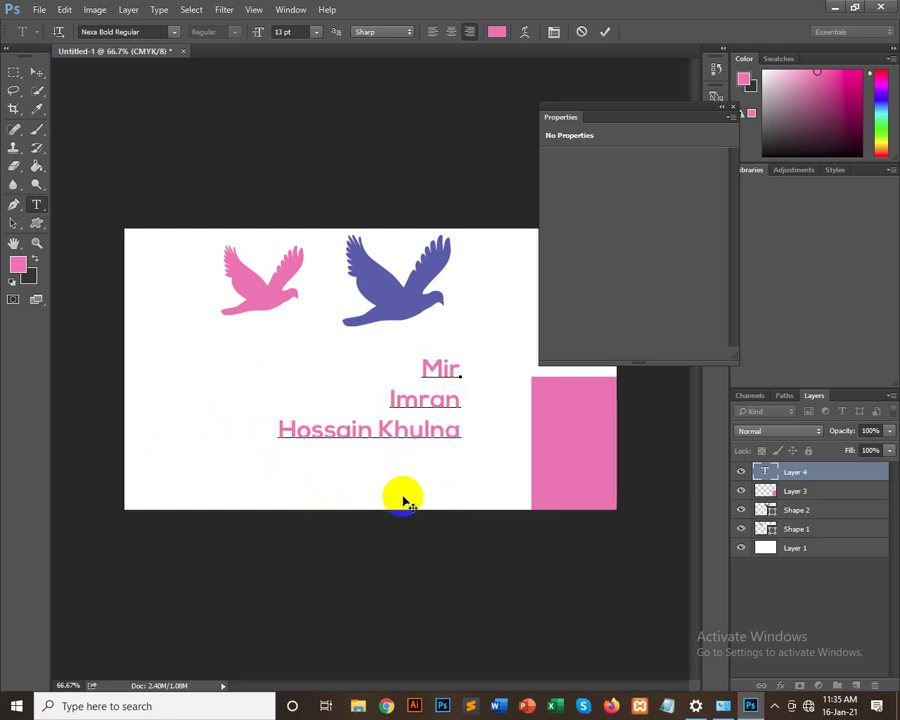
pyautogui.moveTo(447, 494)
pyautogui.mouseDown()
pyautogui.moveTo(493, 510)
pyautogui.moveTo(507, 497)
pyautogui.mouseUp()
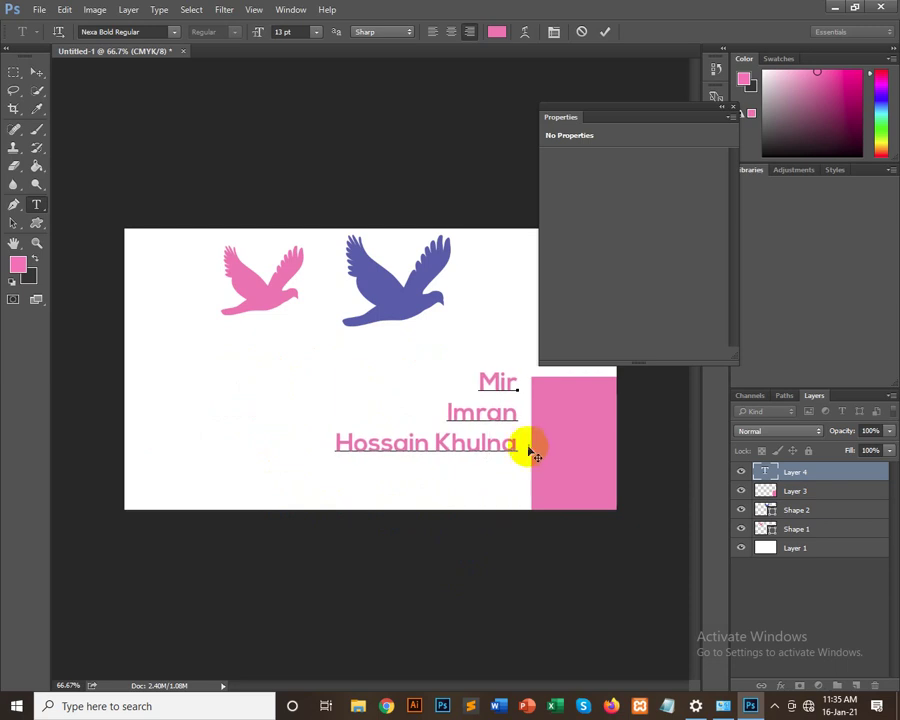
pyautogui.click(518, 413)
# Step: Commit the text and nudge the name block slightly left
pyautogui.click(560, 443)
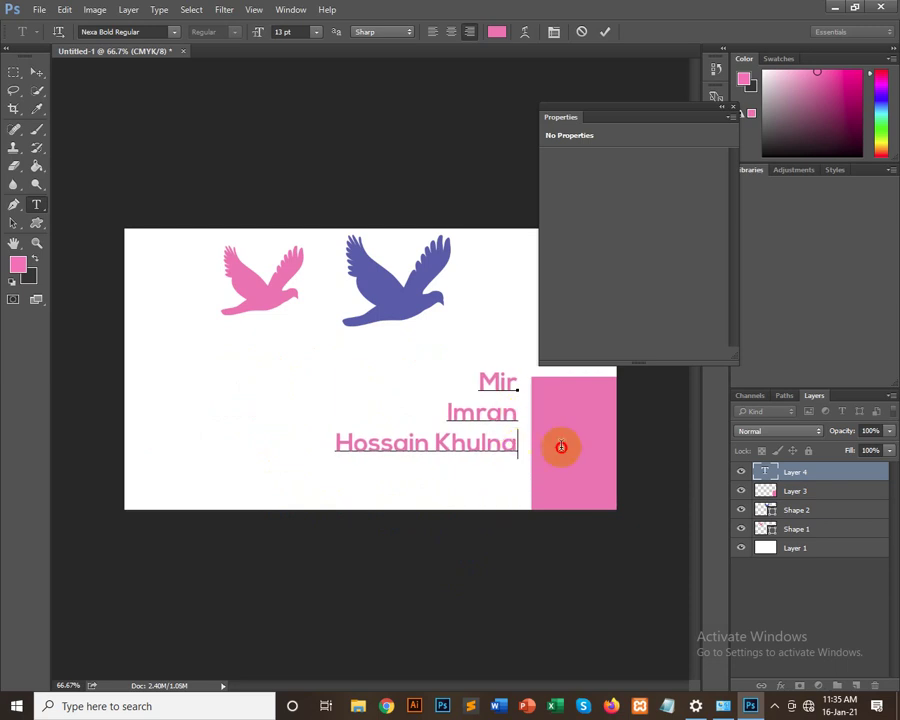
pyautogui.click(36, 73)
pyautogui.click(462, 538)
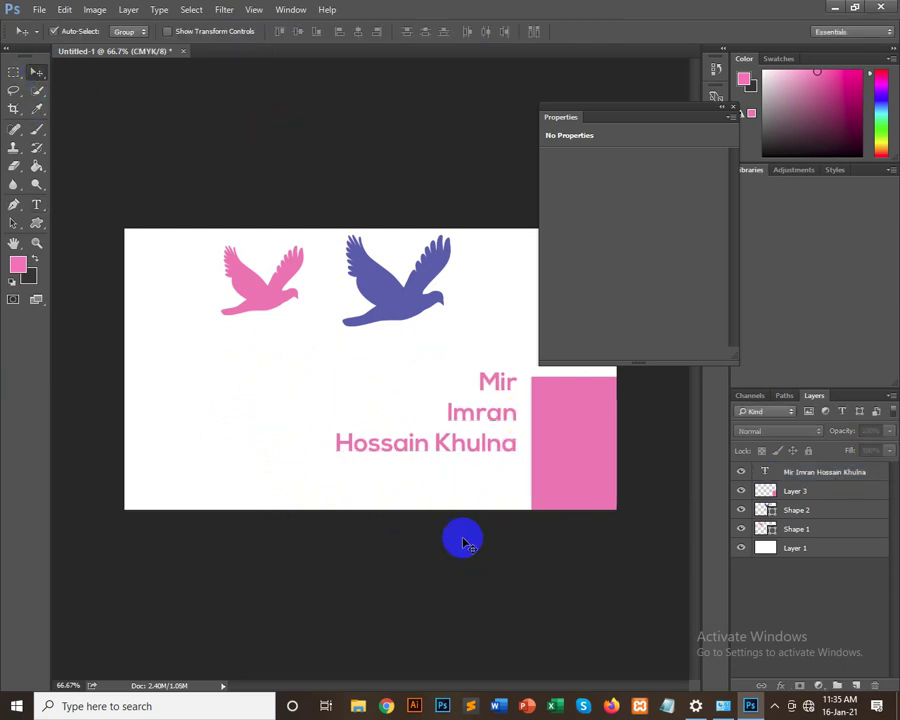
pyautogui.click(36, 205)
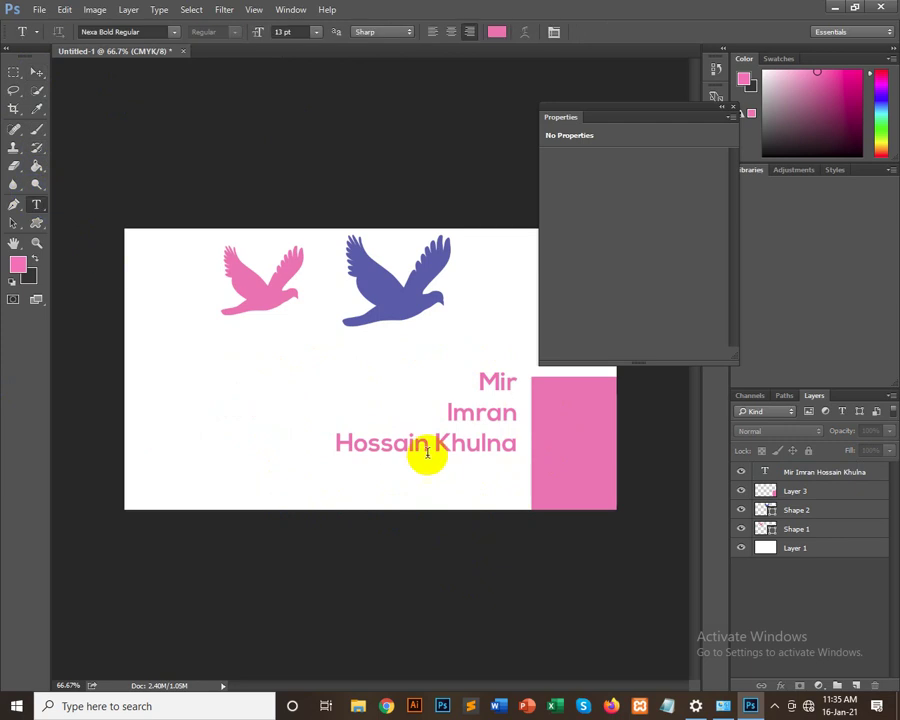
pyautogui.moveTo(450, 411); pyautogui.dragTo(508, 410)
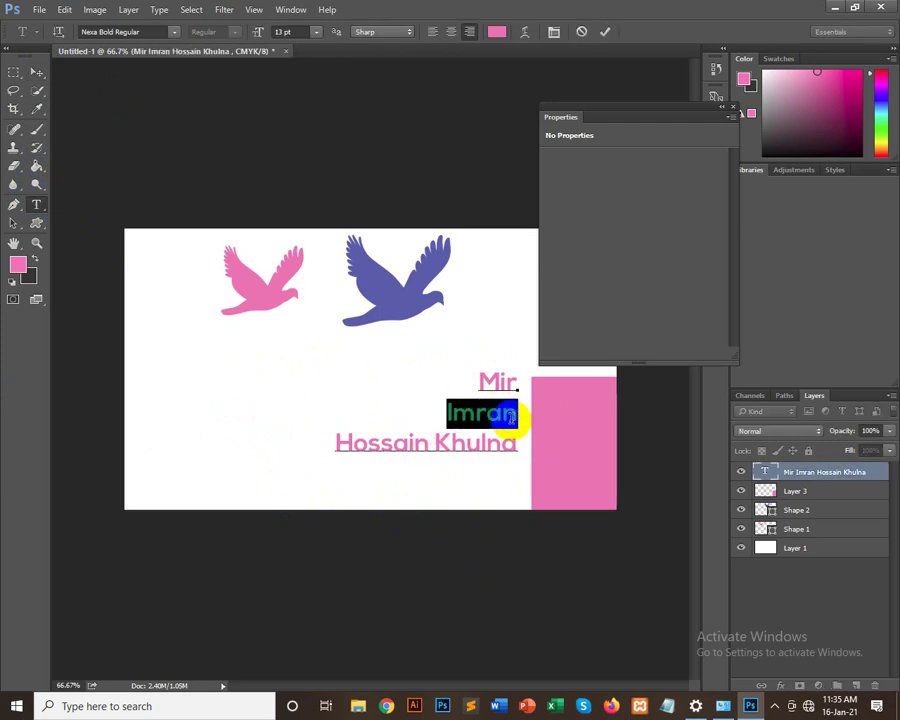
pyautogui.click(452, 412)
pyautogui.moveTo(448, 413); pyautogui.dragTo(530, 414)
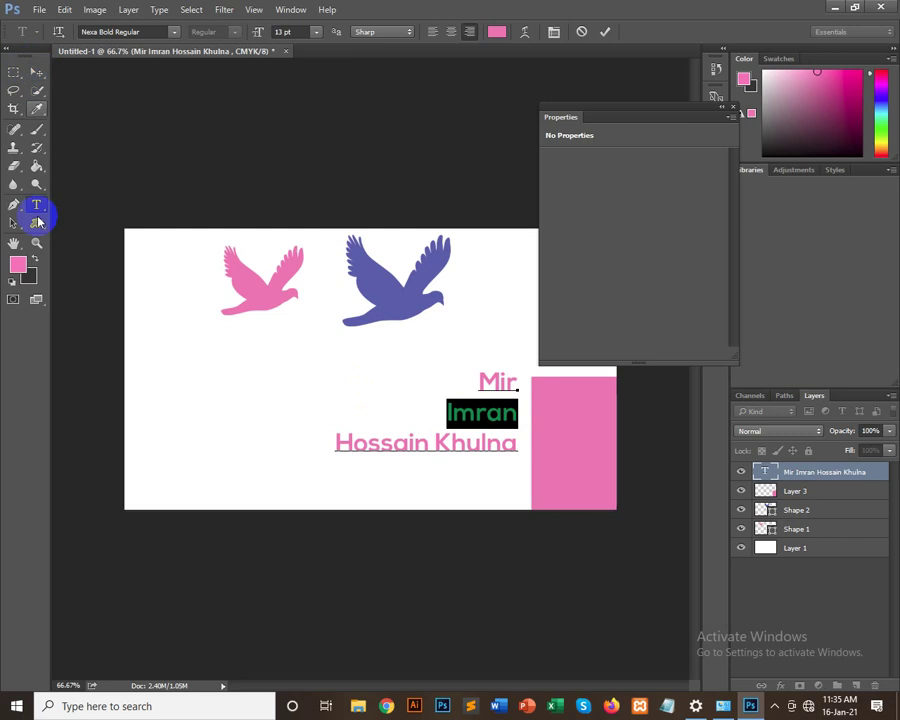
pyautogui.click(37, 73)
pyautogui.click(208, 94)
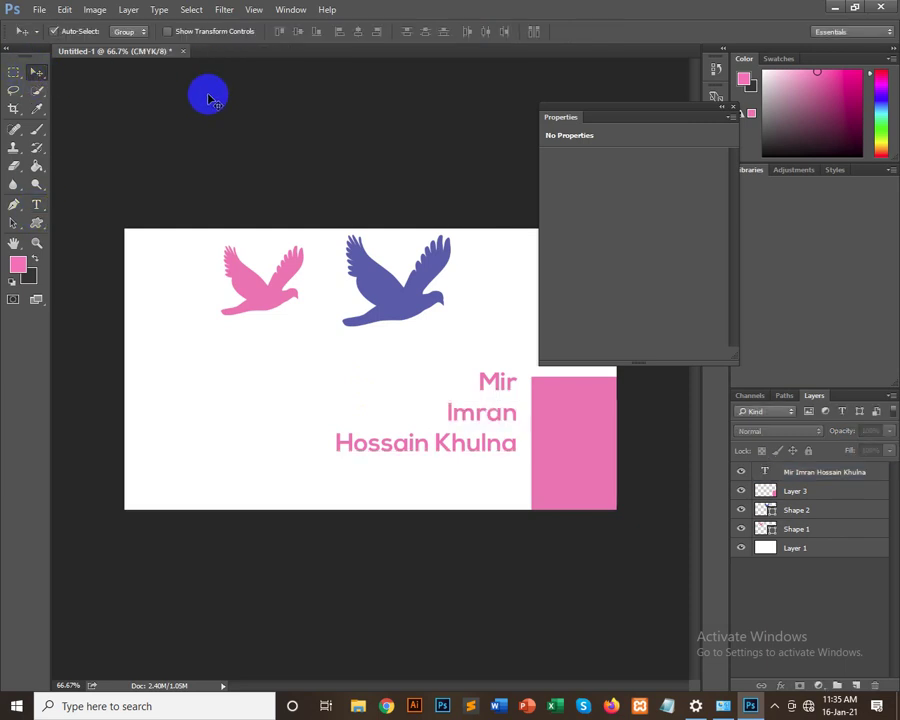
pyautogui.moveTo(488, 382); pyautogui.dragTo(473, 385)
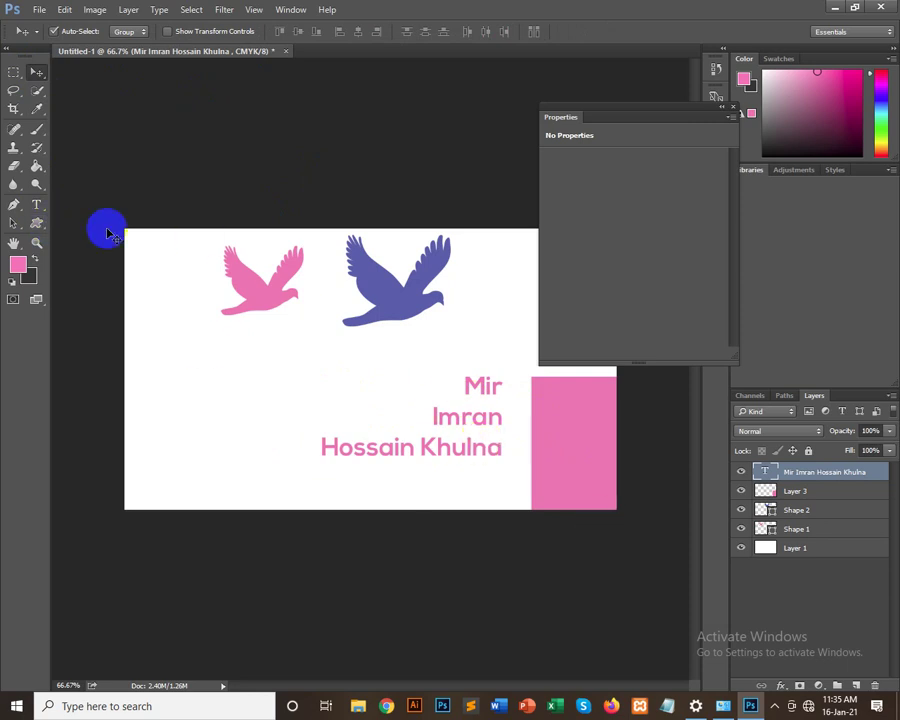
# Step: Recolour the middle name line a deeper magenta pink
pyautogui.click(36, 205)
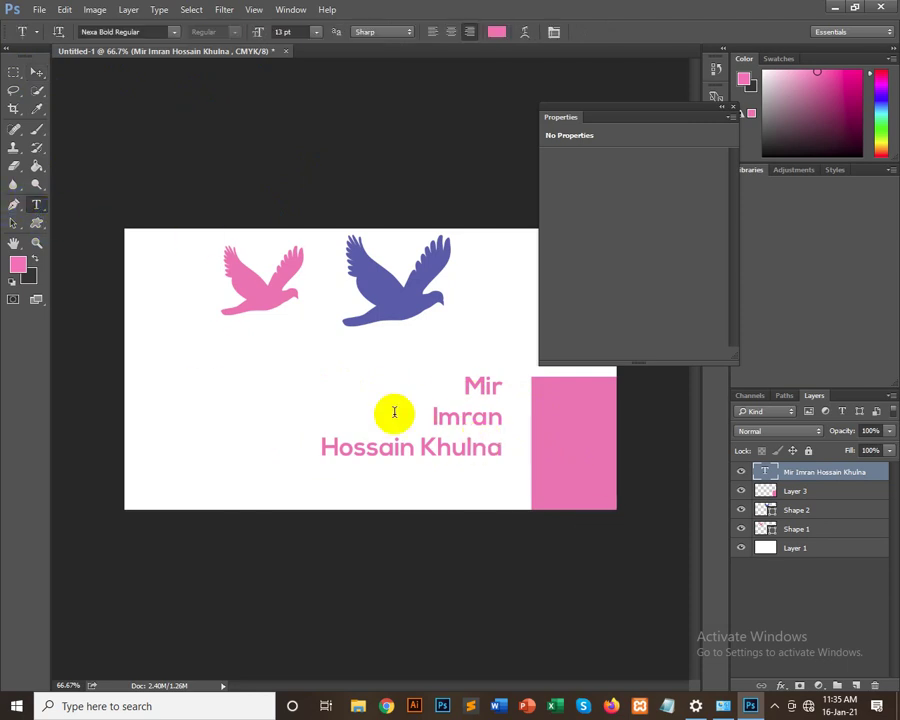
pyautogui.click(467, 415)
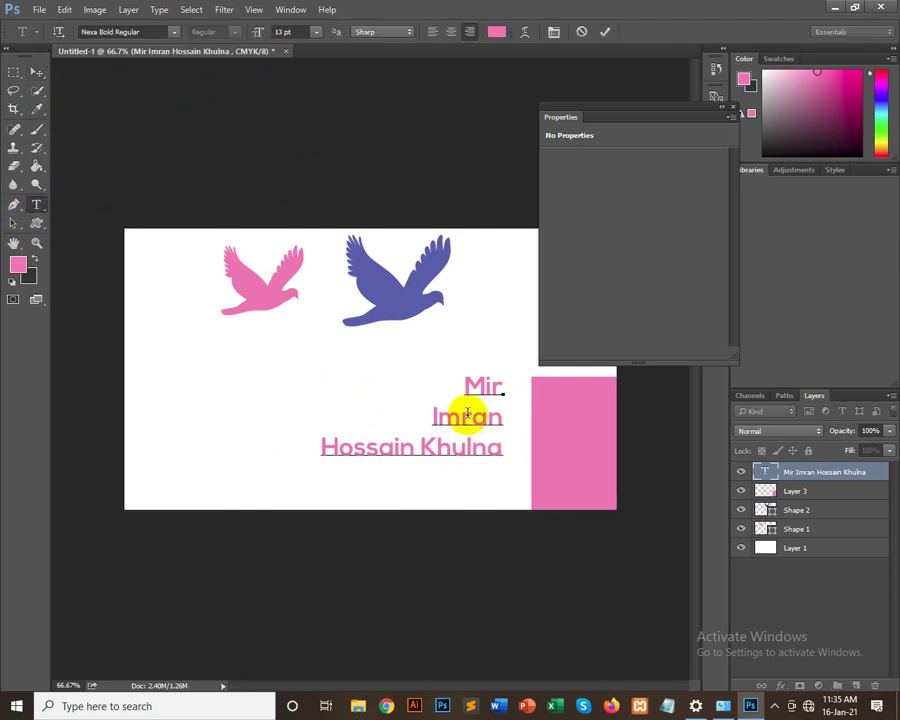
pyautogui.moveTo(505, 421); pyautogui.dragTo(382, 418)
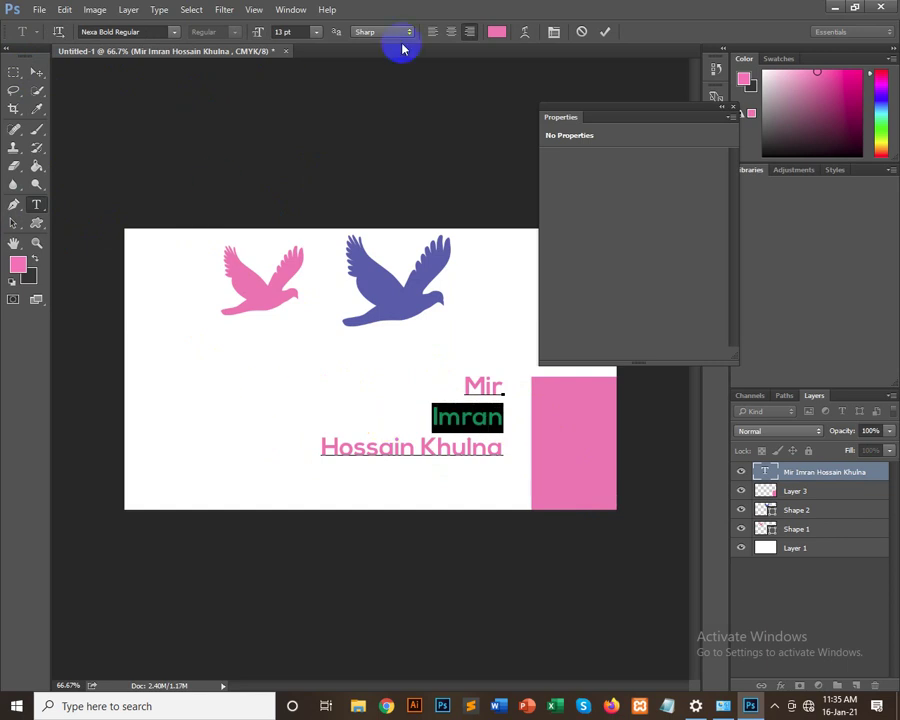
pyautogui.click(496, 31)
pyautogui.moveTo(436, 150); pyautogui.dragTo(536, 73)
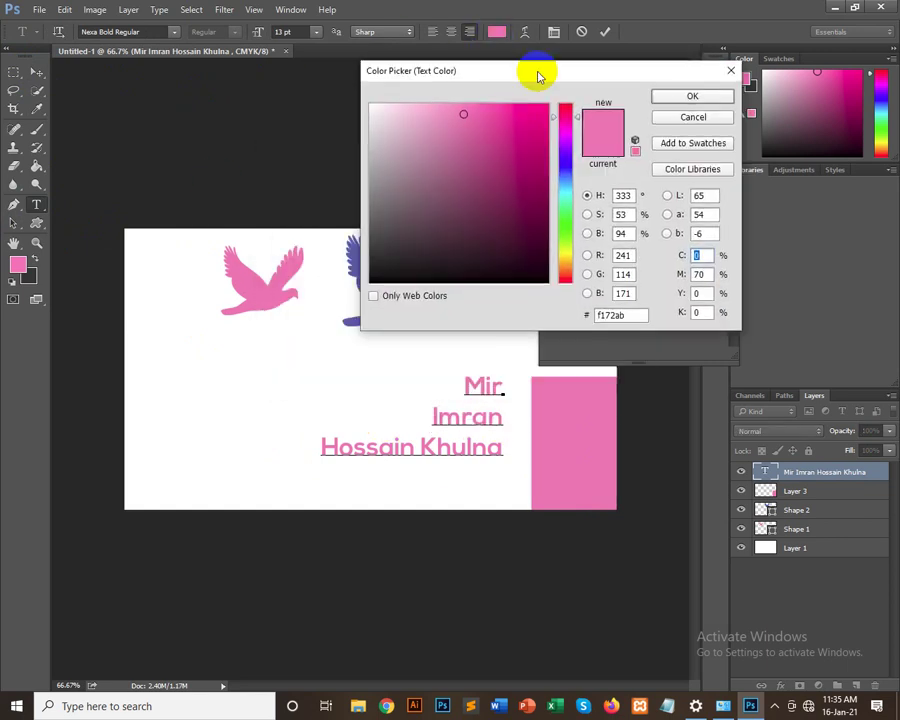
pyautogui.click(522, 103)
pyautogui.click(692, 95)
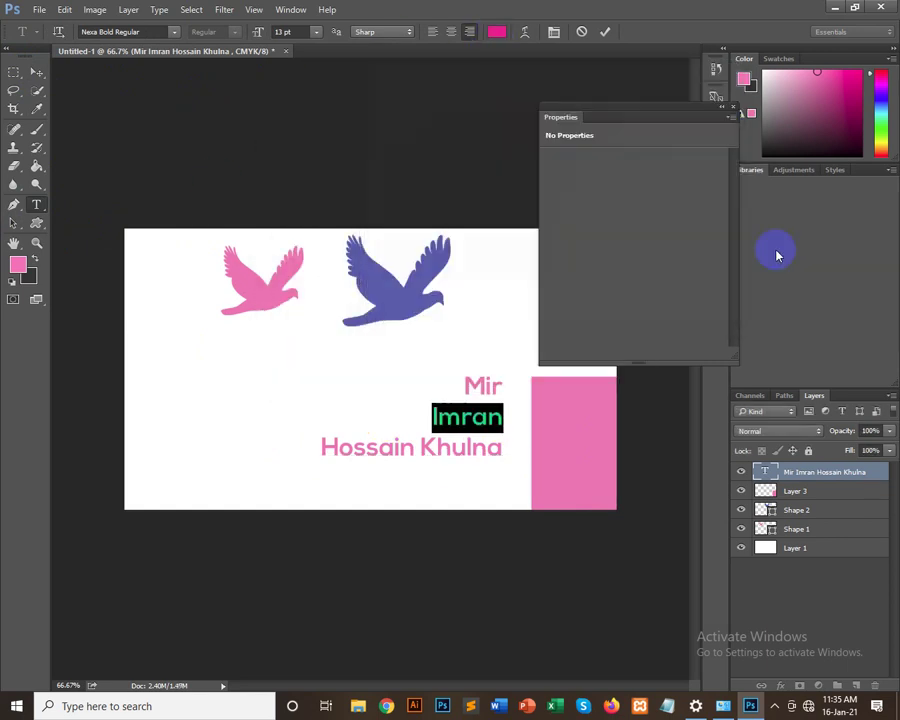
pyautogui.click(37, 73)
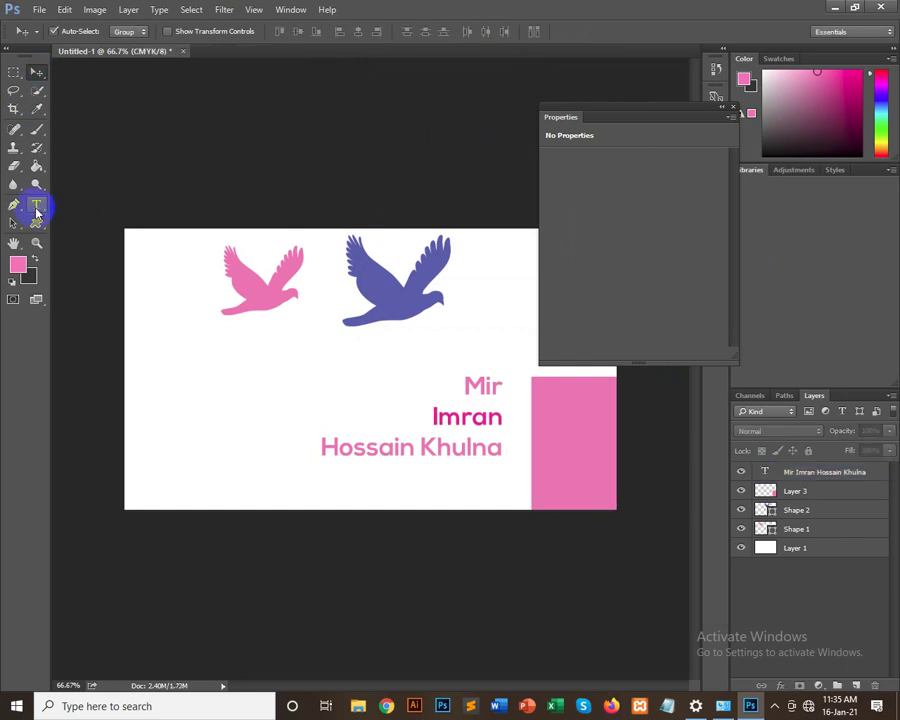
# Step: Add a placeholder pink text line at the card's left and close the empty Properties panel
pyautogui.click(37, 206)
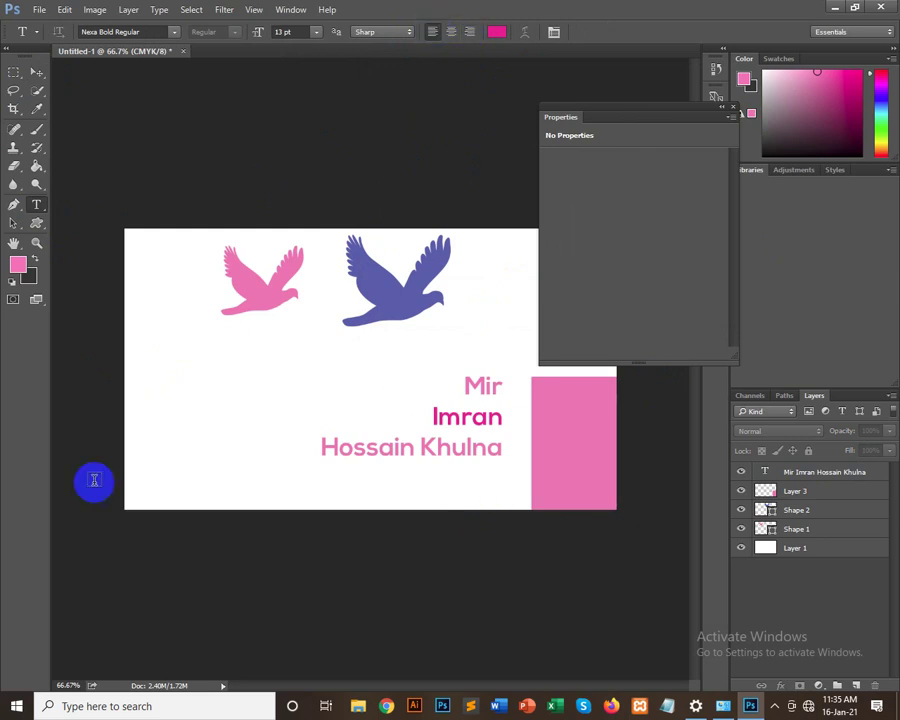
pyautogui.click(155, 361)
pyautogui.write('rtrtrrtrt rtr r')
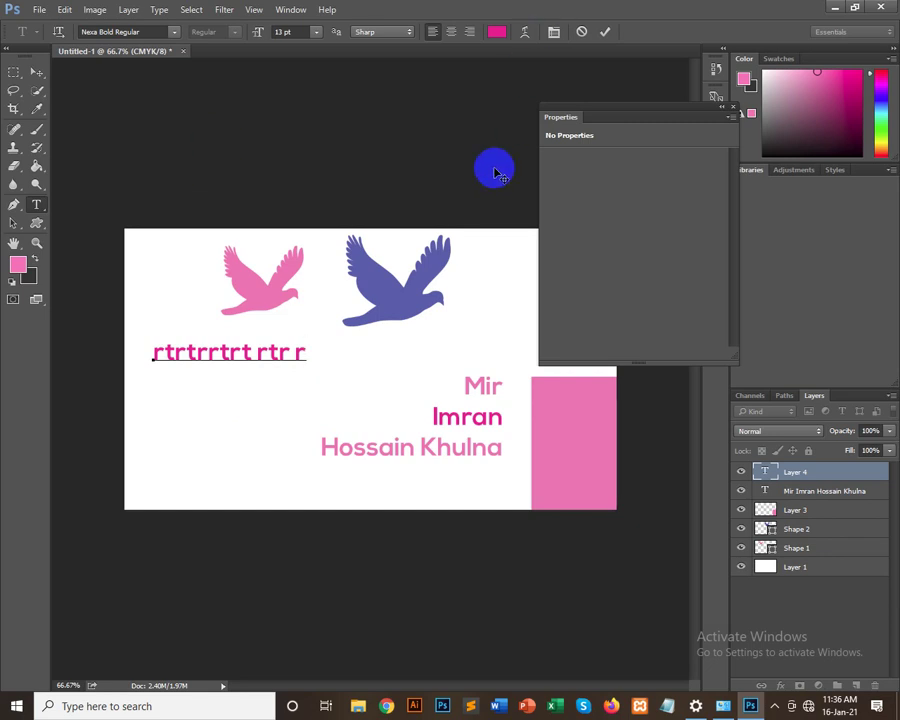
pyautogui.click(553, 34)
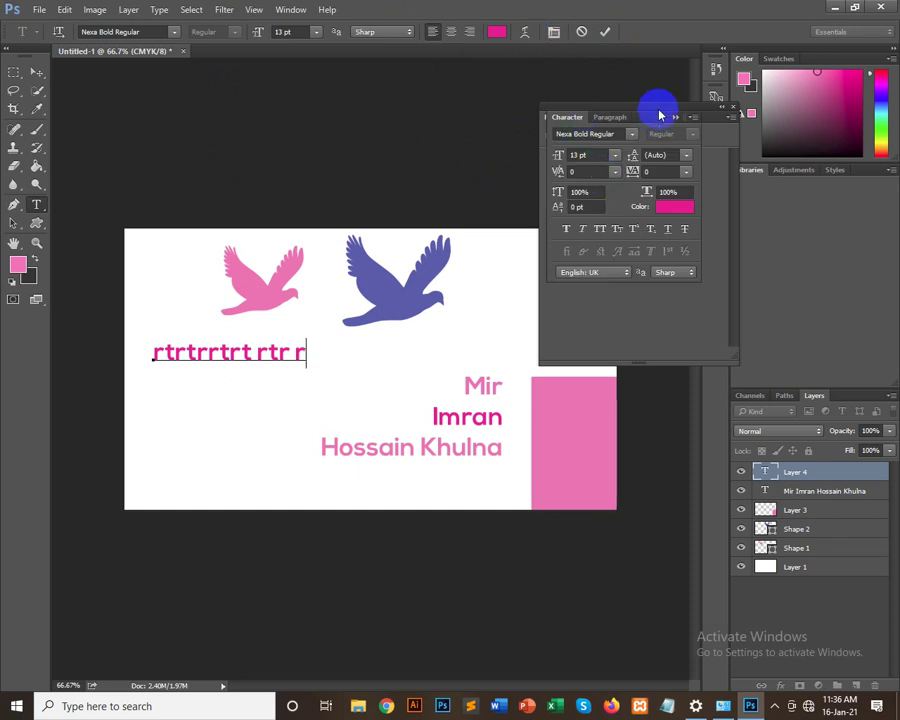
pyautogui.moveTo(660, 116)
pyautogui.mouseDown()
pyautogui.moveTo(456, 90)
pyautogui.moveTo(600, 228)
pyautogui.mouseUp()
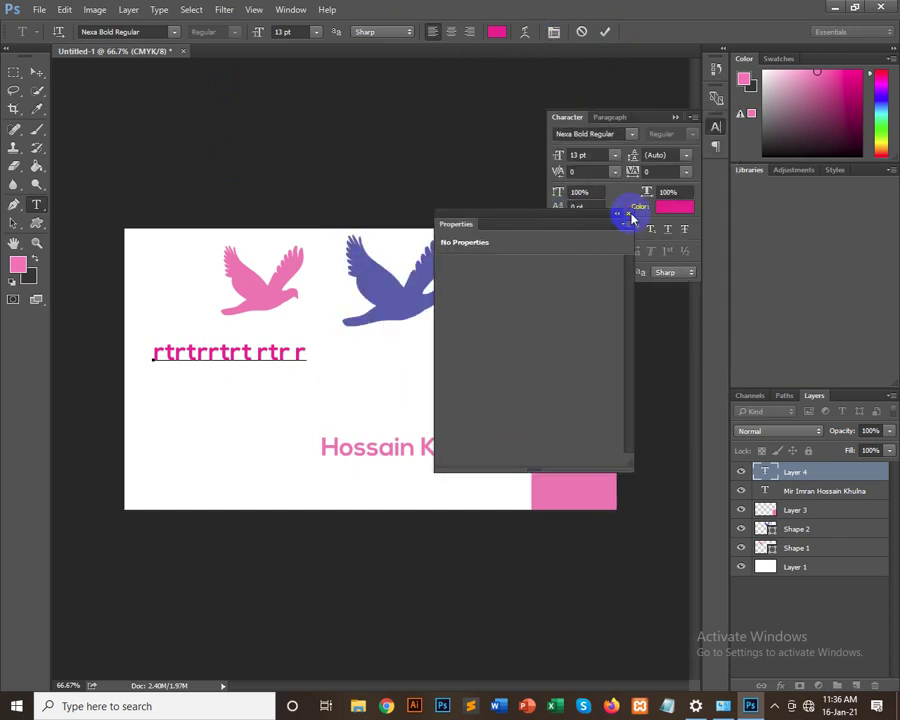
pyautogui.click(629, 215)
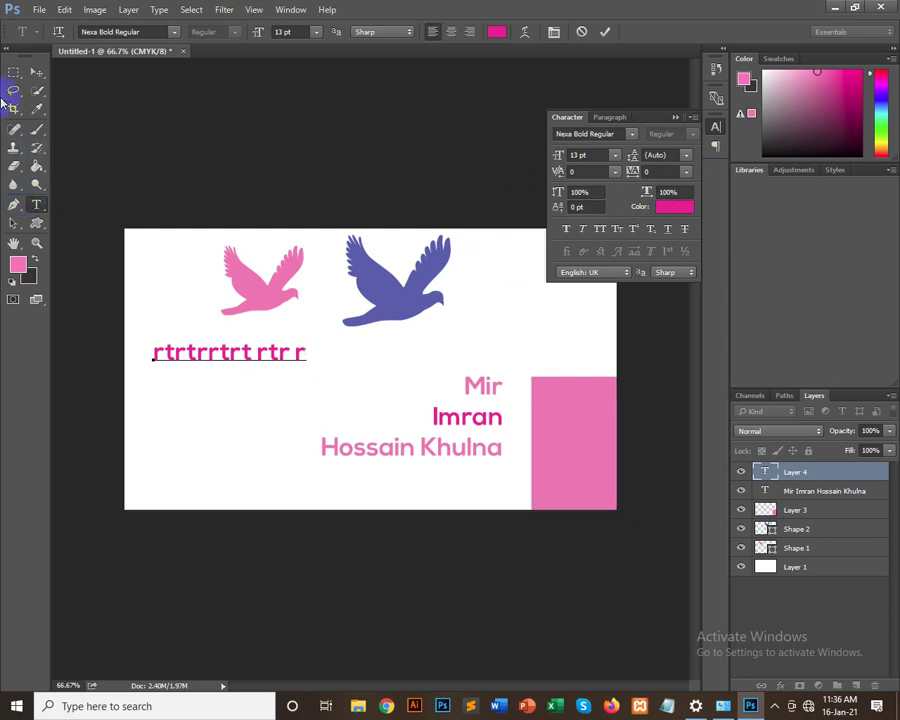
pyautogui.click(34, 74)
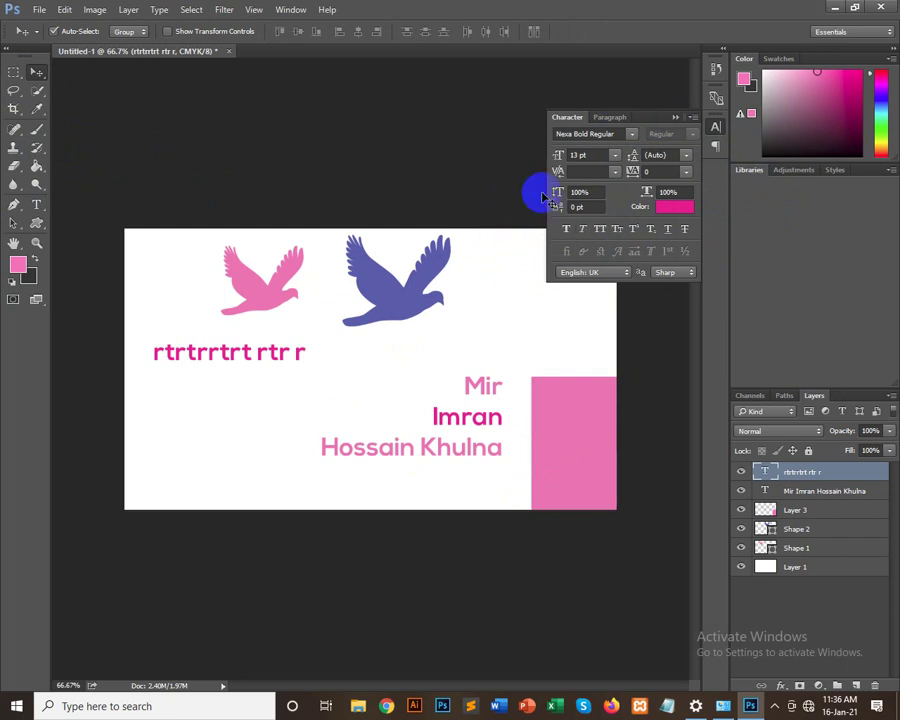
pyautogui.click(582, 192)
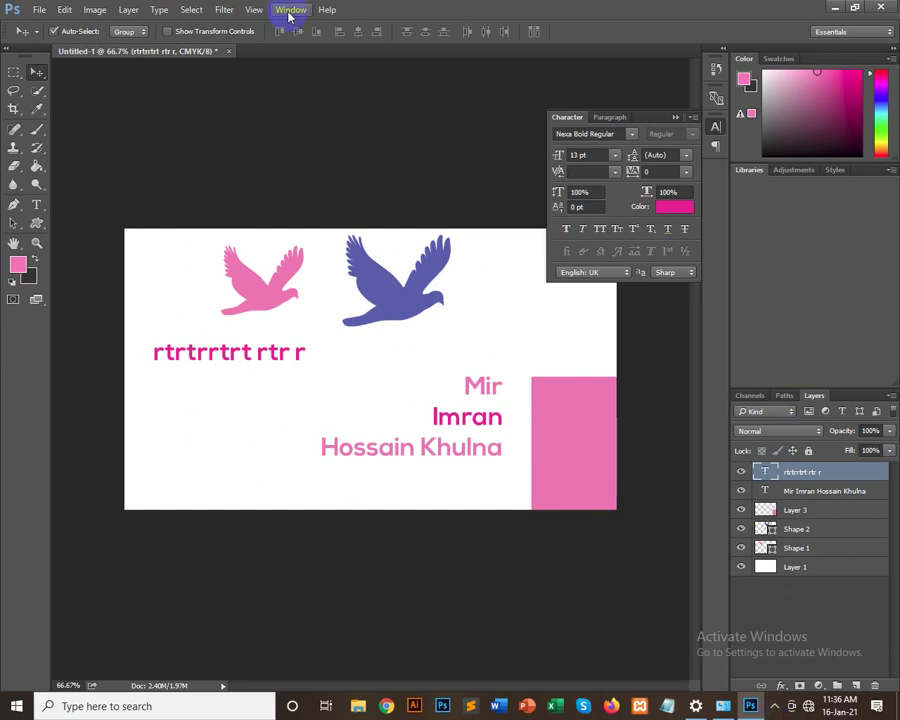
pyautogui.click(773, 706)
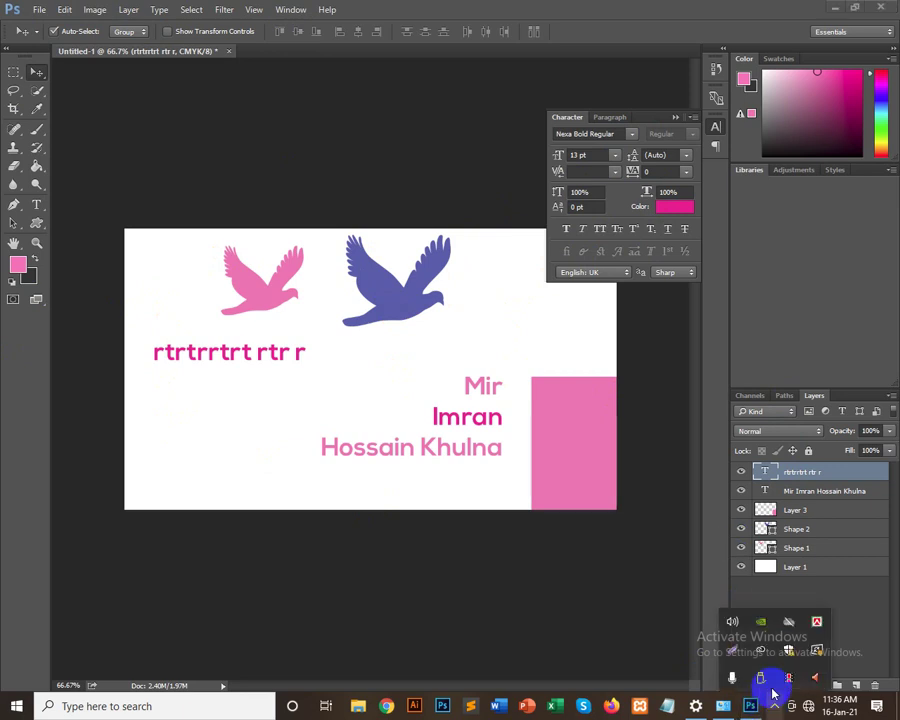